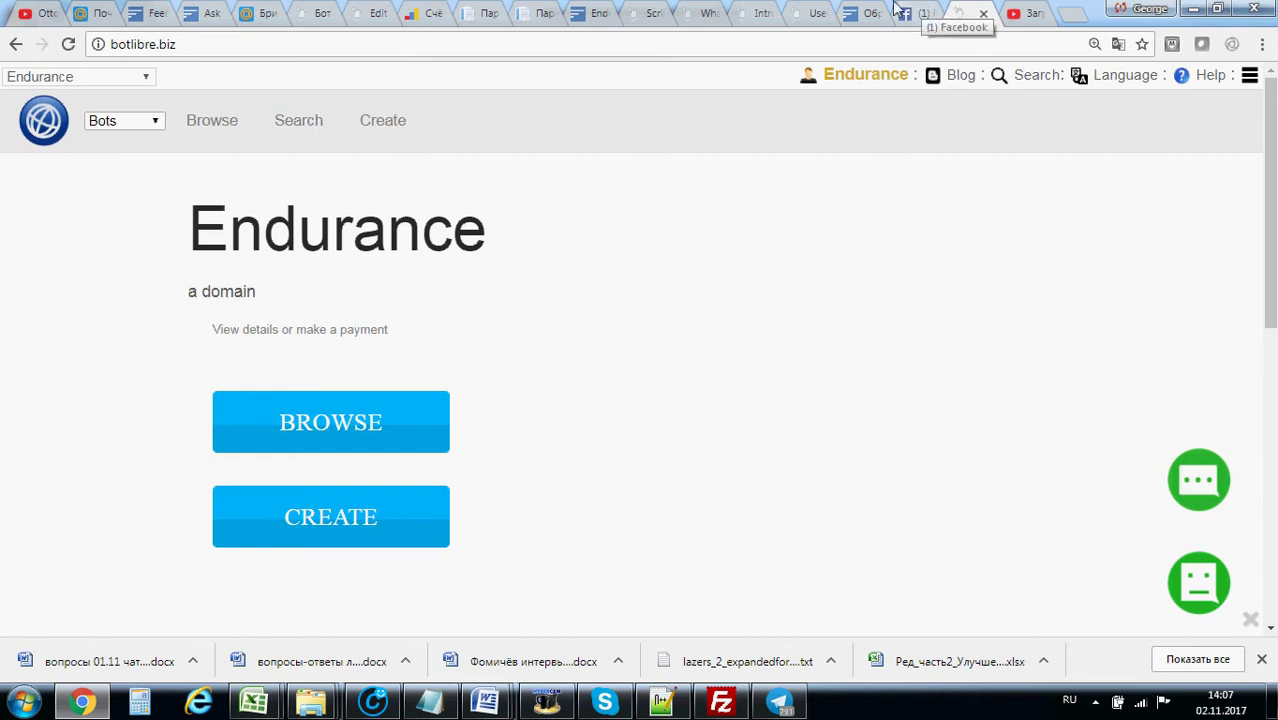
Examine the chatbot course structure table on the Endurance site, from the introduction module to the complex scripts module
left_click(864, 11)
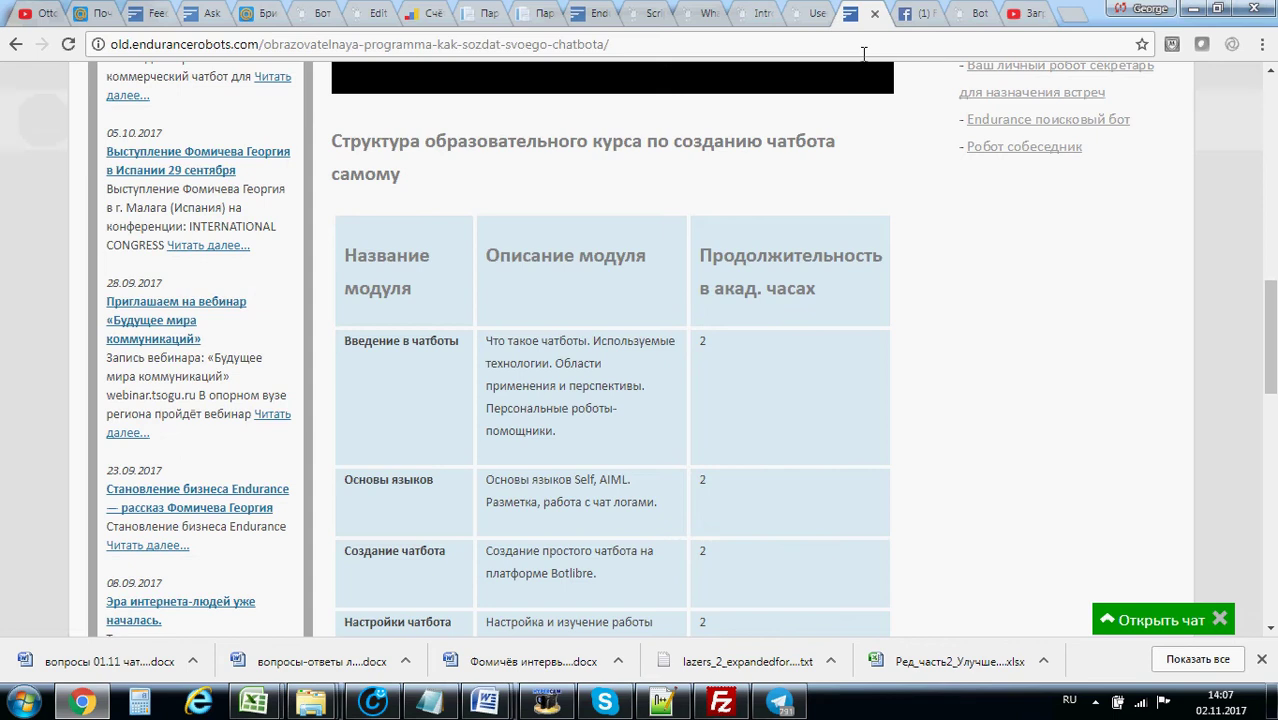
left_click_drag(1269, 337, 1269, 365)
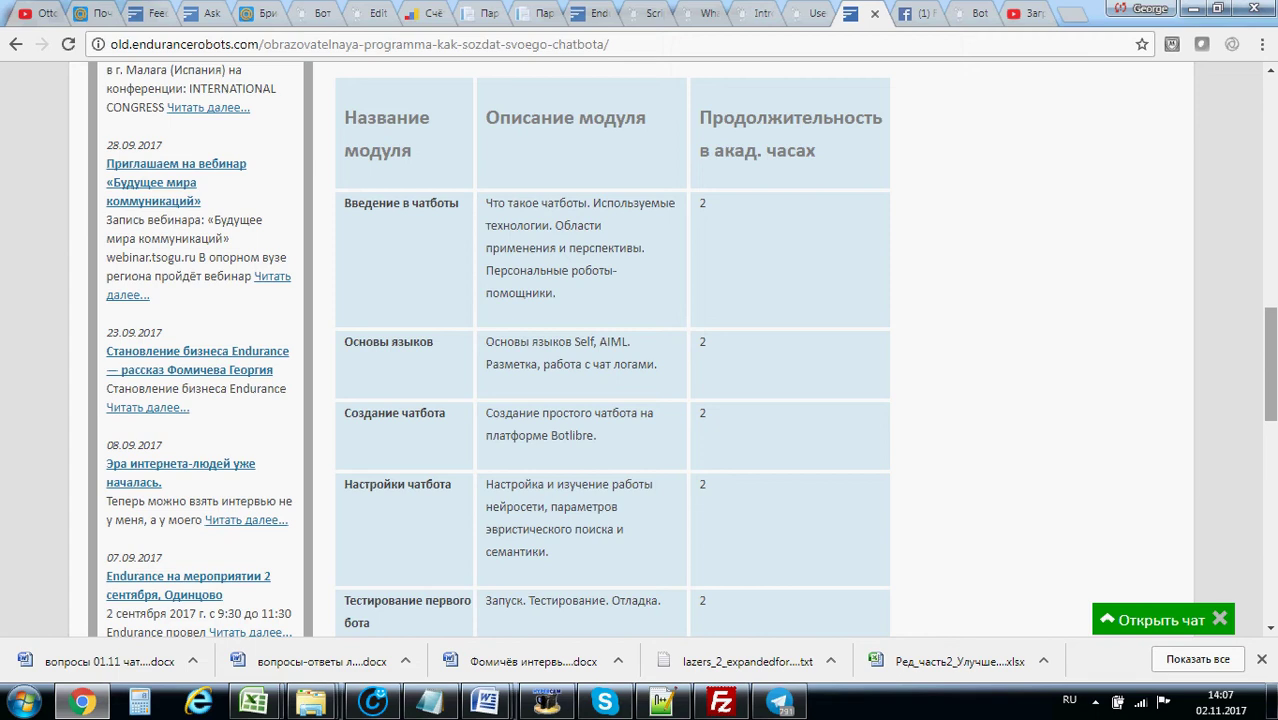
double_click(586, 342)
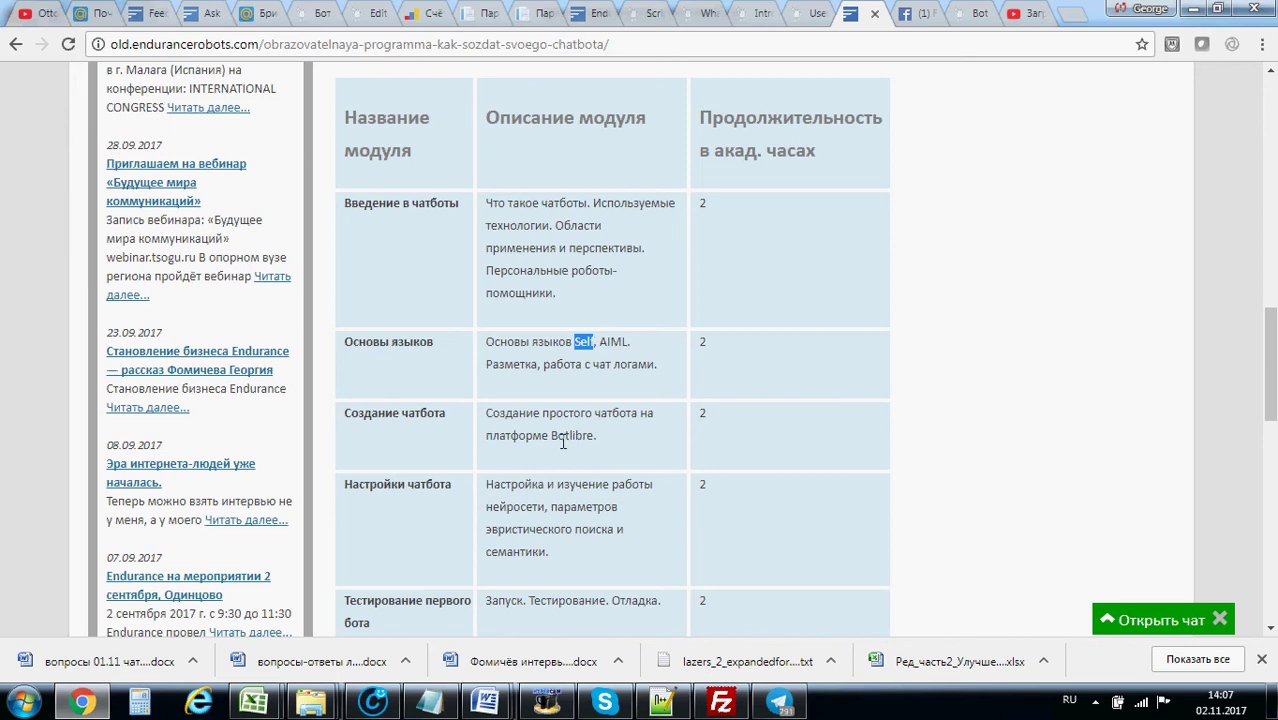
left_click_drag(492, 413, 613, 439)
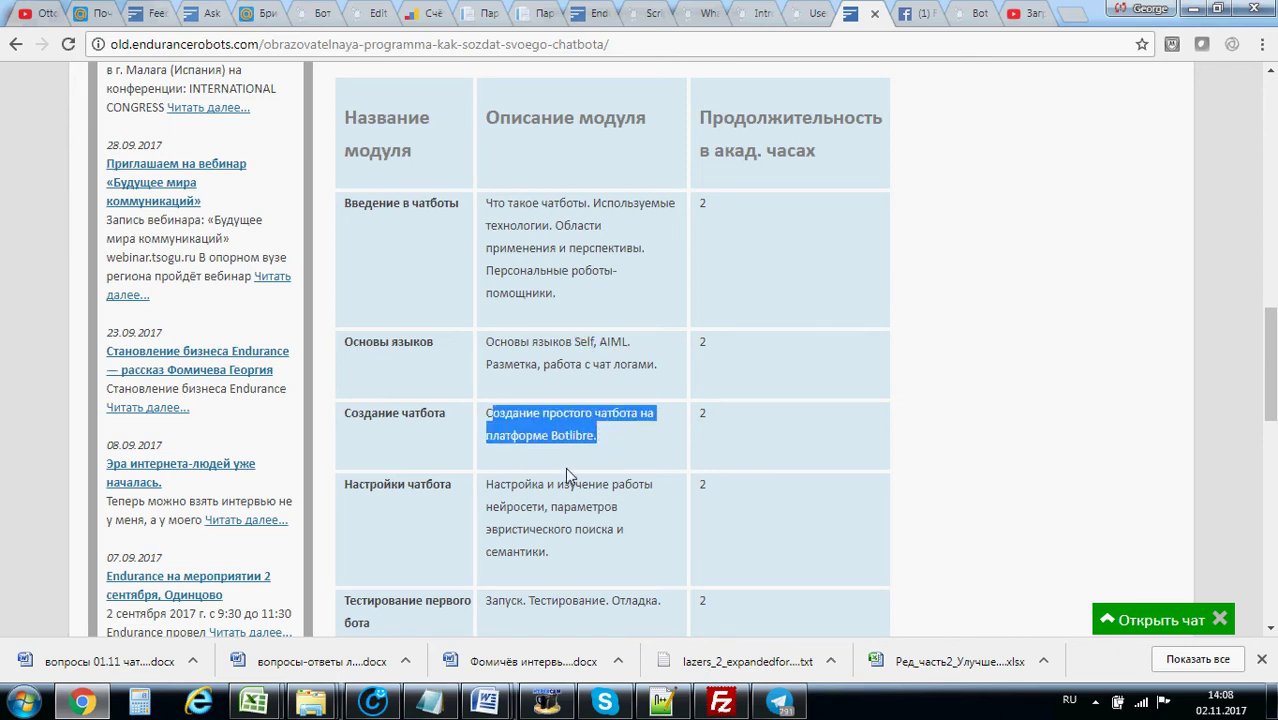
scroll(533, 520, "down", 1)
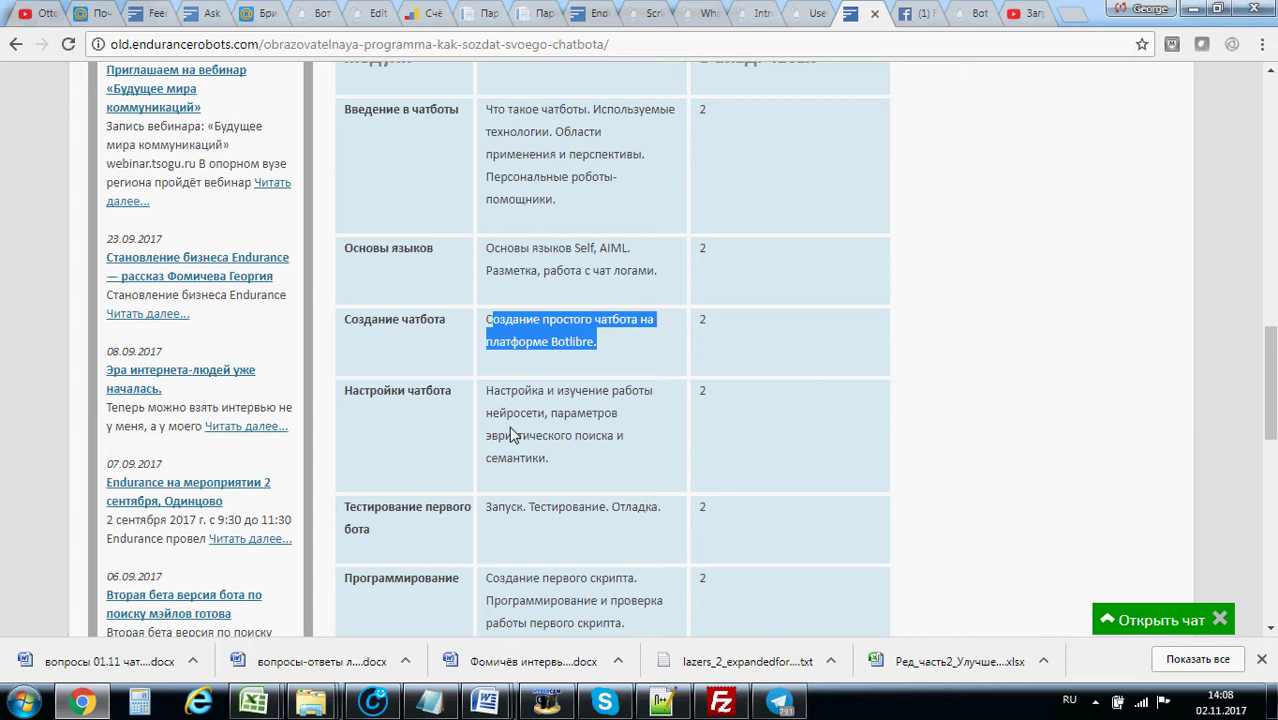
scroll(552, 510, "down", 1)
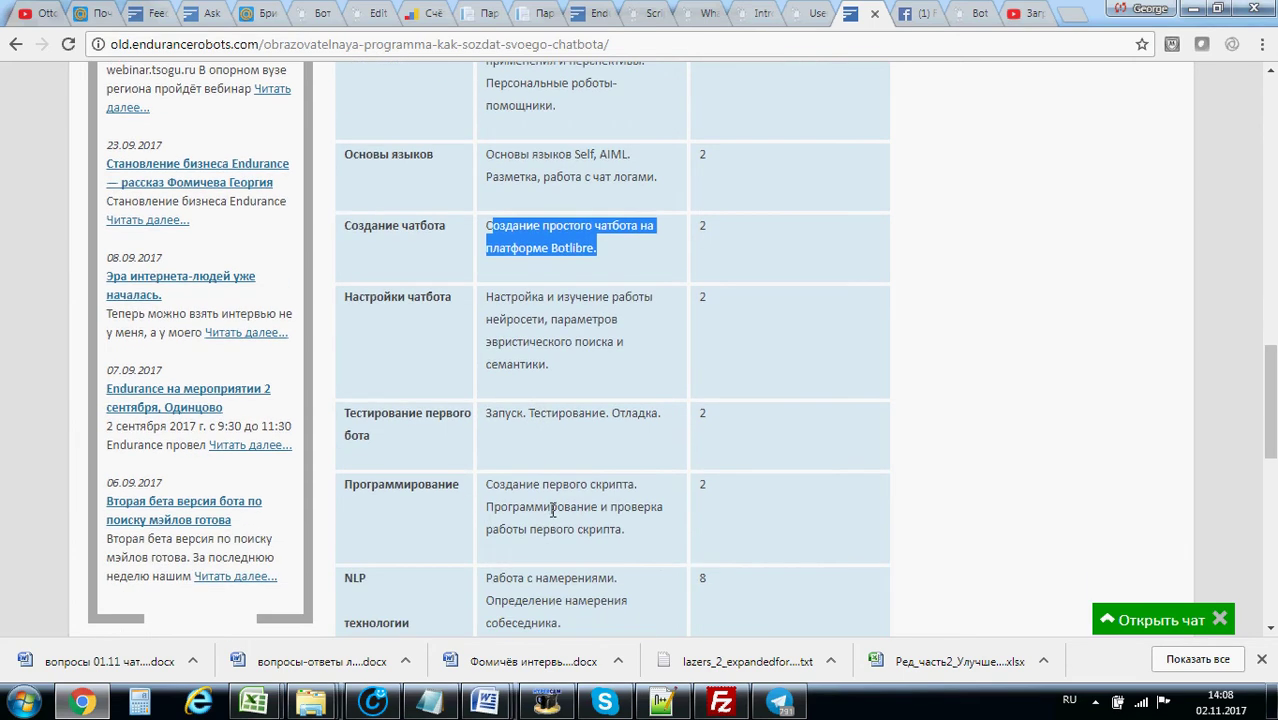
scroll(552, 510, "down", 1)
scroll(491, 417, "down", 1)
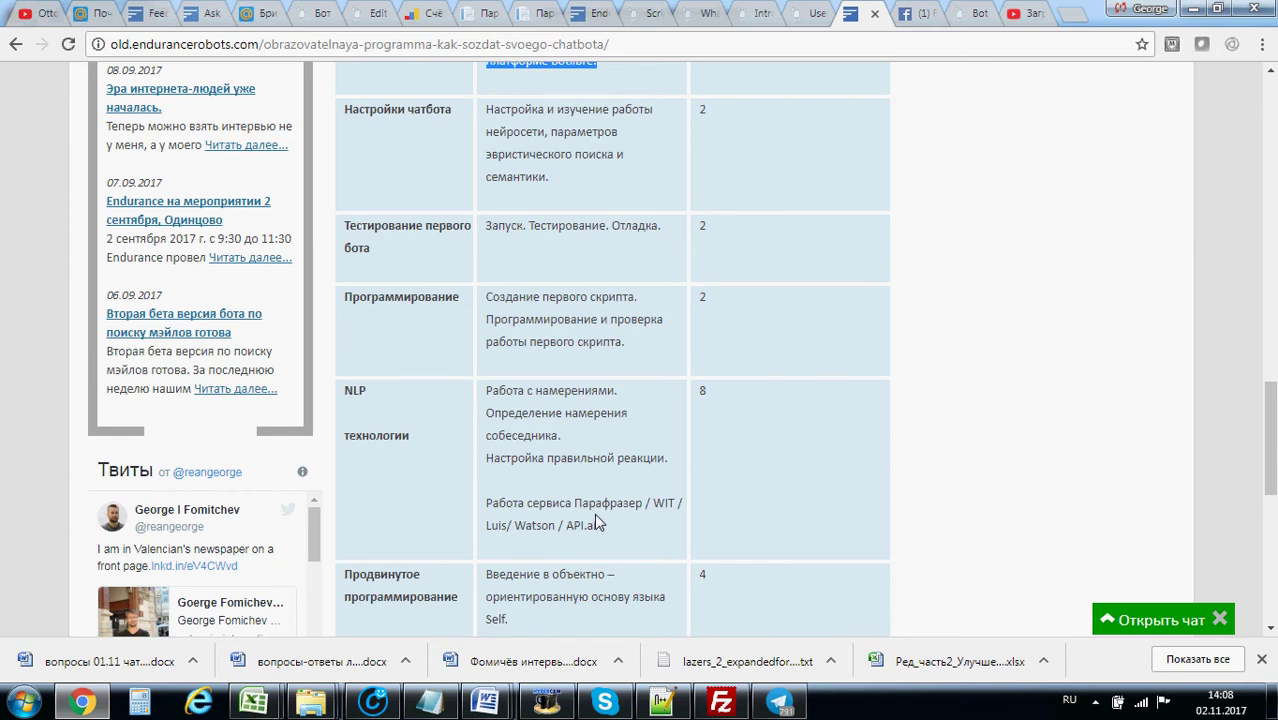
scroll(599, 500, "down", 2)
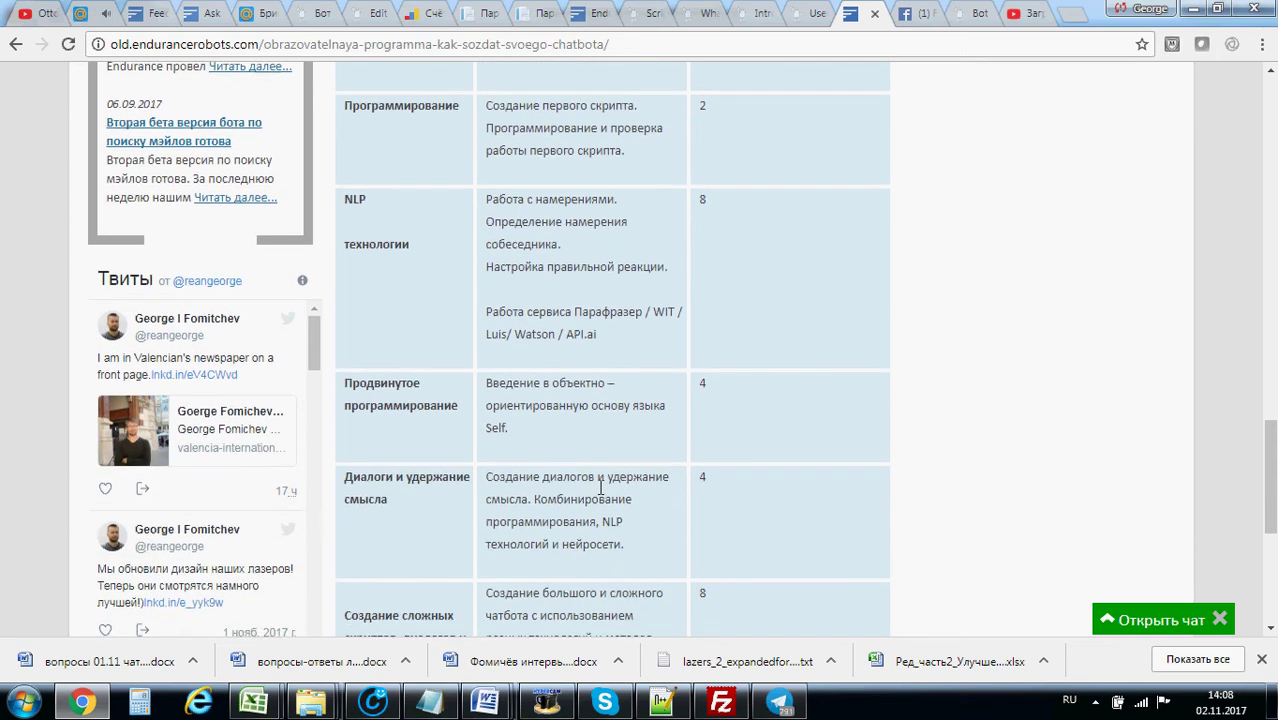
scroll(599, 487, "down", 1)
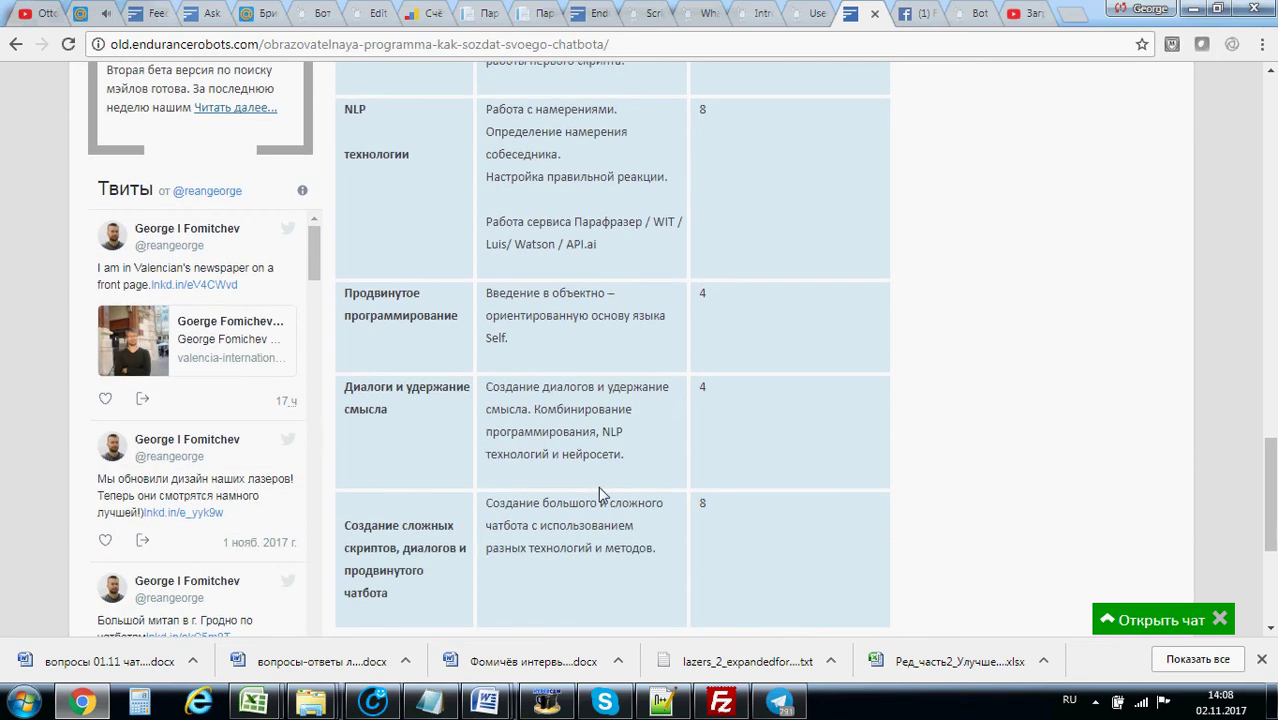
Return to the Bot Libre Endurance domain page and open the account's own bots list
left_click(965, 17)
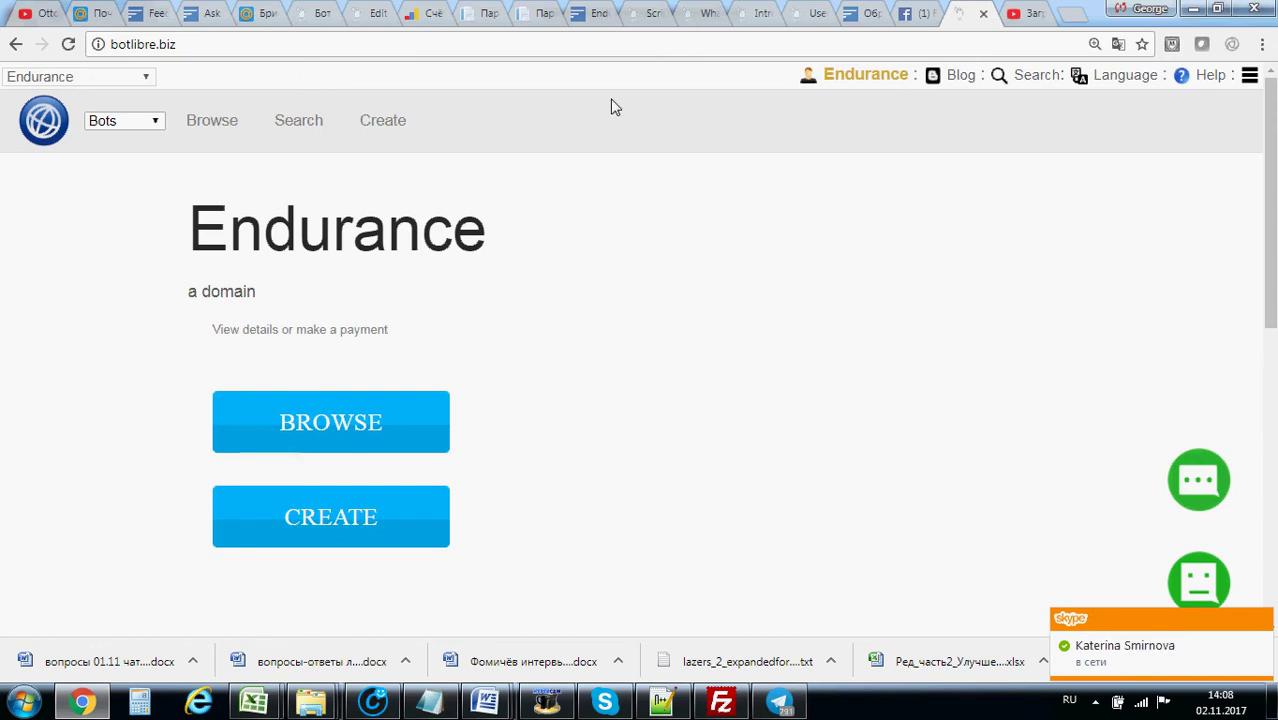
left_click(810, 88)
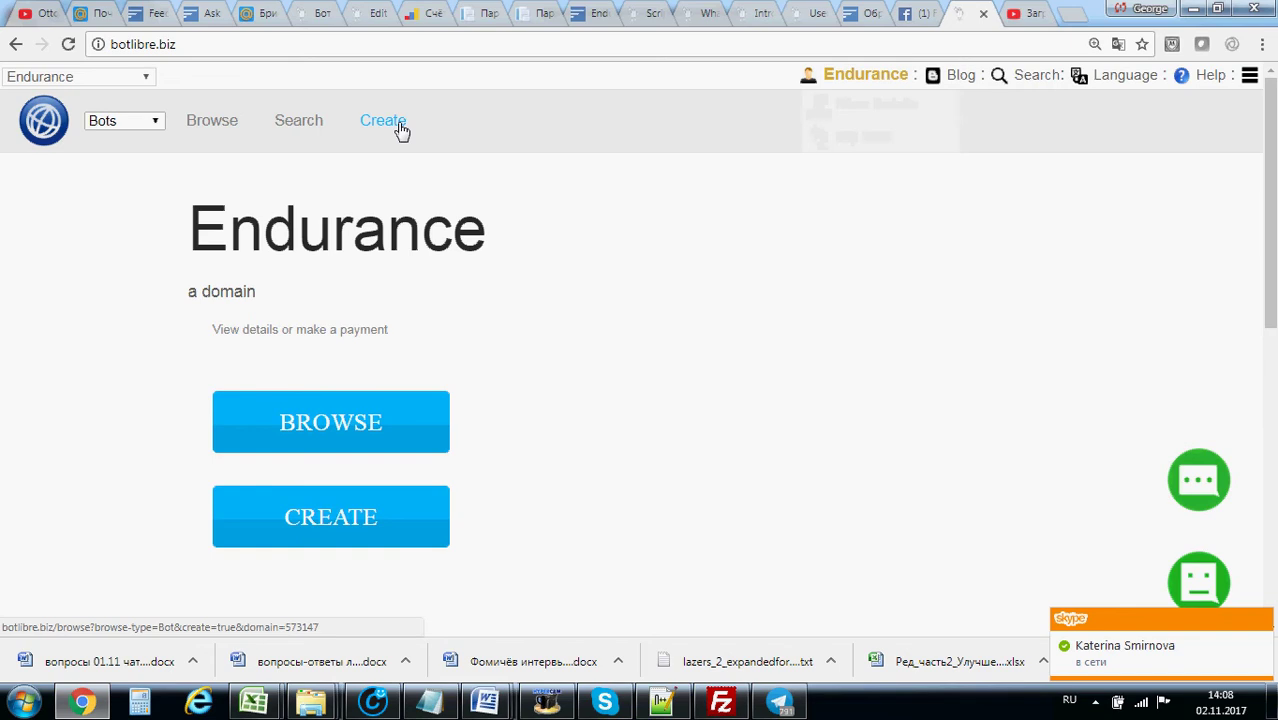
mouse_move(855, 74)
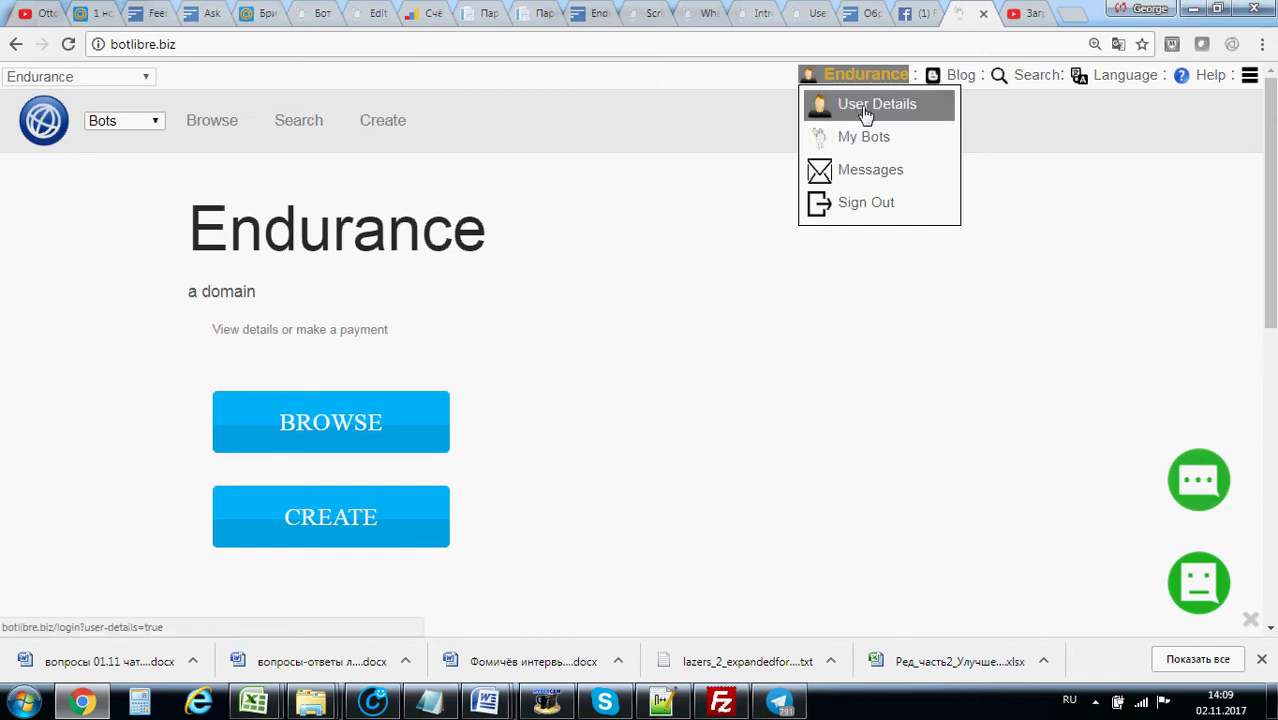
left_click(866, 142)
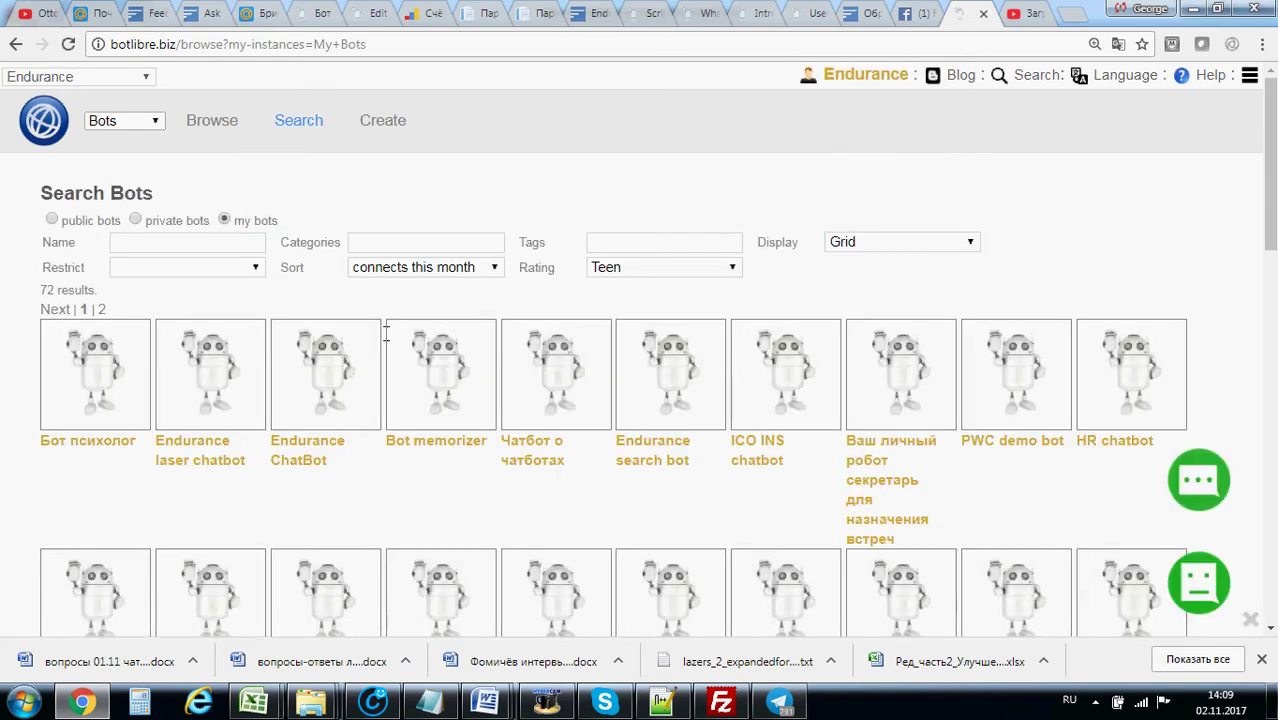
Open the new bot form and examine the available templates from ai_template to the default template
left_click(367, 124)
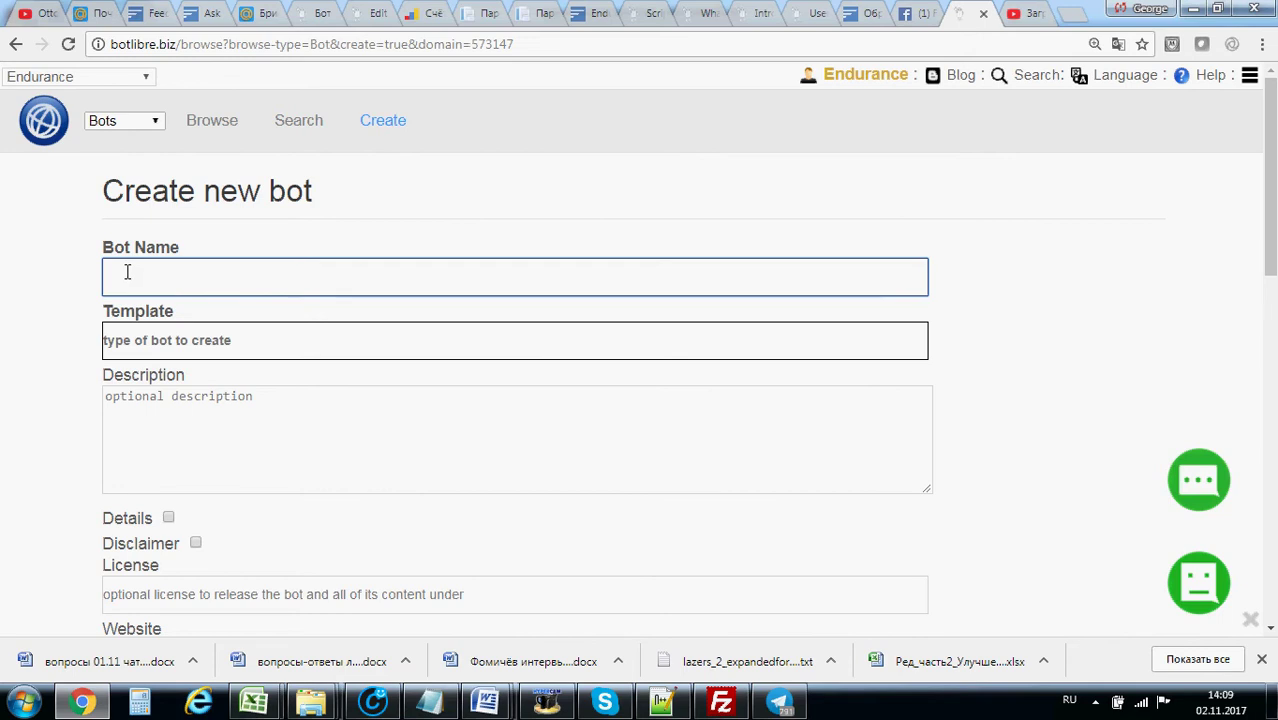
left_click(148, 340)
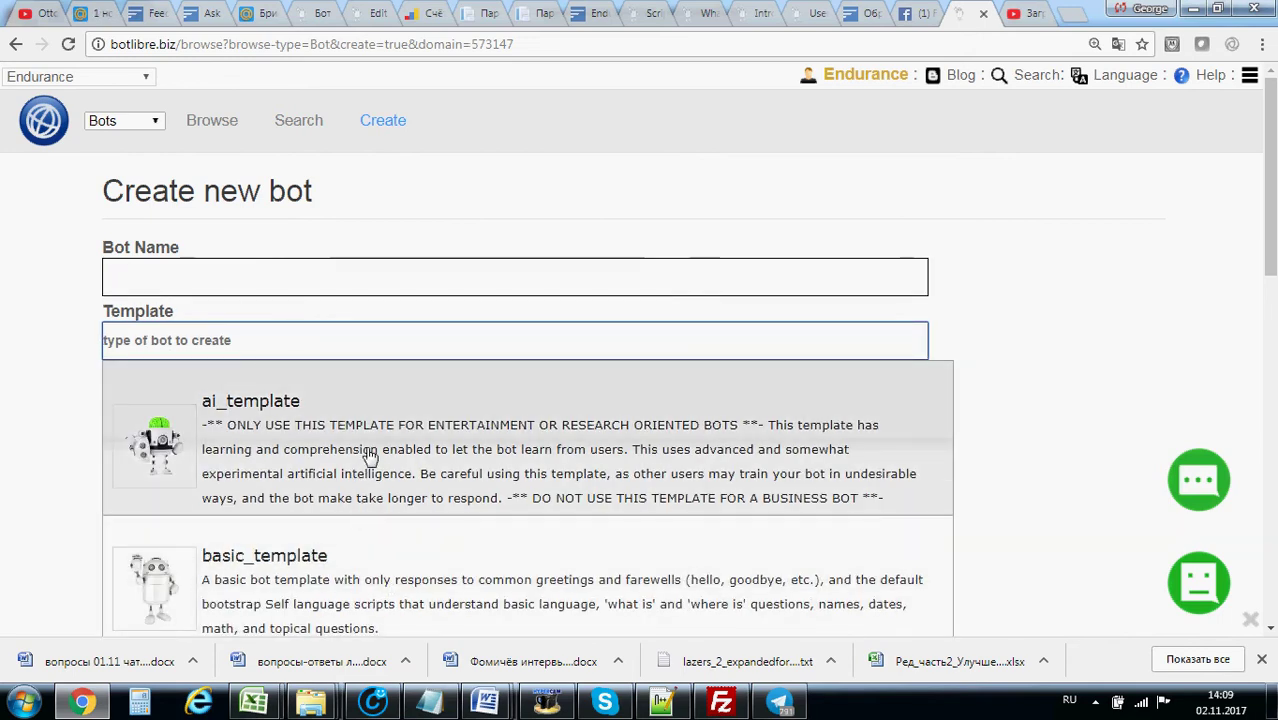
scroll(365, 451, "down", 2)
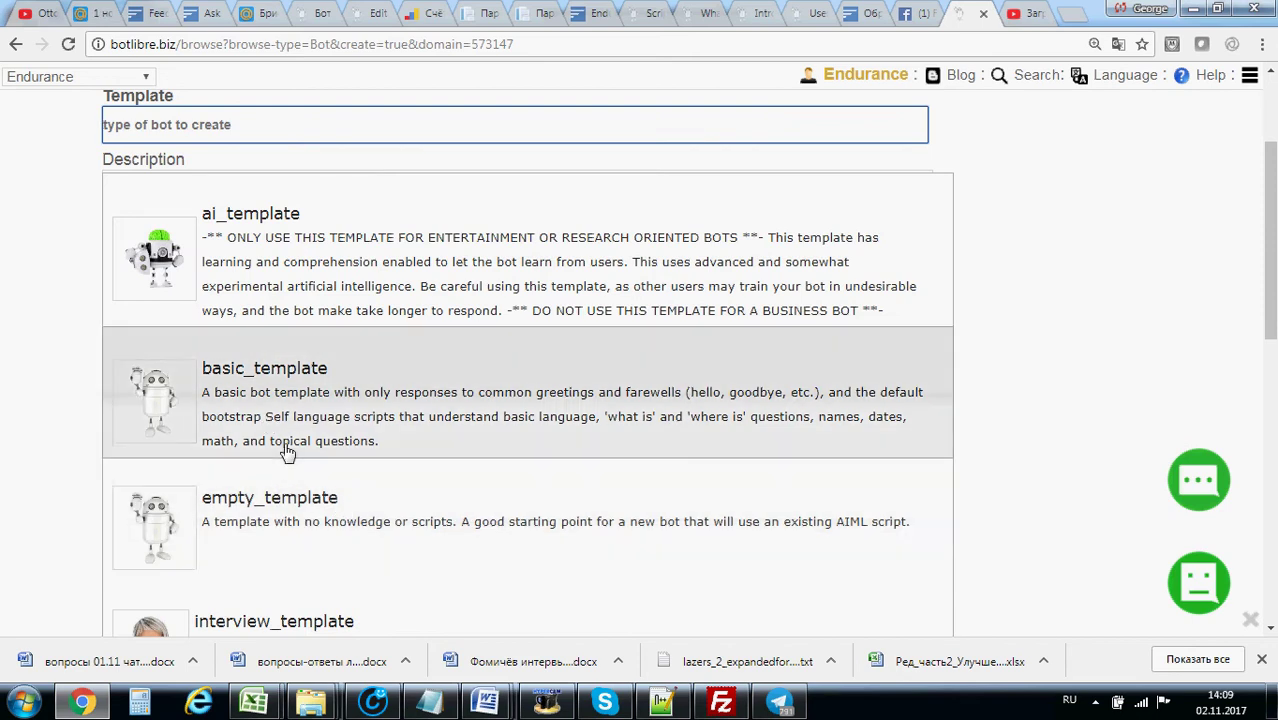
scroll(290, 455, "down", 2)
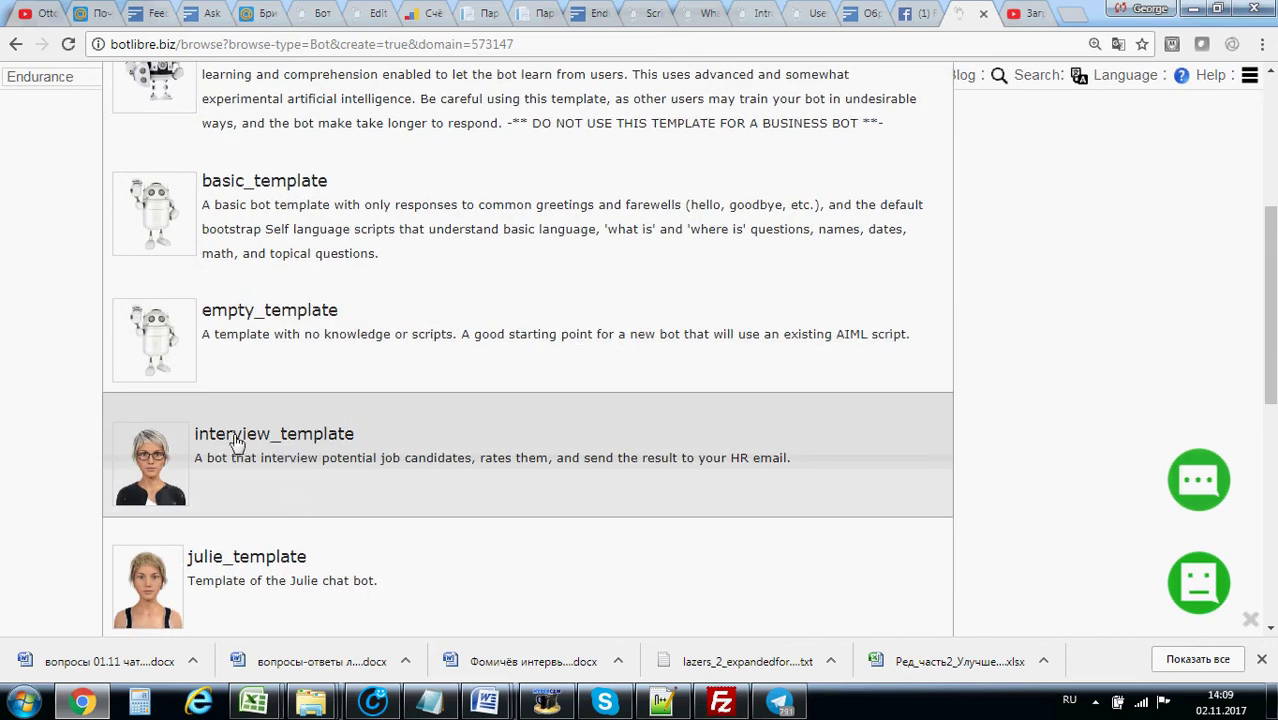
scroll(257, 534, "down", 1)
scroll(220, 530, "down", 2)
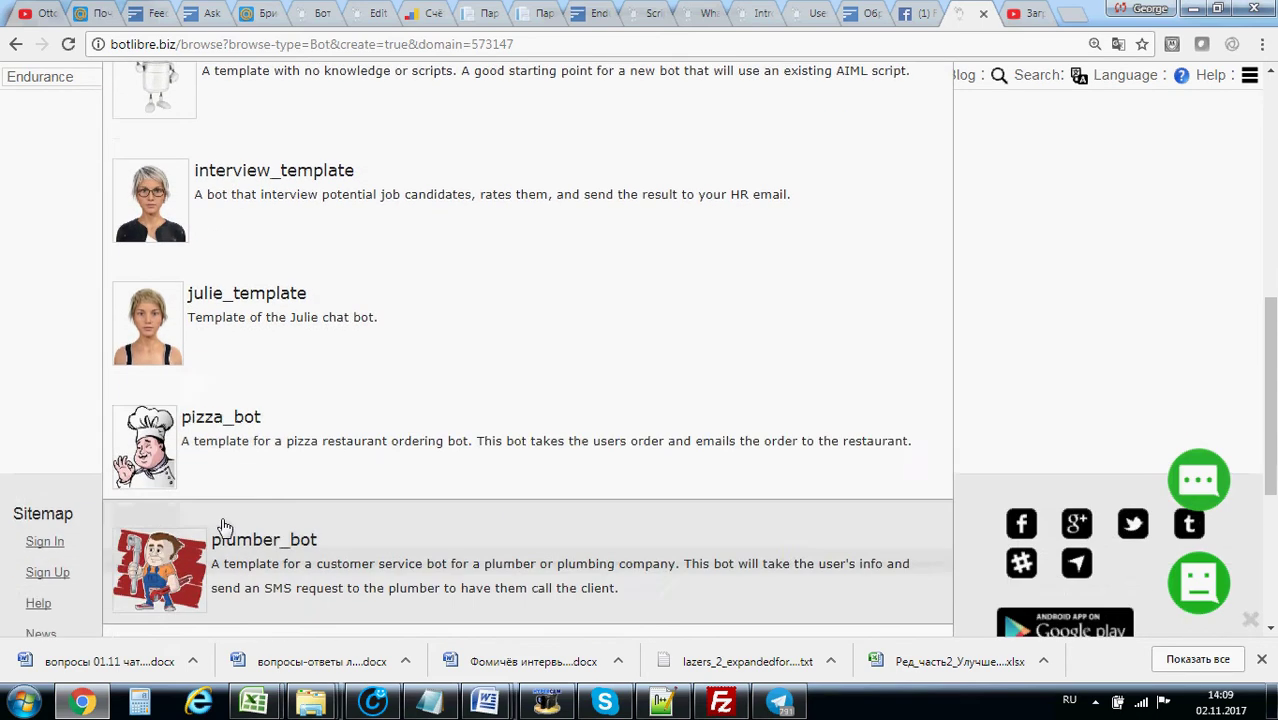
scroll(251, 462, "down", 2)
scroll(322, 458, "down", 2)
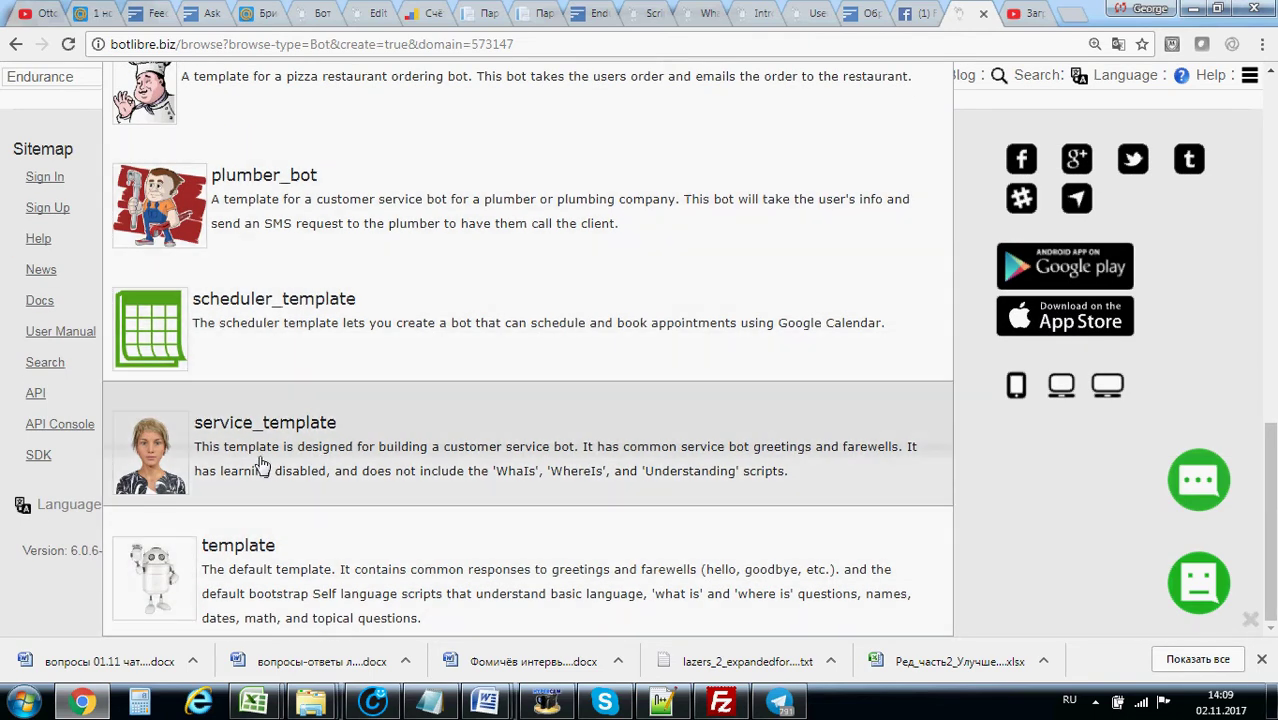
scroll(251, 434, "up", 2)
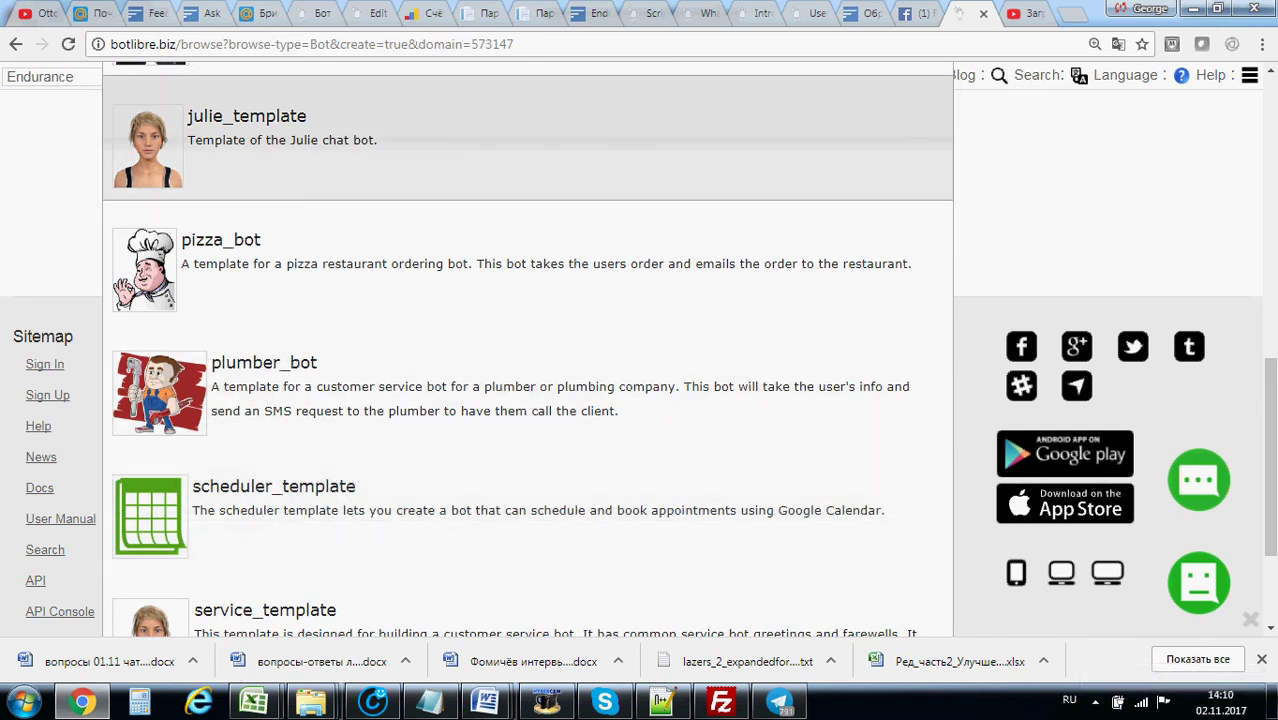
left_click_drag(1269, 450, 1269, 172)
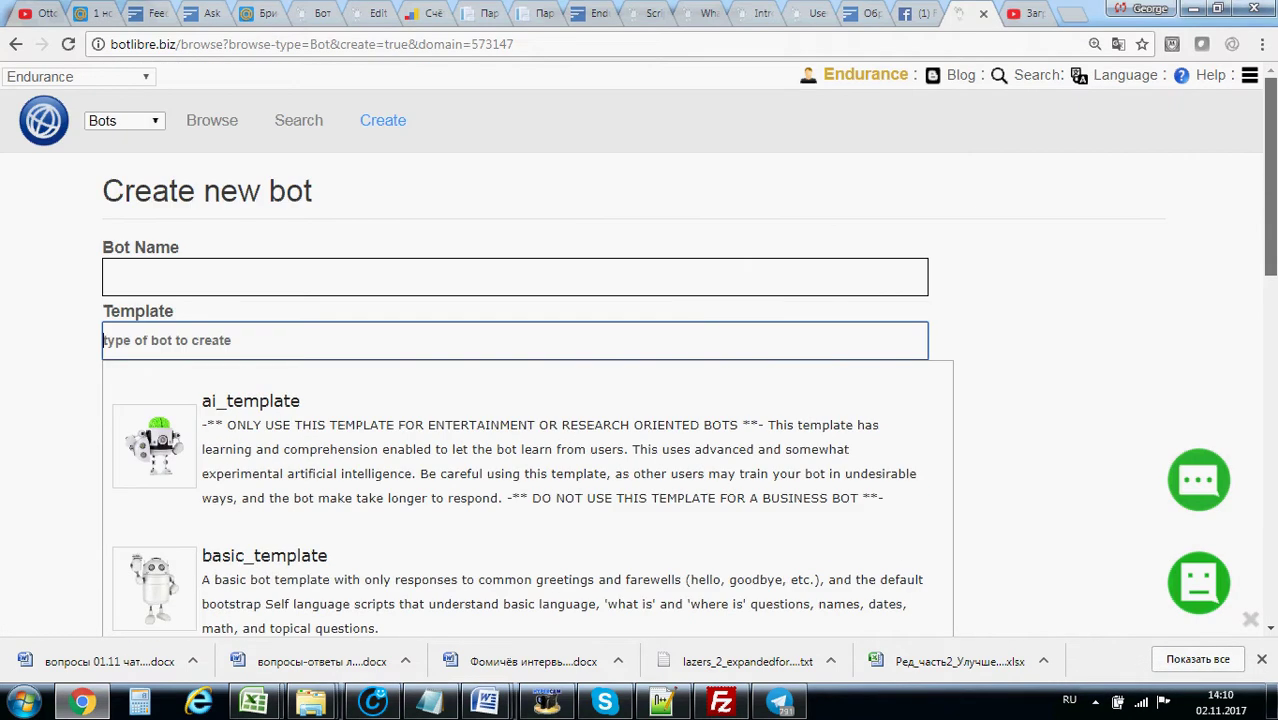
Review the remaining new bot fields and the Fork Access Mode options, and cancel the bot creation
scroll(257, 357, "down", 1)
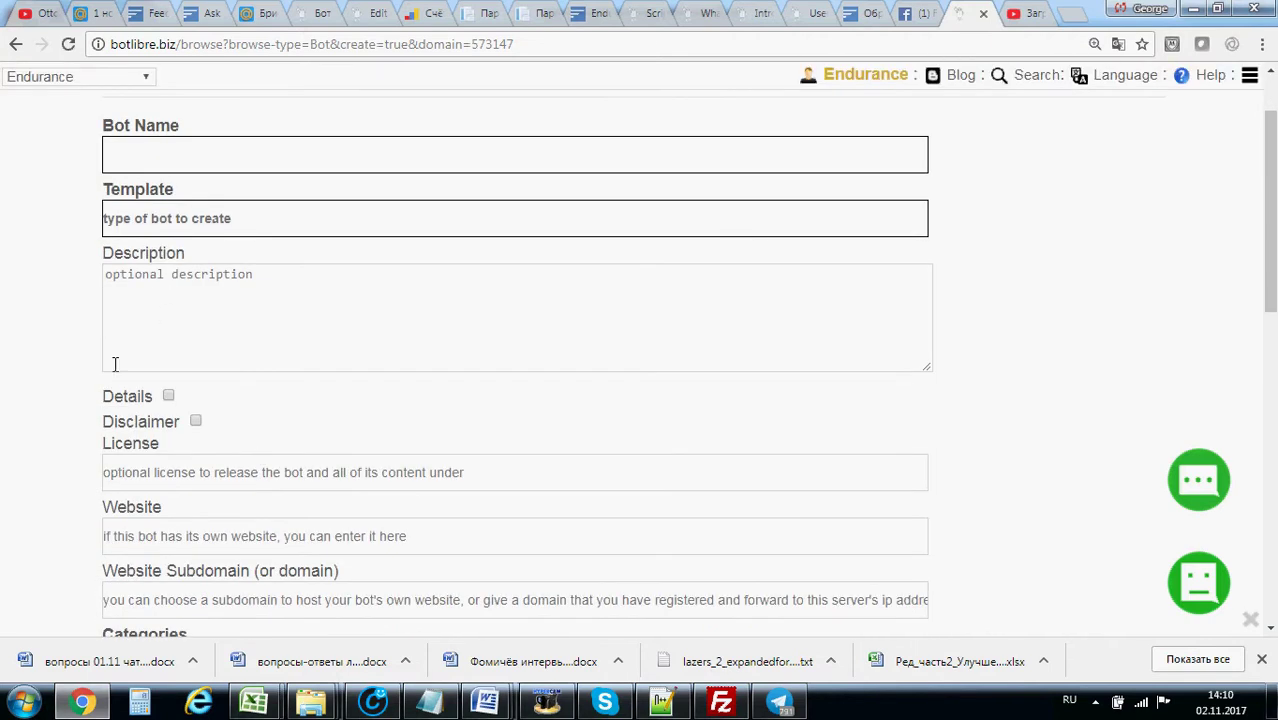
scroll(151, 372, "down", 4)
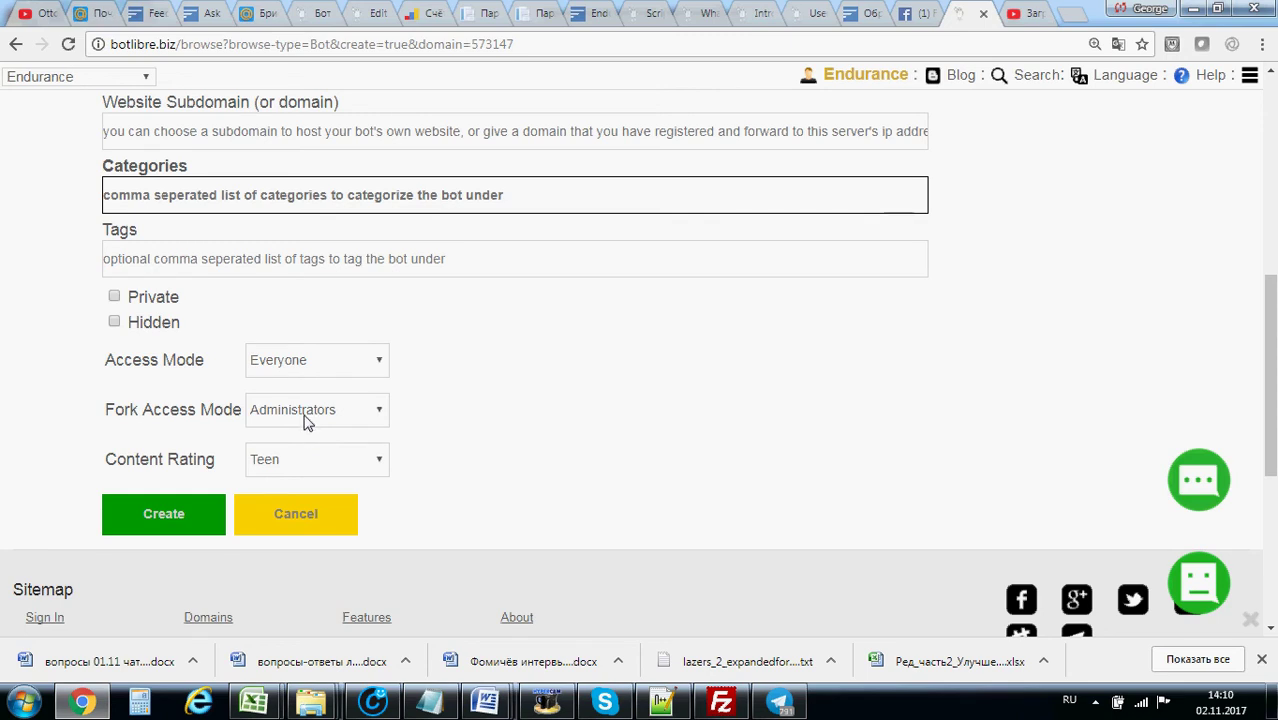
left_click(306, 416)
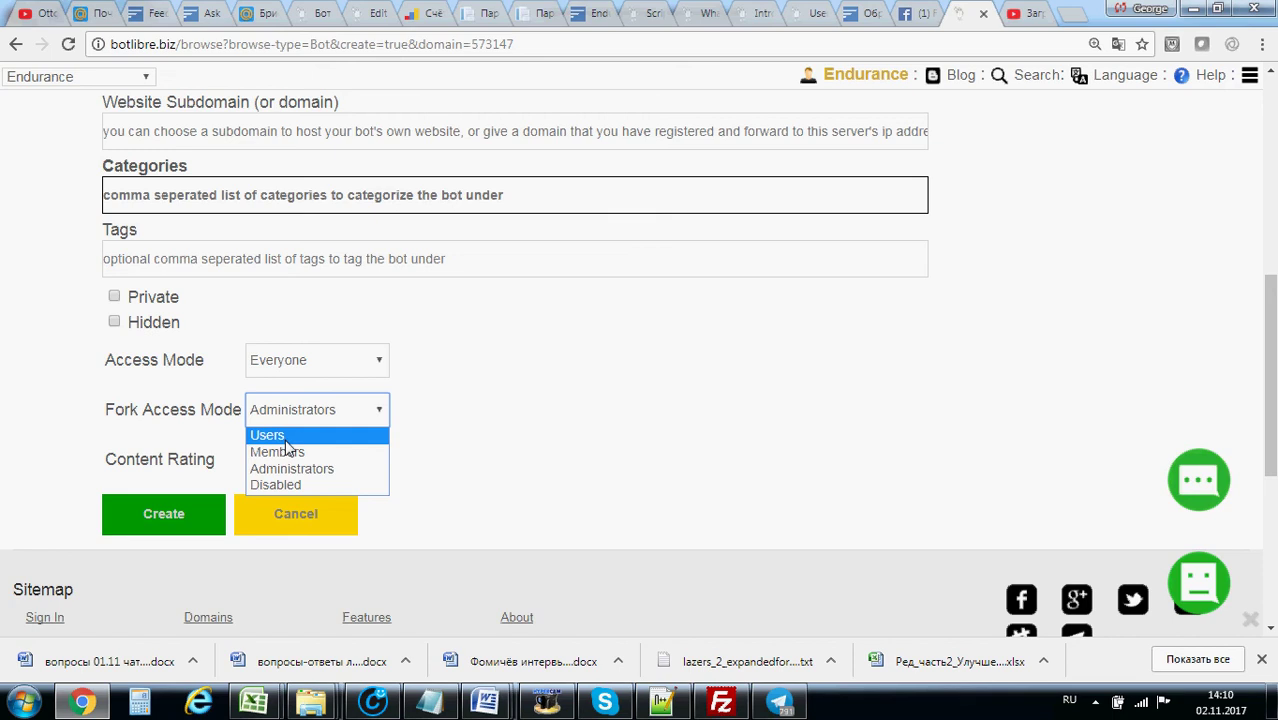
left_click(298, 514)
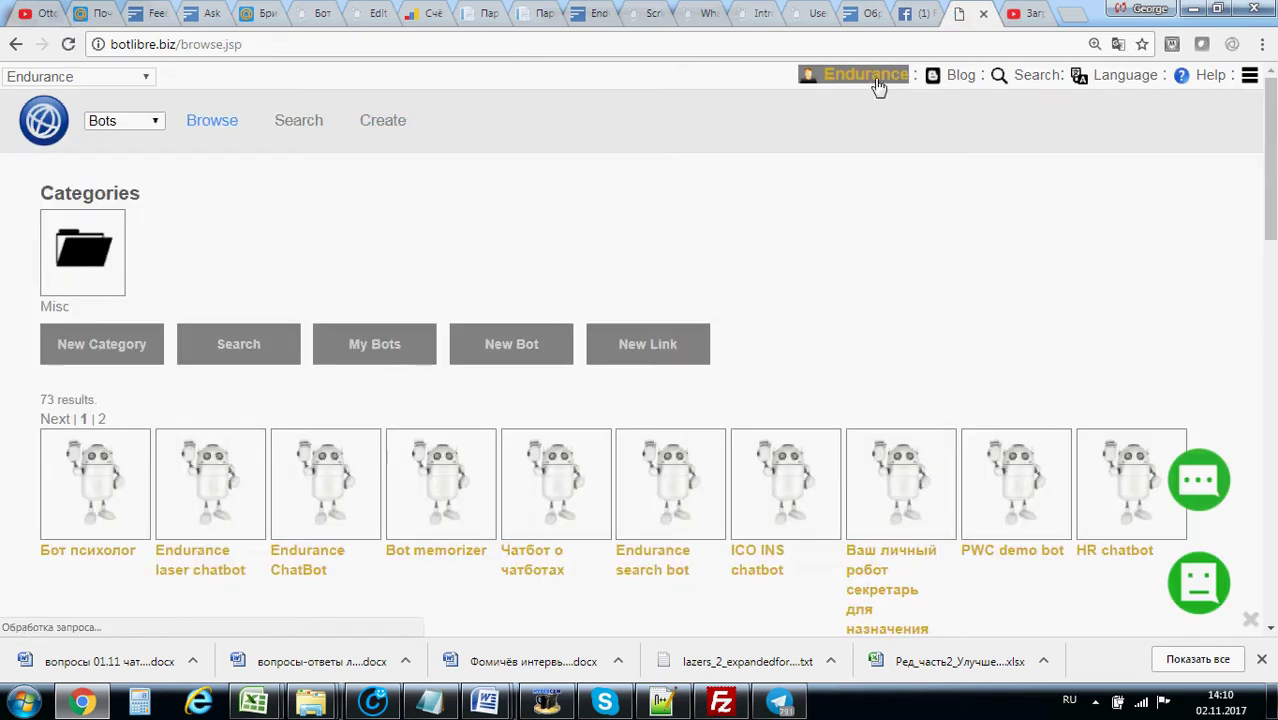
Look over the Endurance domain's bots and their summaries, and open the ICO INS chatbot page
mouse_move(107, 497)
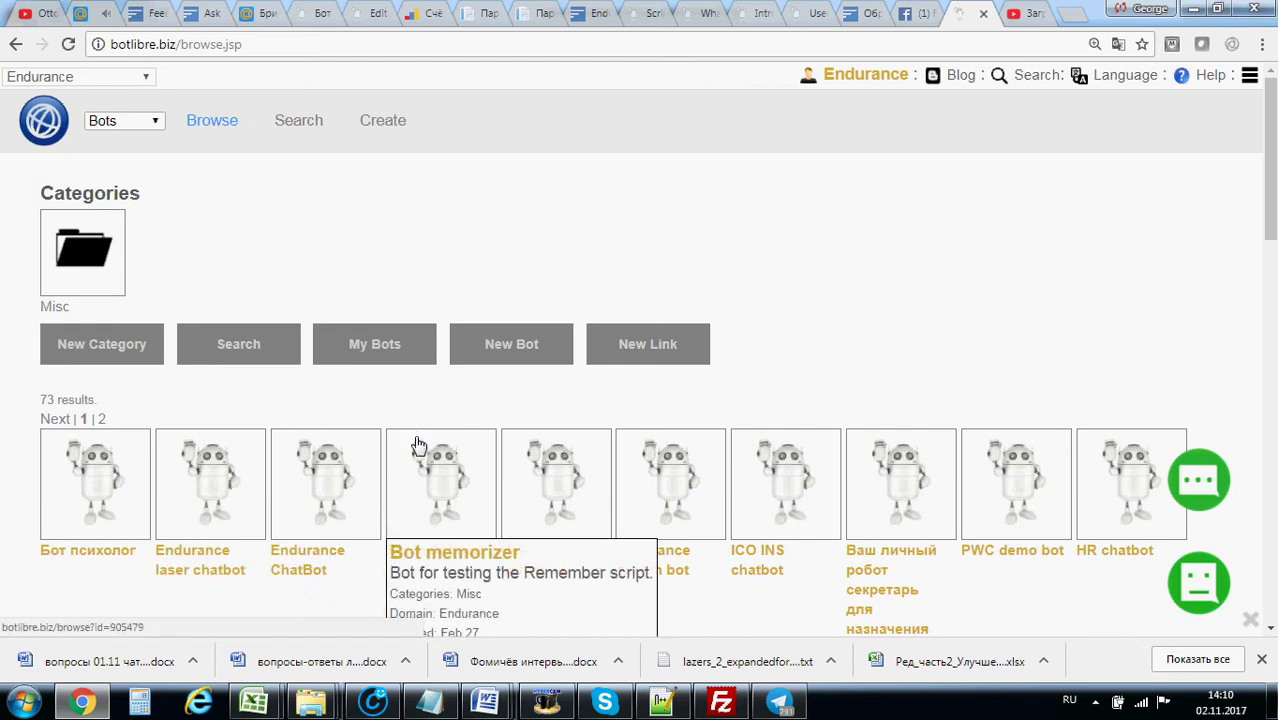
scroll(419, 445, "down", 1)
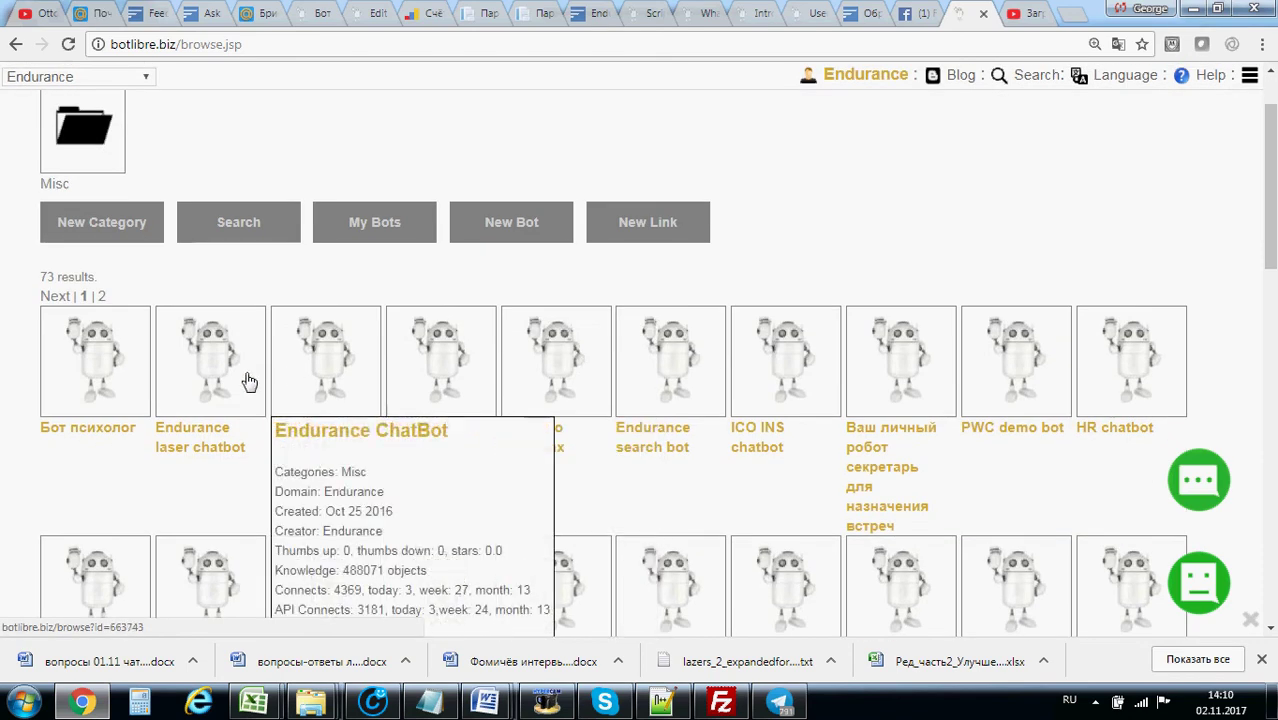
mouse_move(432, 375)
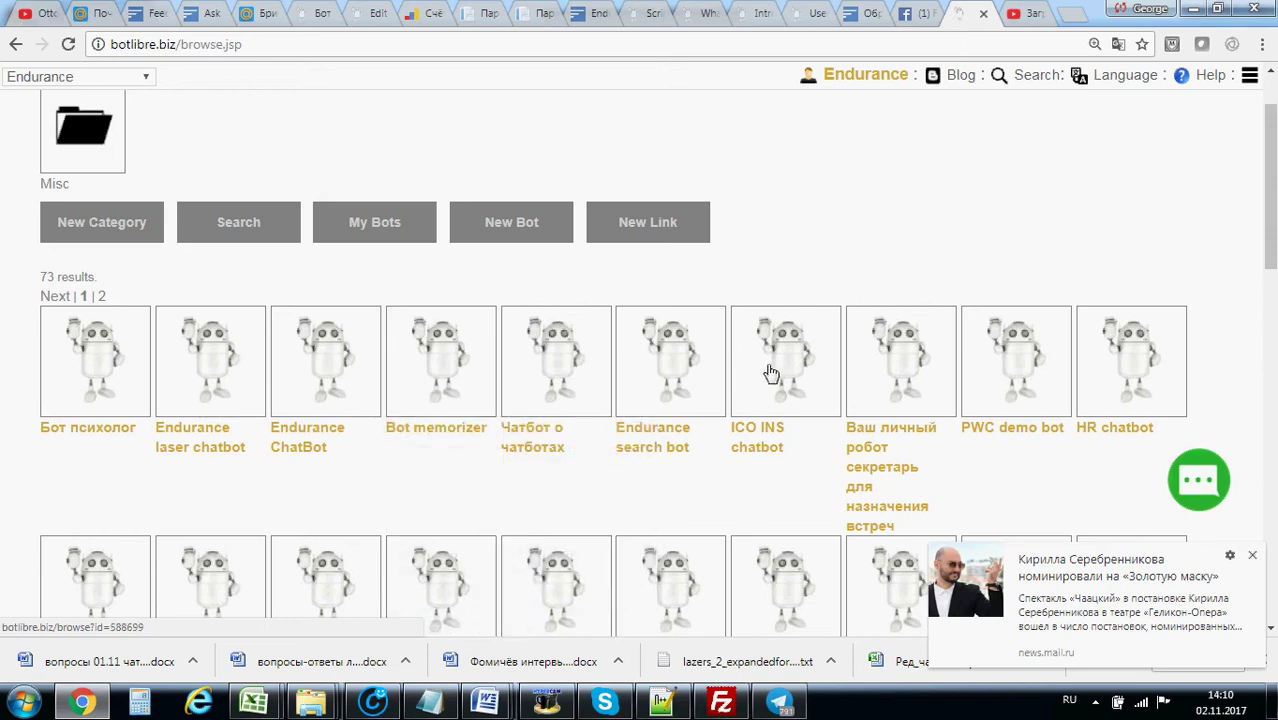
mouse_move(766, 364)
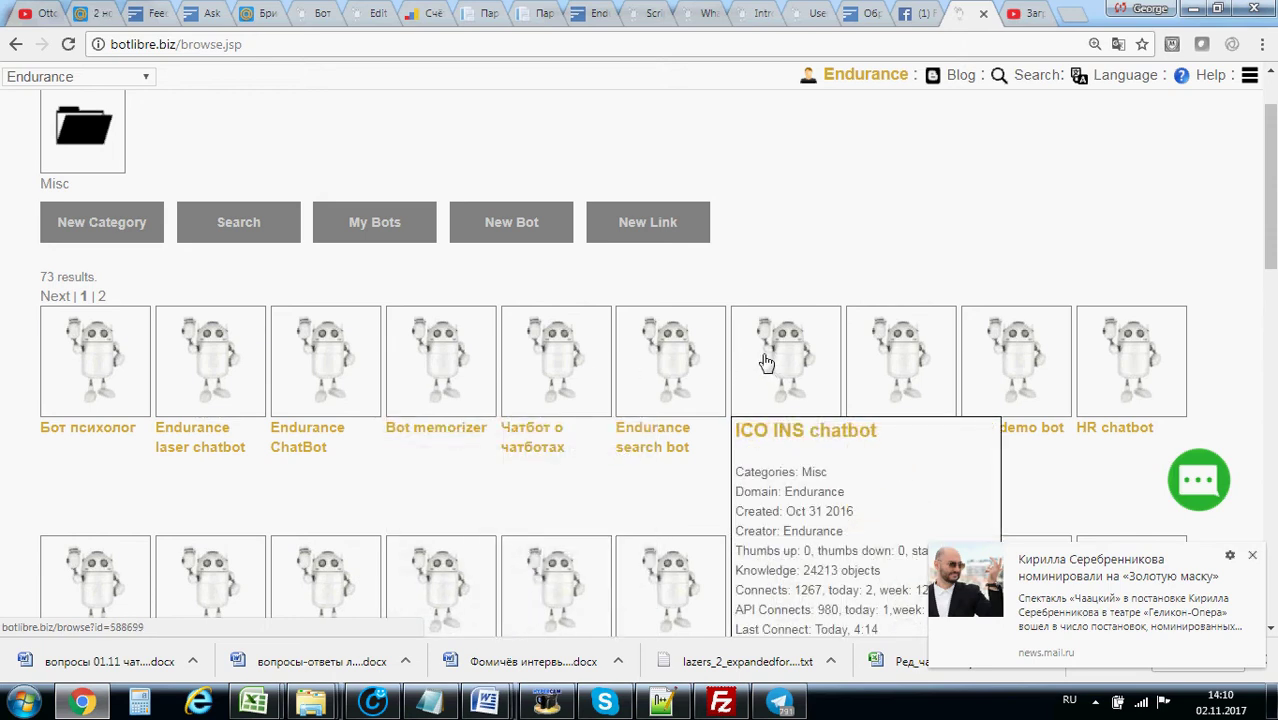
left_click(755, 362)
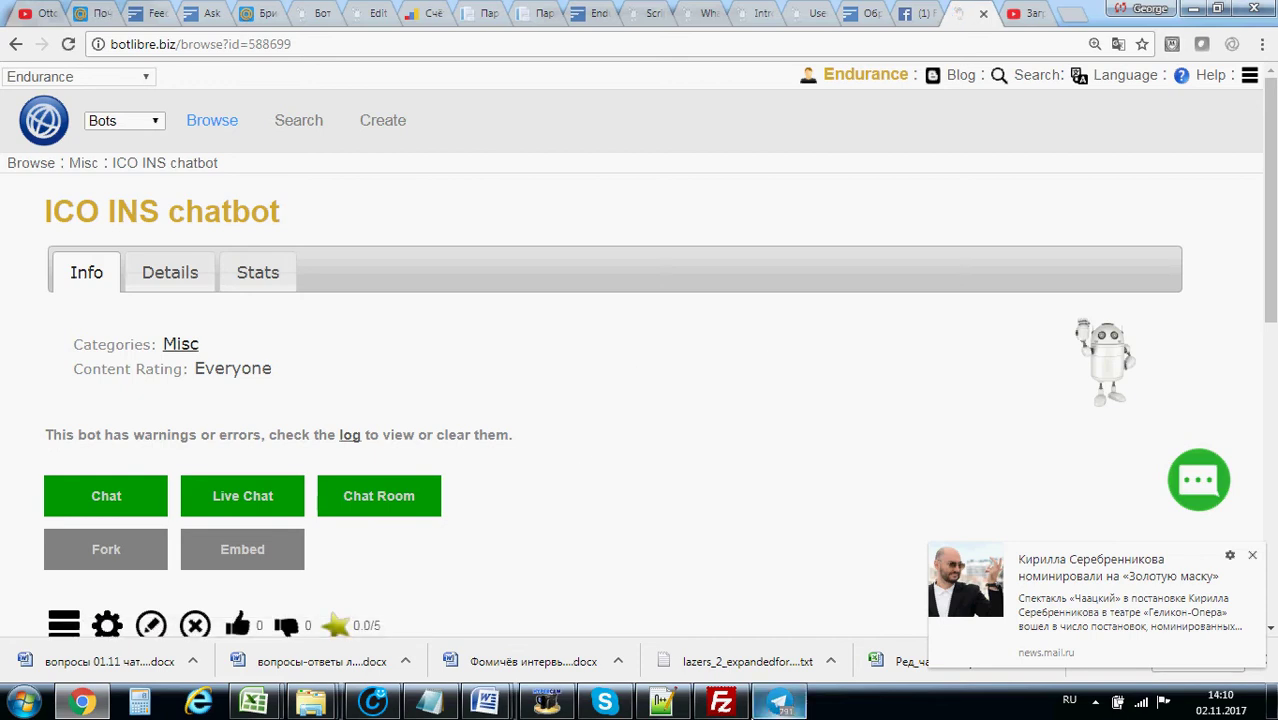
Switch to Telegram, open the Ins_chatbot conversation, dismiss the news notification and view the earlier questions and answers
left_click(779, 702)
scroll(235, 393, "down", 3)
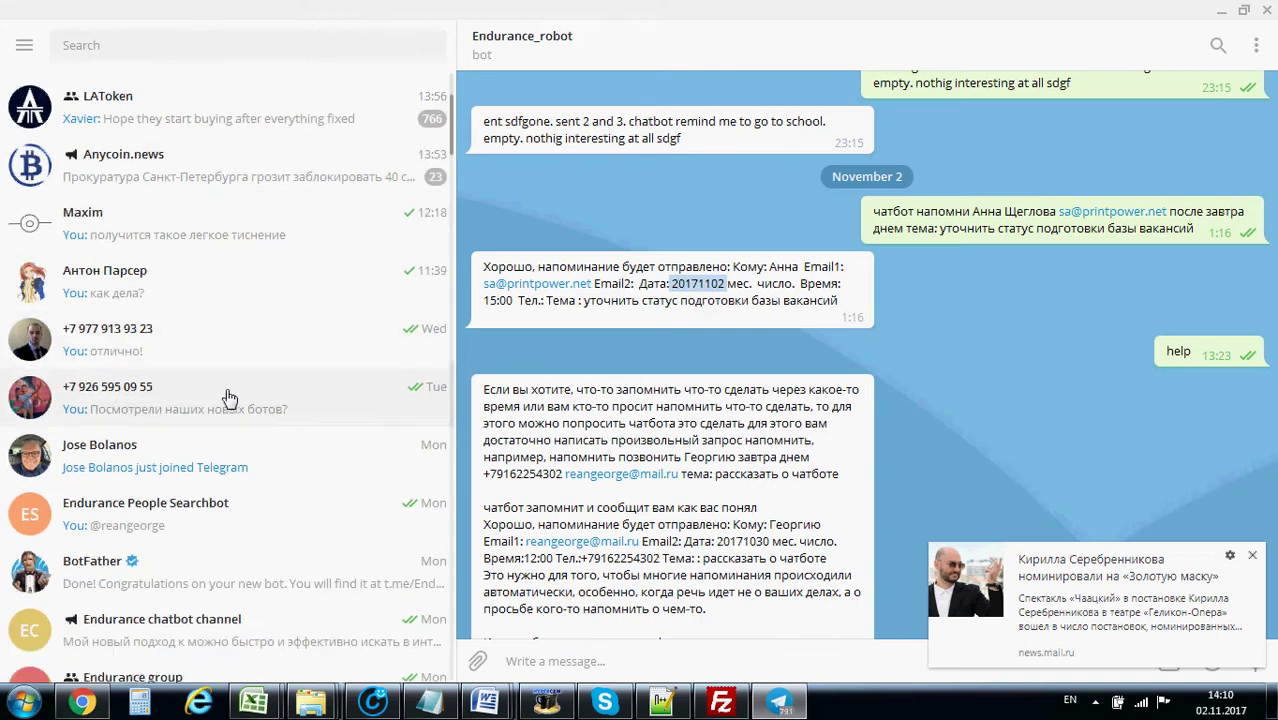
scroll(213, 405, "down", 1)
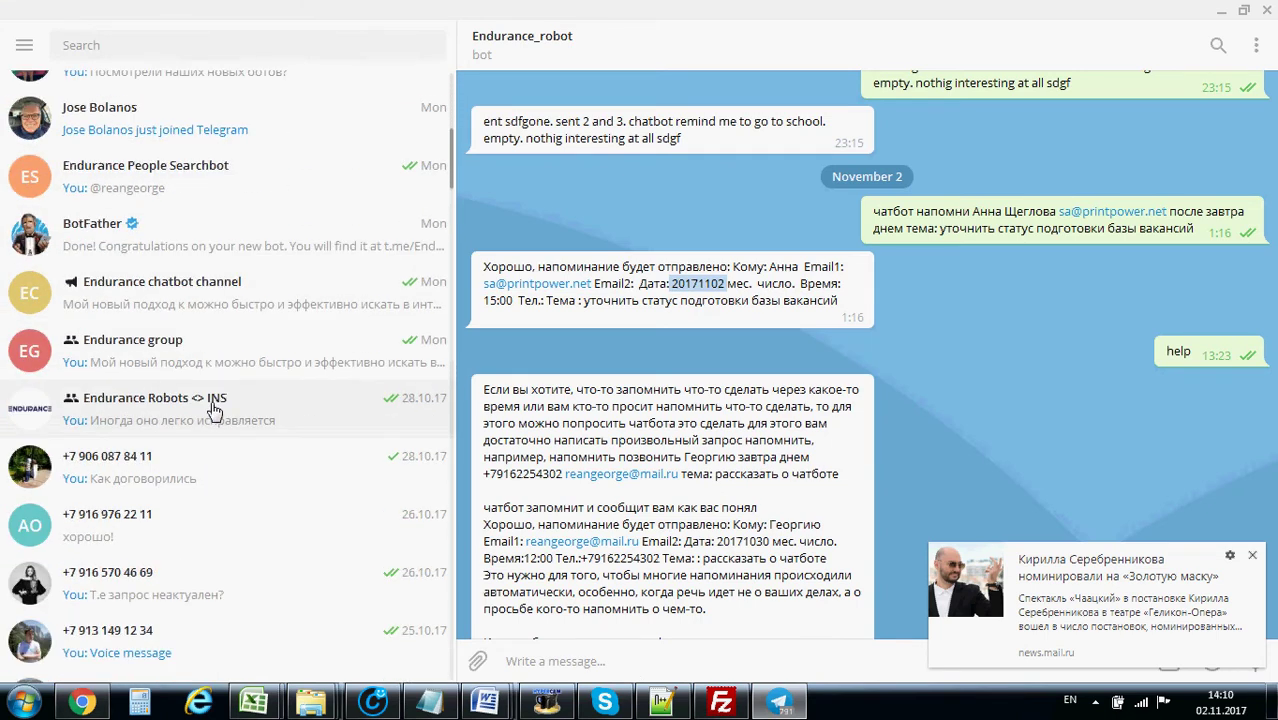
scroll(195, 423, "down", 2)
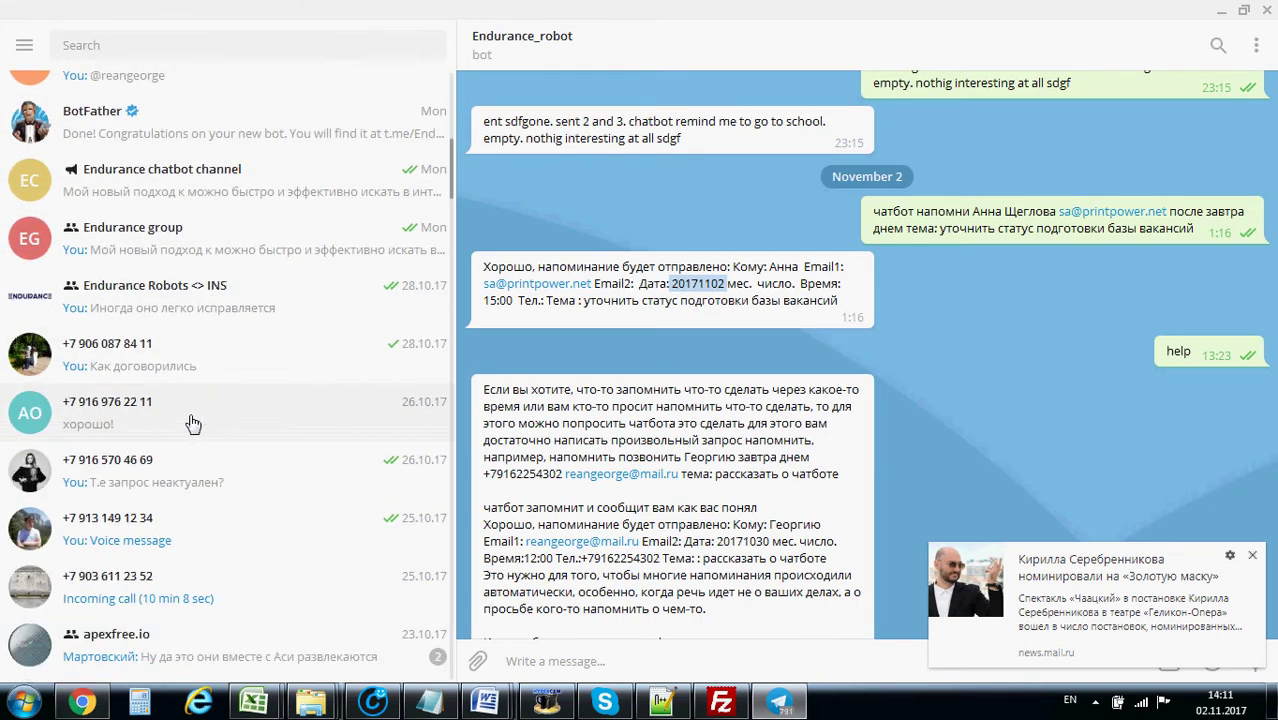
left_click(200, 592)
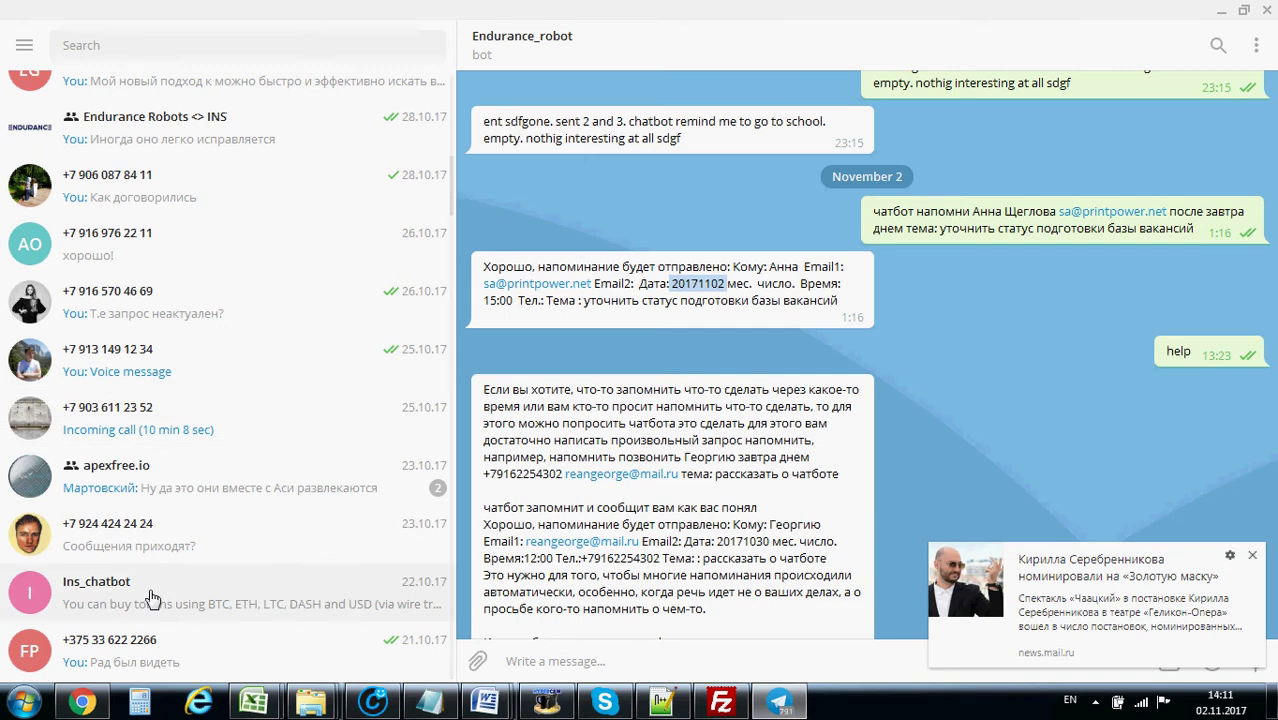
left_click(1252, 555)
scroll(1122, 262, "up", 1)
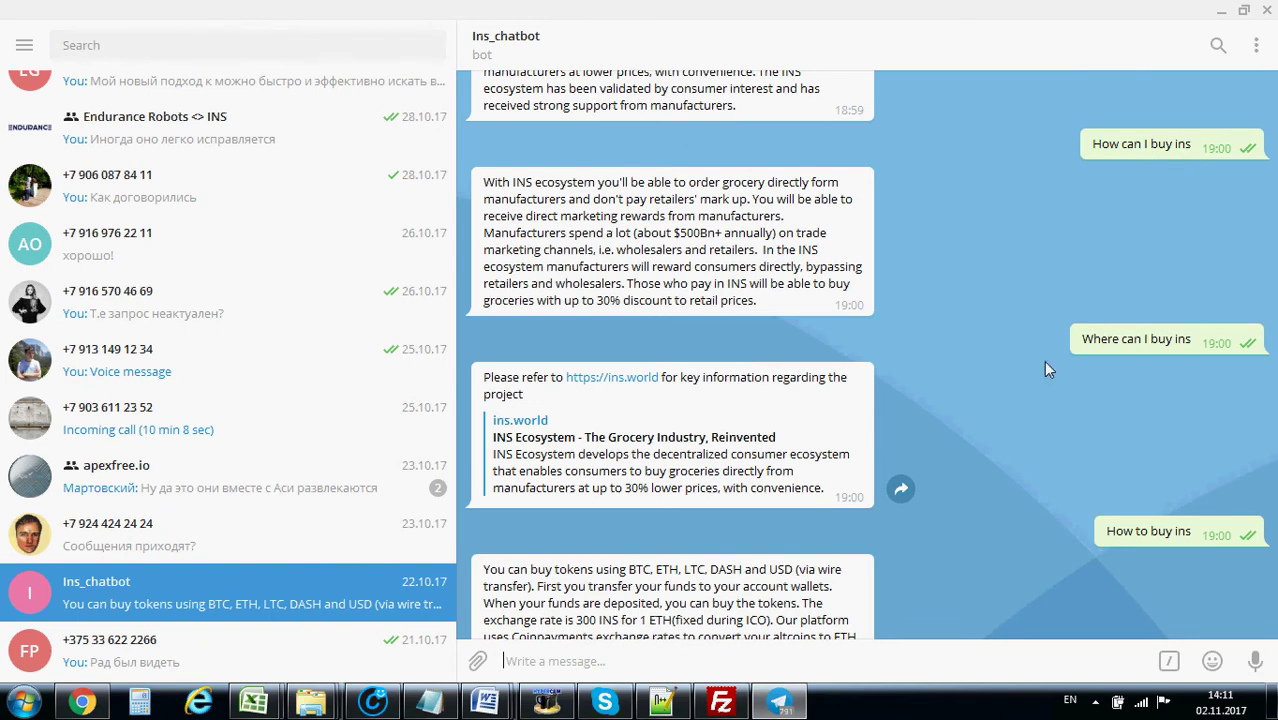
Send the question "what is blockchain" to Ins_chatbot below its latest answer
scroll(1045, 368, "down", 1)
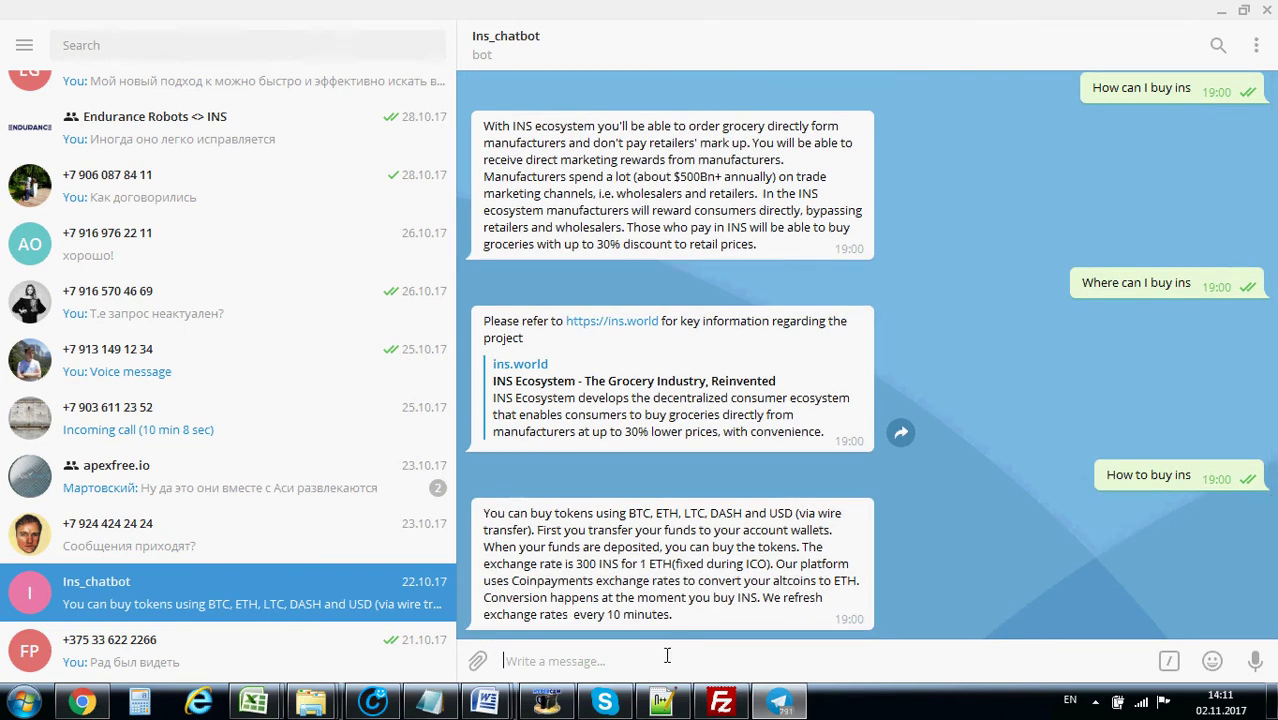
type("what is blockchain")
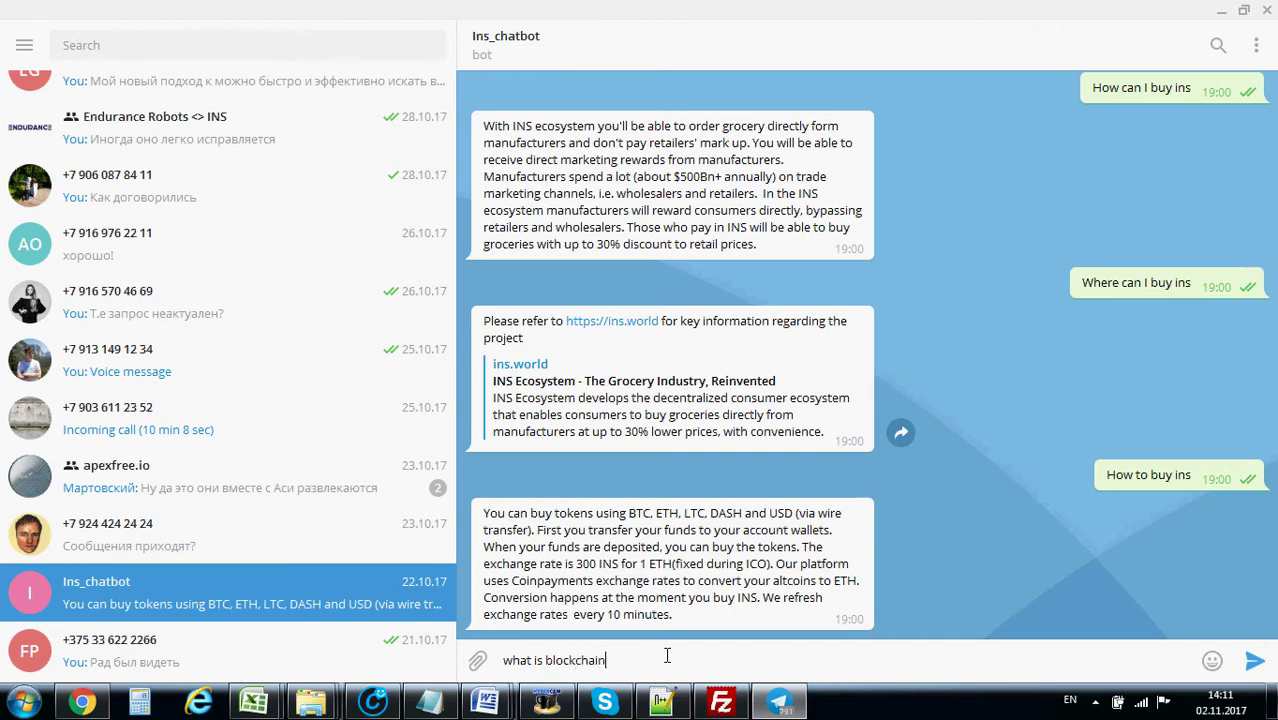
key("Return")
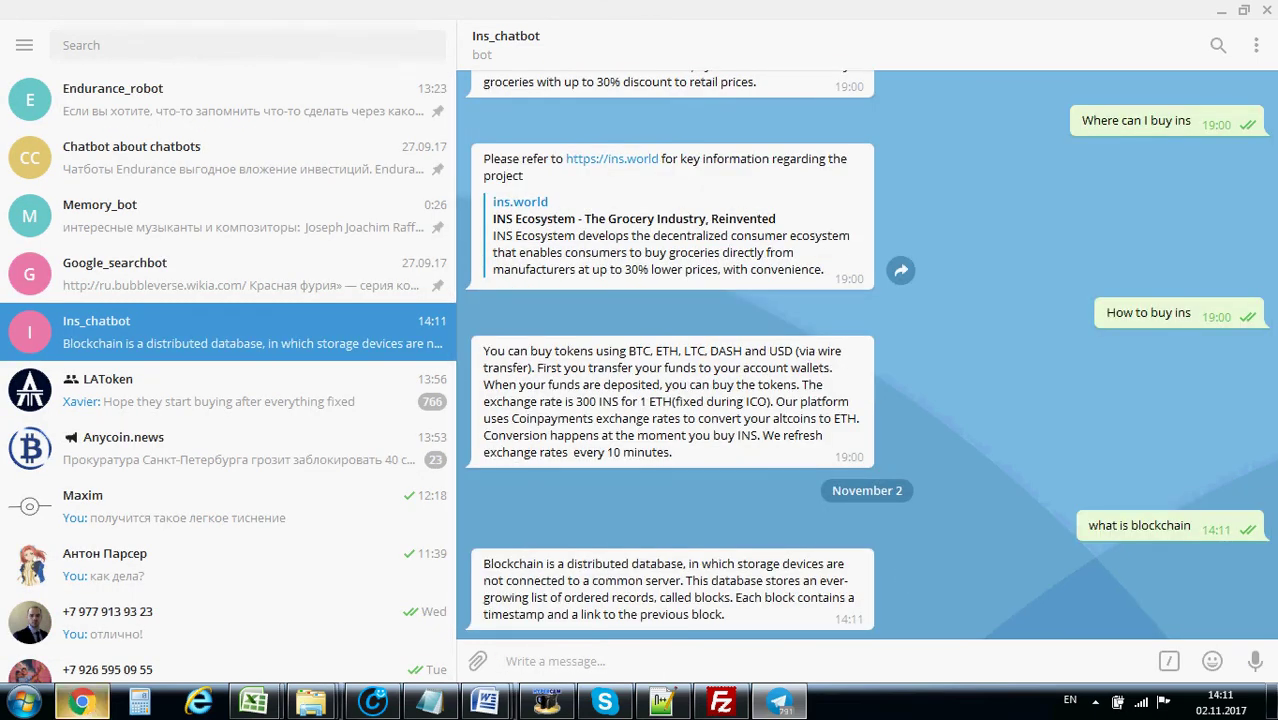
Switch back to the ICO INS chatbot page in Chrome and open the bot's Admin Console
mouse_move(82, 702)
left_click(106, 604)
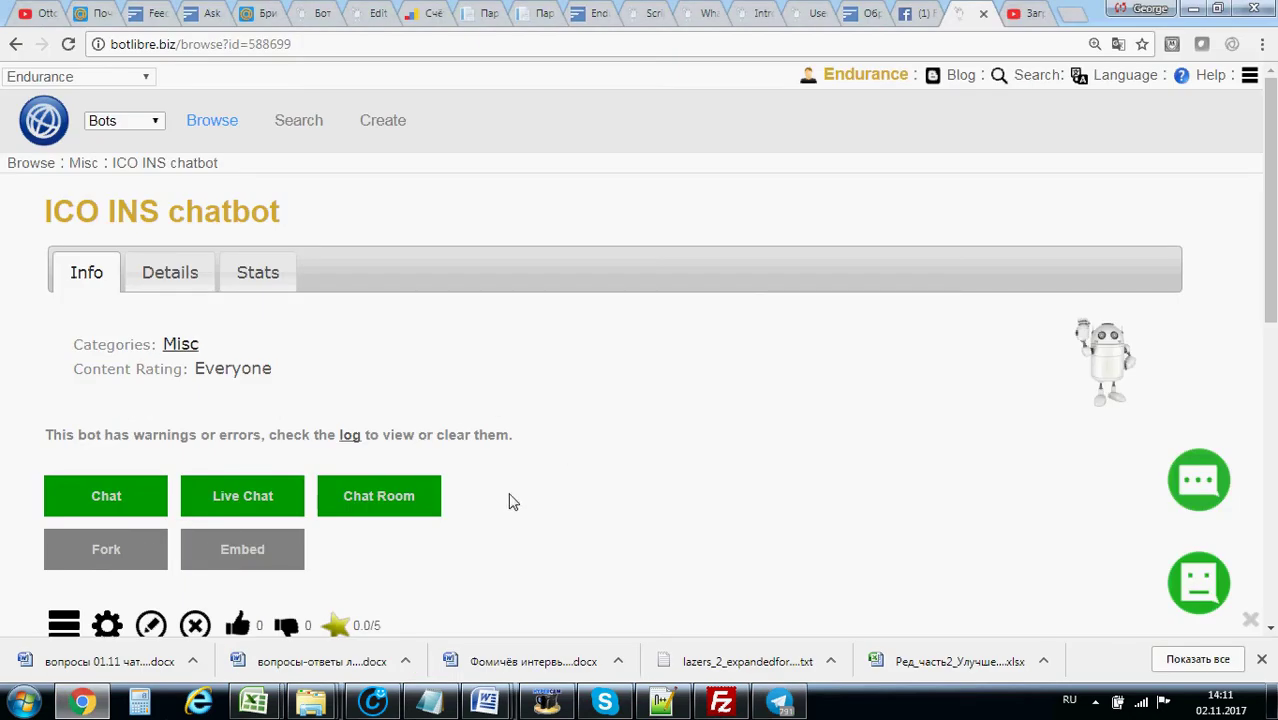
left_click(108, 625)
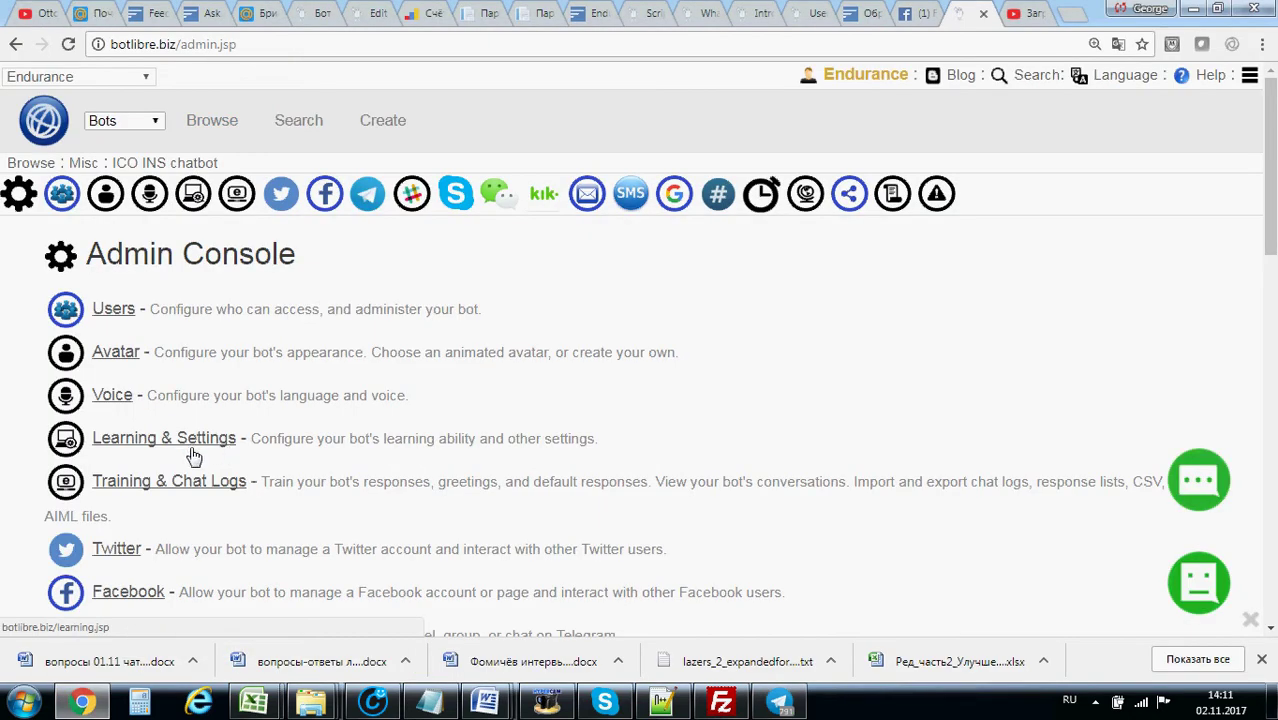
Open the bot's Users settings and review the Administrators and Users lists
left_click(60, 200)
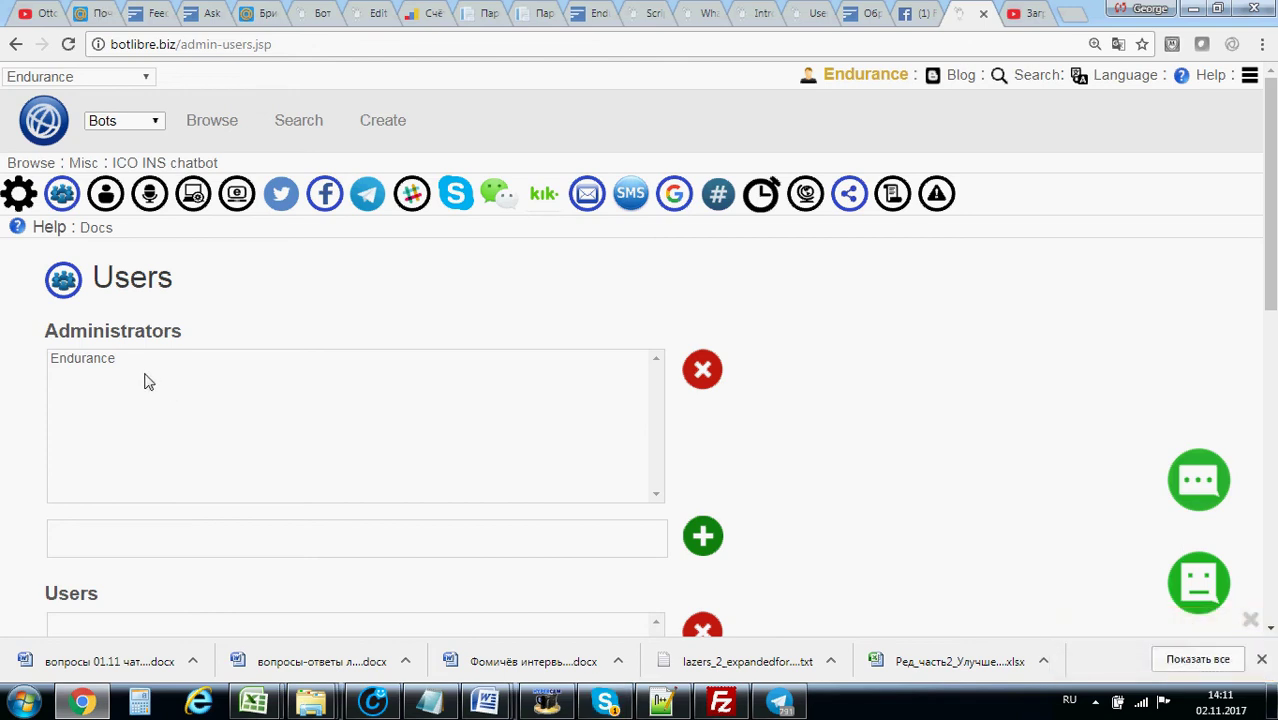
scroll(136, 442, "down", 3)
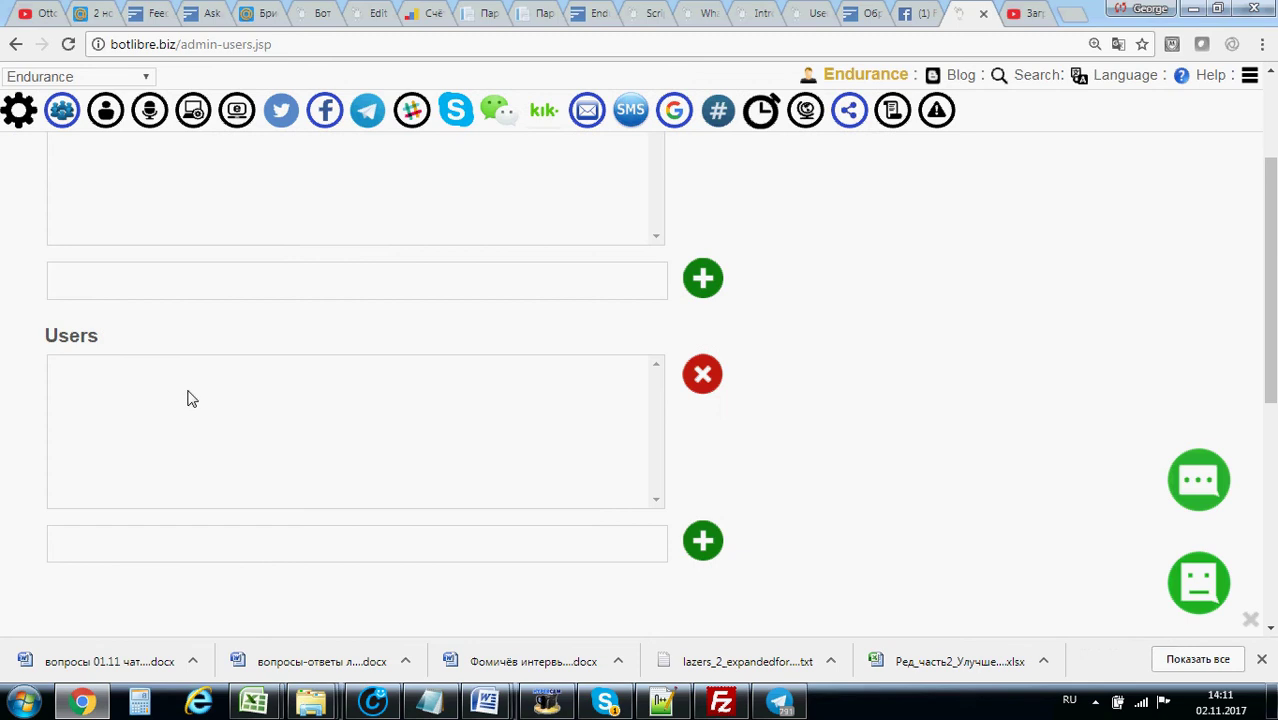
scroll(190, 398, "down", 4)
scroll(178, 397, "up", 5)
left_click(170, 232)
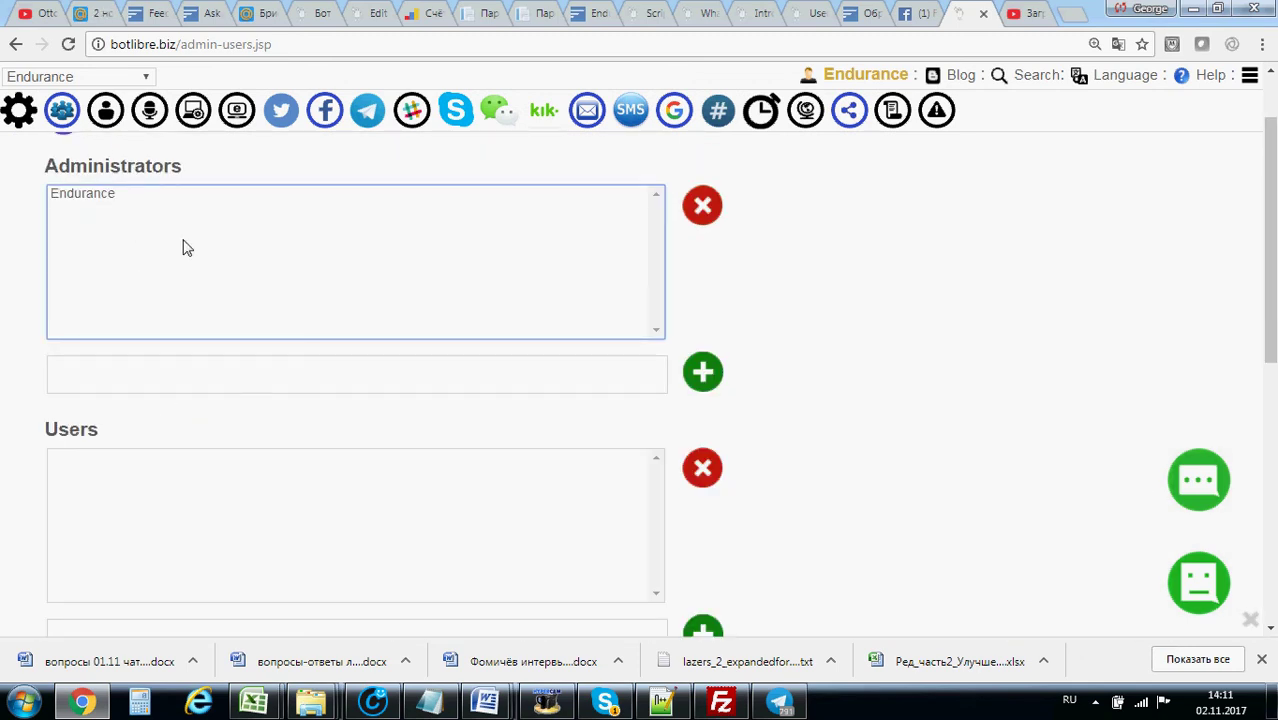
Open the bot's Avatar settings and look over the current avatar and the options for changing it
left_click(103, 116)
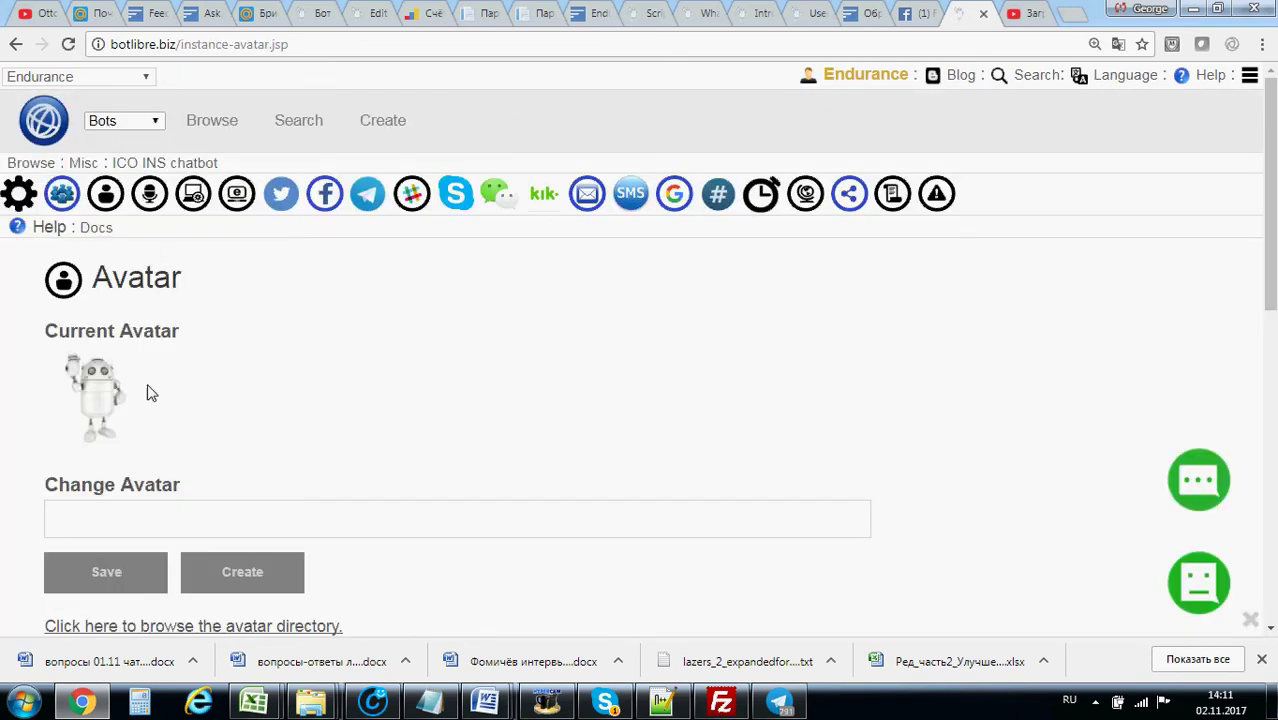
scroll(150, 405, "down", 4)
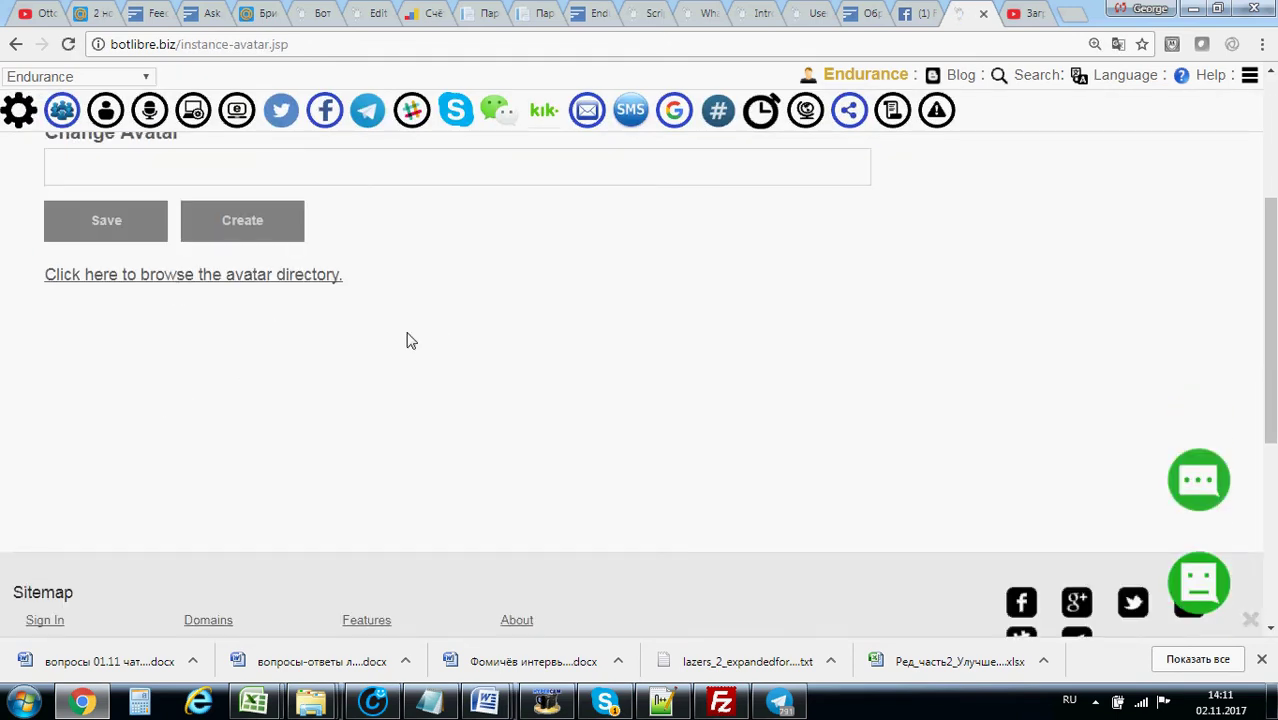
scroll(388, 325, "up", 4)
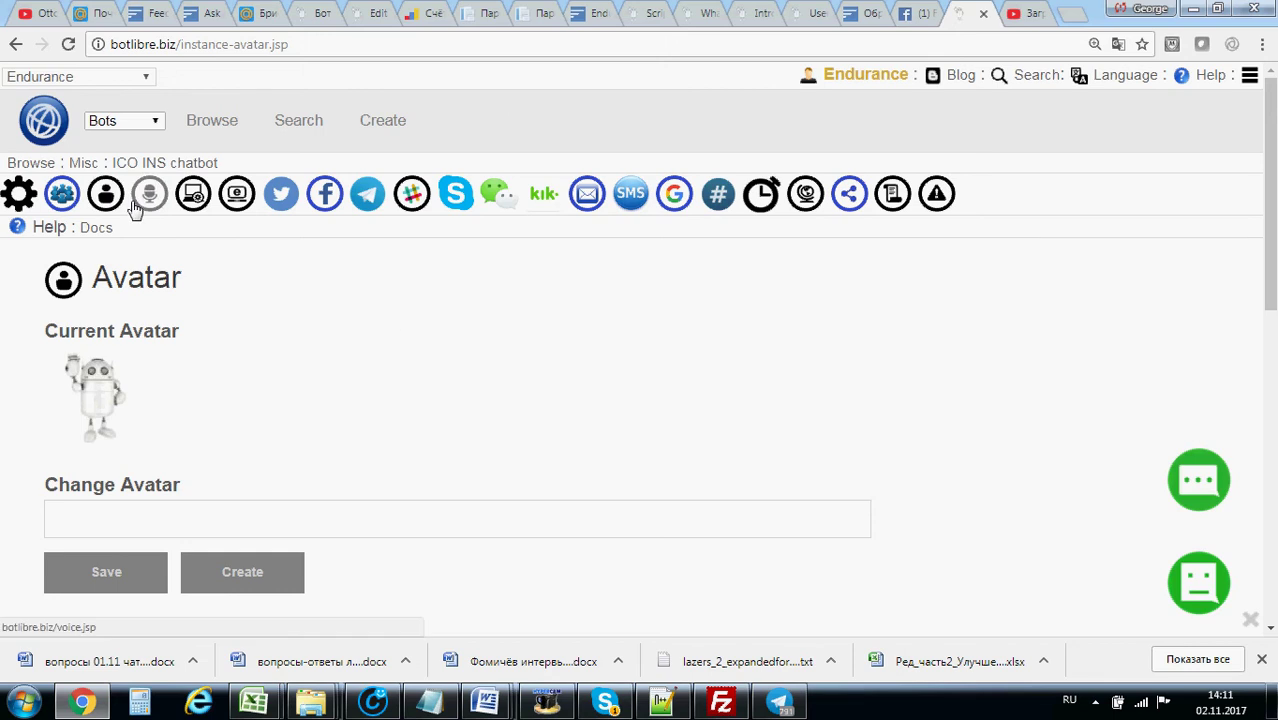
Open the bot's Voice settings and examine the available Server Voice languages, closing the list without choosing one
left_click(145, 200)
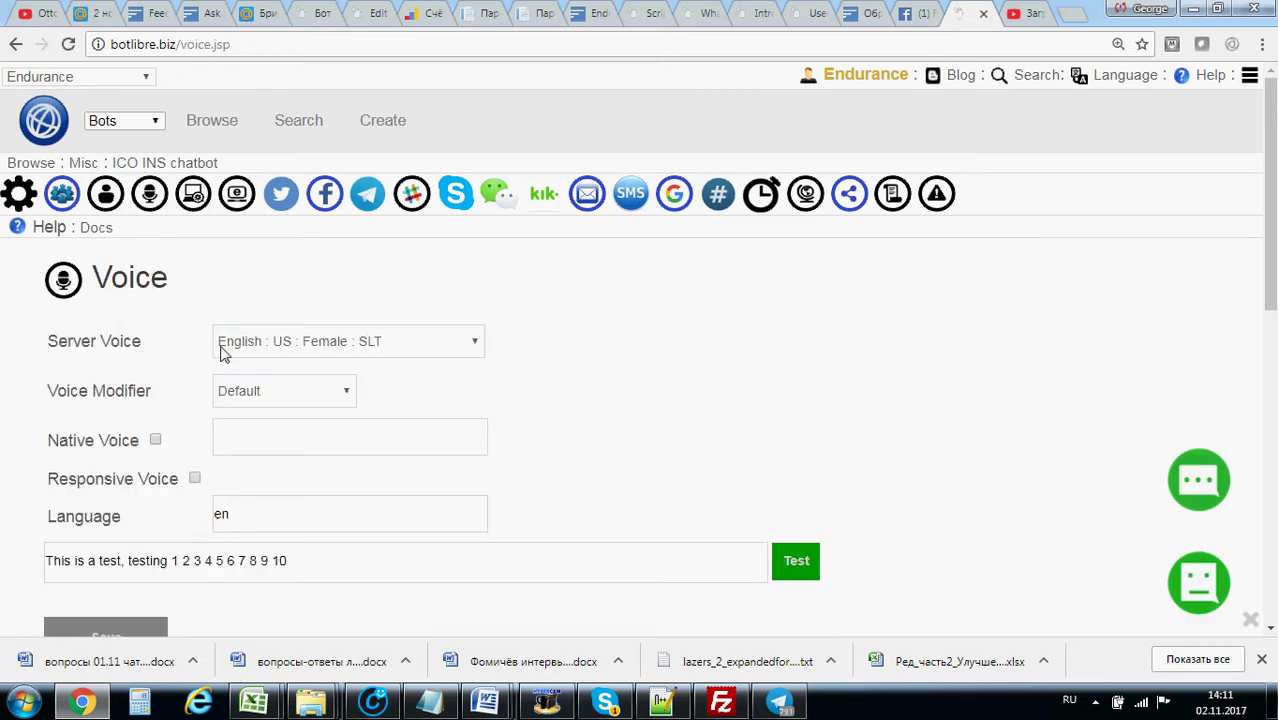
left_click(222, 350)
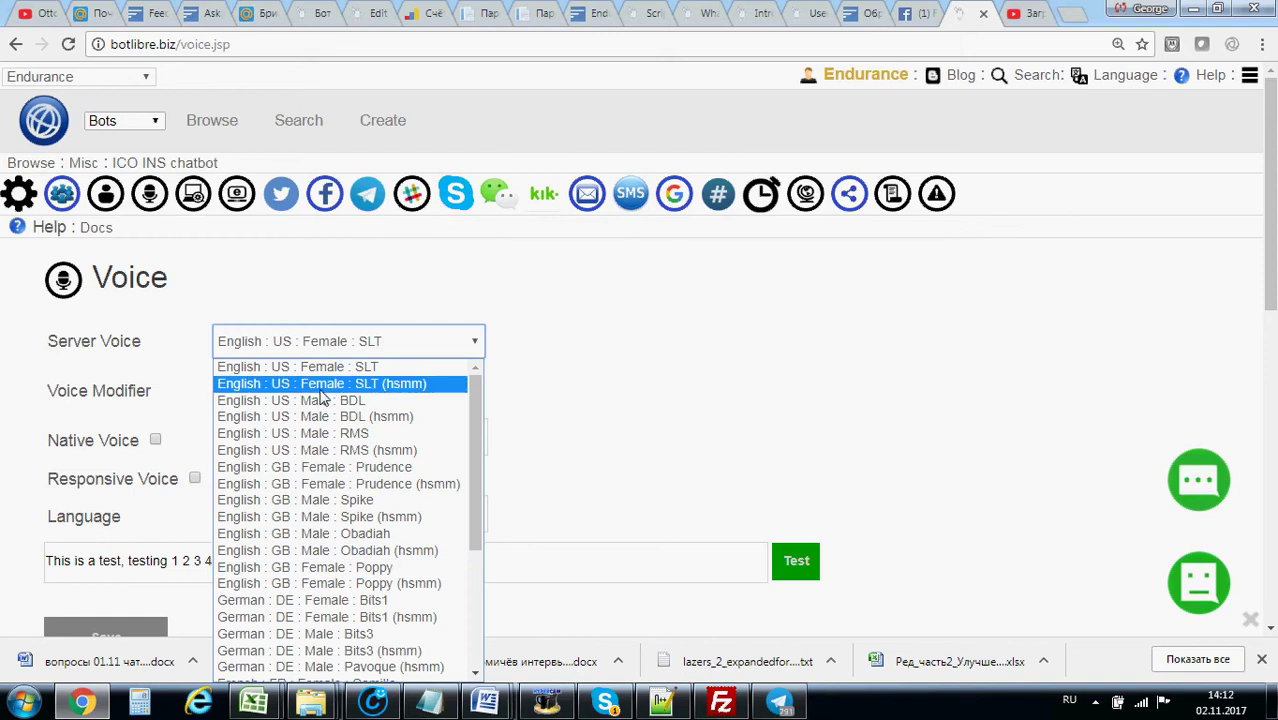
scroll(328, 560, "down", 5)
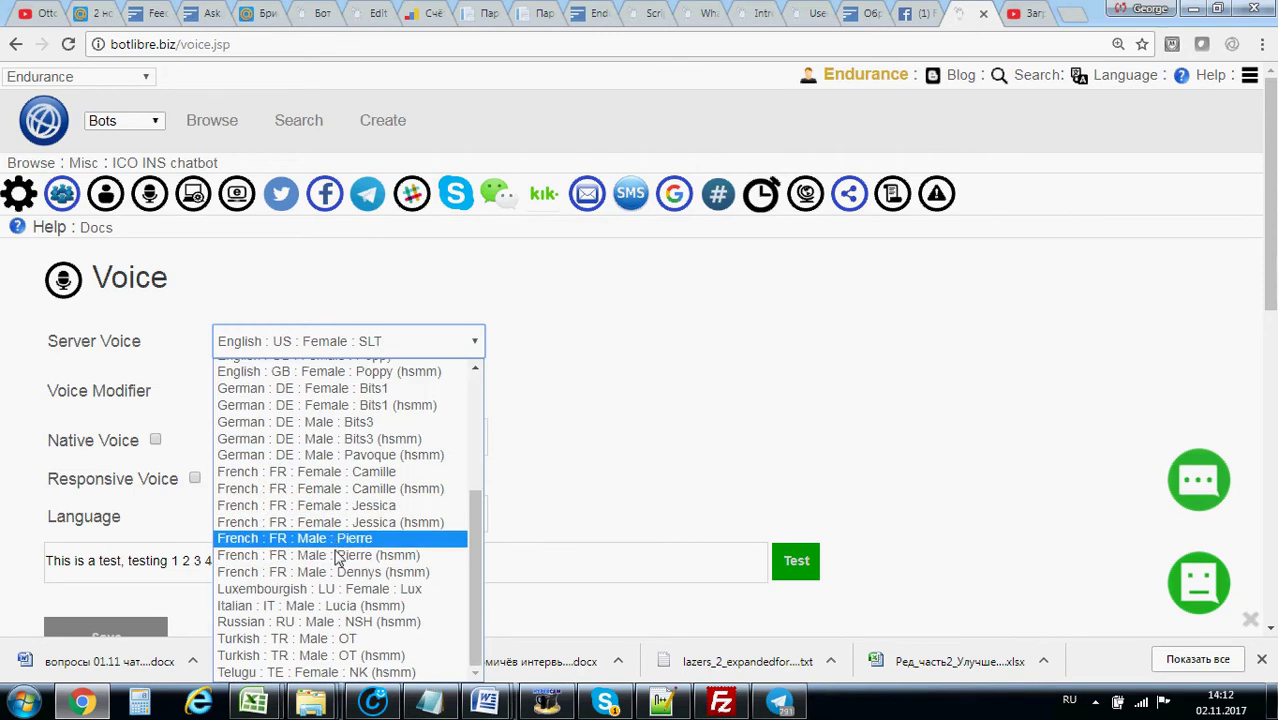
left_click(588, 405)
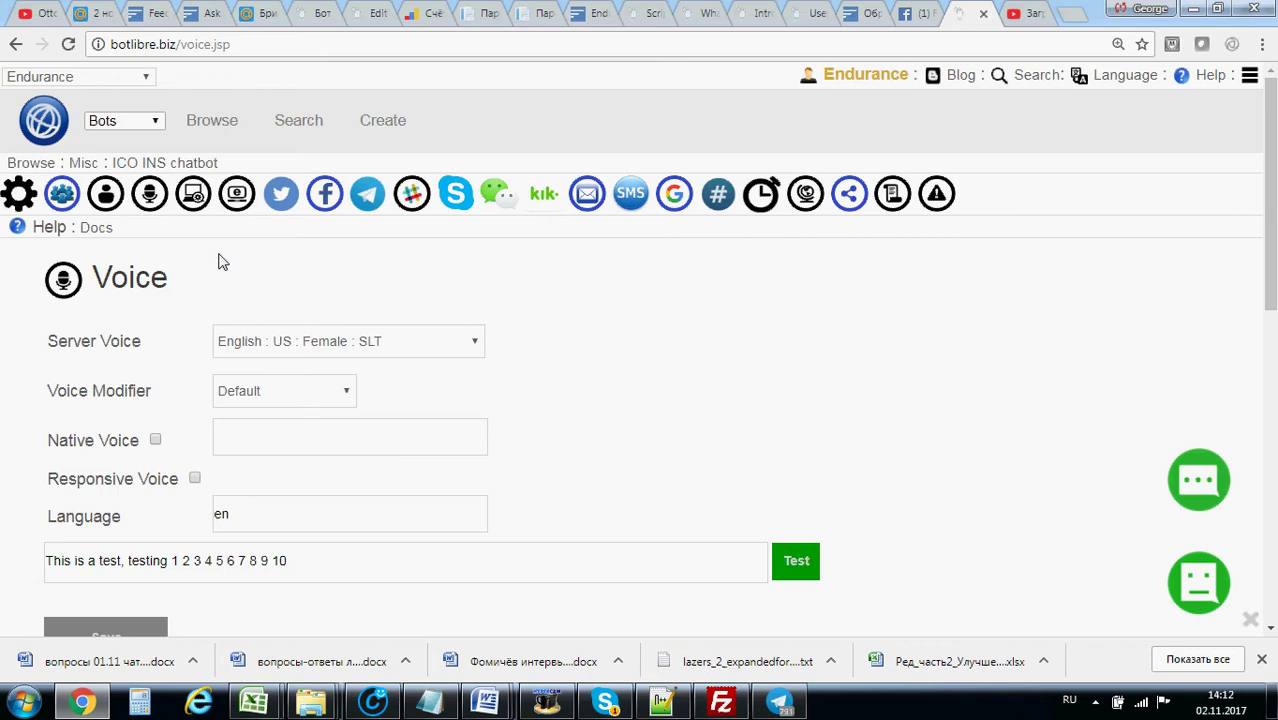
Open the bot's Learning & Settings page and examine the Learning Mode and Correction Mode options without changing them
left_click(191, 198)
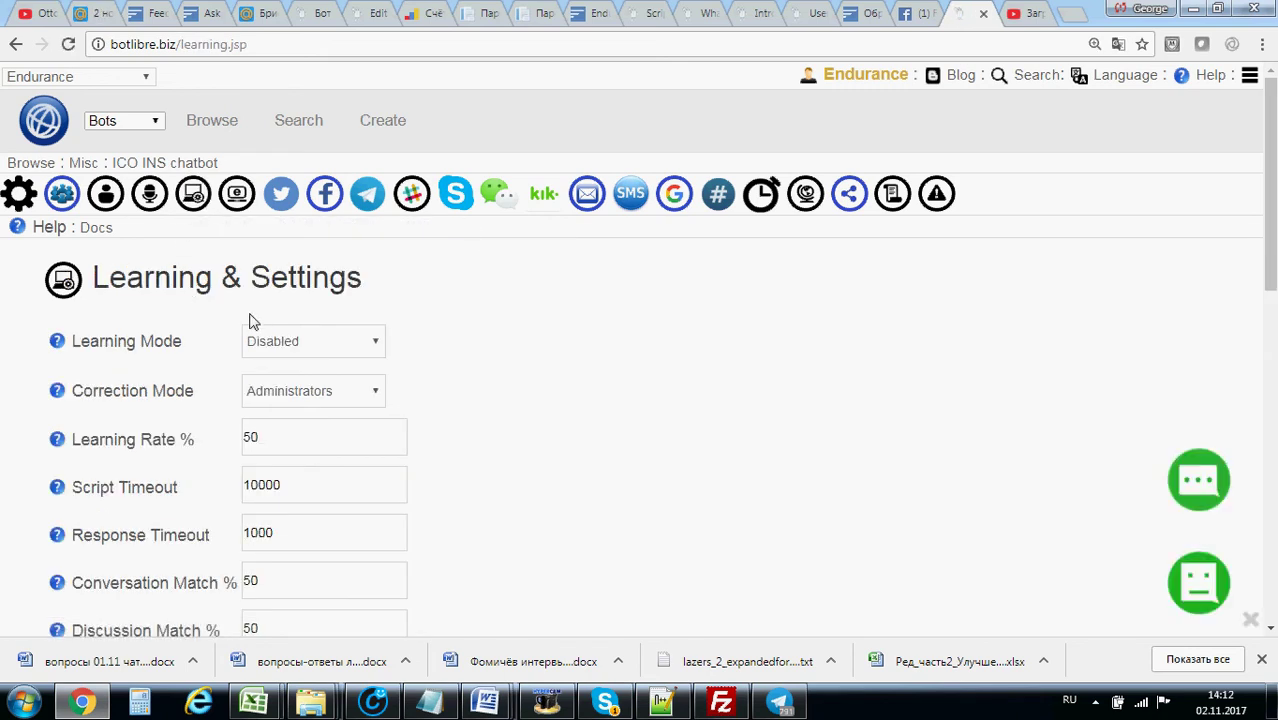
left_click(309, 345)
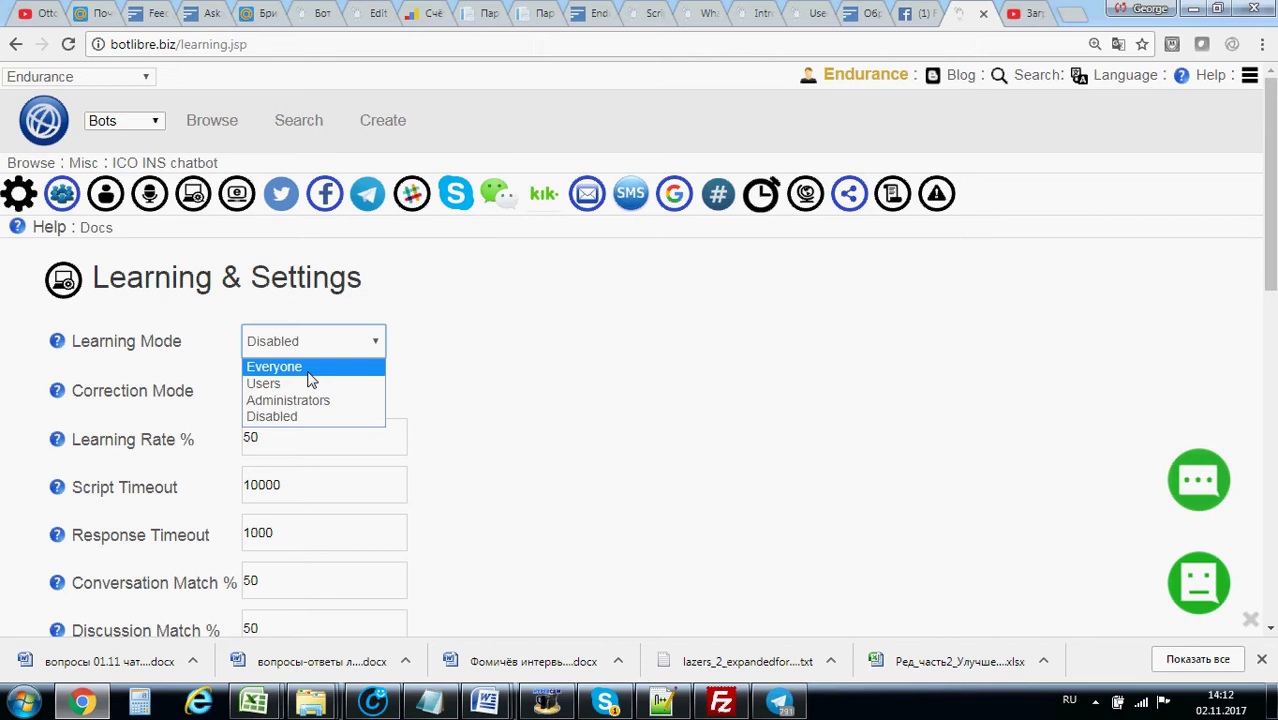
left_click(404, 374)
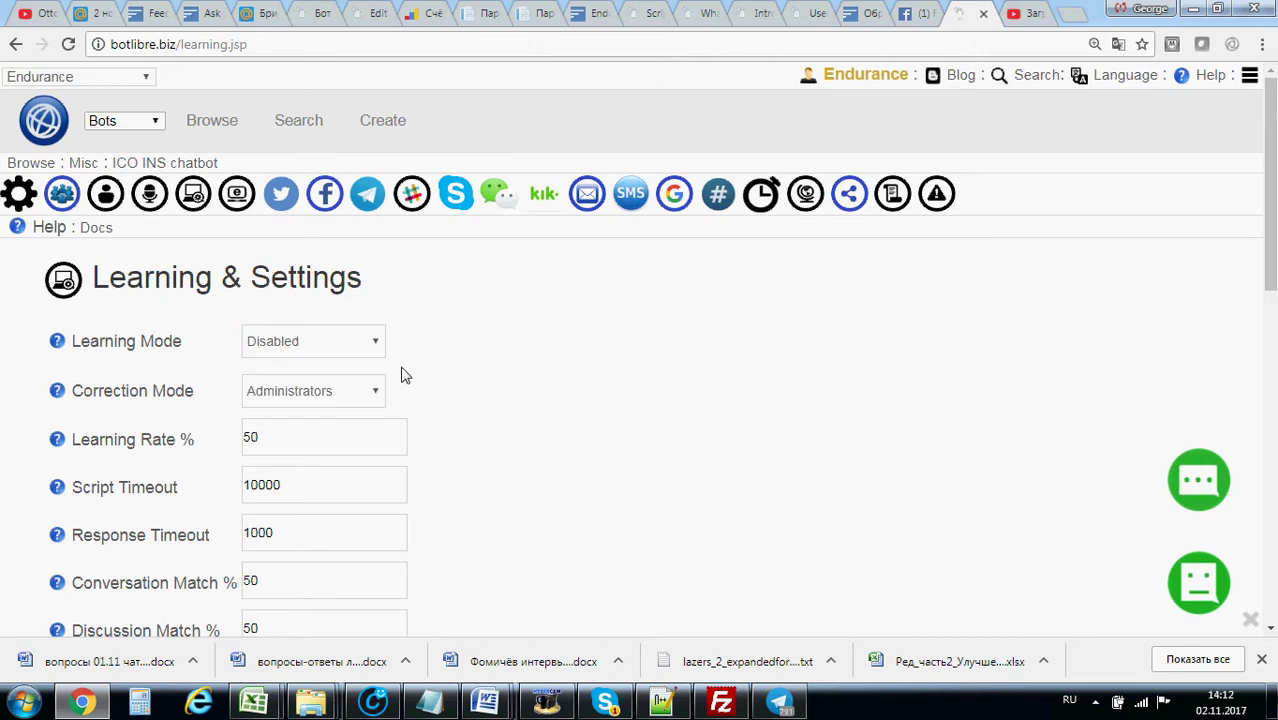
left_click(331, 396)
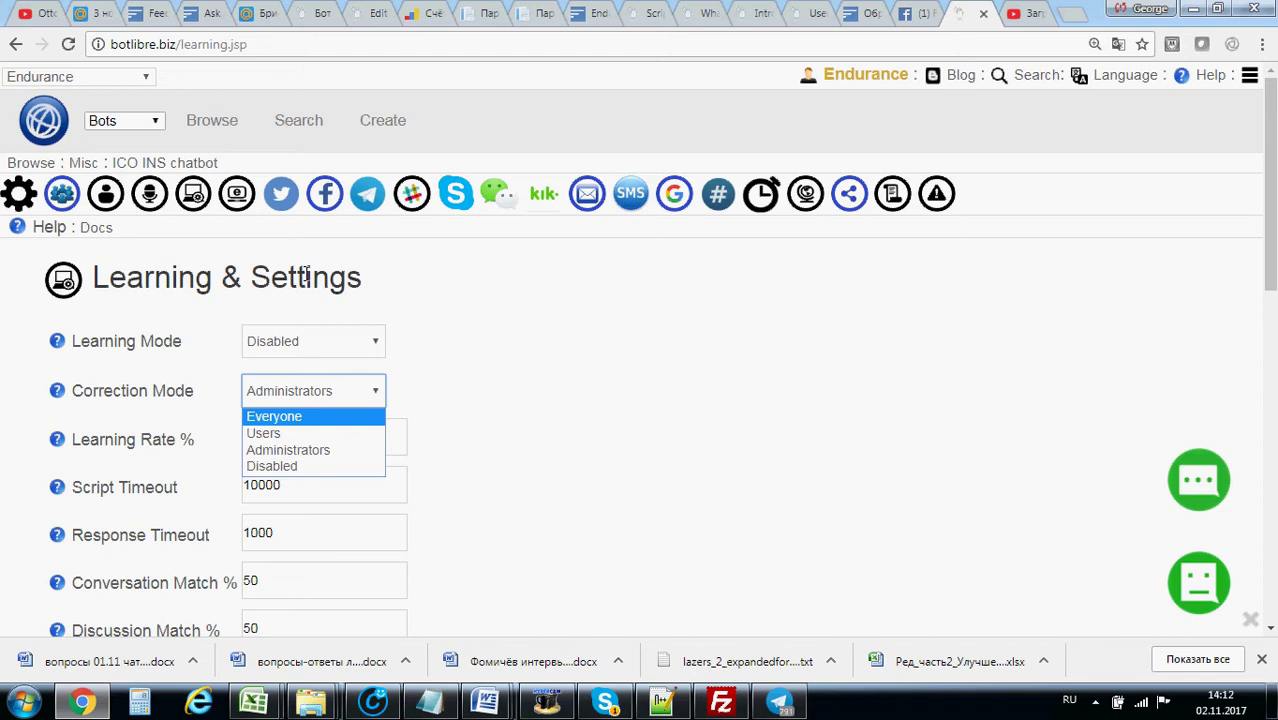
left_click(424, 350)
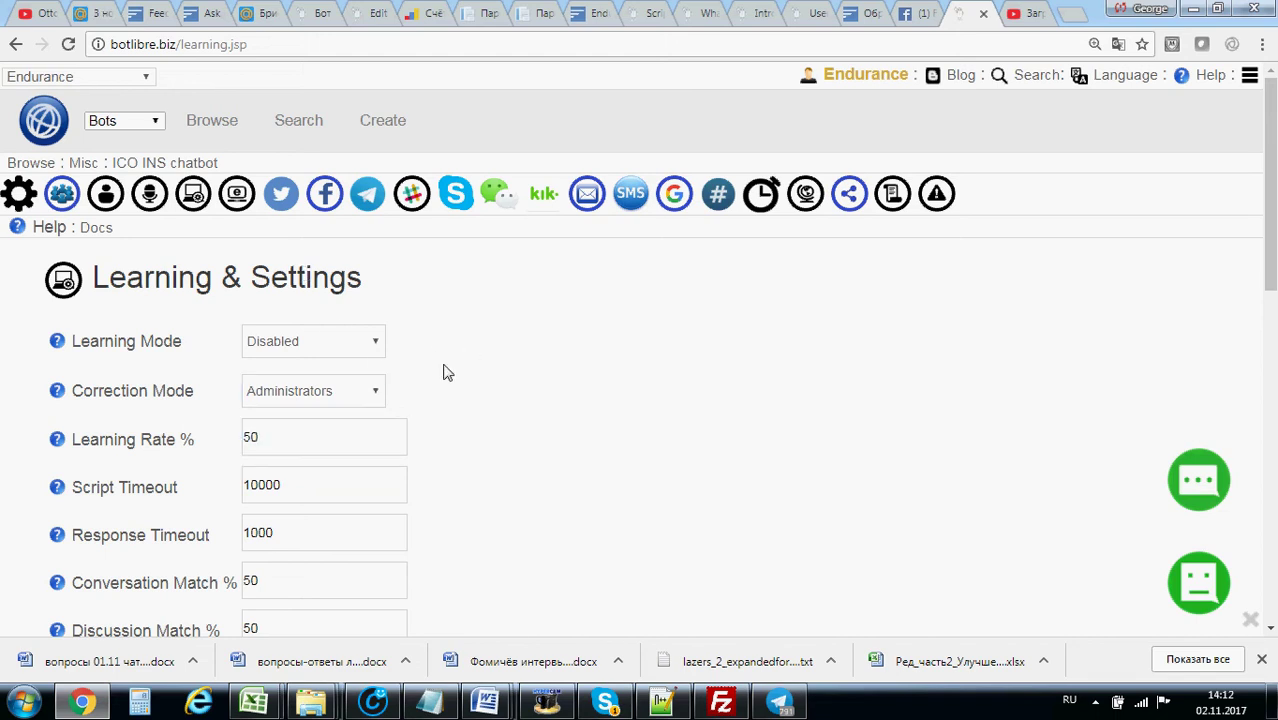
key("Tab")
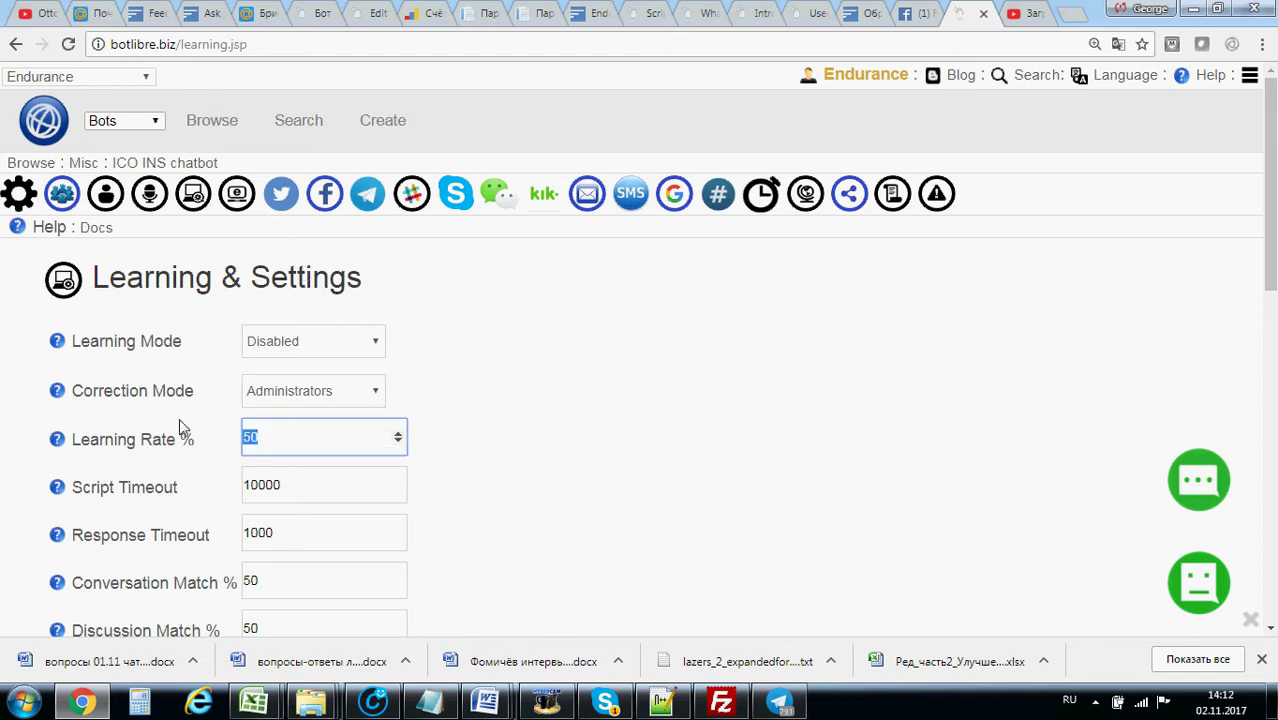
left_click(289, 344)
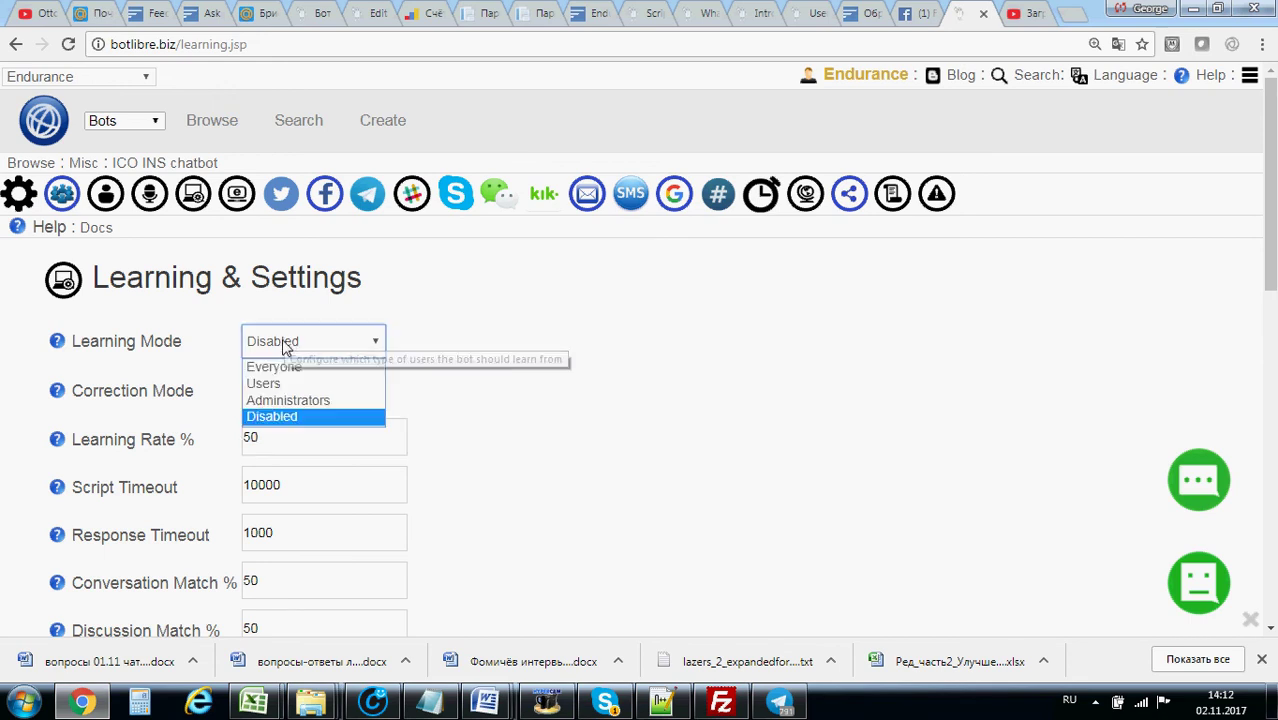
left_click(297, 392)
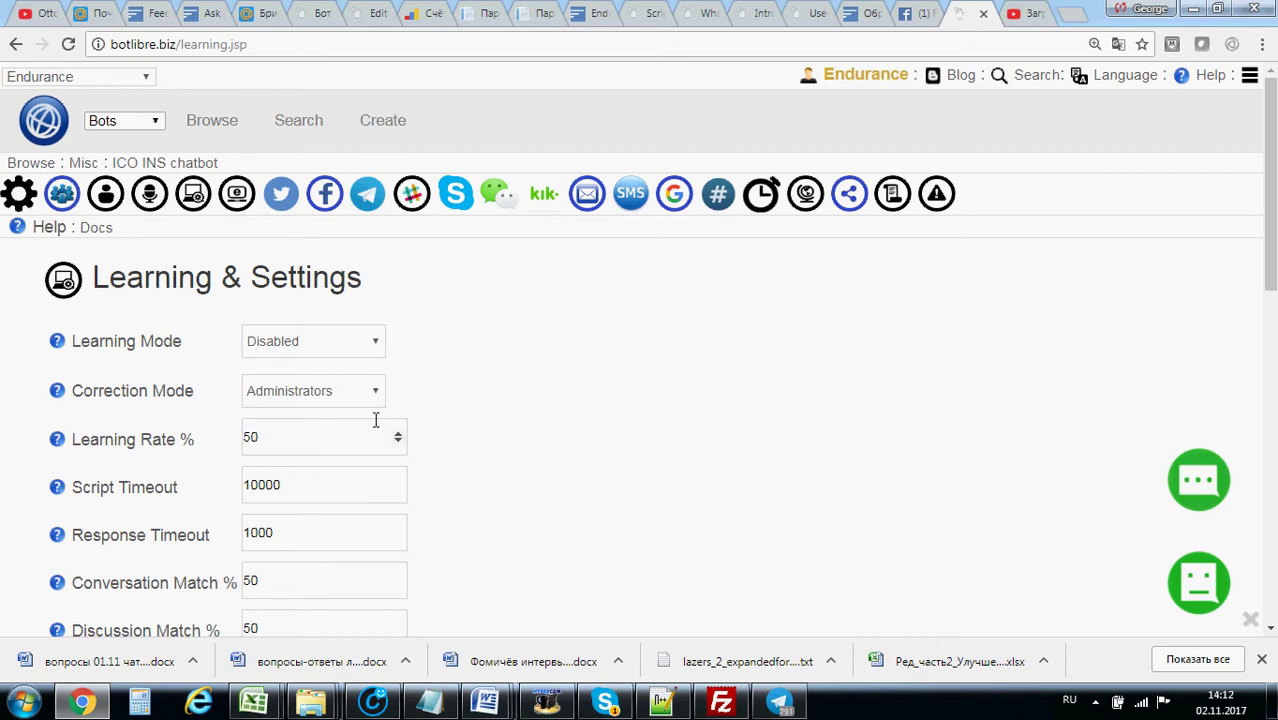
Examine the Learning Rate %, Script Timeout, Response Timeout and Conversation Match % fields without editing their values
double_click(292, 430)
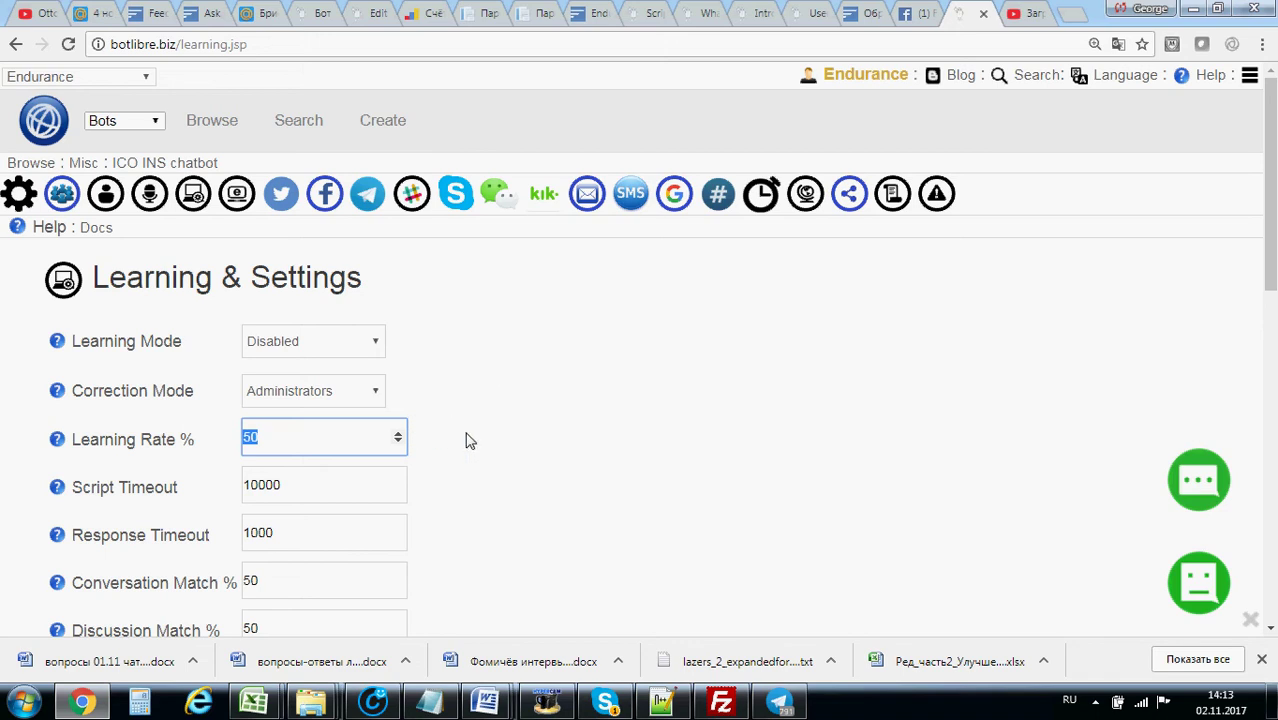
key("Tab")
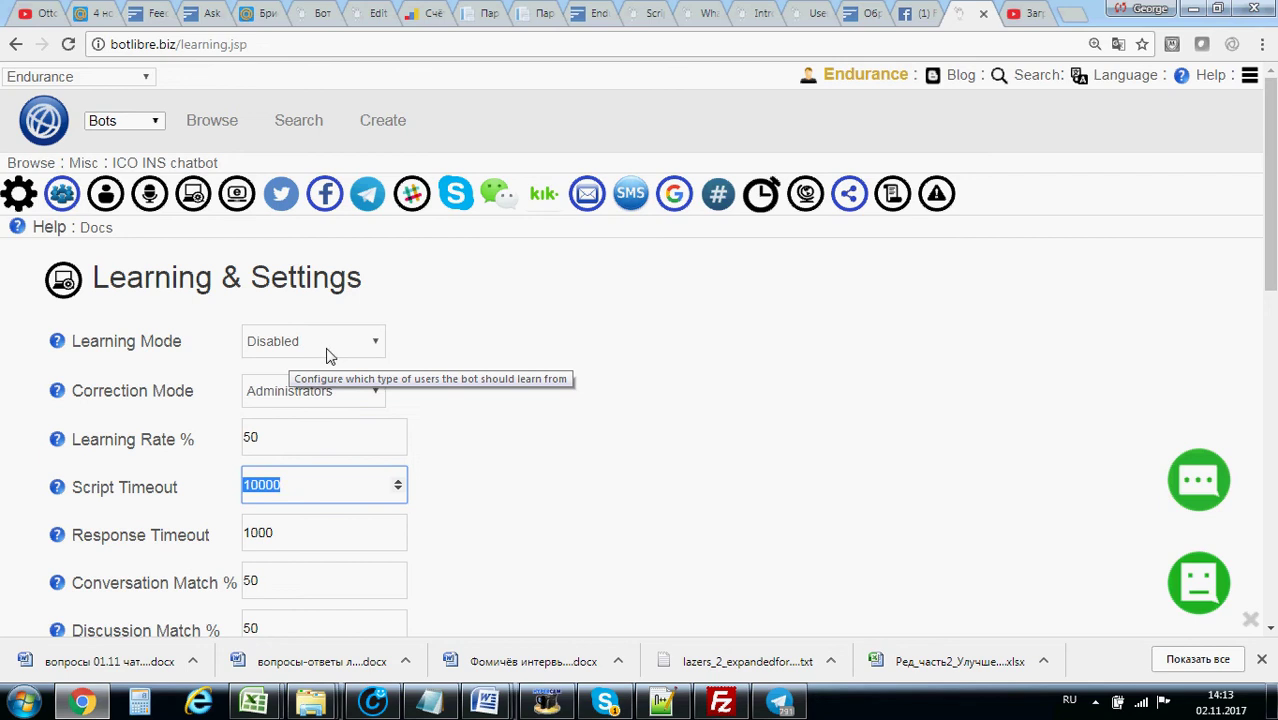
left_click(253, 489)
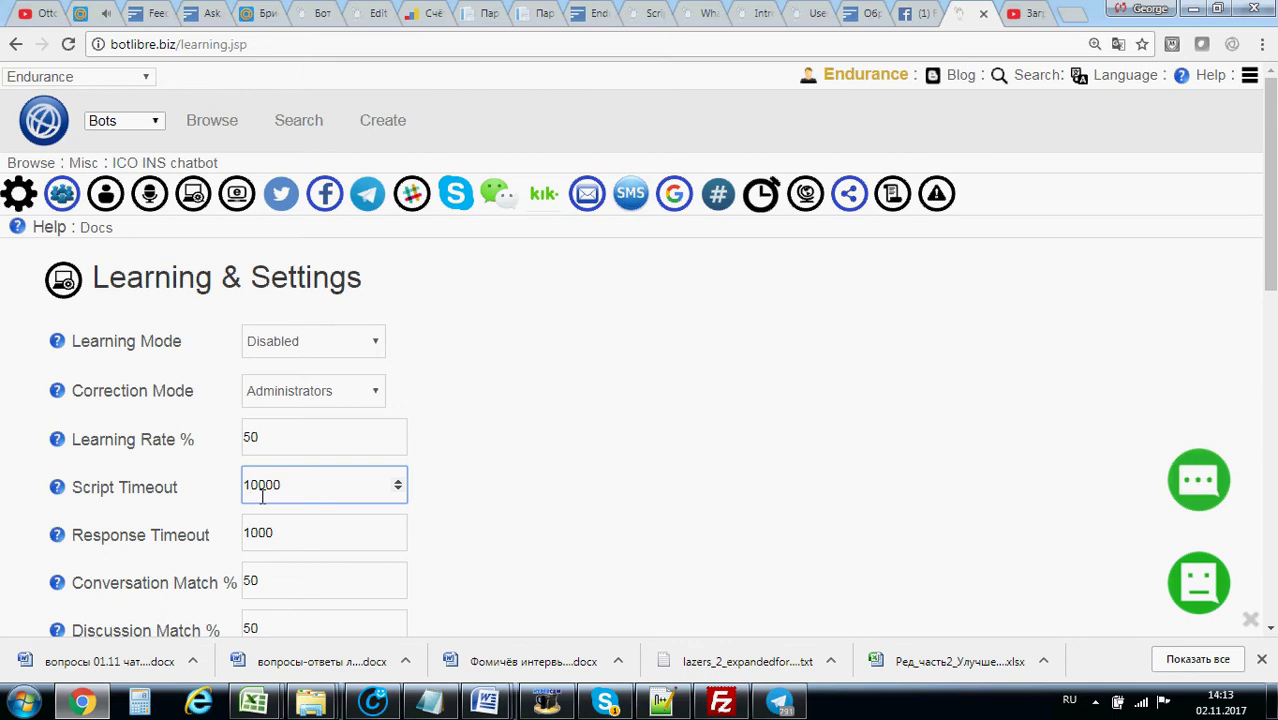
left_click_drag(257, 490, 242, 486)
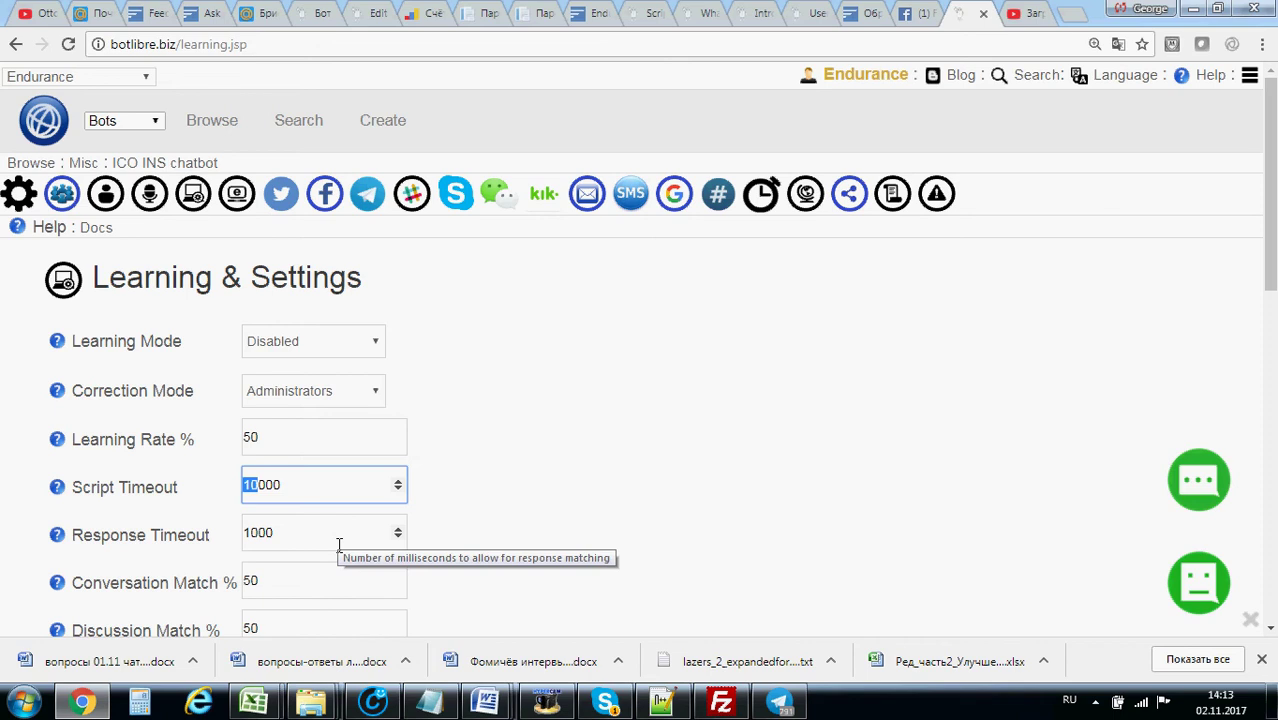
scroll(338, 503, "down", 2)
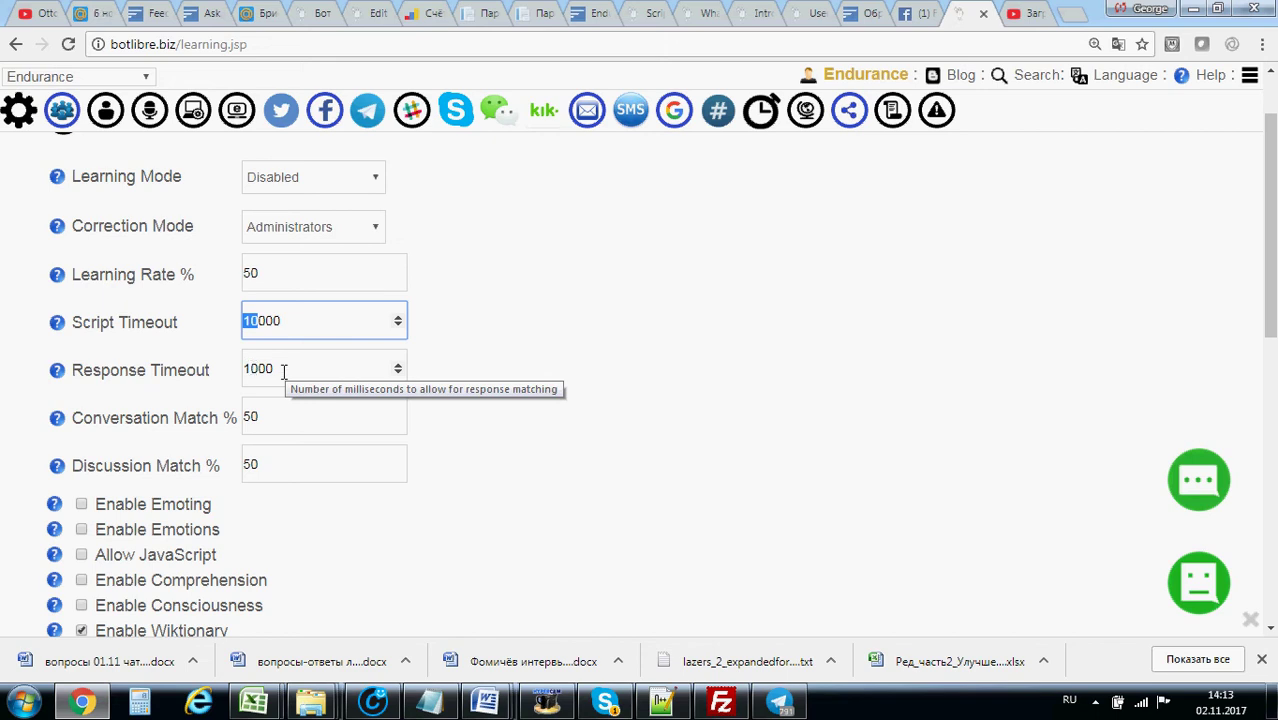
left_click_drag(282, 369, 241, 374)
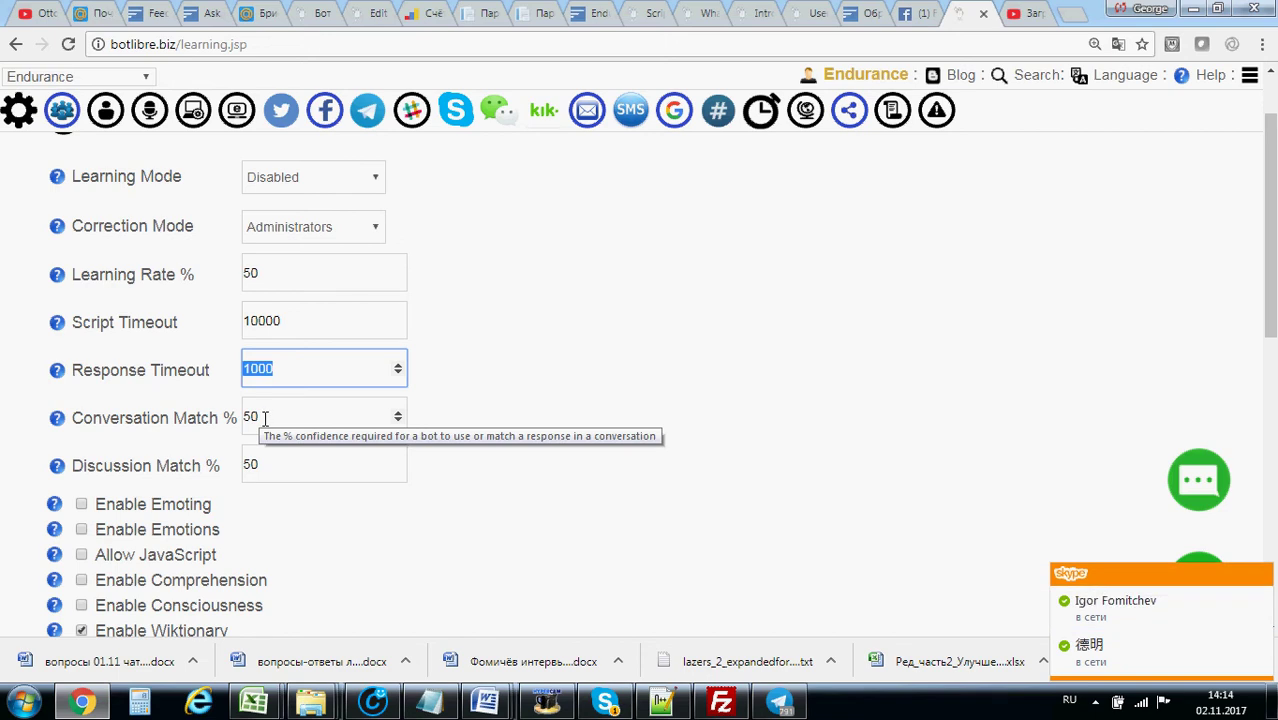
key("Tab")
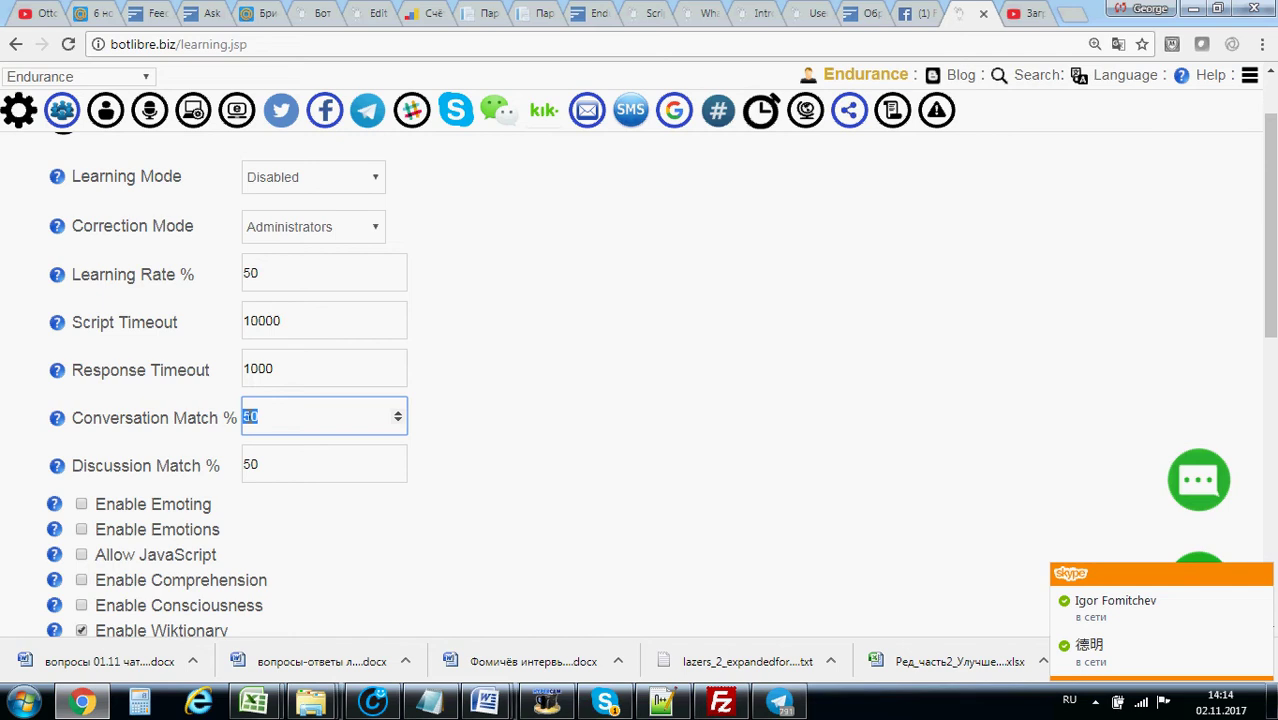
Review the learning checkboxes, including Enable Comprehension and Enable Response Matching, with a brief look at the Бот психолог chat
scroll(322, 442, "down", 2)
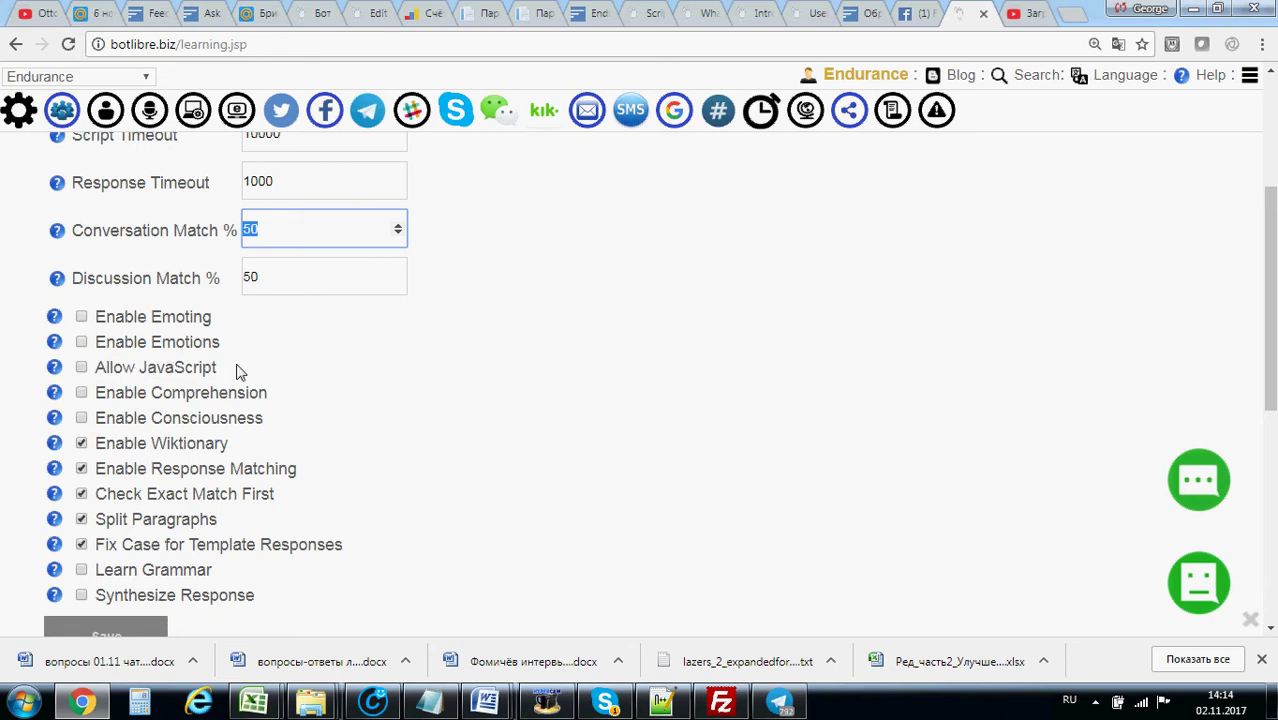
left_click(314, 11)
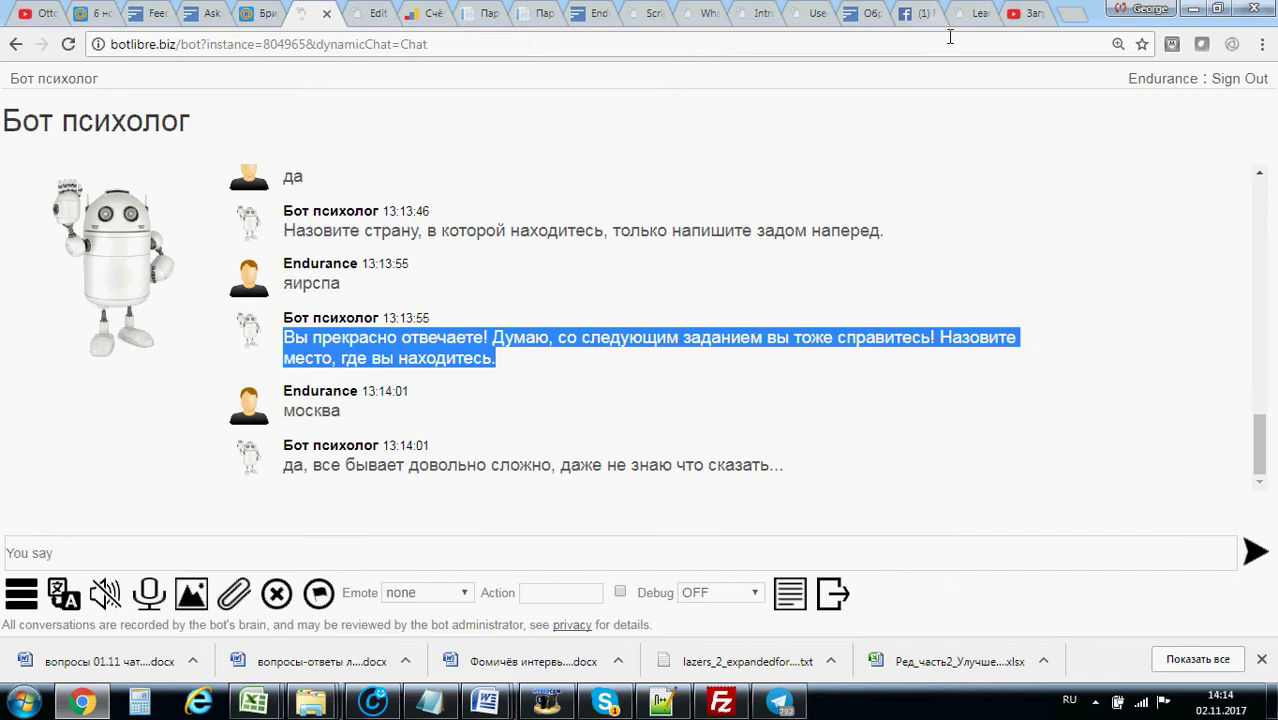
left_click(968, 16)
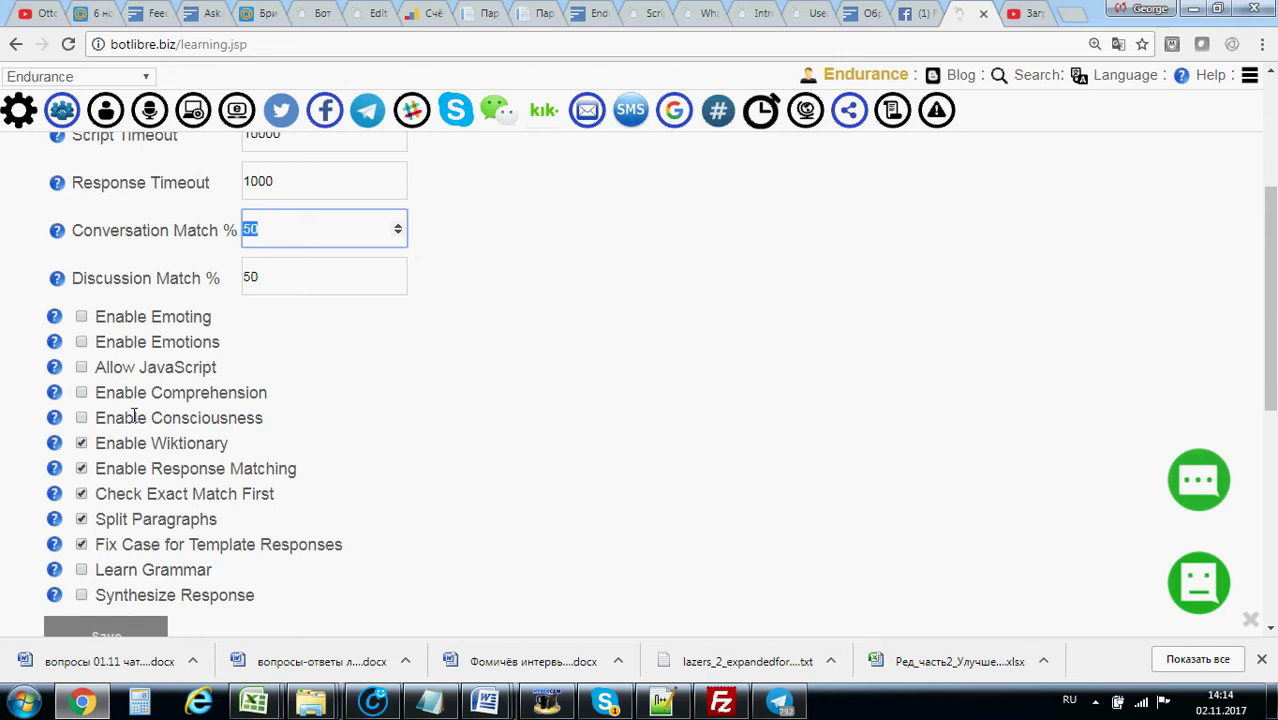
left_click_drag(105, 391, 262, 393)
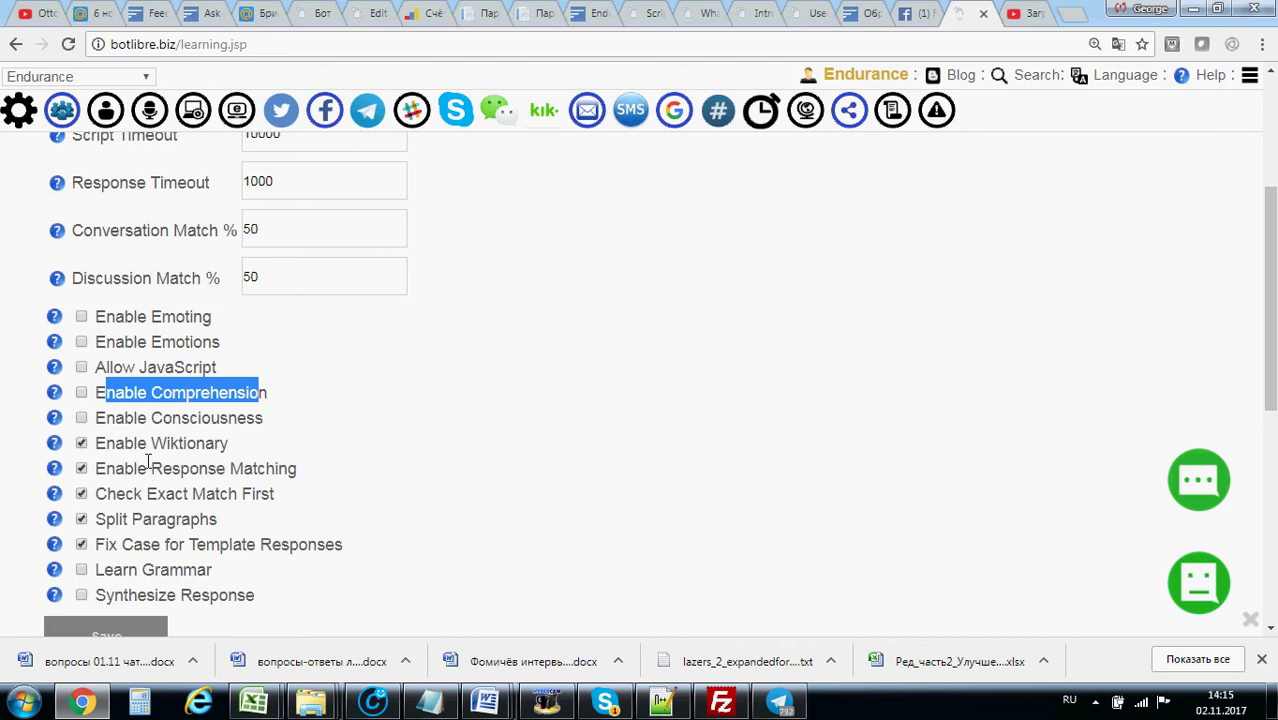
left_click_drag(149, 468, 99, 468)
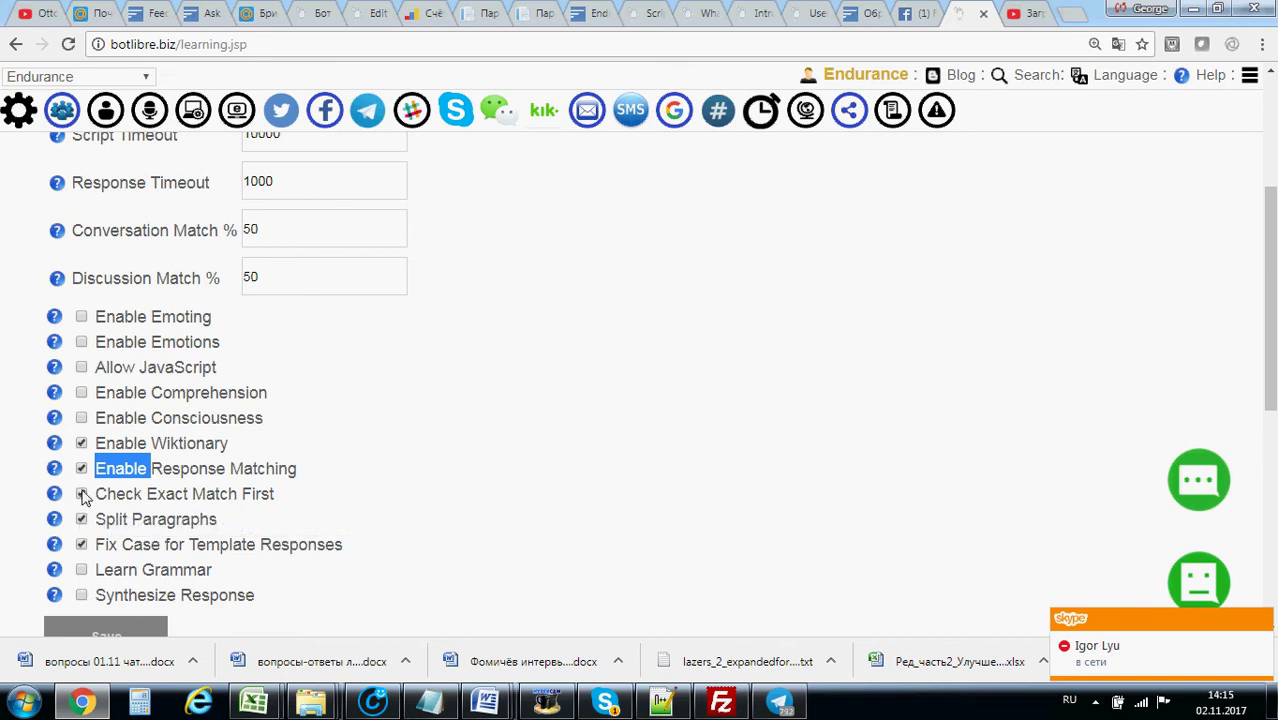
Examine the Check Exact Match First and Split Paragraphs options on the learning settings page
left_click(82, 494)
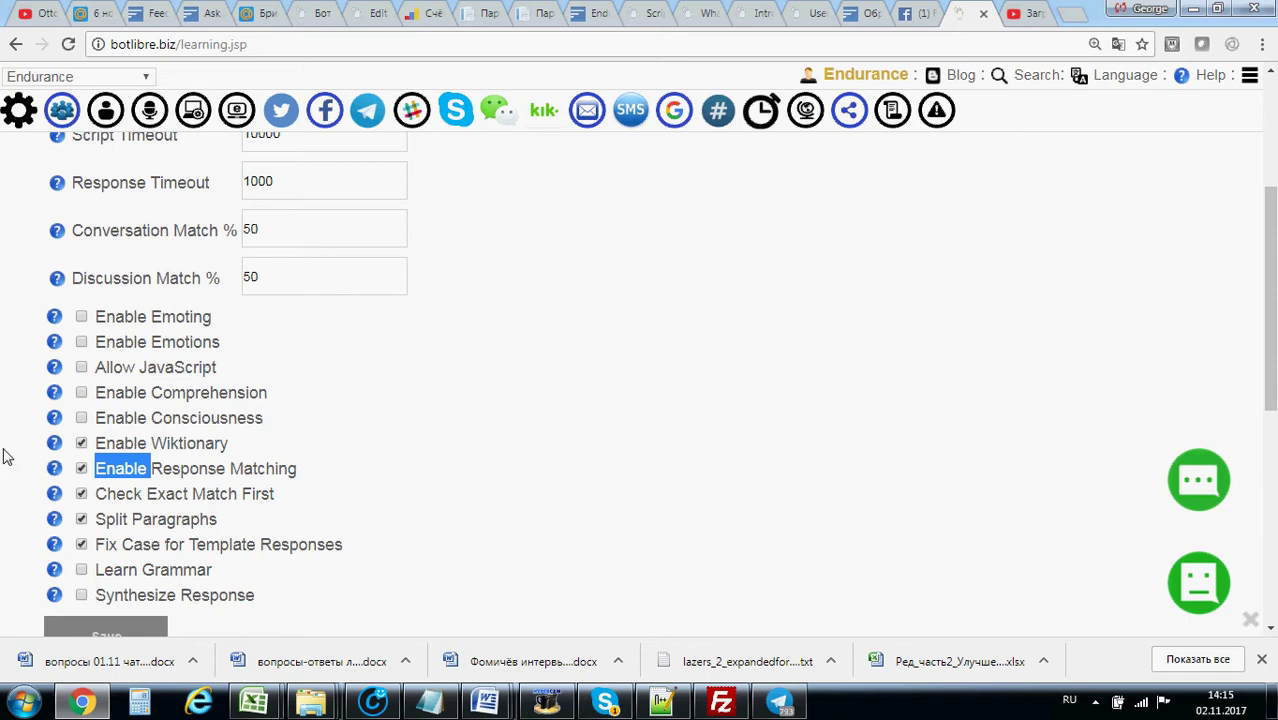
left_click_drag(102, 518, 228, 522)
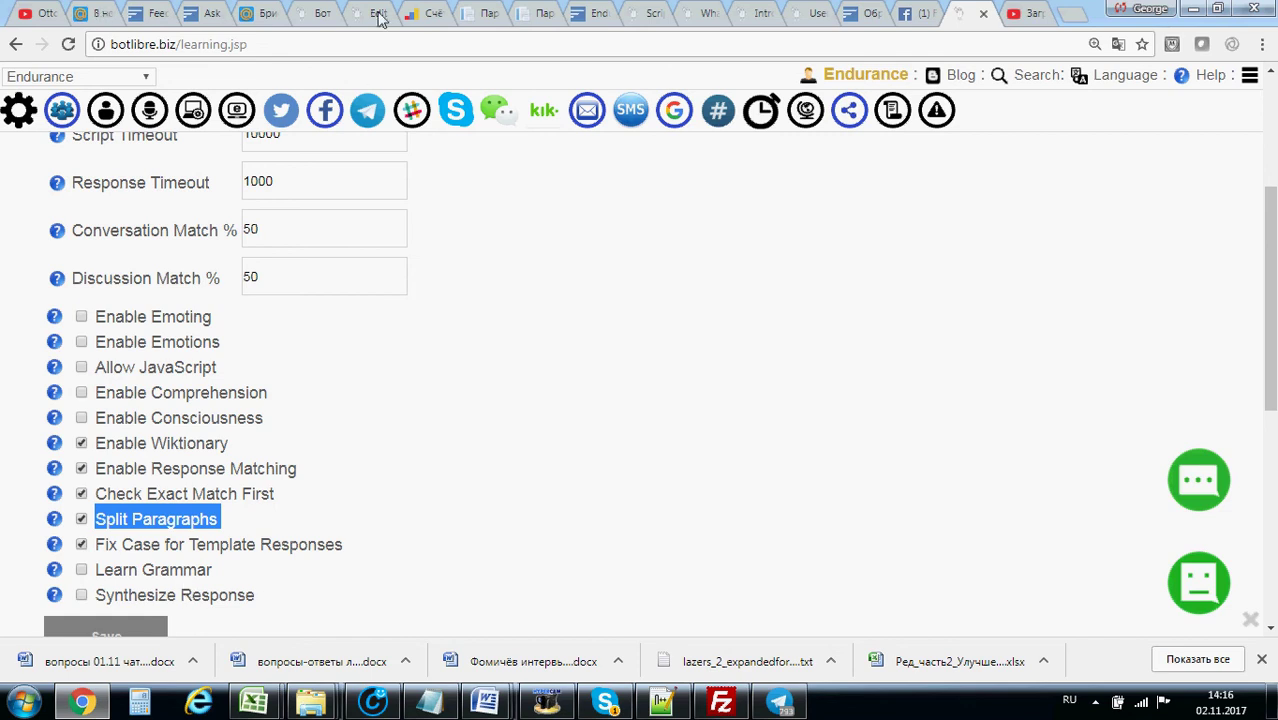
Open the bot's Training & Chat Logs page and look at the new question and response form, returning without entering anything
left_click(237, 110)
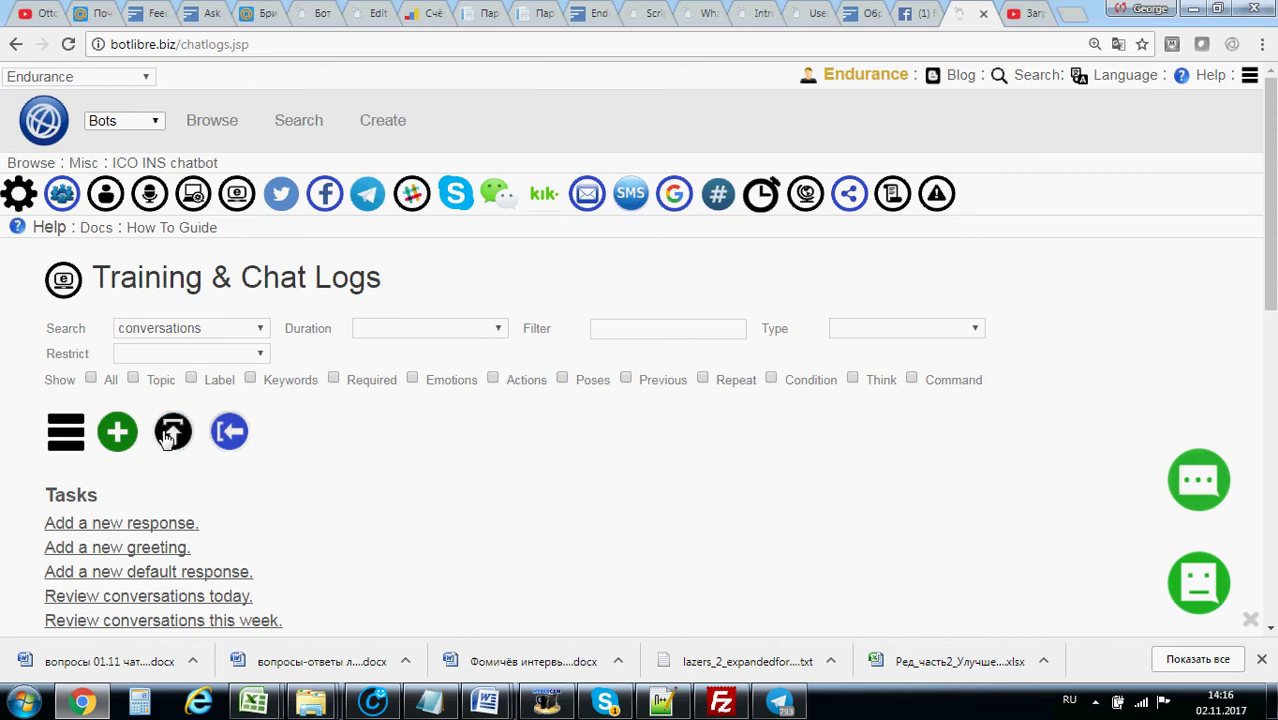
left_click(117, 435)
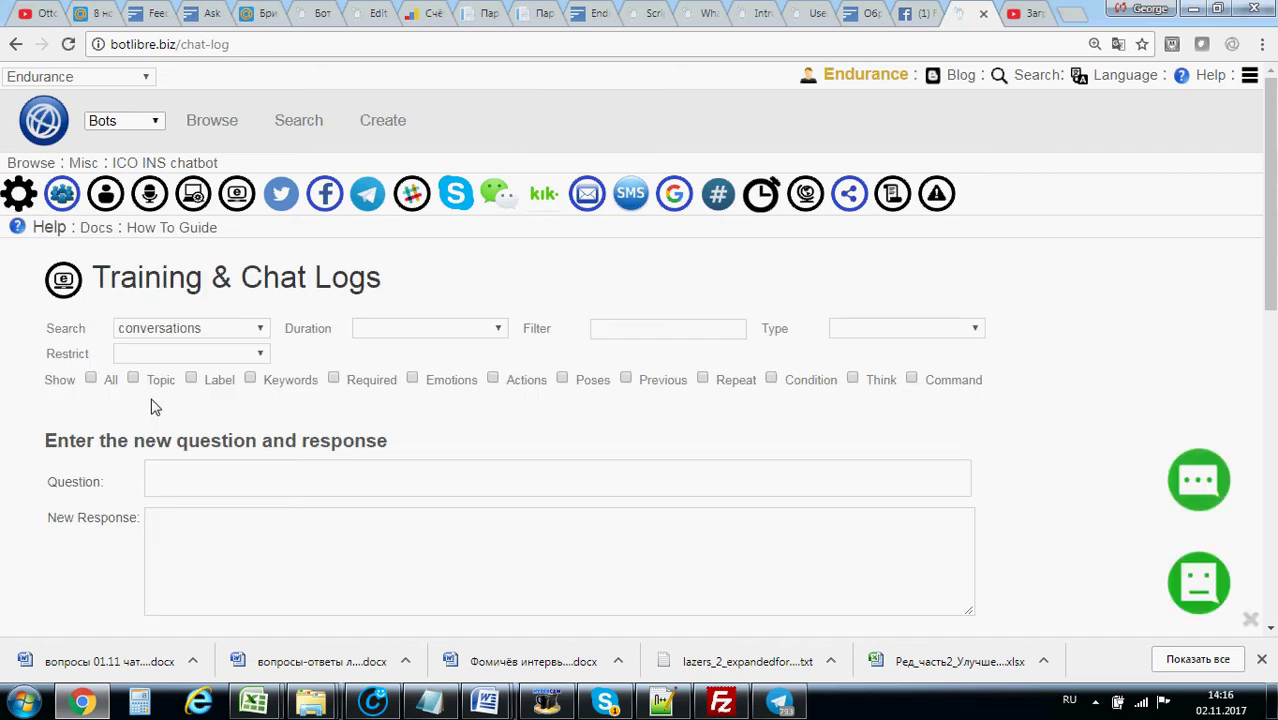
left_click(14, 47)
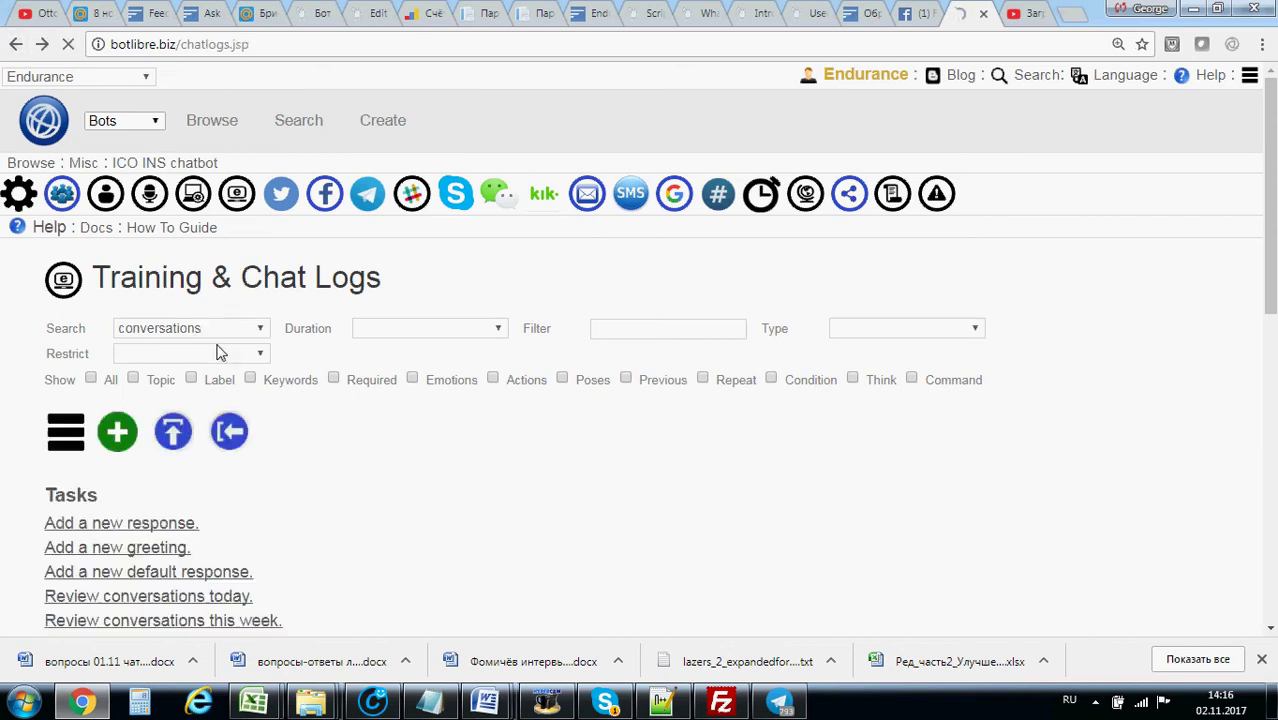
List the bot's greetings and start a new greeting with a copy of the existing greeting's text
left_click(208, 328)
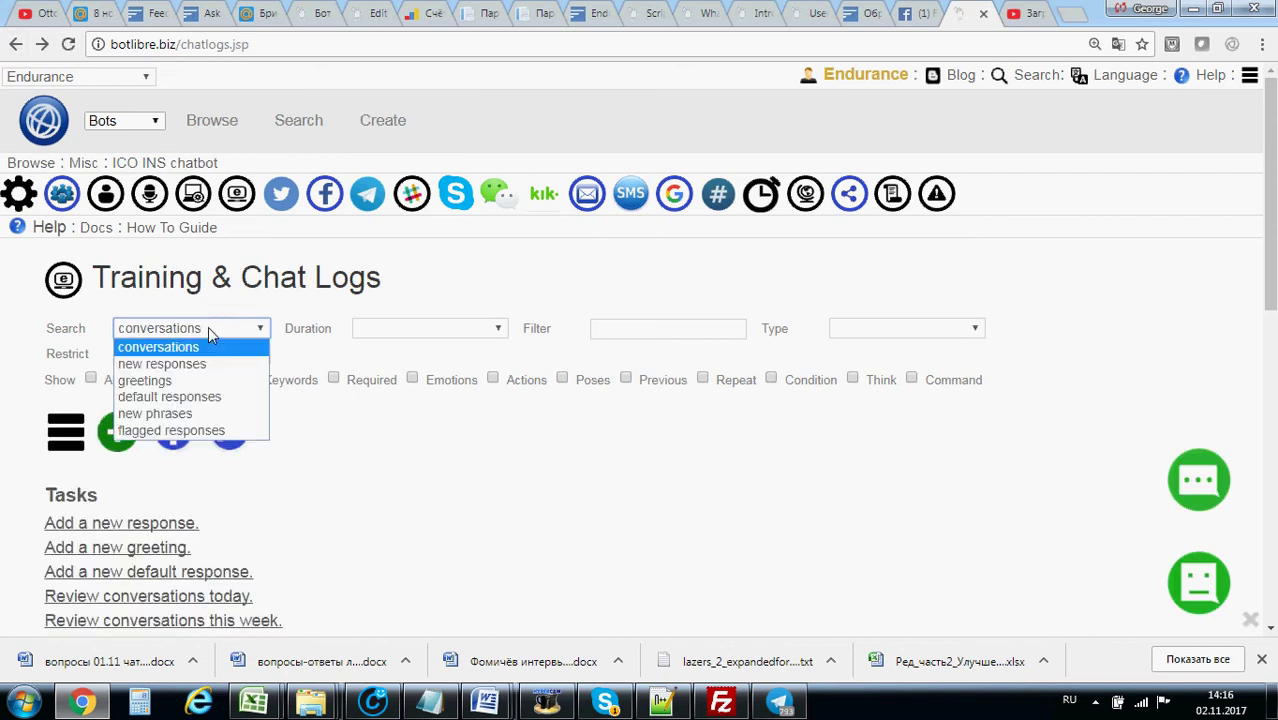
left_click(205, 381)
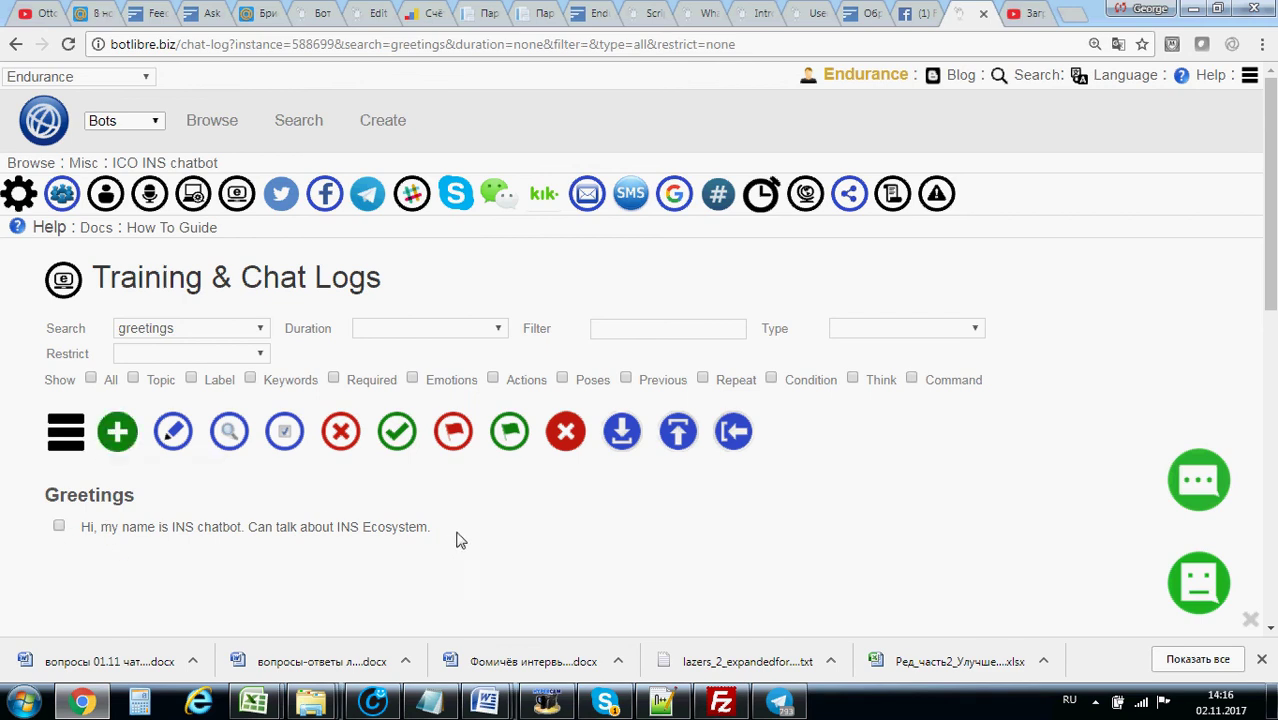
left_click_drag(460, 540, 78, 527)
key("ctrl+c")
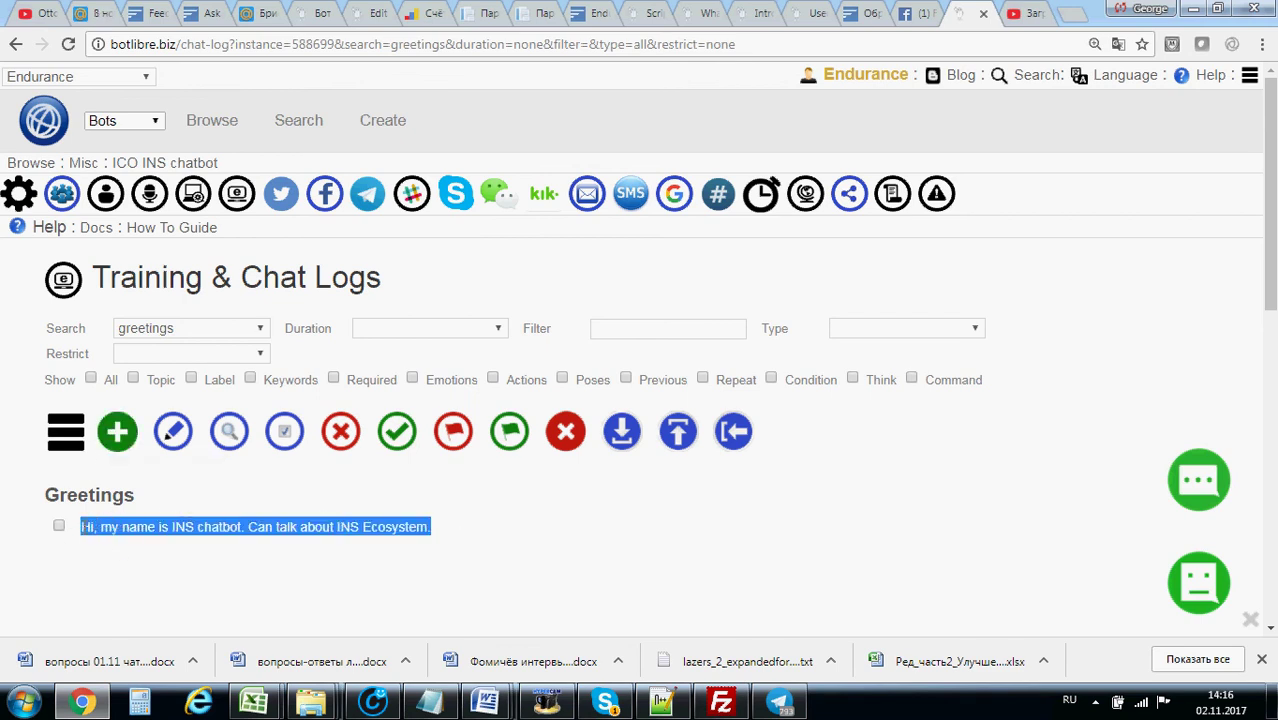
left_click(117, 432)
left_click(142, 492)
key("ctrl+v")
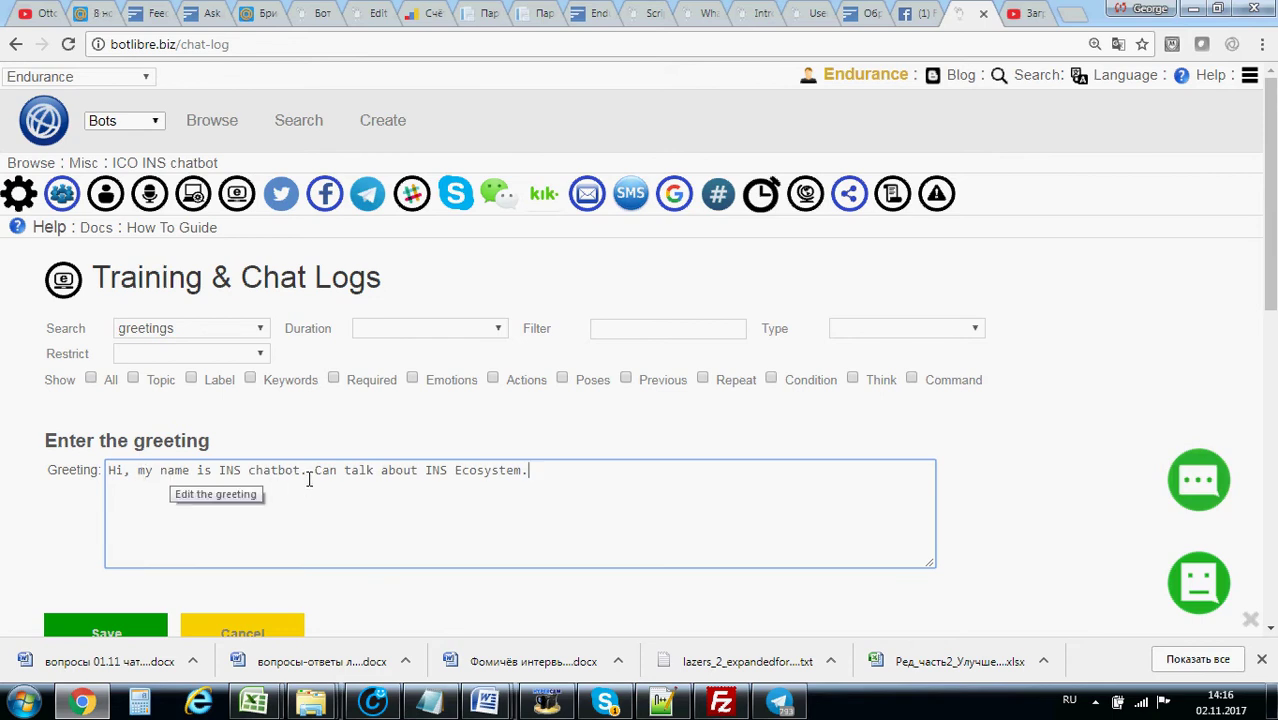
Replace the new greeting's second sentence with "Do you have any questions about crypto and INS project?" and save the greeting
left_click_drag(309, 480, 688, 482)
type("Вщ нщг")
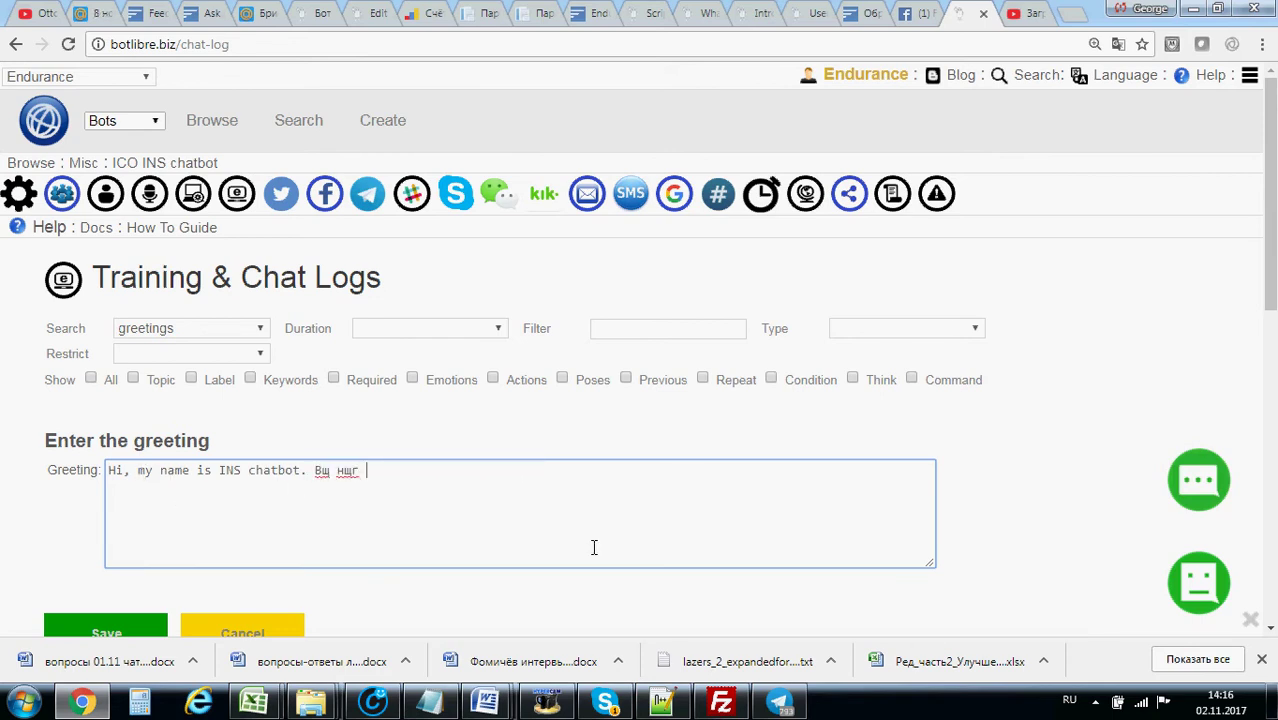
key("BackSpace")
key("BackSpace")
key("BackSpace")
key("BackSpace")
key("BackSpace")
key("BackSpace")
key("BackSpace")
type("D ")
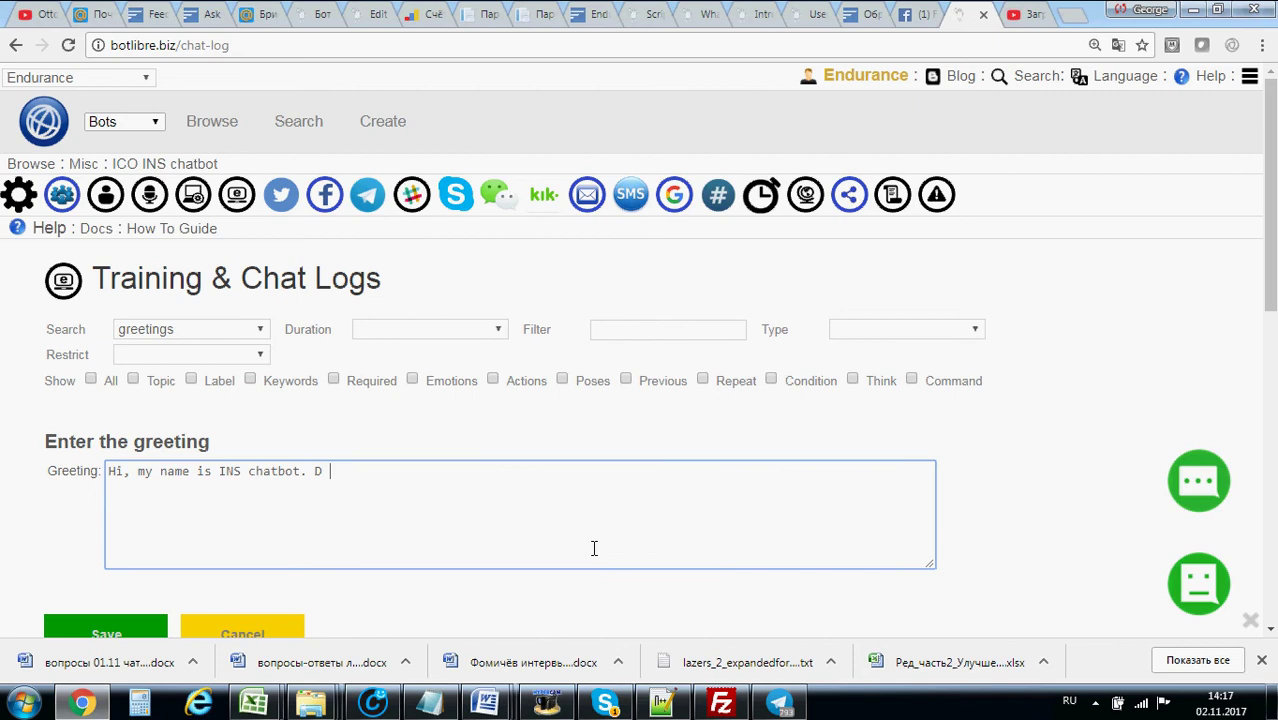
type("you")
key("BackSpace")
key("BackSpace")
key("BackSpace")
key("BackSpace")
type("o you have any que")
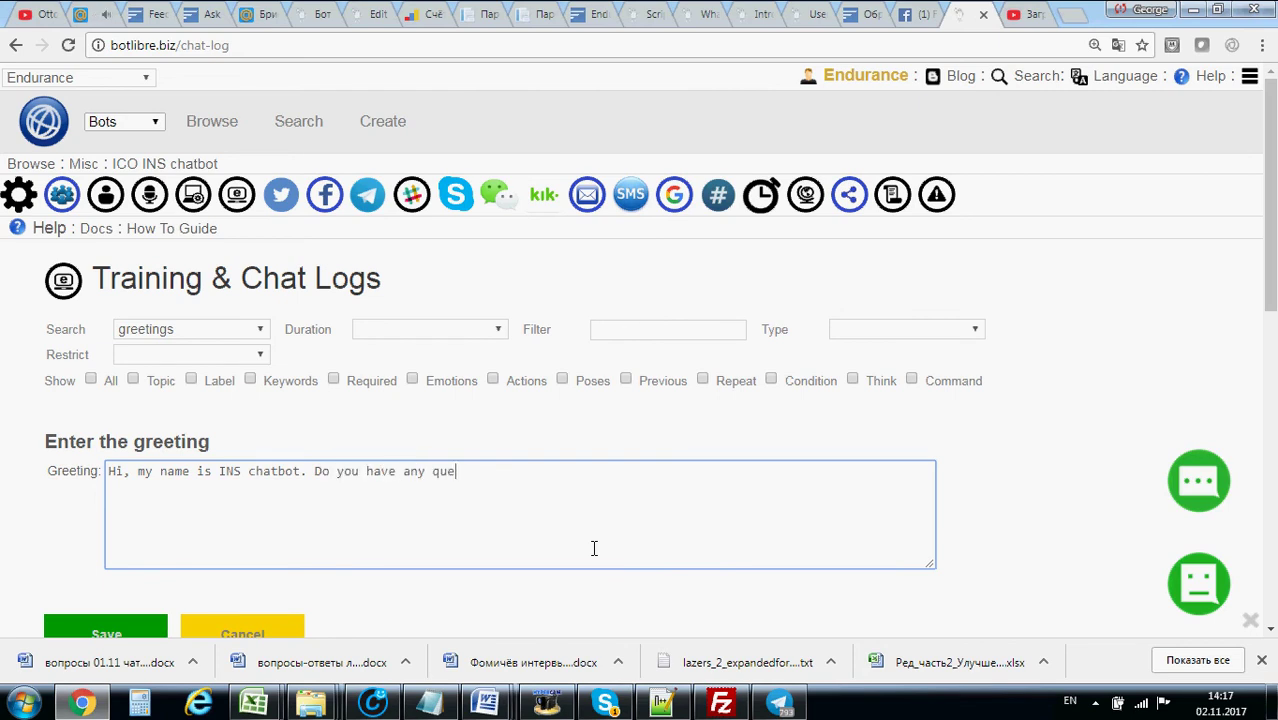
type("stions about cry")
key("BackSpace")
type("ypto ")
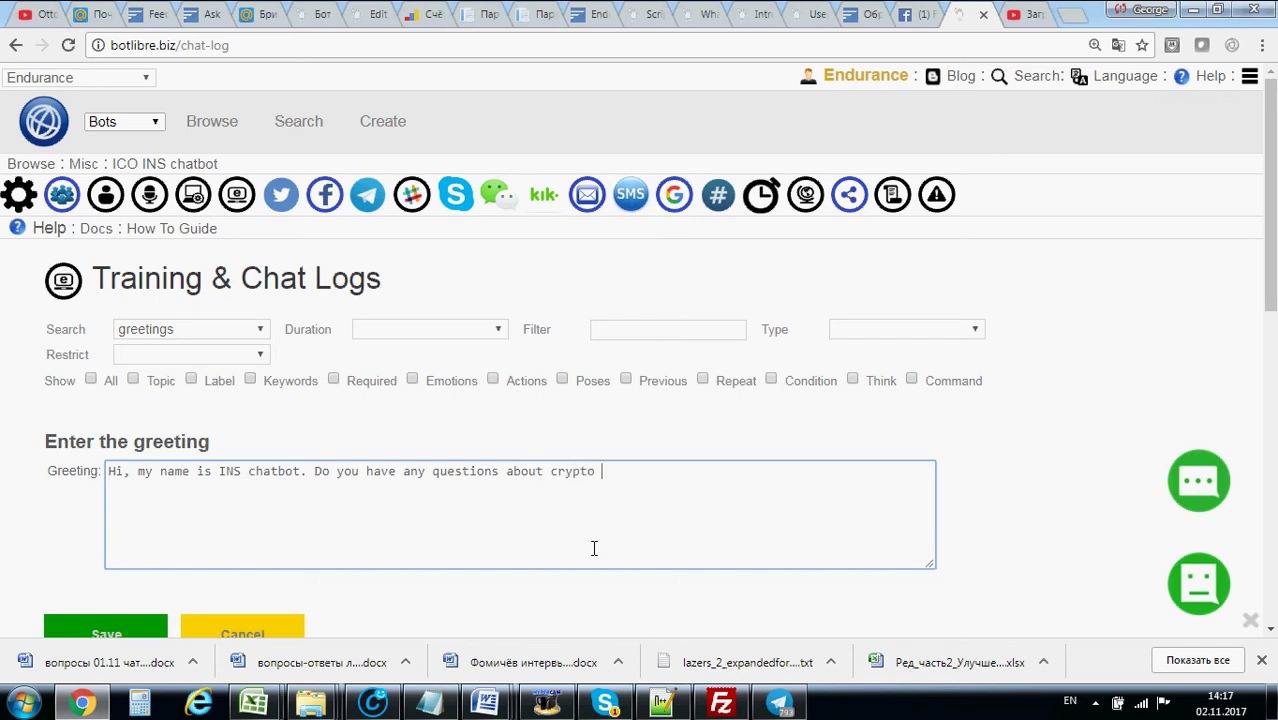
type("and INS project?")
left_click(115, 634)
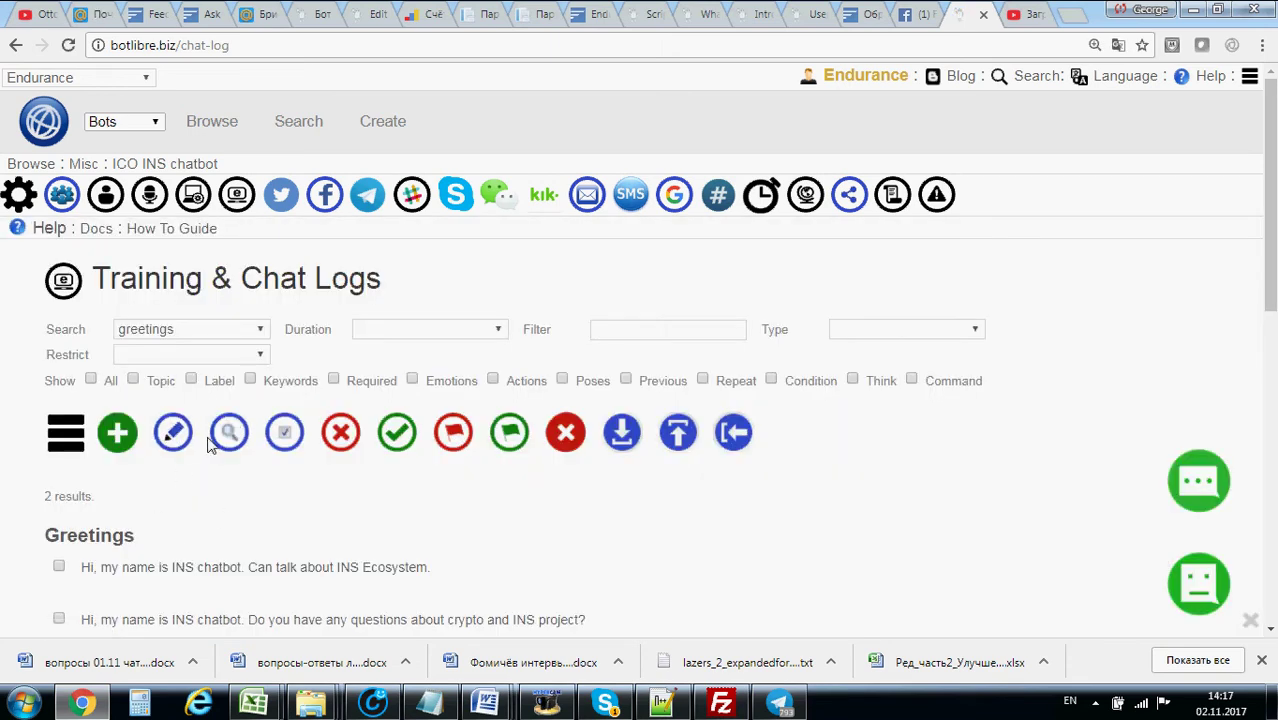
List the bot's default responses and examine the fallback text that refers to the INS Ecosystem Telegram group
left_click(262, 334)
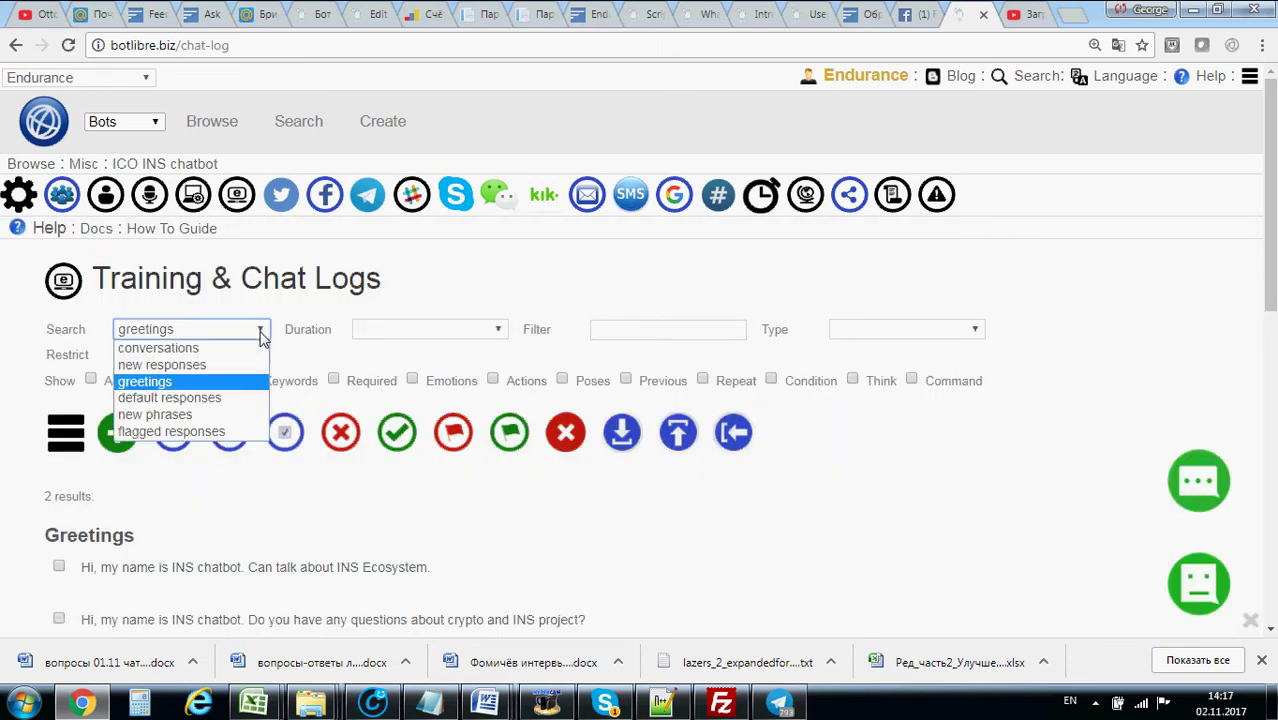
left_click(245, 400)
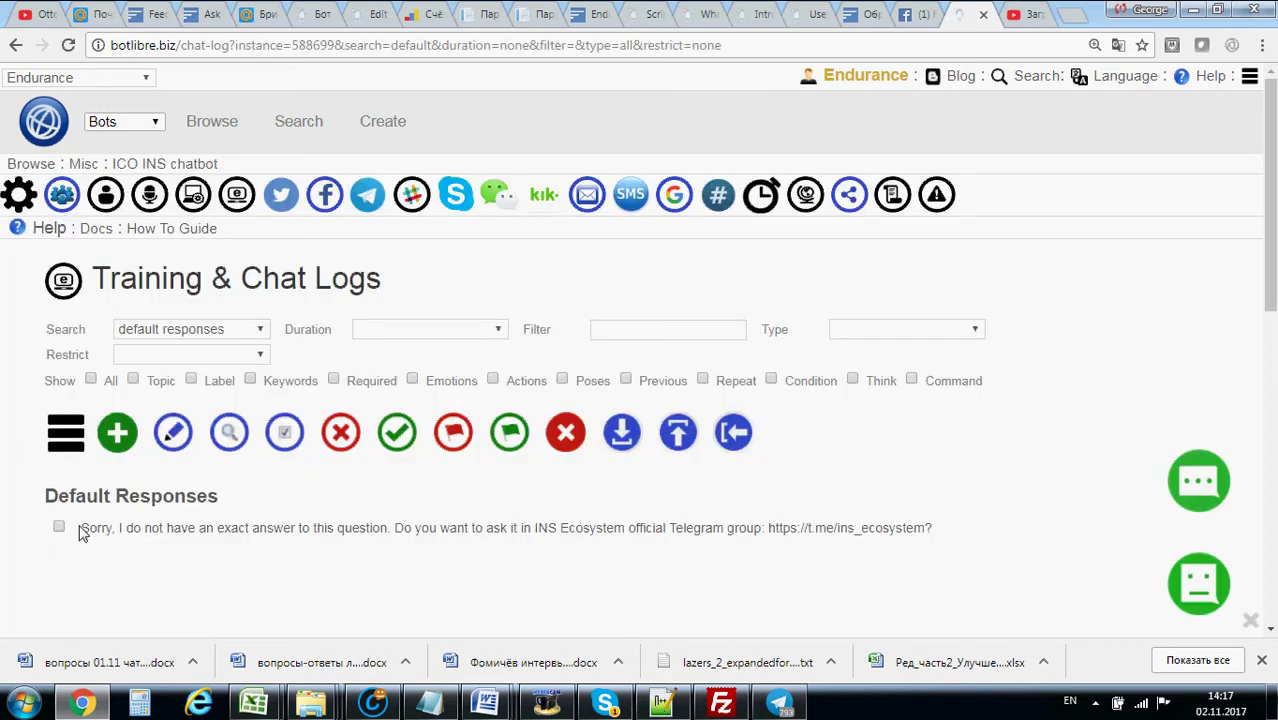
left_click_drag(396, 528, 932, 542)
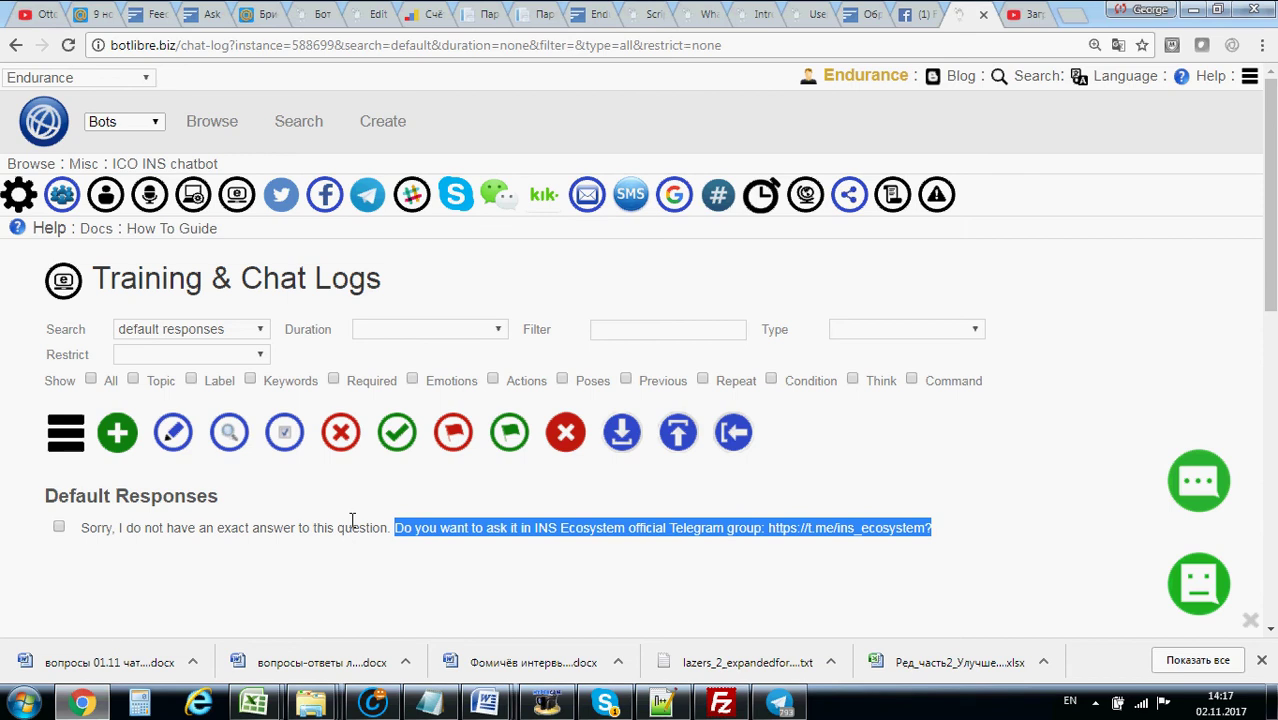
left_click(406, 533)
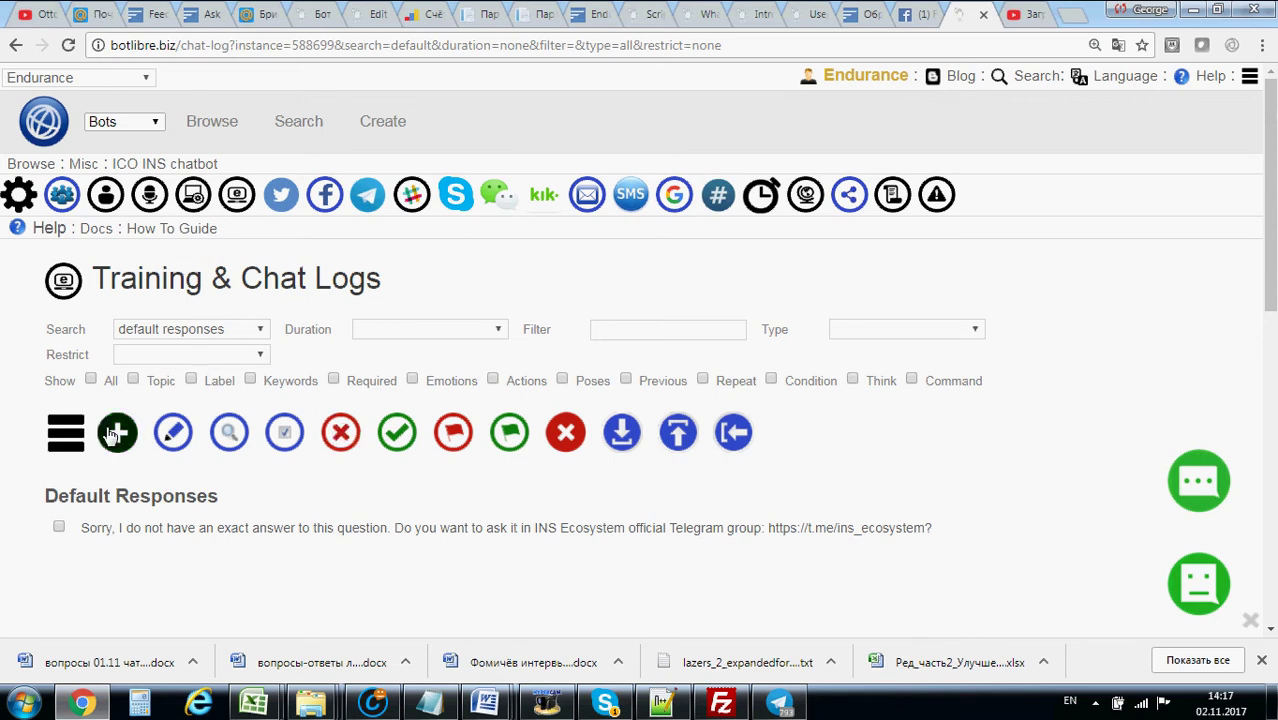
Set the chat log search to conversations and view the blank form for a new question and response, leaving it empty
left_click(165, 332)
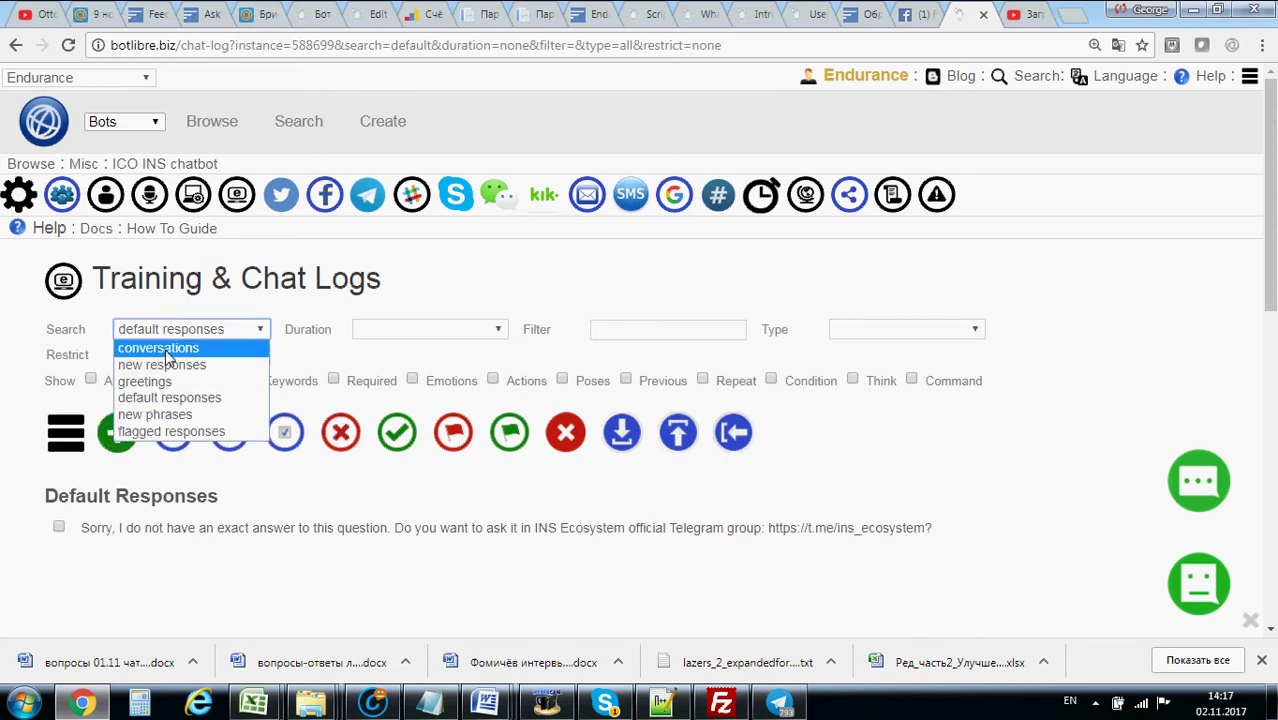
left_click(163, 349)
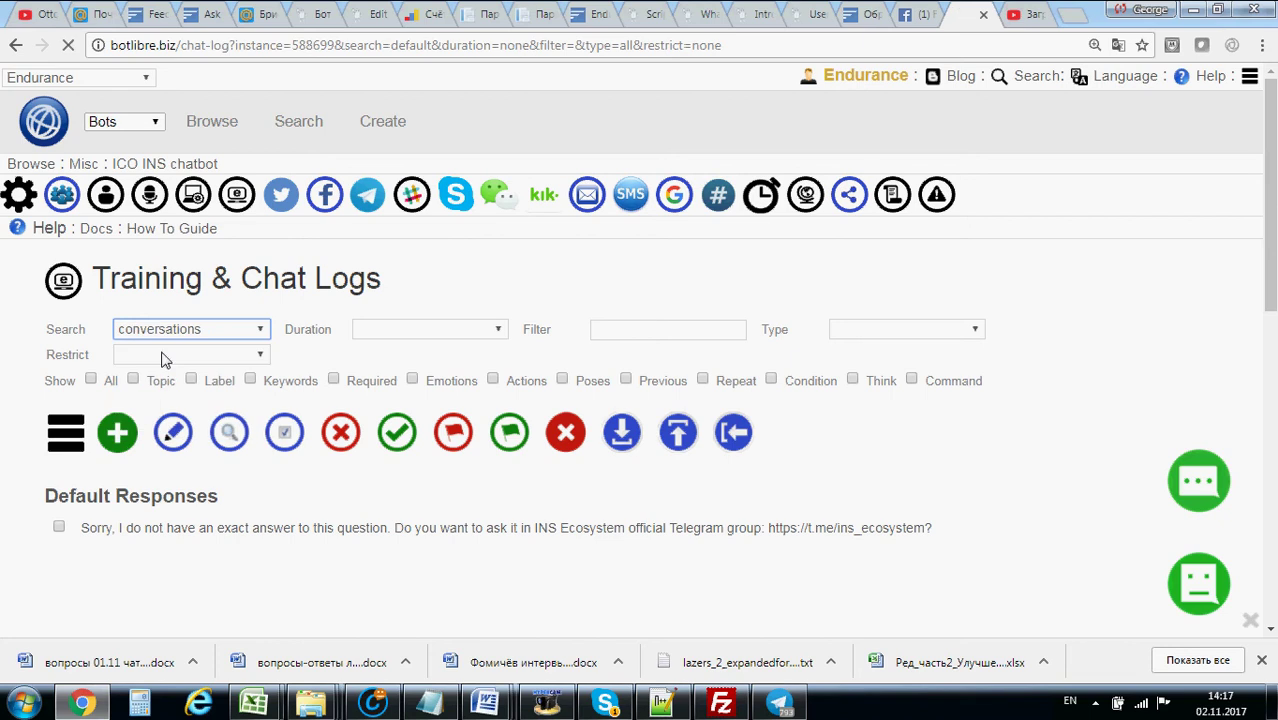
left_click(117, 435)
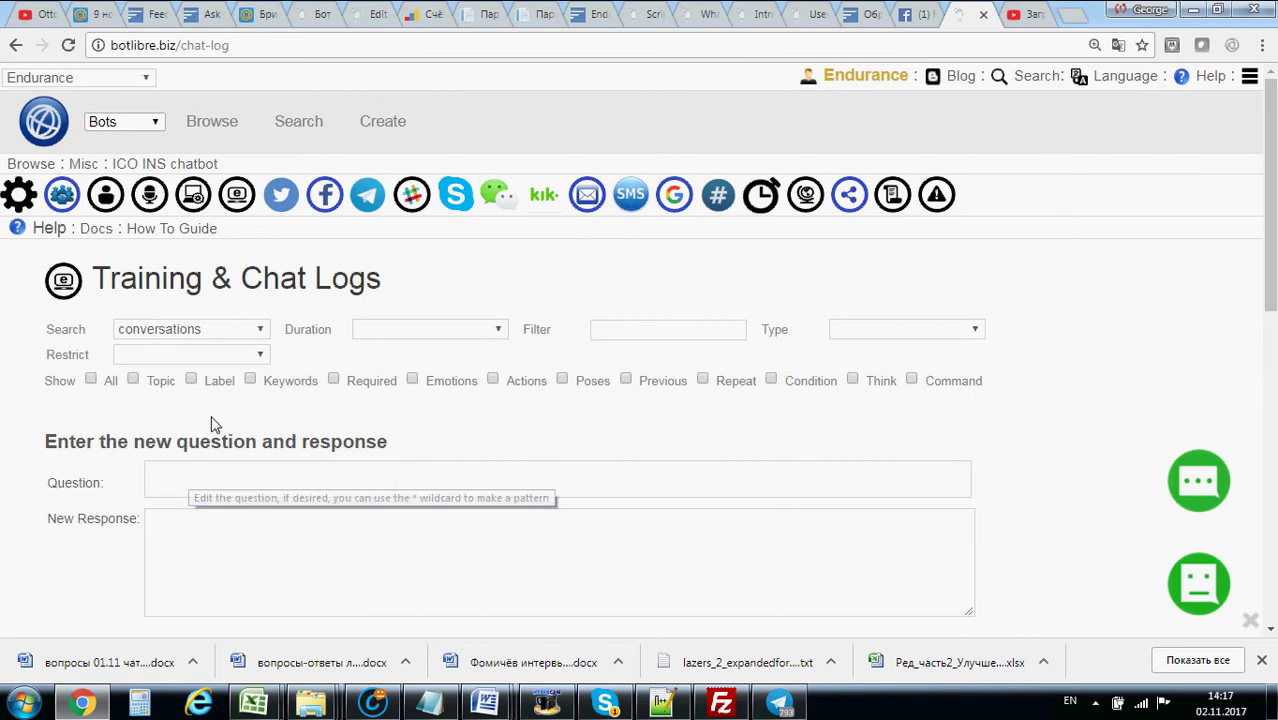
left_click(15, 45)
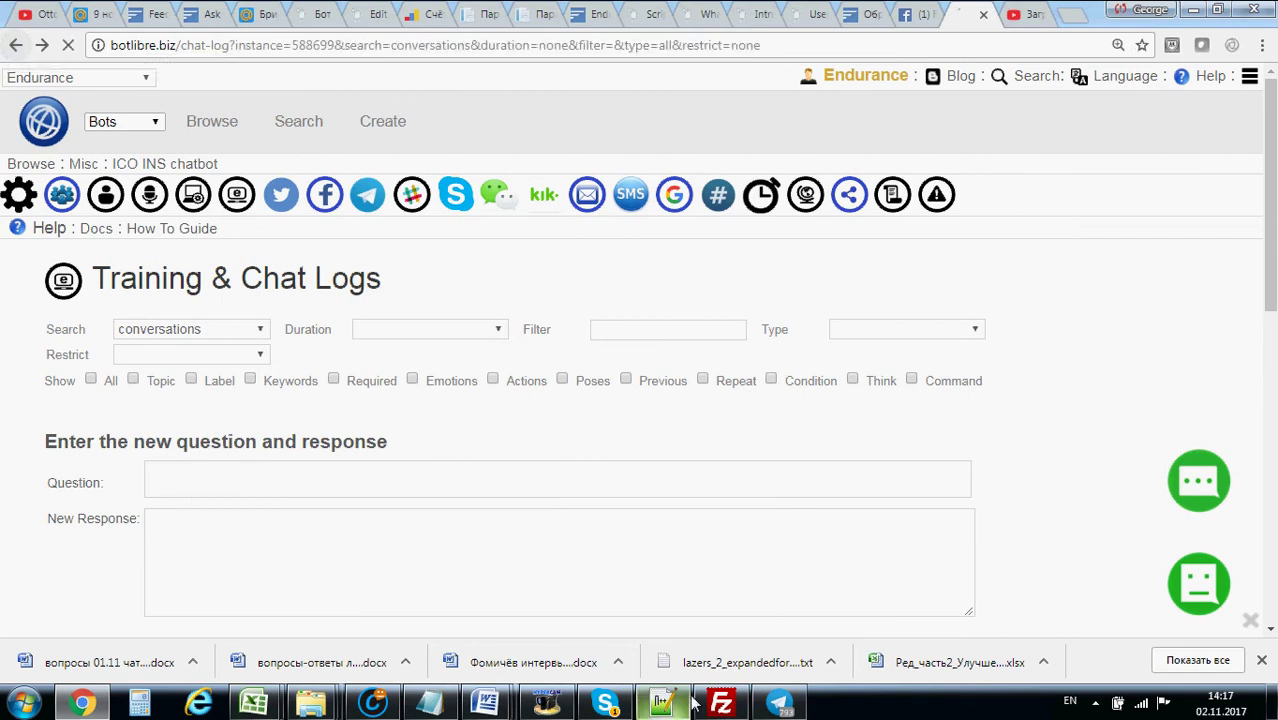
Switch to Windows Explorer's bot about bot window and open the start of the Загрузки folder's file list
mouse_move(449, 706)
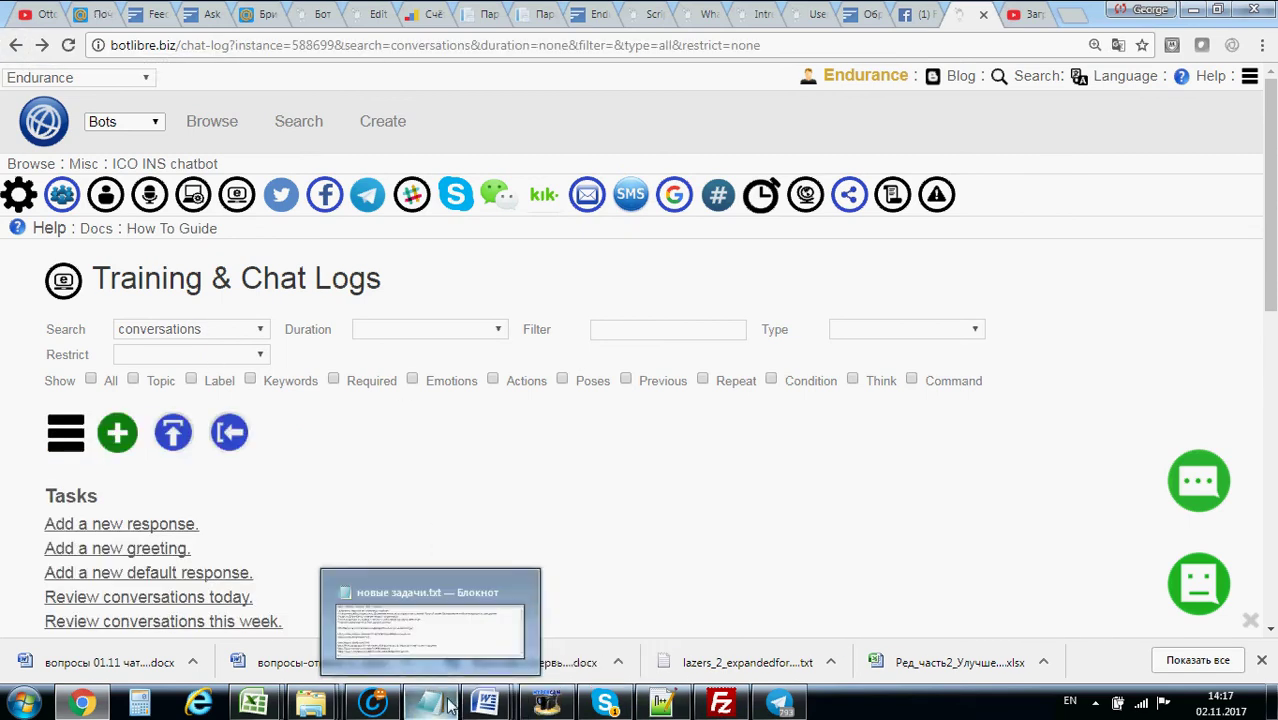
mouse_move(310, 703)
mouse_move(310, 645)
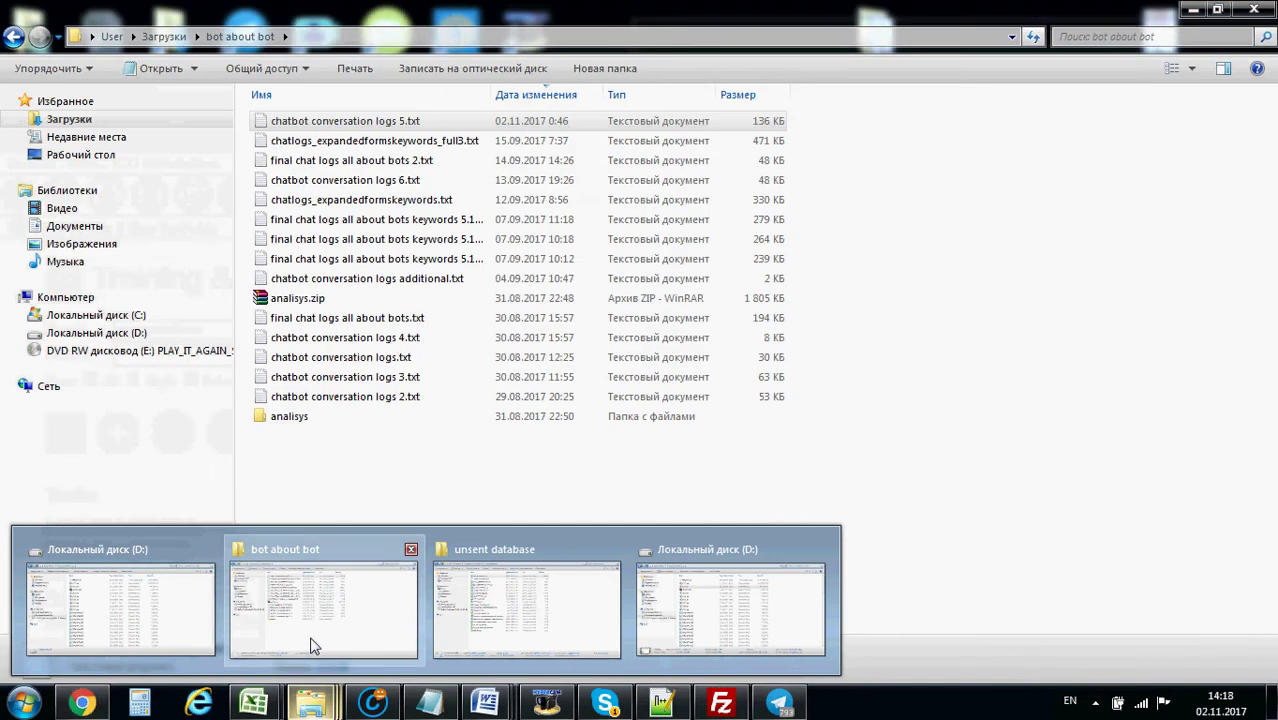
left_click(310, 645)
left_click(62, 120)
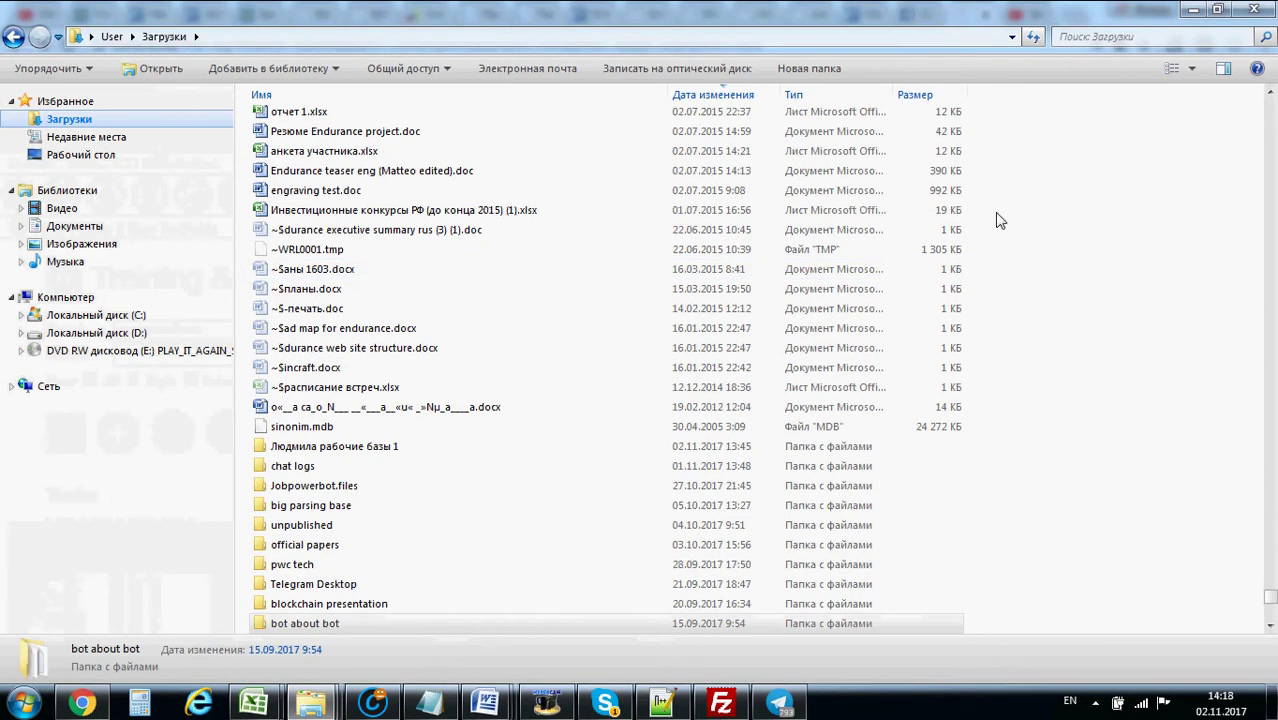
left_click_drag(1269, 588, 1269, 605)
left_click_drag(1269, 476, 1269, 105)
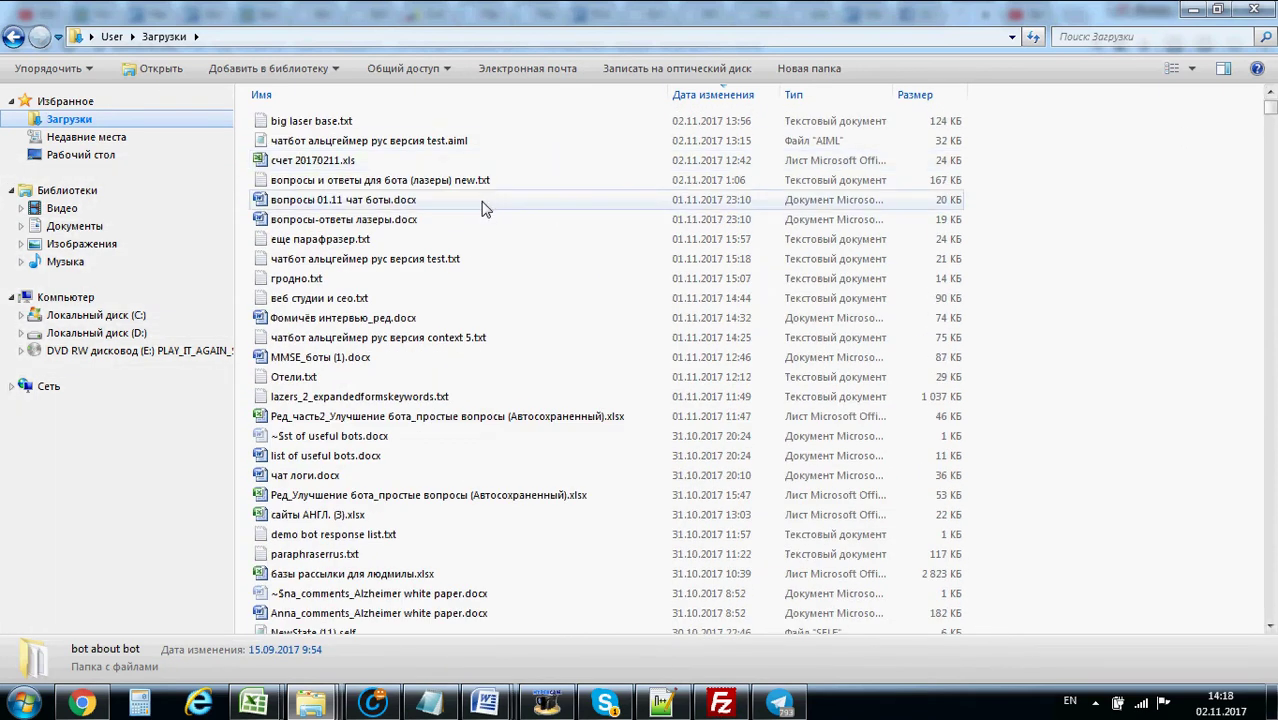
Look through the Загрузки folder's file list for a chatbot training text file
left_click(345, 397)
scroll(345, 397, "down", 7)
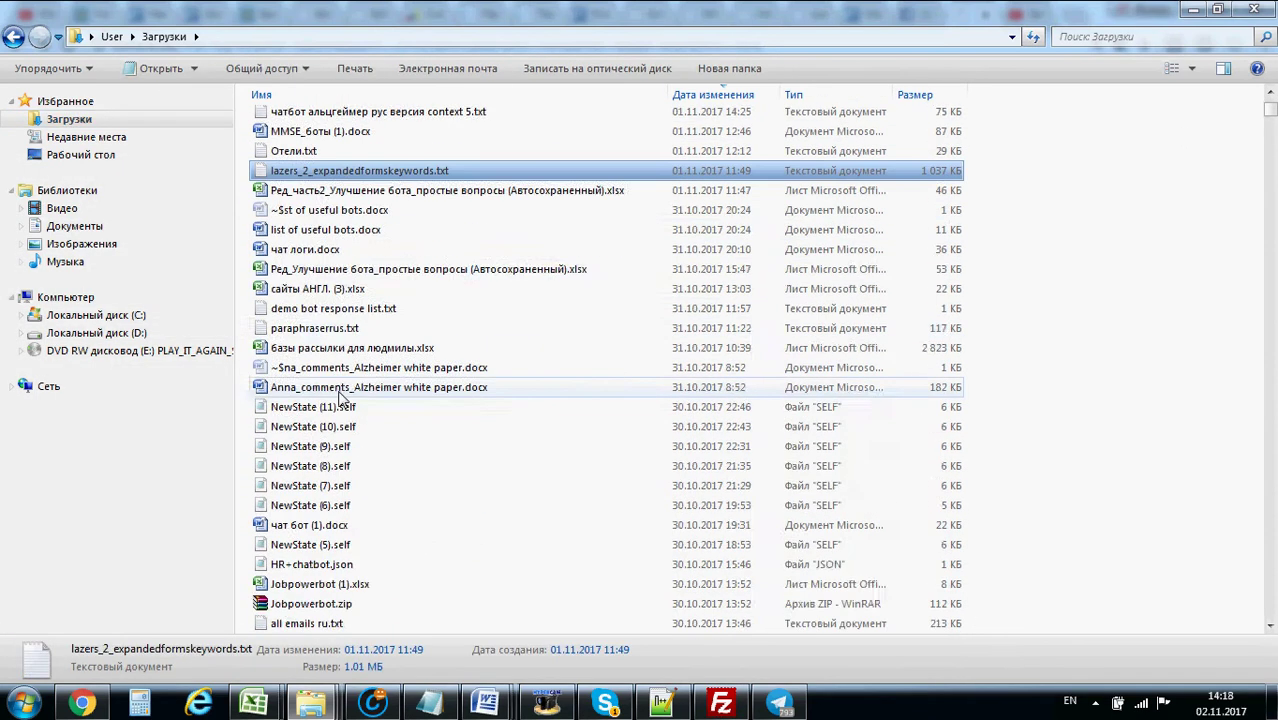
scroll(340, 397, "down", 3)
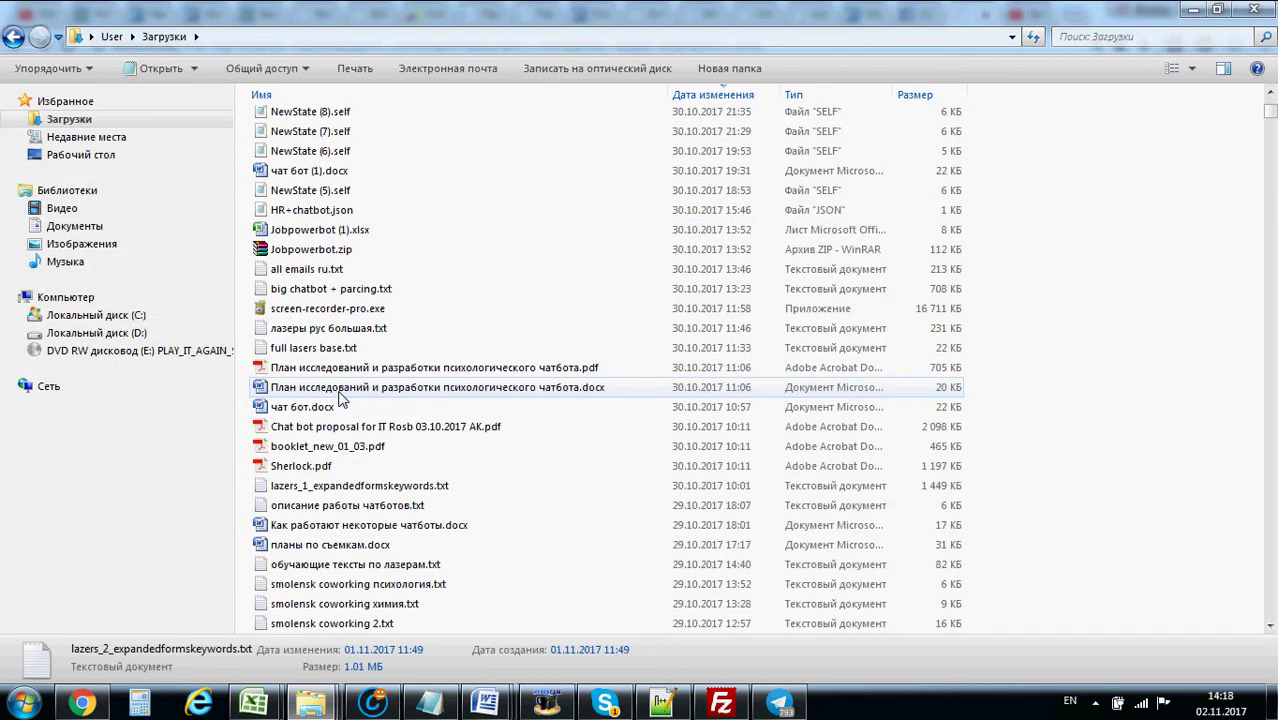
scroll(340, 397, "down", 3)
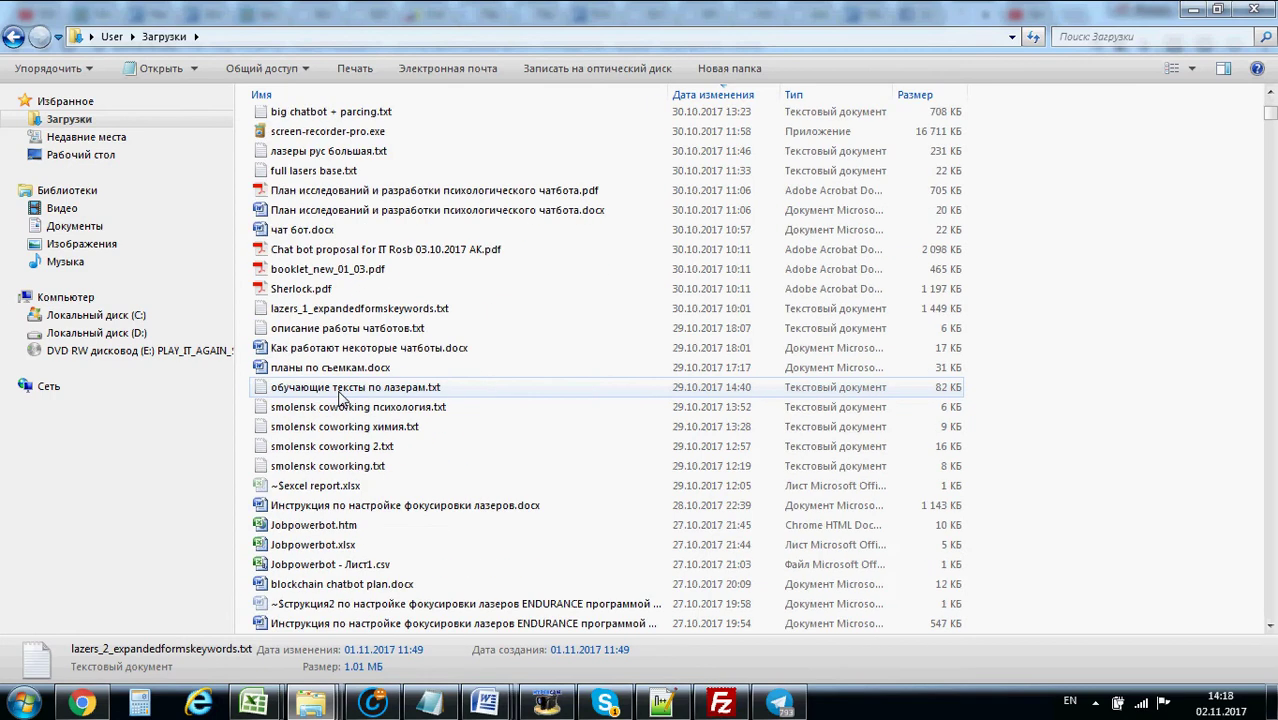
scroll(340, 397, "down", 3)
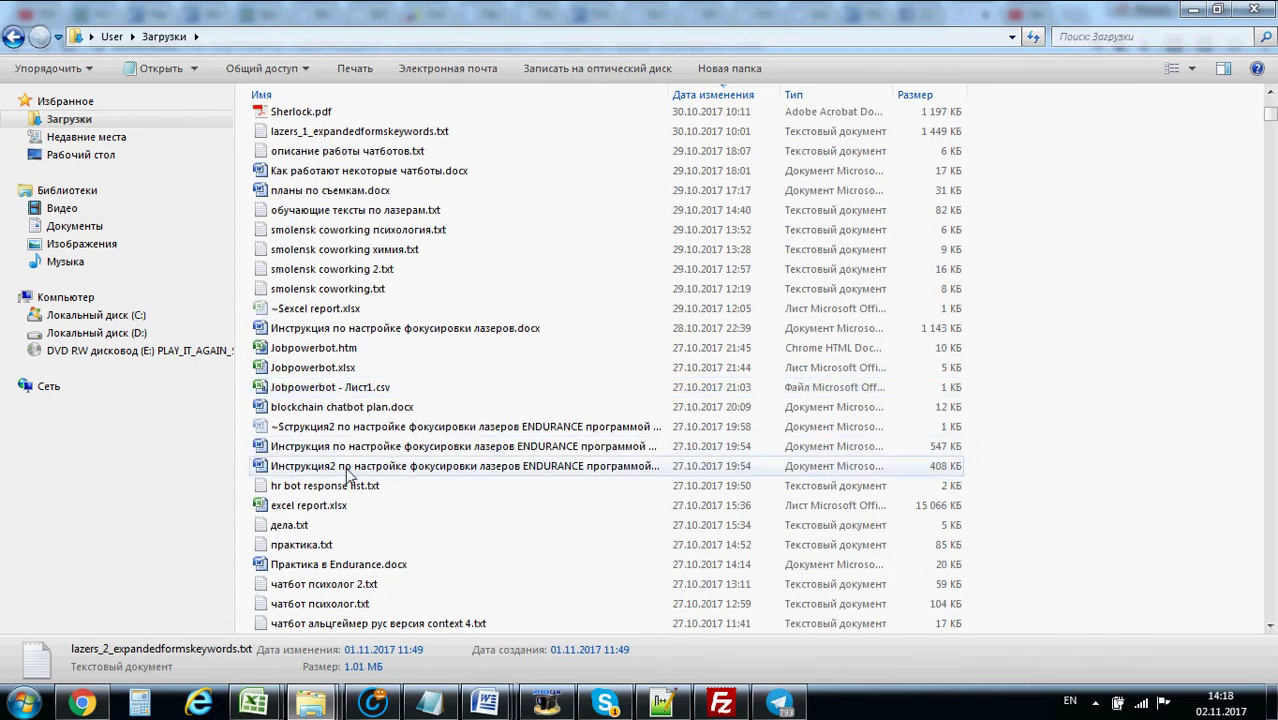
scroll(340, 470, "down", 6)
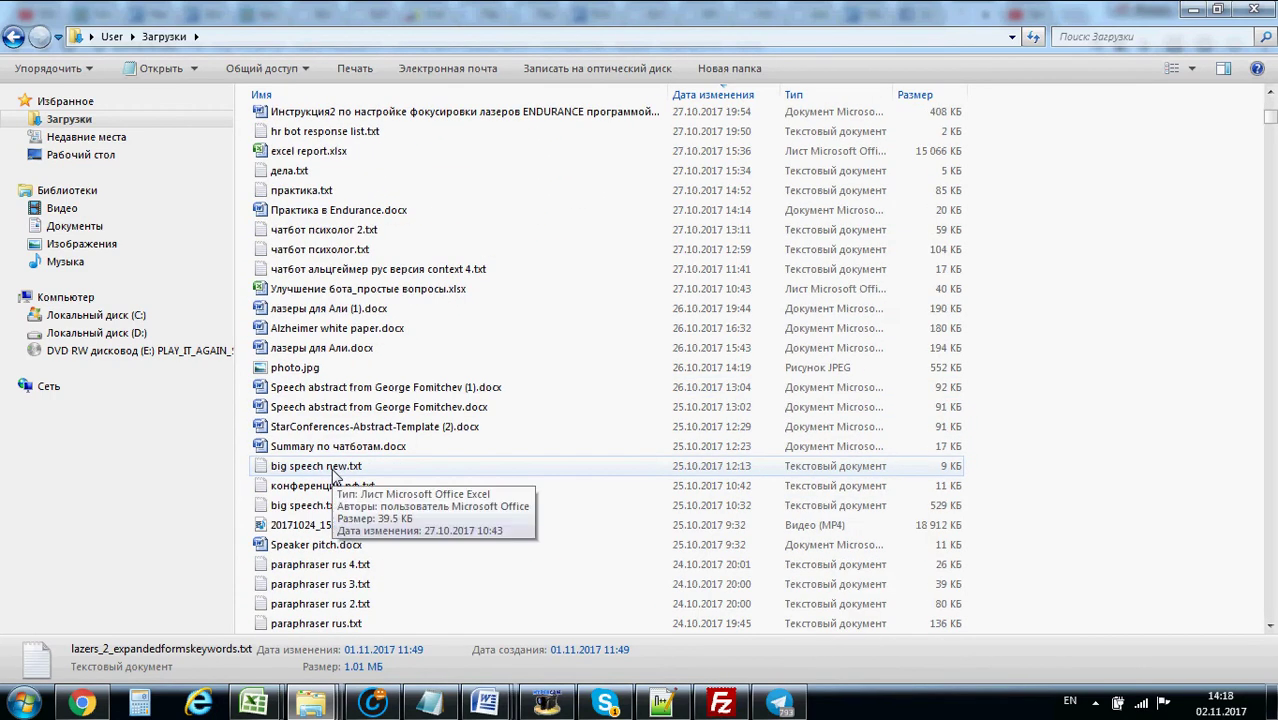
scroll(338, 475, "down", 3)
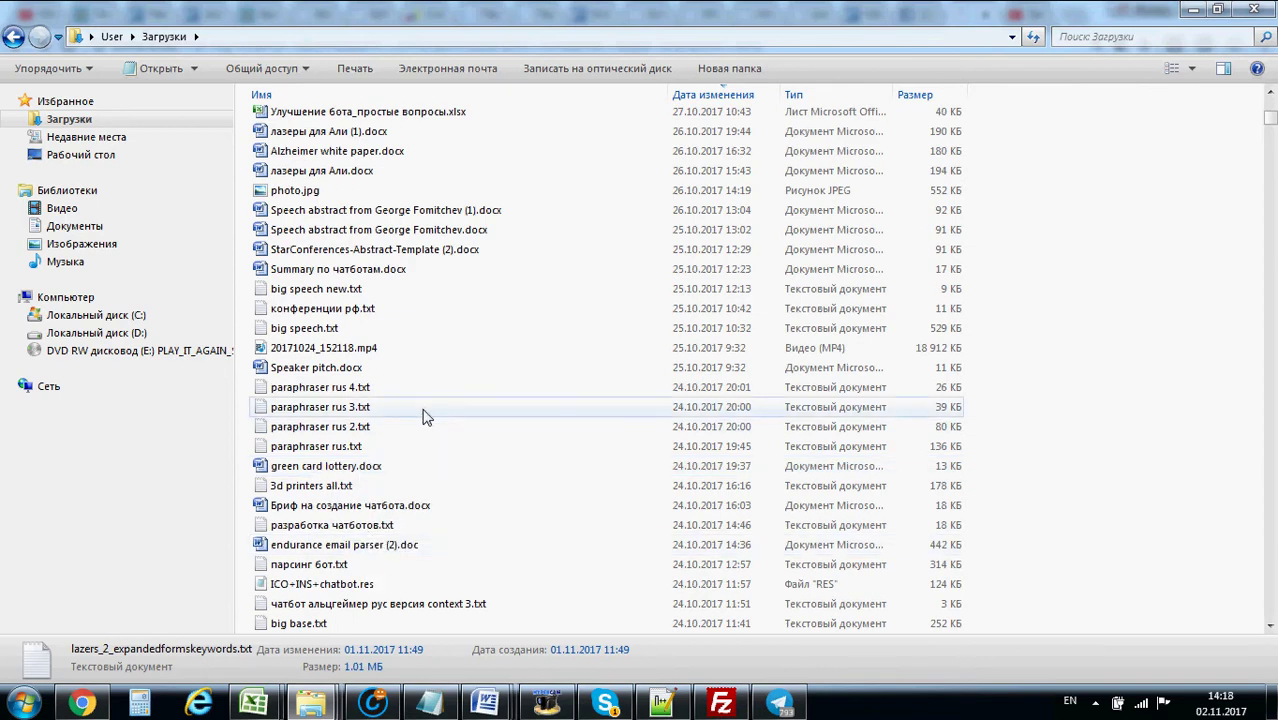
scroll(405, 488, "down", 2)
scroll(380, 497, "down", 6)
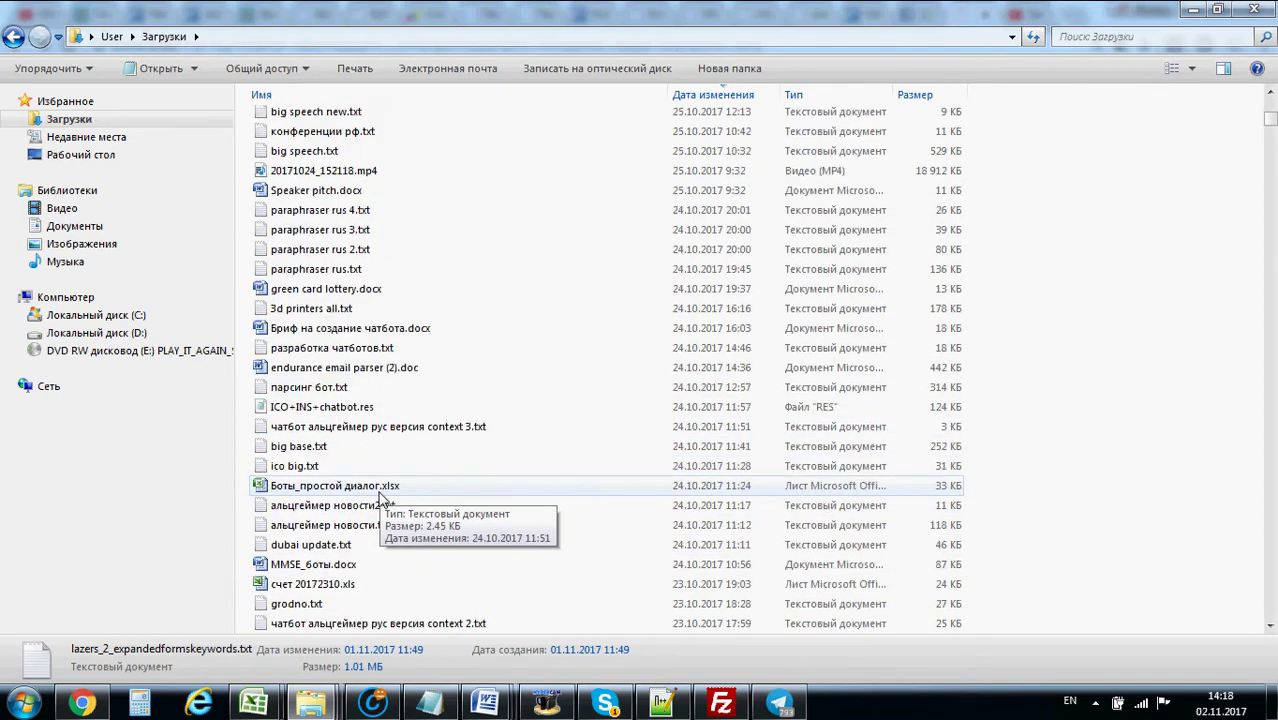
scroll(379, 500, "down", 8)
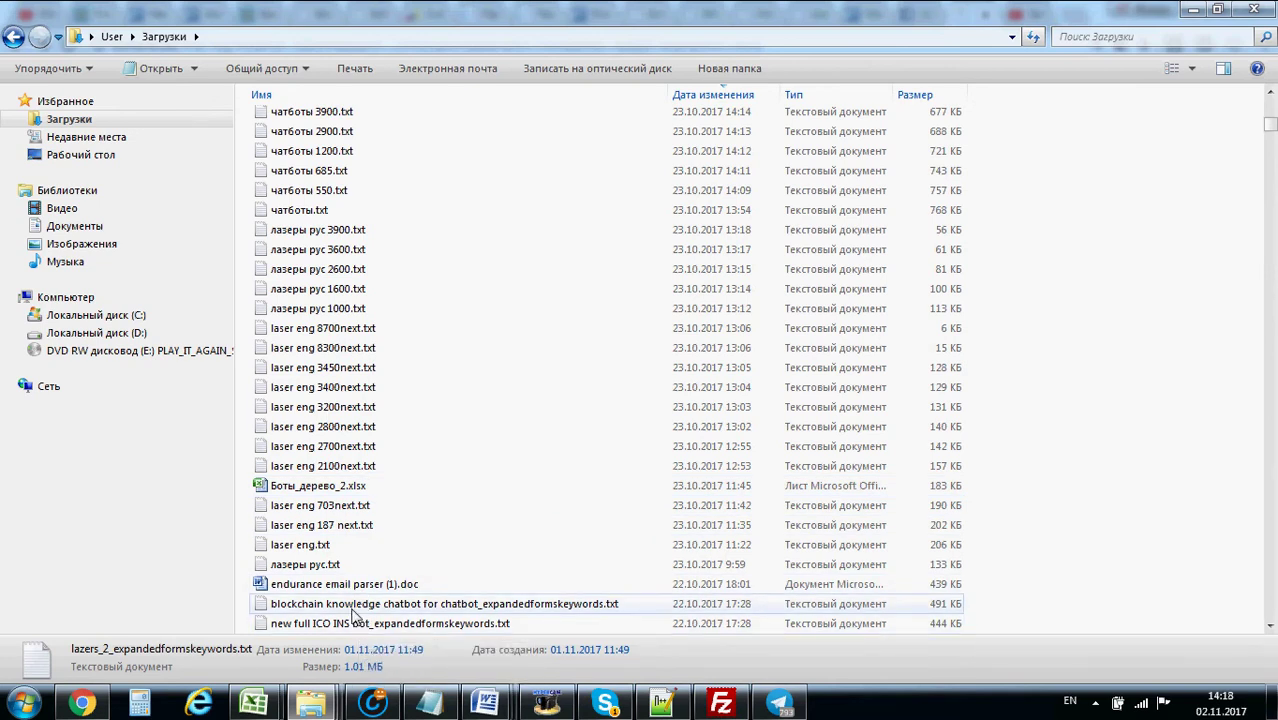
Open new full ICO INS bot.txt from the Загрузки folder and view its question and response pairs
left_click(351, 609)
scroll(351, 609, "down", 2)
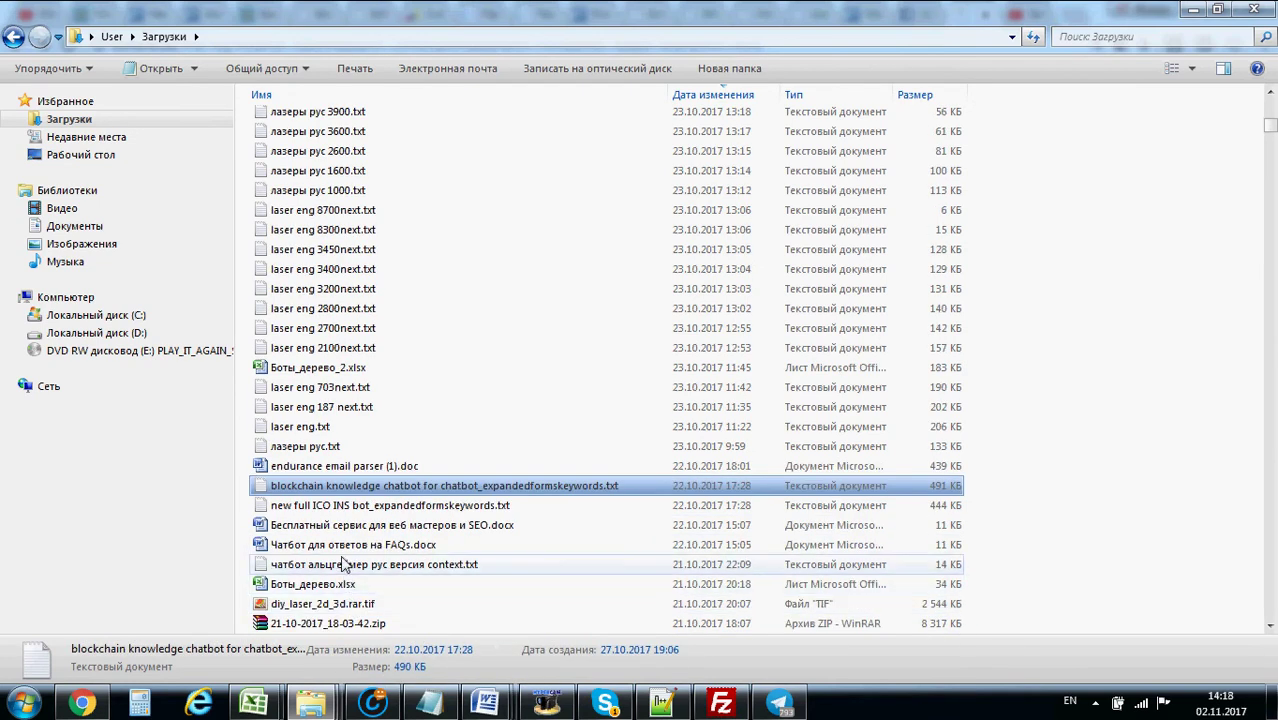
scroll(337, 458, "down", 2)
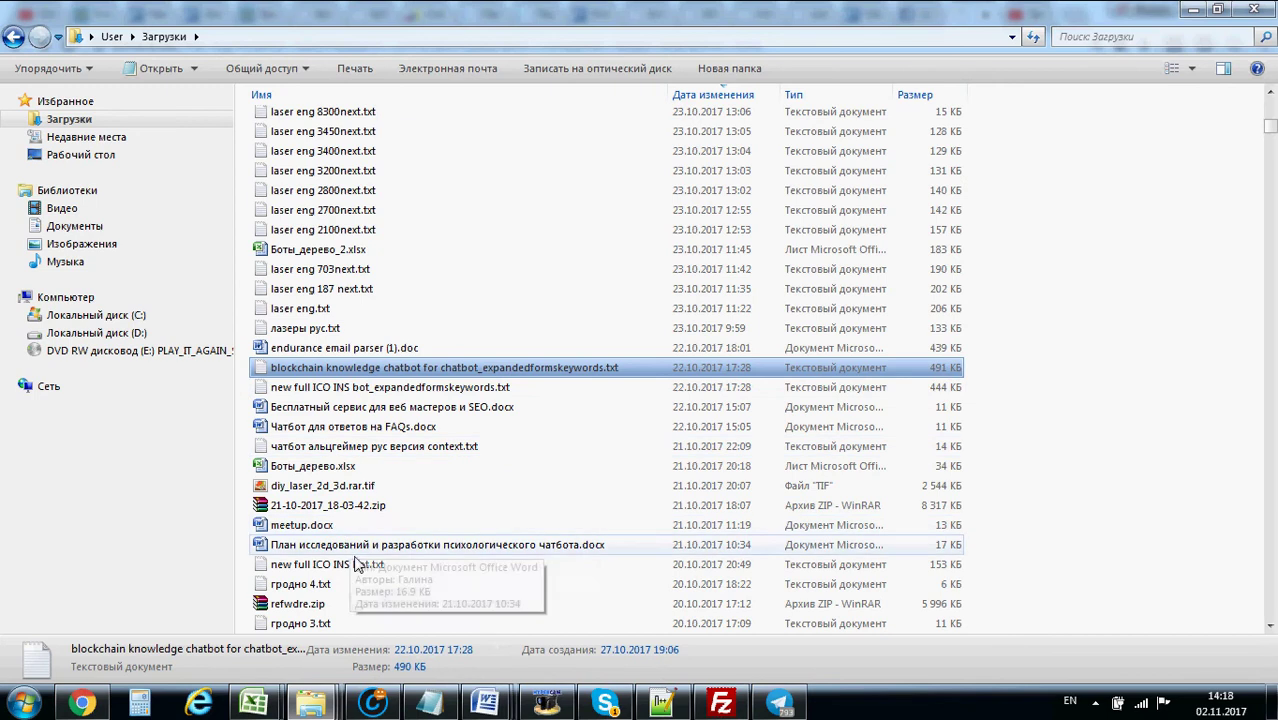
double_click(351, 570)
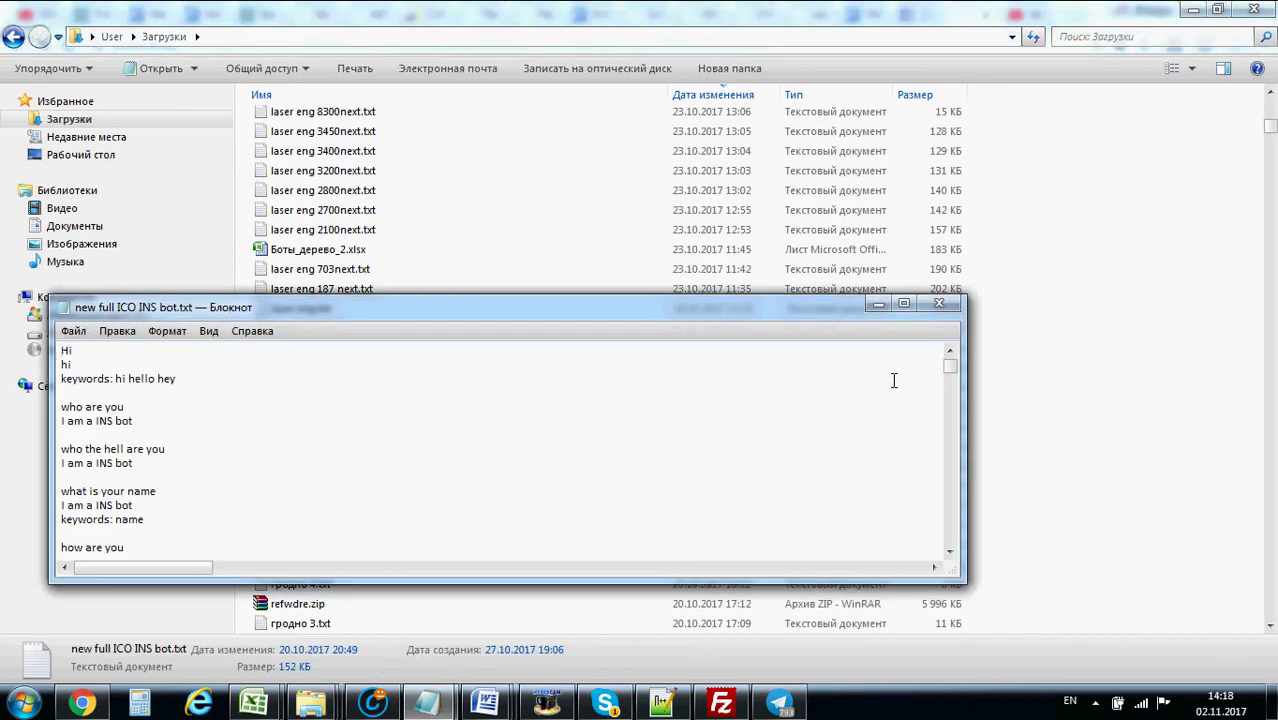
left_click_drag(950, 368, 958, 340)
Switch to Chrome and check the open Bot Libre documentation pages, including the string functions post and the Self manual
mouse_move(100, 705)
left_click(90, 630)
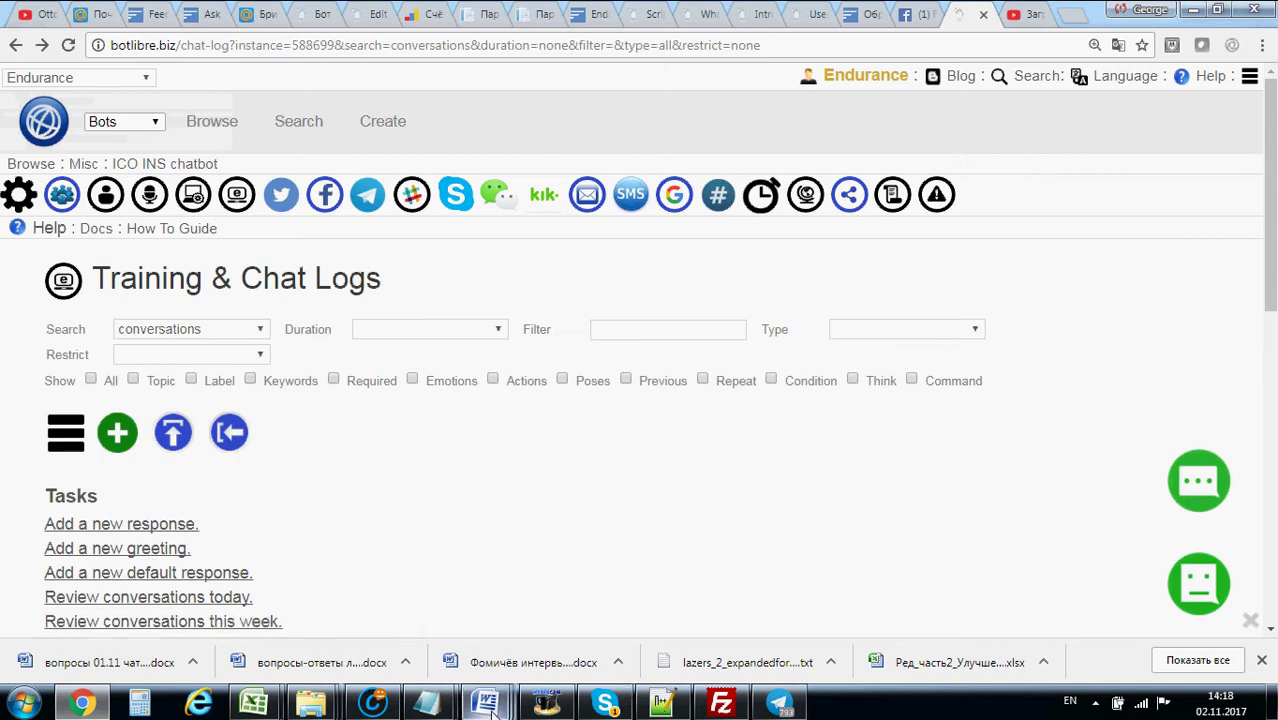
mouse_move(485, 708)
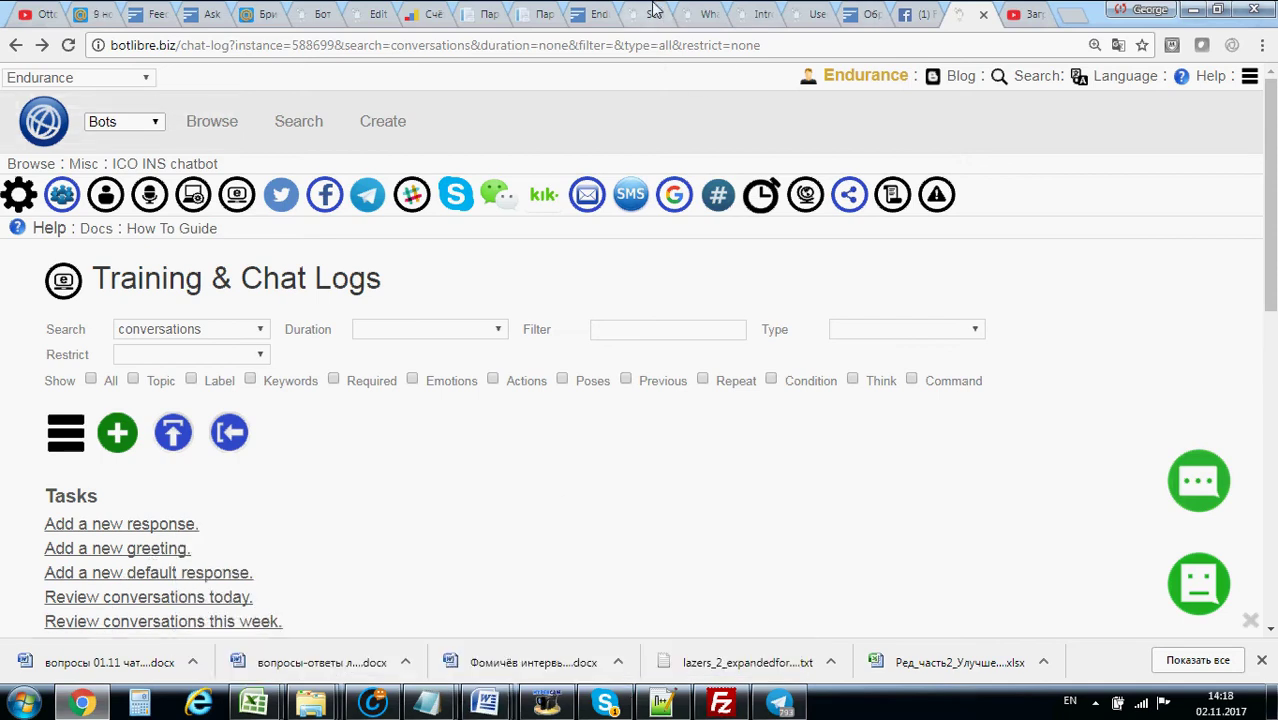
left_click(655, 10)
left_click(686, 12)
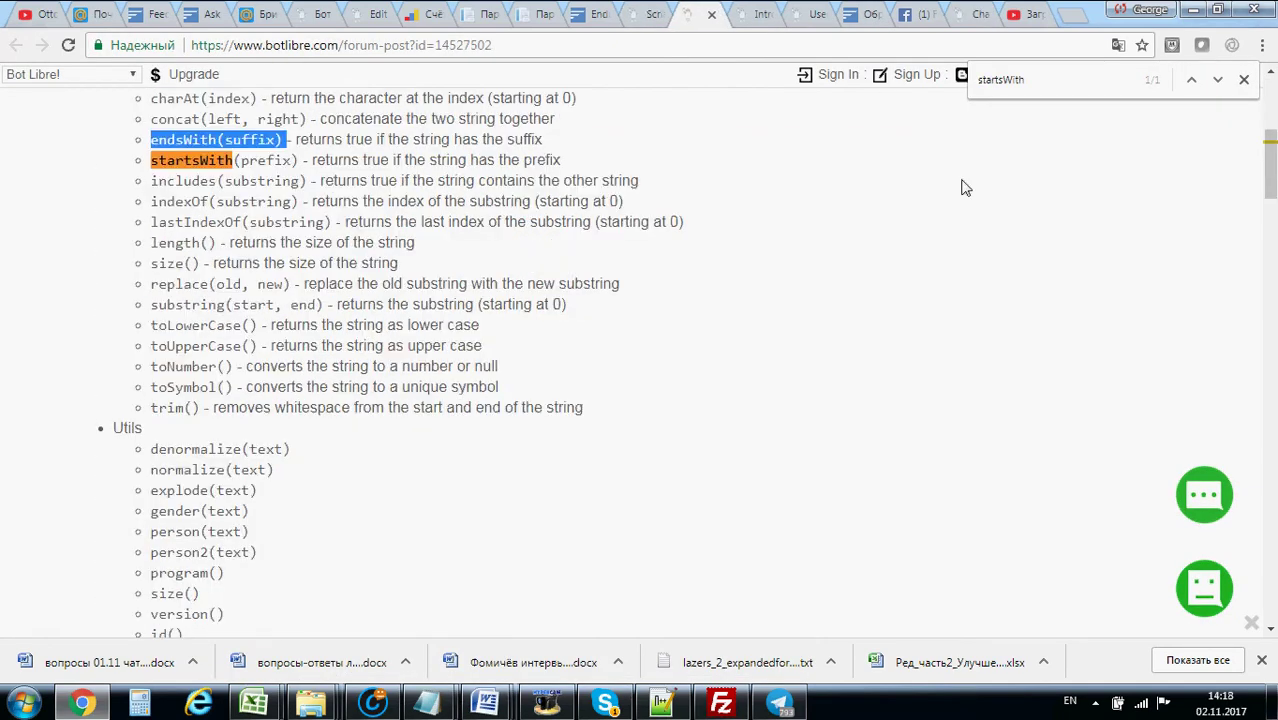
left_click(762, 13)
left_click(808, 13)
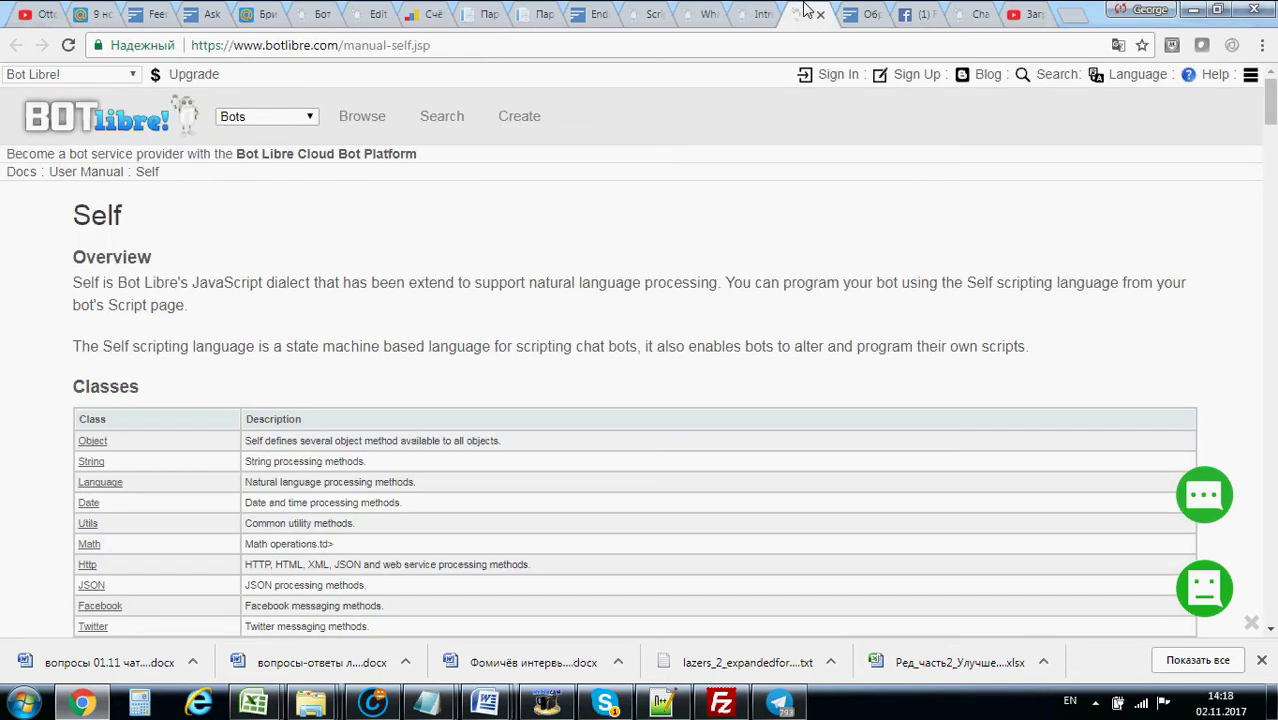
Search Google in a new browser tab for "botlibre response list required" and open the forum post on supported response and chat log formats
left_click(1070, 14)
type("g")
key("Return")
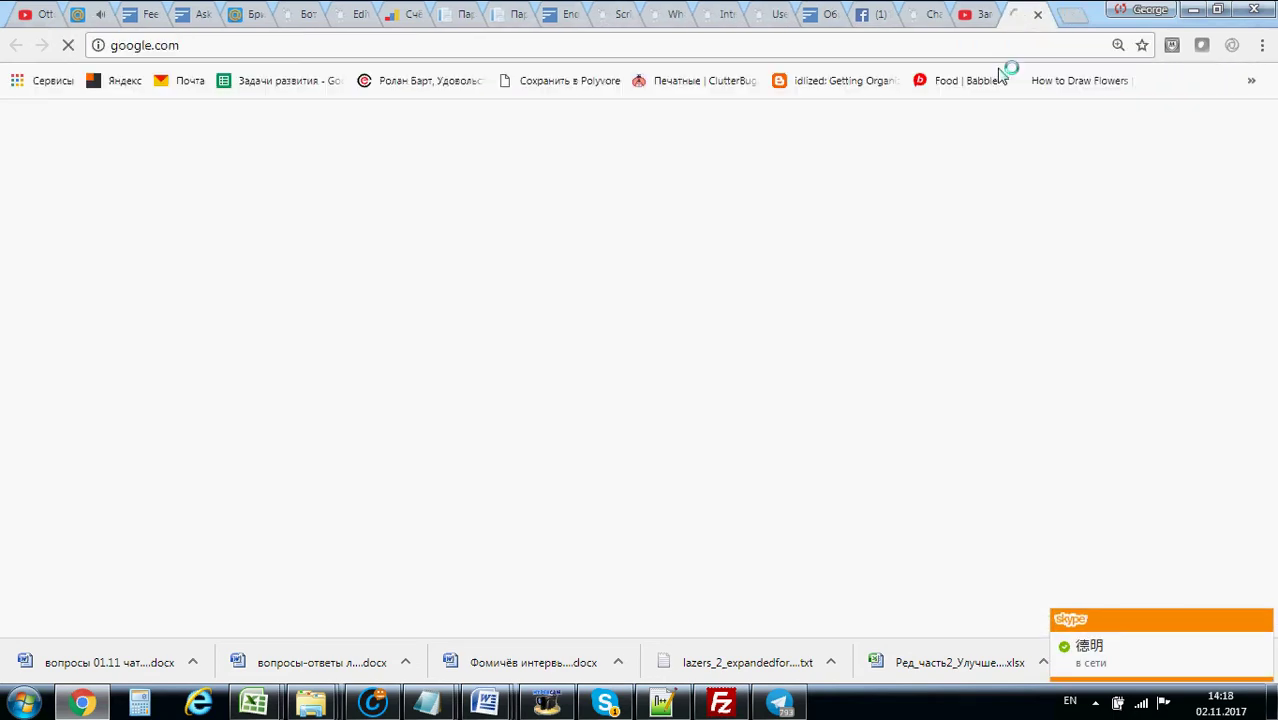
type("bot")
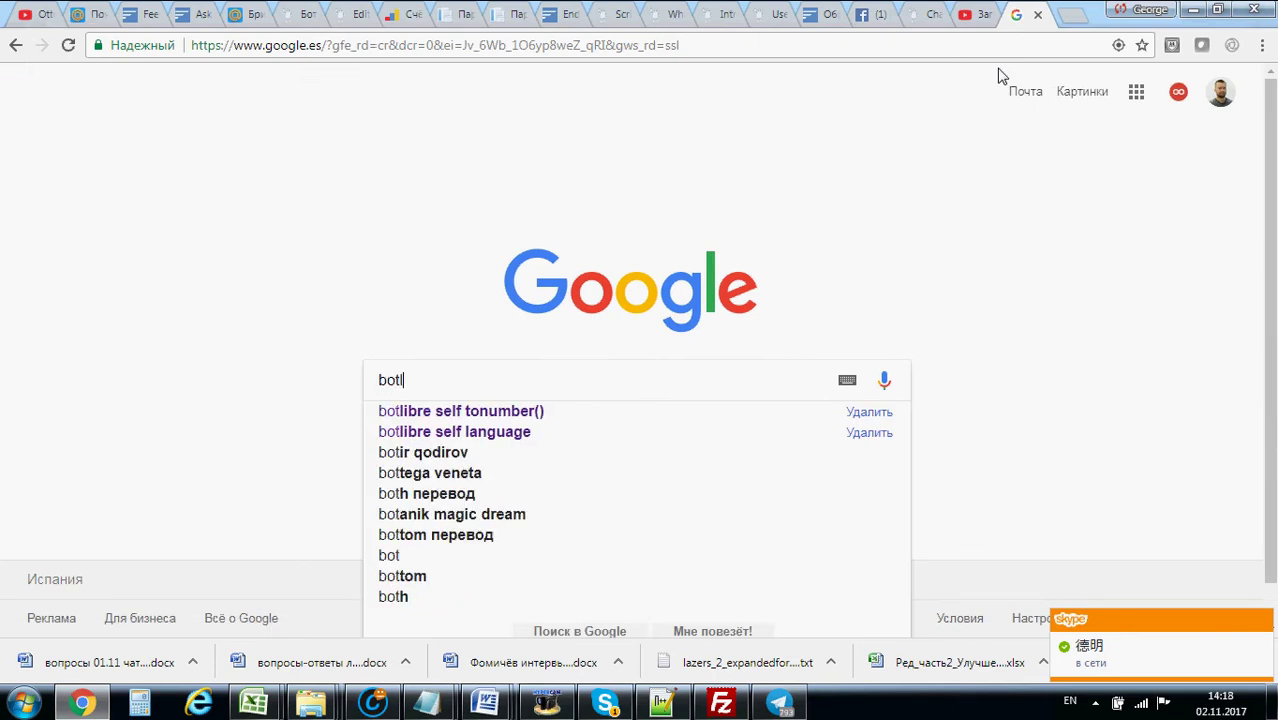
type("libre")
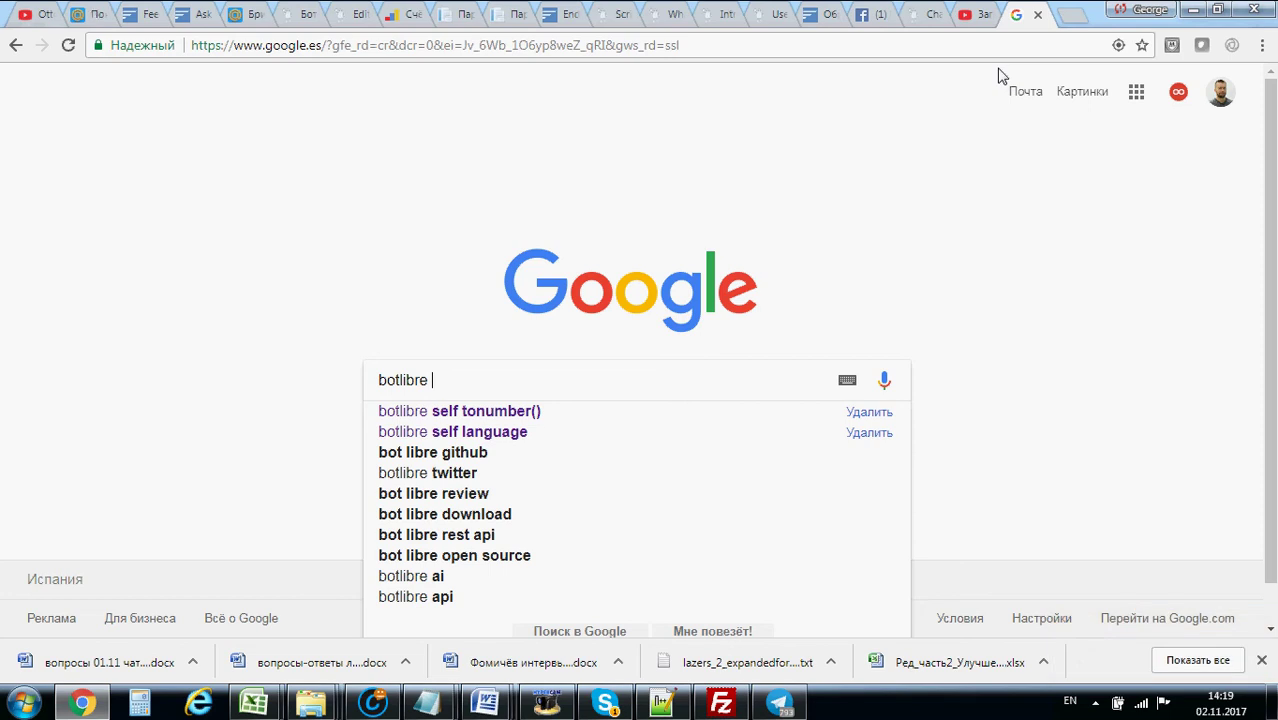
type(" re")
key("Down")
key("Return")
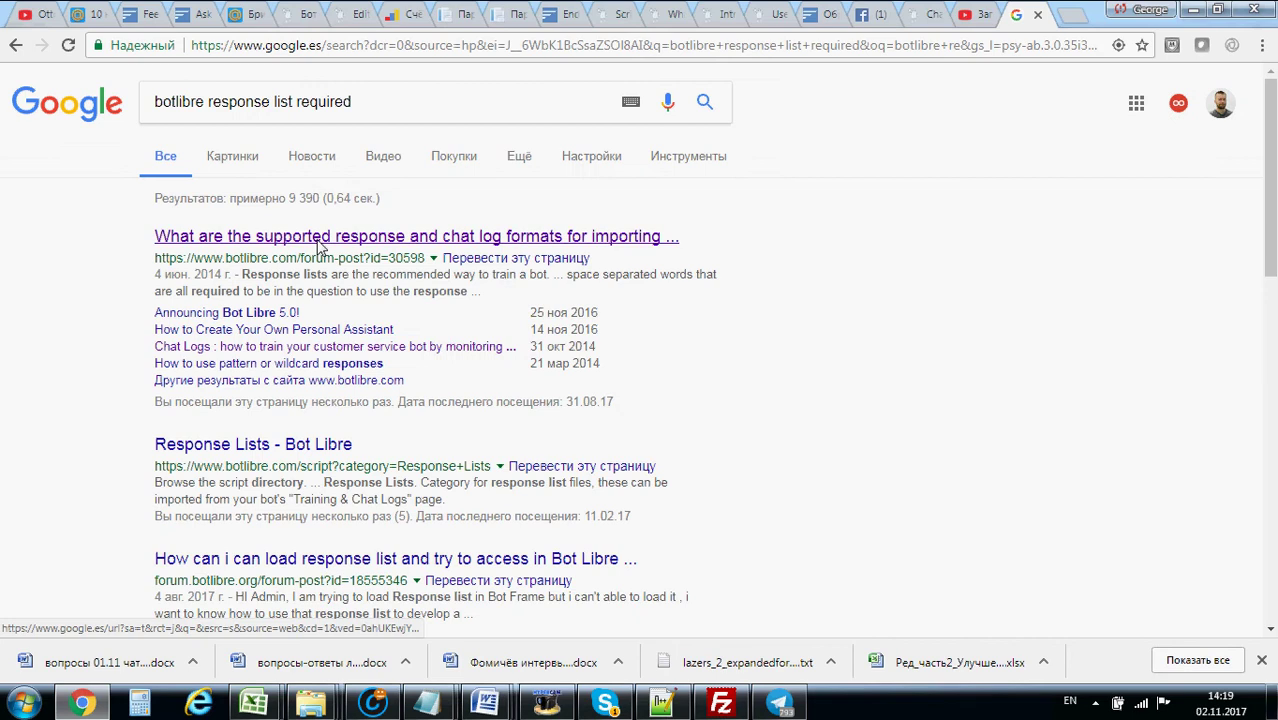
left_click(312, 238)
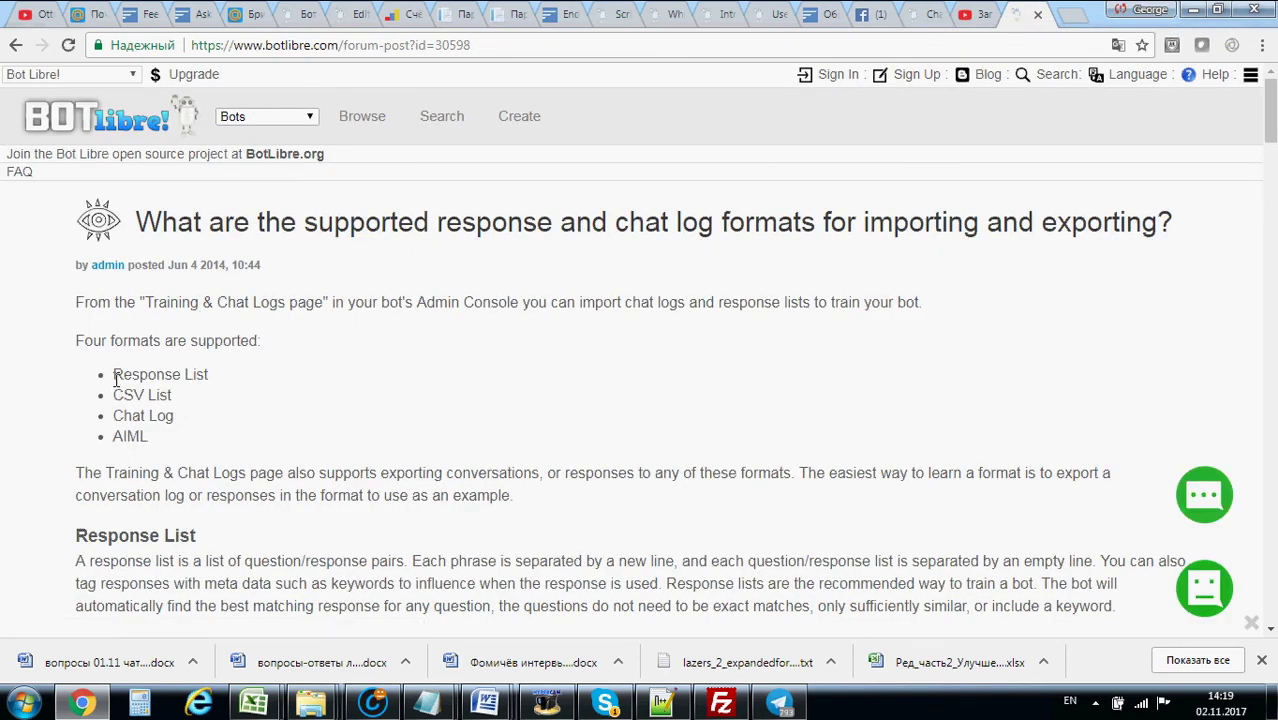
Examine the Response List and CSV List formats in the post and compare them with new full ICO INS bot.txt
left_click_drag(114, 374, 168, 396)
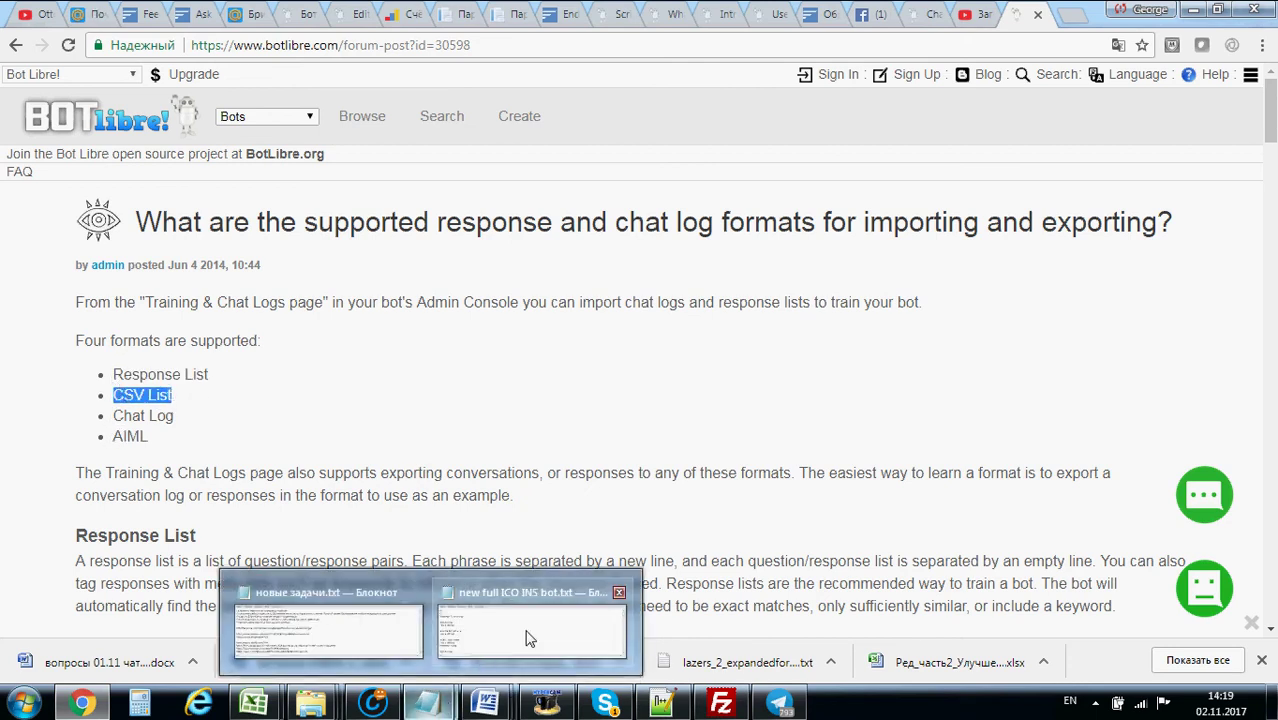
left_click(528, 634)
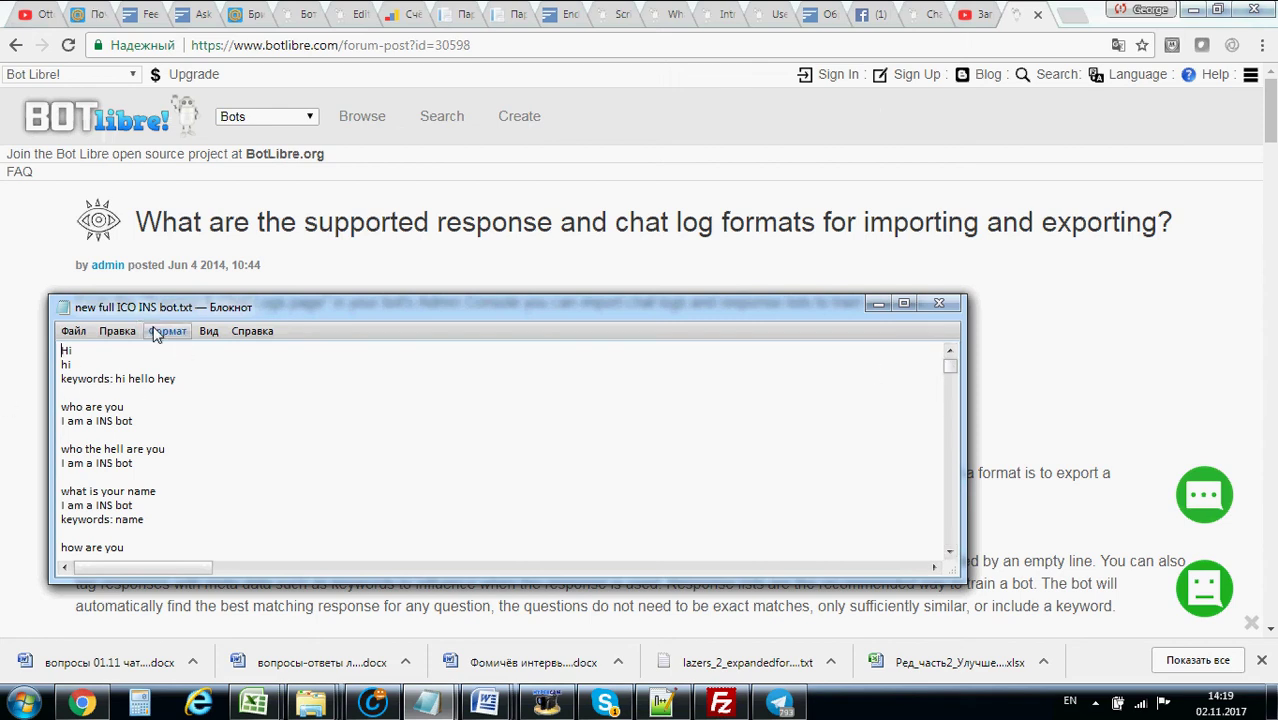
left_click(363, 226)
Examine the tags supported by response lists, going from keywords and required through topic, label, previous and require previous
scroll(340, 250, "down", 5)
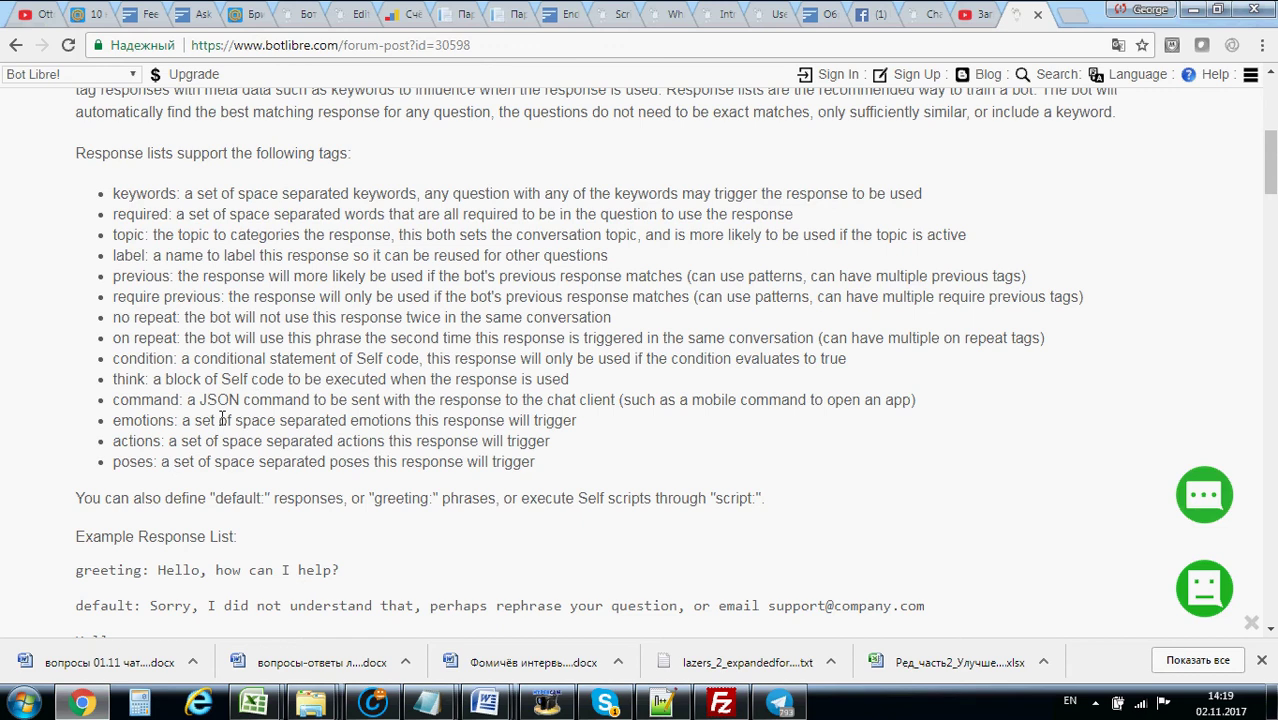
left_click_drag(113, 194, 164, 210)
double_click(139, 213)
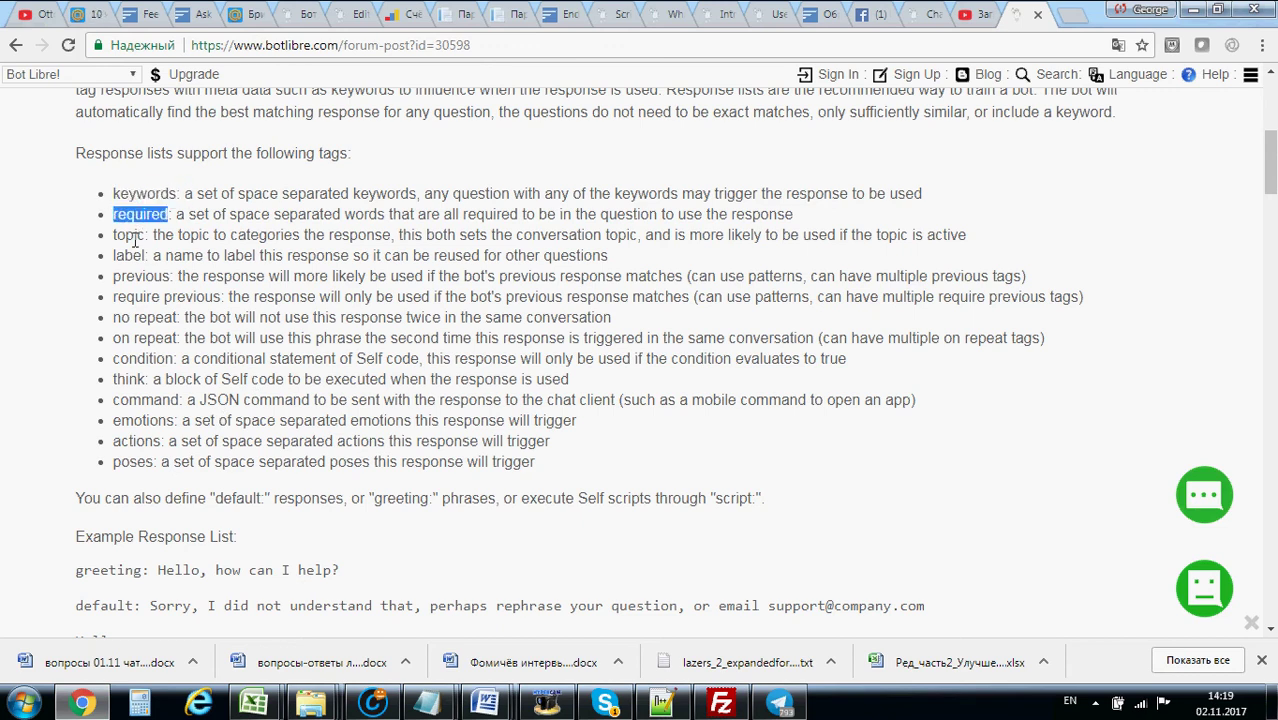
double_click(134, 236)
double_click(128, 256)
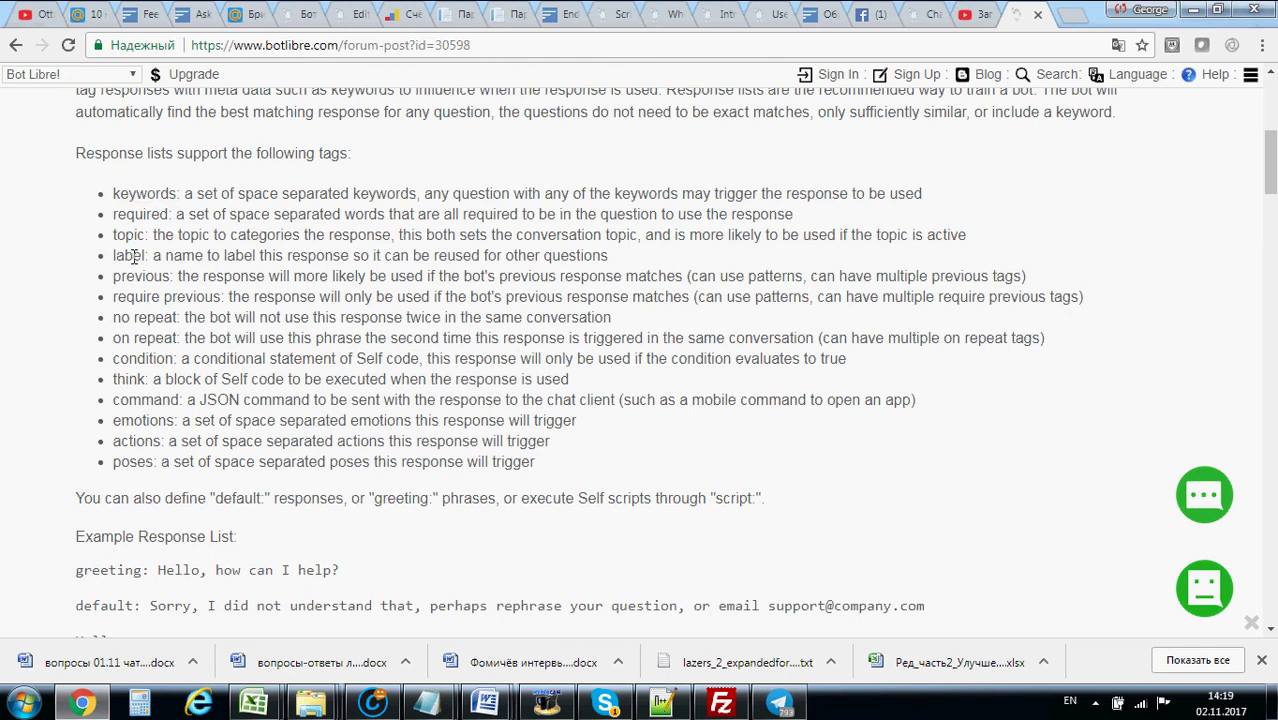
double_click(140, 277)
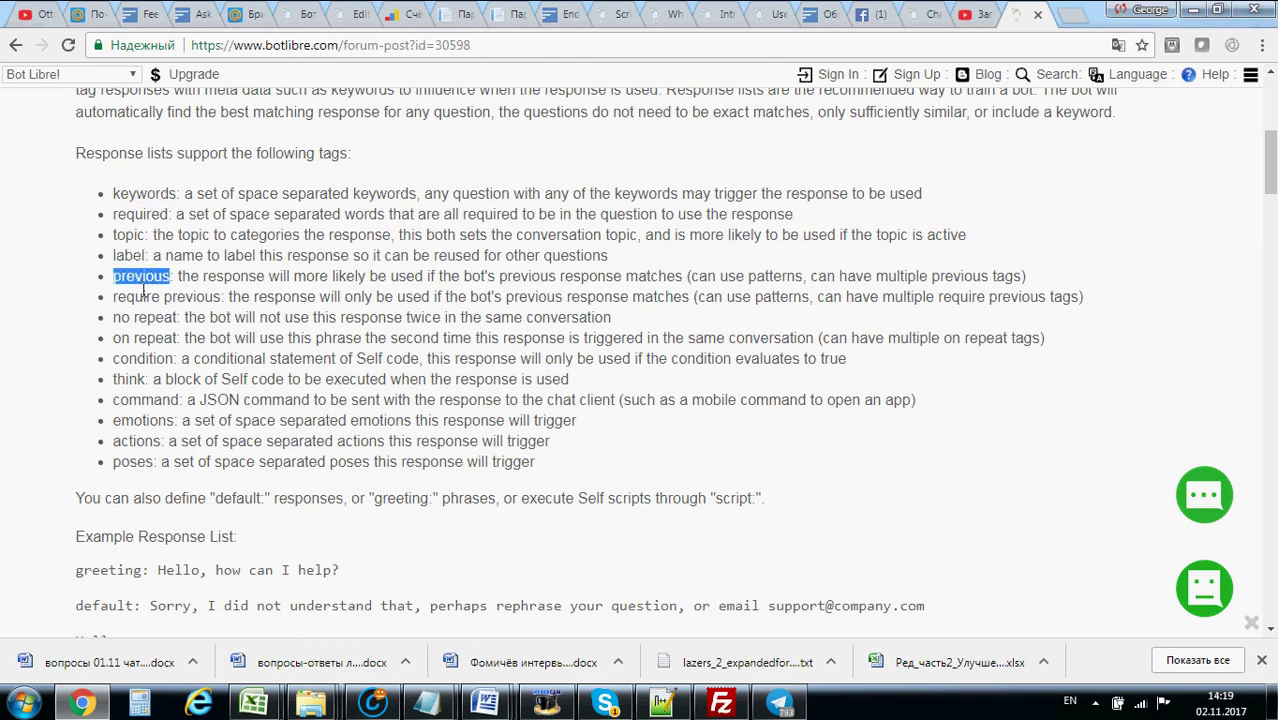
left_click_drag(113, 297, 221, 297)
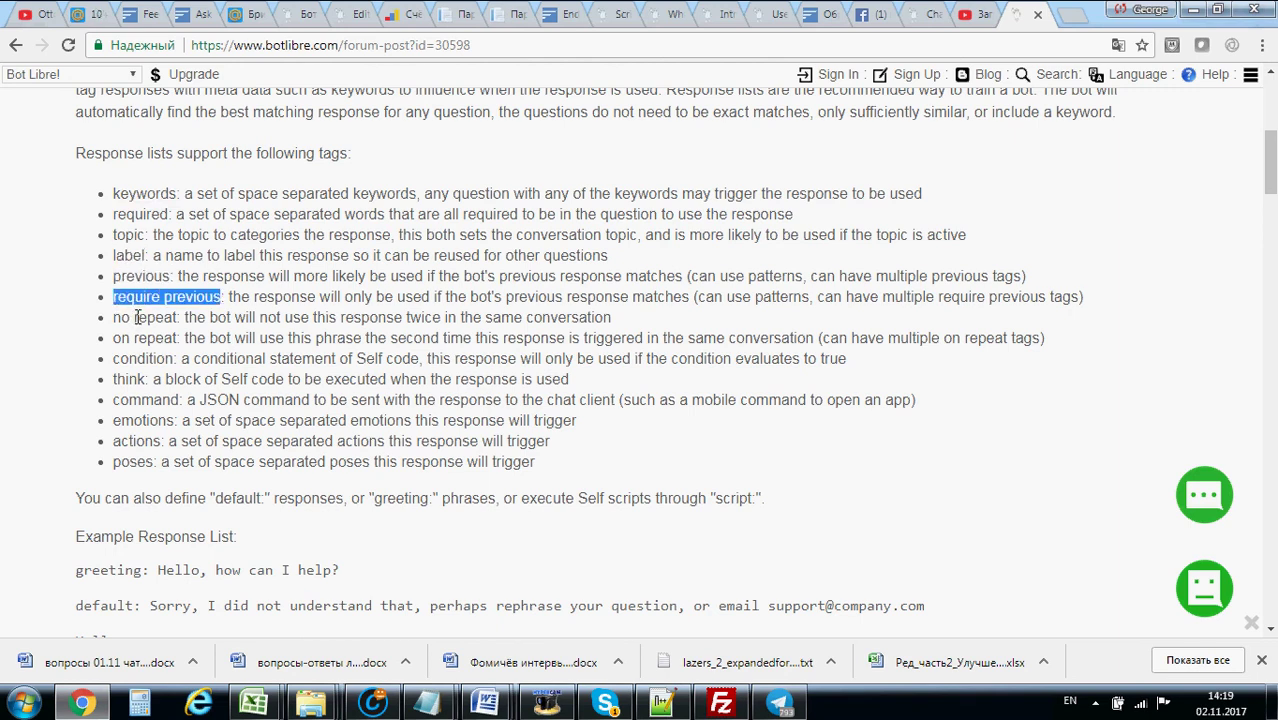
Switch to new full ICO INS bot.txt in Notepad and highlight the first question "Hi" and its response "hi"
mouse_move(433, 710)
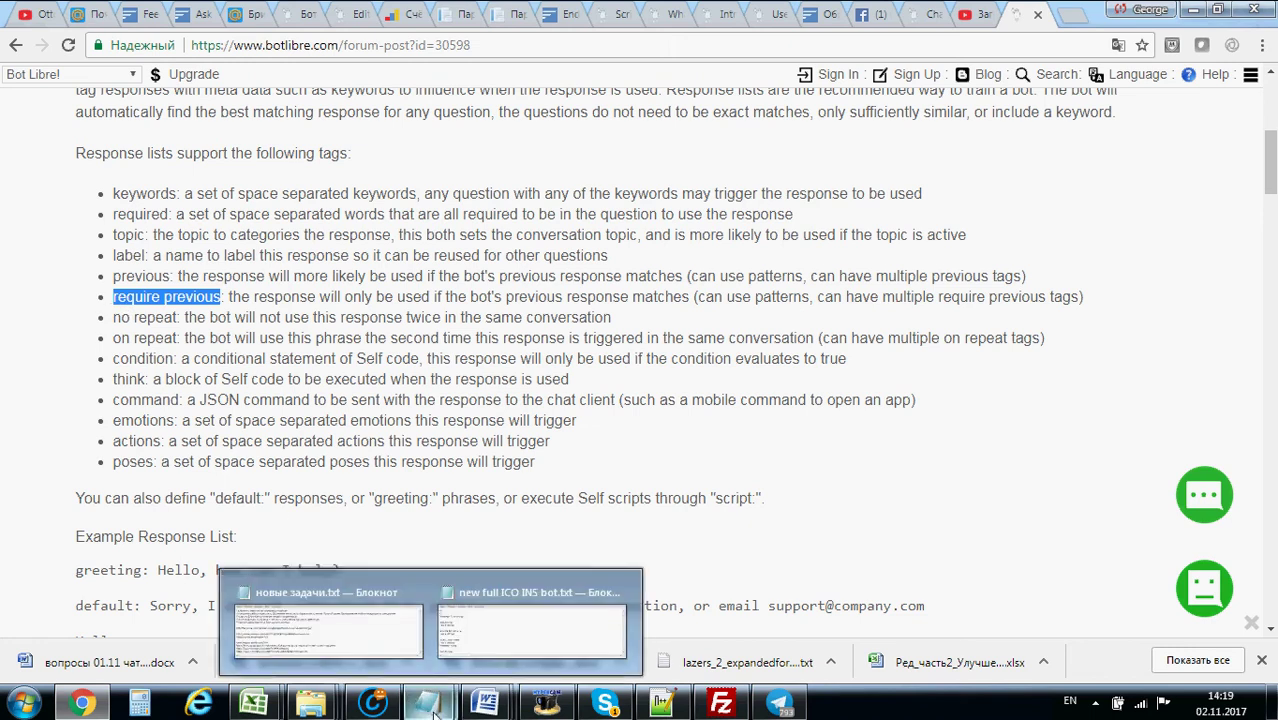
mouse_move(487, 700)
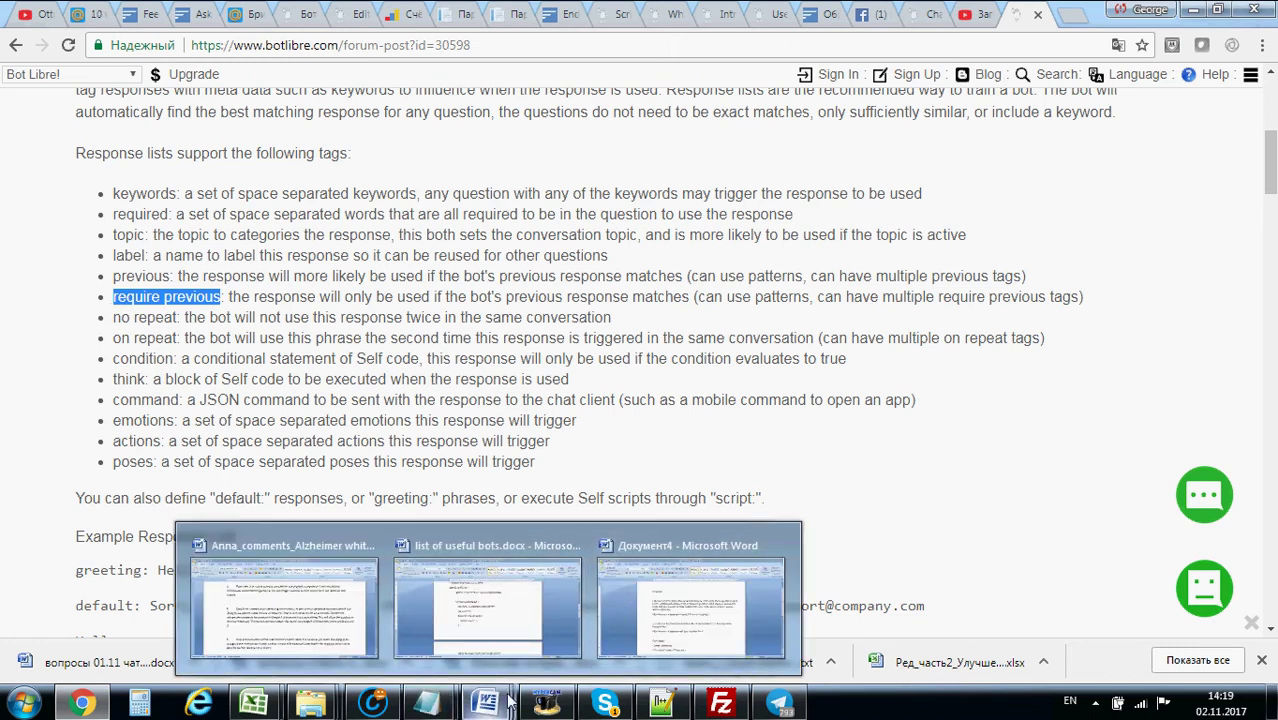
left_click(505, 615)
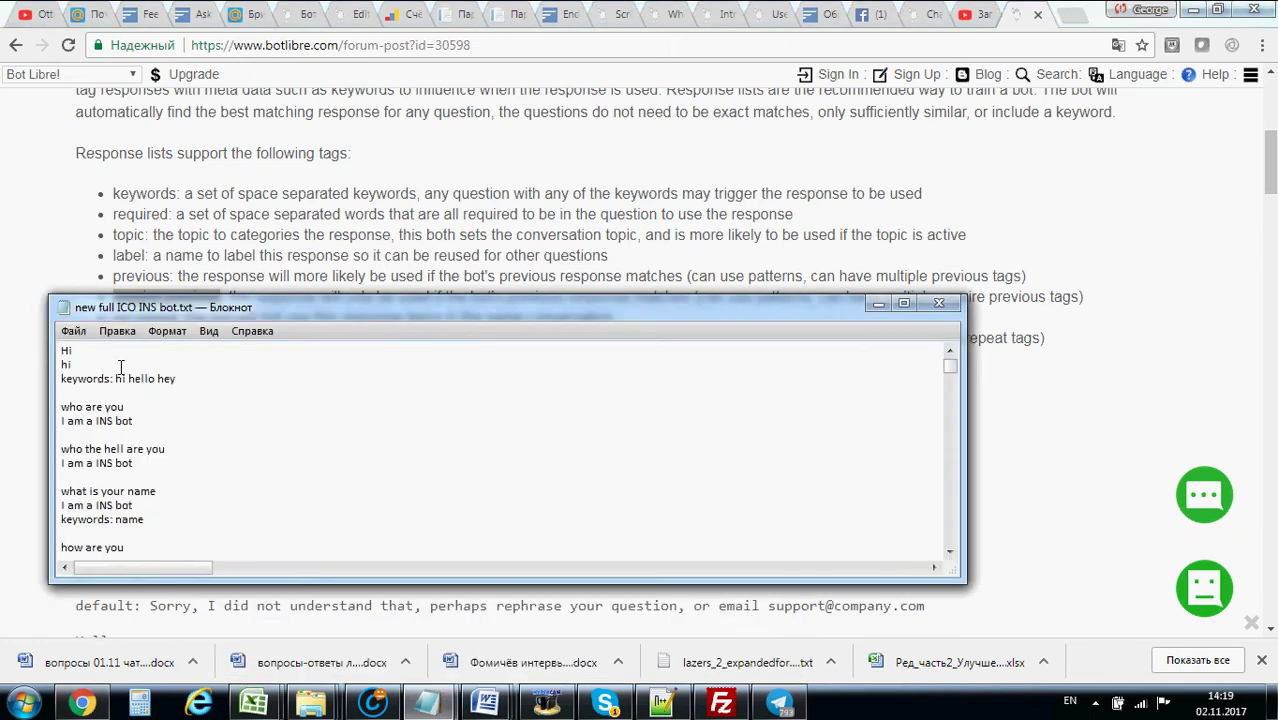
left_click_drag(79, 352, 43, 352)
left_click_drag(76, 366, 44, 368)
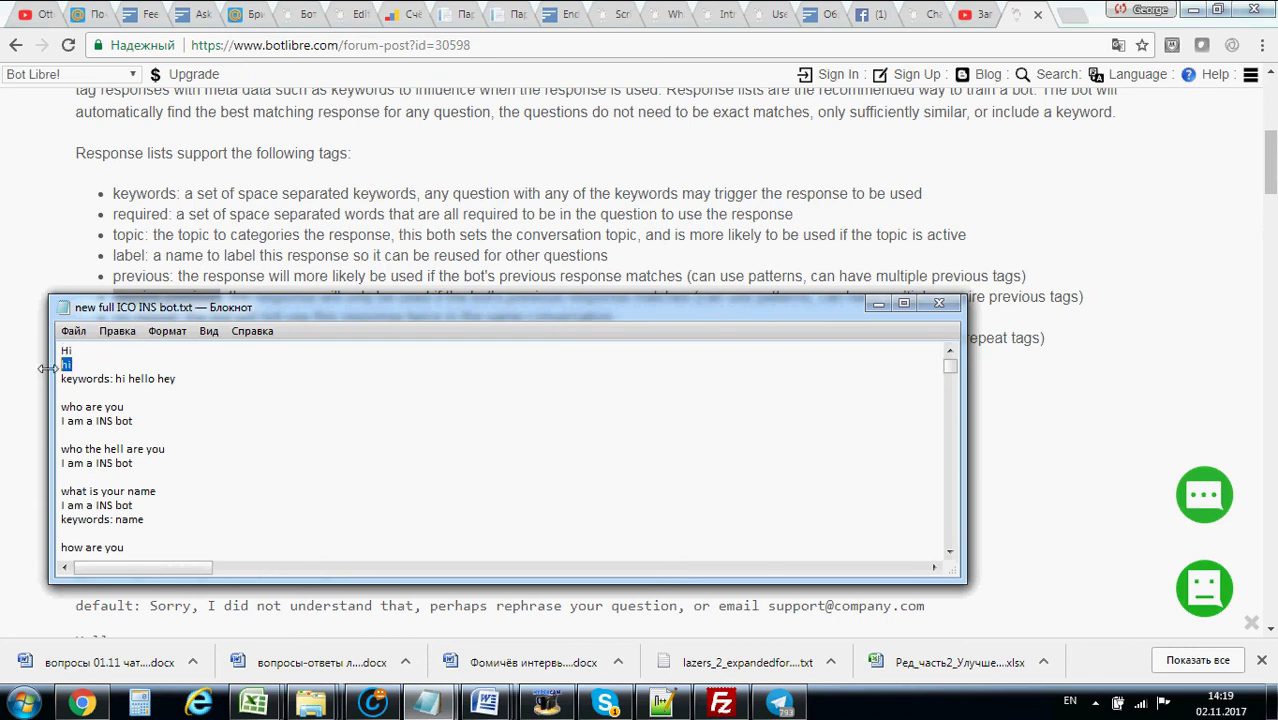
Add "whatsup" to the keywords line of the first "Hi" entry and highlight that entry's response and keywords
left_click(116, 379)
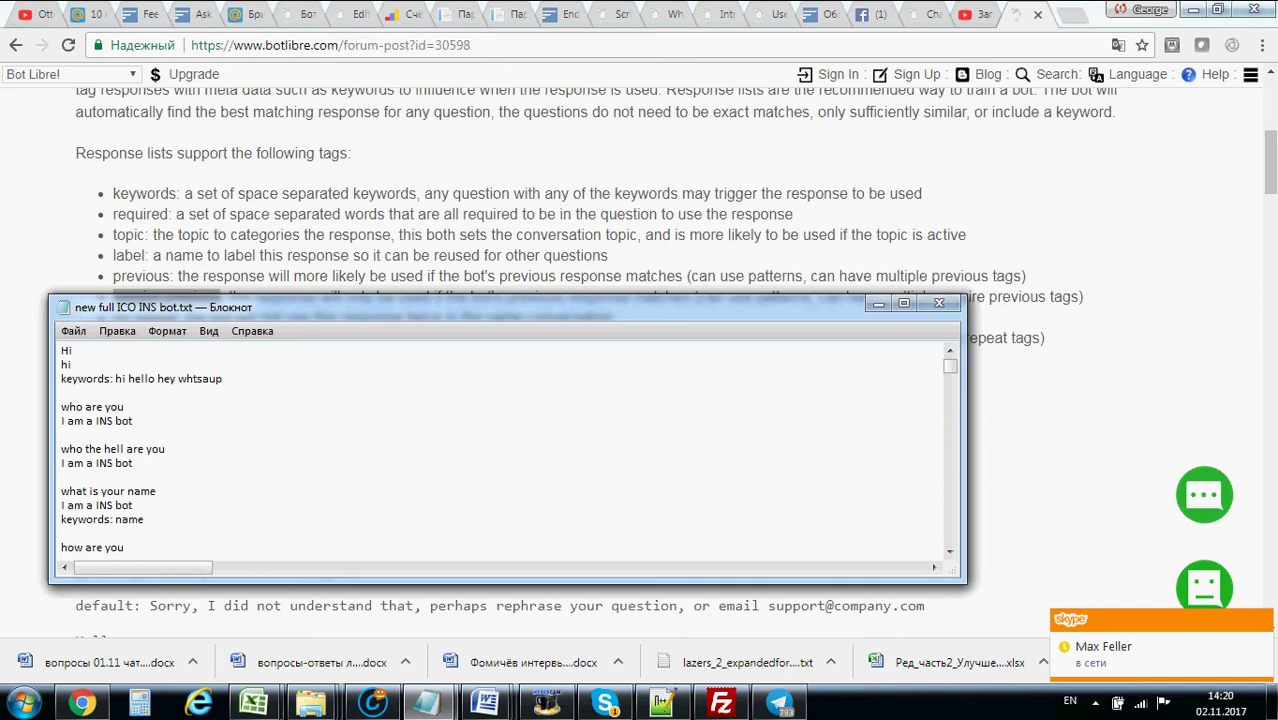
type("a")
key("BackSpace")
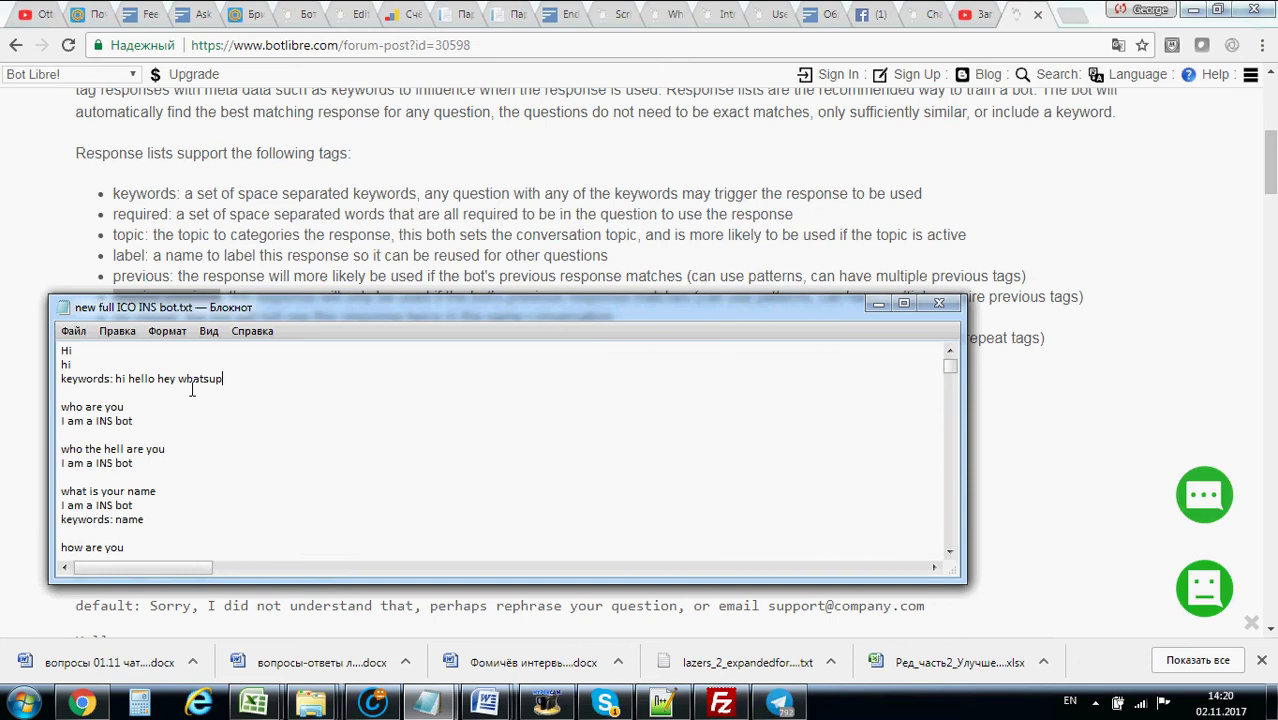
key("shift+Up")
key("shift+Up")
key("shift+Up")
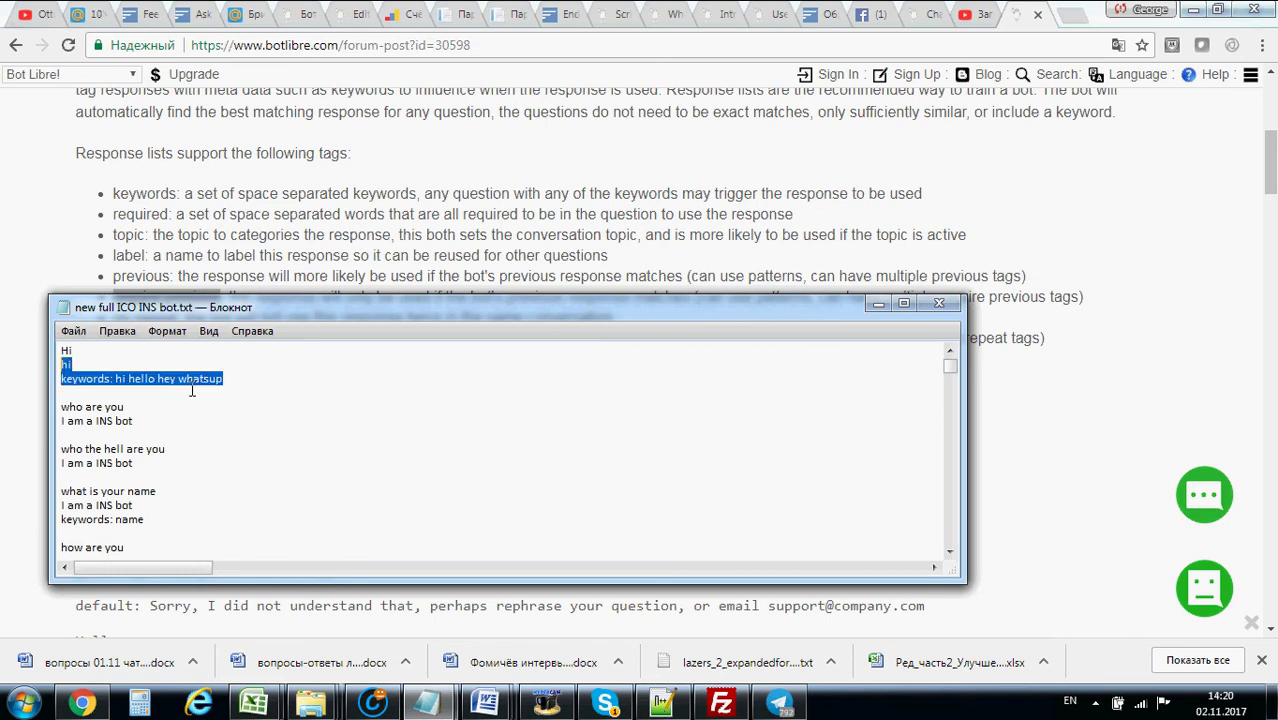
Add the question "what is going on" with the response "hi there" below the "Hi" entry and highlight the new pair
key("Down")
key("Down")
key("Down")
key("Return")
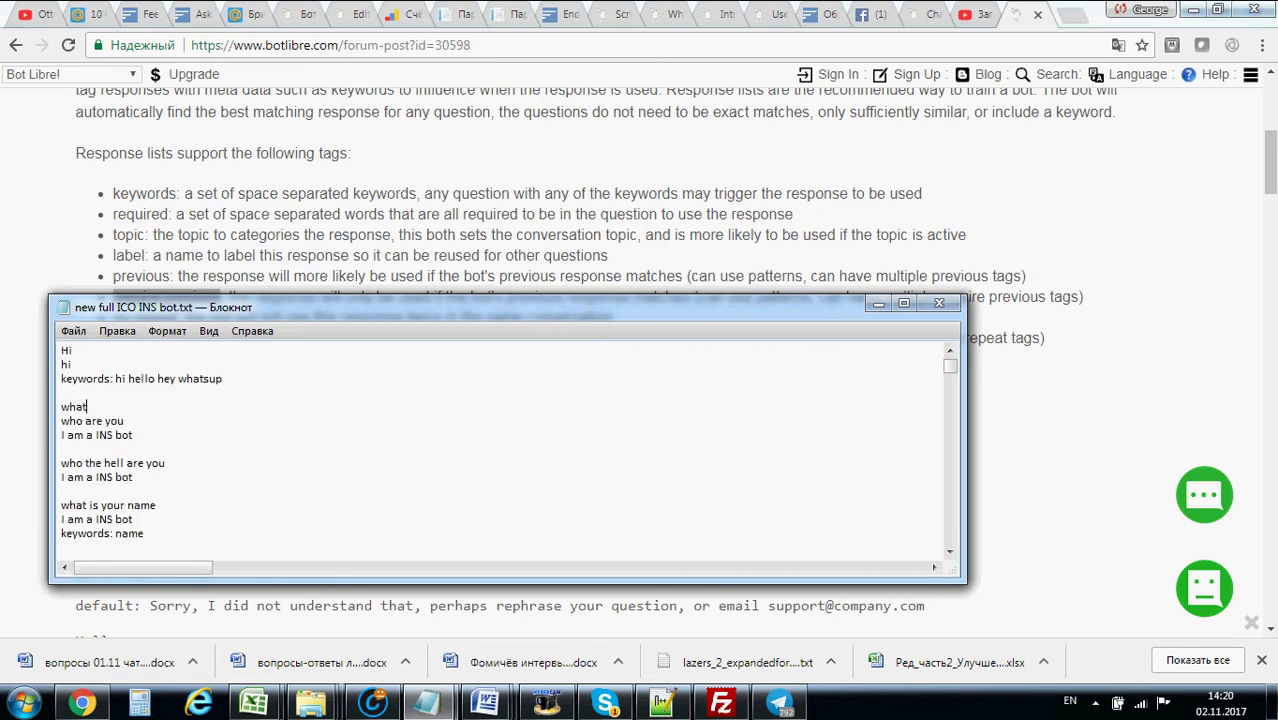
type("what is going on")
key("Return")
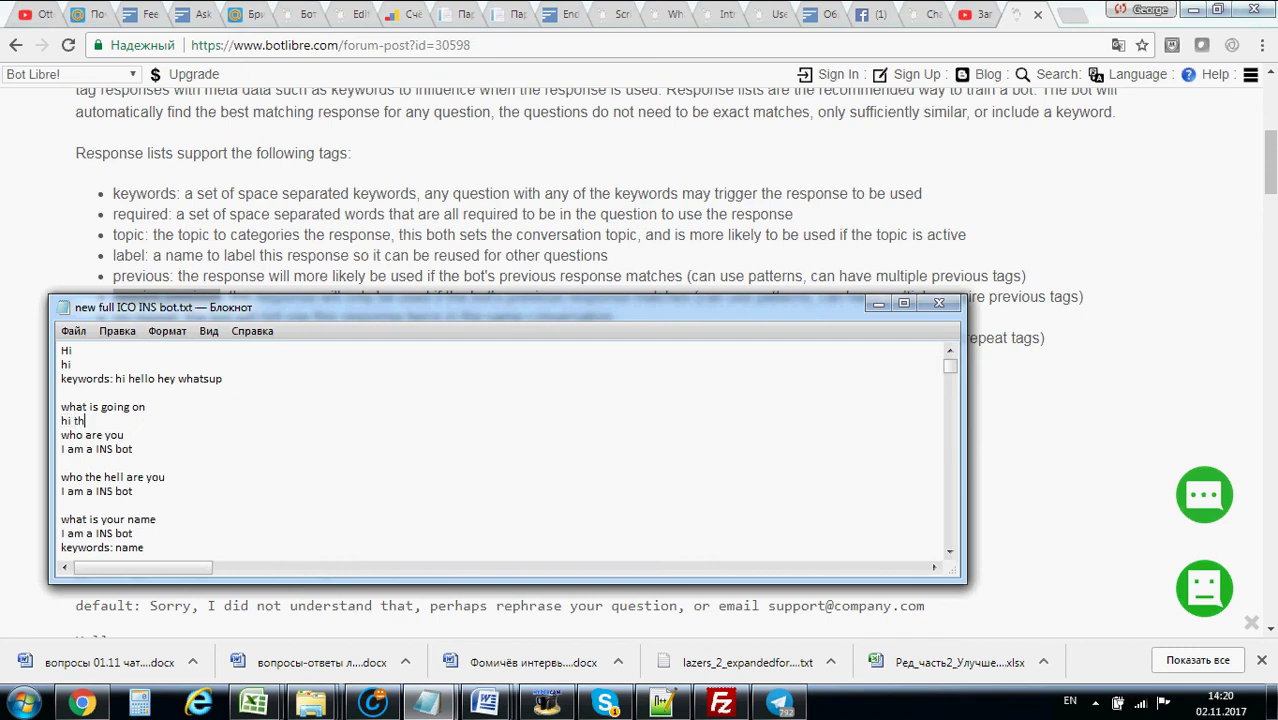
type("hi there")
key("Return")
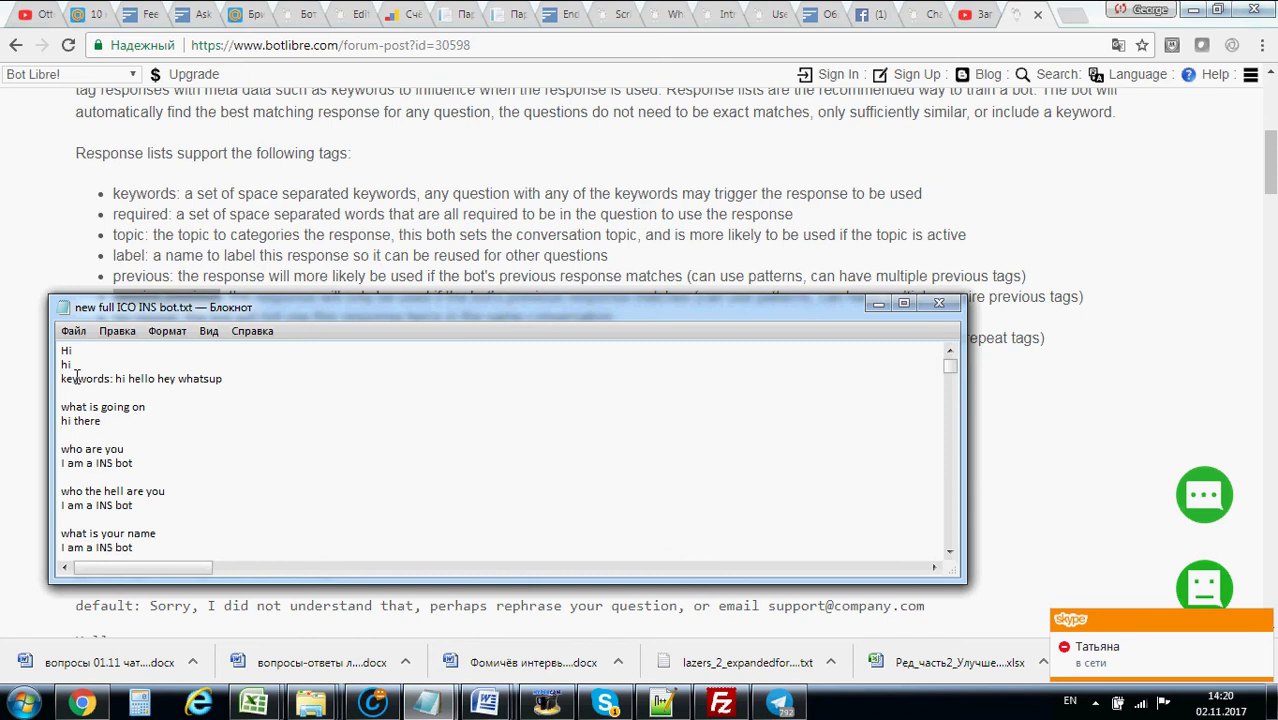
left_click_drag(96, 379, 113, 383)
left_click_drag(91, 421, 61, 407)
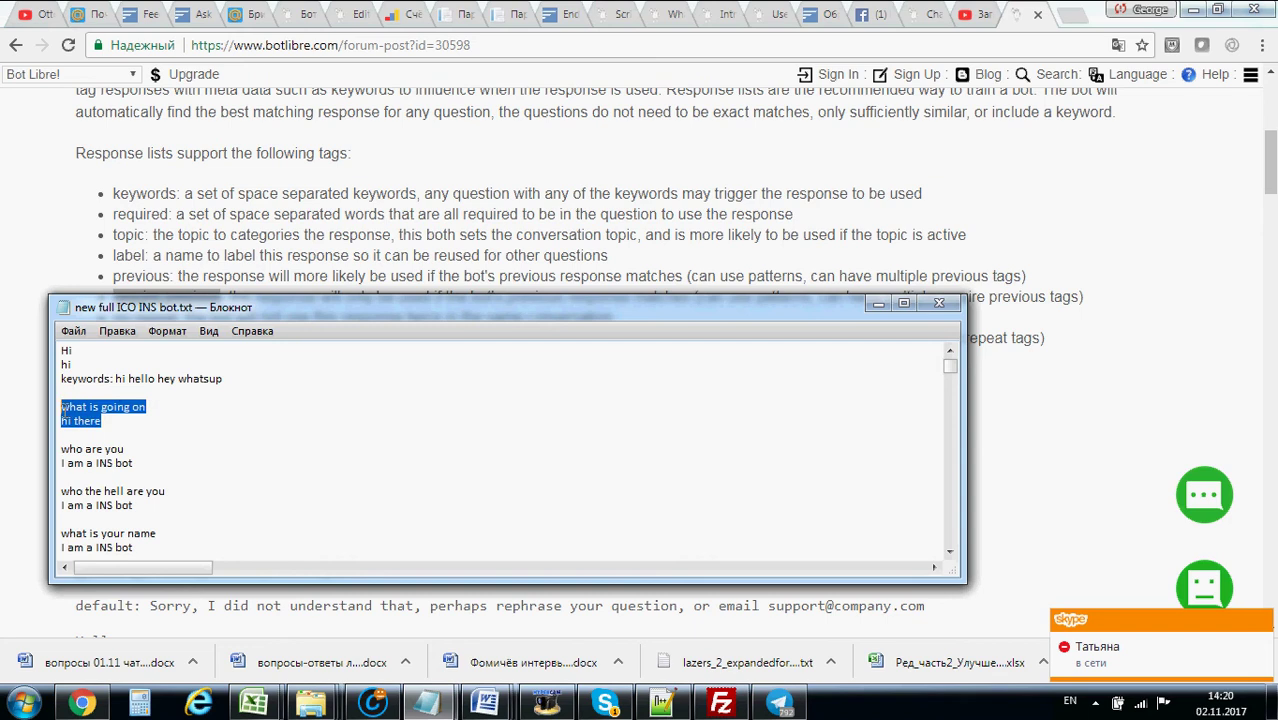
left_click(107, 421)
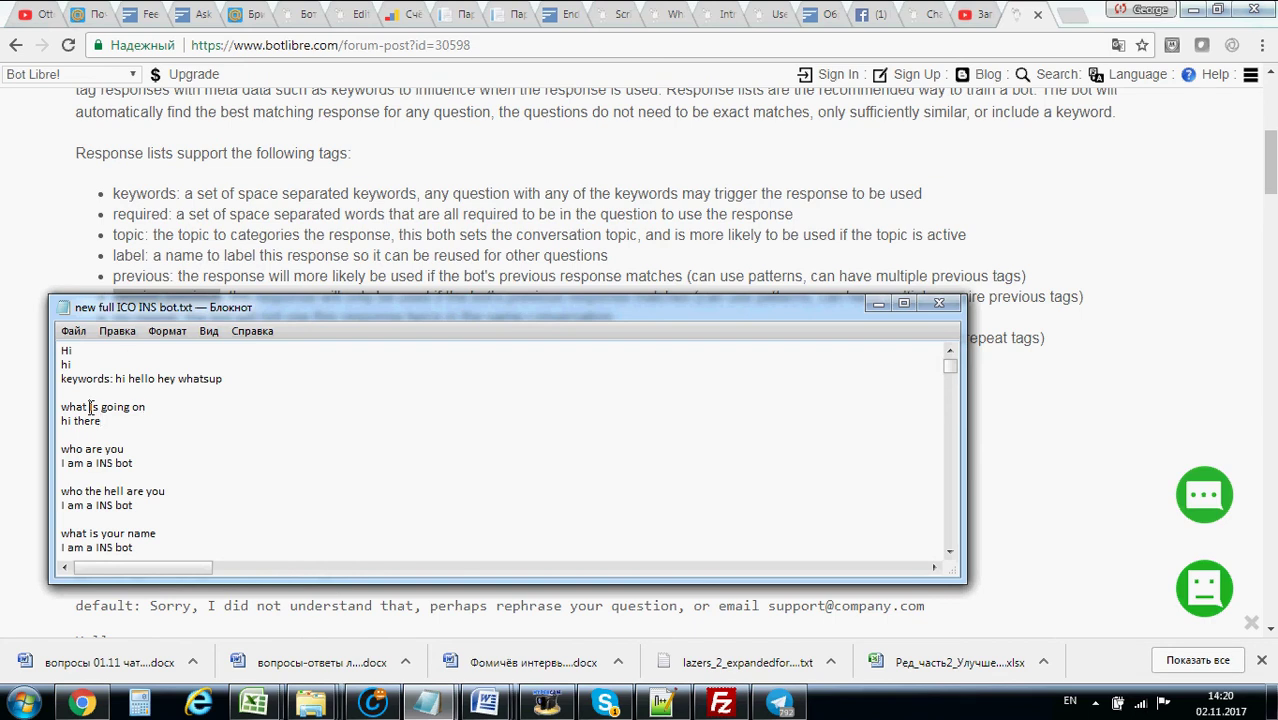
Add the line "required: what" under the "hi there" response and highlight the question and the required word
left_click_drag(90, 407, 62, 407)
left_click(113, 421)
key("Return")
type("req")
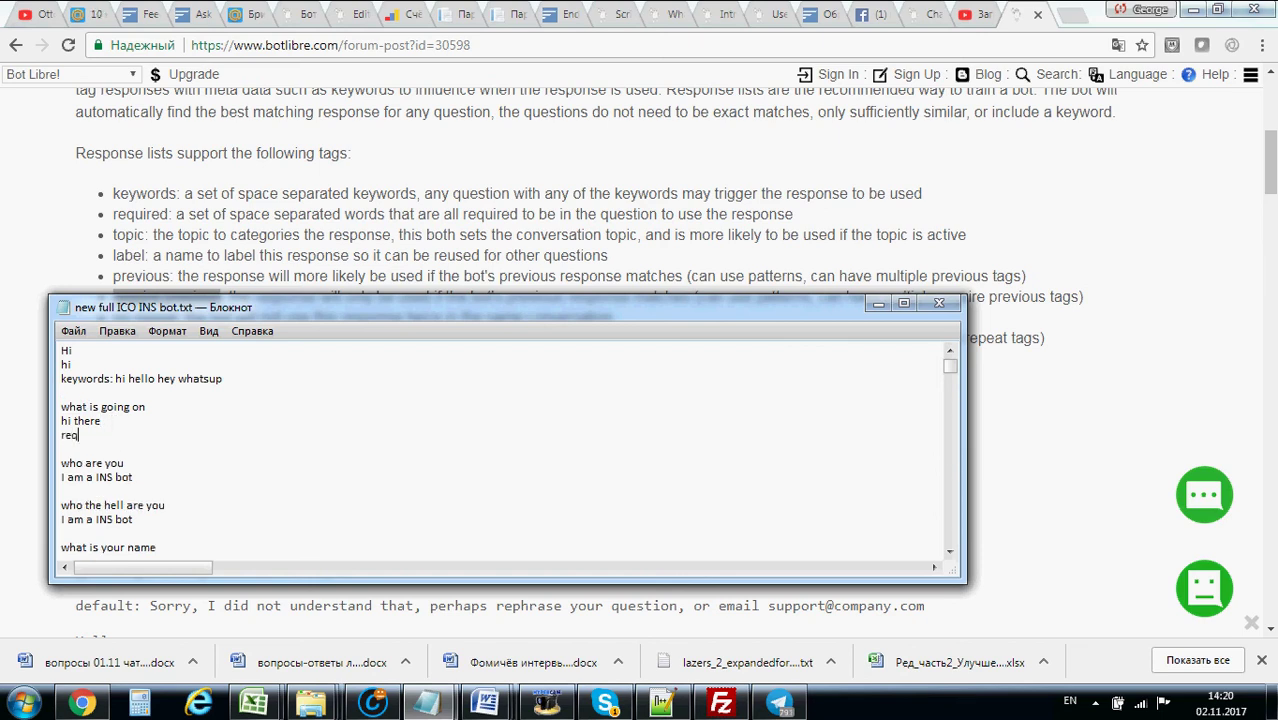
type("uired: what")
left_click_drag(61, 407, 151, 405)
double_click(128, 436)
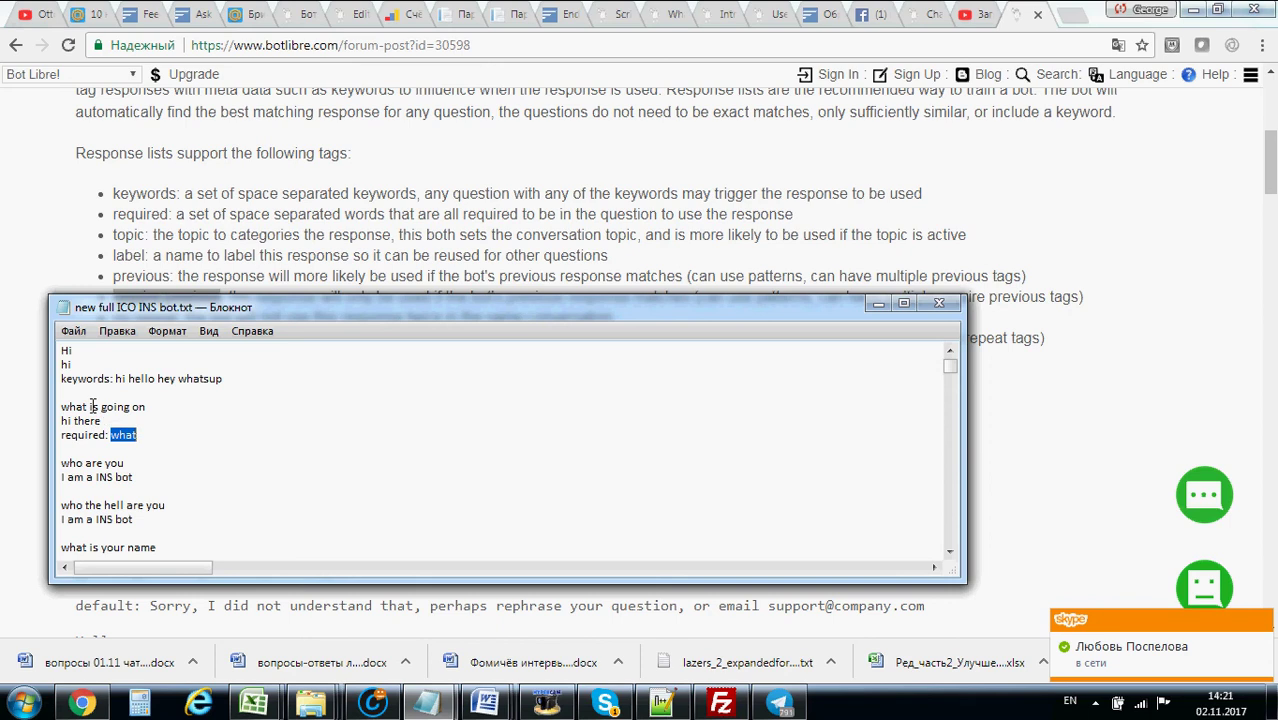
Highlight "is going on" in the question and add a keywords line with "going up" below the required line
left_click_drag(90, 407, 157, 411)
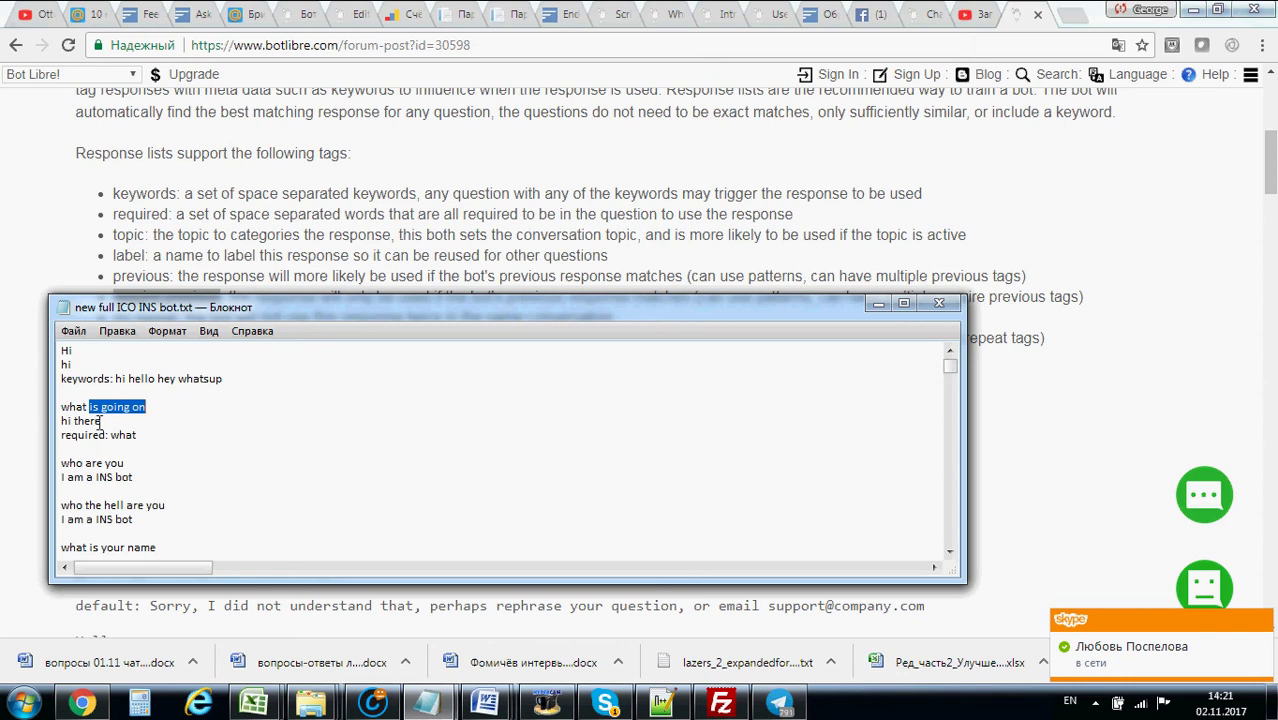
left_click(124, 431)
double_click(124, 433)
left_click(156, 438)
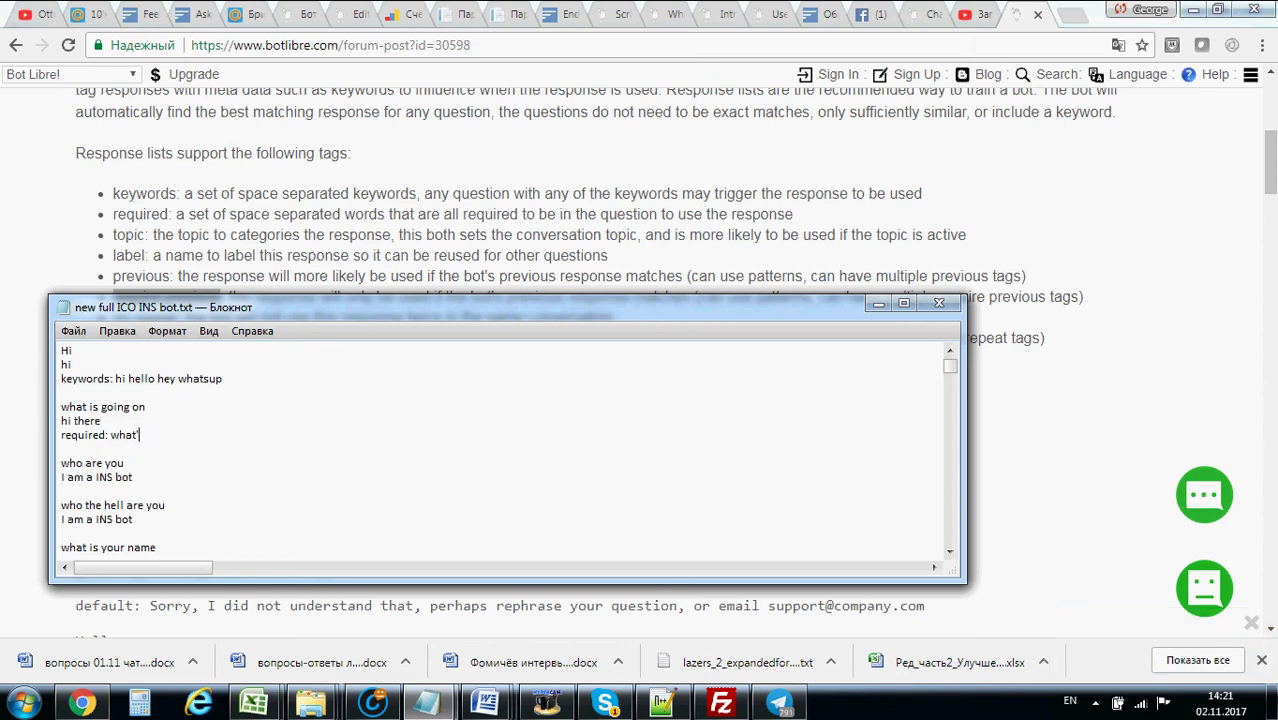
key("Return")
type("keyw")
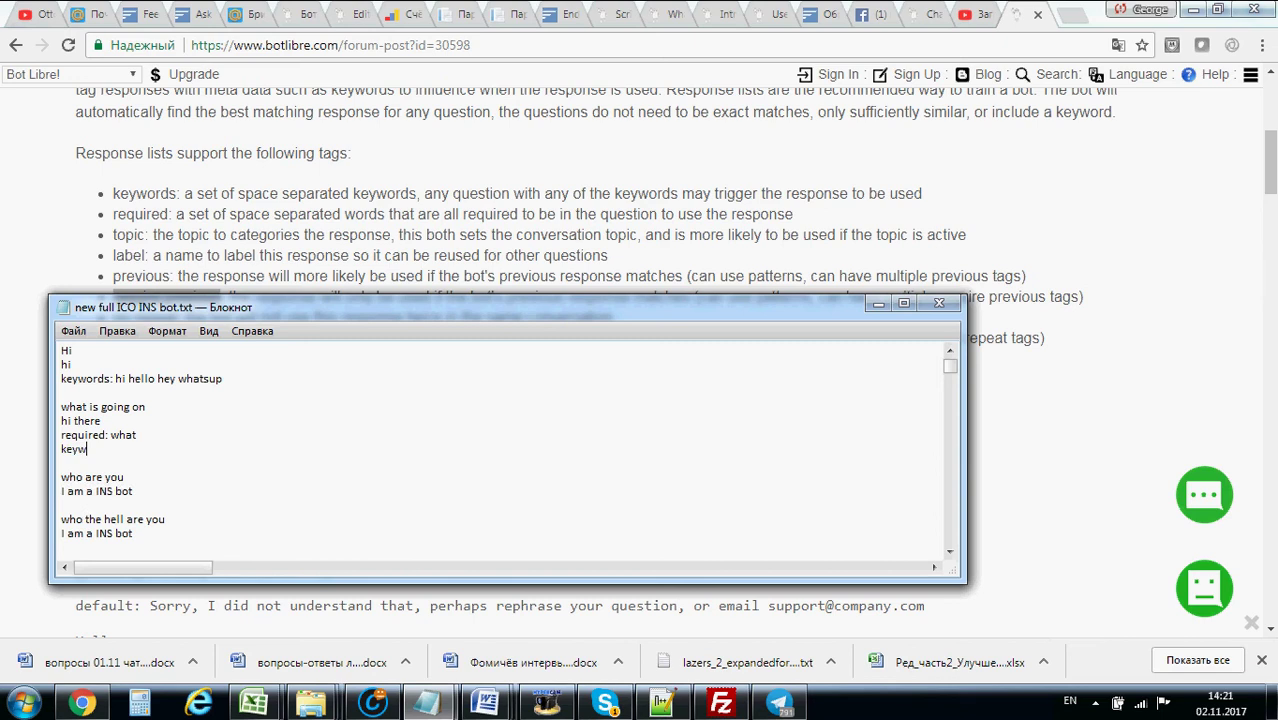
type("ords: going")
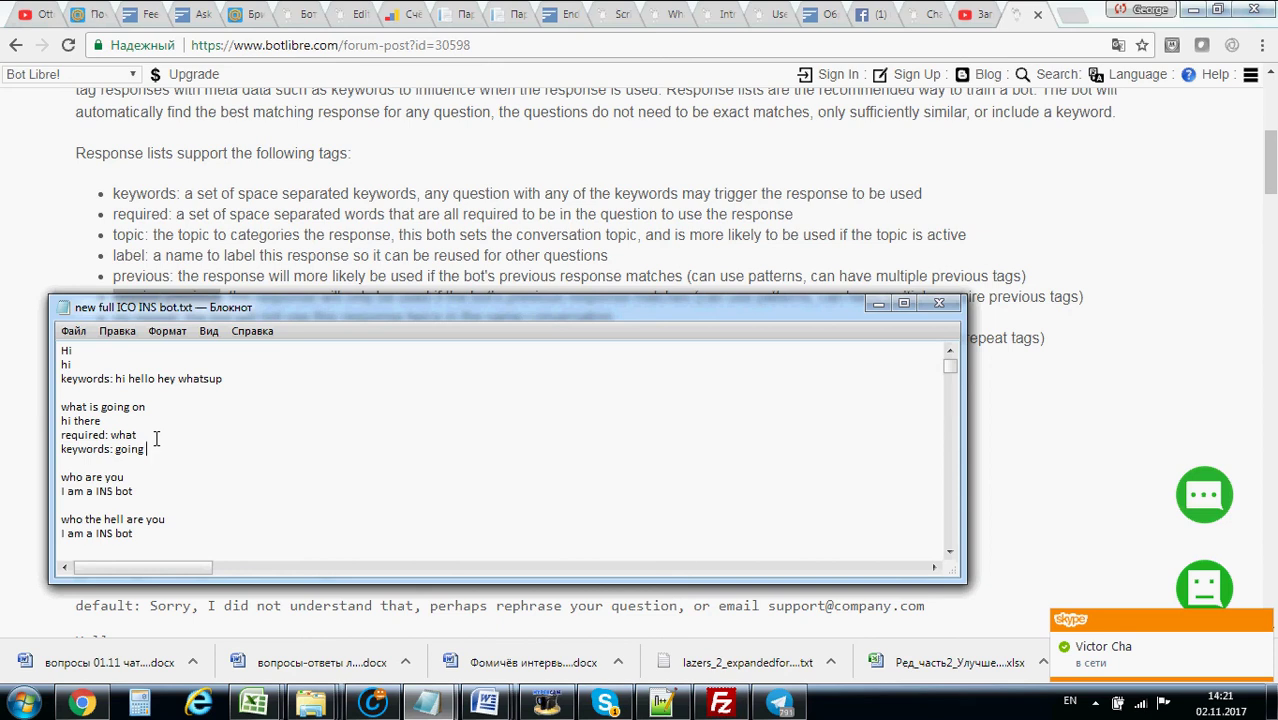
type("uo")
key("BackSpace")
type("p")
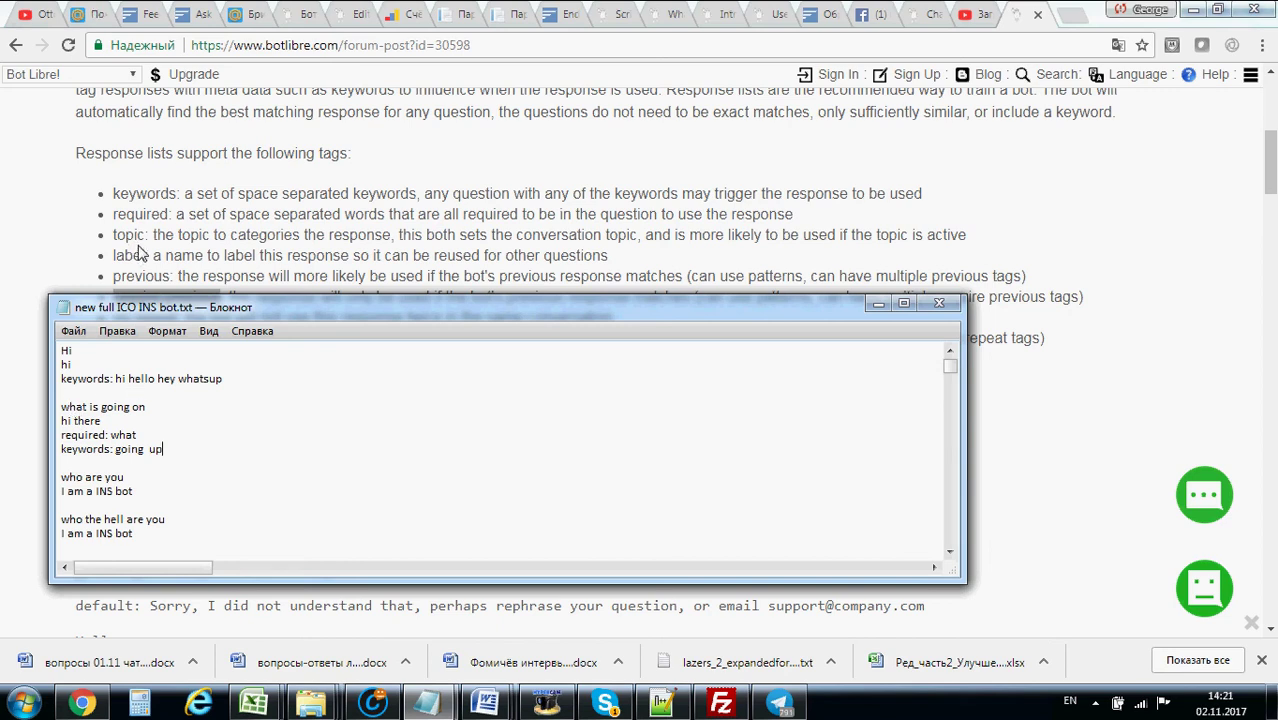
Highlight the previous tag in the forum post's tag list, then return to new full ICO INS bot.txt in Notepad
left_click(186, 263)
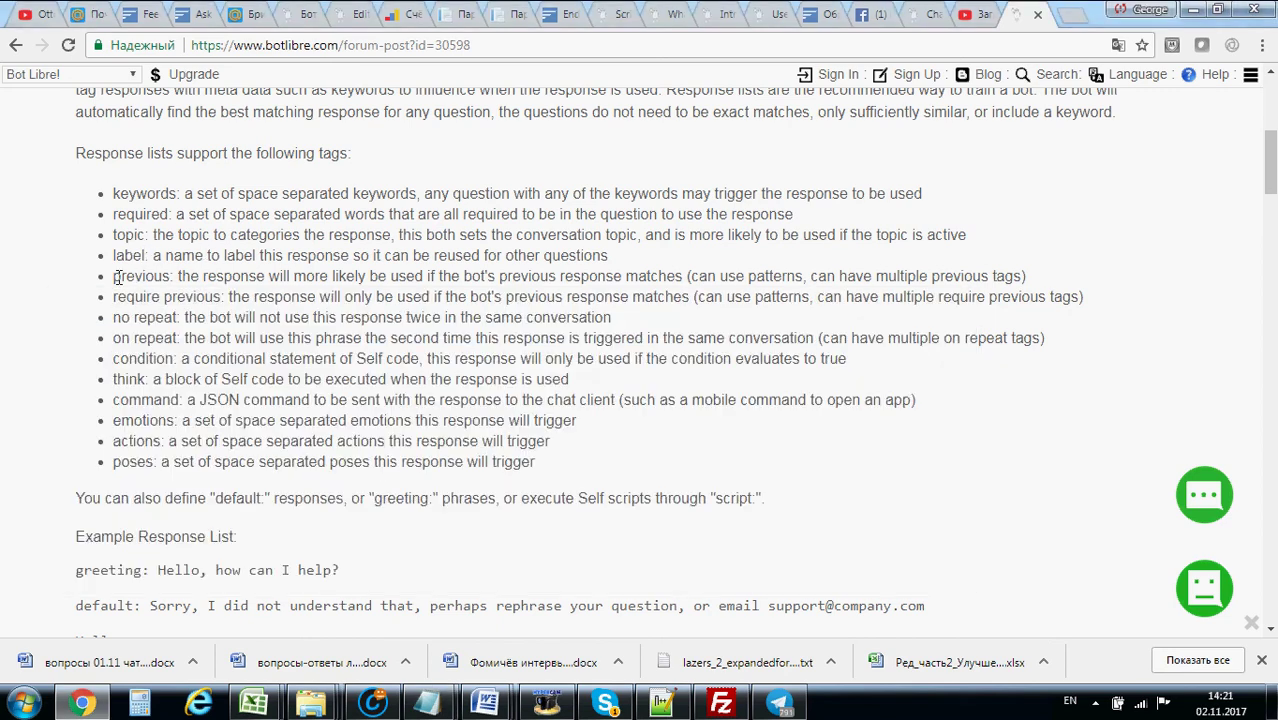
left_click_drag(113, 277, 180, 277)
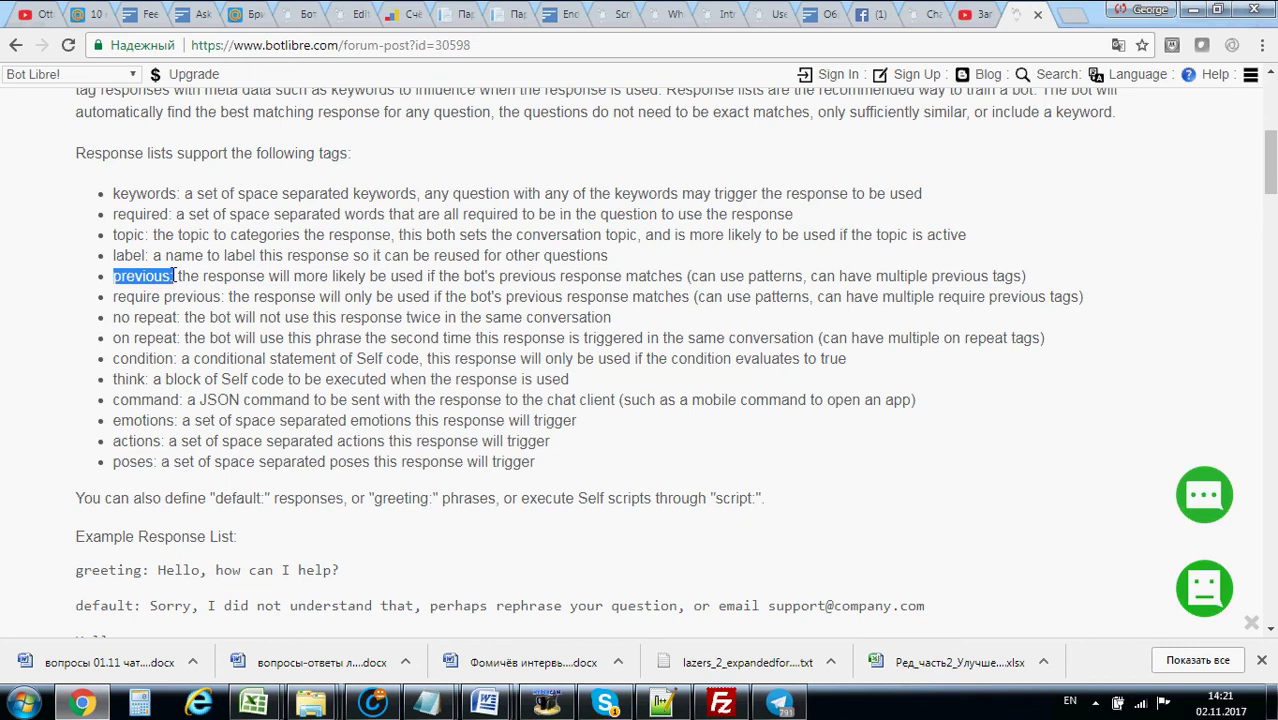
mouse_move(430, 703)
left_click(545, 622)
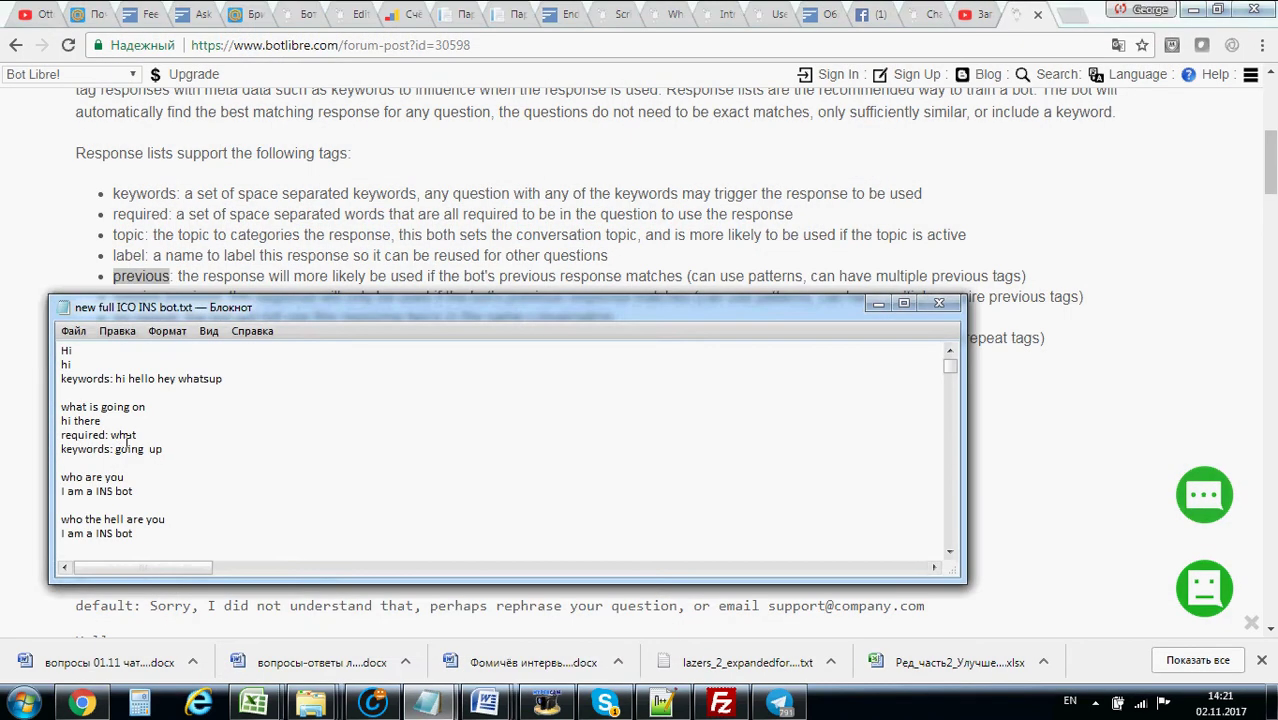
Add the question "good, i am happy to hear that" with the response "good to hear" below the "how are you" entry
scroll(128, 400, "down", 1)
scroll(130, 400, "up", 1)
scroll(152, 484, "down", 2)
scroll(148, 474, "down", 1)
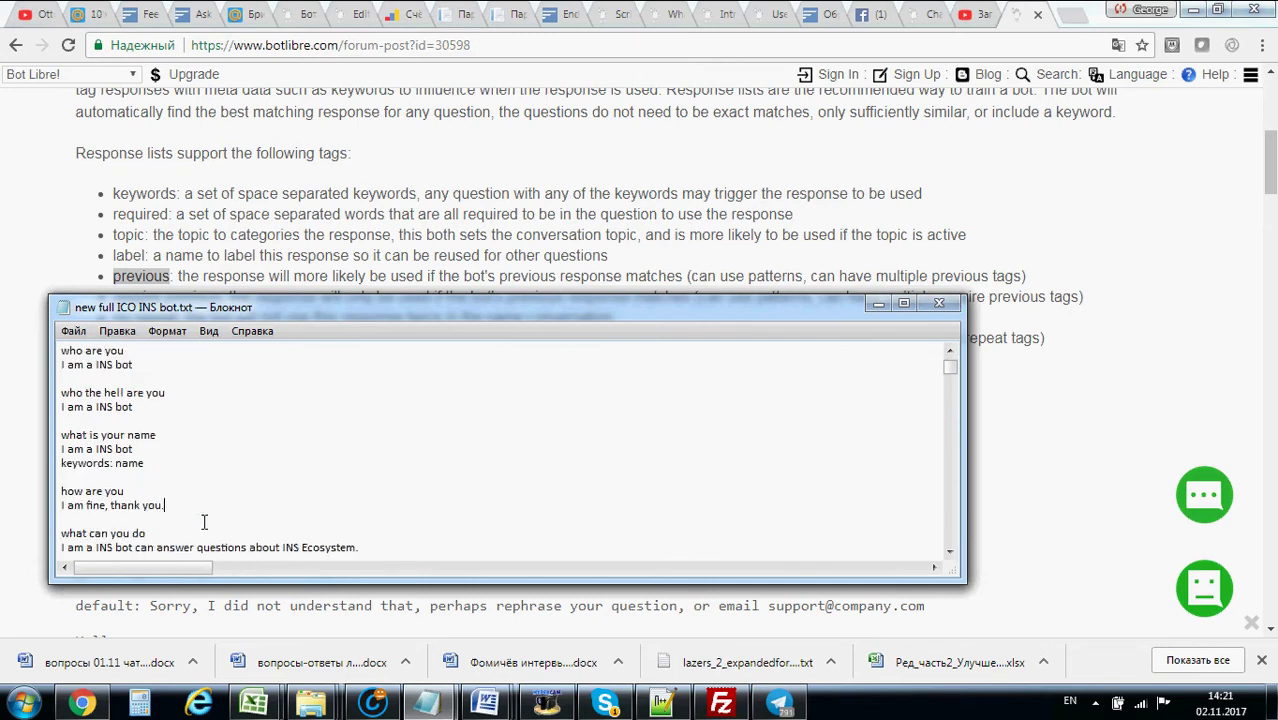
key("shift+Home")
key("BackSpace")
key("BackSpace")
key("shift+Home")
key("BackSpace")
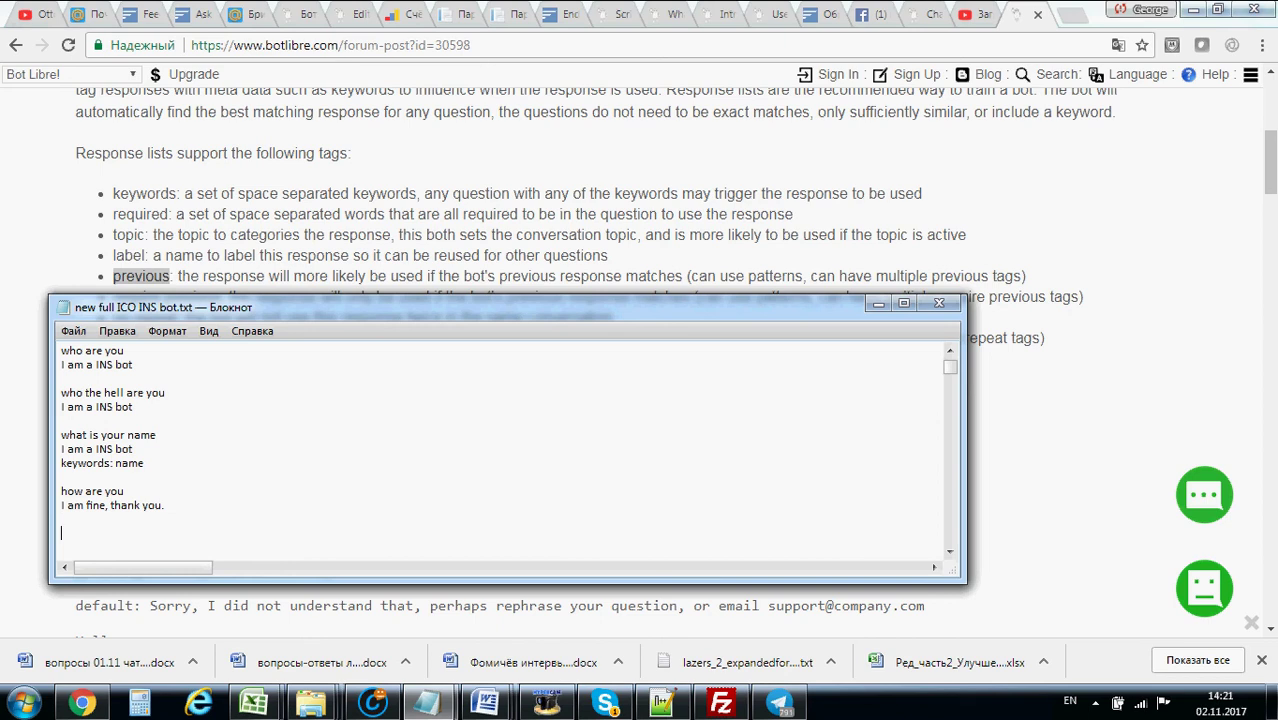
type("good, i am happy to hear ")
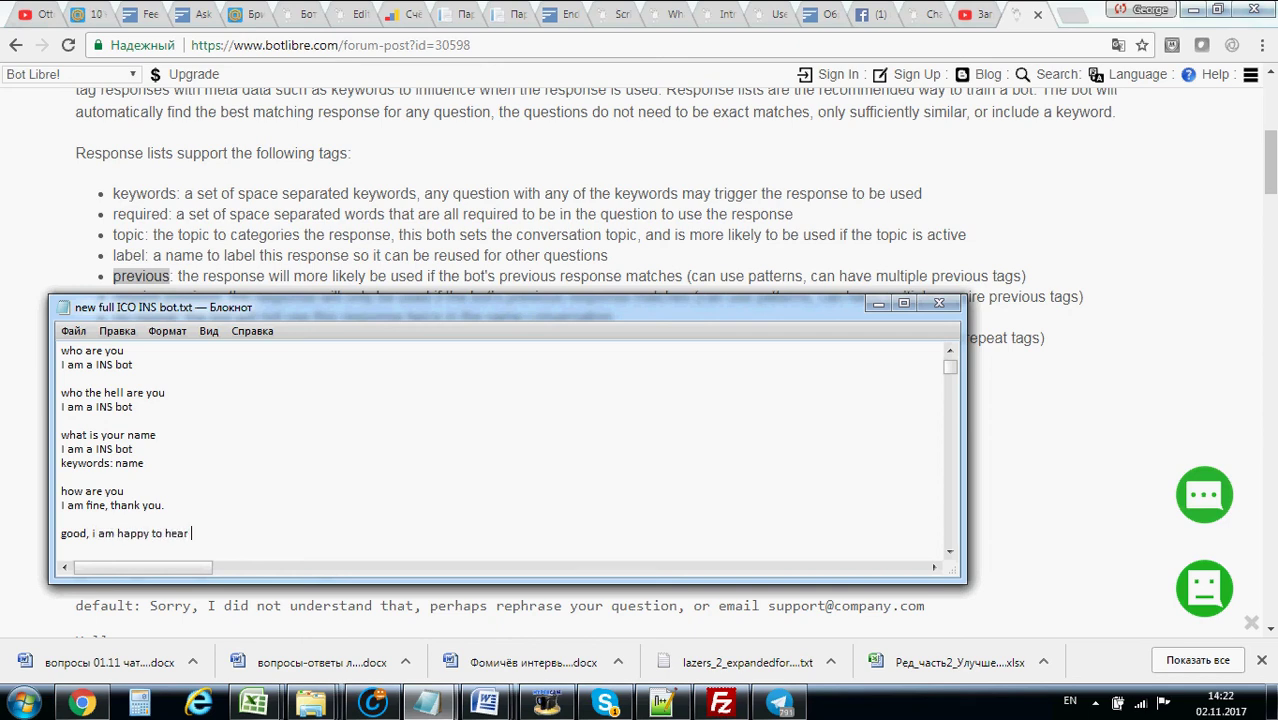
type("that")
key("Return")
key("Up")
type("good to hear")
key("Return")
Highlight the "how are you" entry and the "good, i am happy to hear that" entry beneath it to compare them
key("Up")
key("Up")
key("Up")
key("Up")
key("Up")
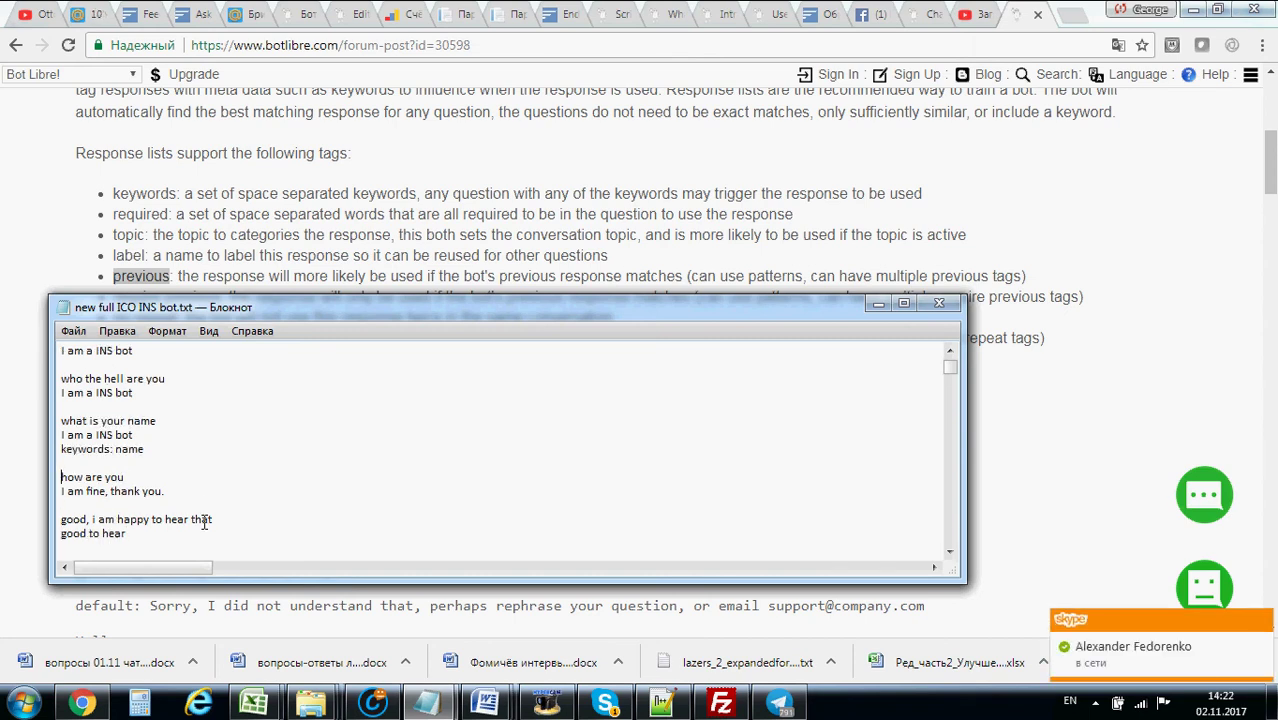
key("shift+Down")
key("shift+Down")
key("shift+Down")
key("shift+Down")
key("shift+Down")
key("Down")
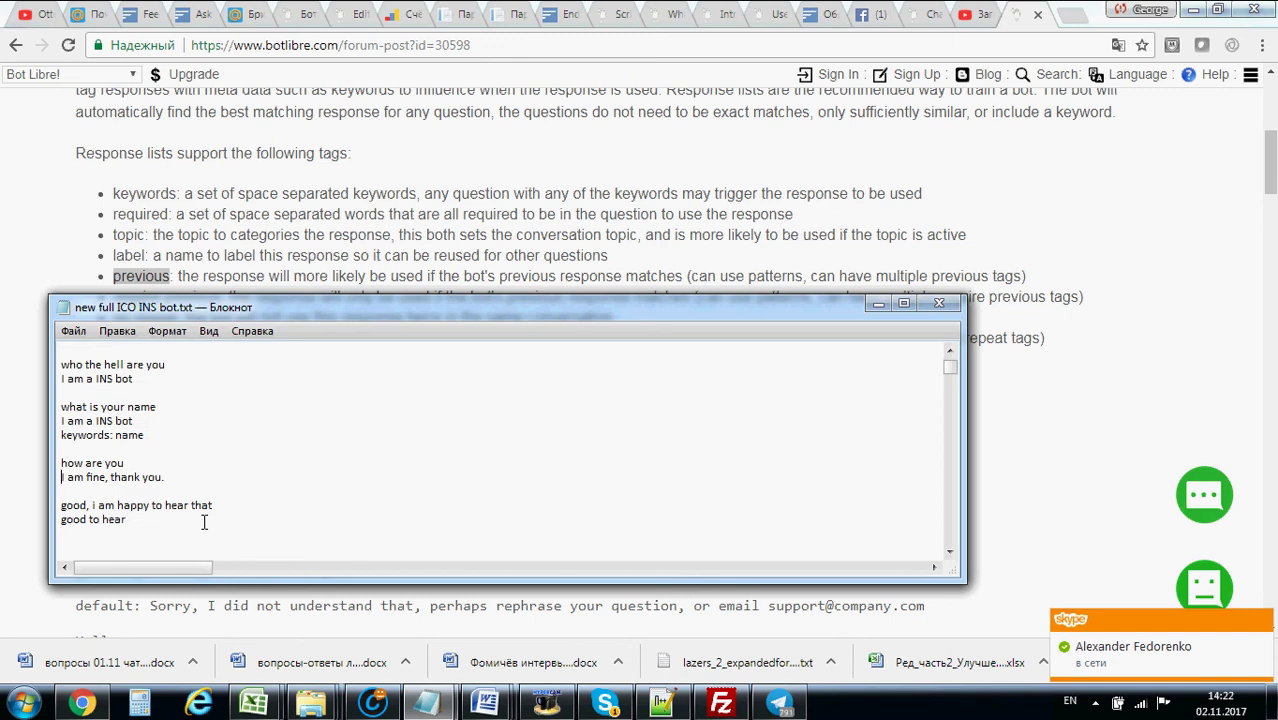
key("Up")
key("shift+Down")
key("shift+Down")
key("shift+Down")
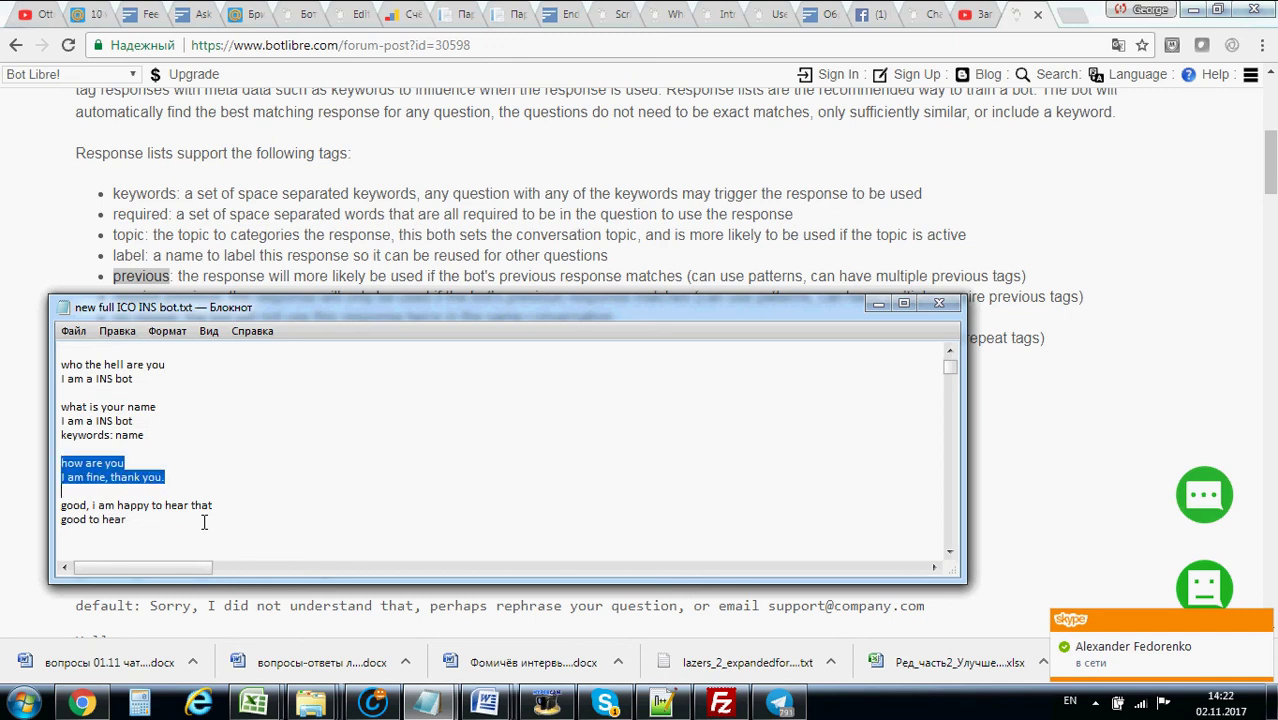
key("Down")
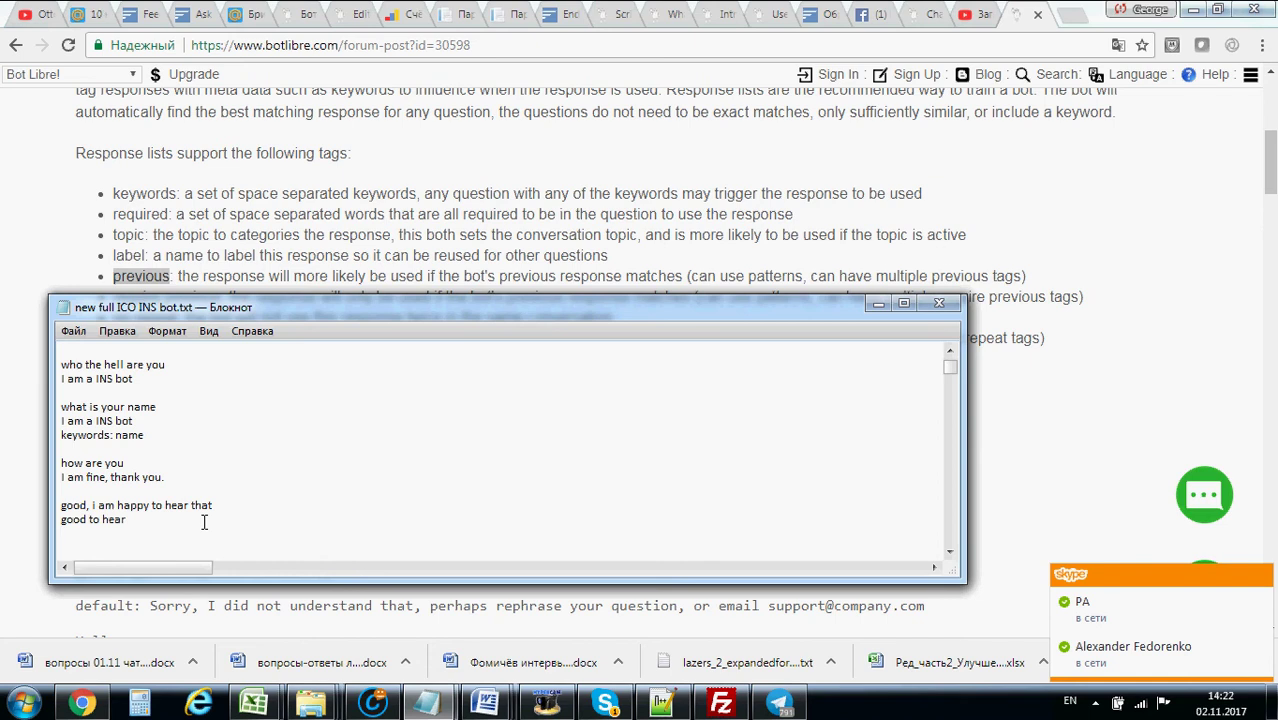
left_click_drag(278, 304, 285, 338)
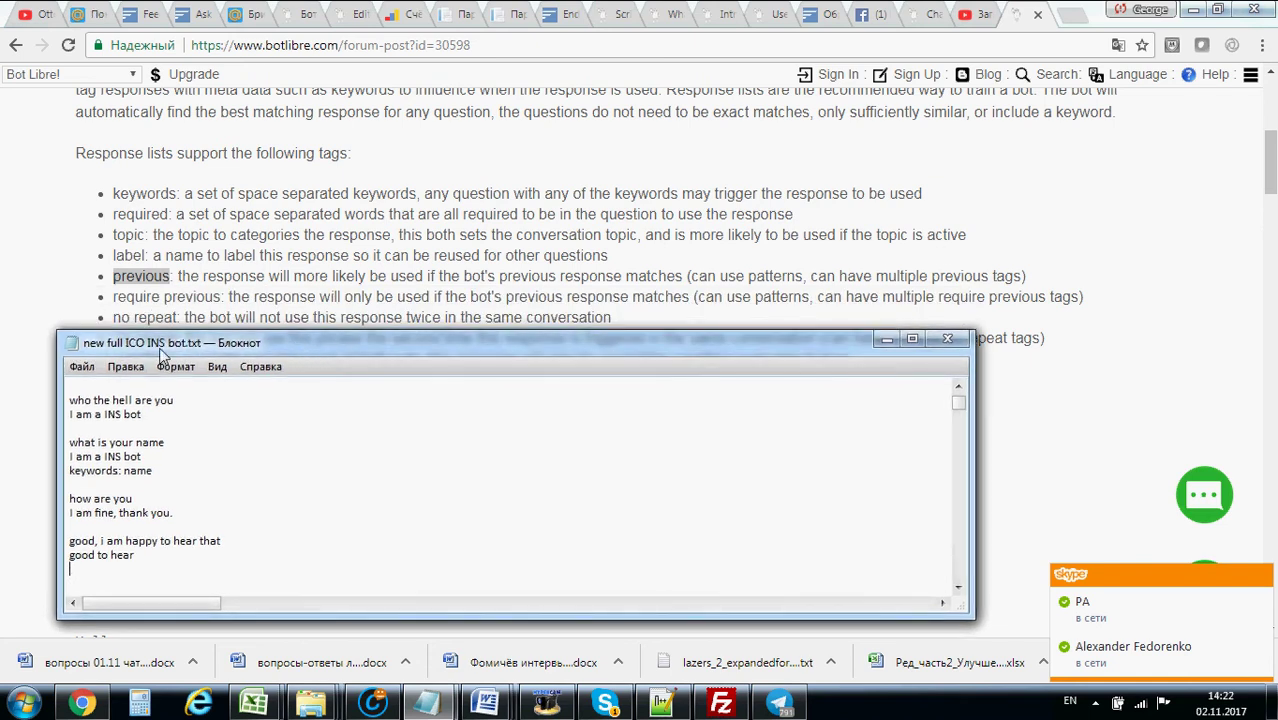
left_click_drag(160, 556, 62, 541)
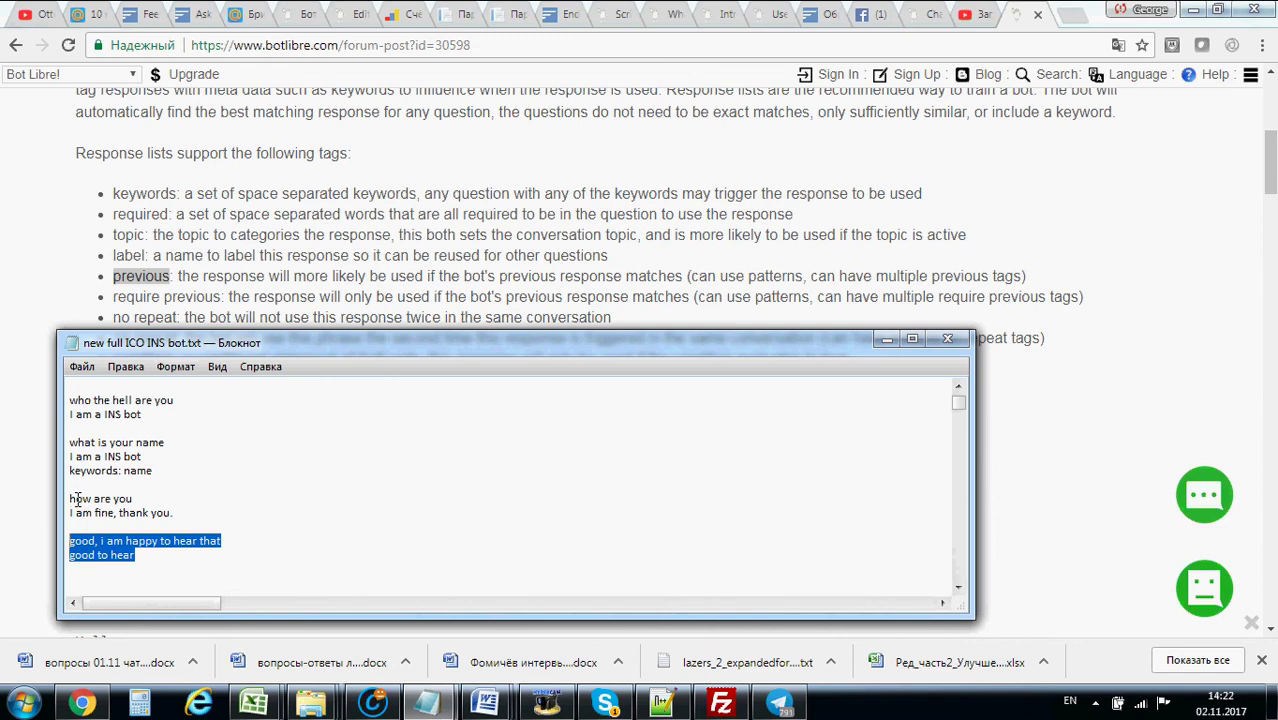
left_click_drag(70, 498, 189, 511)
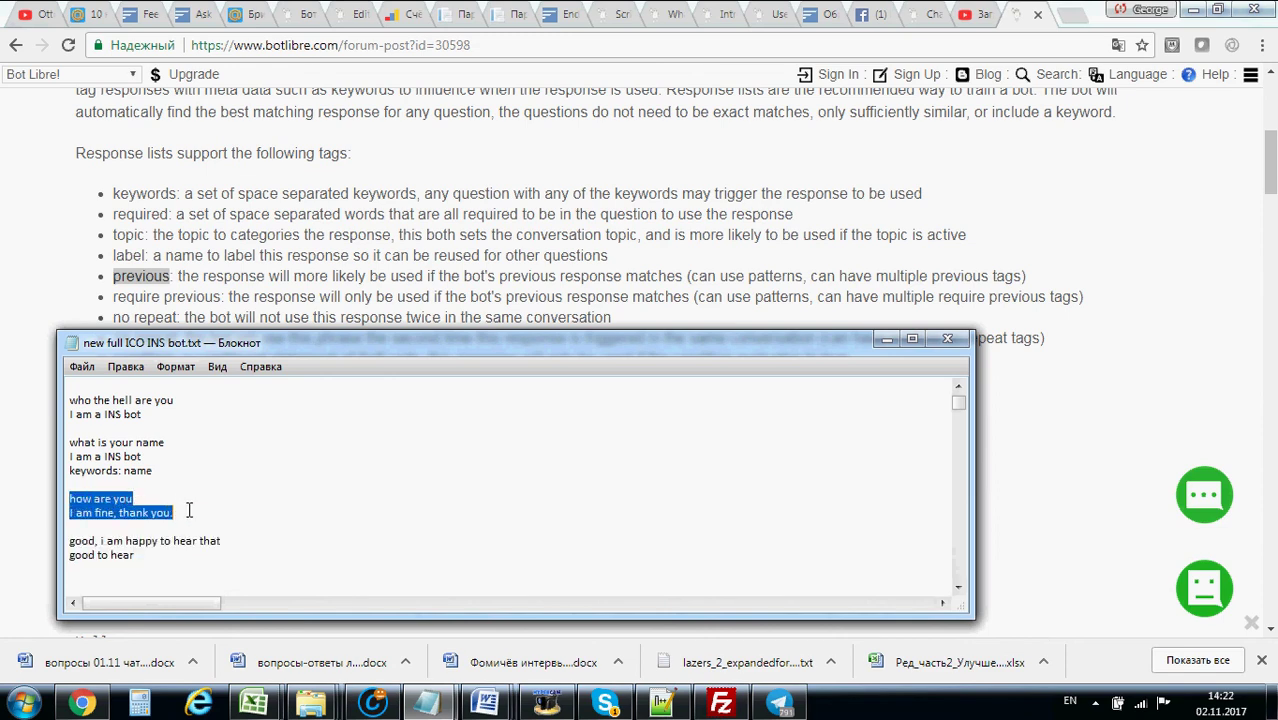
Add "require previous: I am fine, thank you." under the "good to hear" response, copying the text from the "how are you" entry
left_click(150, 568)
type("req")
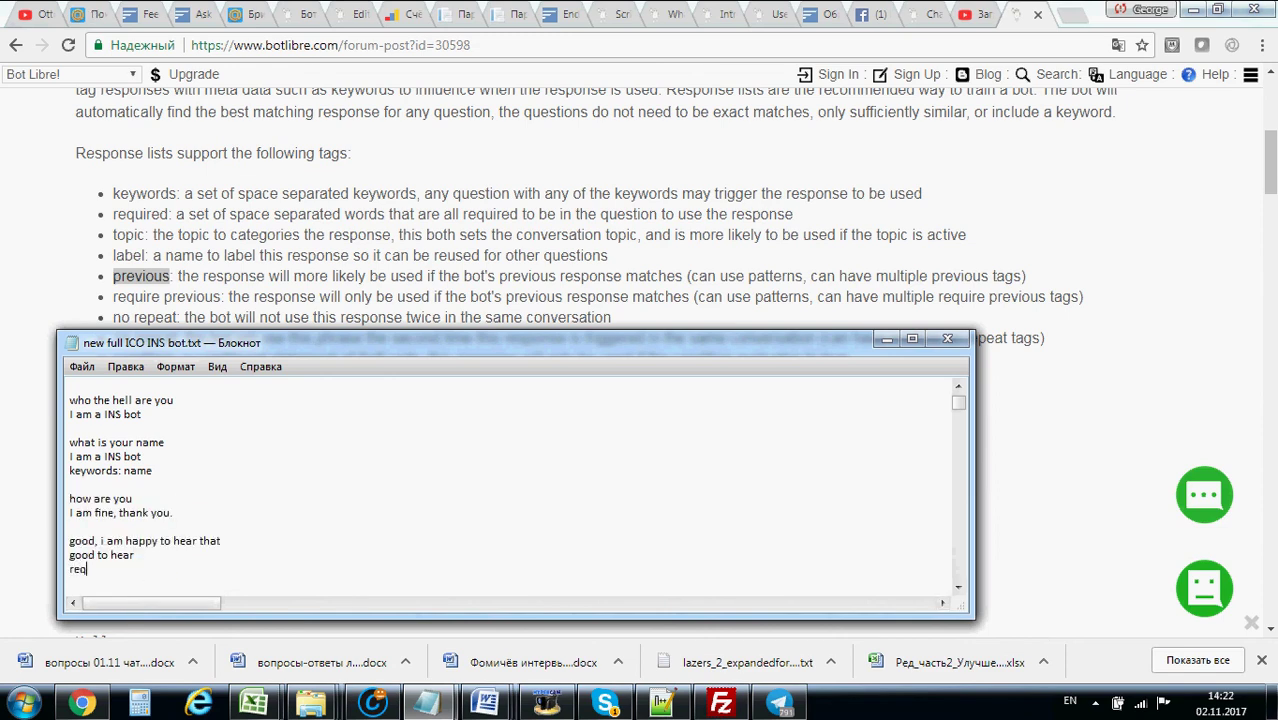
type("uire previous:")
left_click_drag(174, 513, 68, 513)
key("ctrl+c")
left_click(178, 569)
key("ctrl+v")
scroll(321, 557, "down", 1)
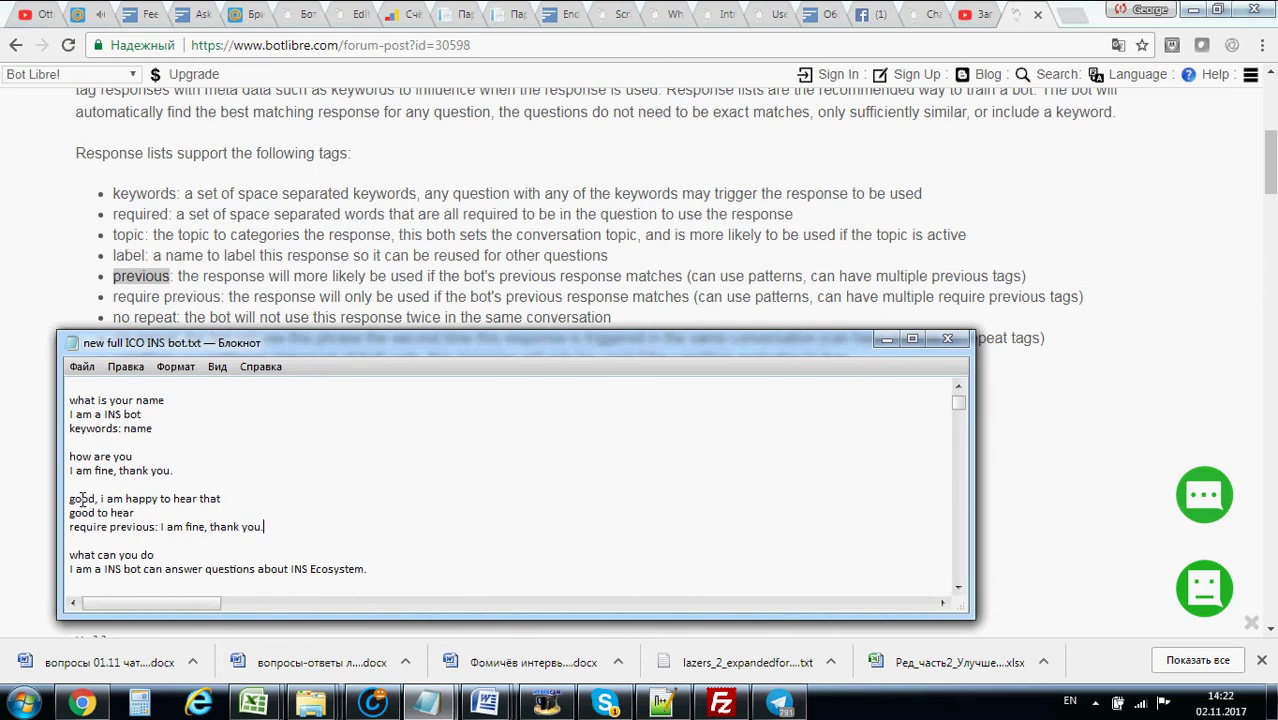
Highlight the start of the "good, i am happy to hear that" question and the required previous response, and save the text file
left_click_drag(71, 498, 124, 499)
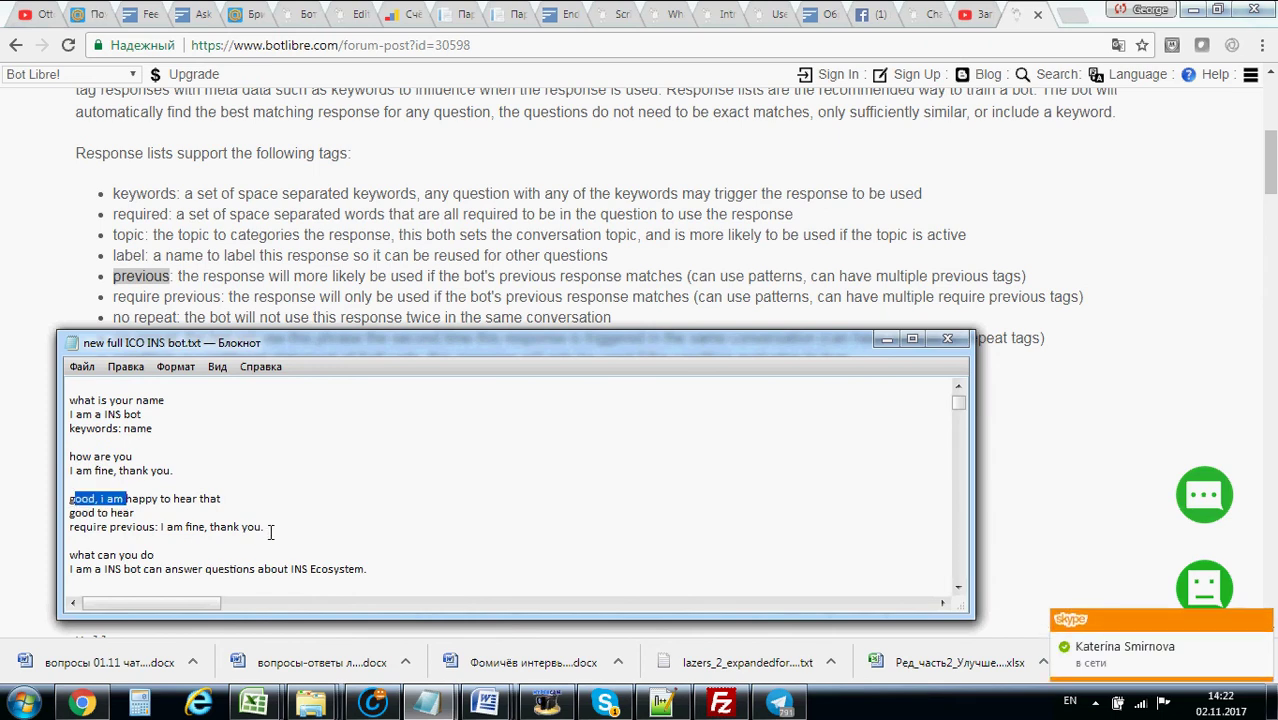
left_click_drag(264, 527, 158, 528)
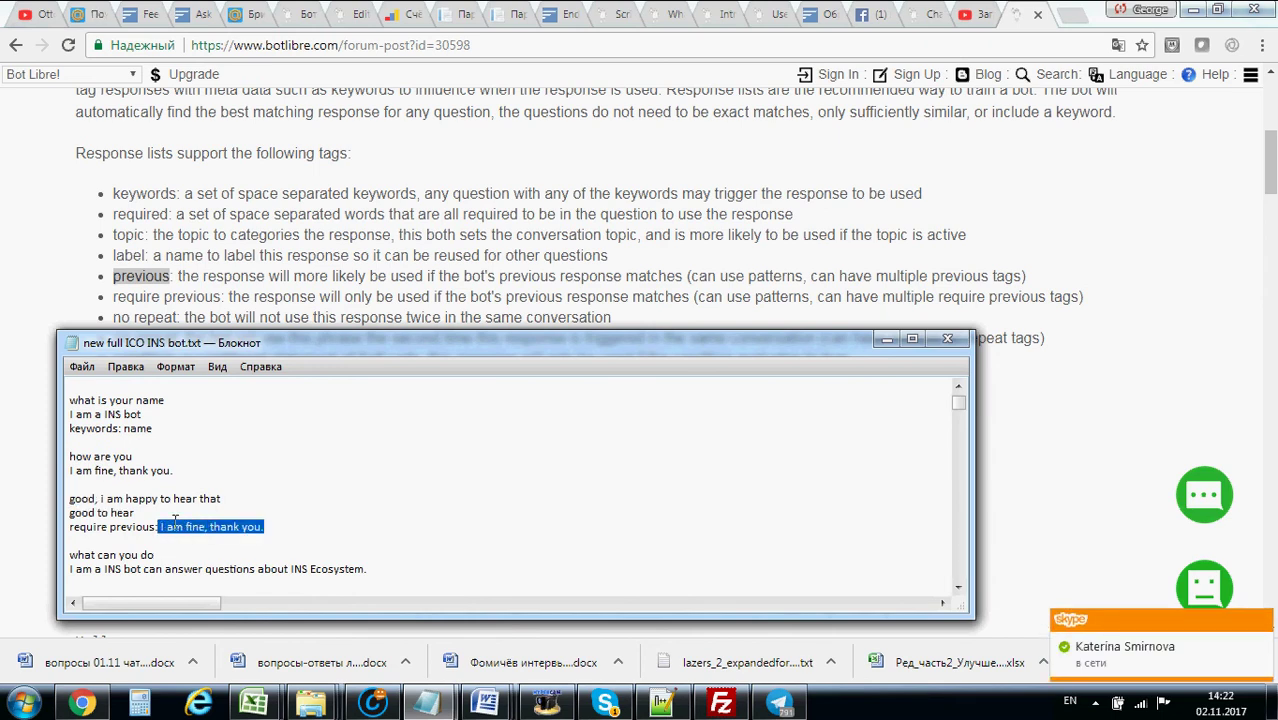
left_click(82, 366)
left_click(117, 432)
Return to the forum post and highlight the keywords and topic tags in its list of supported tags
left_click(124, 196)
double_click(124, 196)
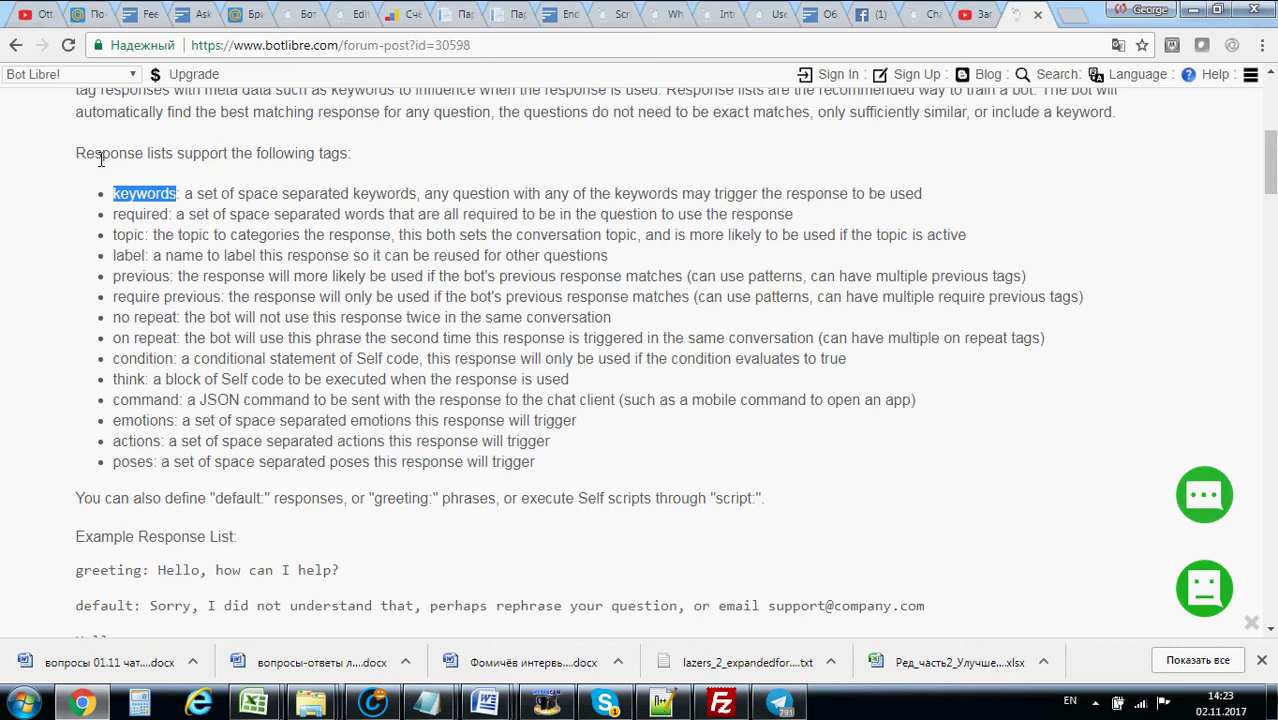
left_click(148, 240)
left_click_drag(148, 240, 116, 240)
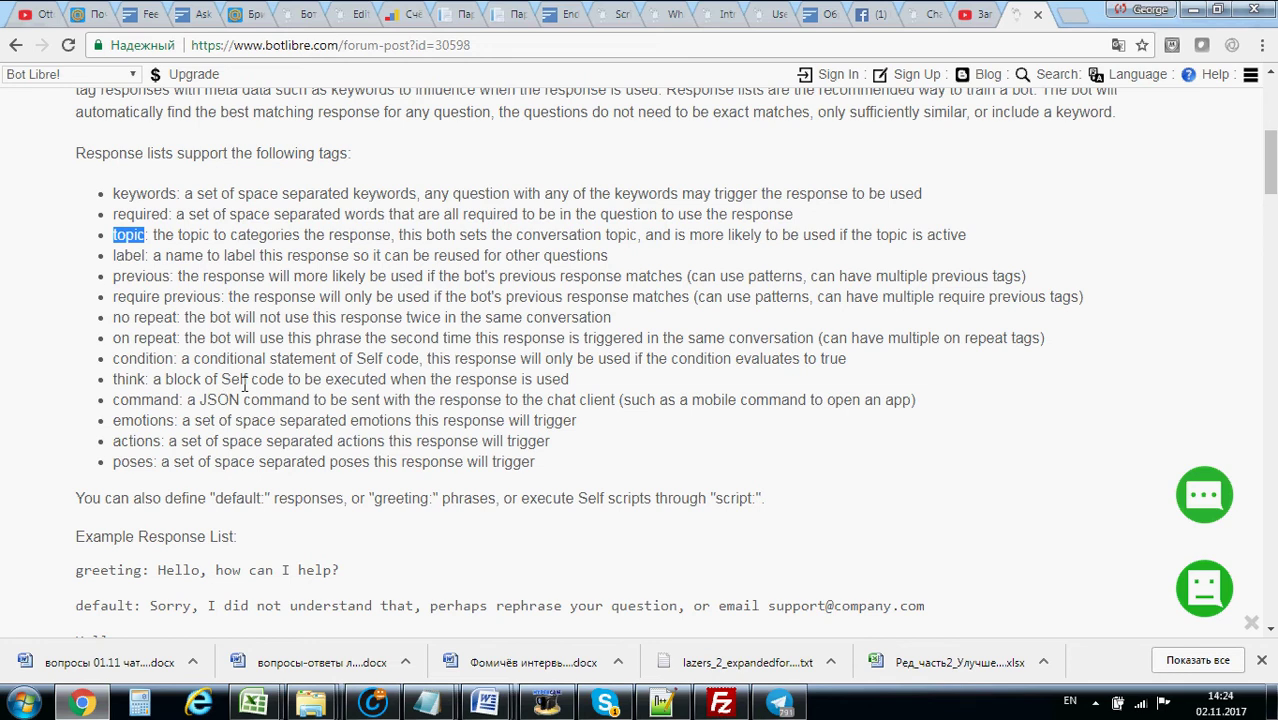
Examine the Example Response List in the post, from the greeting through the "How are you?" responses, down to the CSV List section
scroll(250, 378, "down", 2)
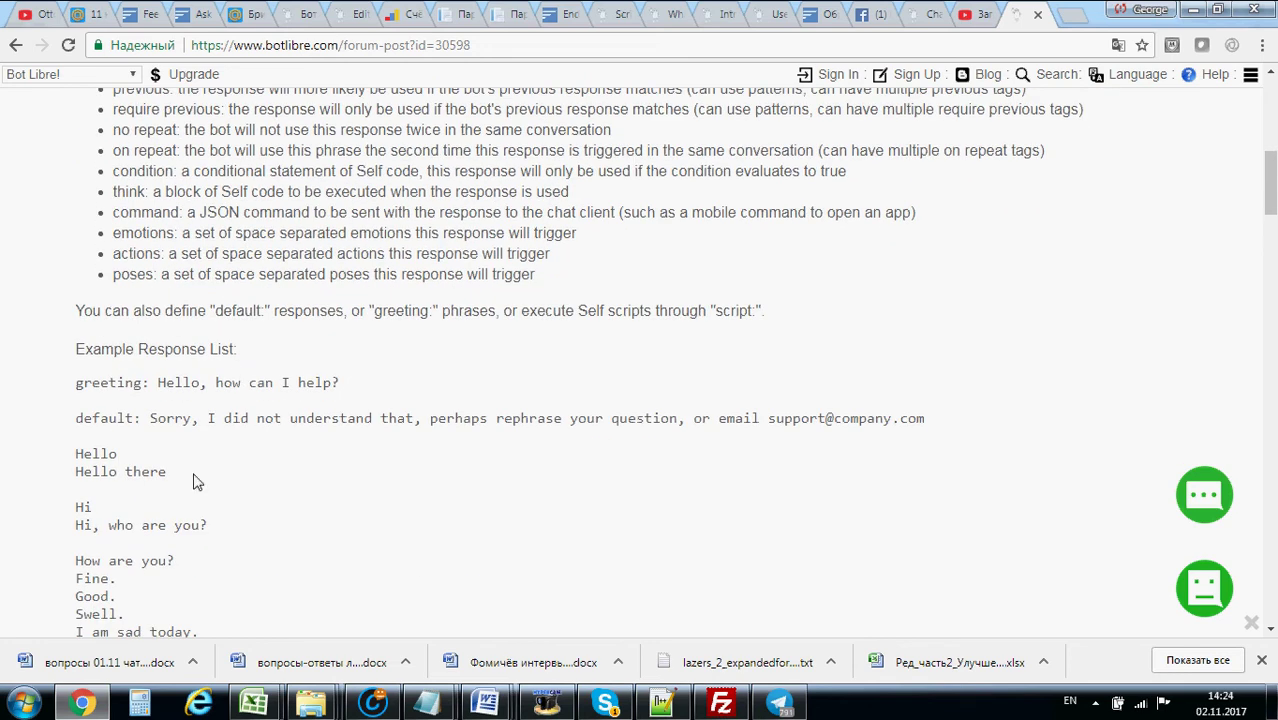
left_click_drag(96, 350, 183, 383)
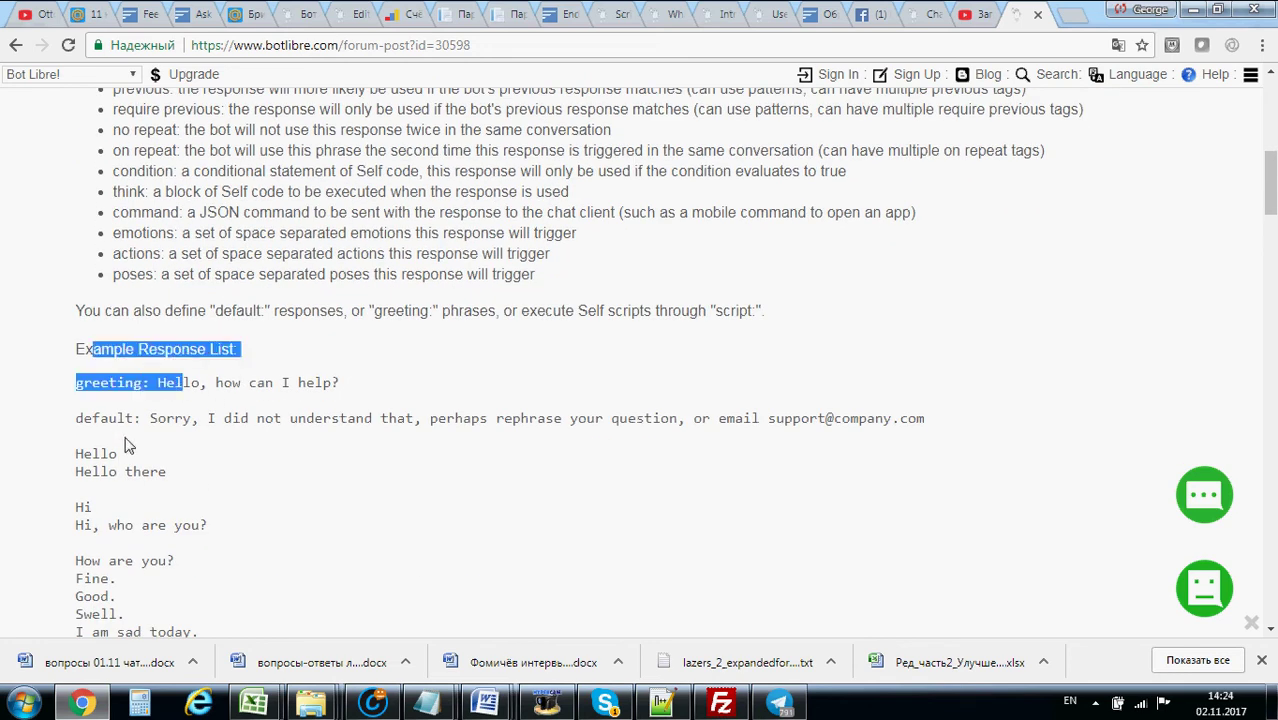
scroll(125, 445, "down", 1)
left_click(88, 405)
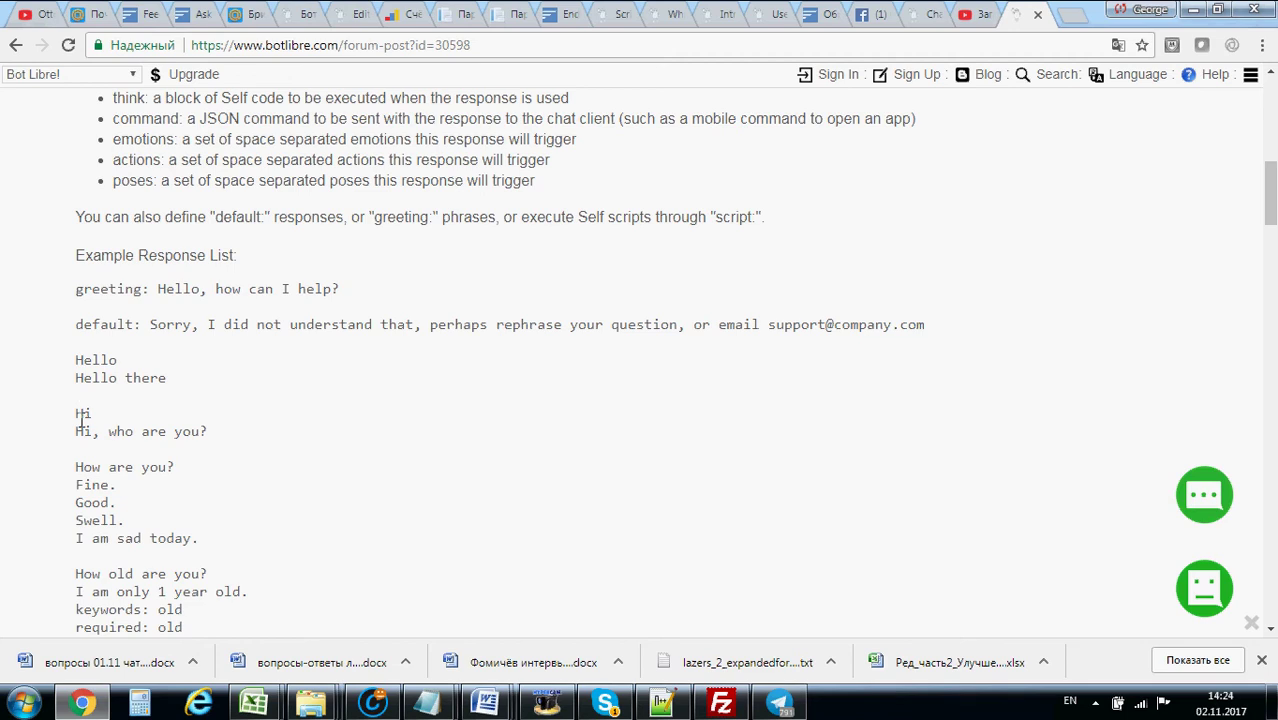
left_click_drag(86, 470, 143, 505)
left_click(152, 514)
scroll(172, 475, "down", 2)
scroll(174, 435, "down", 2)
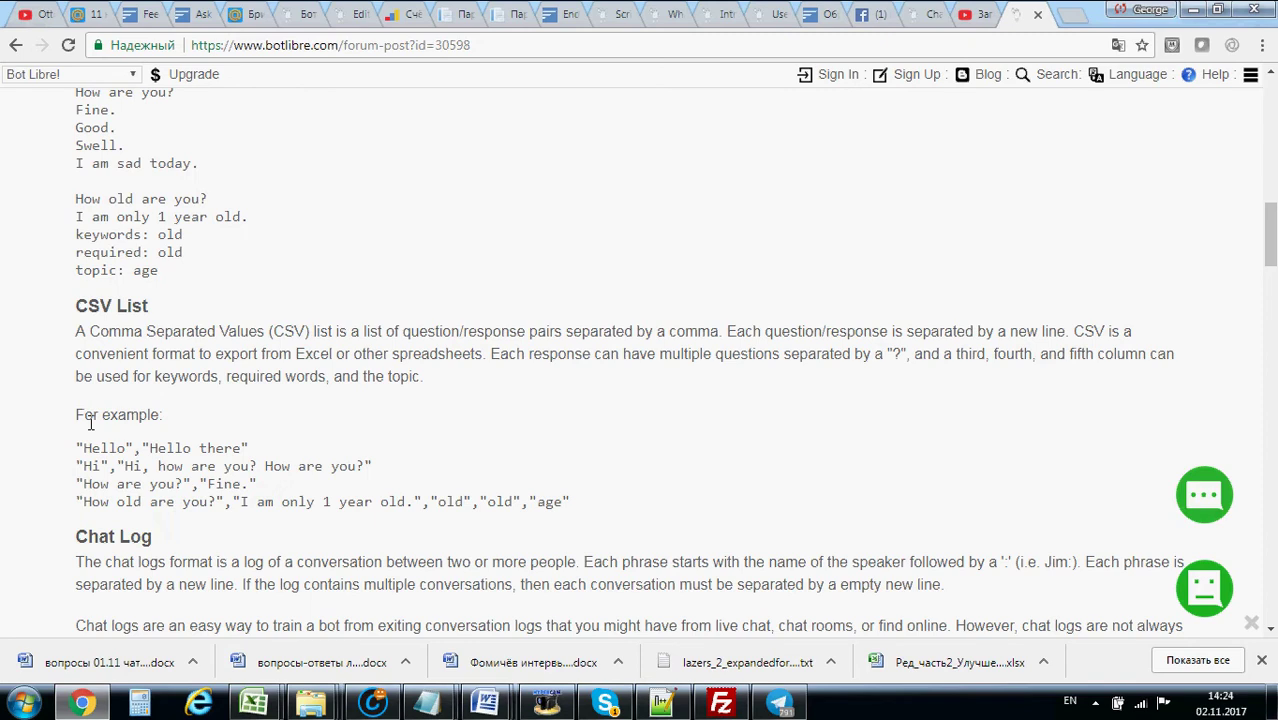
Highlight the "Hello there" response, the "old","old","age" columns and the CSV List heading in the forum post
left_click_drag(91, 446, 228, 449)
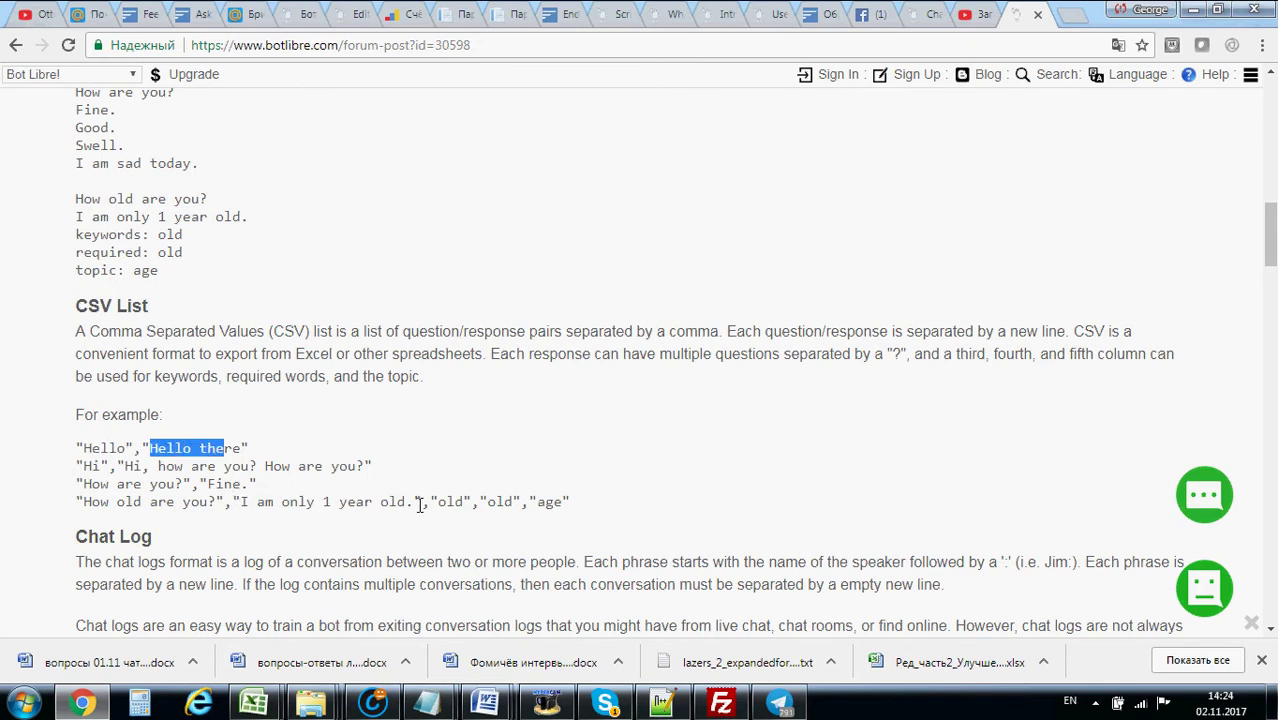
left_click_drag(422, 503, 602, 514)
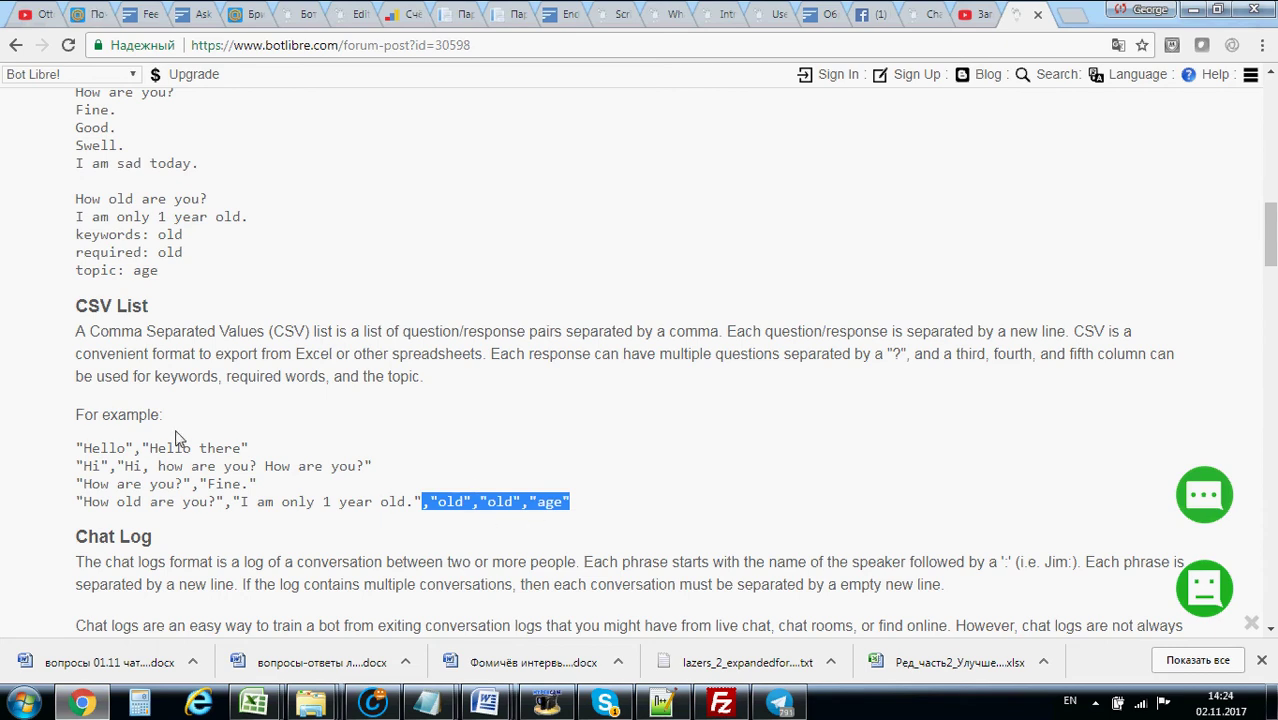
left_click_drag(84, 308, 157, 320)
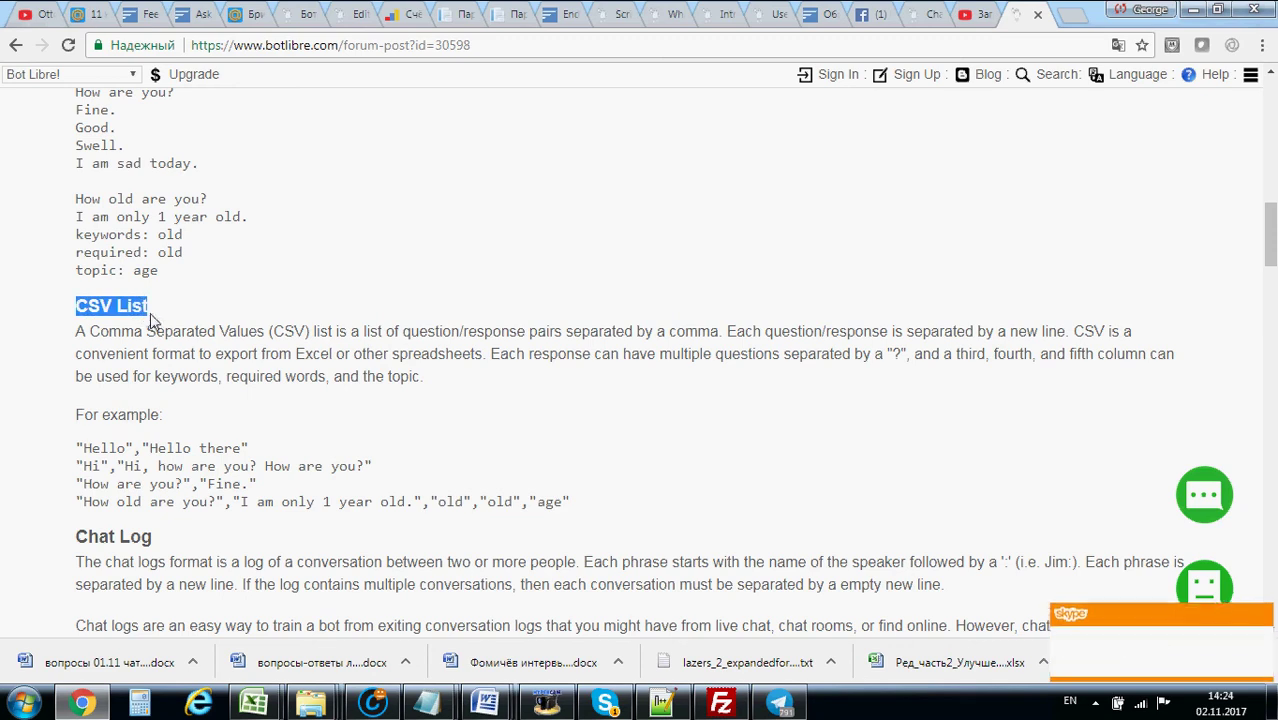
Highlight the first conversation of the Example Chat Log, read through the chat log syntax, and highlight the AIML heading
scroll(181, 277, "down", 3)
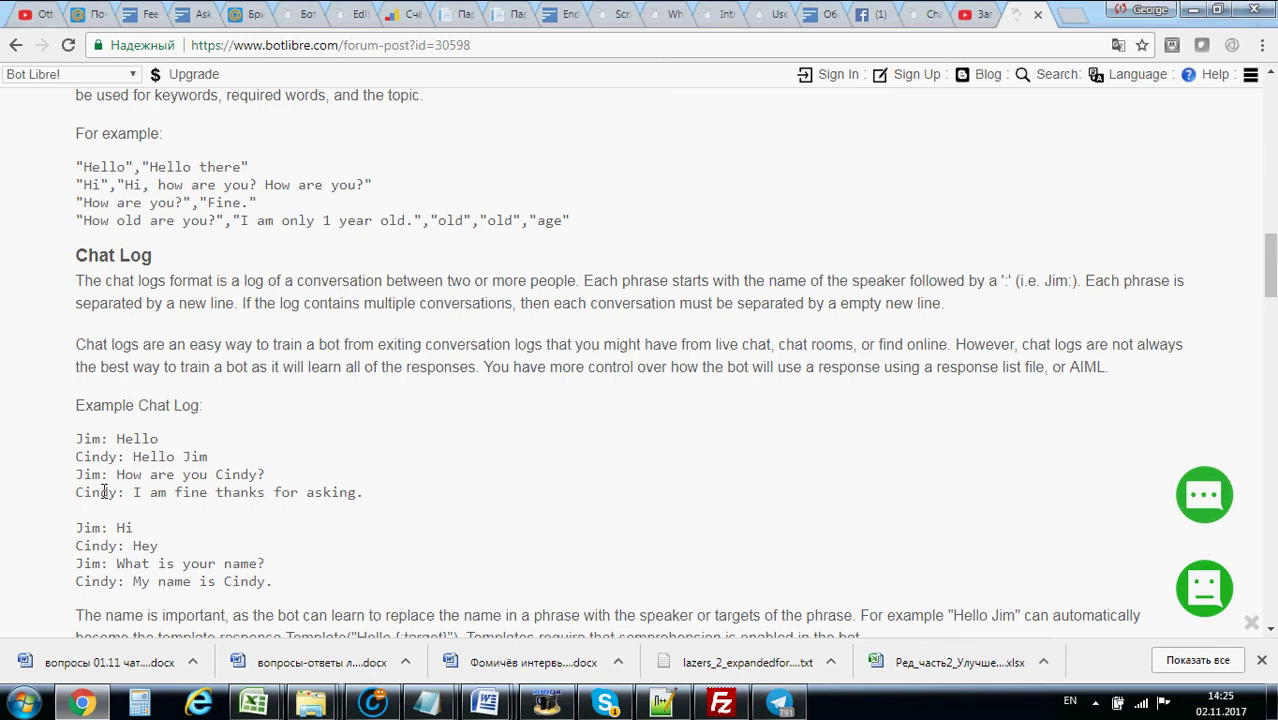
left_click_drag(75, 442, 367, 497)
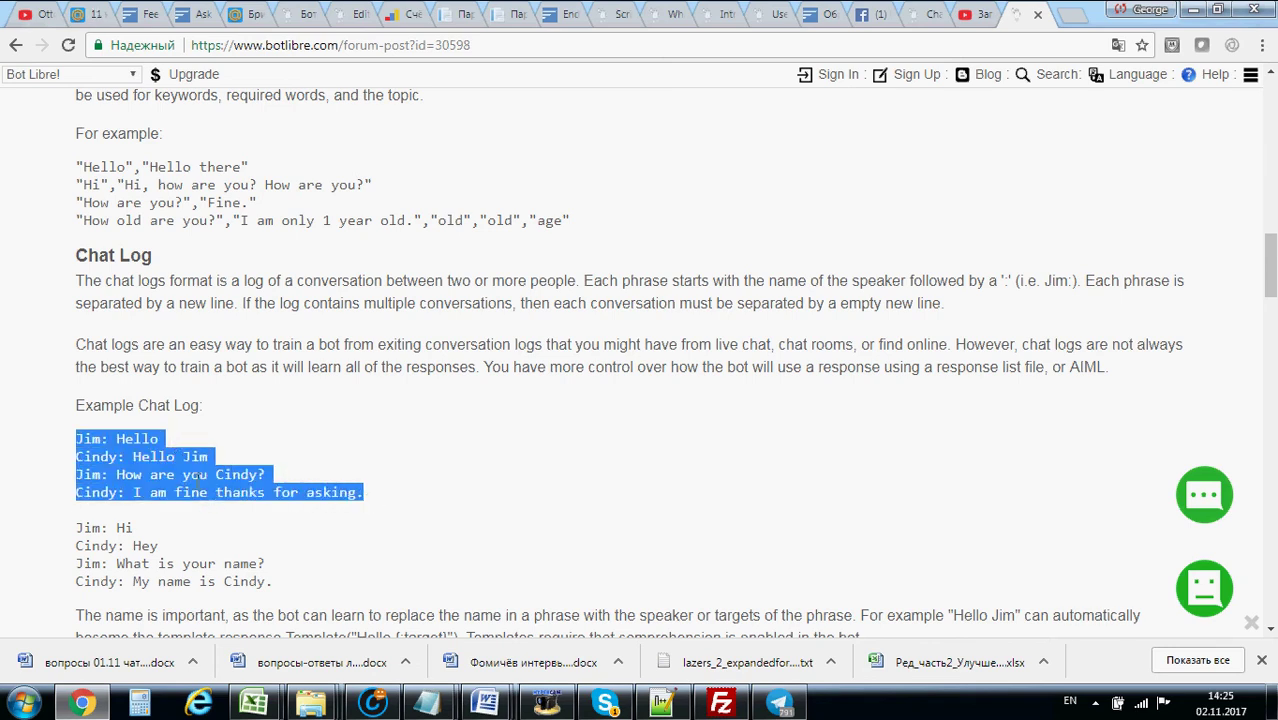
scroll(178, 492, "down", 2)
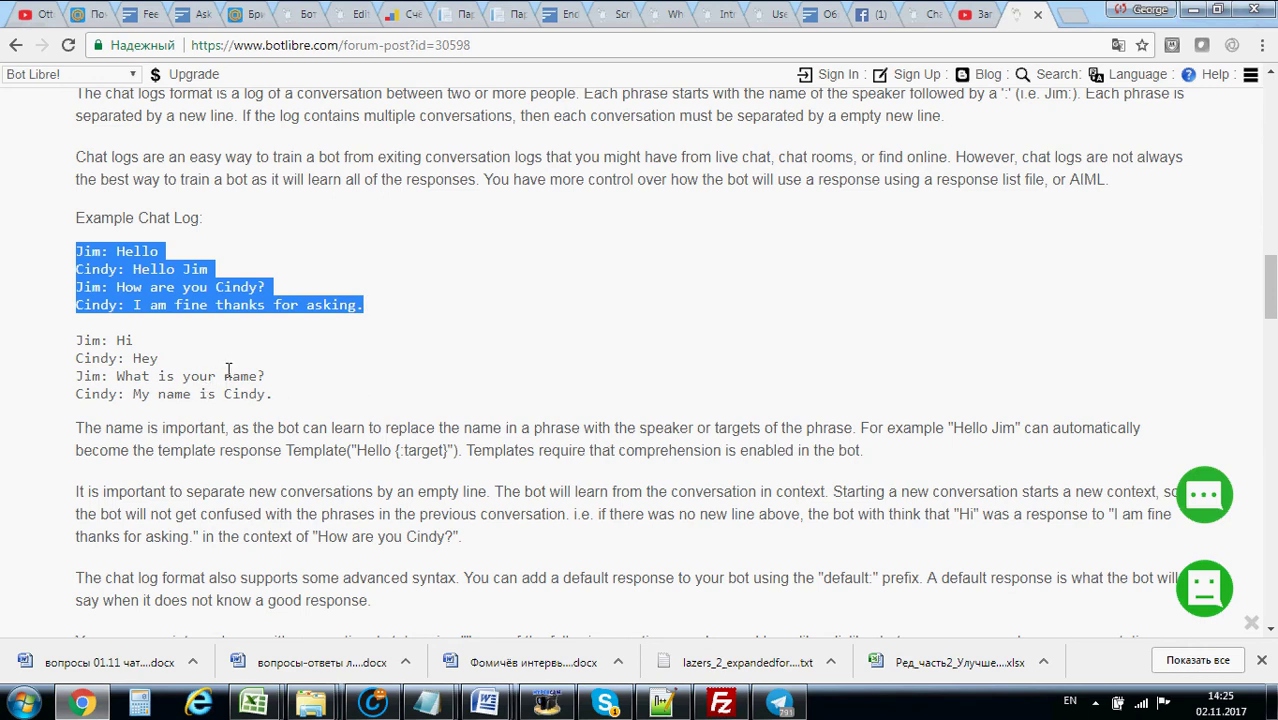
scroll(243, 366, "down", 2)
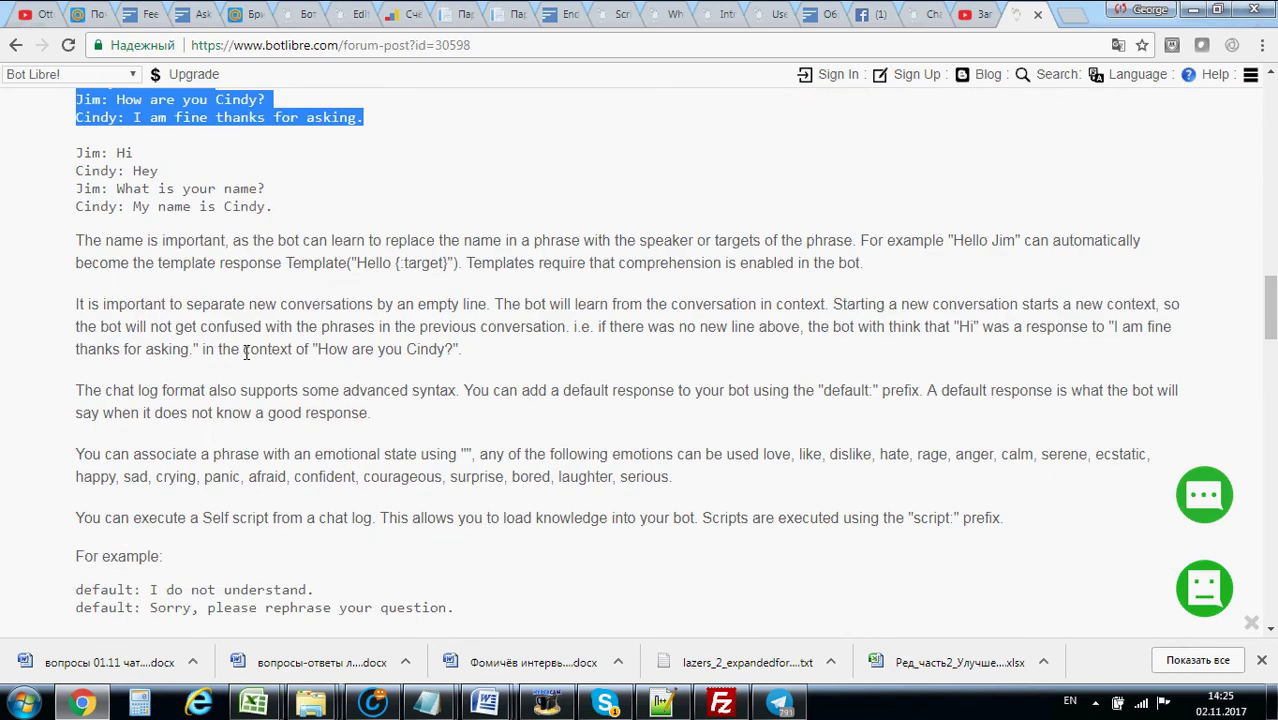
scroll(245, 352, "down", 3)
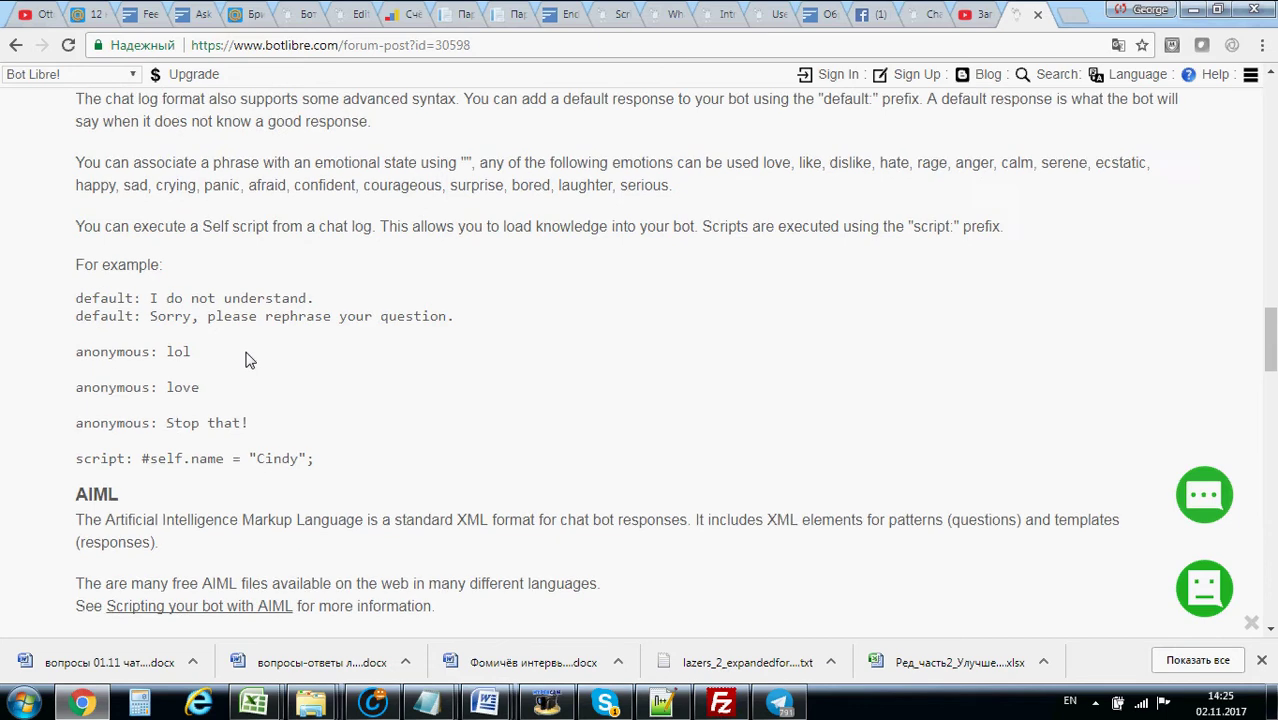
scroll(249, 360, "down", 2)
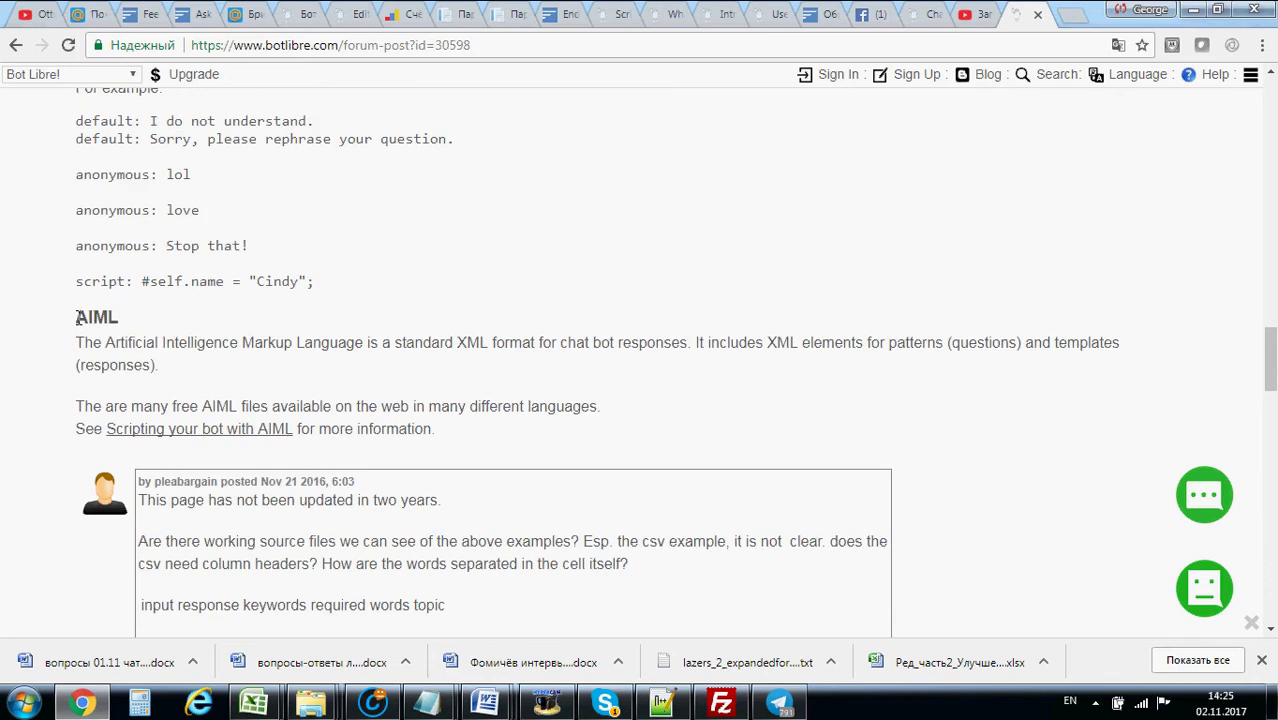
left_click_drag(77, 318, 128, 334)
Switch to Notepad++ and look through the end of the file чатбот альцгеймер рус версия test.aiml
mouse_move(716, 710)
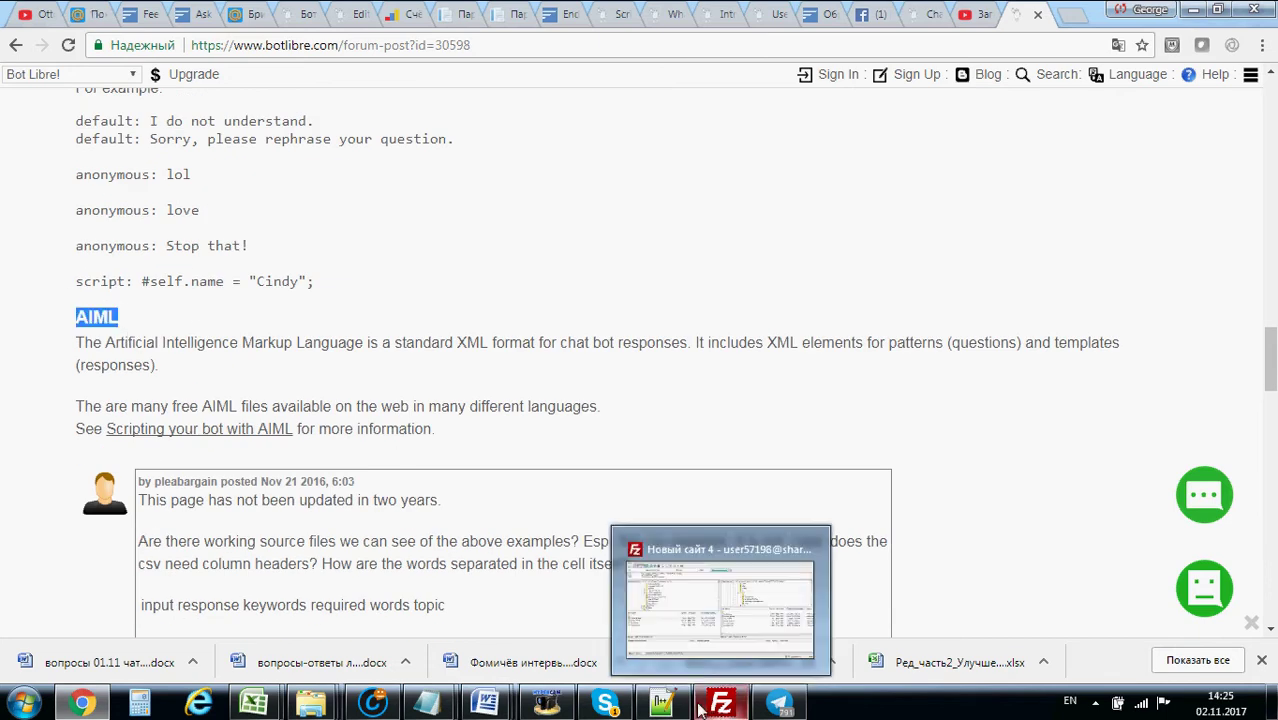
left_click(680, 612)
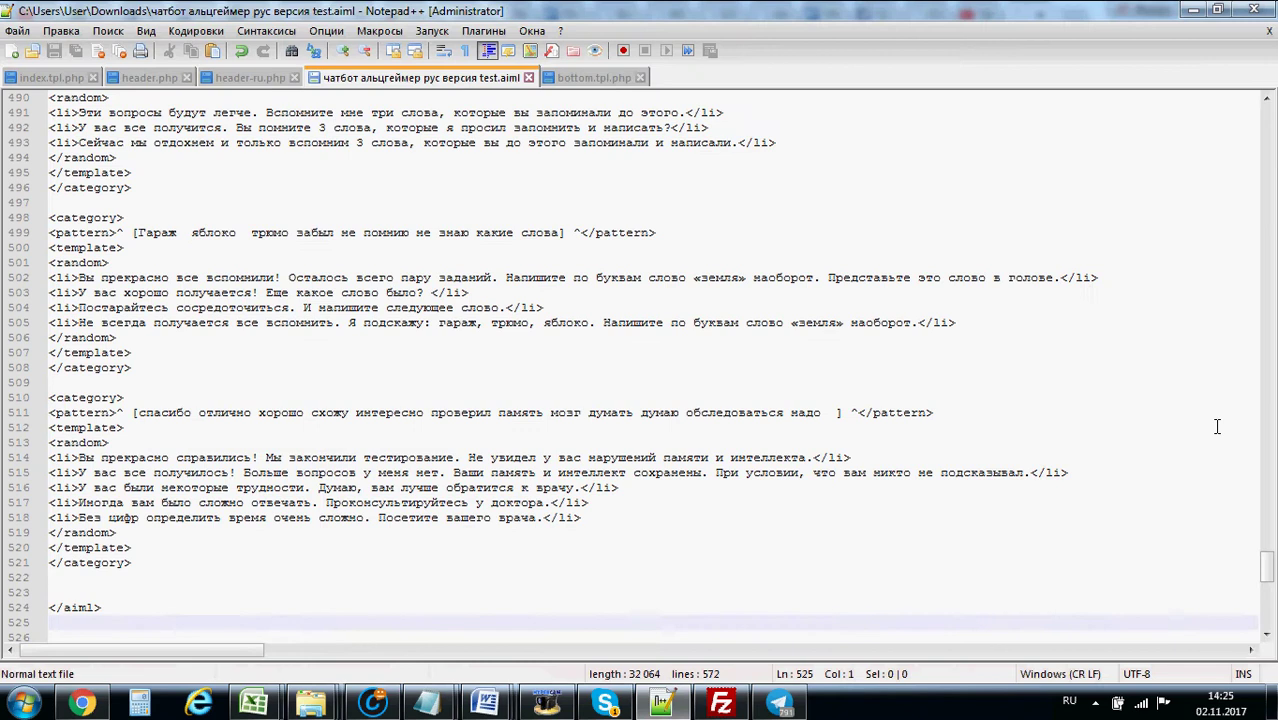
left_click_drag(1267, 574, 1270, 607)
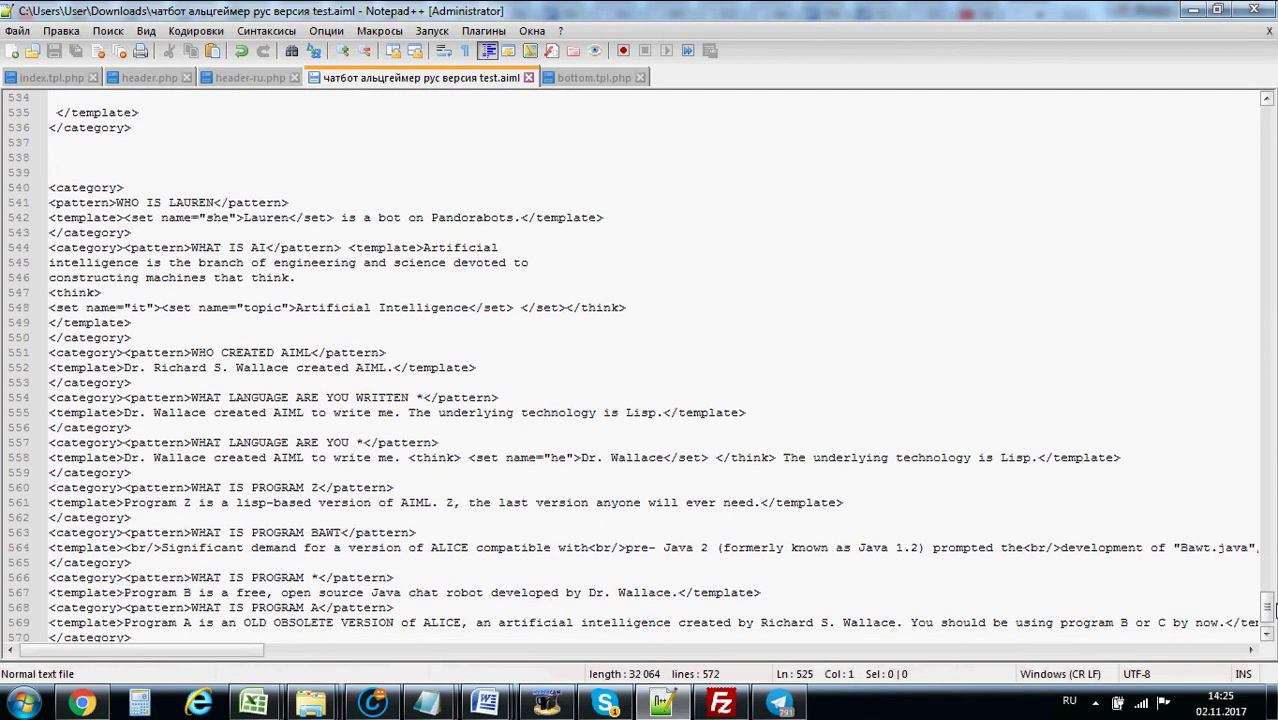
Return to Chrome, open the "Scripting your bot with AIML" forum post at its beginning, and highlight its title
mouse_move(82, 703)
left_click(140, 585)
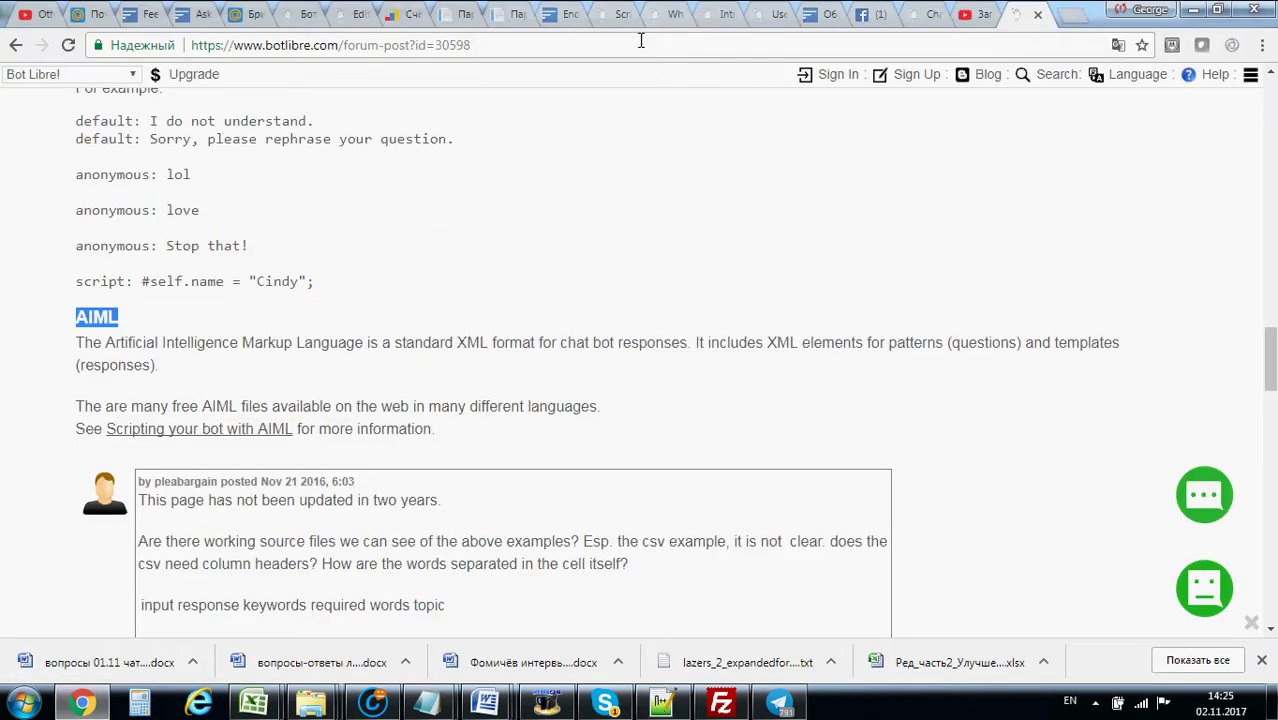
left_click(608, 13)
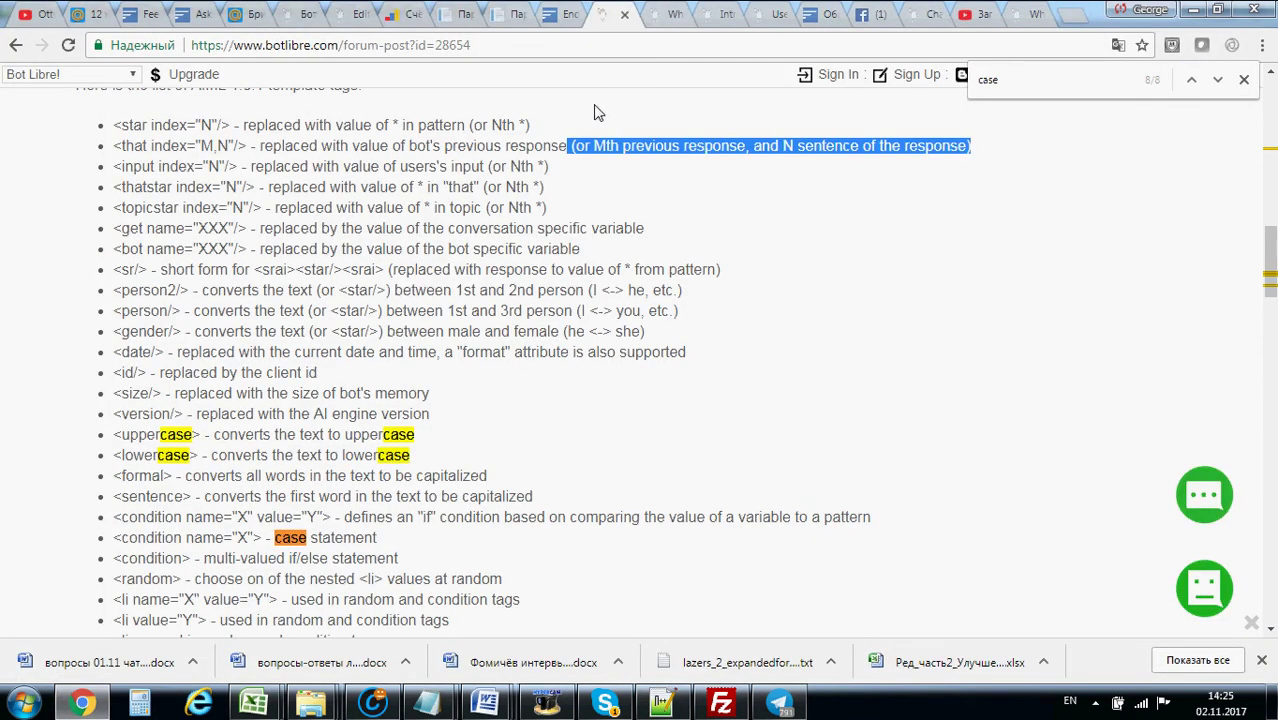
scroll(879, 128, "up", 10)
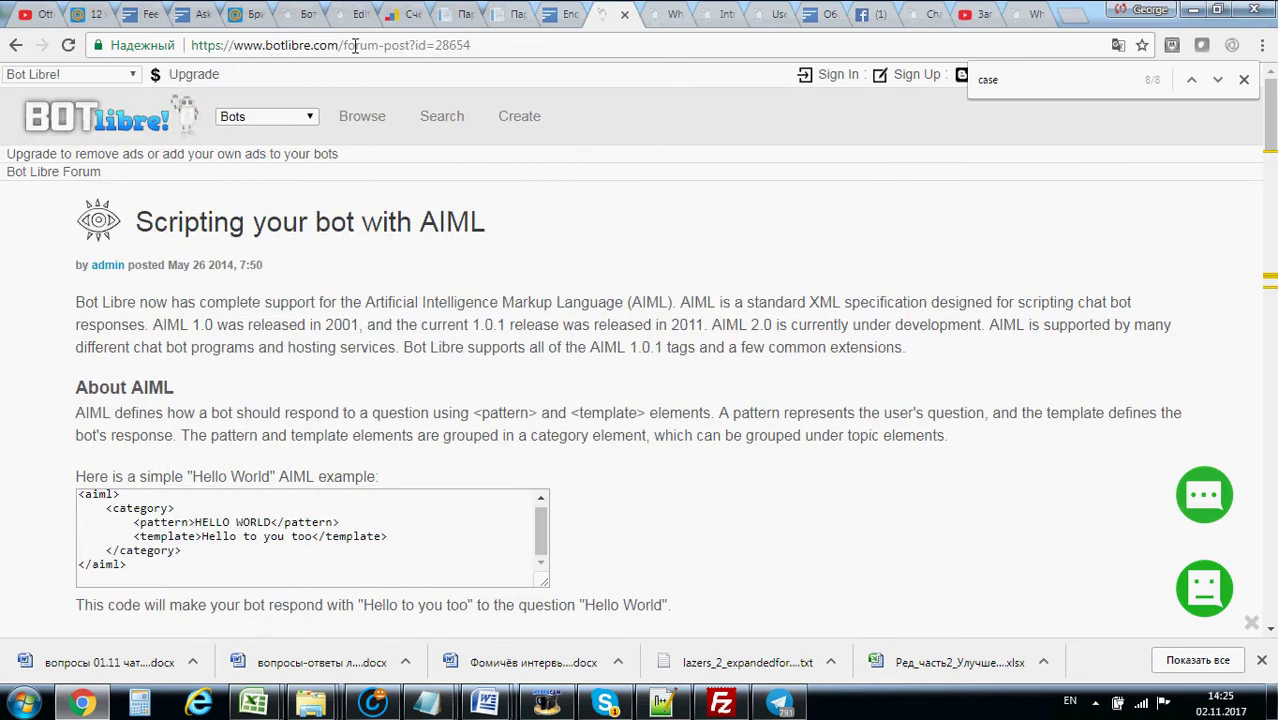
left_click_drag(154, 218, 507, 249)
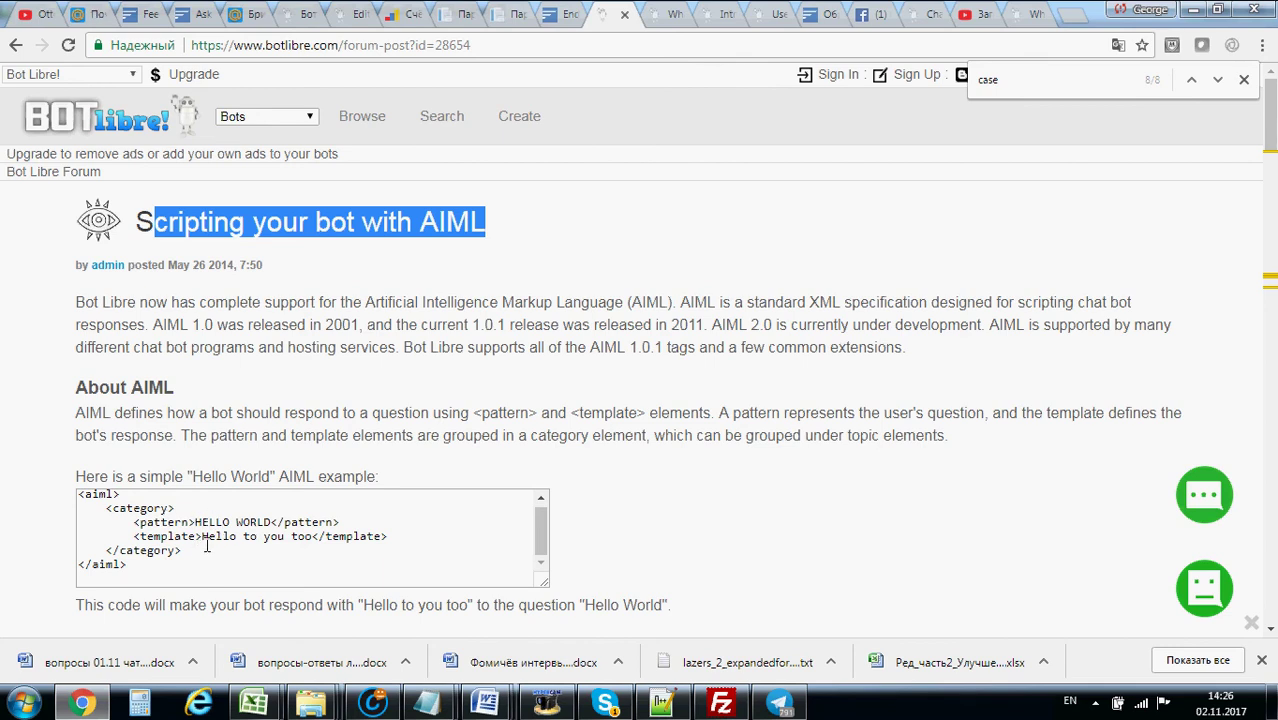
Highlight the "Hello to you too" template text in the Hello World example and the HELLO pattern in the wildcard example
left_click_drag(204, 537, 313, 541)
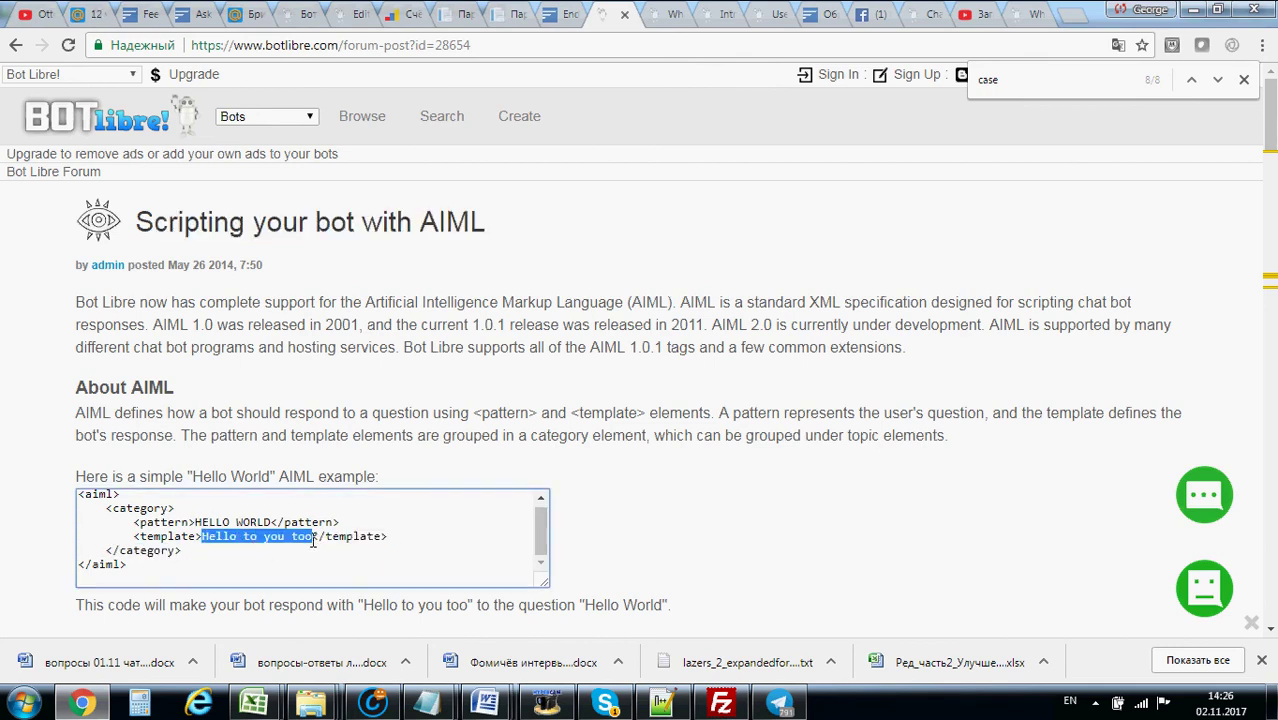
scroll(170, 522, "down", 2)
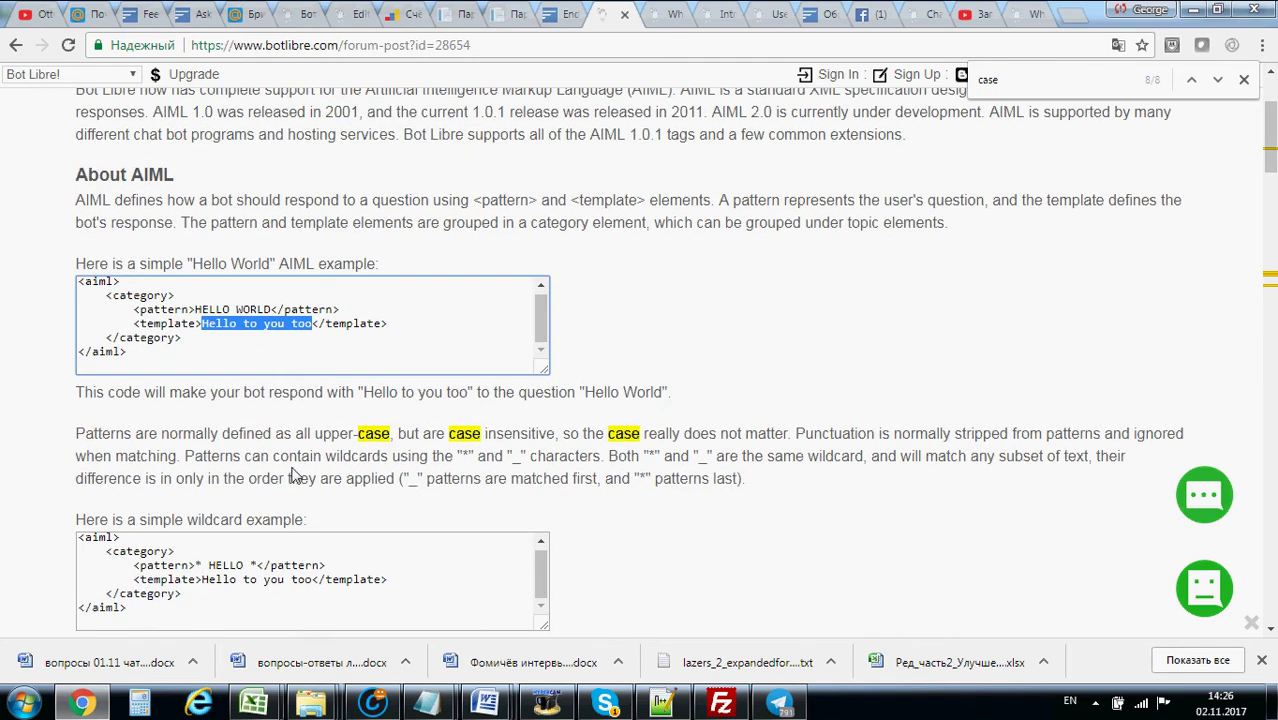
left_click_drag(207, 567, 258, 567)
left_click(233, 579)
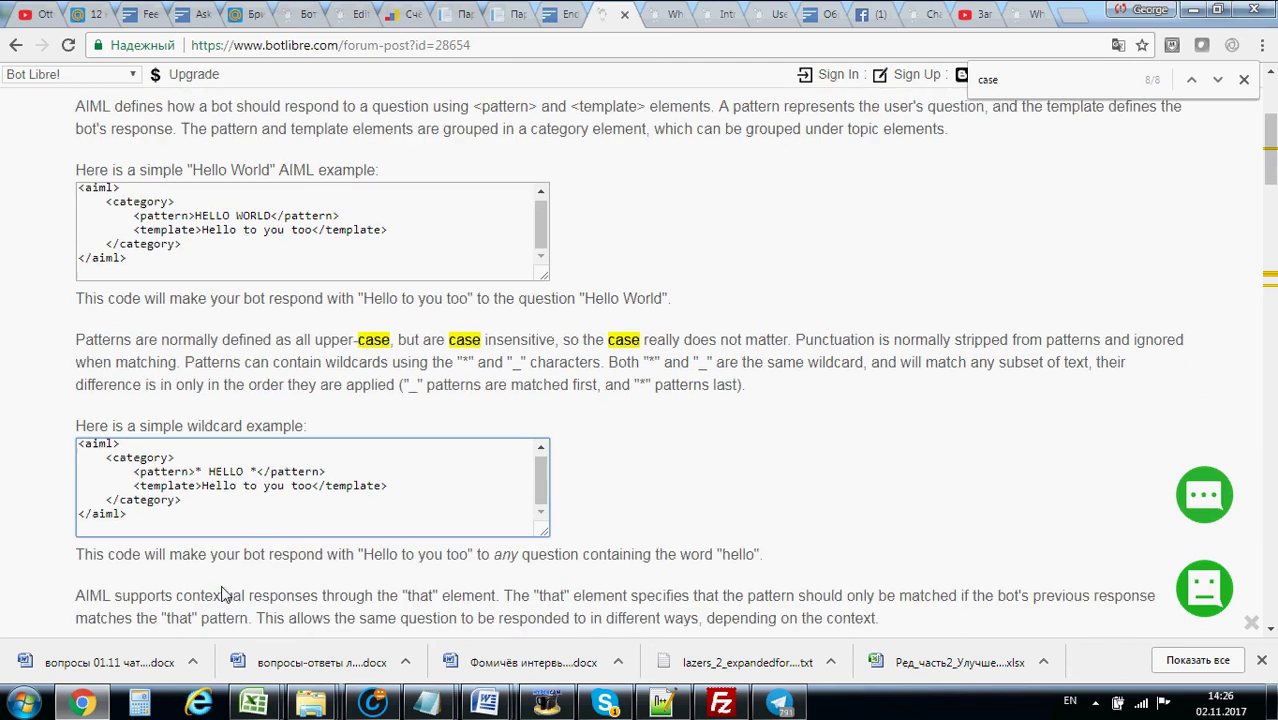
Highlight the "TELL ME A JOKE" pattern and its "Why did the chicken cross the road?" template in the joke example
scroll(240, 578, "down", 1)
scroll(240, 455, "down", 3)
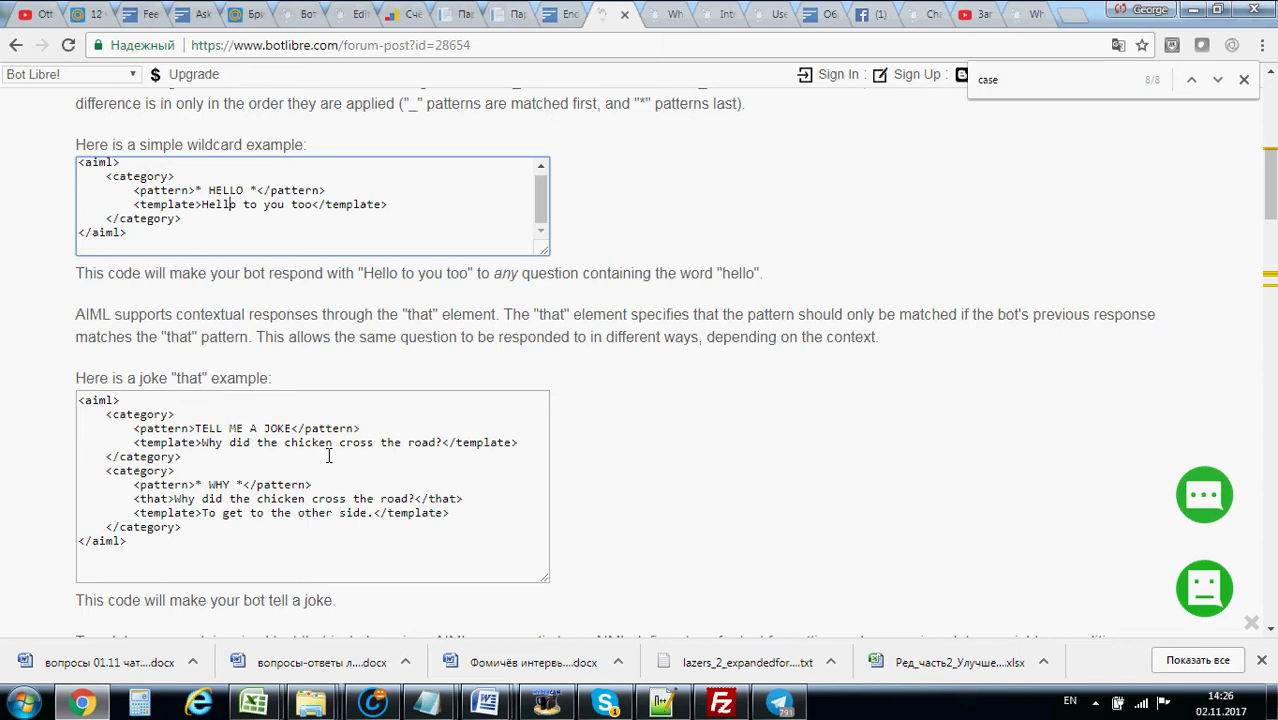
left_click_drag(196, 428, 294, 427)
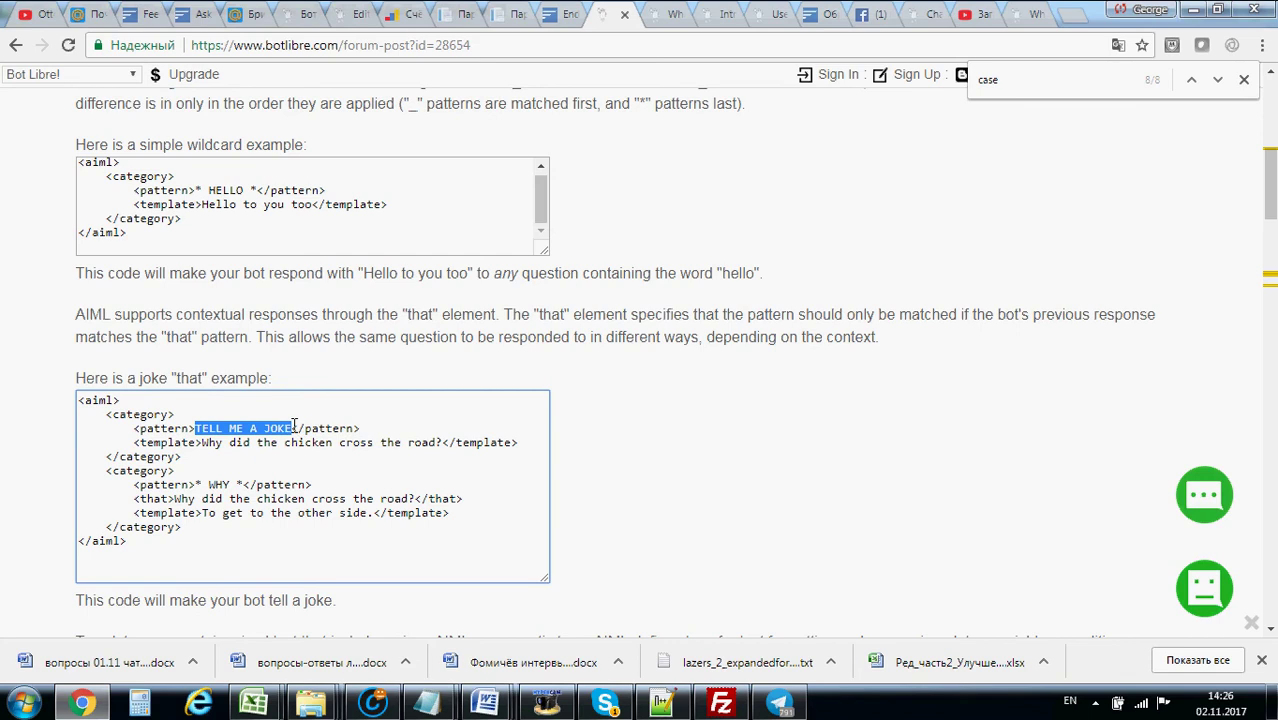
left_click_drag(203, 442, 443, 441)
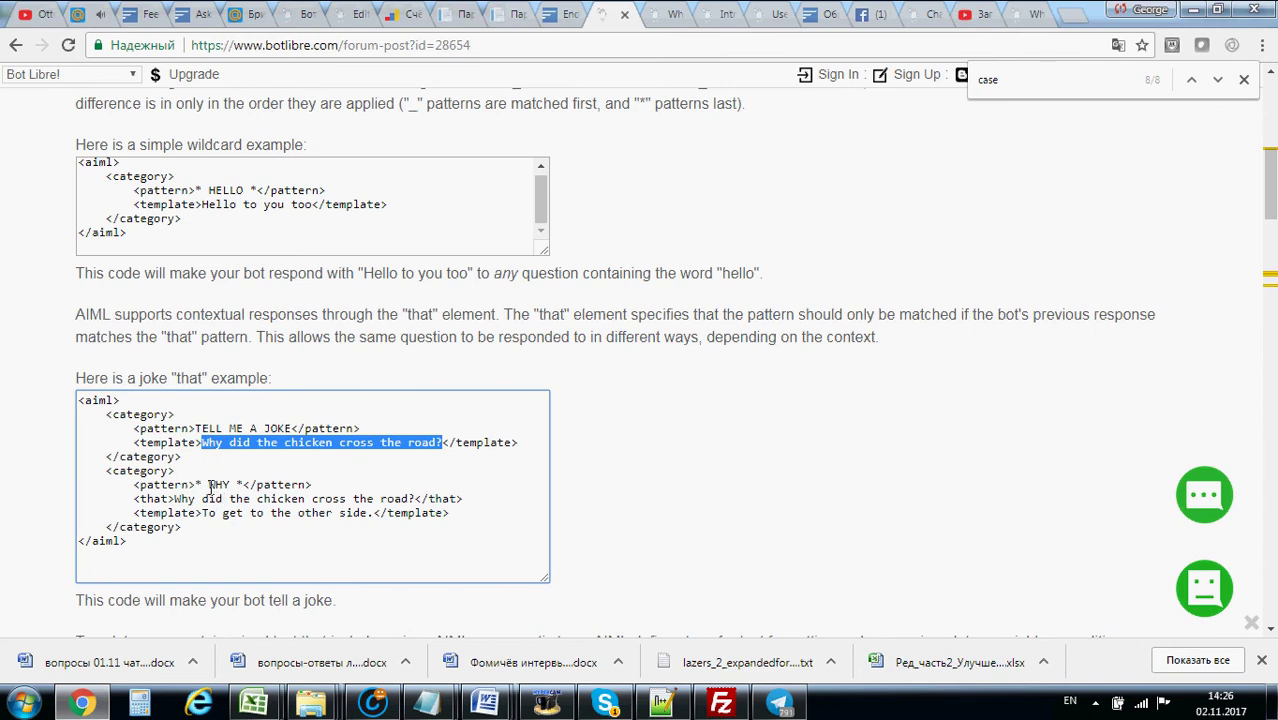
Highlight the first wildcard, the "that" tag with its previous response, and the "To get to the other side." template in the second category
left_click_drag(207, 484, 197, 484)
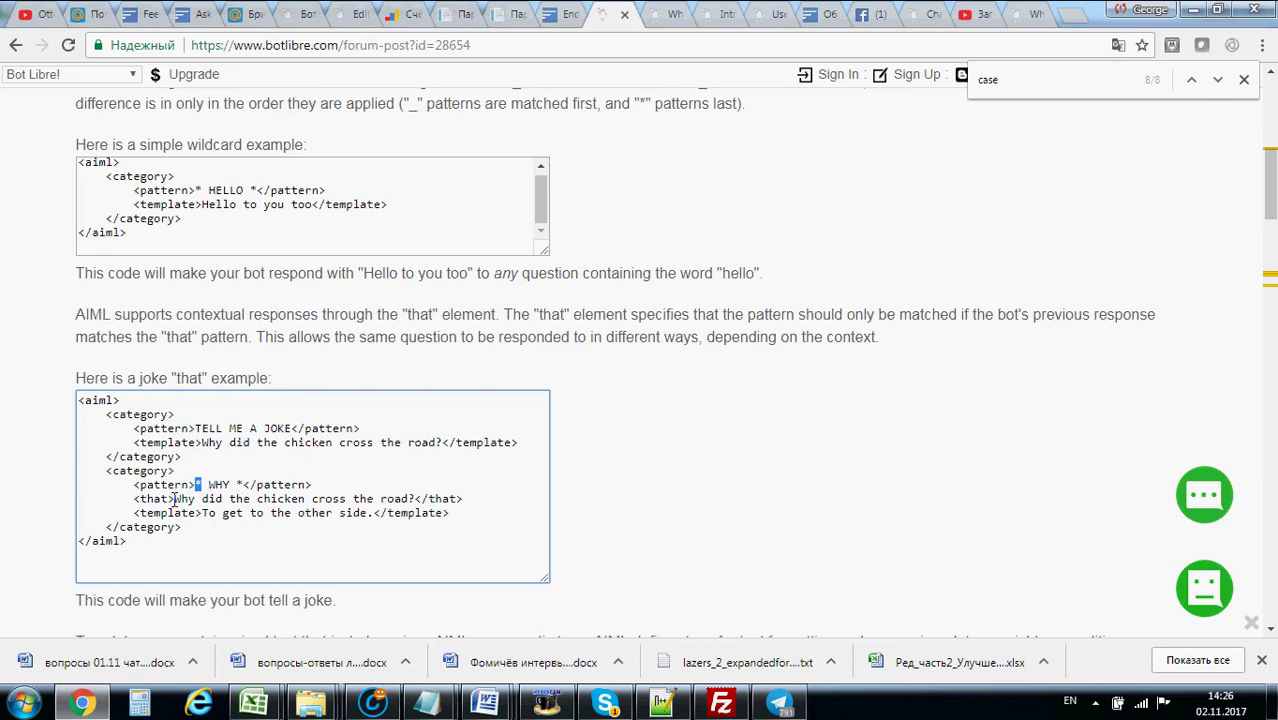
left_click_drag(173, 499, 417, 500)
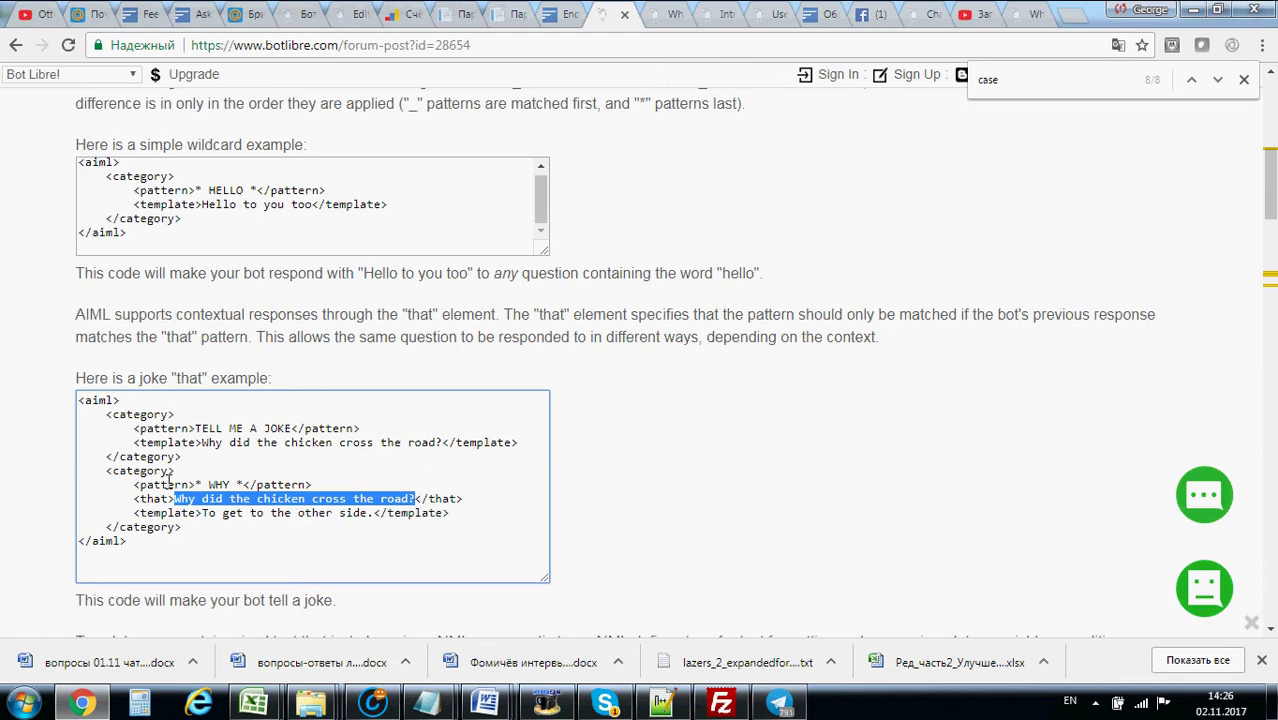
left_click_drag(134, 498, 170, 506)
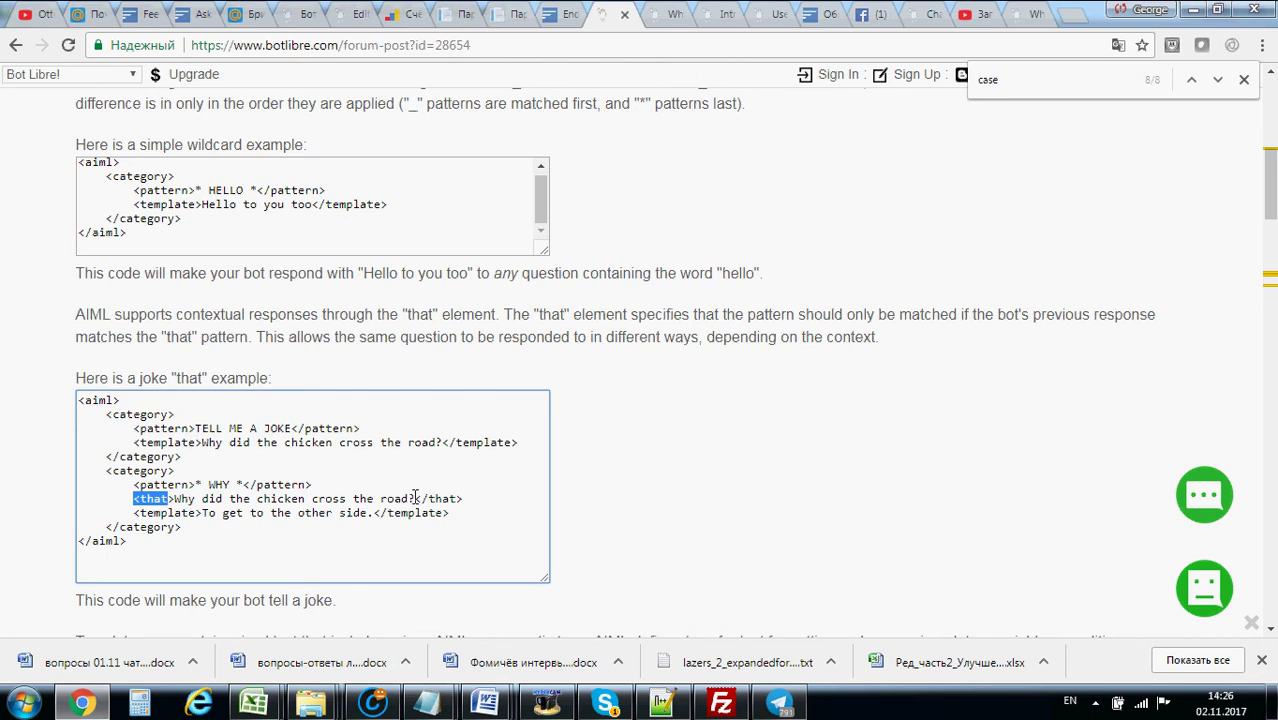
left_click_drag(410, 498, 373, 513)
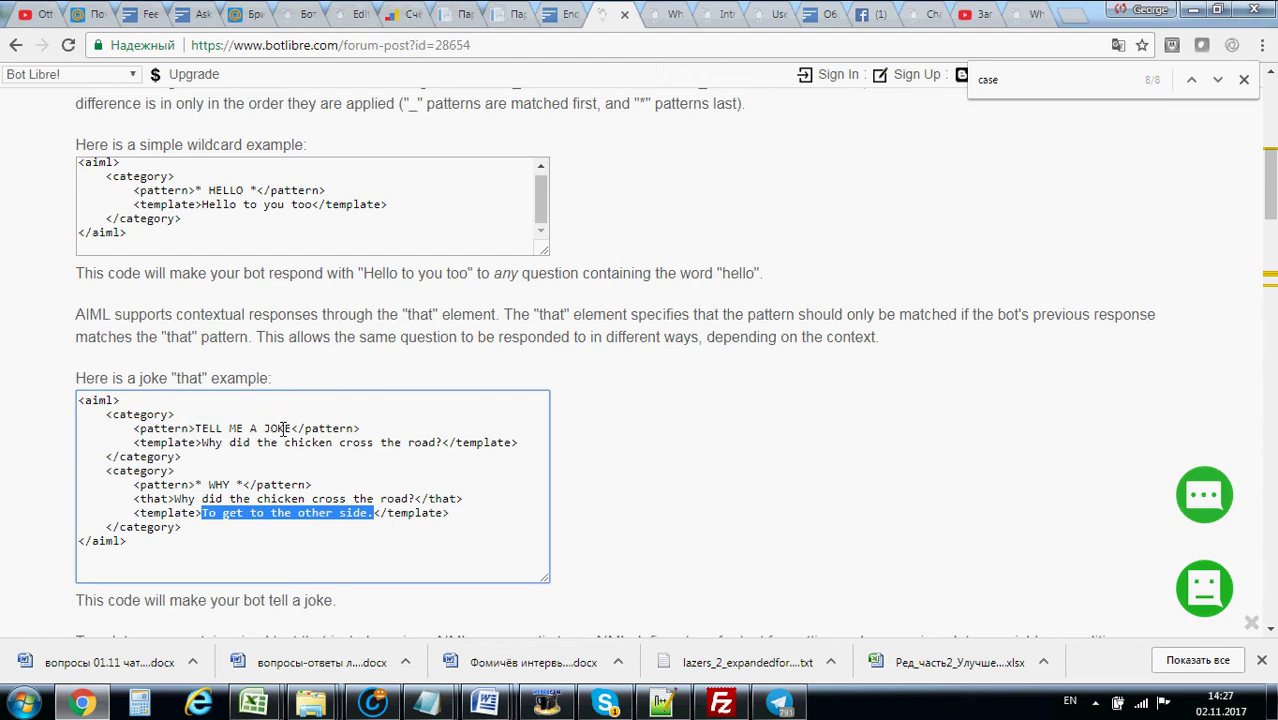
Highlight both asterisk wildcards around WHY in the pattern and the <star index="N"/> entry in the template tag list
scroll(280, 454, "down", 1)
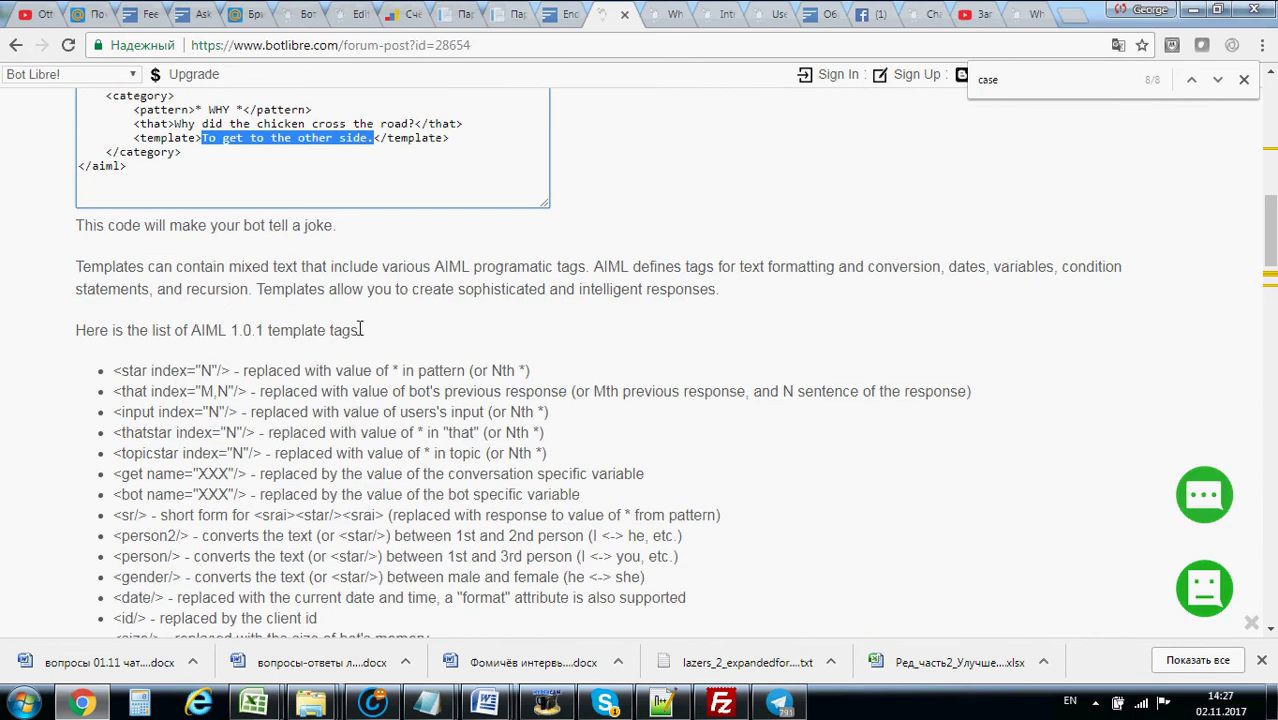
double_click(198, 109)
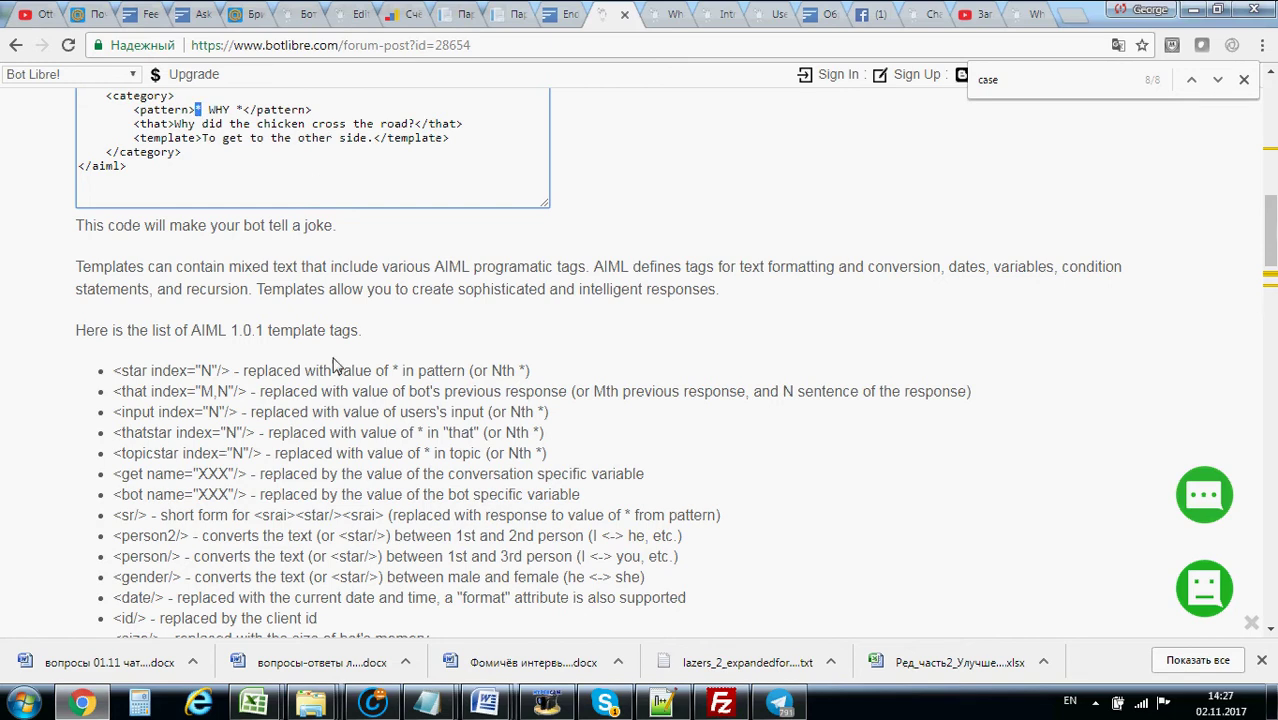
left_click(201, 108)
double_click(239, 110)
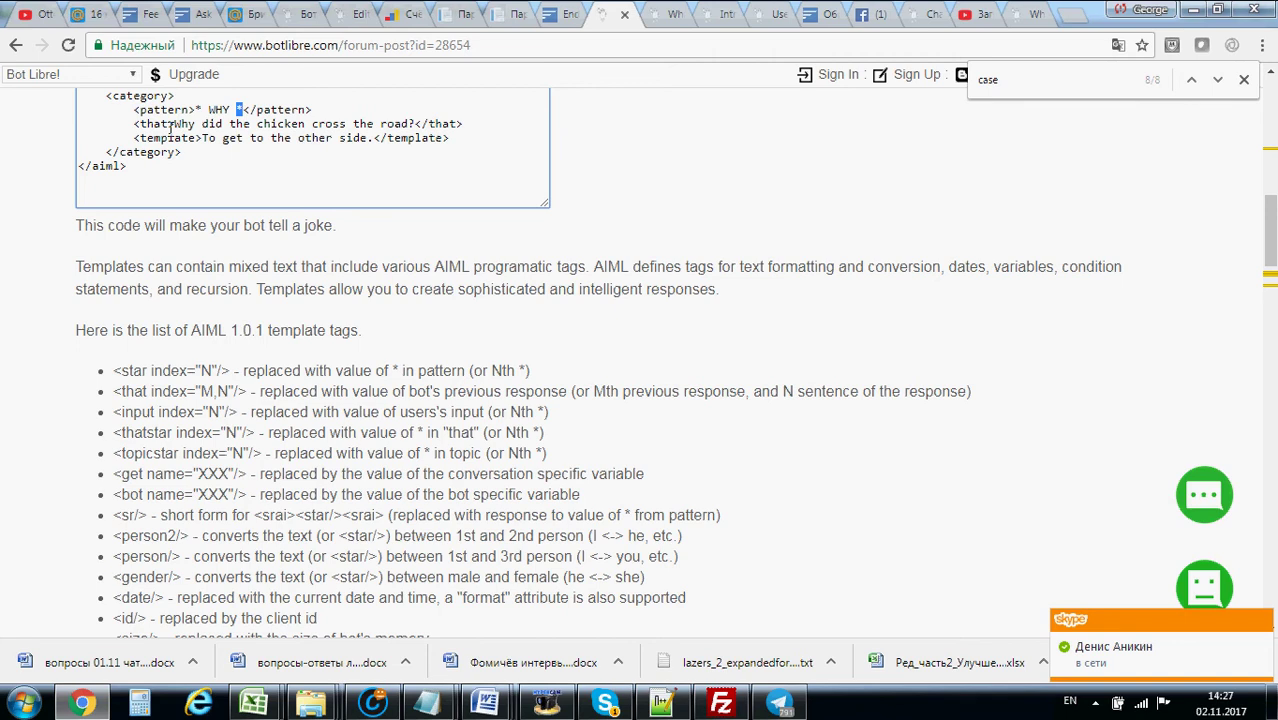
left_click_drag(113, 370, 235, 368)
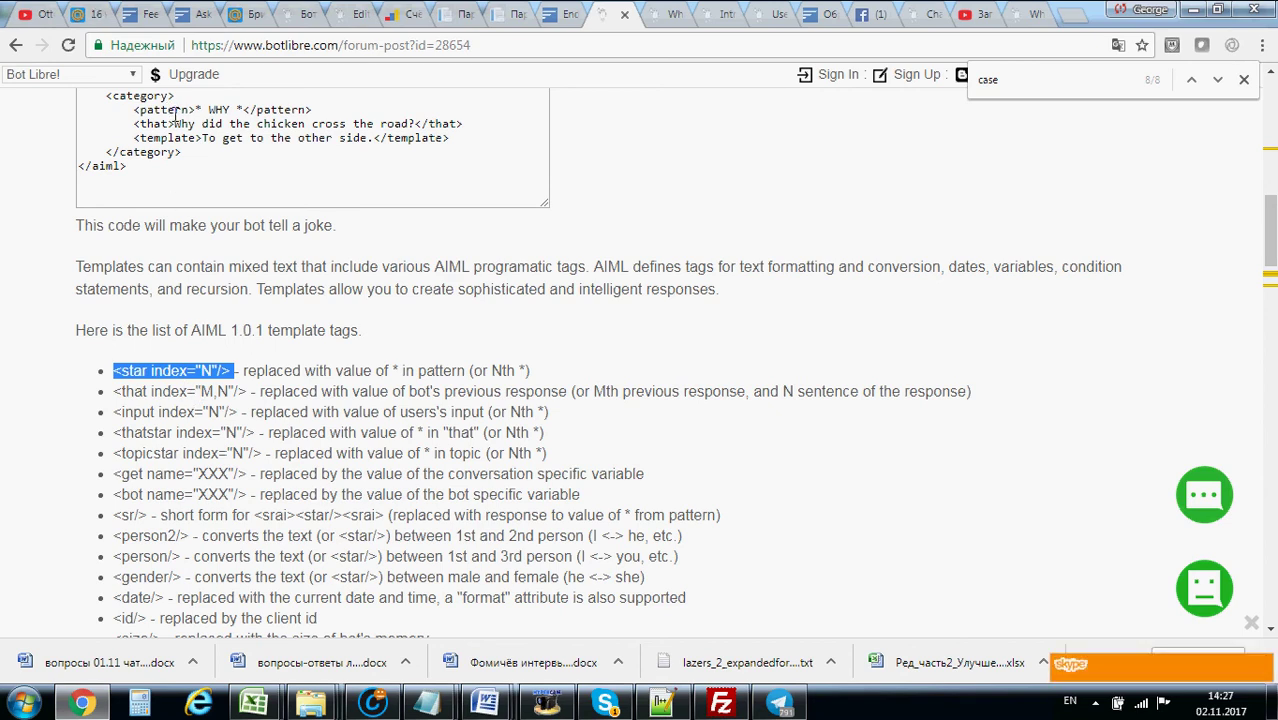
Examine the remaining AIML template tags, the complex template example and the imported Self code, and return to the tag list
scroll(173, 113, "down", 6)
scroll(217, 210, "down", 2)
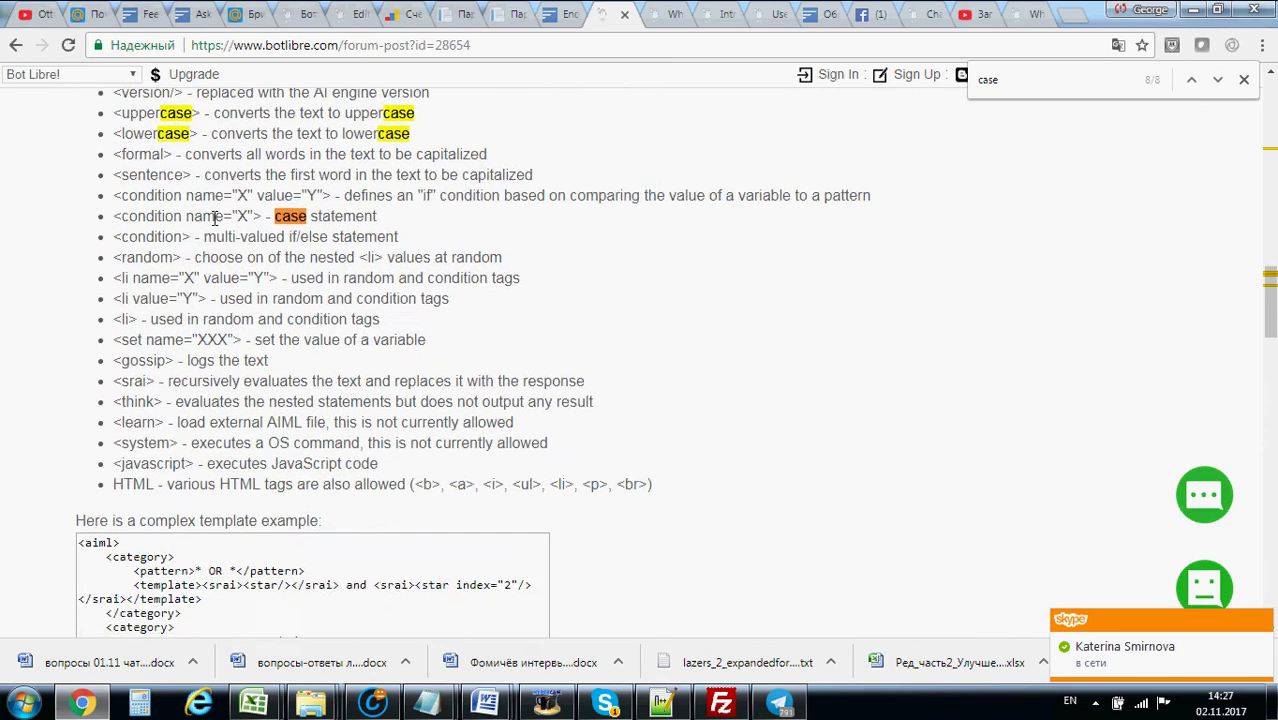
scroll(259, 453, "down", 7)
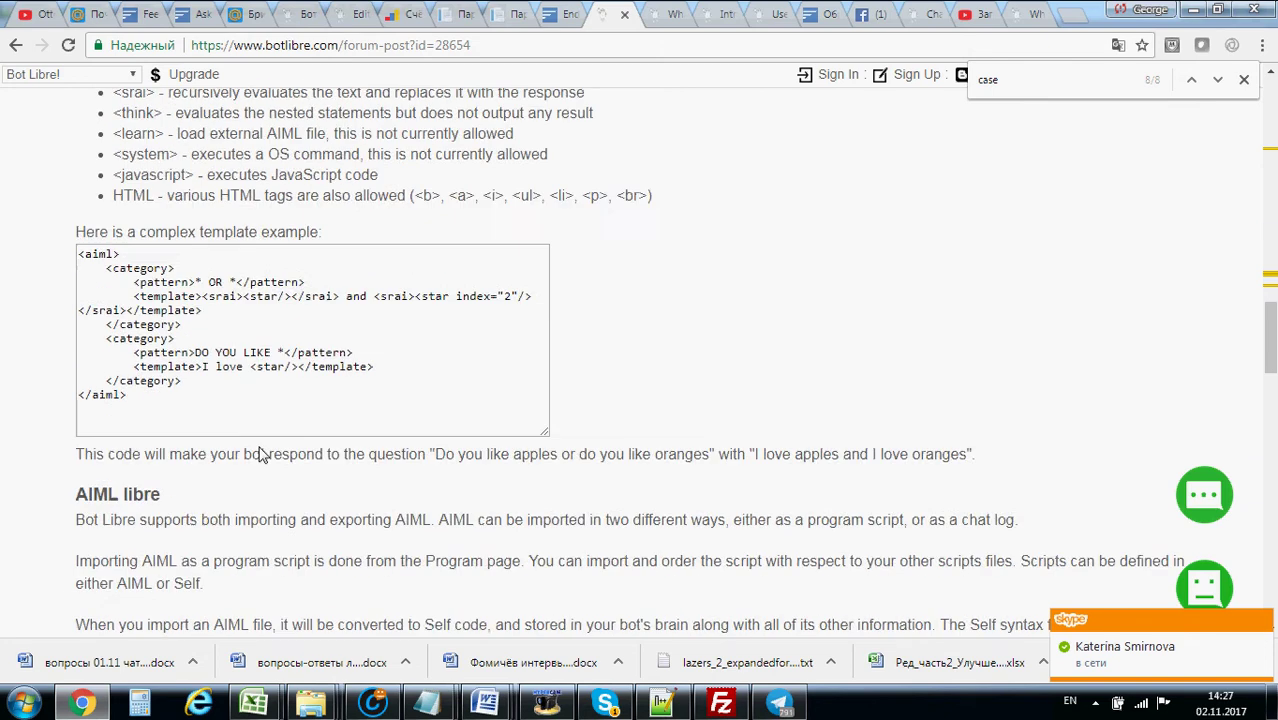
scroll(254, 312, "down", 12)
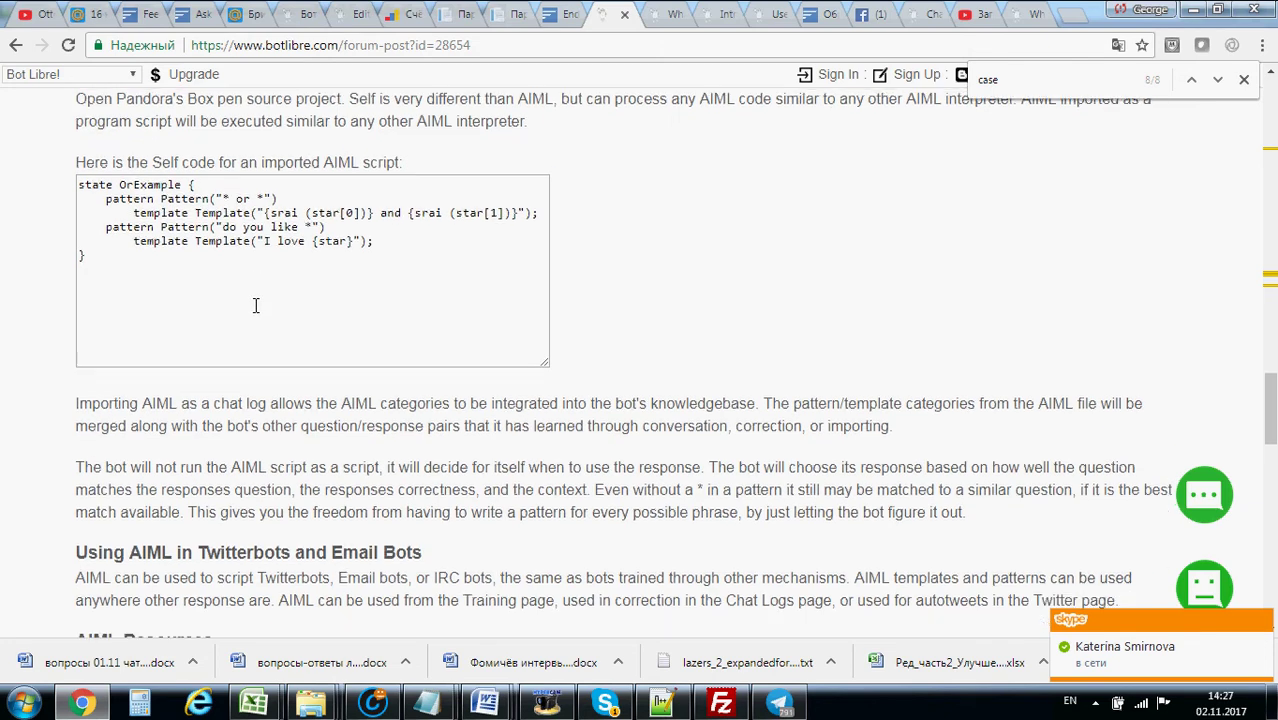
left_click_drag(1270, 500, 1268, 212)
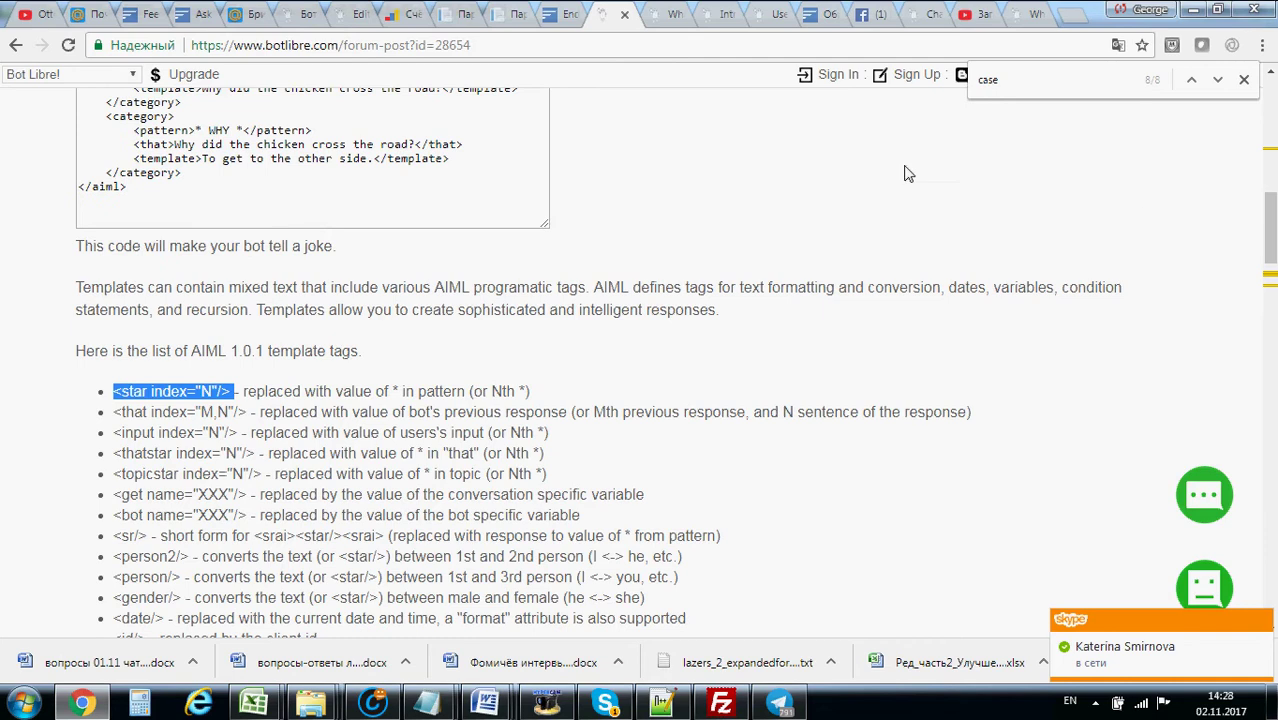
Check the String functions in the Self scripting reference and return to the AIML 1.0.1 template tag list
left_click(672, 15)
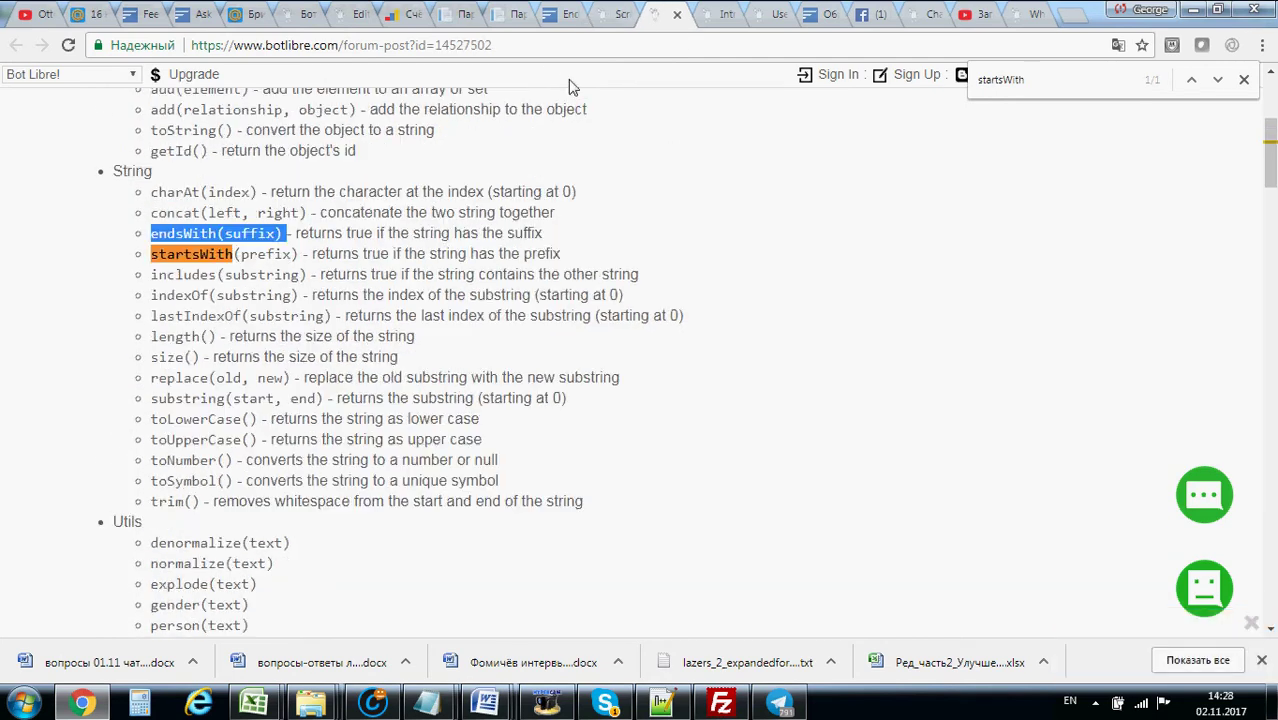
left_click(603, 16)
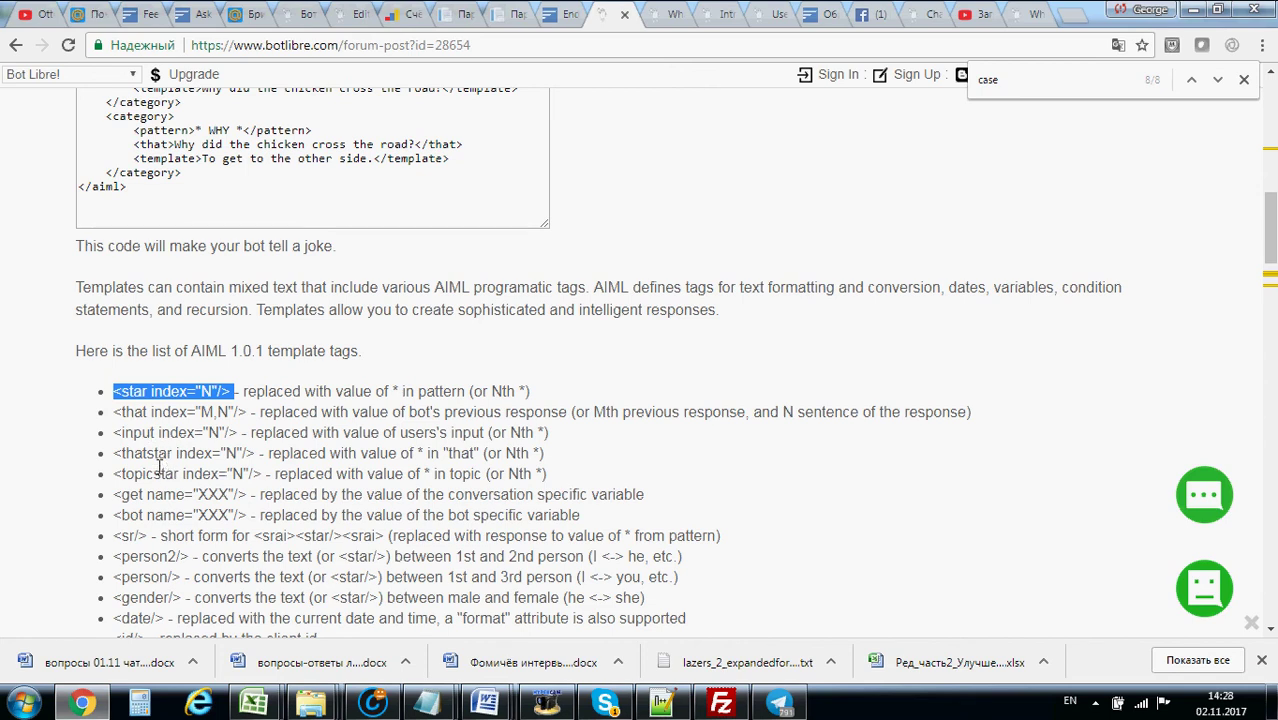
scroll(152, 456, "down", 1)
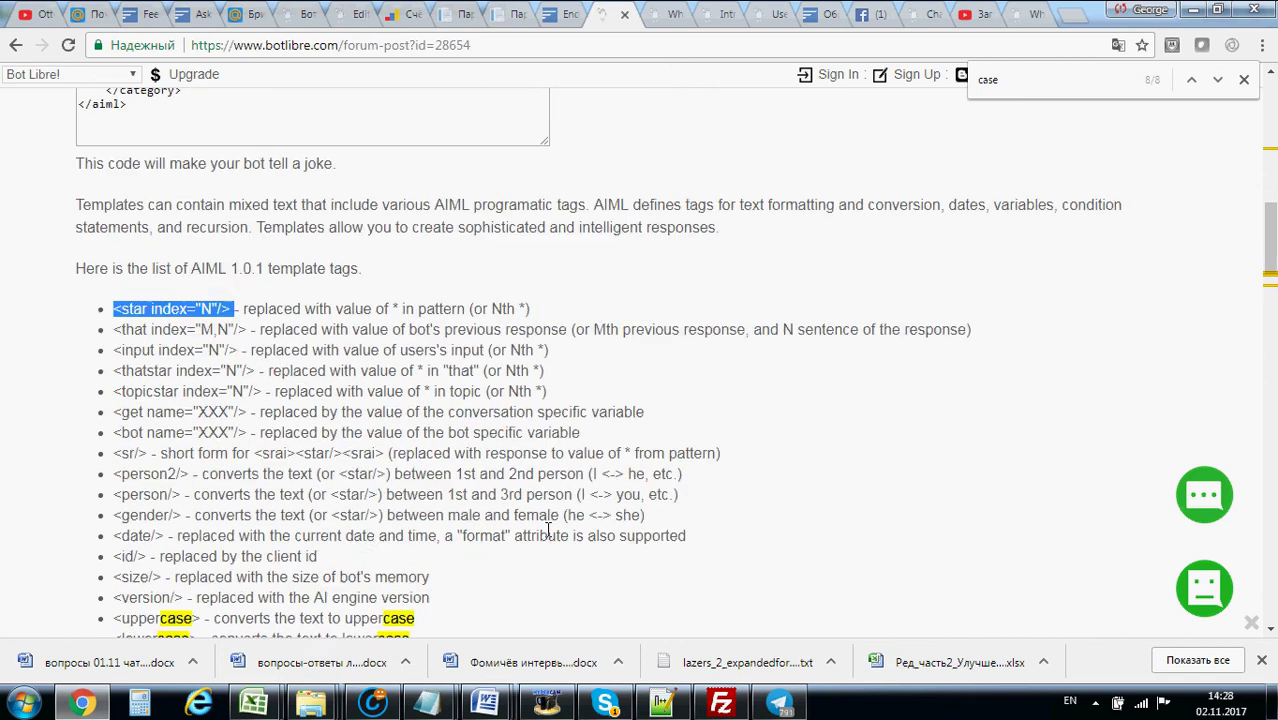
Switch to Notepad++ and locate the "LEARN MY * ARE *" category in the test AIML file
mouse_move(639, 713)
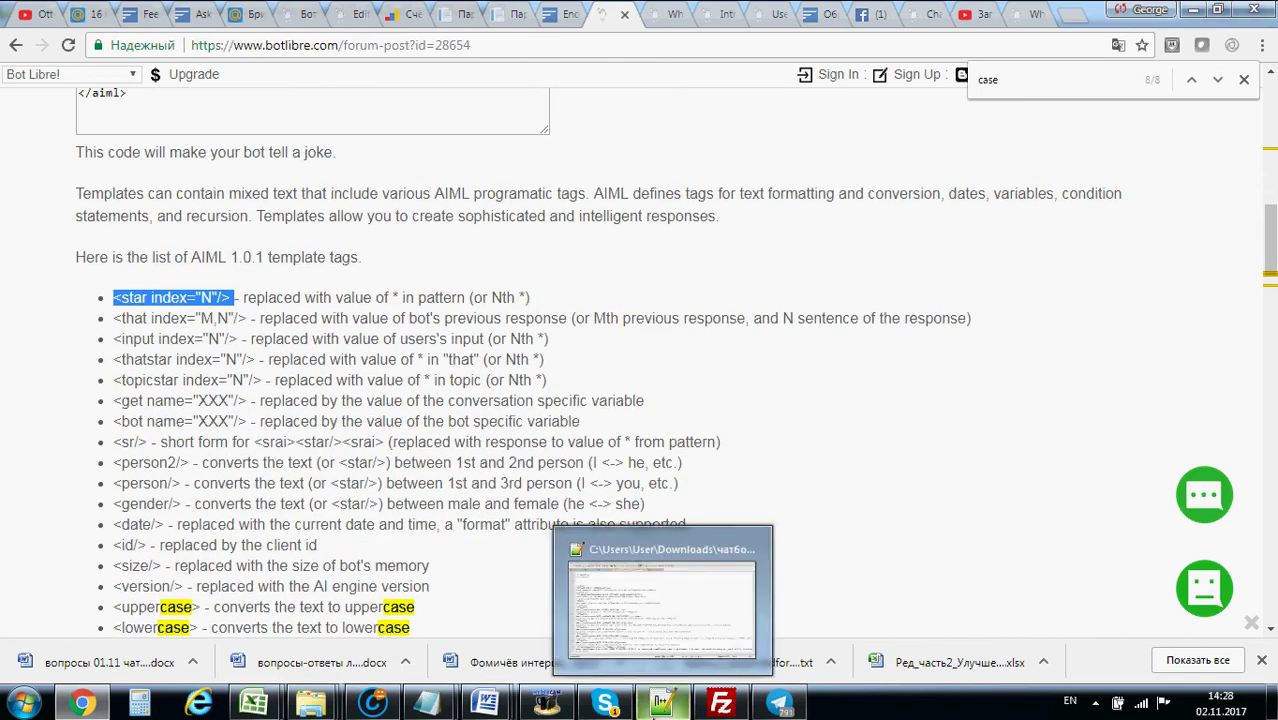
left_click(673, 618)
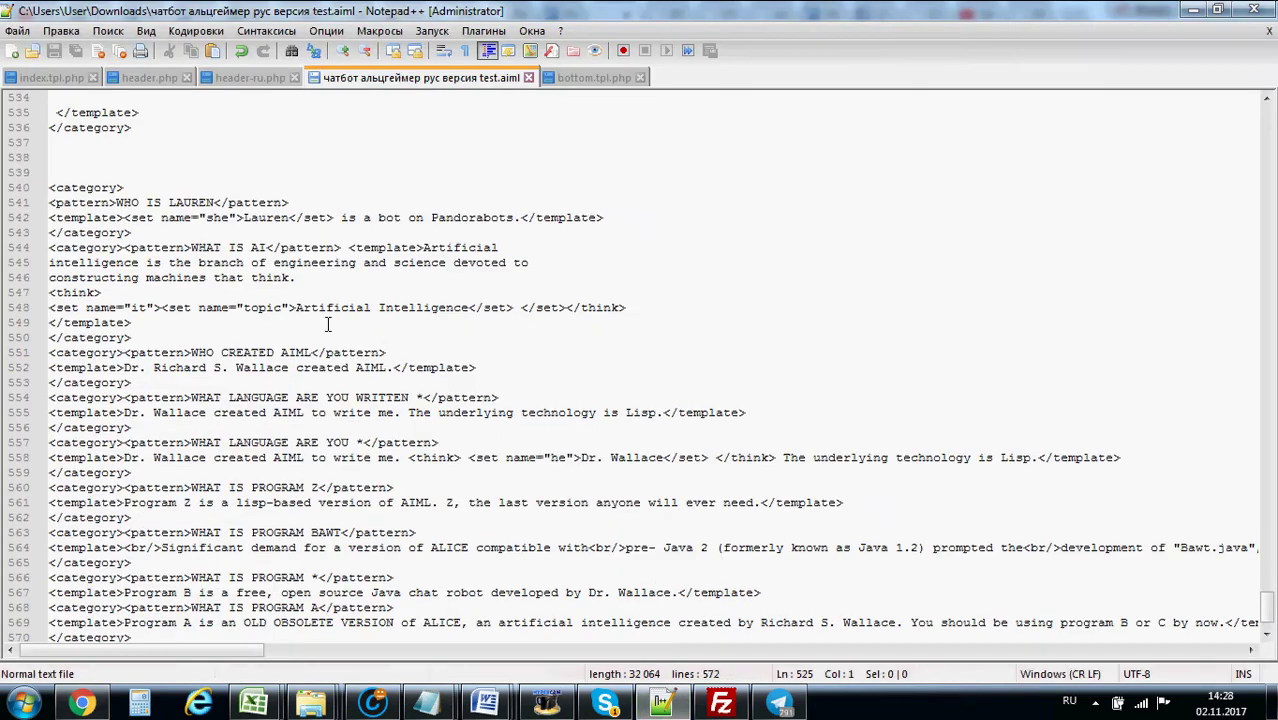
scroll(228, 232, "up", 1)
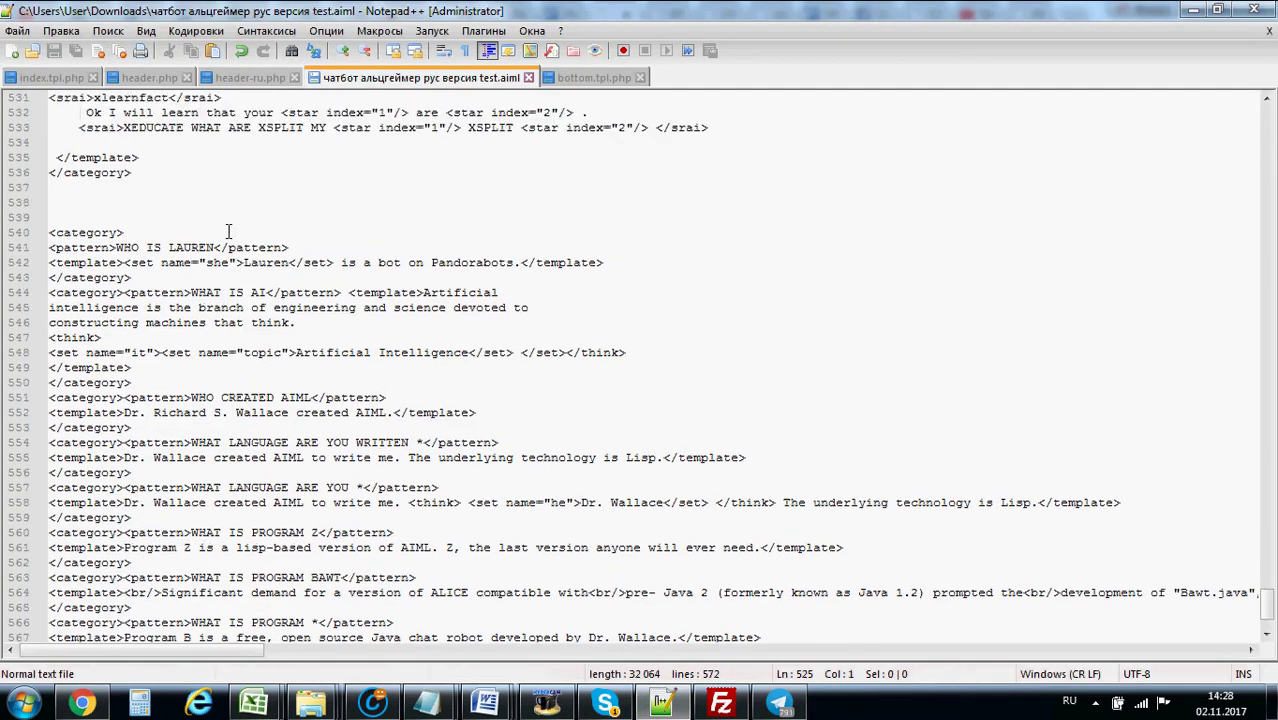
scroll(230, 232, "up", 4)
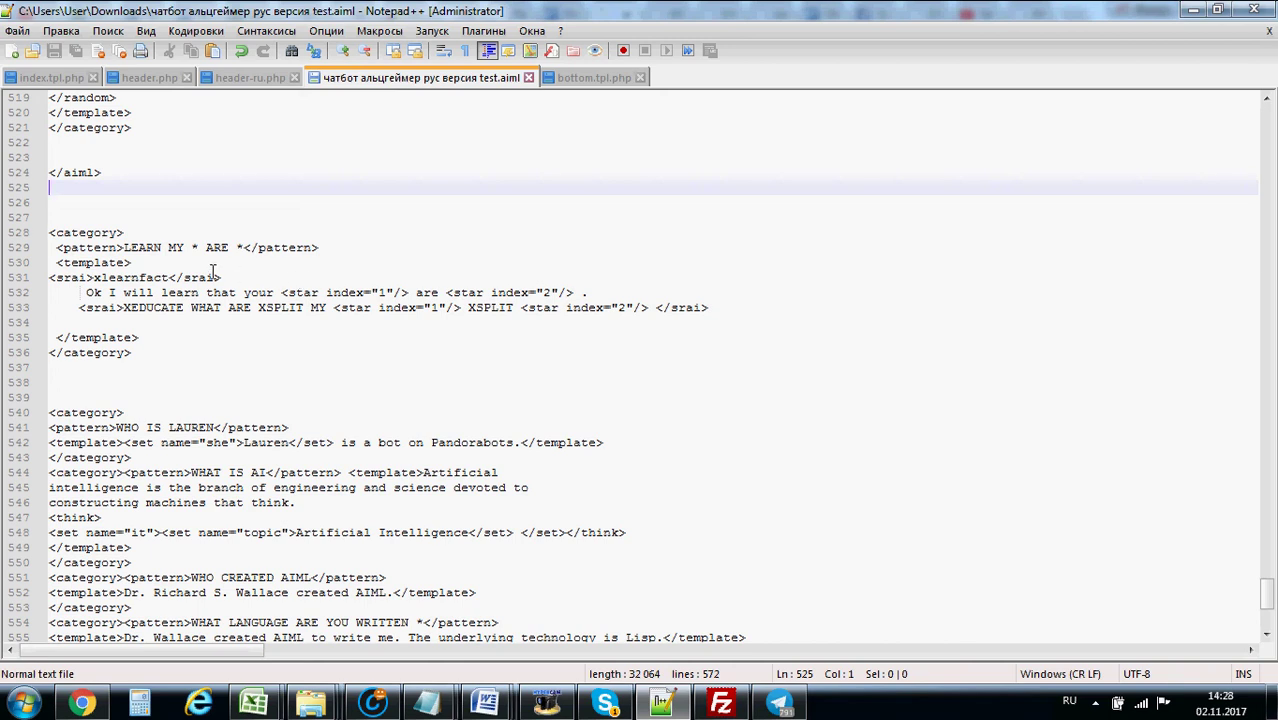
Highlight LEARN MY, the "will learn that your" response text, its star index 1 and 2 tags, and the pattern's first wildcard
left_click_drag(125, 250, 185, 247)
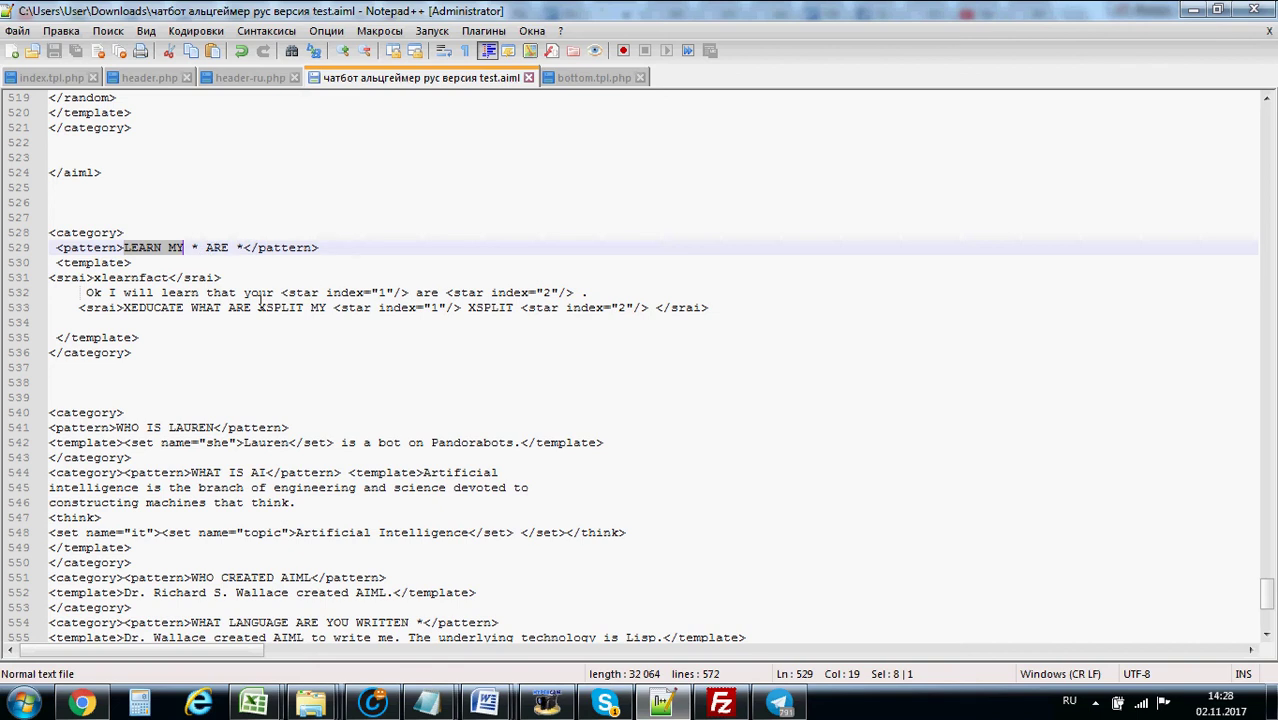
left_click_drag(118, 293, 274, 293)
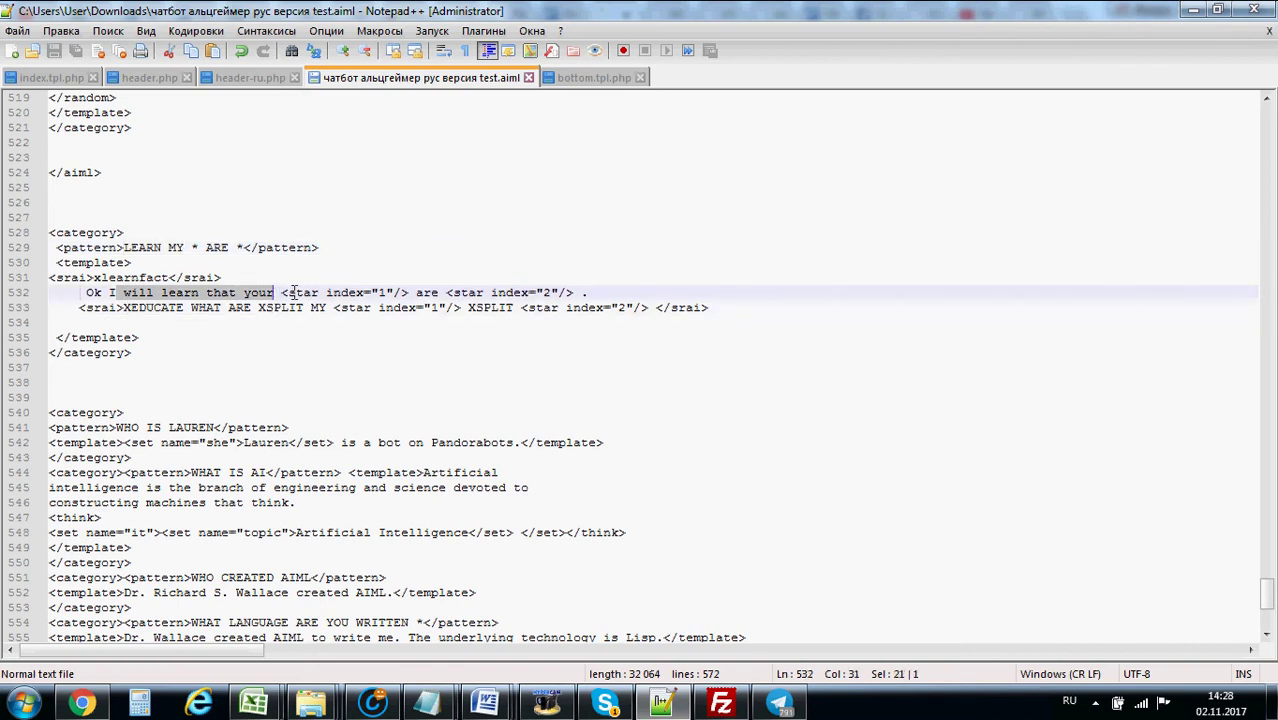
left_click_drag(409, 293, 349, 293)
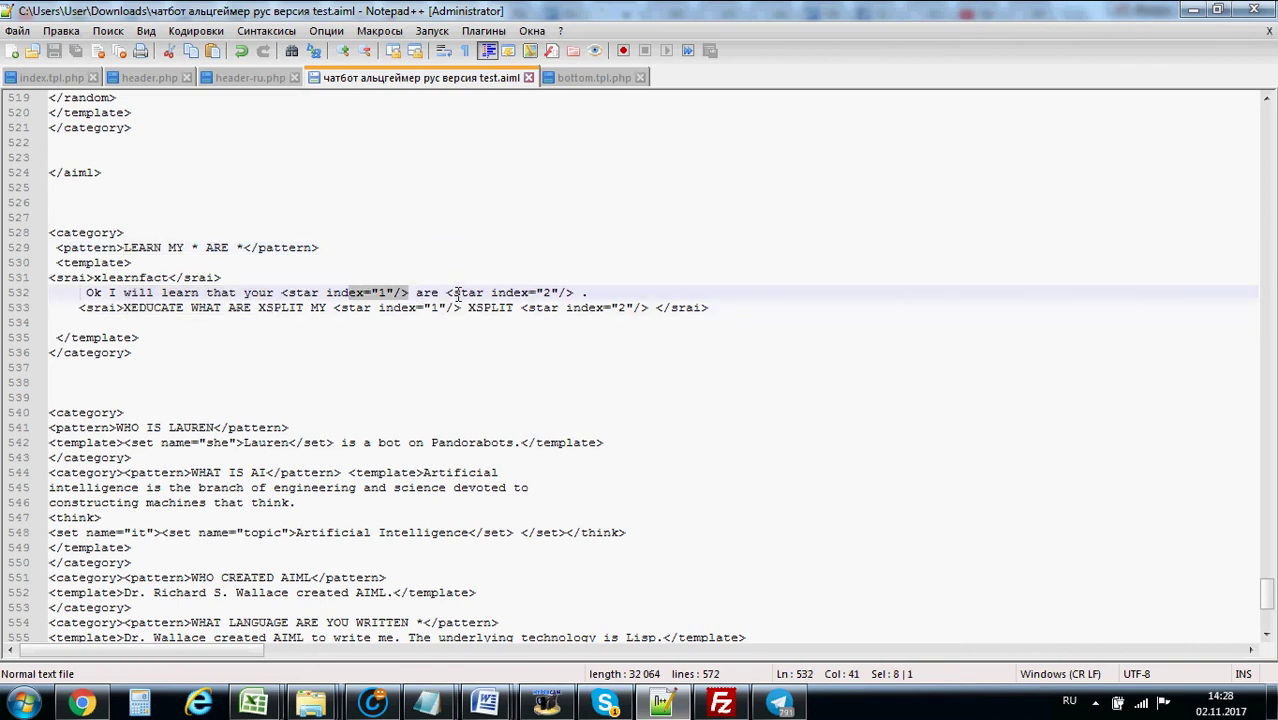
left_click_drag(455, 293, 566, 308)
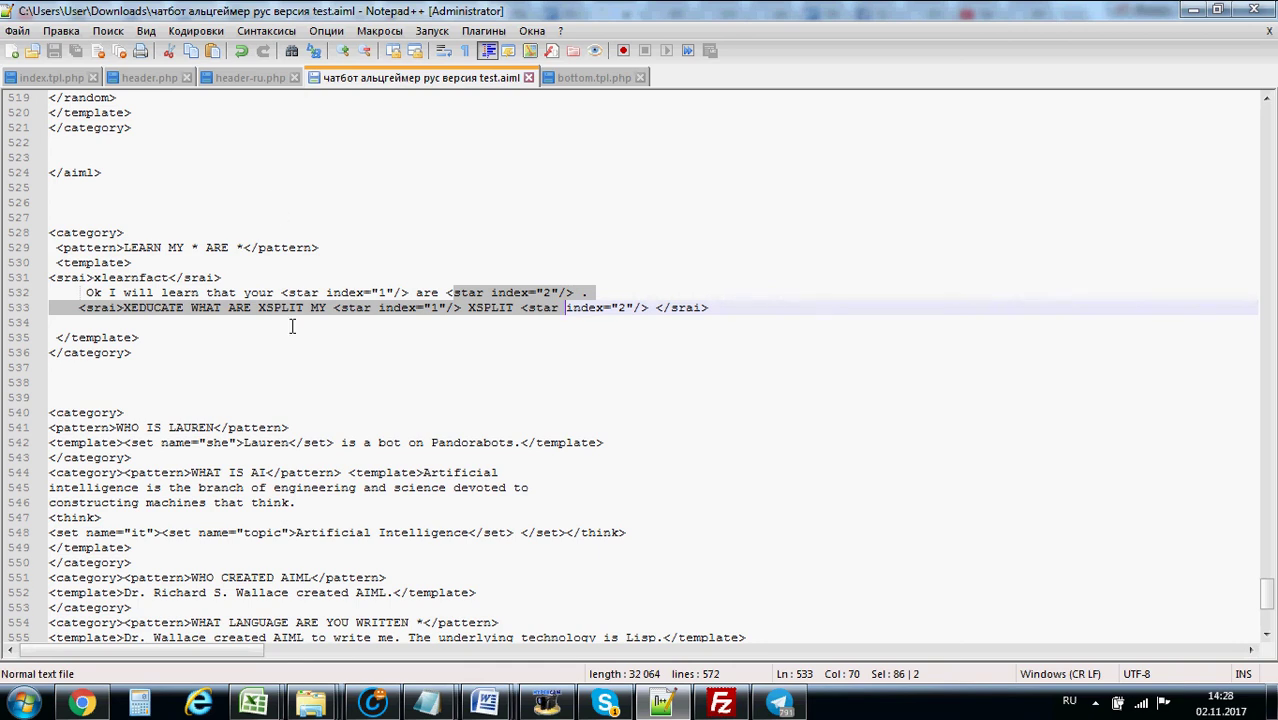
left_click_drag(189, 248, 206, 248)
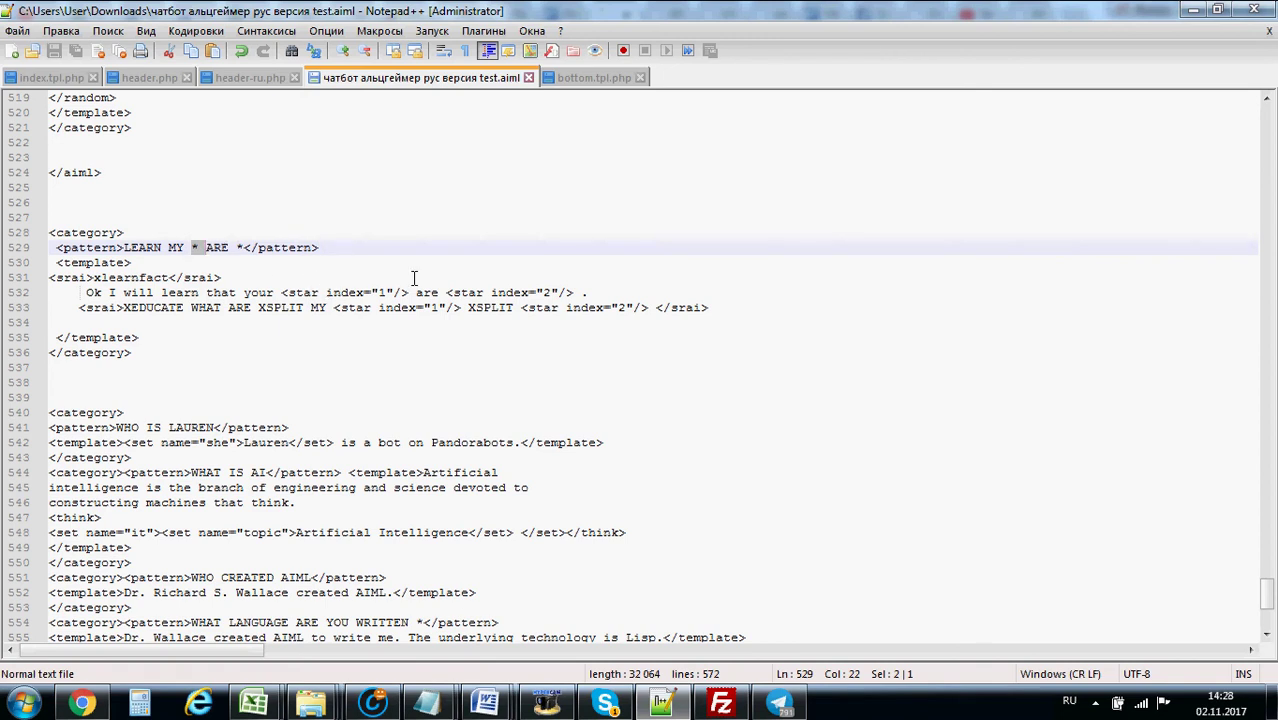
Examine the sample AIML categories from WHO IS LAUREN to the end of the file
scroll(520, 290, "down", 2)
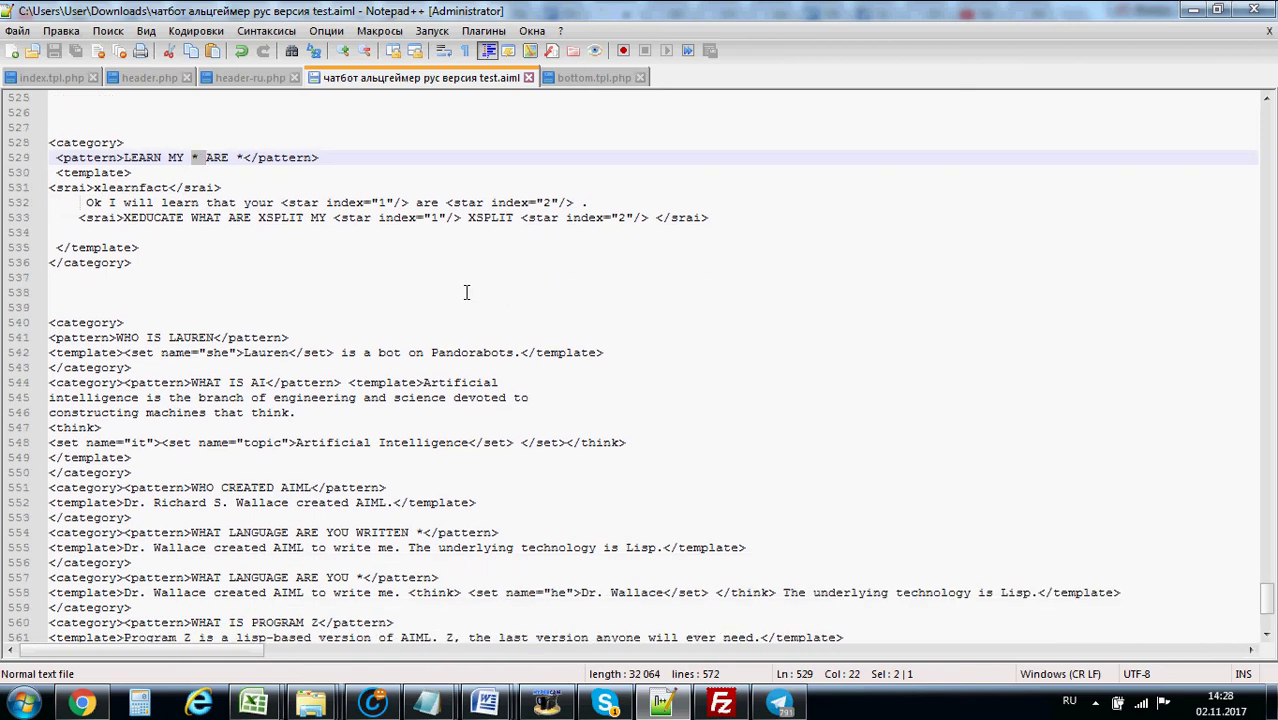
left_click(139, 290)
scroll(139, 290, "down", 4)
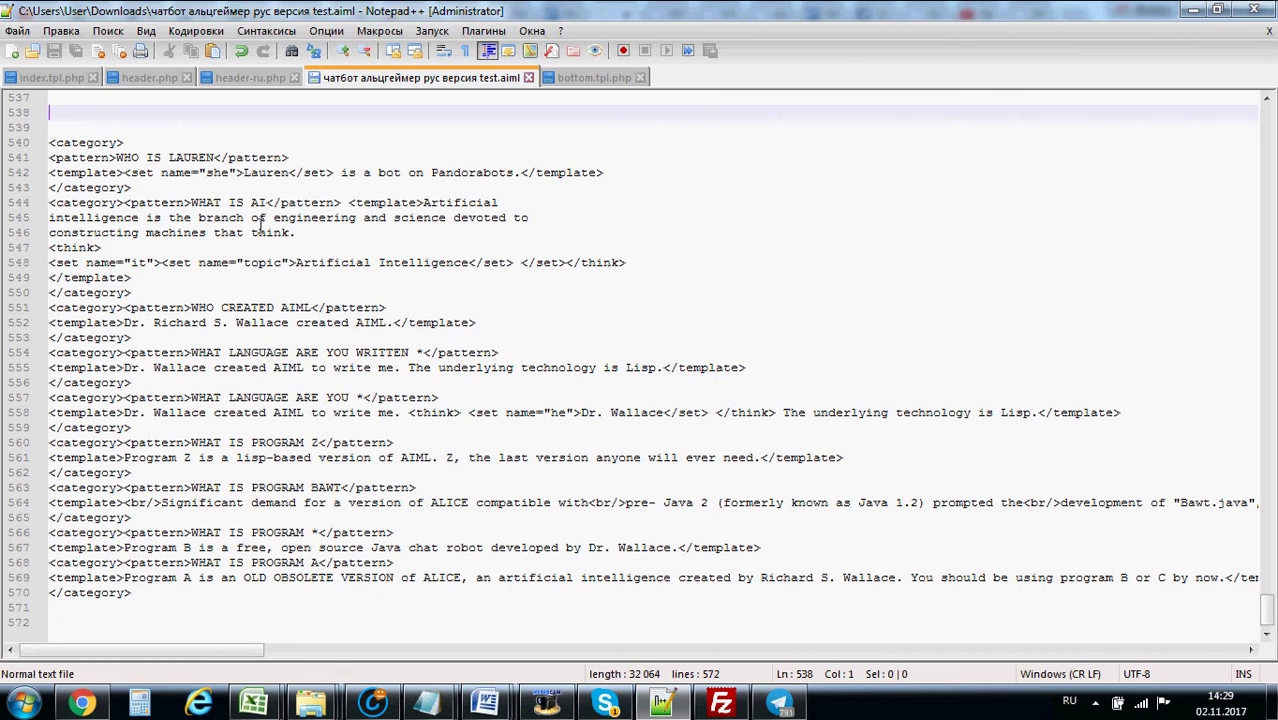
Switch back to Chrome, return to the start of the AIML scripting article and show the Self article's case operator section
mouse_move(605, 703)
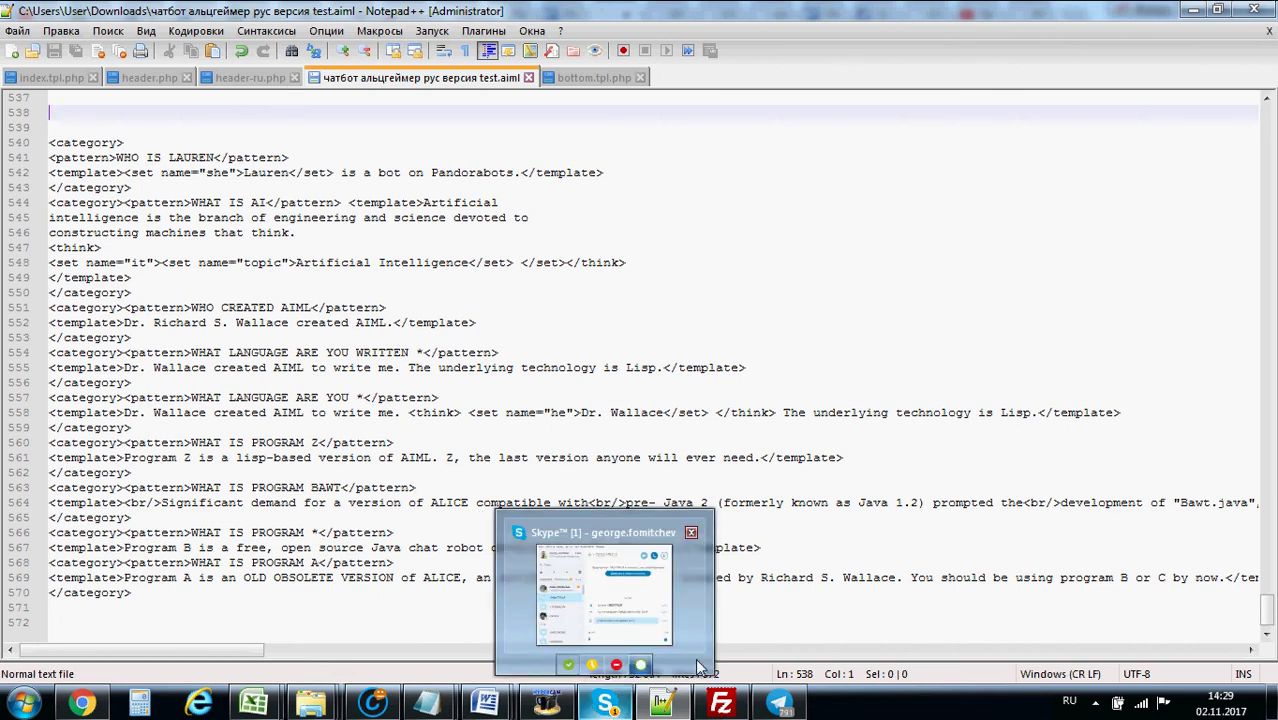
mouse_move(81, 703)
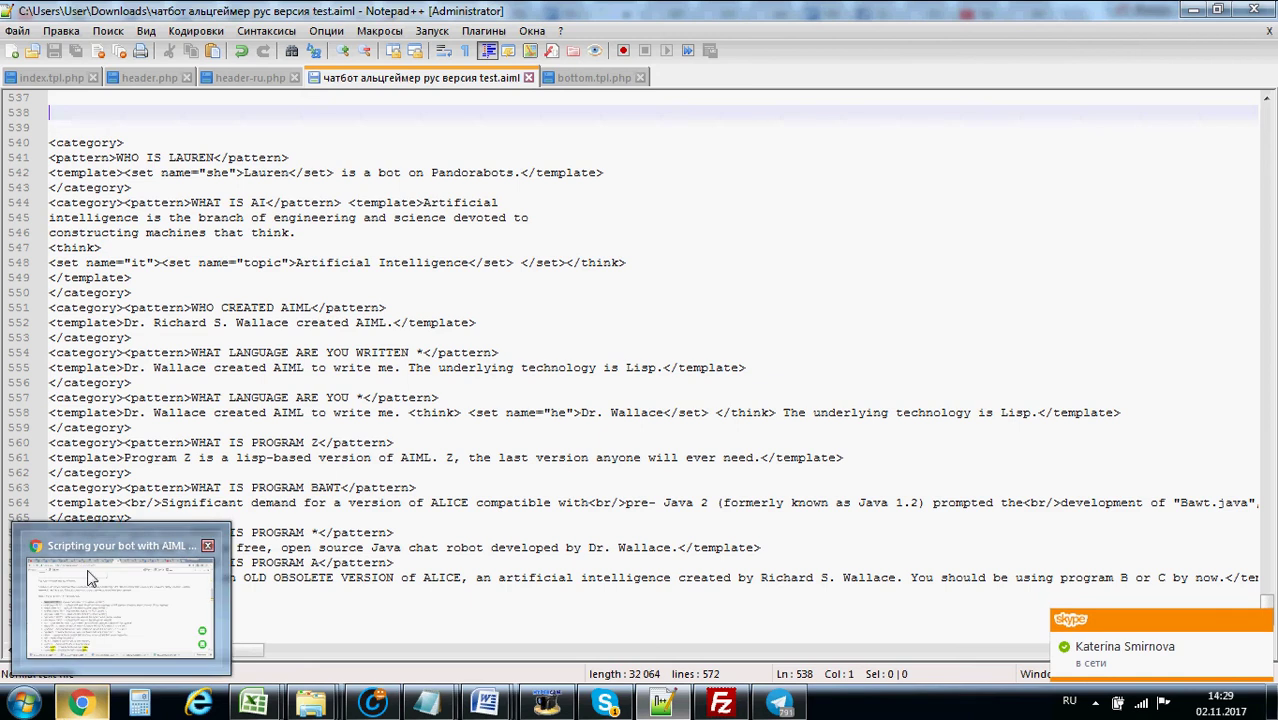
left_click(88, 577)
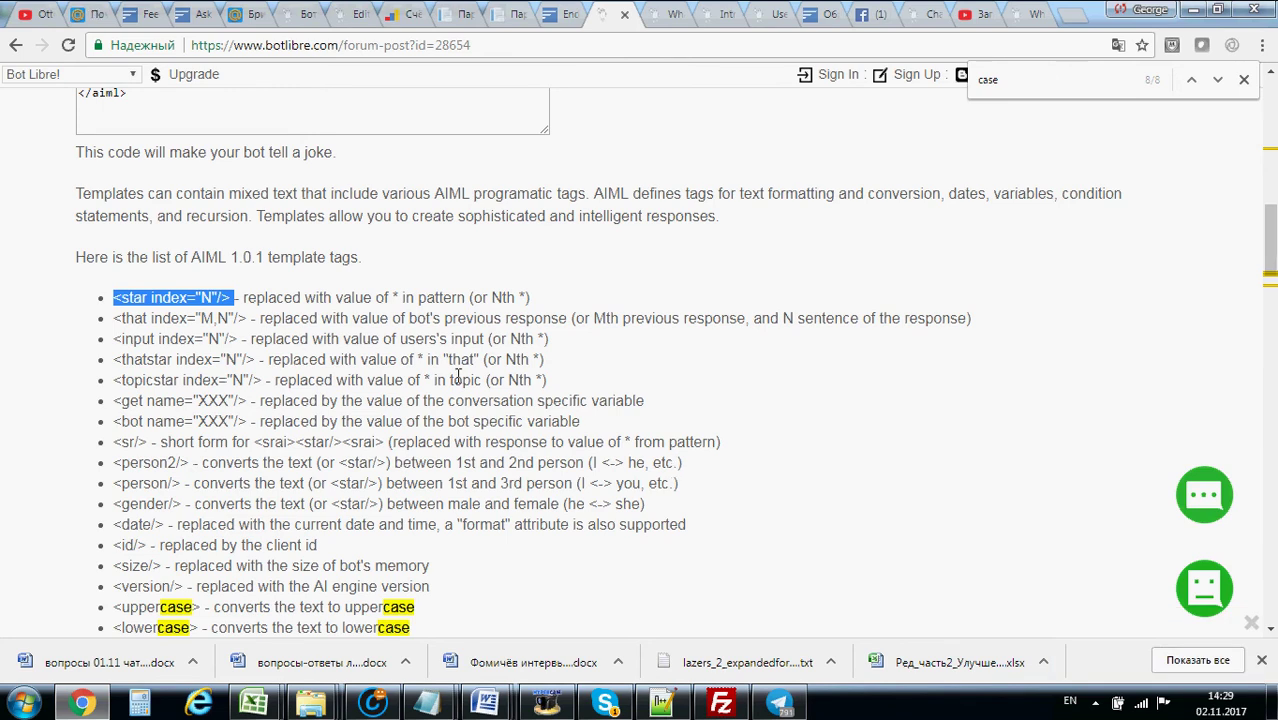
scroll(459, 372, "up", 1)
scroll(459, 372, "up", 8)
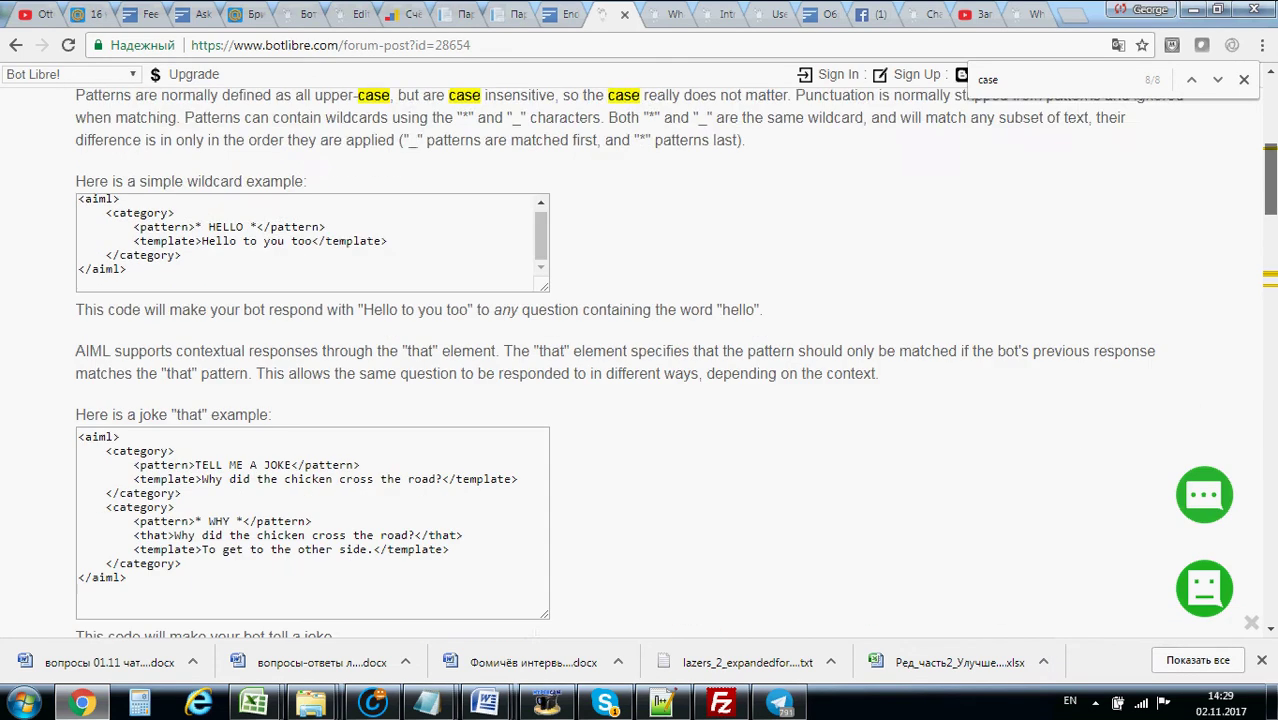
scroll(639, 360, "up", 2)
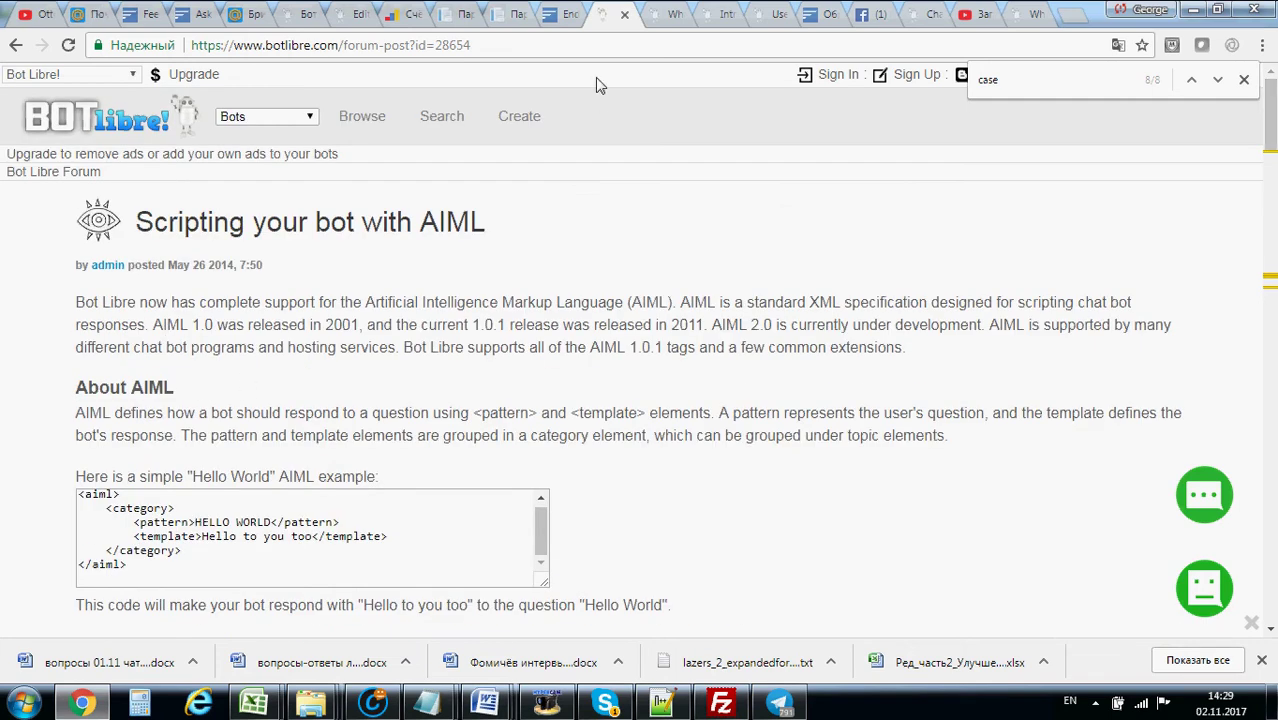
left_click(673, 12)
left_click(727, 10)
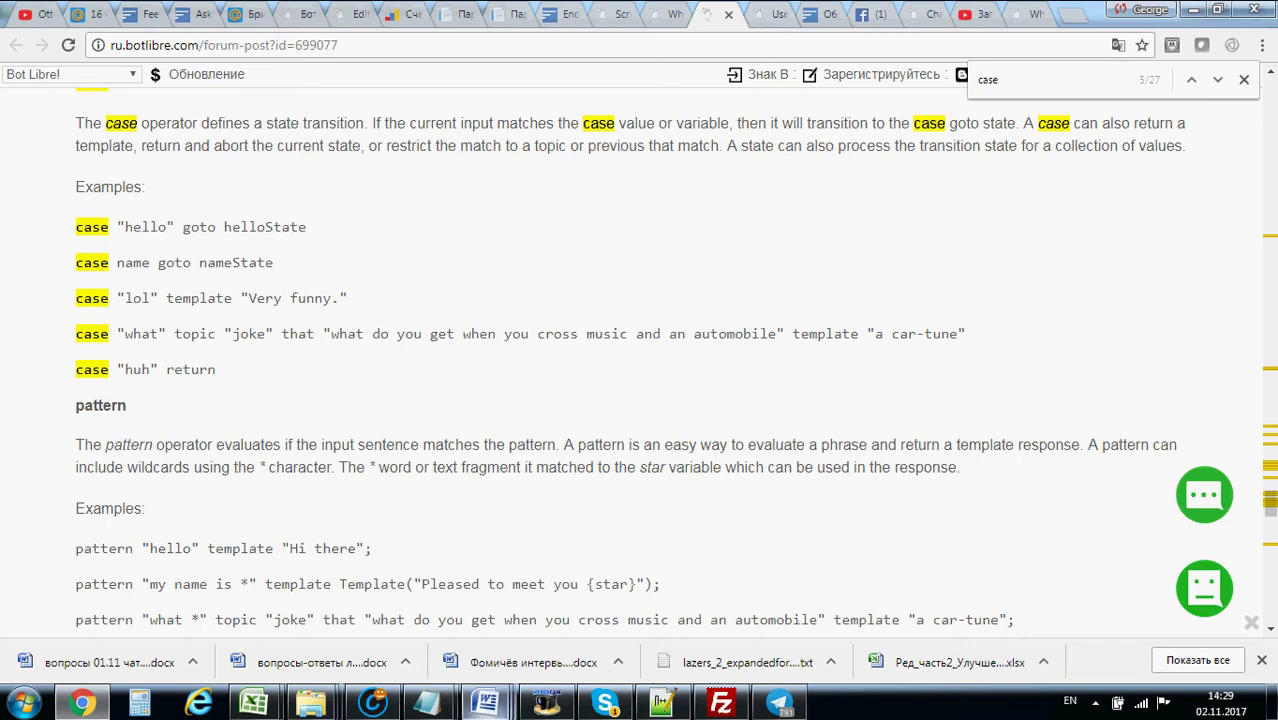
Look through the response list in "new full ICO INS bot.txt" in Notepad and return to the Self scripting article in Chrome
mouse_move(450, 688)
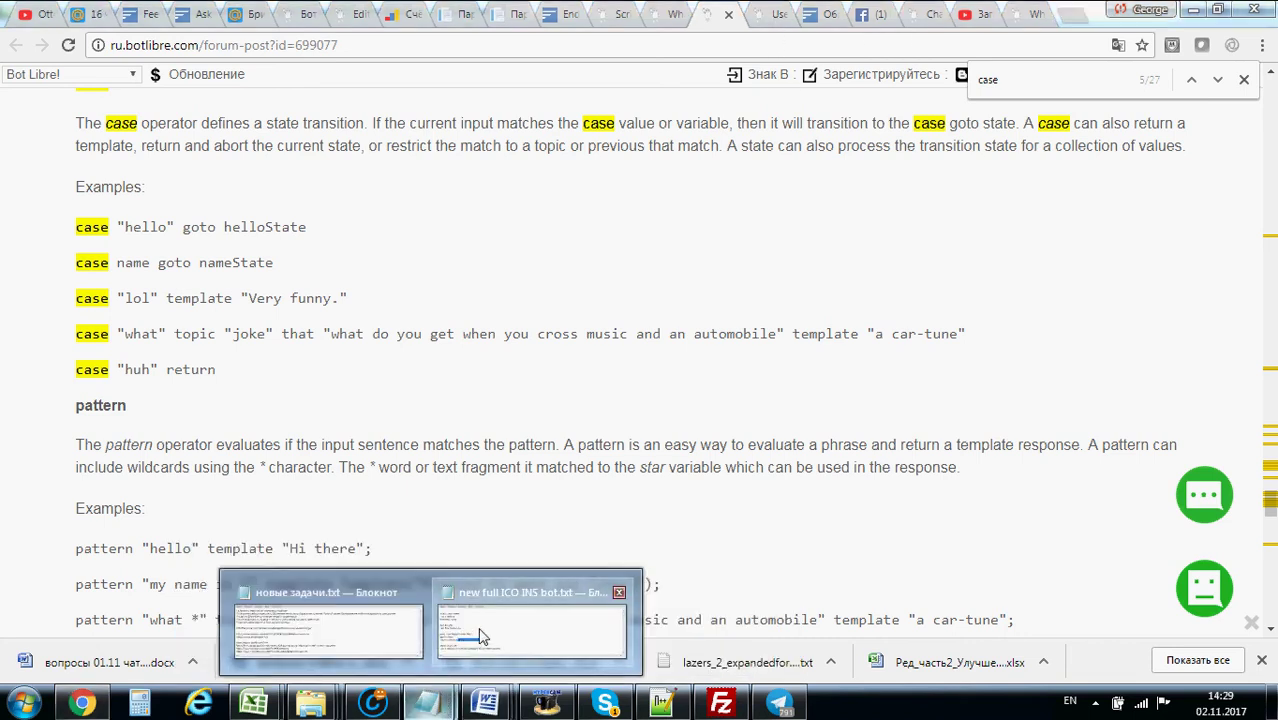
left_click(532, 625)
left_click_drag(958, 415, 966, 600)
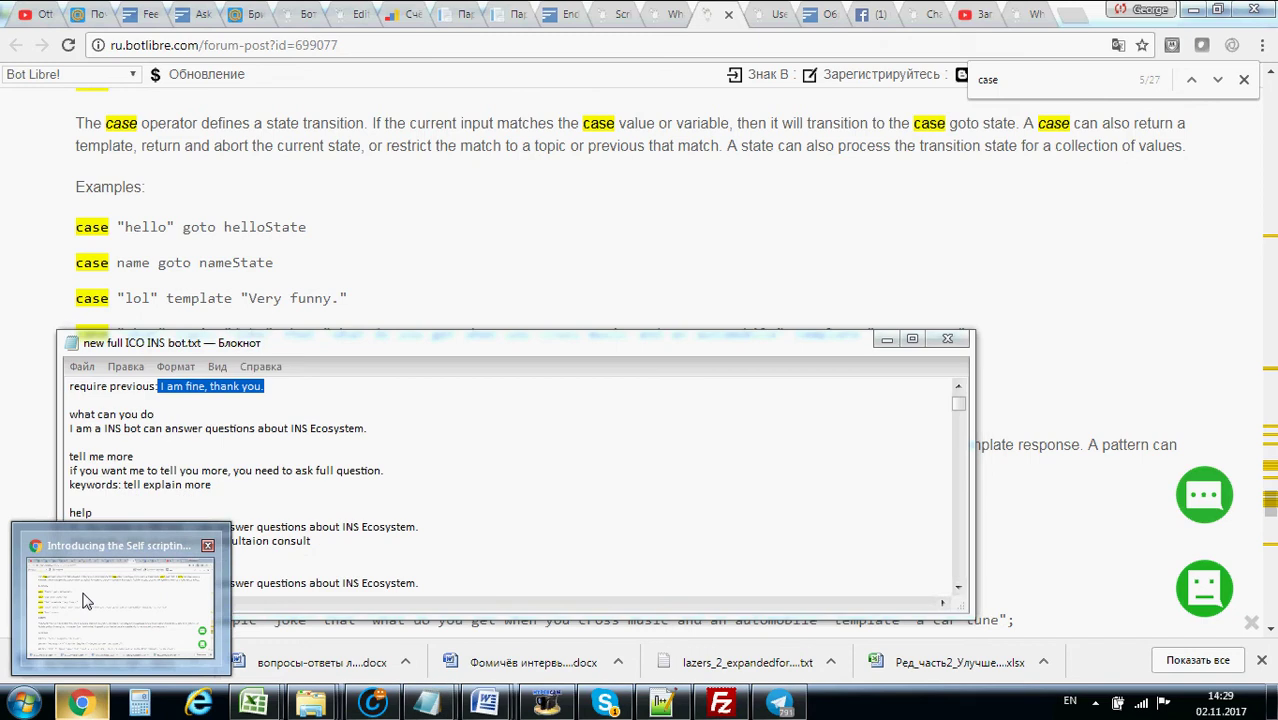
left_click(420, 168)
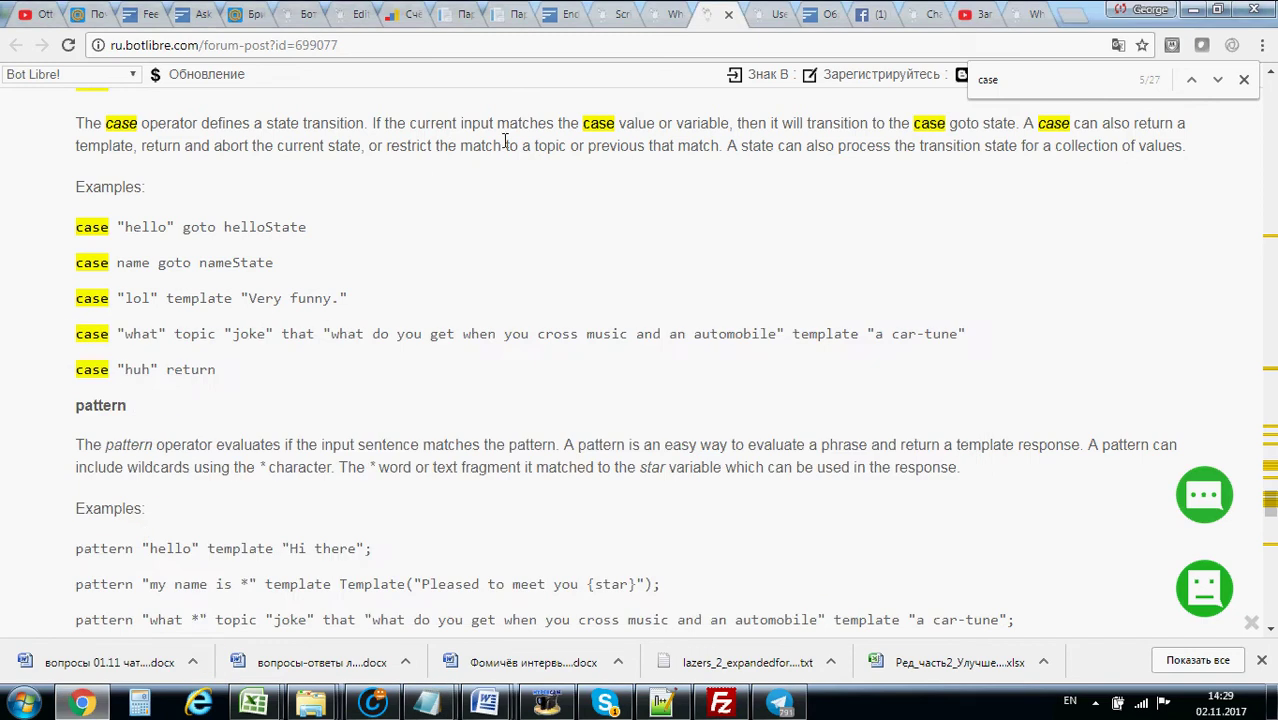
Show the reminder bot's Self script, and go to the ICO INS chatbot's Training & Chat Logs page
left_click(300, 14)
left_click(345, 14)
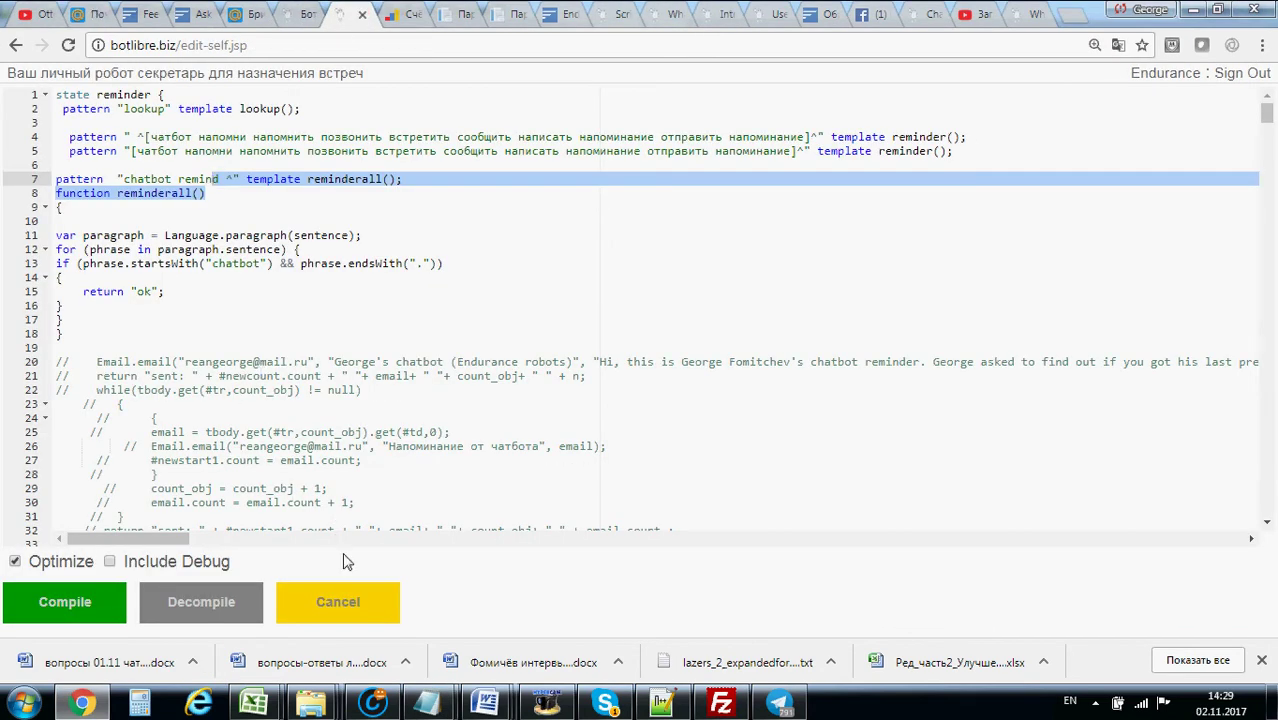
left_click(1013, 12)
left_click(930, 12)
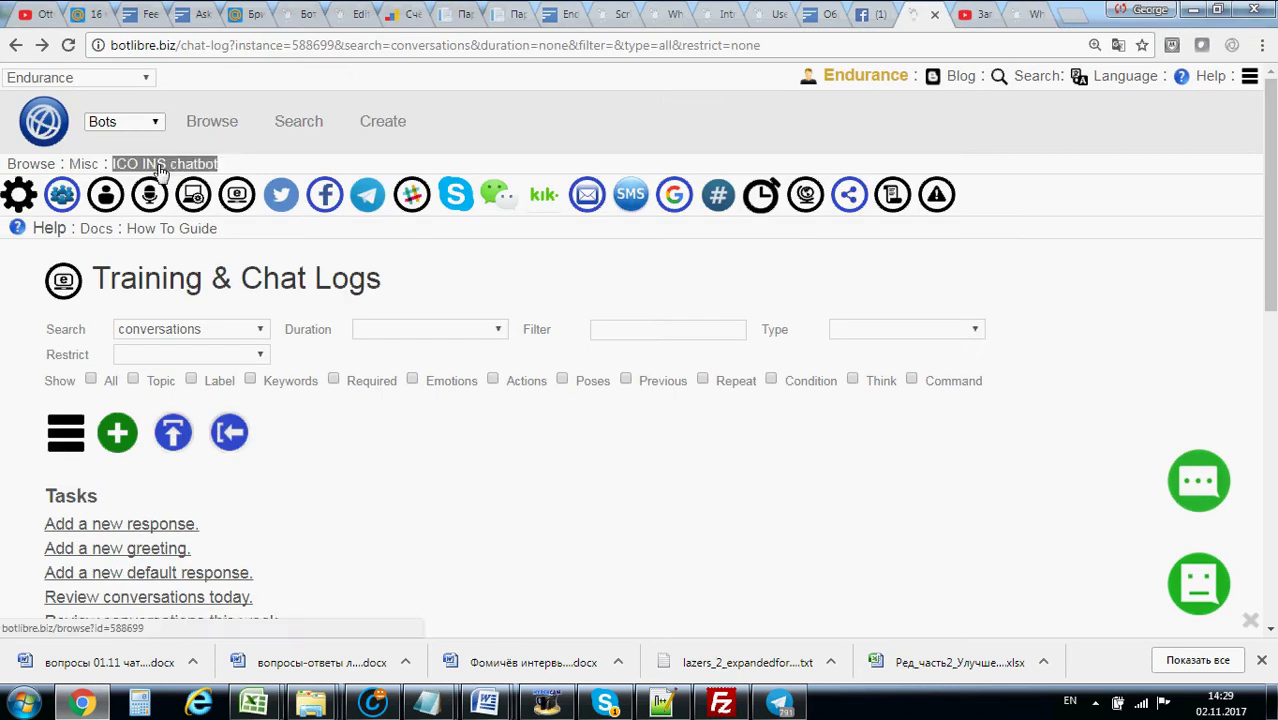
Import "new full ICO INS bot.txt" into the chatbot's training as a Response List with UTF-8 encoding
left_click(173, 438)
left_click(590, 267)
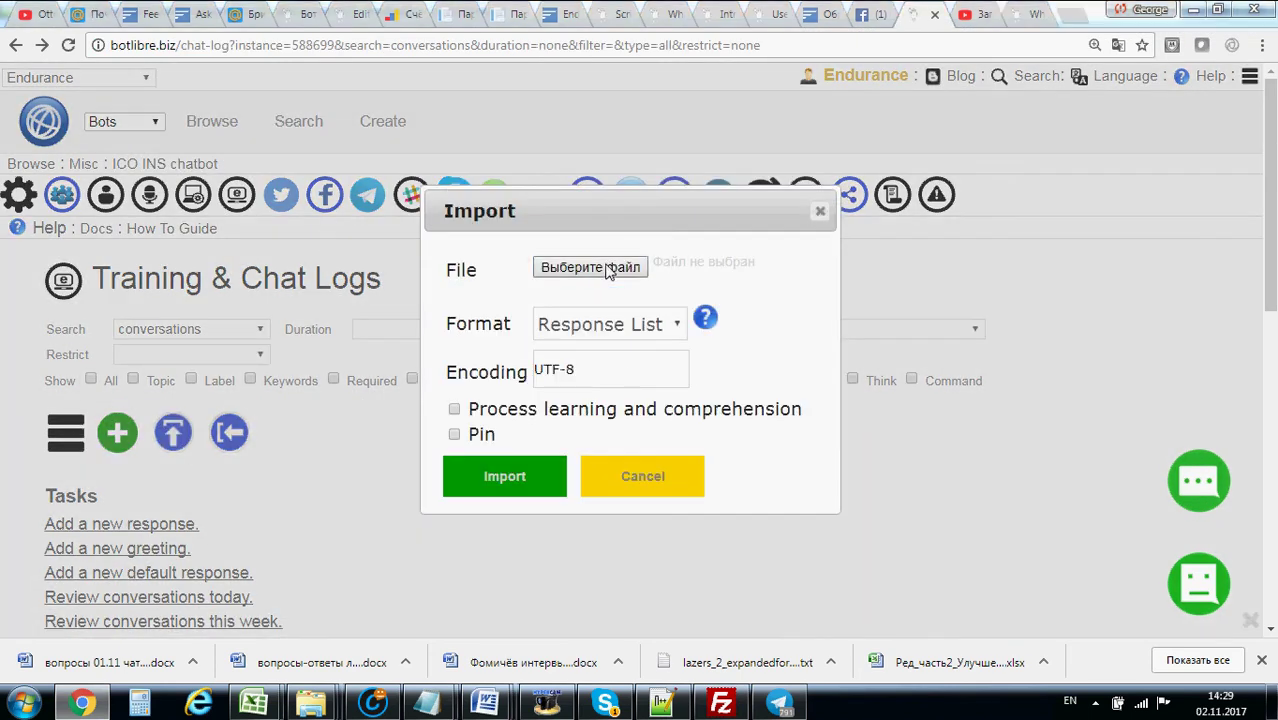
double_click(337, 124)
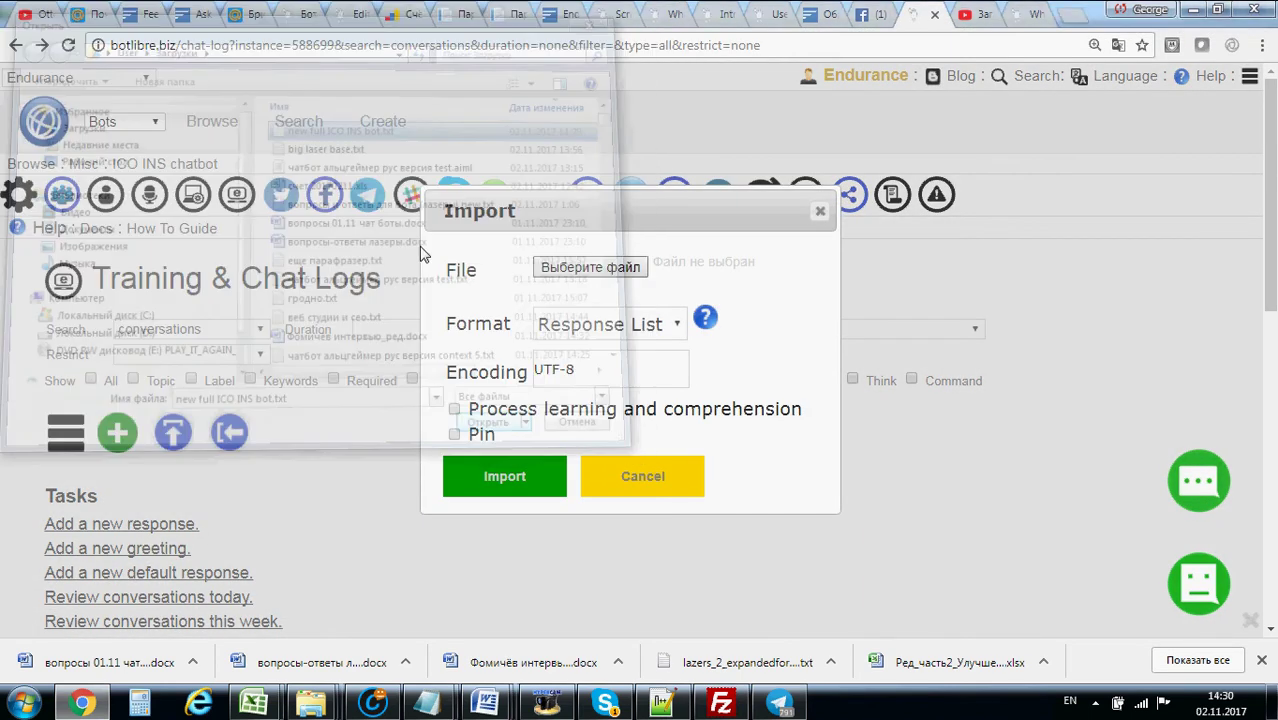
left_click(498, 488)
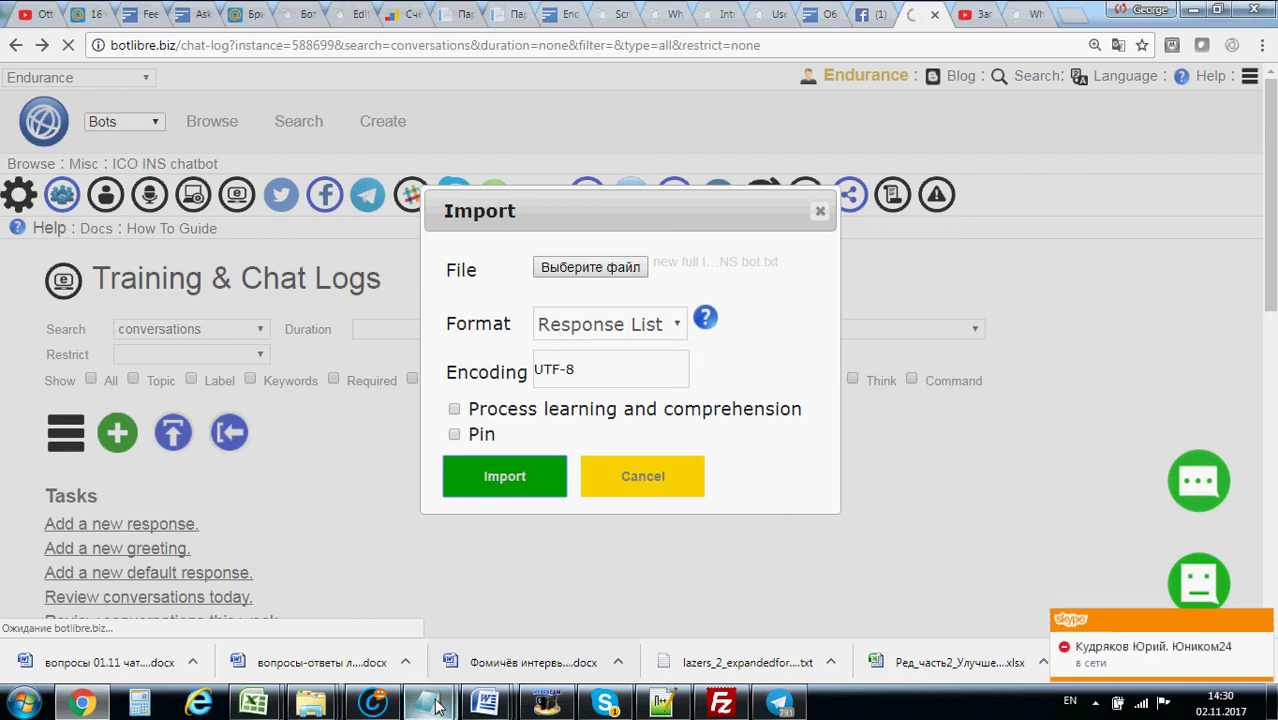
Review the questions, answers, keywords and required words further down the response list in Notepad, and return to Chrome
mouse_move(431, 704)
left_click(547, 651)
left_click_drag(958, 403, 962, 568)
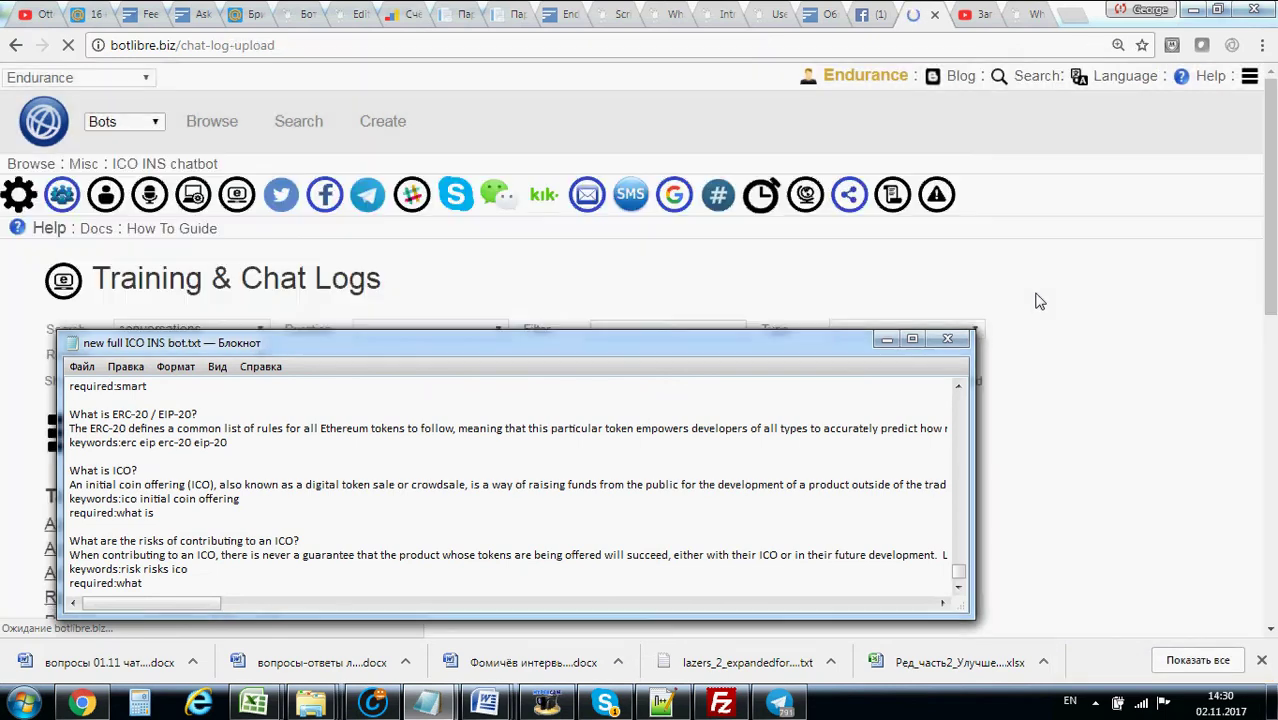
left_click(1036, 298)
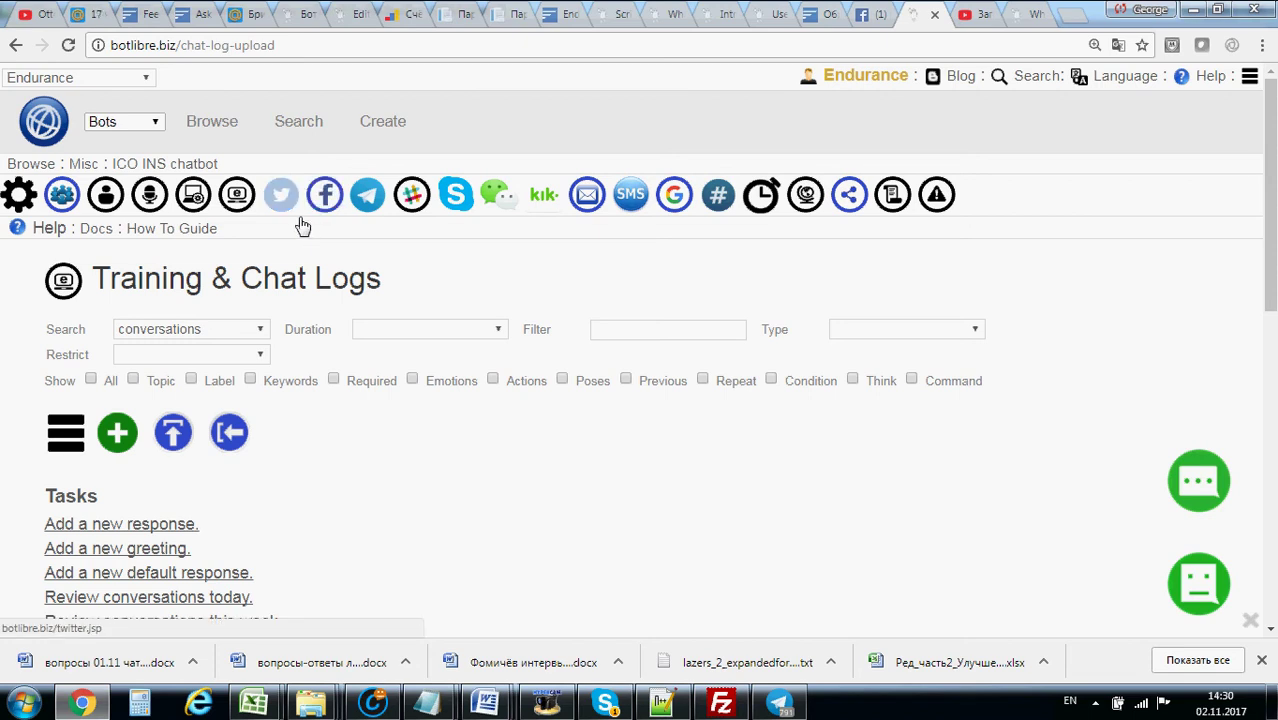
Open the bot's Twitter settings and examine the user and application token fields and the Twitterbot properties
left_click(282, 204)
scroll(306, 378, "down", 5)
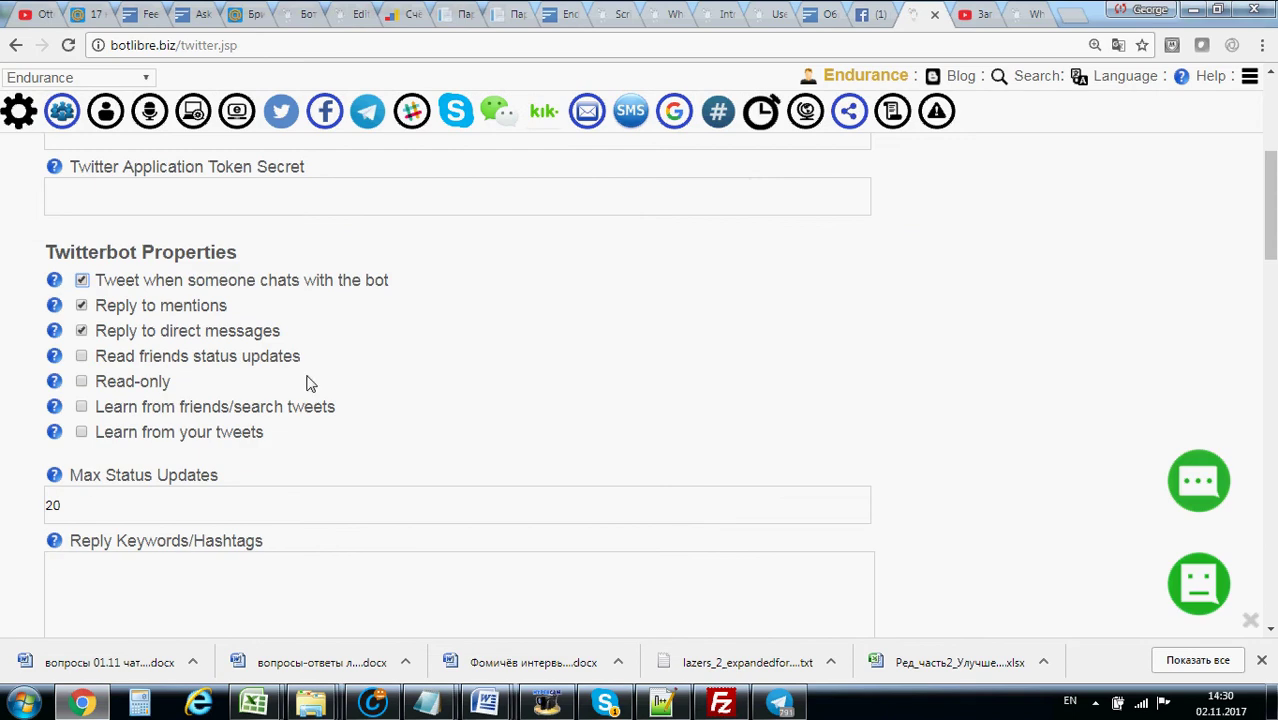
scroll(306, 372, "up", 5)
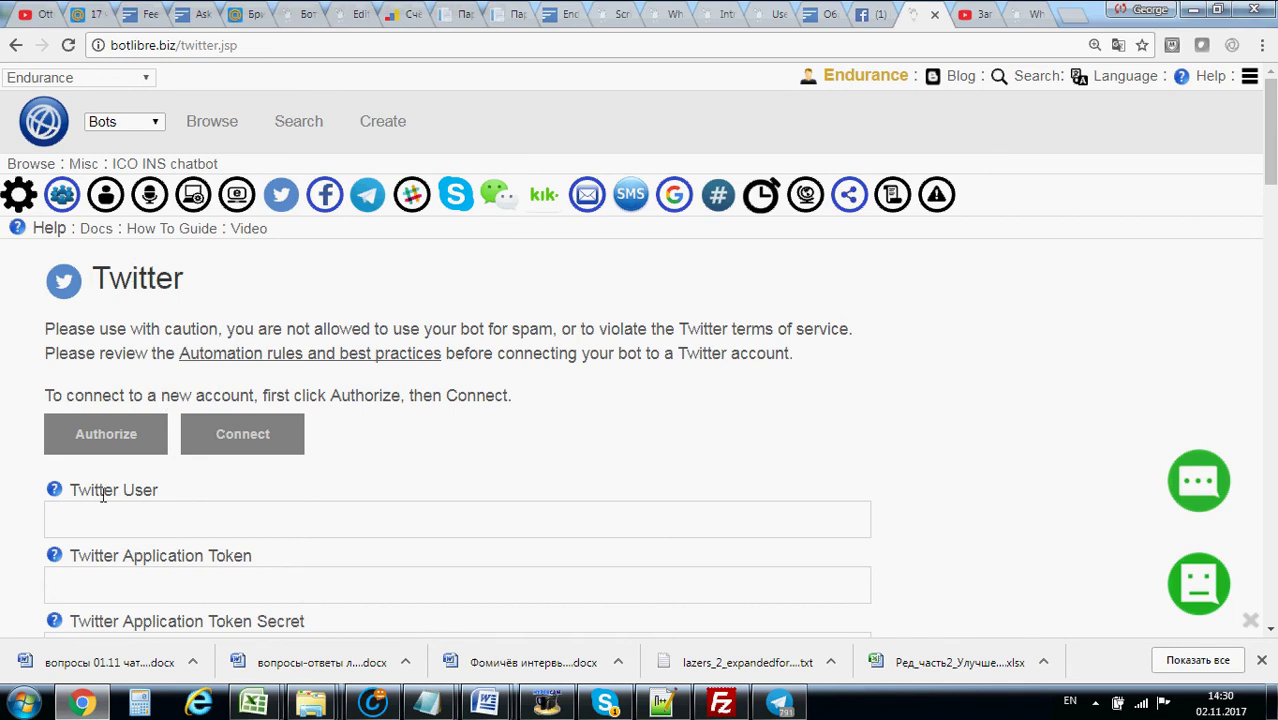
left_click(146, 530)
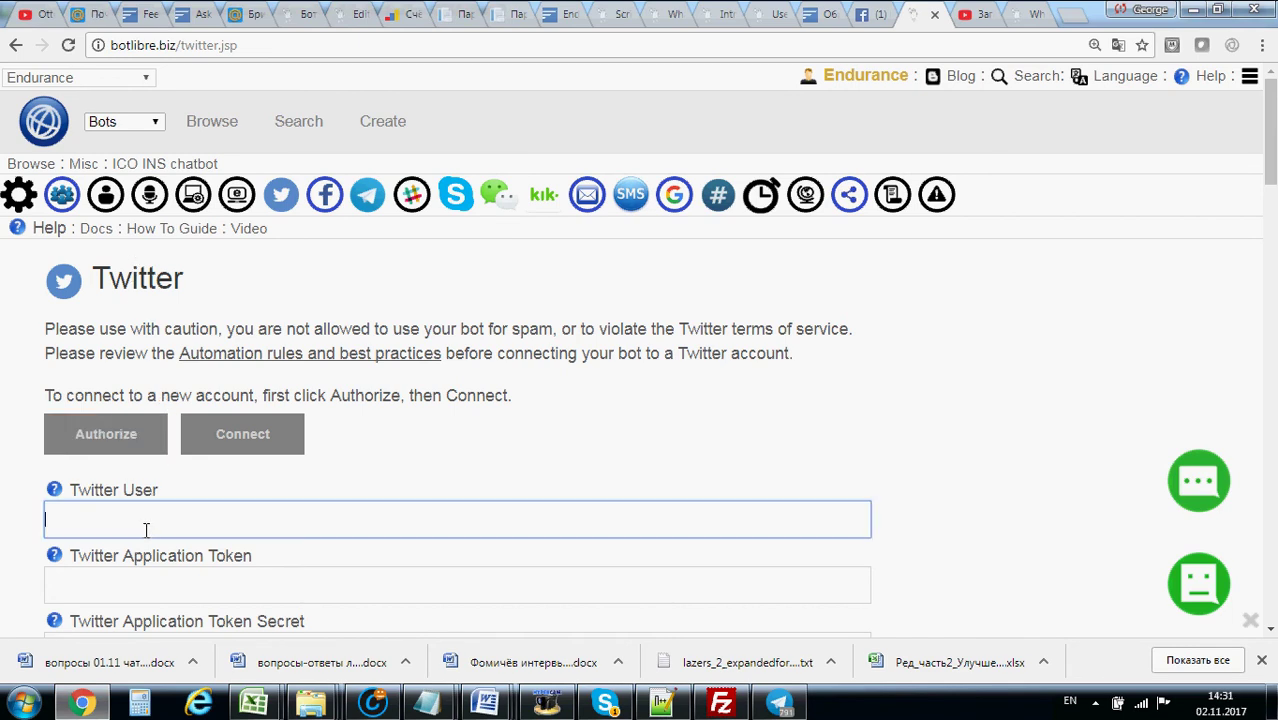
left_click(151, 580)
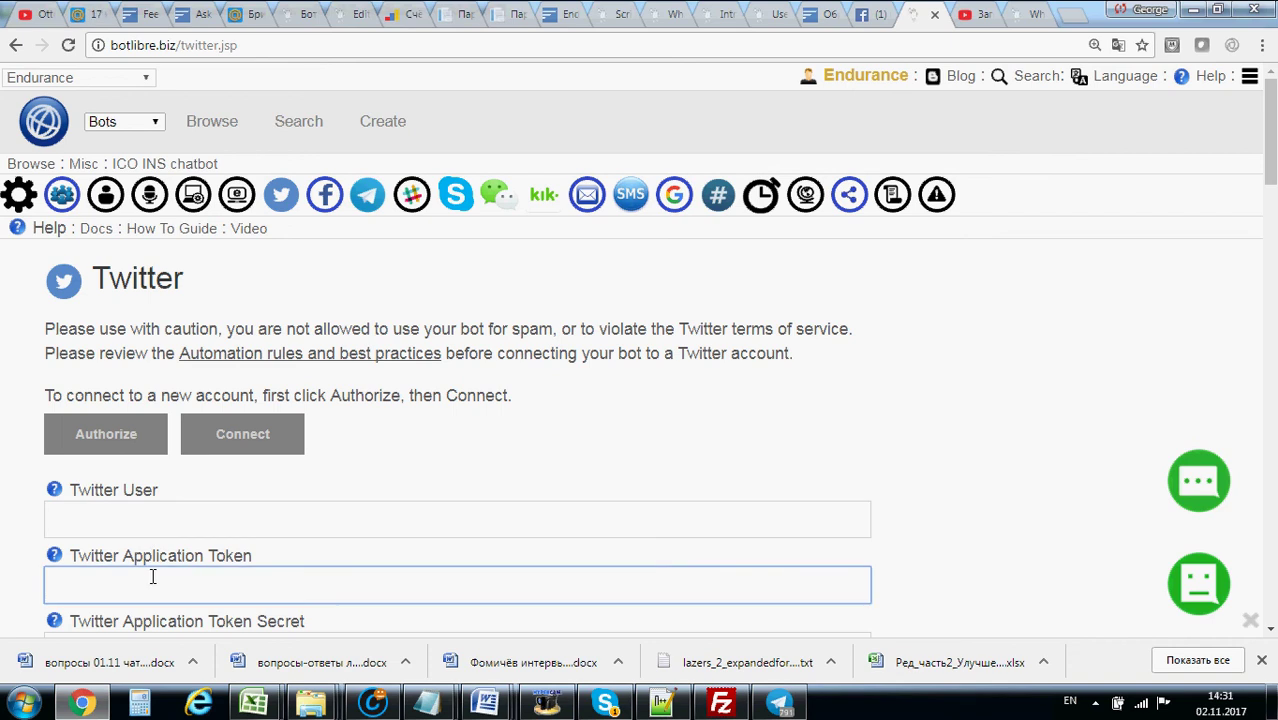
scroll(114, 466, "down", 3)
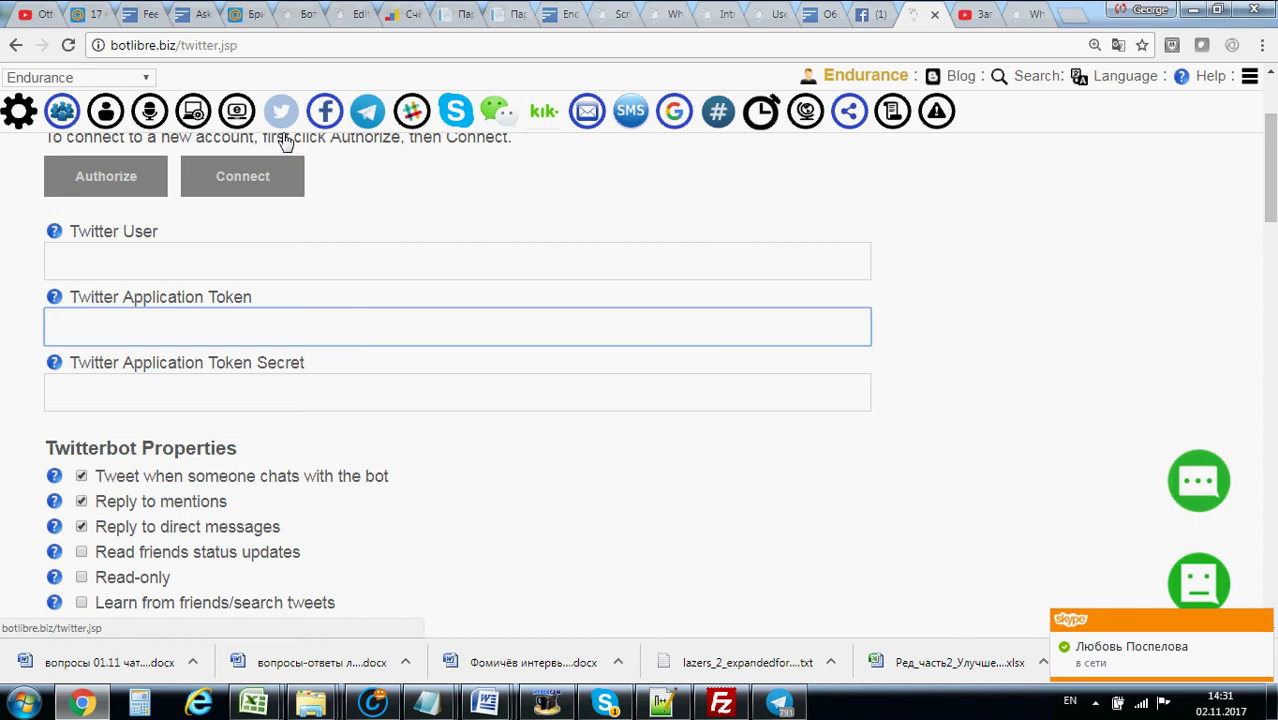
Examine the Facebook connection's user, access token, page, app and webhook fields, and open the bot's Telegram settings
left_click(326, 116)
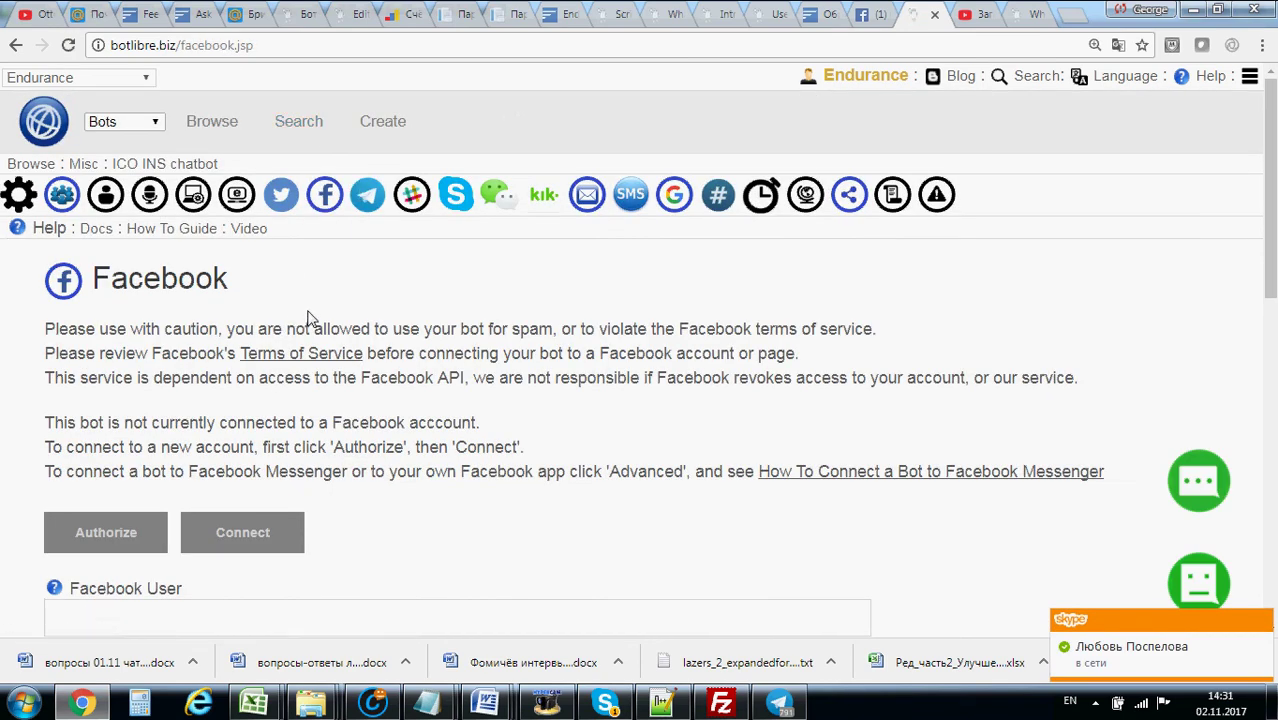
scroll(312, 328, "down", 4)
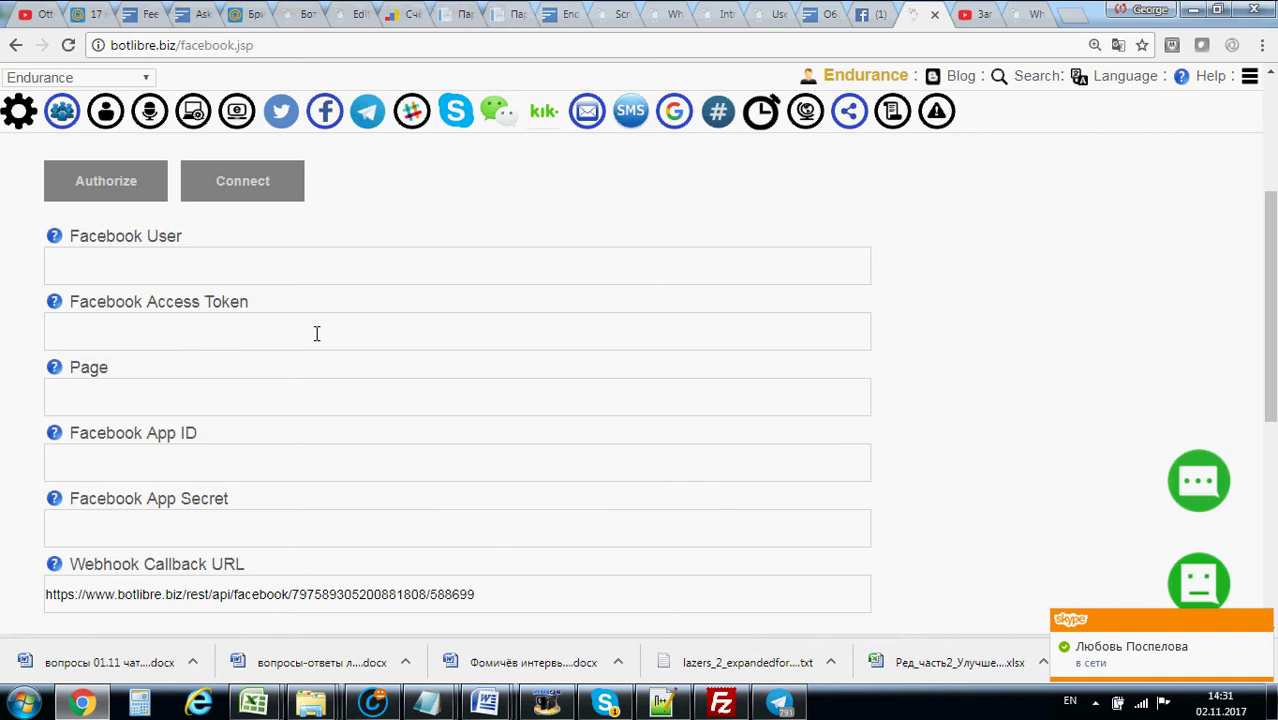
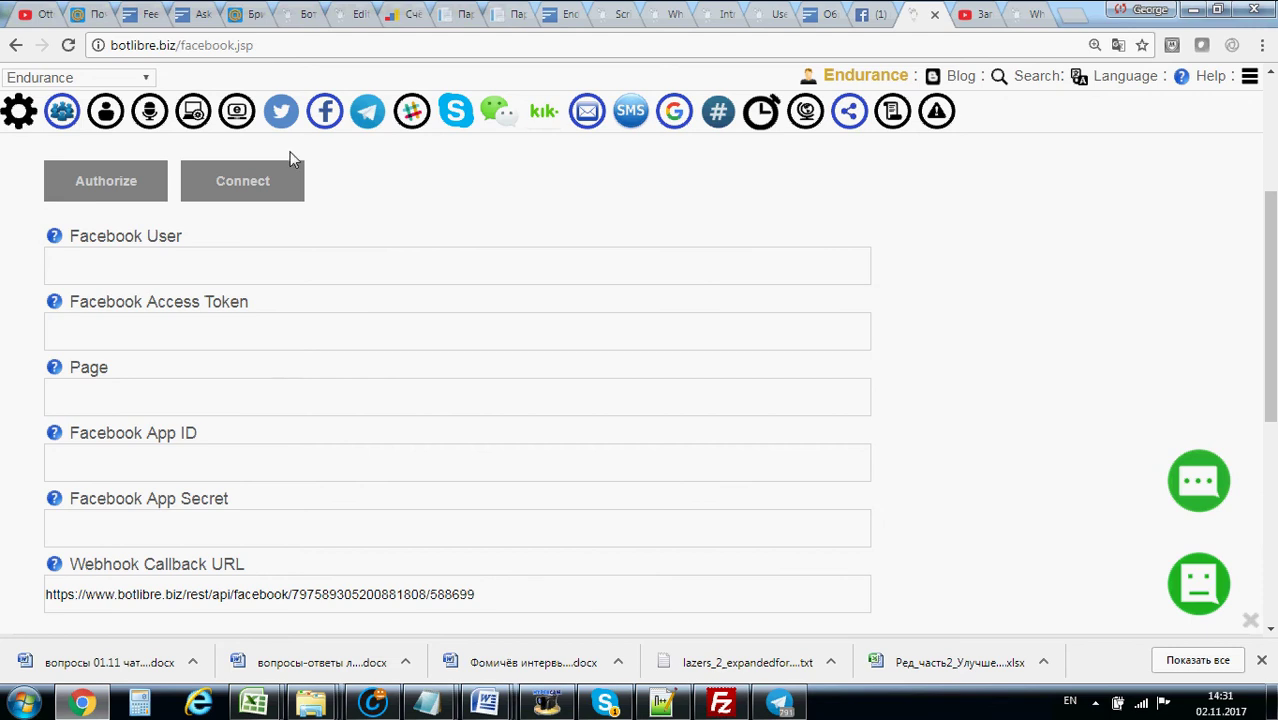
left_click(366, 113)
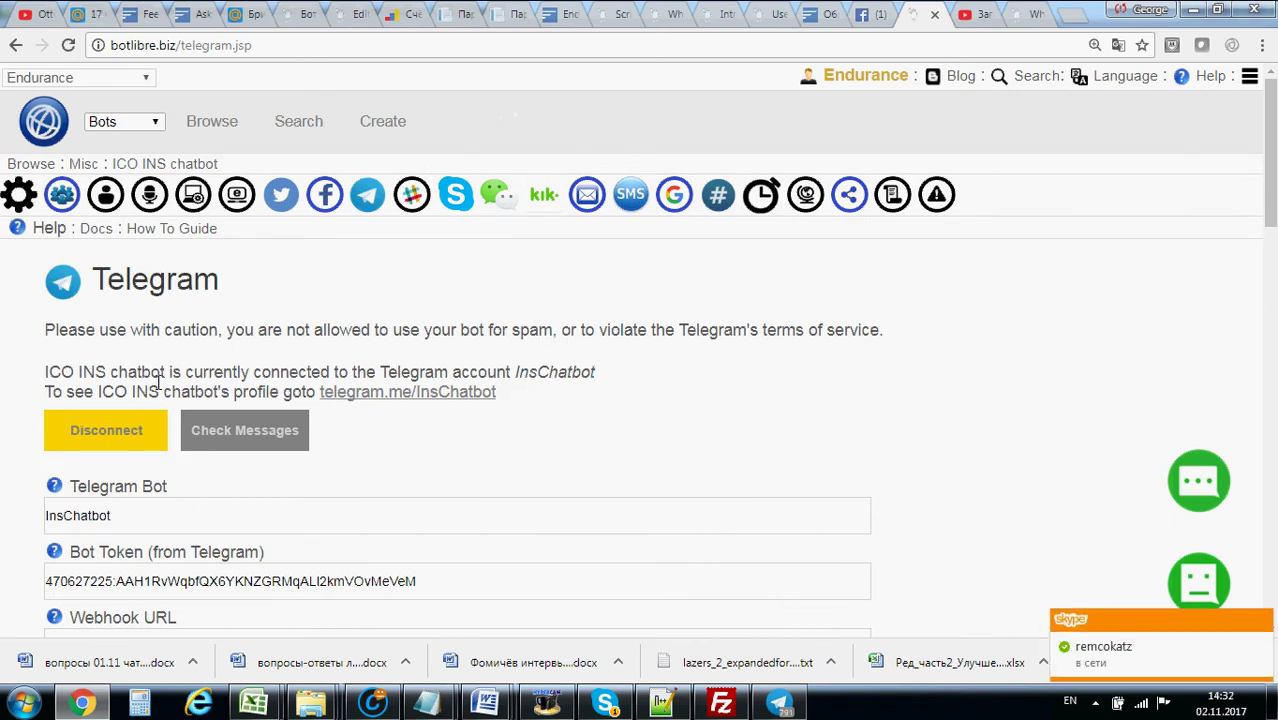
Switch to Telegram, find BotFather by searching for "bot", and review its /newbot conversation covering the bot name, username and HTTP API token
left_click(762, 704)
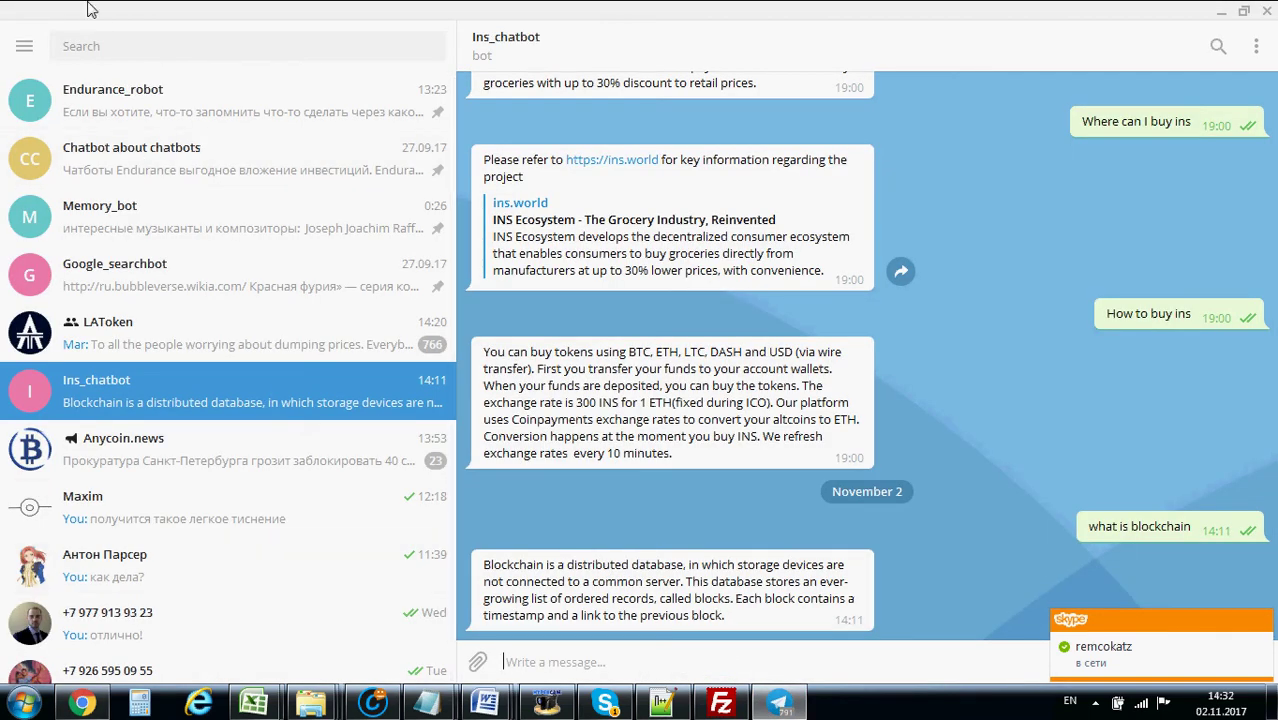
left_click(104, 43)
type("bot")
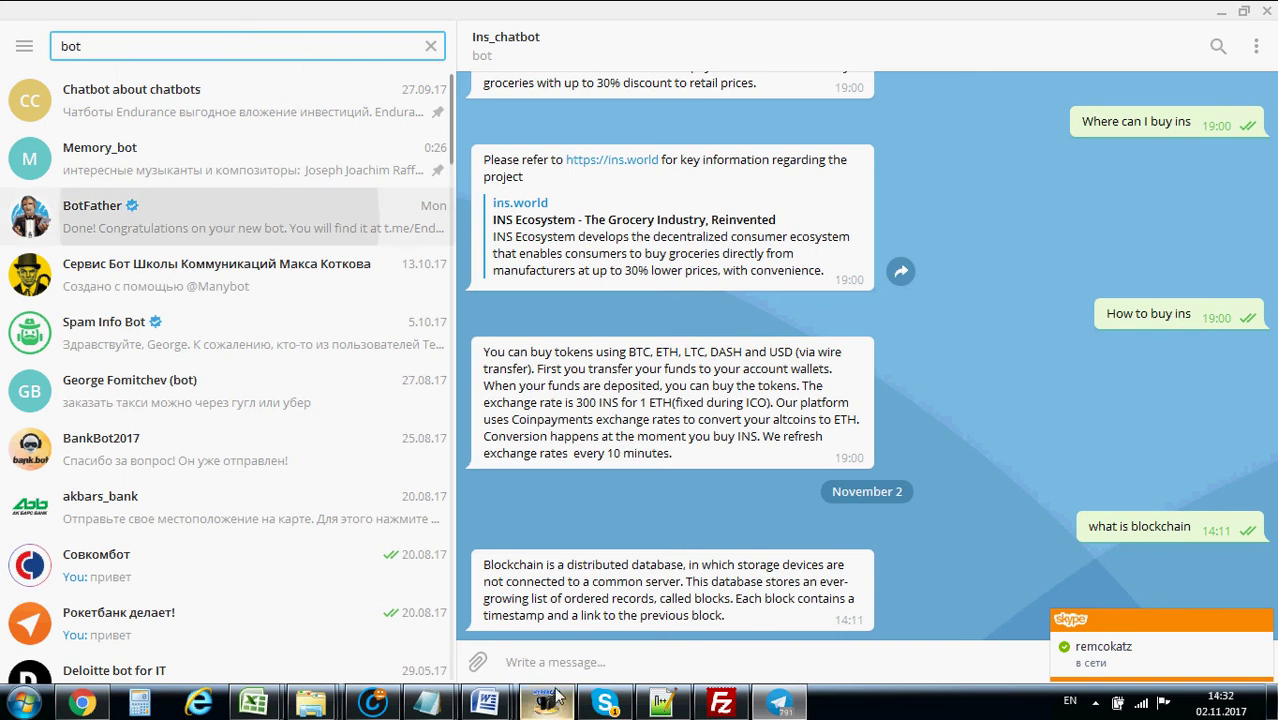
left_click(200, 216)
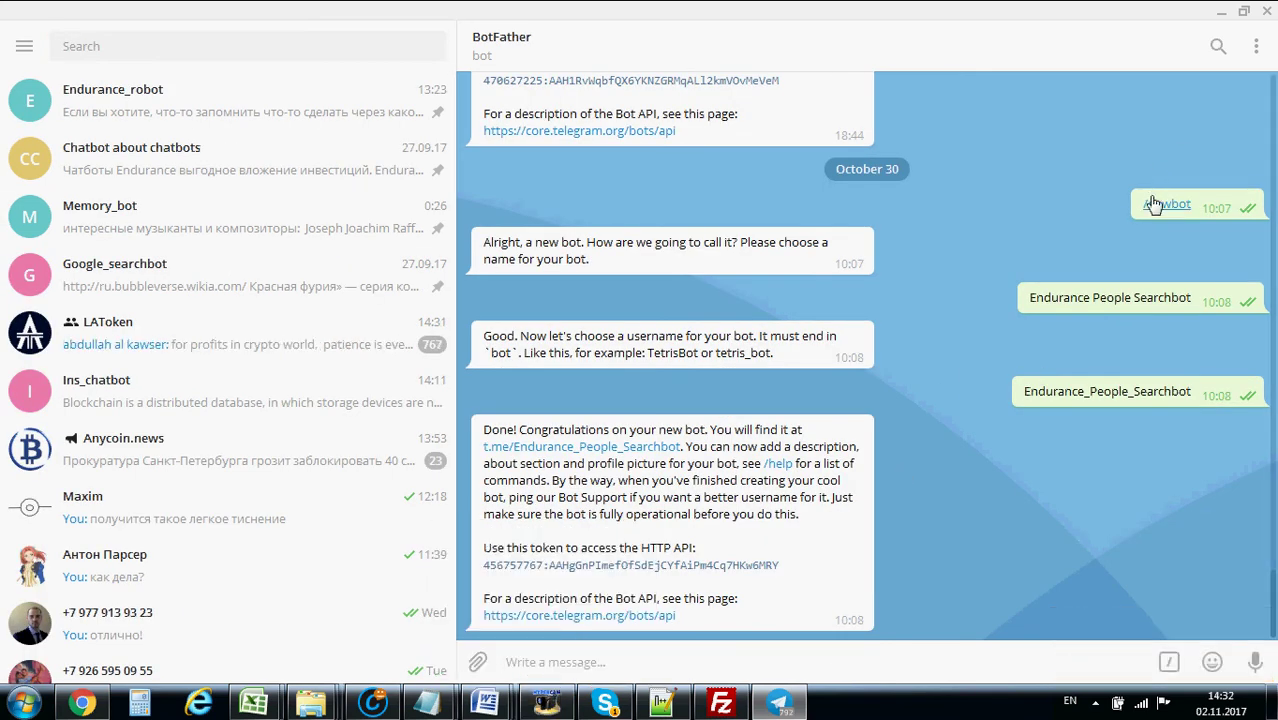
left_click_drag(1024, 302, 1180, 304)
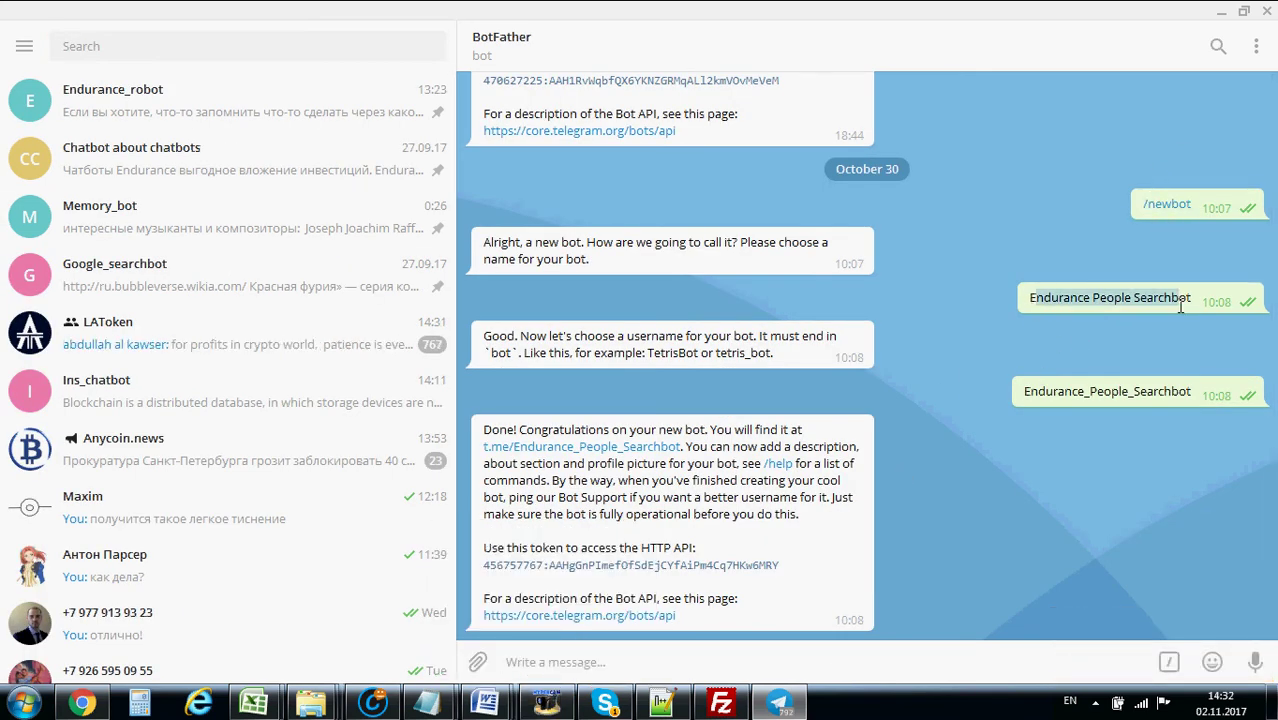
left_click_drag(1022, 392, 1030, 425)
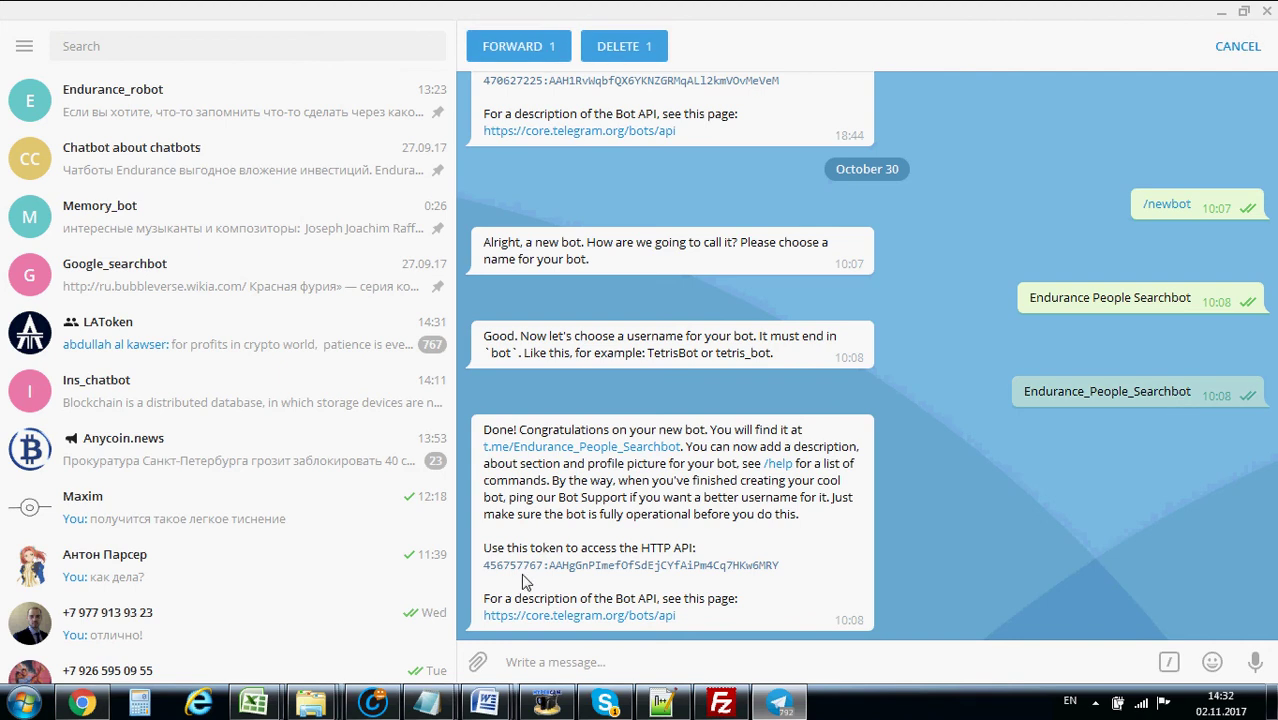
left_click(545, 555)
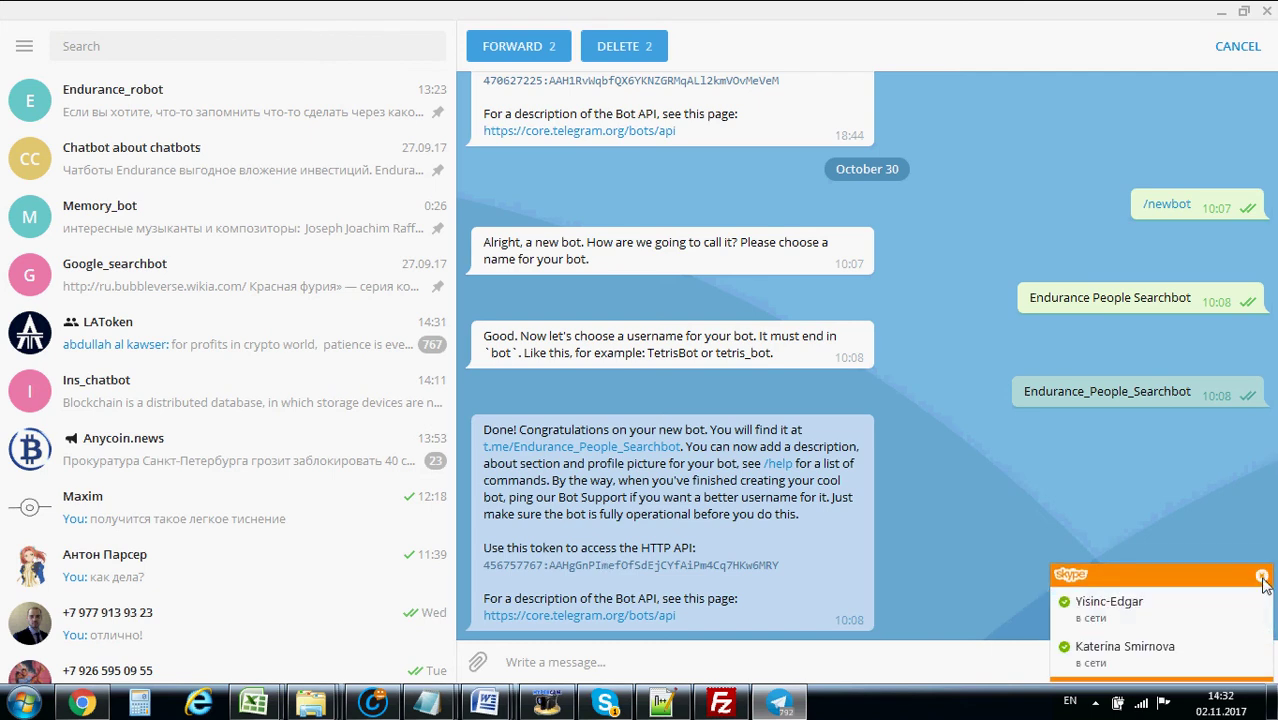
Return to Chrome and examine the Telegram connection's Realtime messages (webhook) option and its group, channel, RSS and auto-post properties
mouse_move(82, 703)
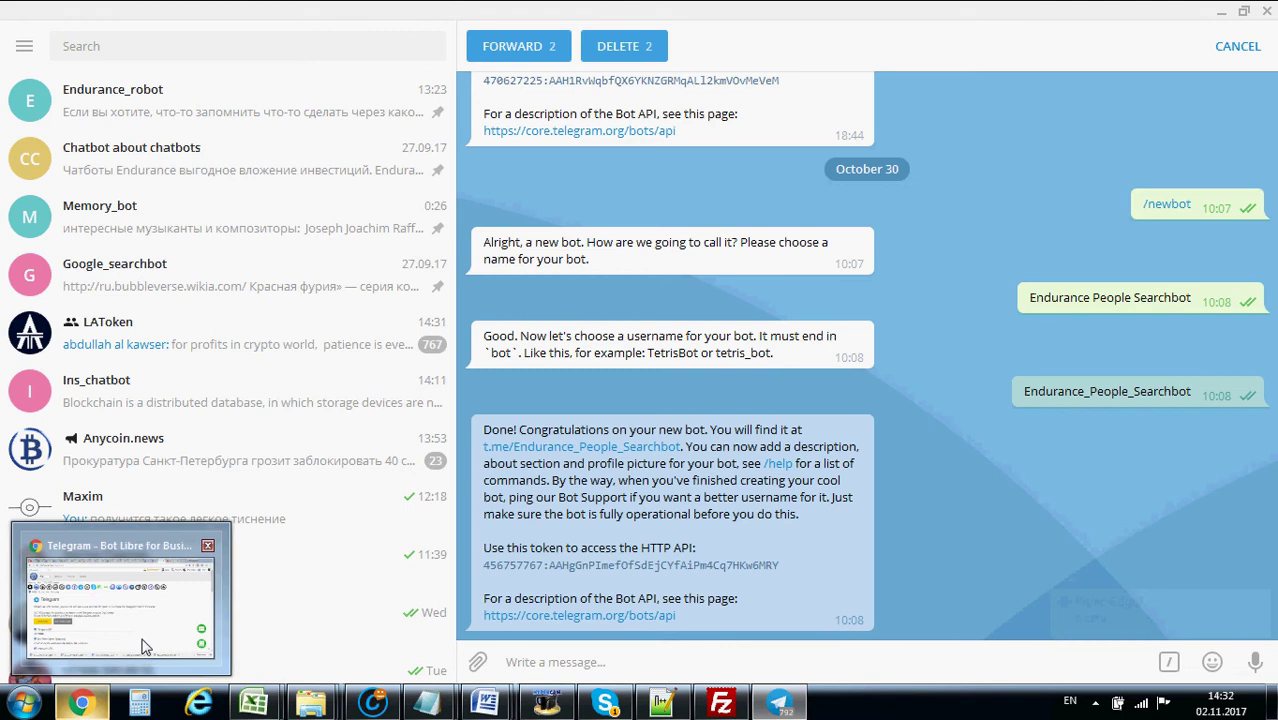
left_click(142, 632)
scroll(105, 442, "down", 3)
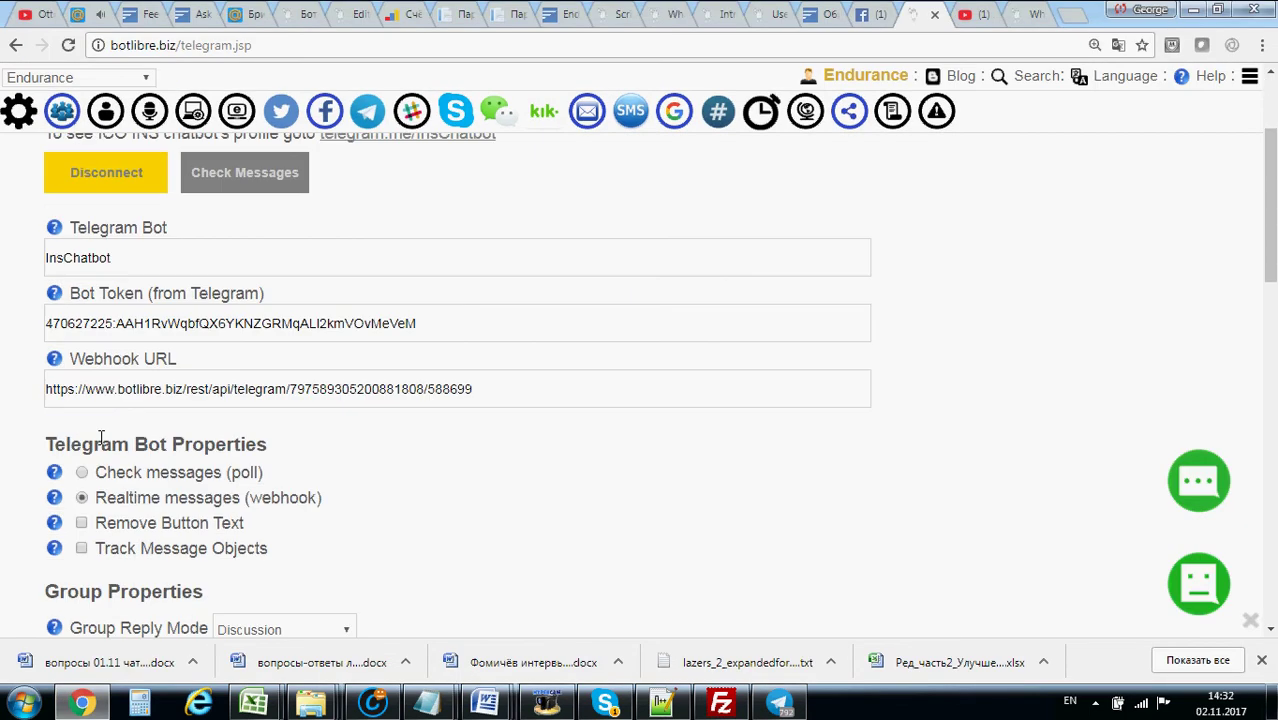
left_click(82, 497)
scroll(265, 517, "down", 5)
scroll(265, 512, "down", 7)
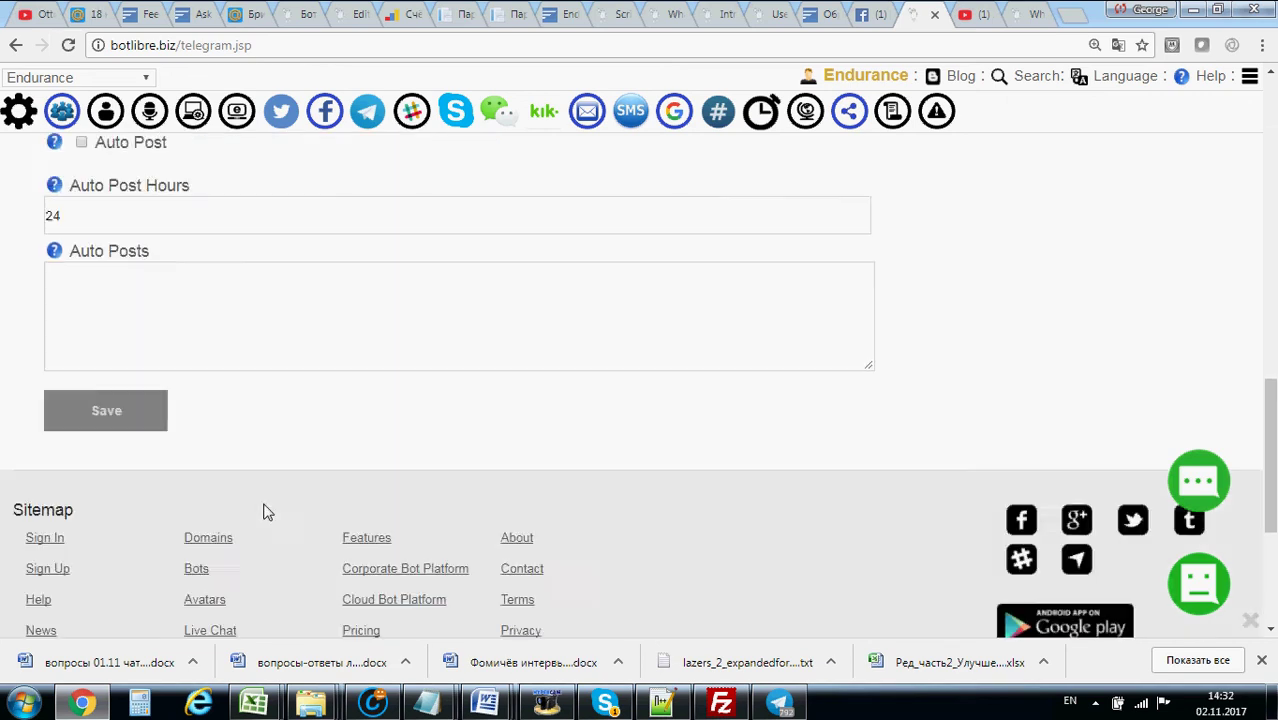
scroll(265, 517, "up", 11)
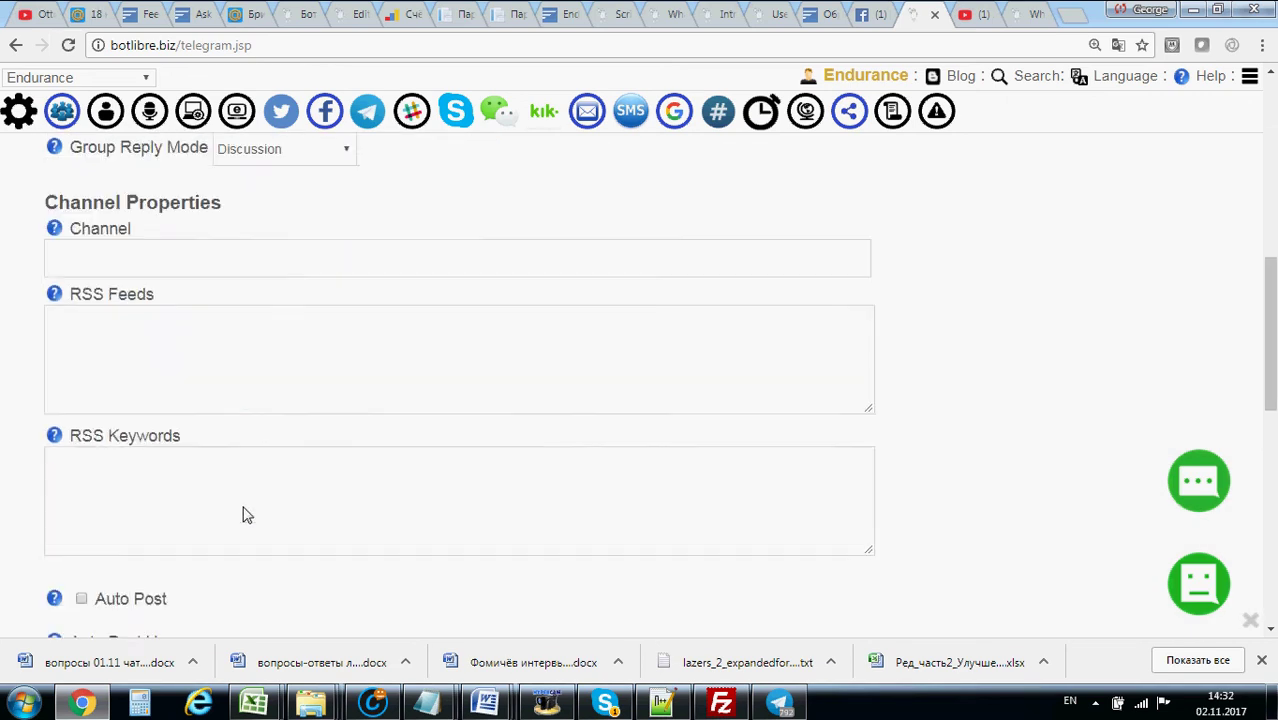
Open the bot's Slack settings and the Skype settings, and examine Skype's messaging endpoint URL, app ID and app password fields
left_click(401, 135)
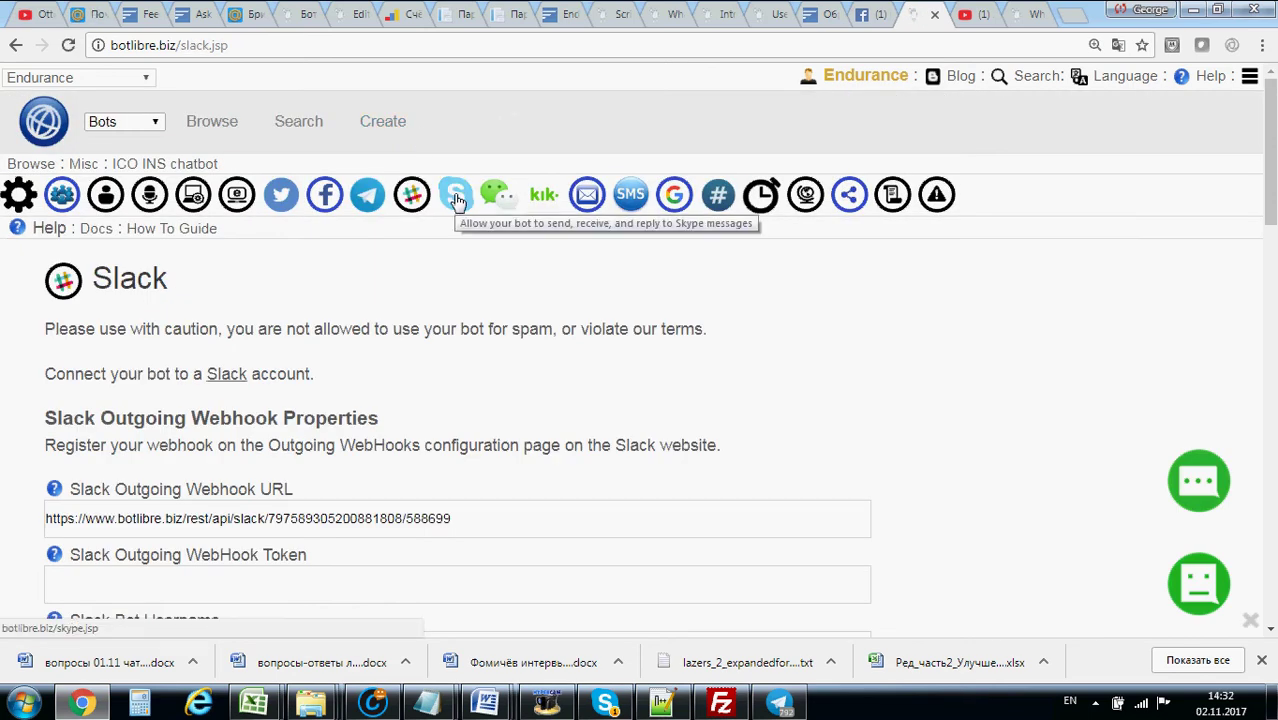
left_click(456, 197)
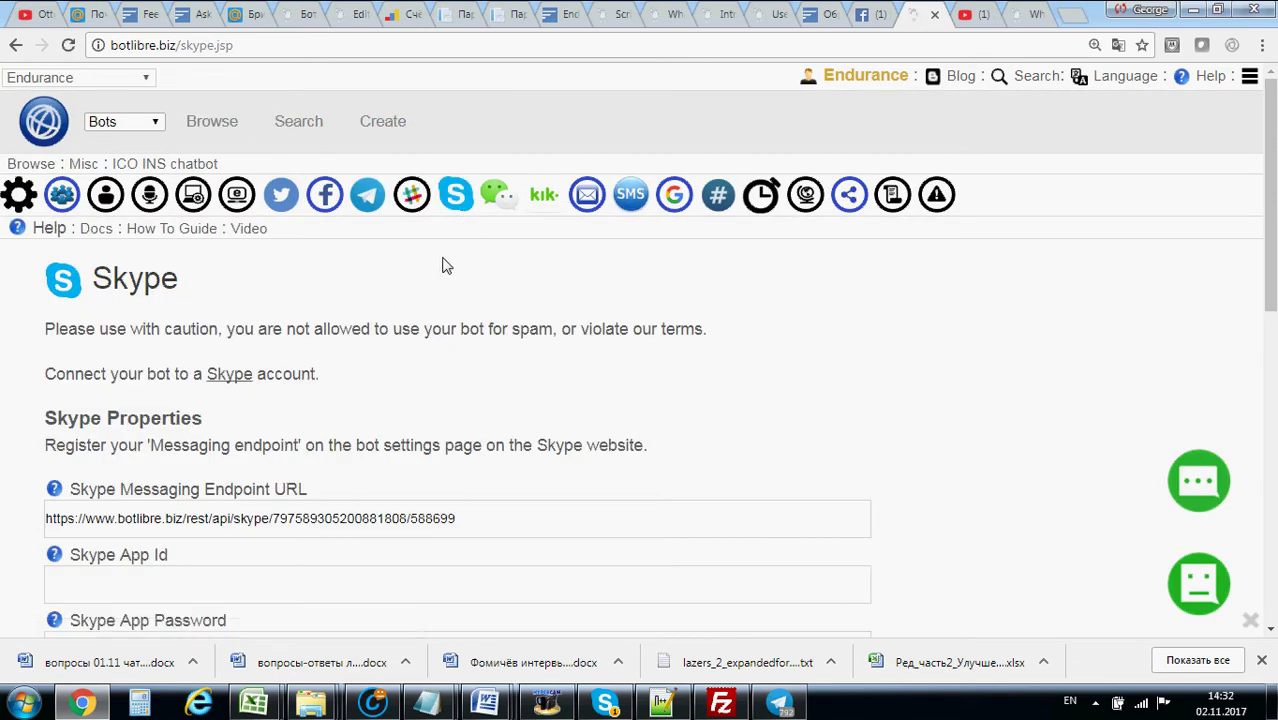
scroll(440, 256, "down", 3)
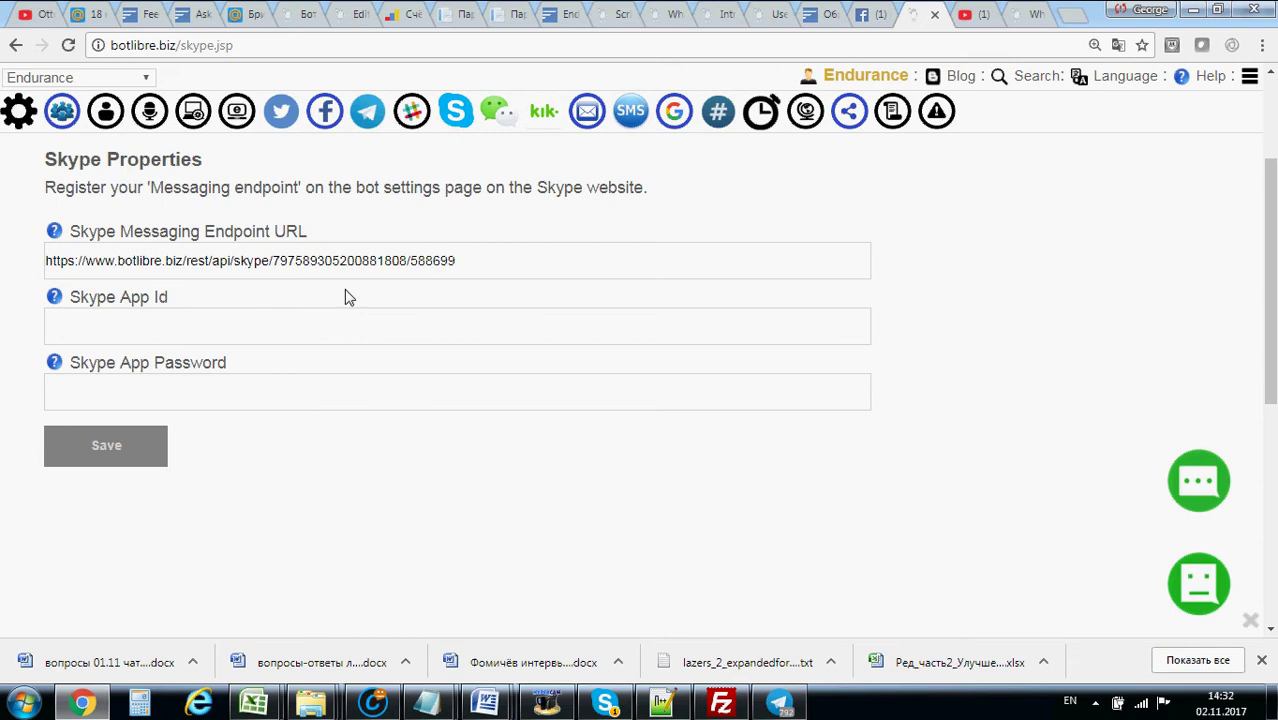
scroll(342, 312, "up", 3)
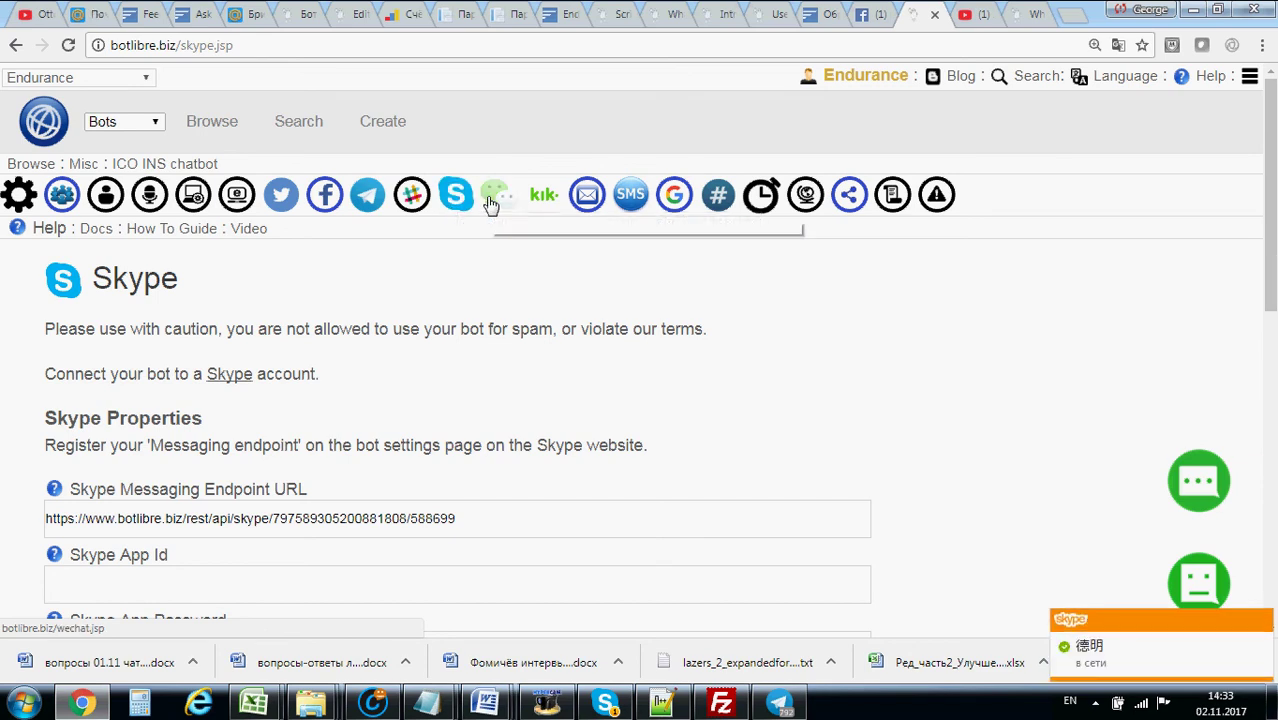
mouse_move(427, 703)
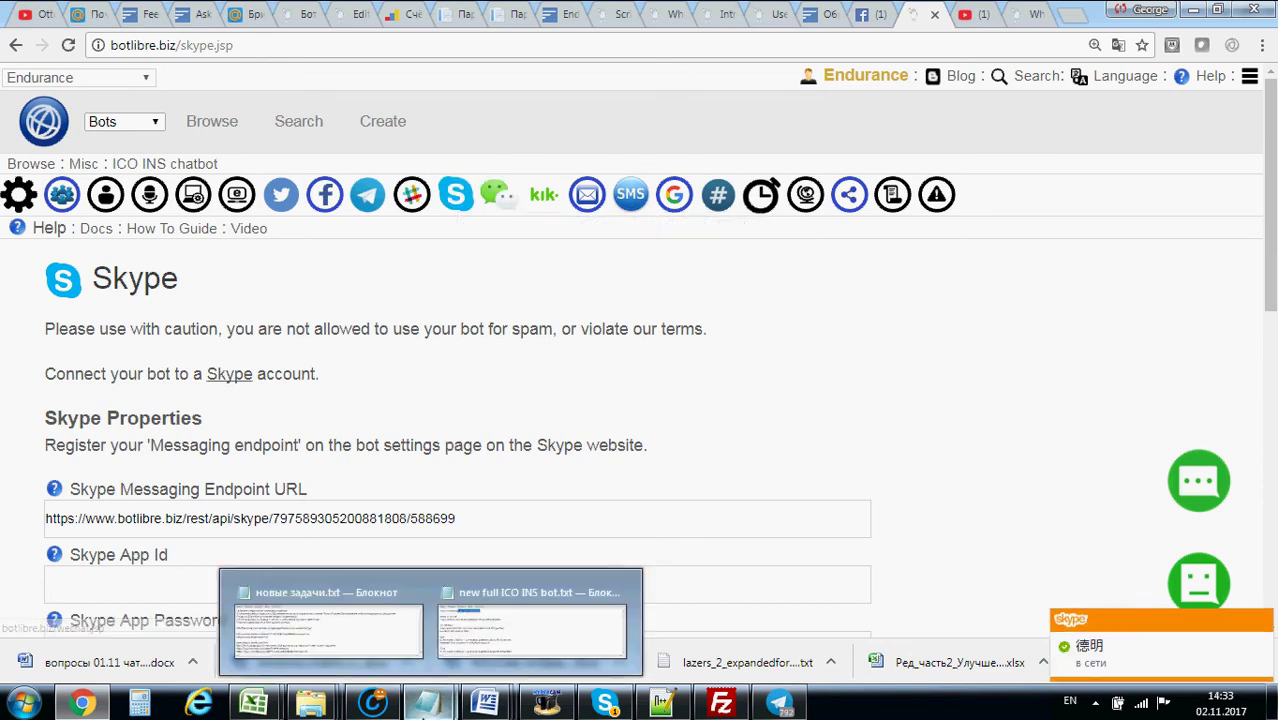
Switch to Notepad's новые задачи.txt, clear the webinar task line, add "!!! add skype..." on the empty "!!!" line, and return to the browser
left_click(351, 650)
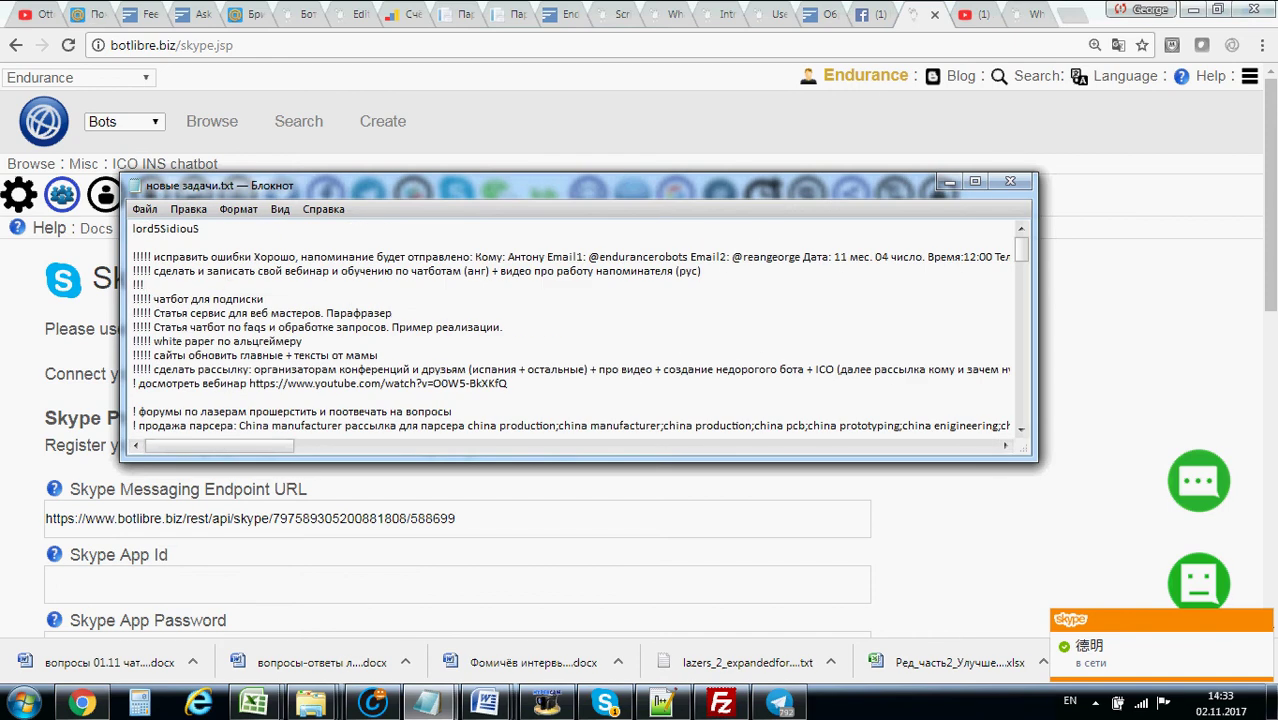
key("Home")
key("shift+End")
key("Delete")
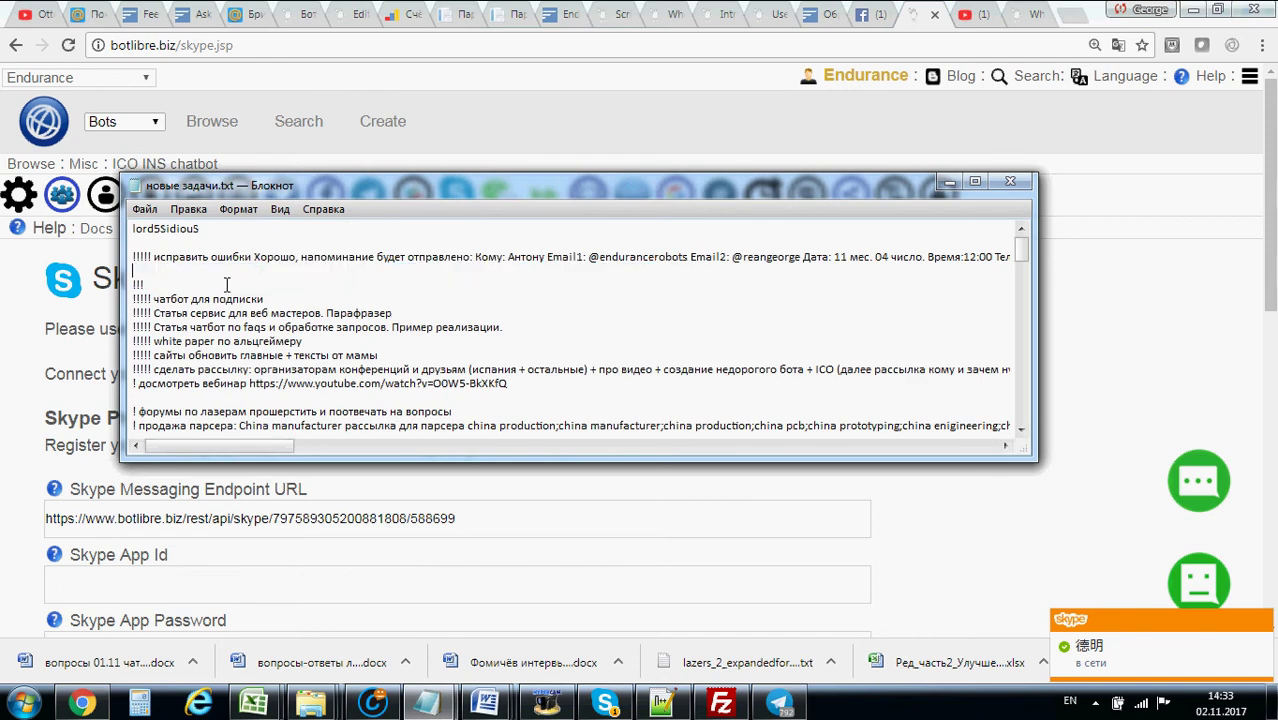
type("!!! add skyp")
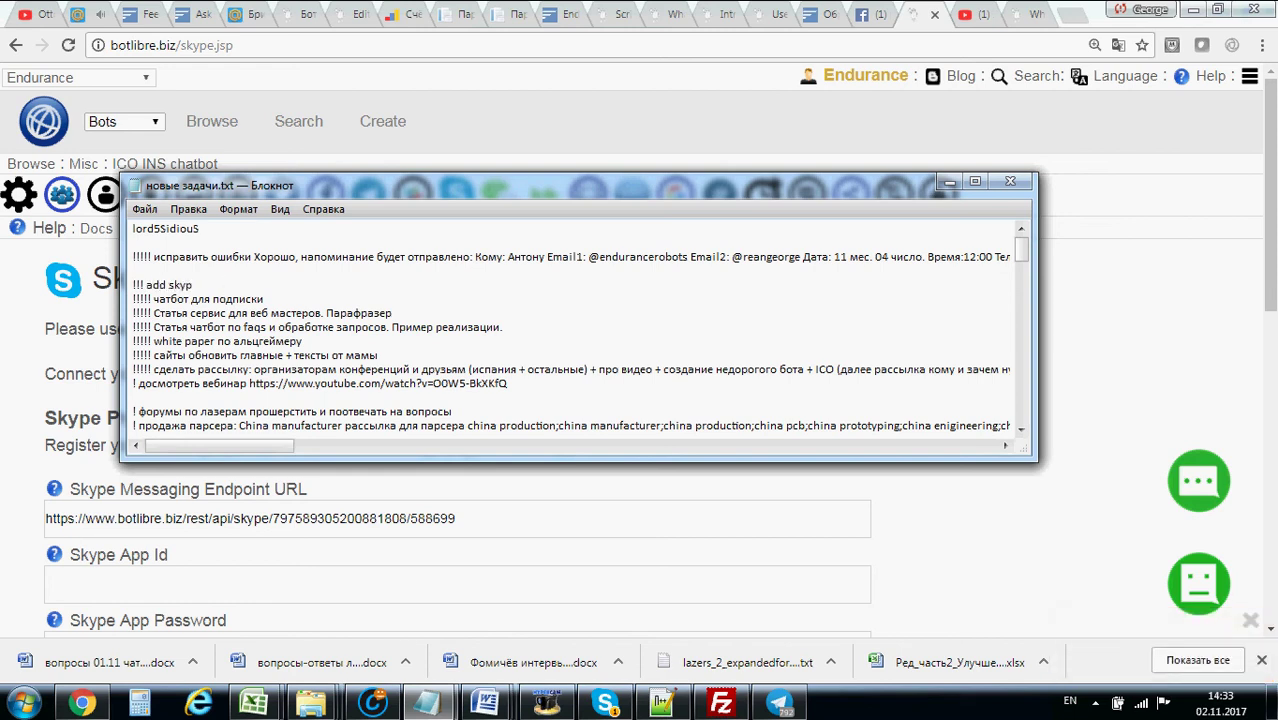
type("e...")
left_click(924, 539)
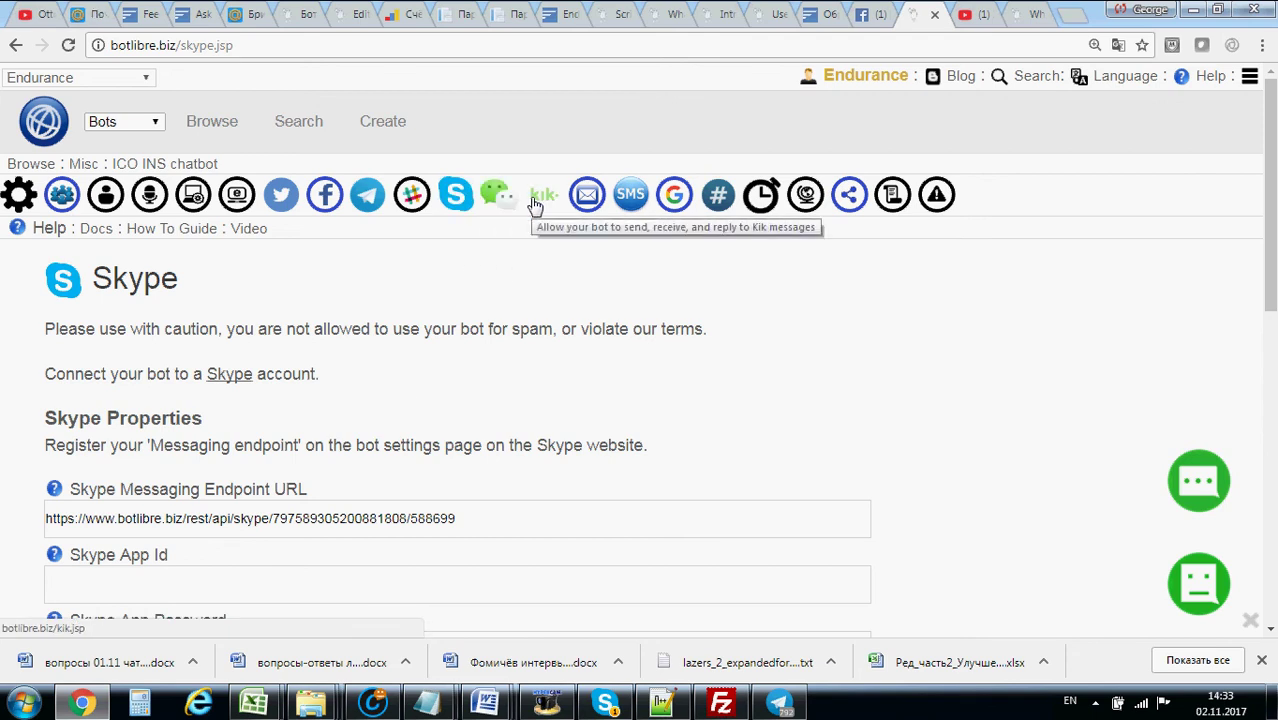
Open the bot's Email settings page and review the address, user, password, protocol, host and port fields down to Emailbot Properties
left_click(587, 195)
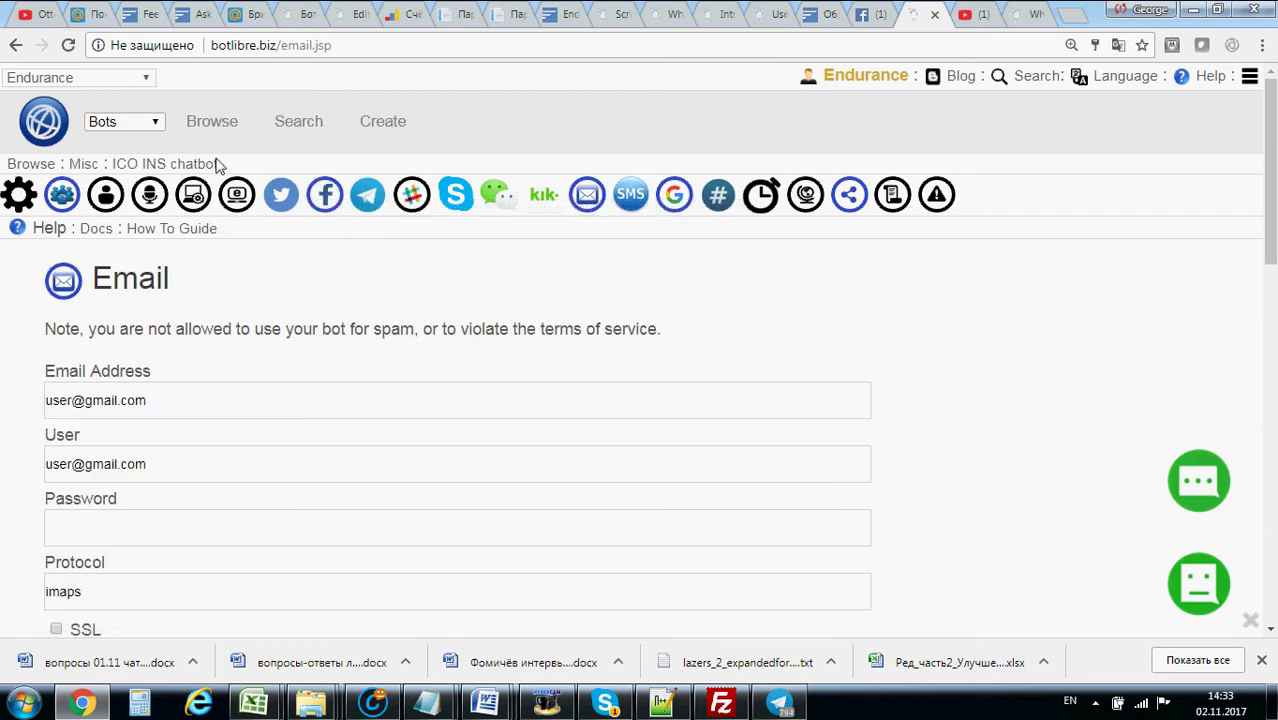
left_click_drag(185, 399, 45, 398)
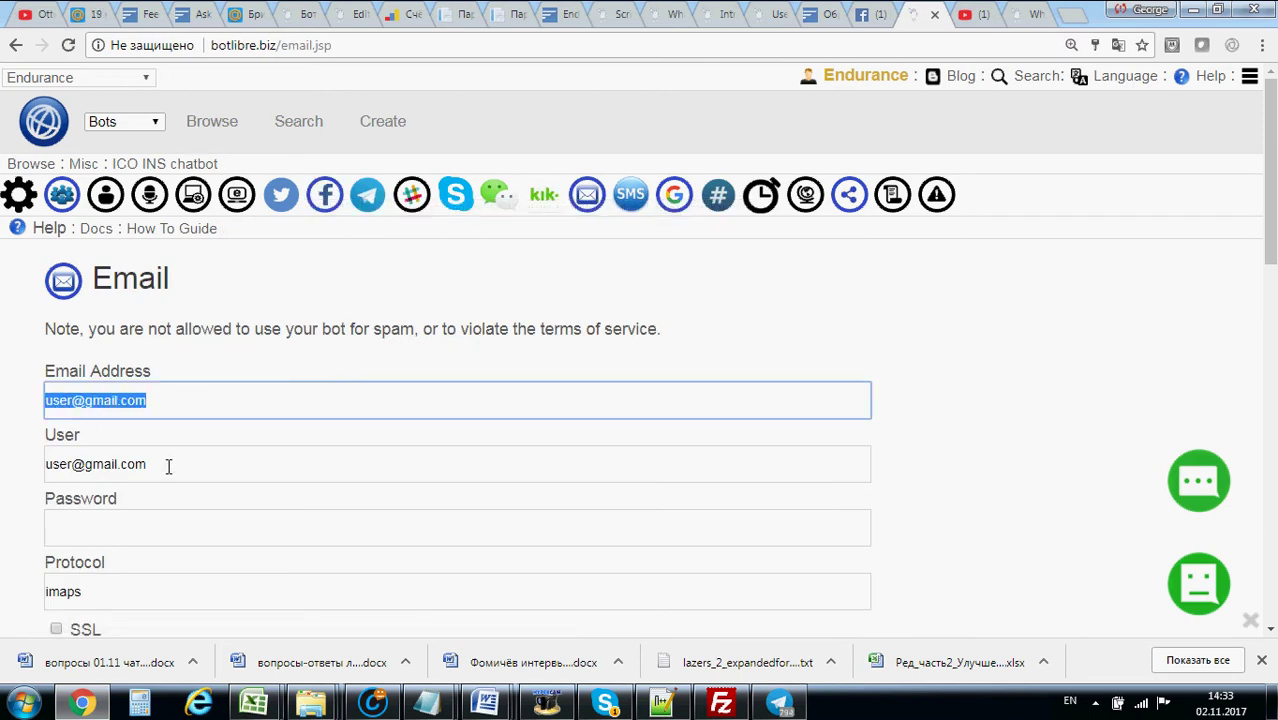
left_click_drag(148, 464, 97, 508)
left_click(96, 514)
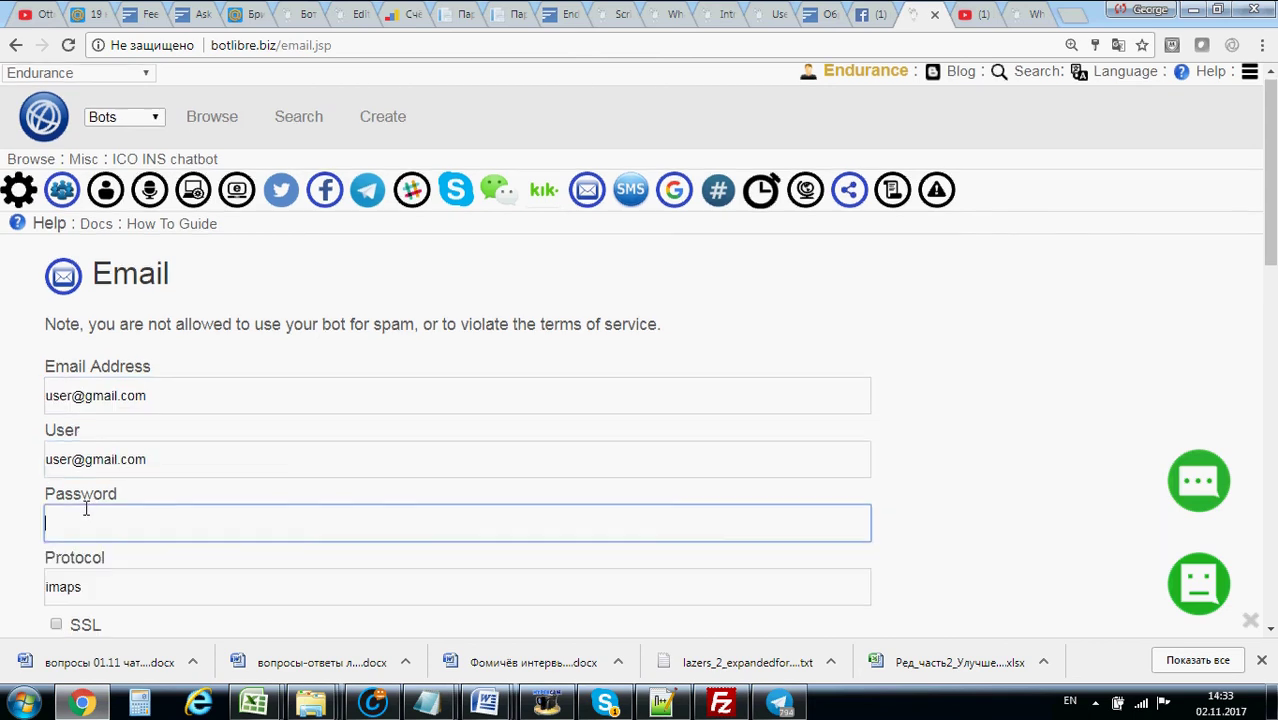
scroll(79, 452, "down", 3)
left_click(92, 341)
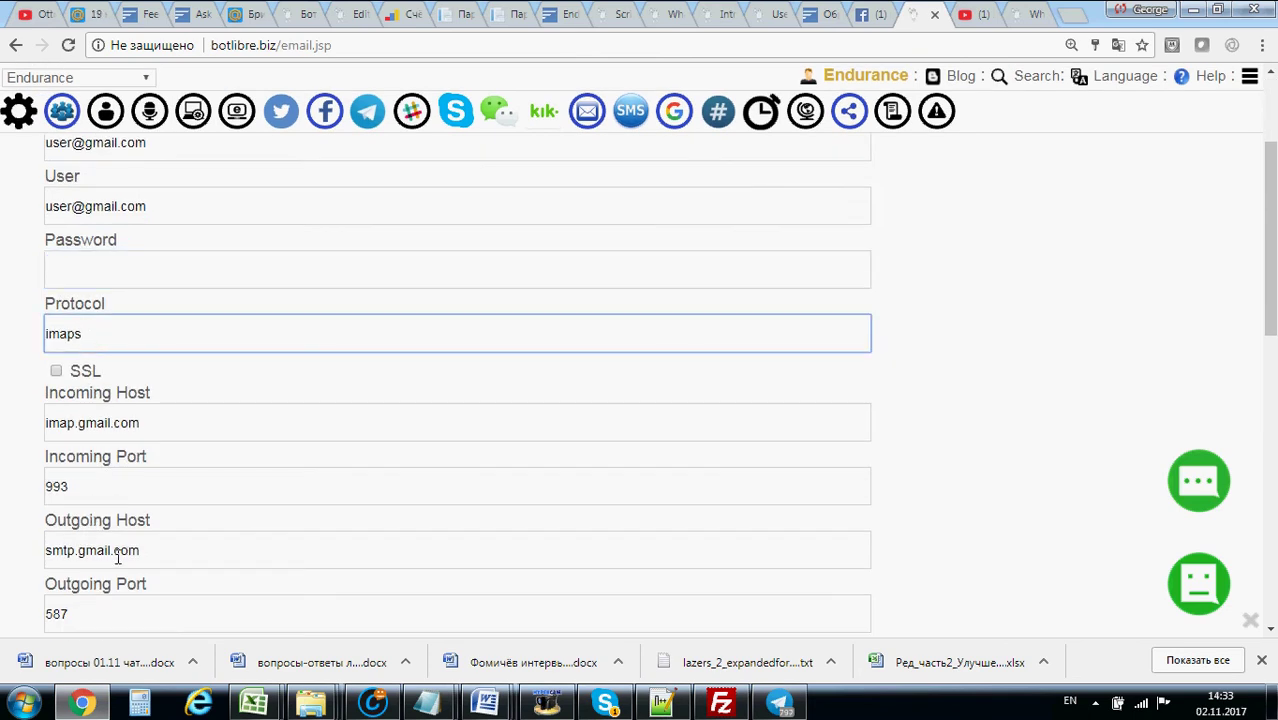
scroll(118, 540, "down", 3)
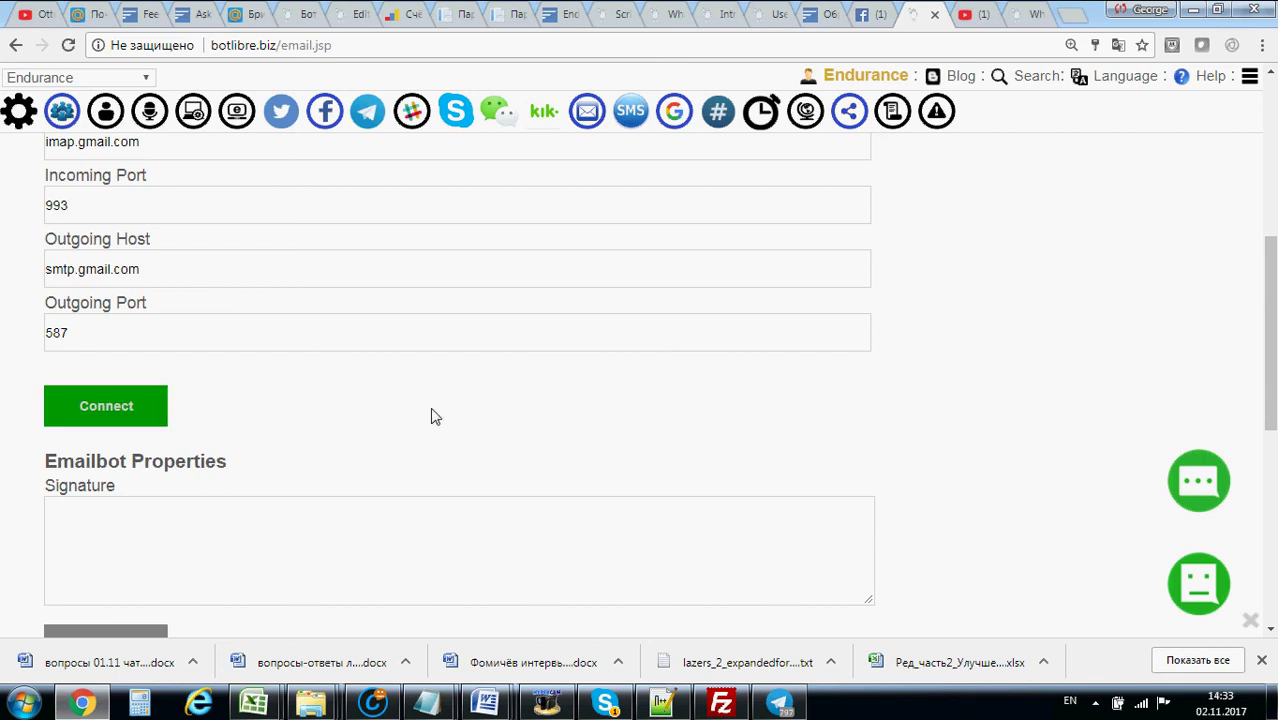
View the bot's SMS and Google settings pages, and check calendar.google.com in a new browser tab before returning to the bot
left_click(640, 132)
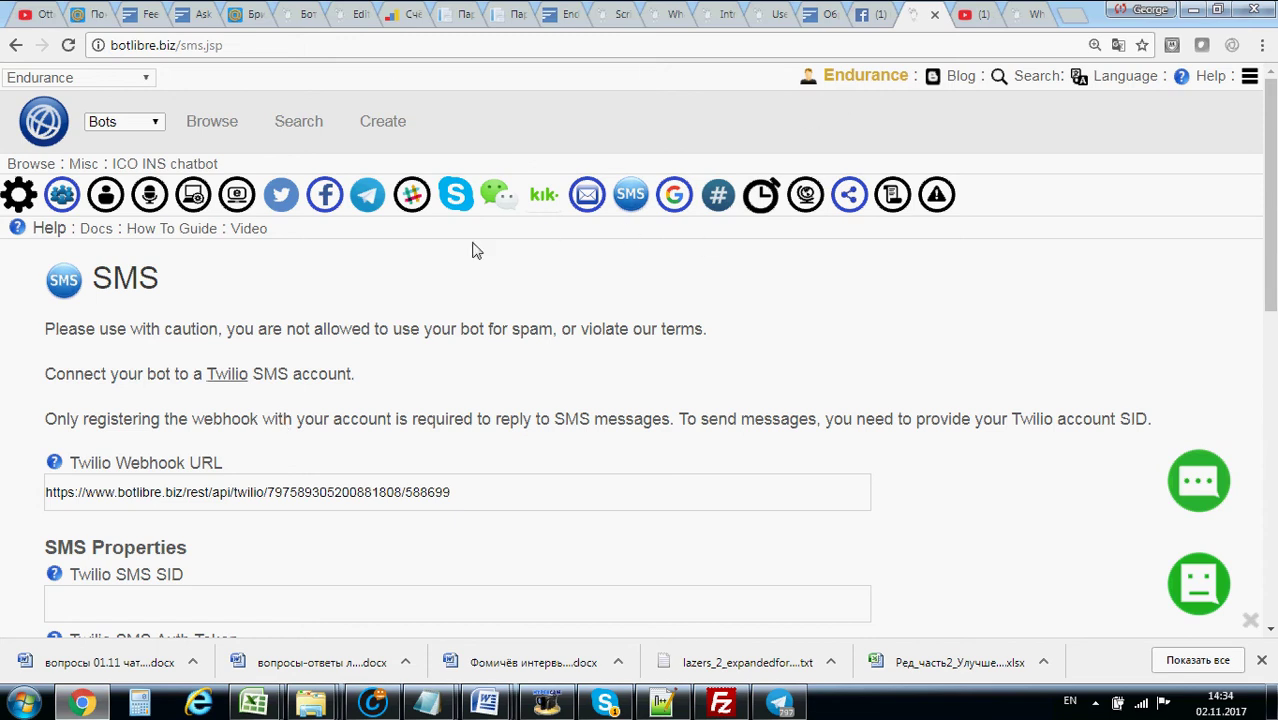
left_click(662, 195)
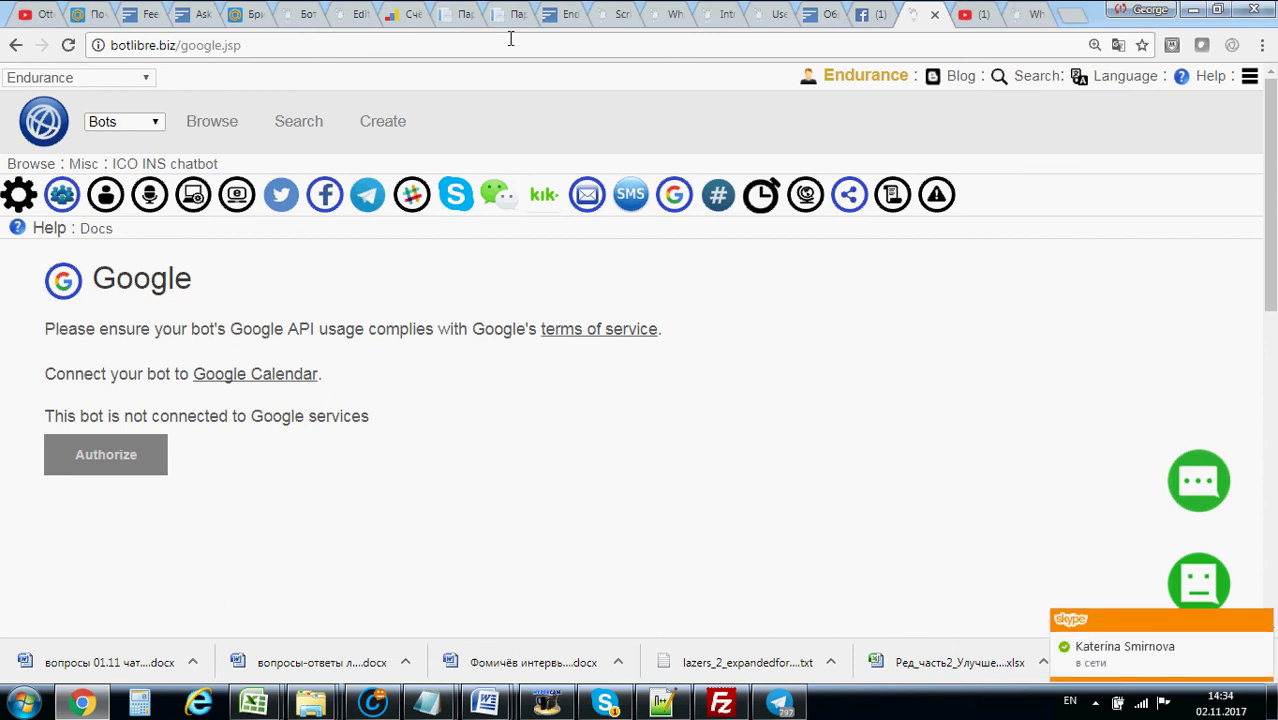
left_click(1073, 15)
type("calendar.google.com")
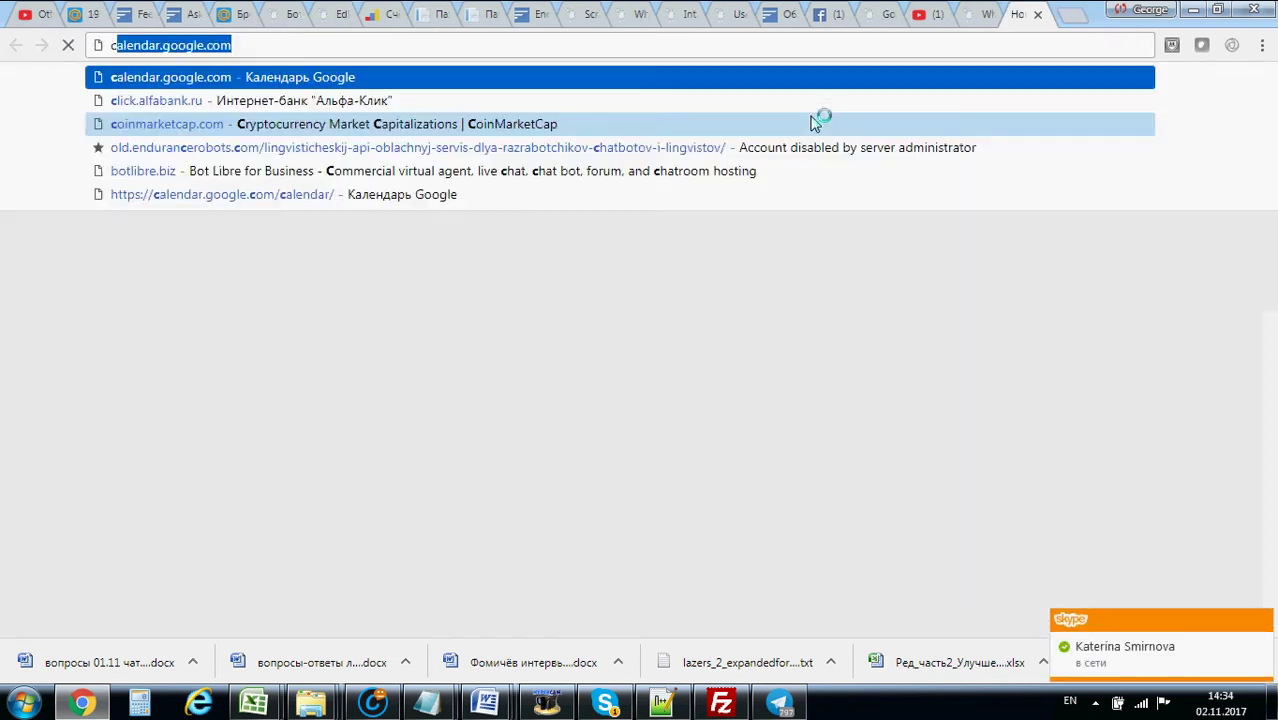
key("Return")
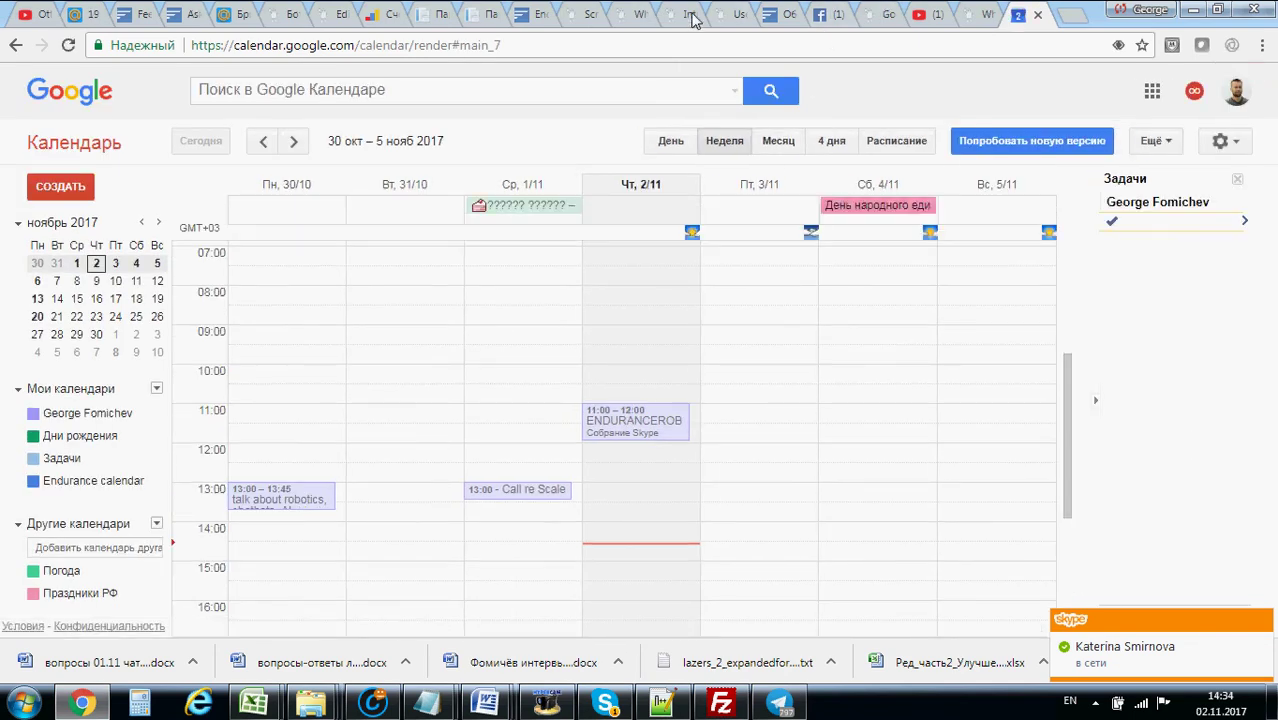
left_click(876, 12)
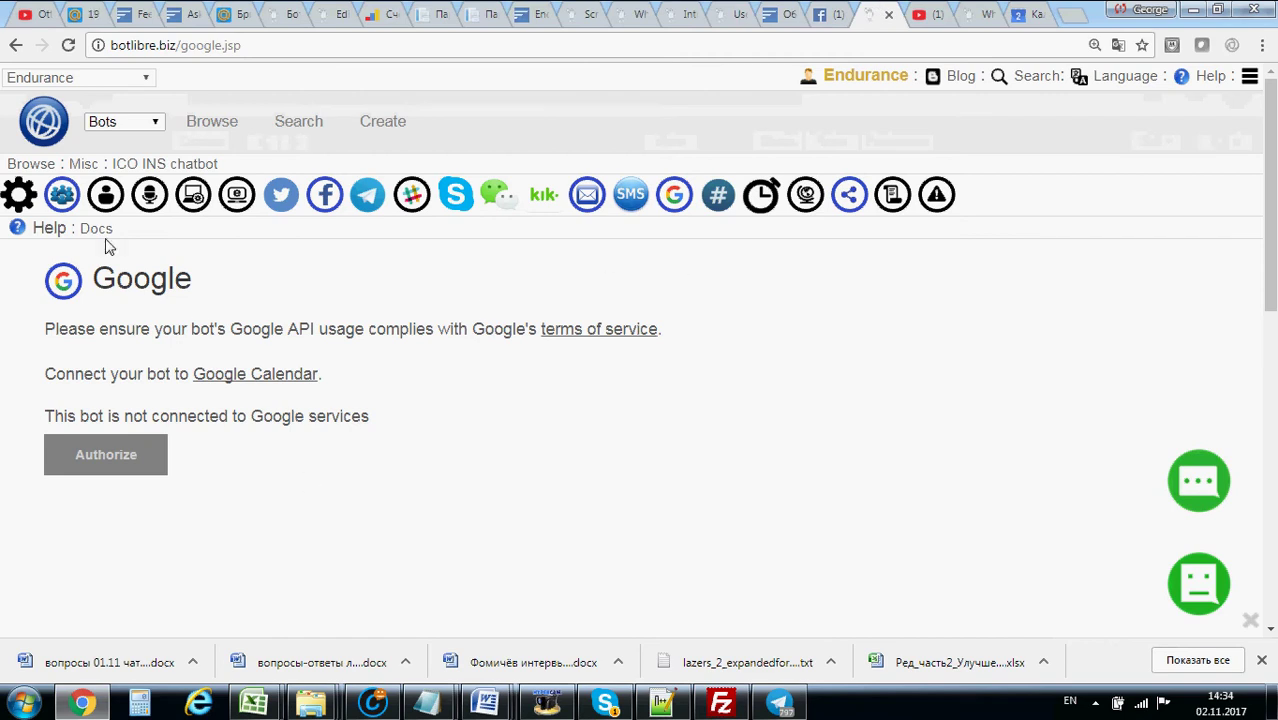
Open the bot's IRC settings page and look over its server, channel and nick fields
left_click(707, 214)
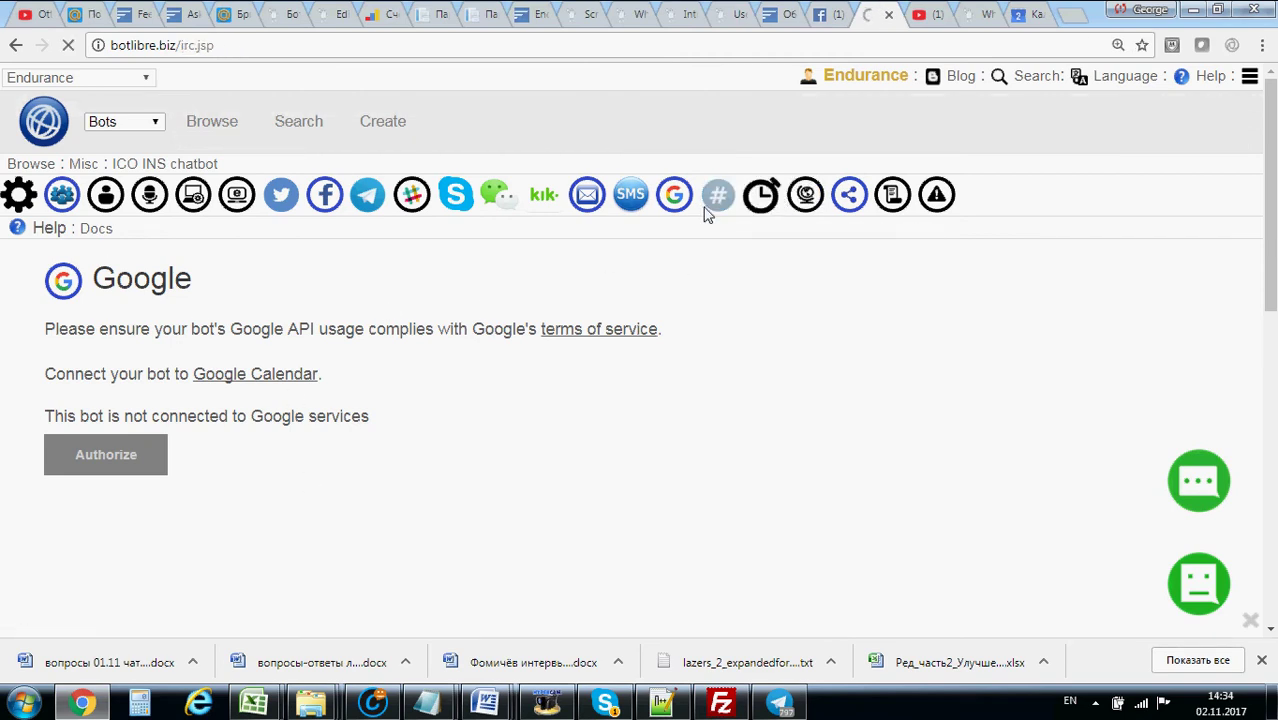
scroll(716, 214, "down", 4)
scroll(716, 214, "up", 4)
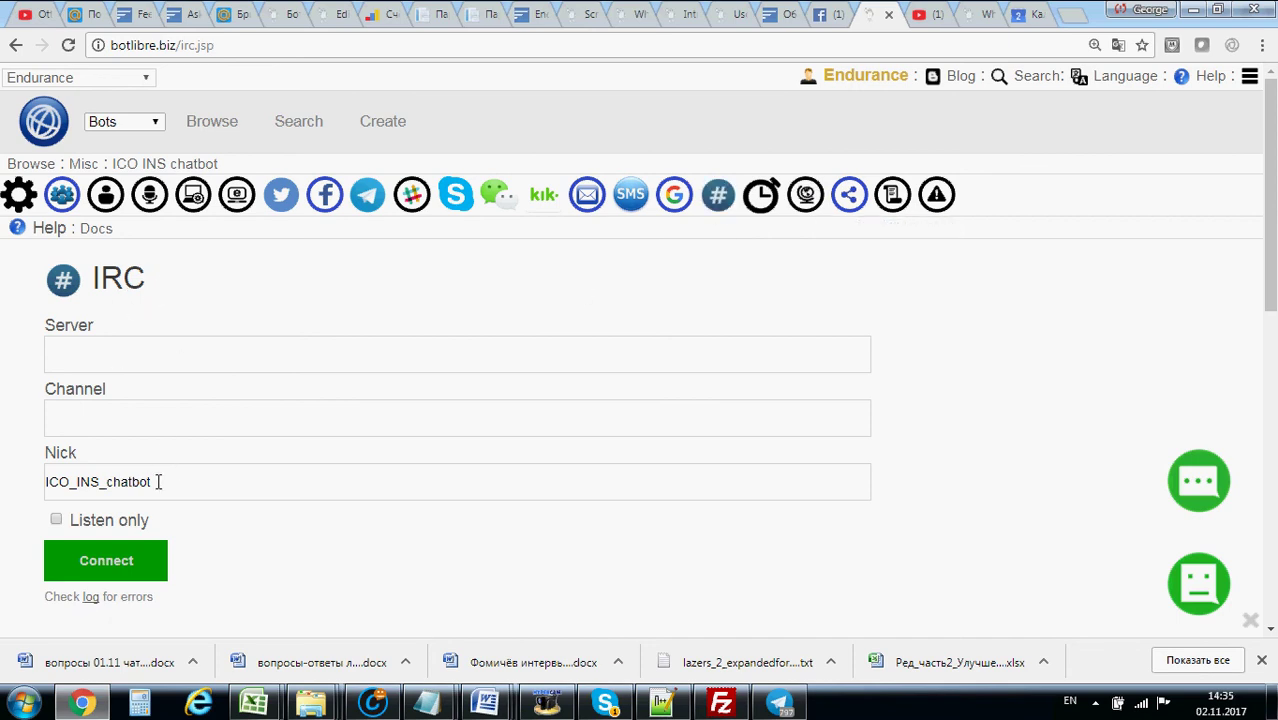
Open the bot's Web Import page and look through the response processing log below the import form
left_click(806, 196)
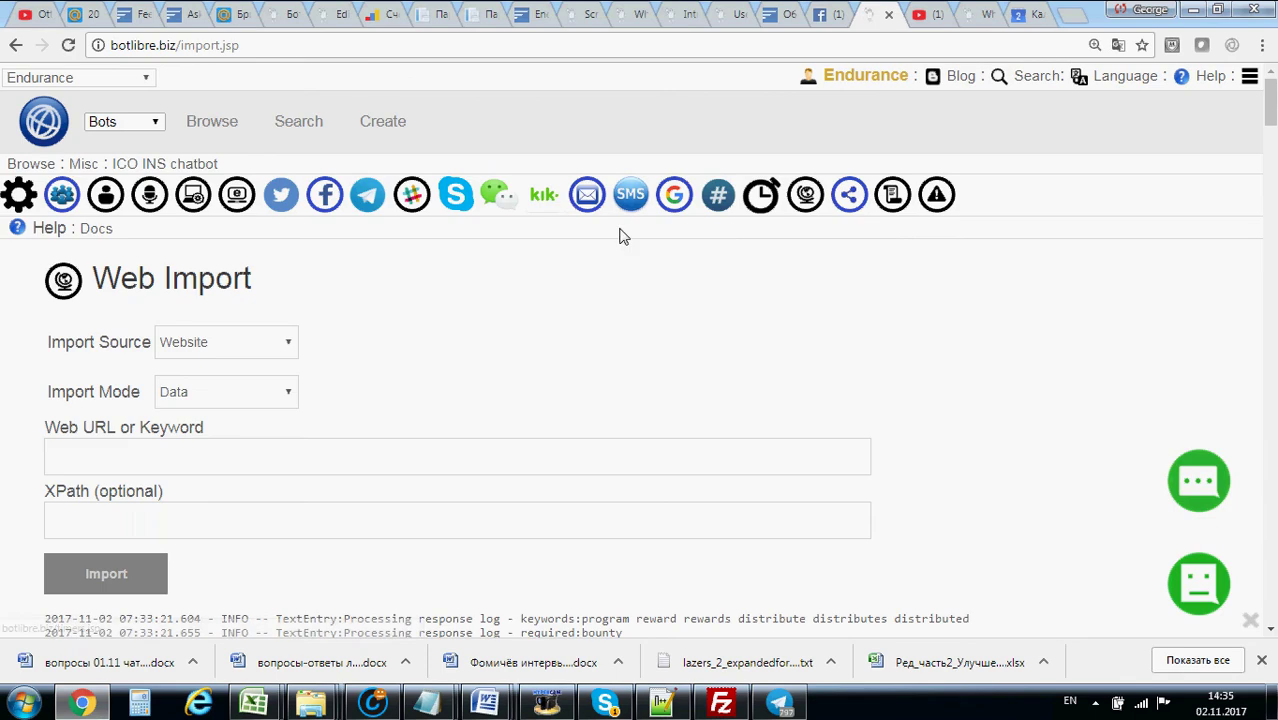
scroll(562, 202, "down", 3)
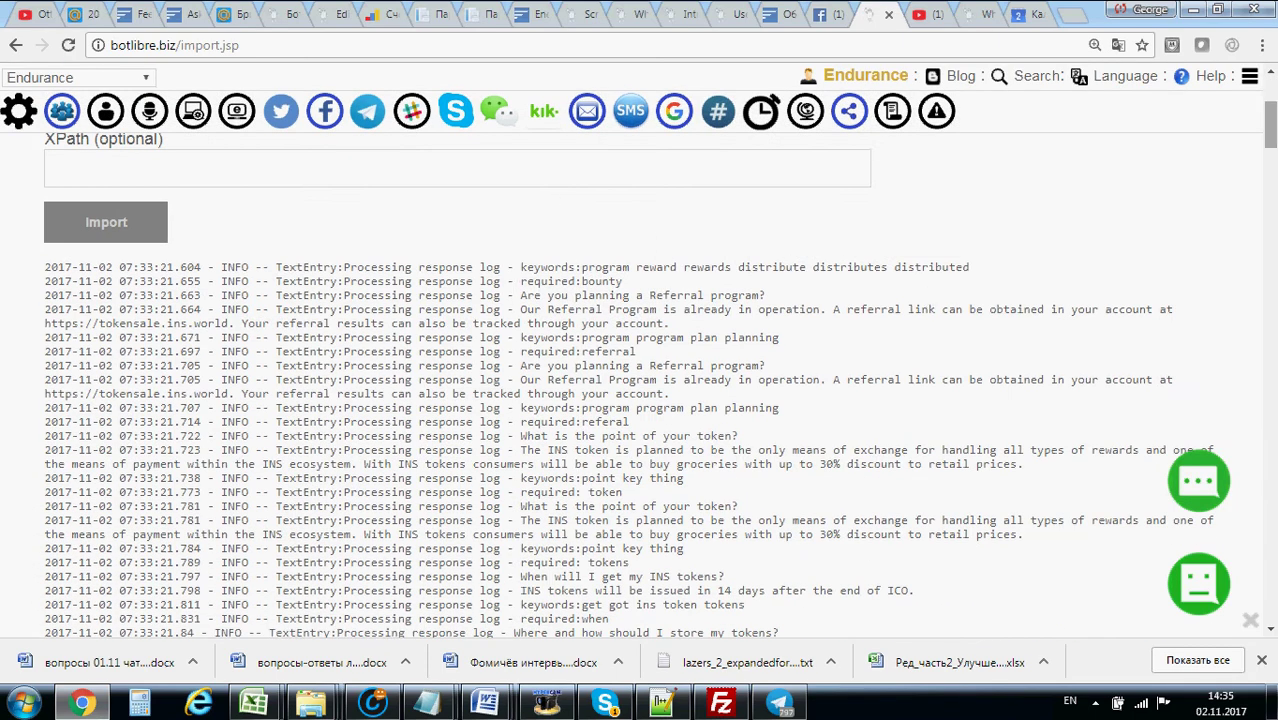
scroll(582, 247, "down", 8)
scroll(640, 385, "down", 15)
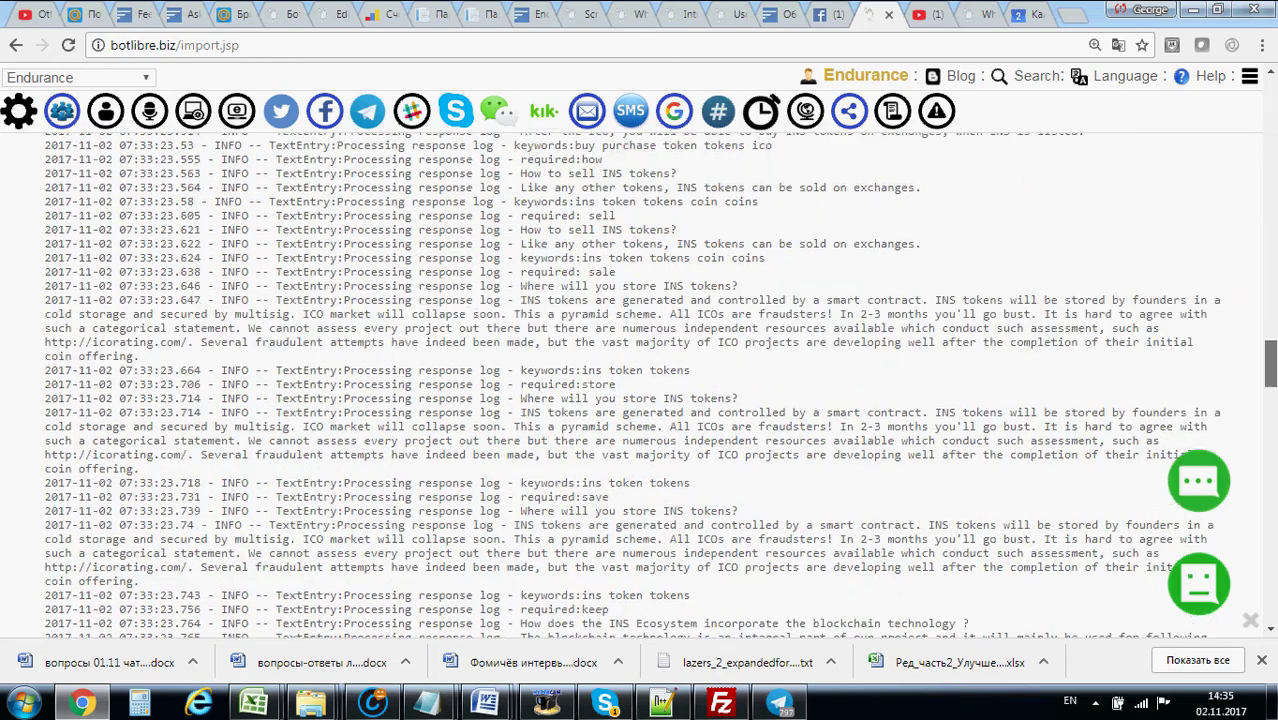
left_click_drag(1271, 360, 1272, 535)
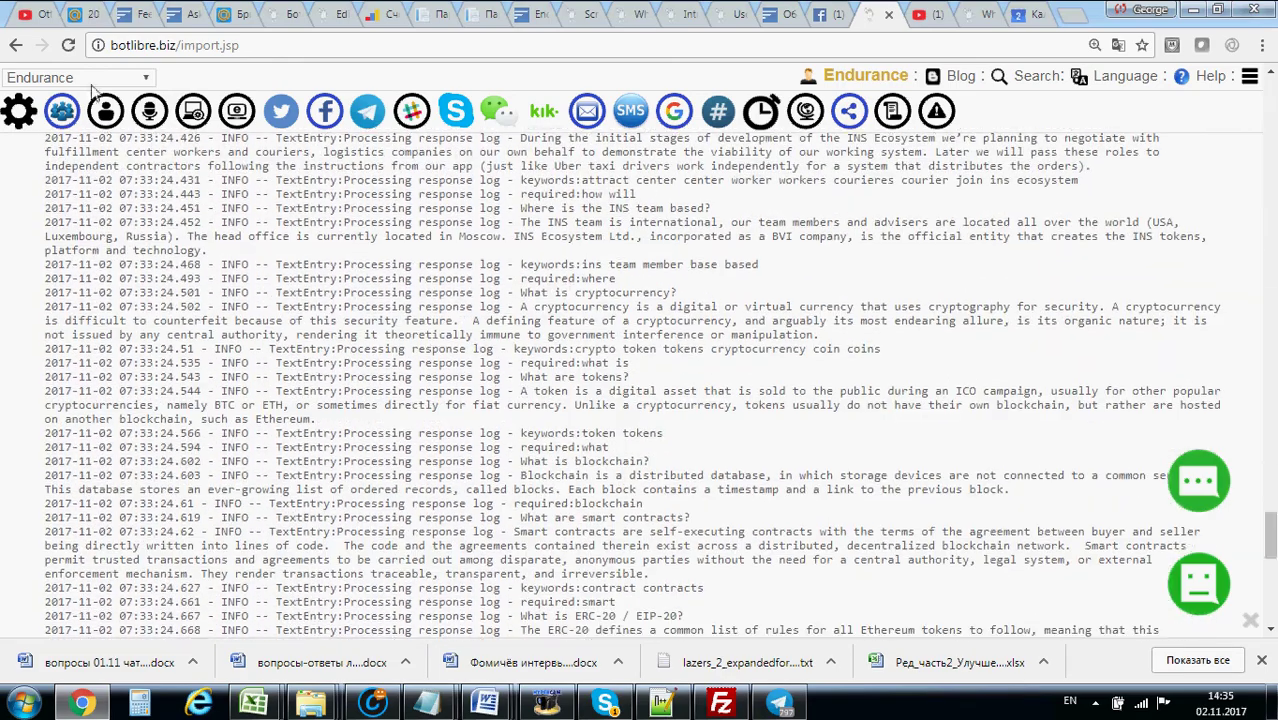
In the Бот психолог chat, tick the checkbox between Action and Debug, and view the available debug levels without changing the selection
left_click(265, 15)
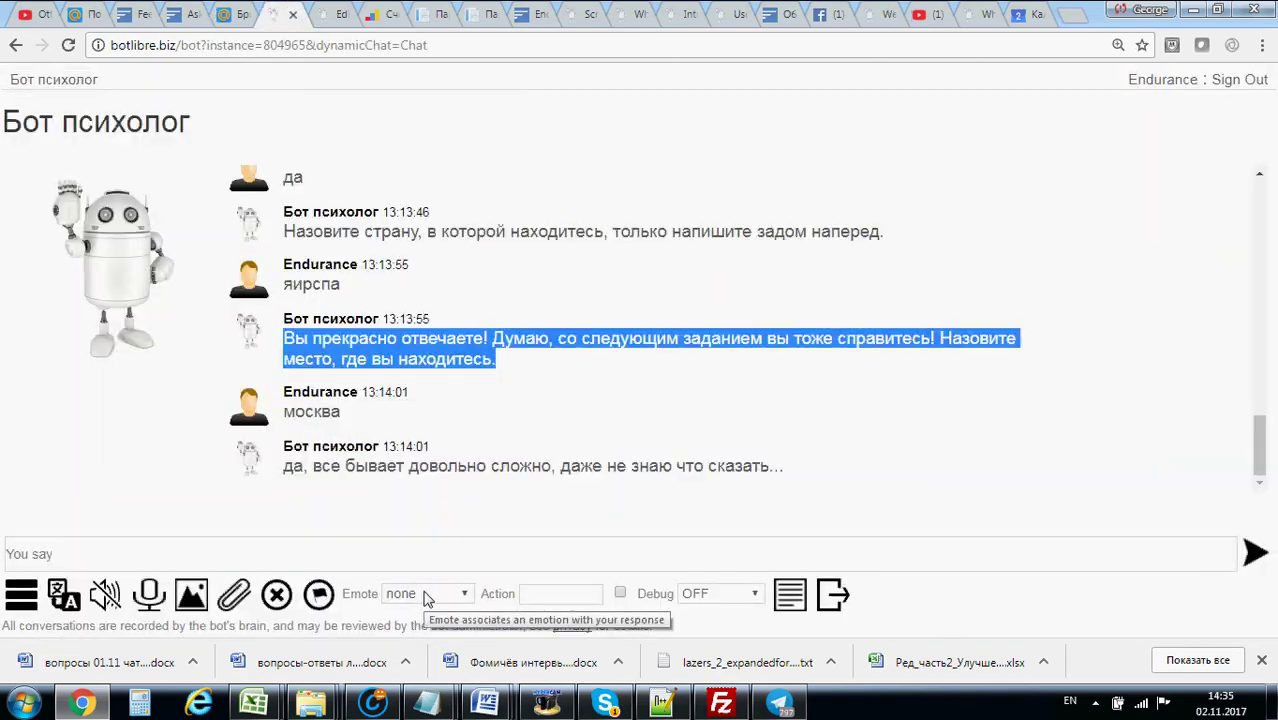
left_click(620, 593)
left_click(720, 594)
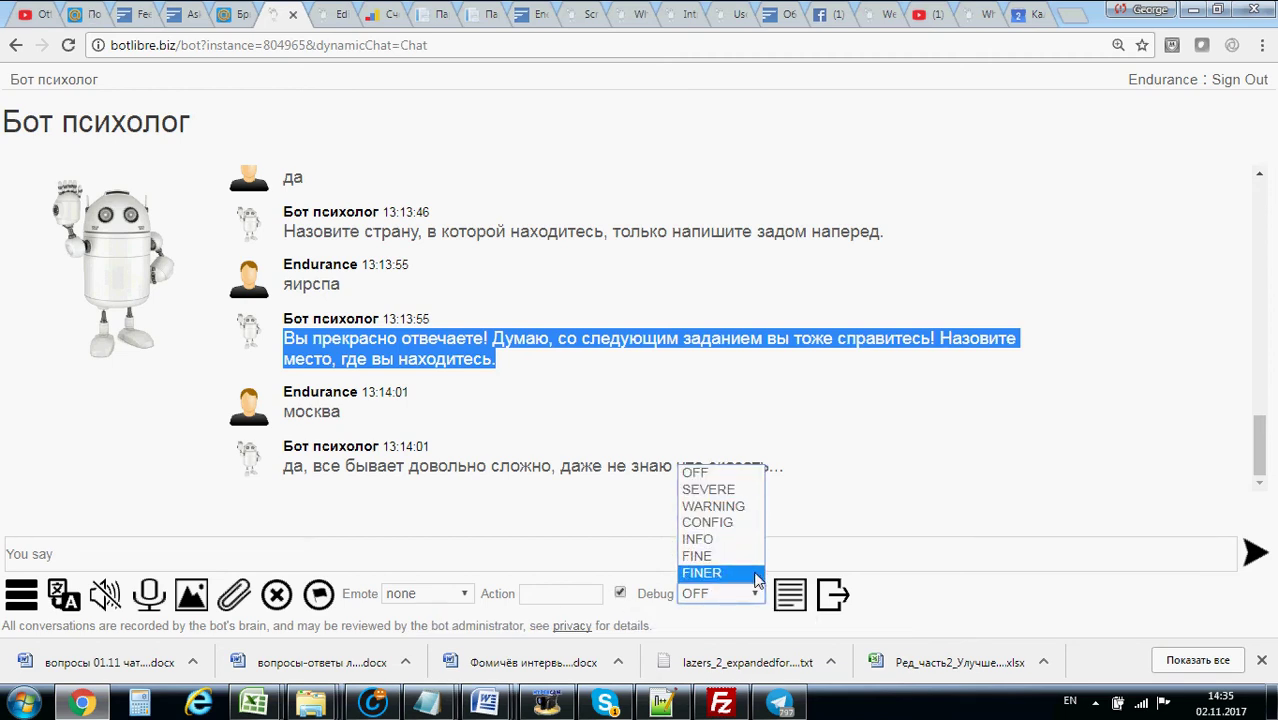
left_click(549, 414)
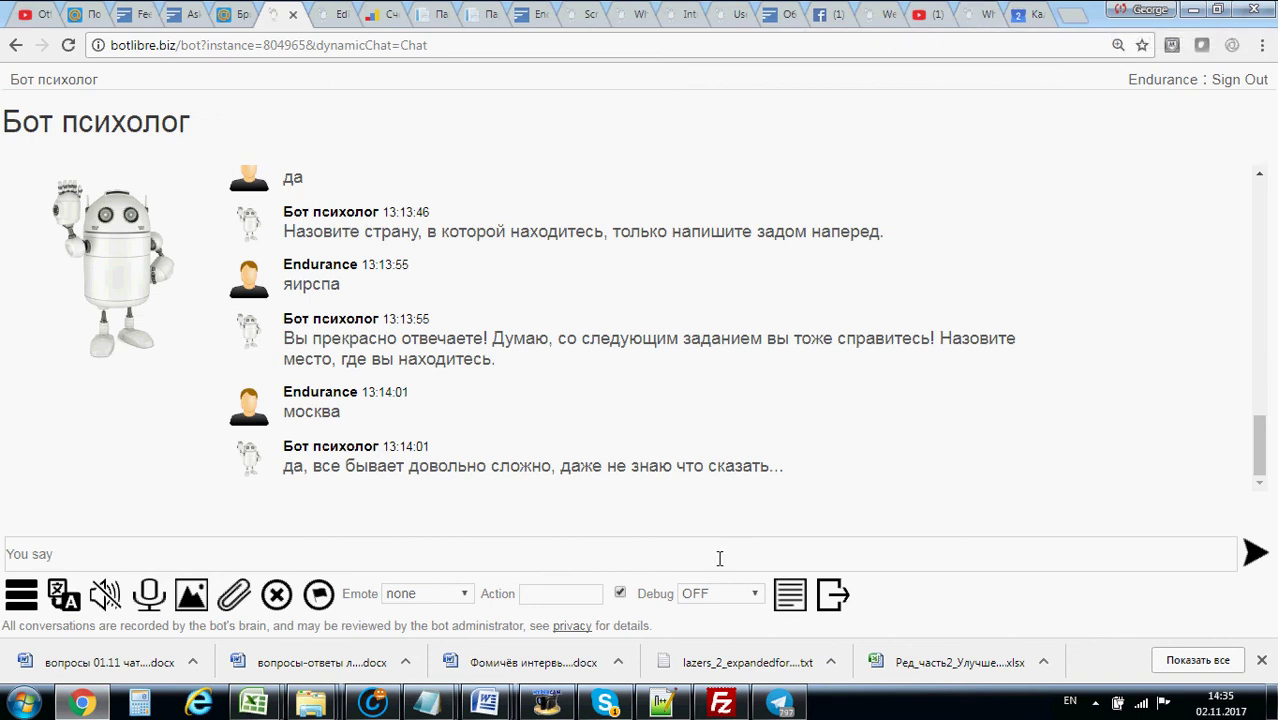
Return to the Web Import page, set Import Source to WikiData, and highlight the XPath label
left_click(964, 13)
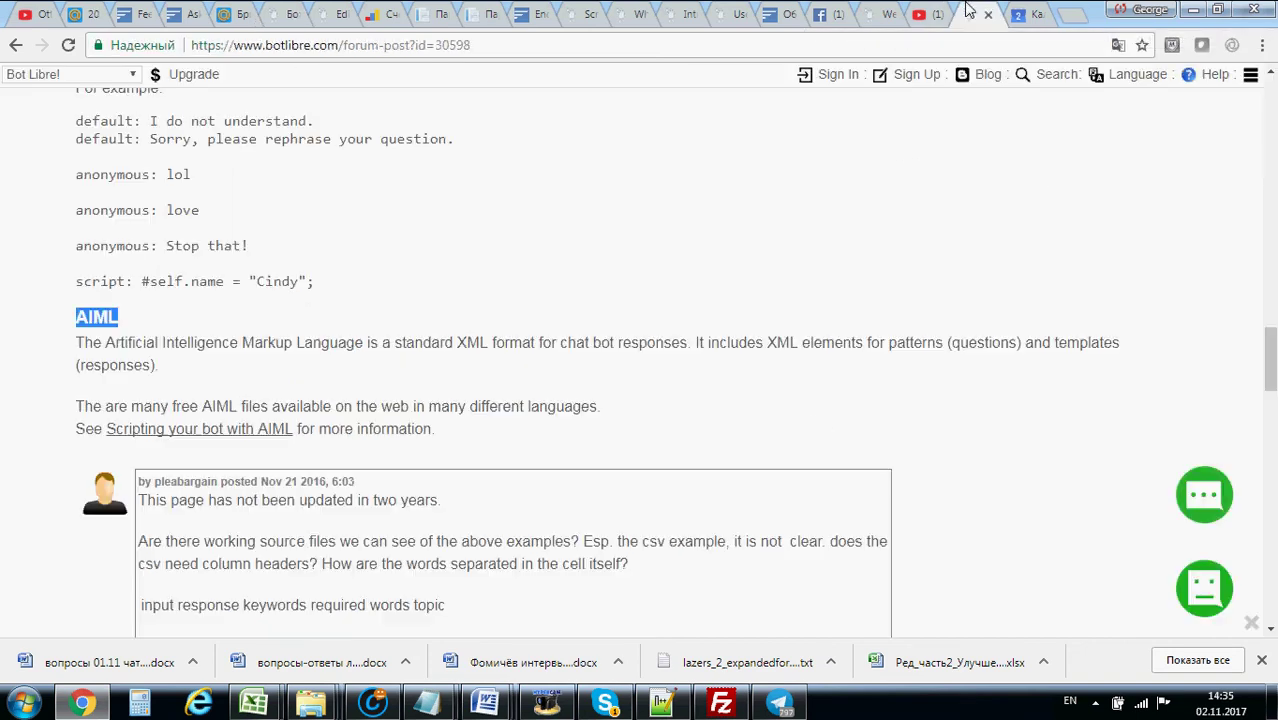
left_click(868, 14)
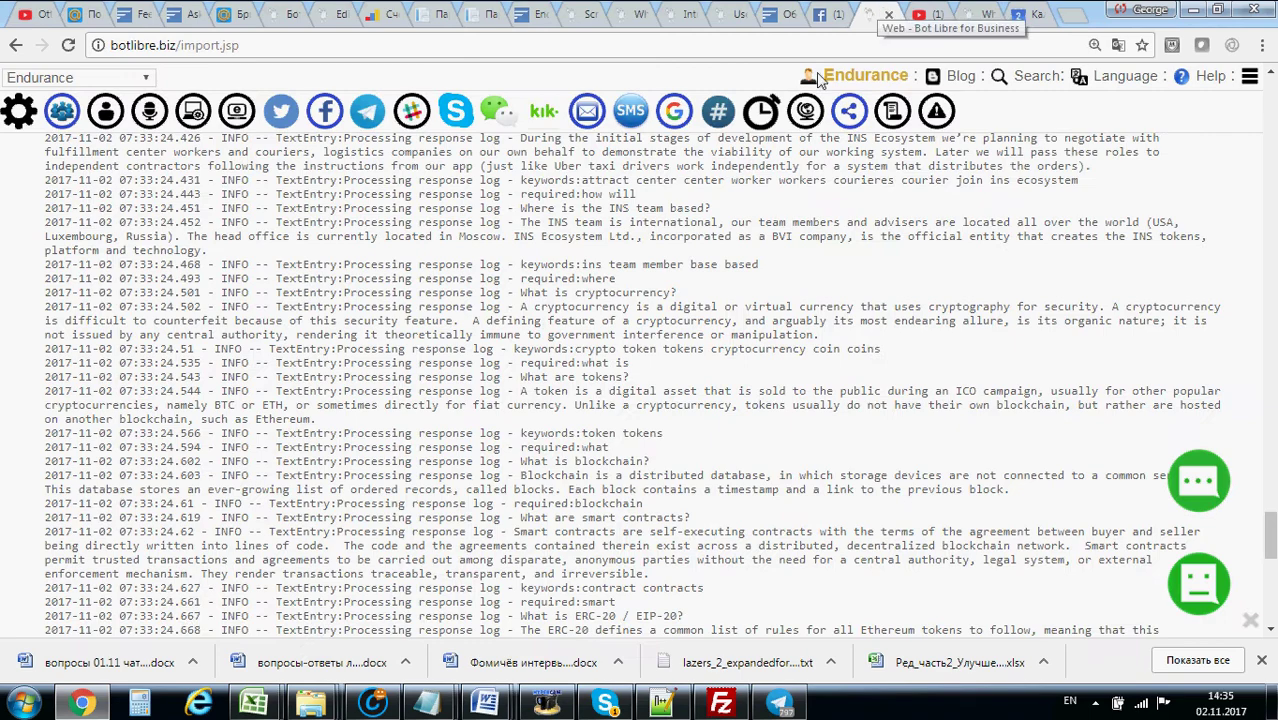
scroll(920, 417, "up", 10)
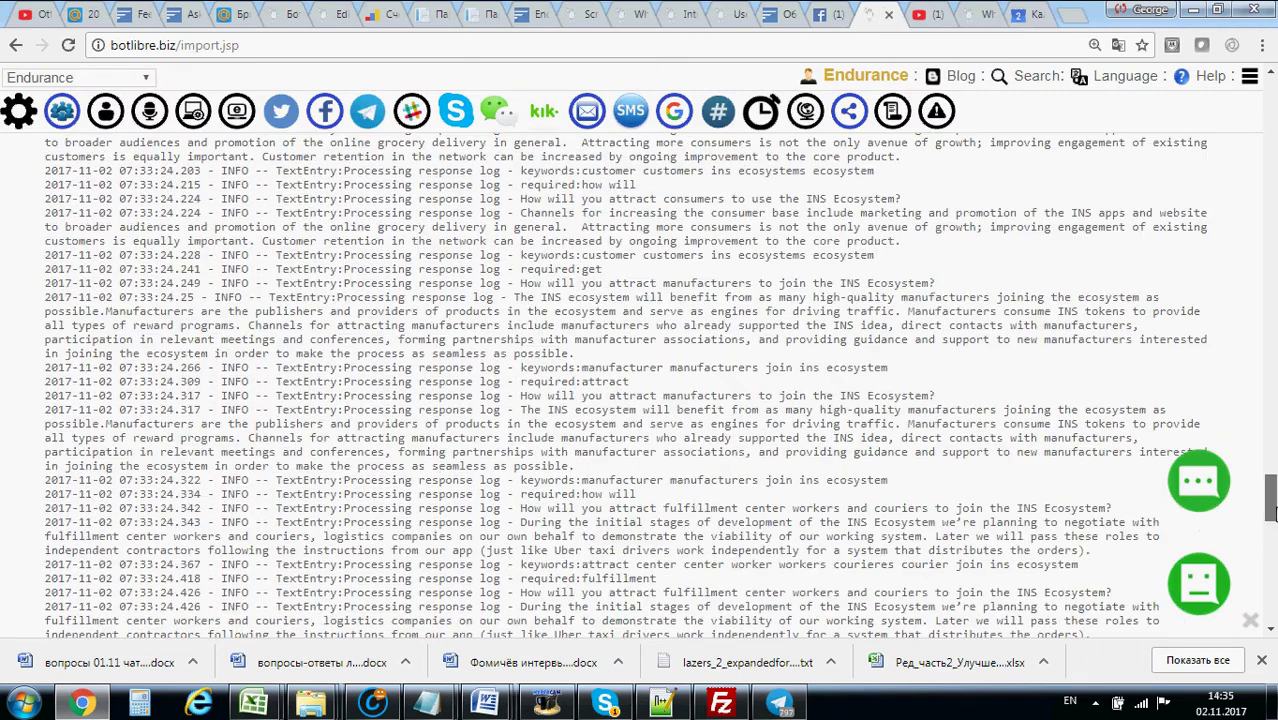
scroll(760, 254, "up", 15)
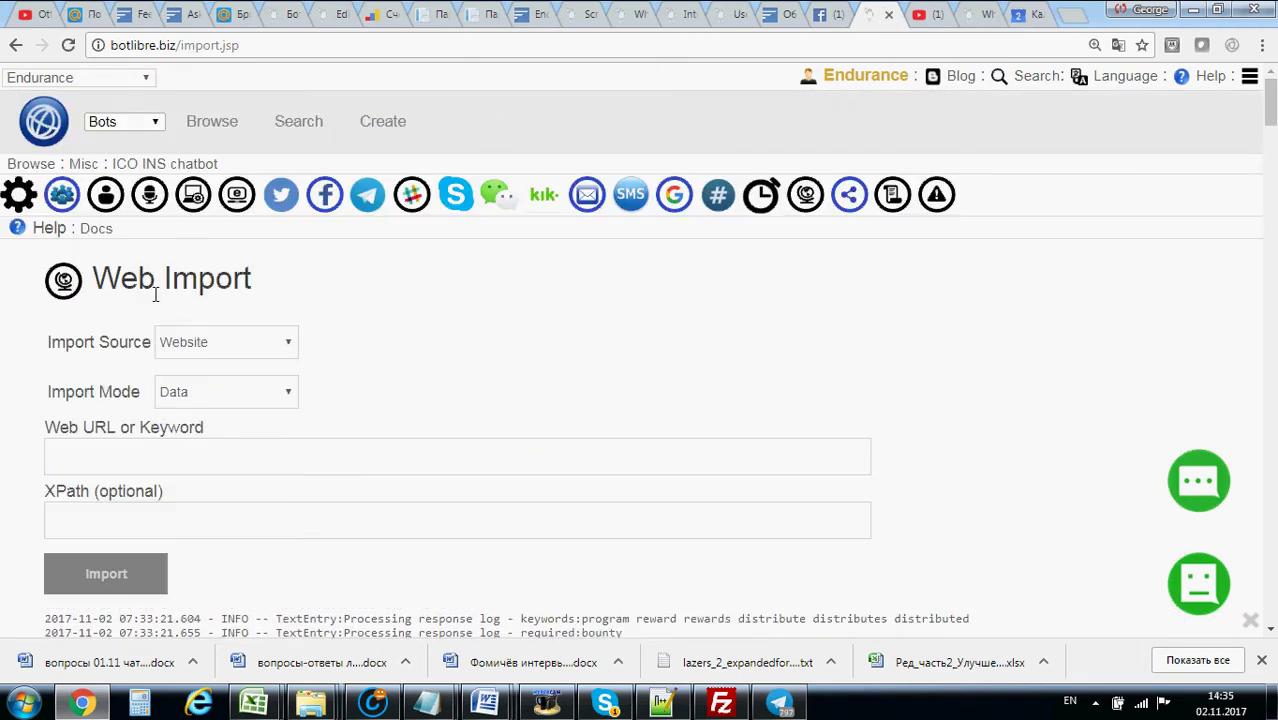
left_click(272, 342)
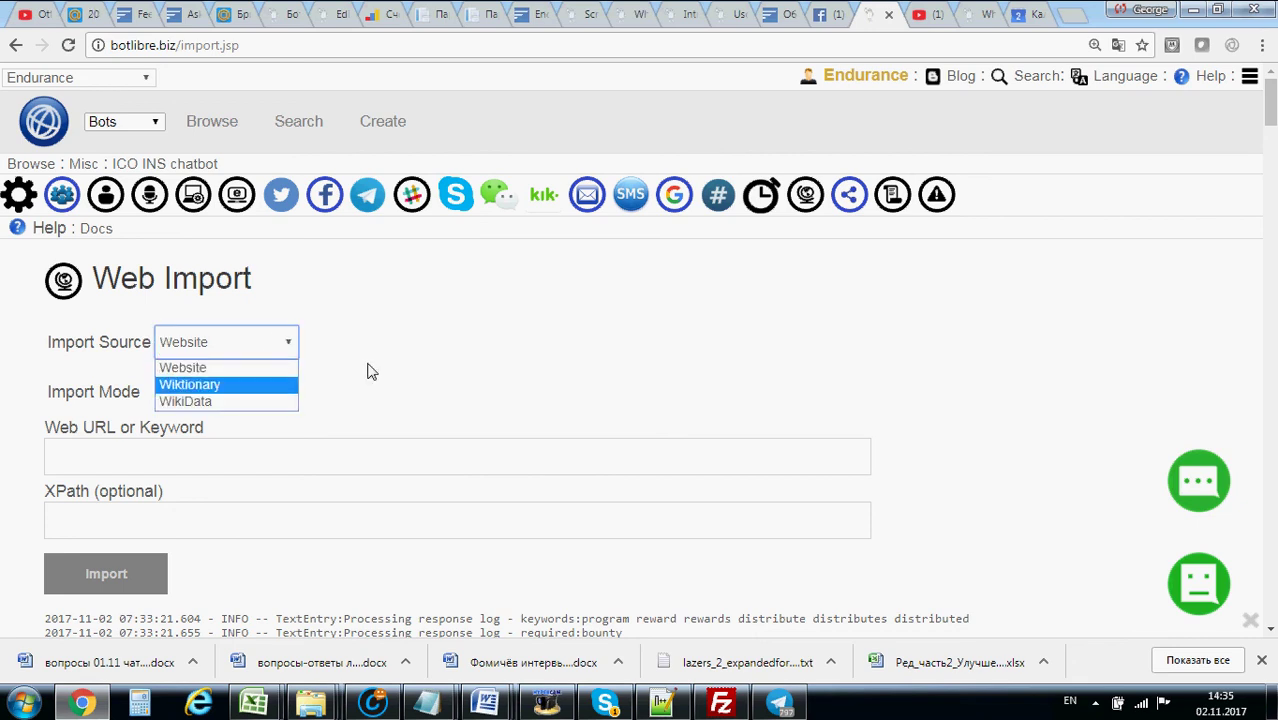
left_click(226, 400)
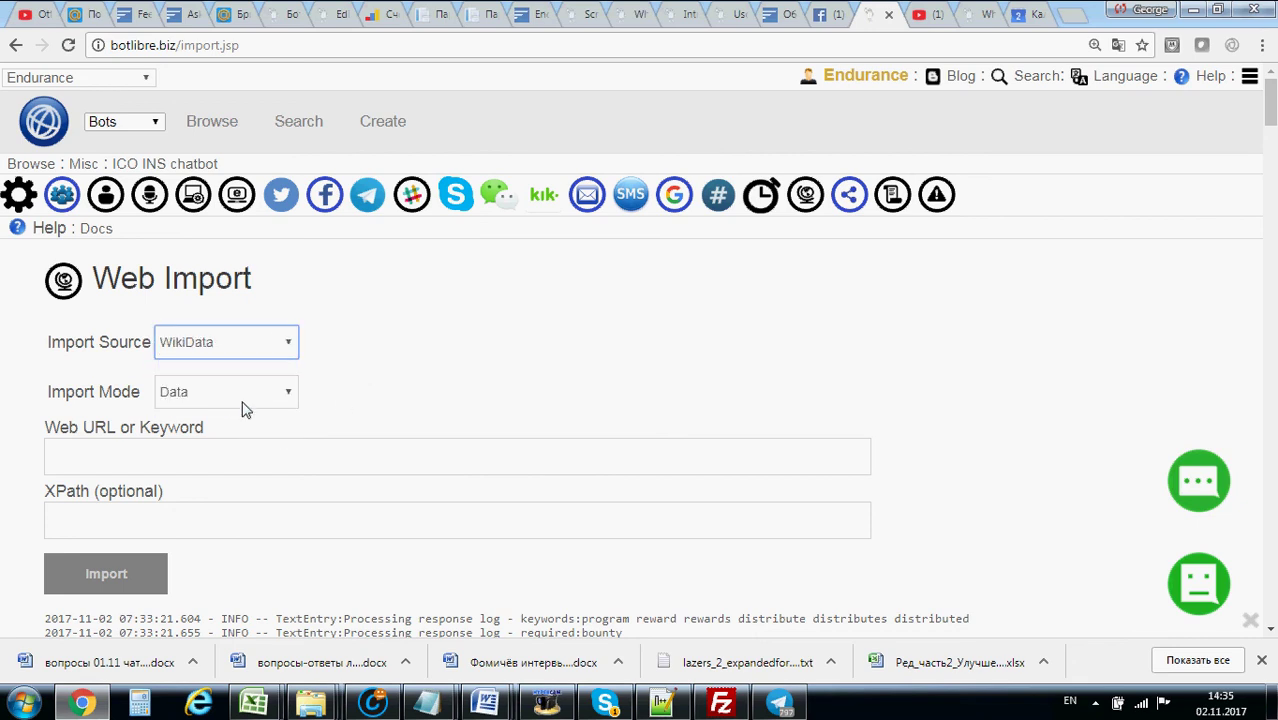
left_click(119, 513)
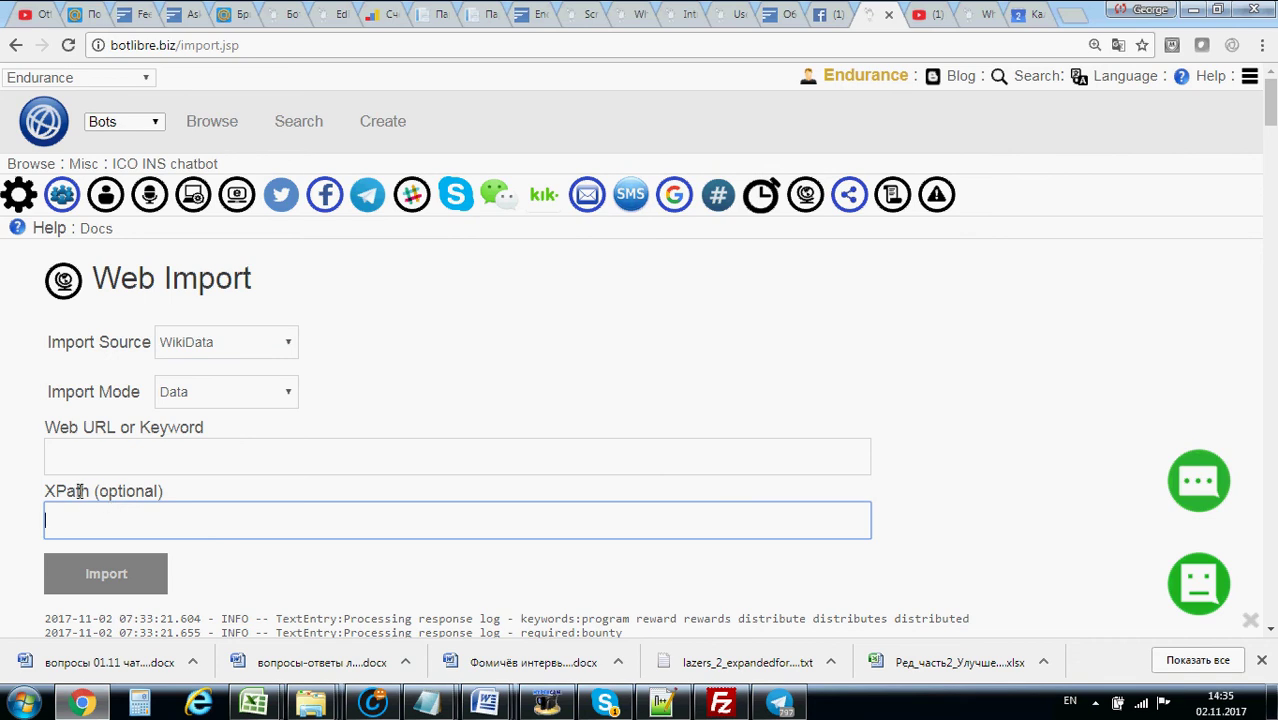
double_click(79, 491)
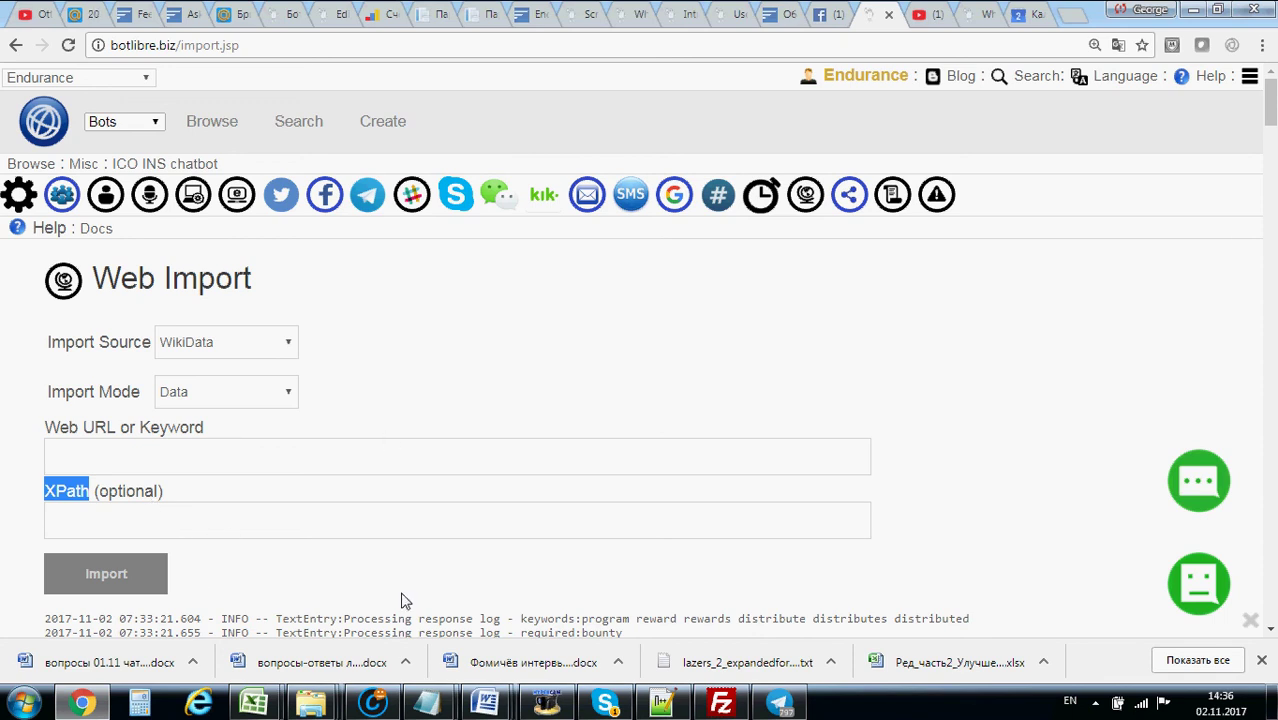
Open the bot's Browse Knowledge page, run a query with the * filter, and look at the listed entries
left_click(846, 200)
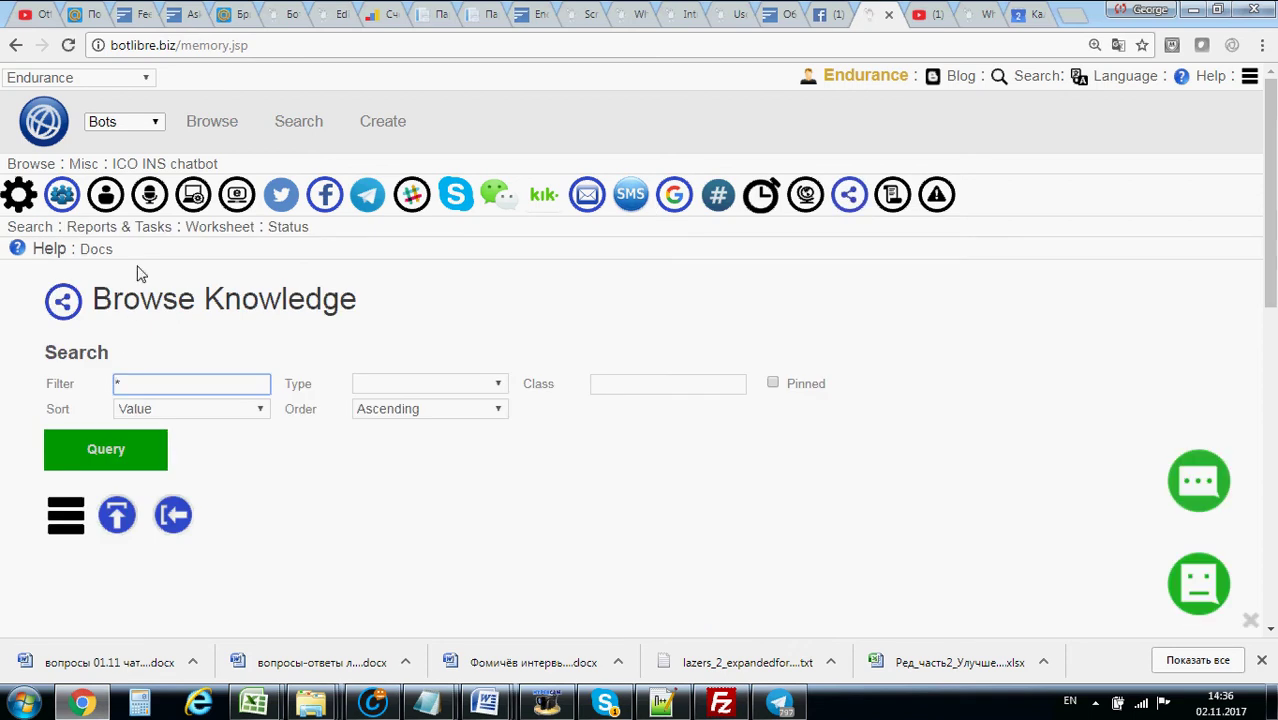
mouse_move(20, 195)
left_click(131, 450)
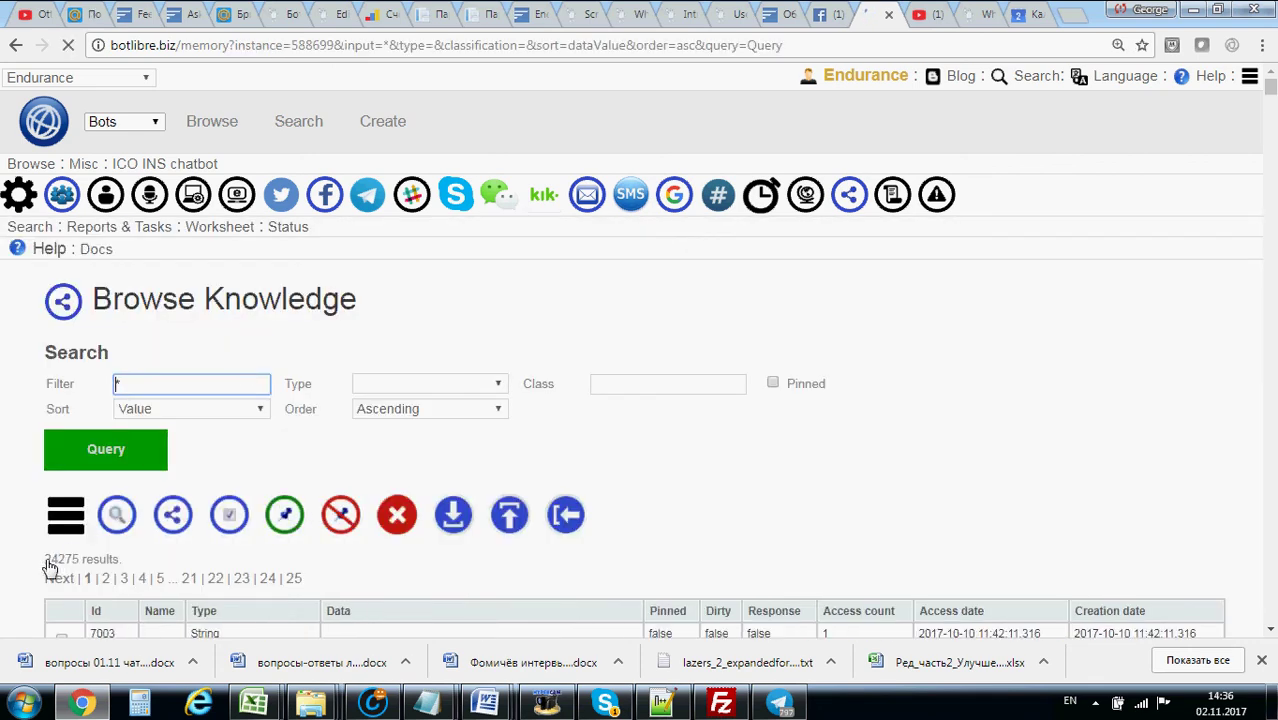
scroll(223, 565, "down", 3)
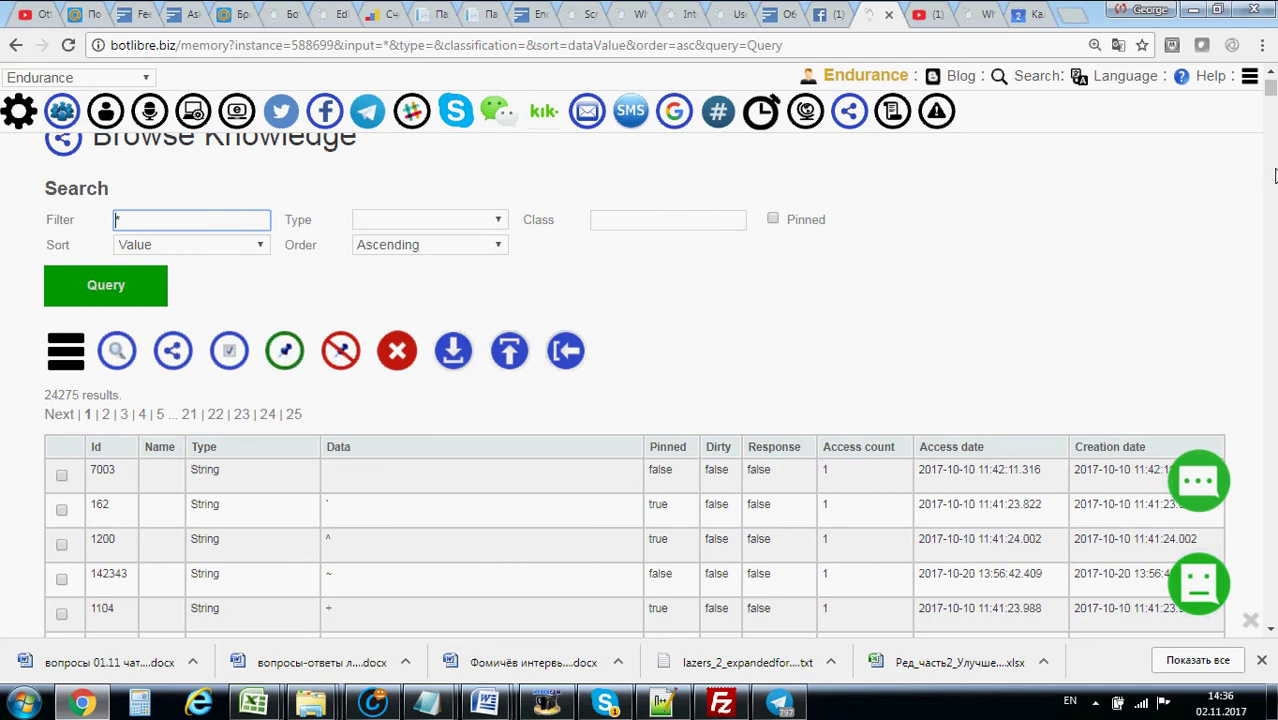
Query the bot's knowledge entries with the filter *ins*
mouse_move(1269, 92)
left_mouse_down()
mouse_move(1265, 510)
mouse_move(1268, 90)
left_mouse_up()
left_click(197, 383)
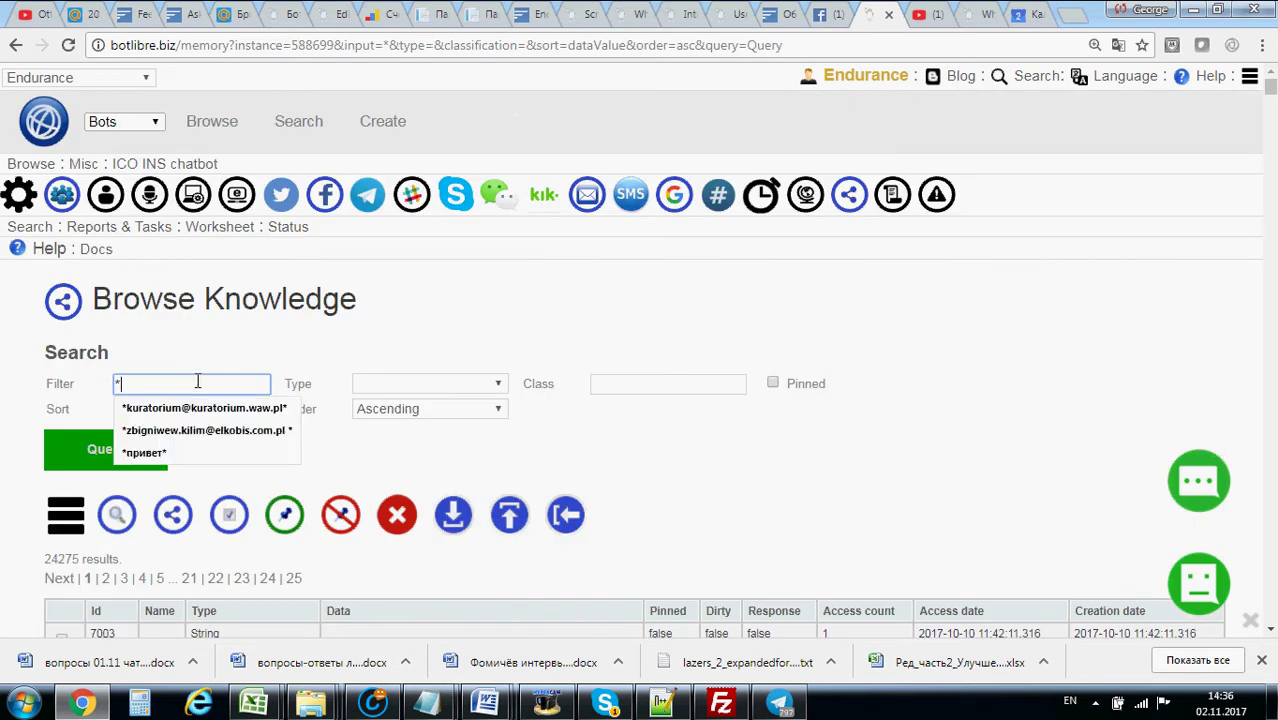
type("lns*")
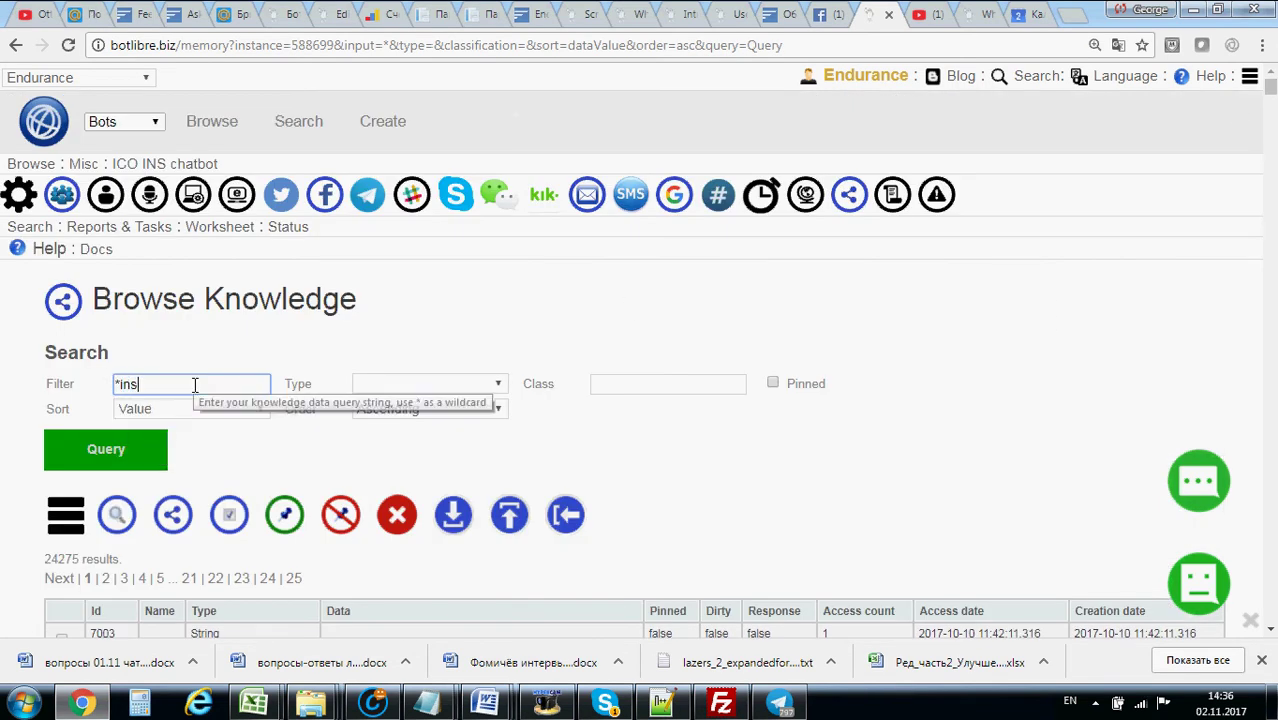
left_click(90, 460)
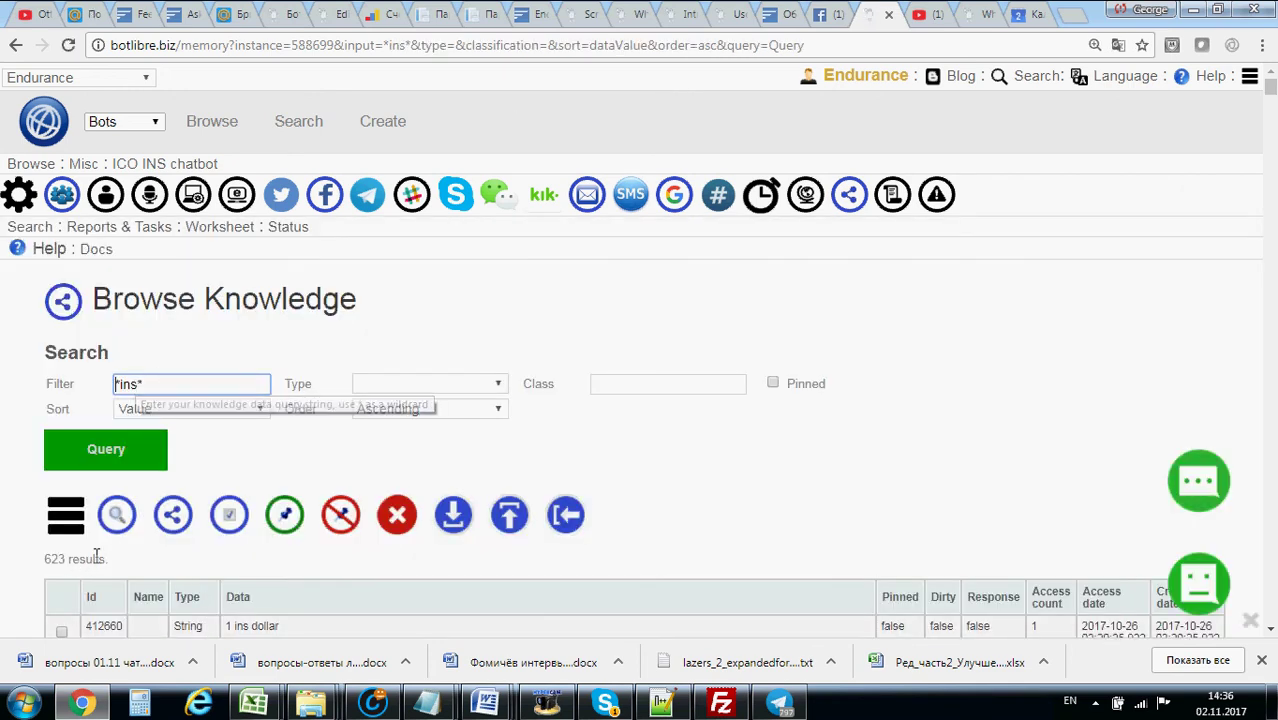
Look through the entries matching *ins*, including the blockchain sentences, the ins.world links and the ICO answers
scroll(155, 488, "down", 3)
scroll(155, 488, "down", 1)
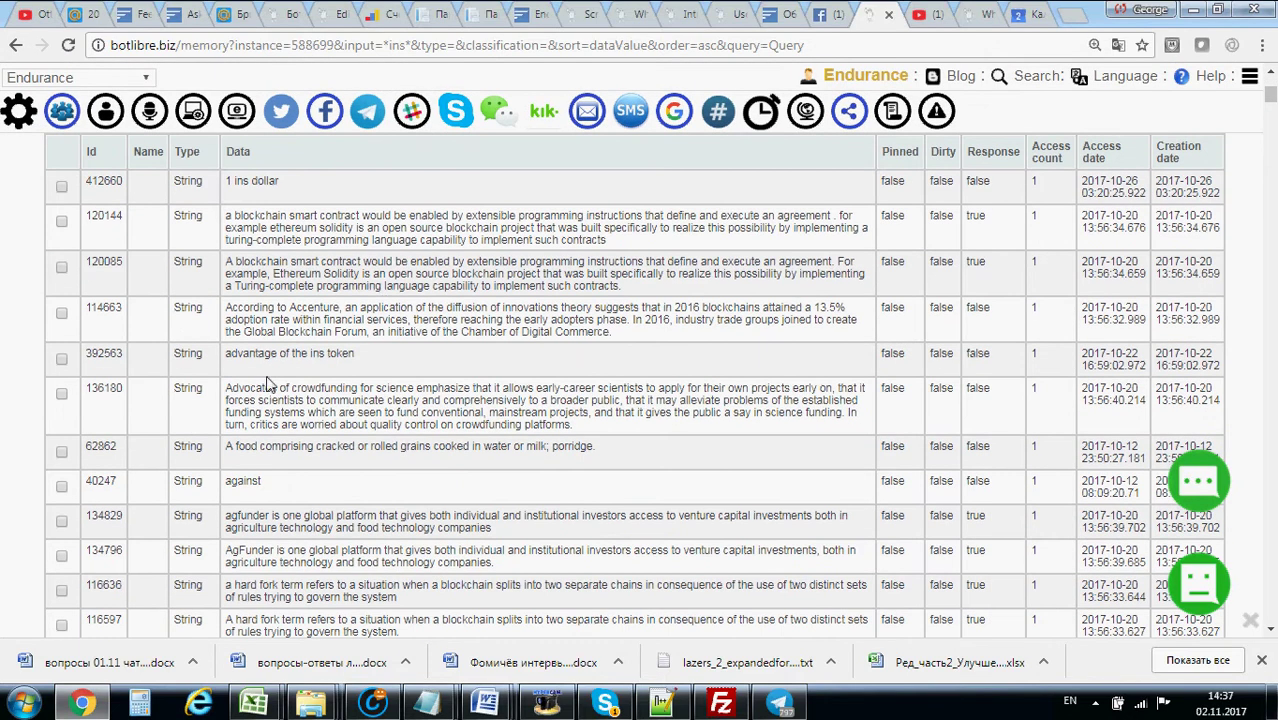
scroll(612, 386, "down", 3)
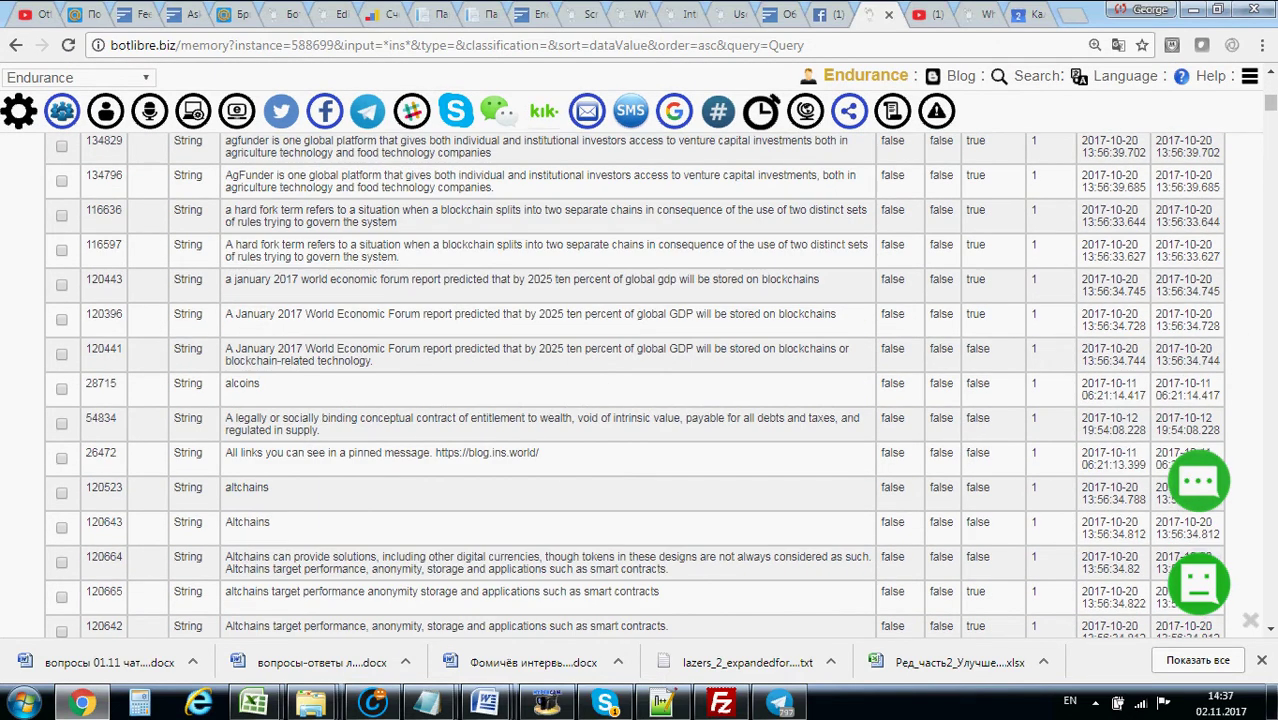
left_click_drag(1270, 100, 1270, 145)
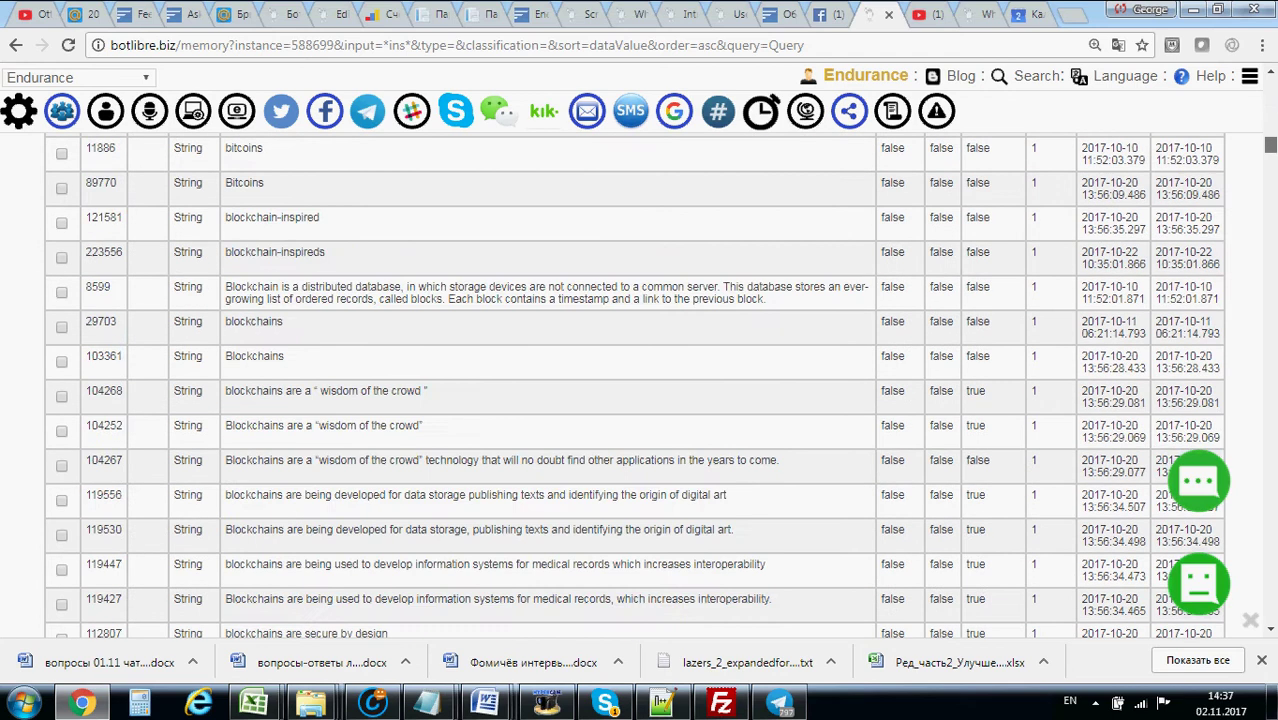
scroll(1270, 145, "down", 1)
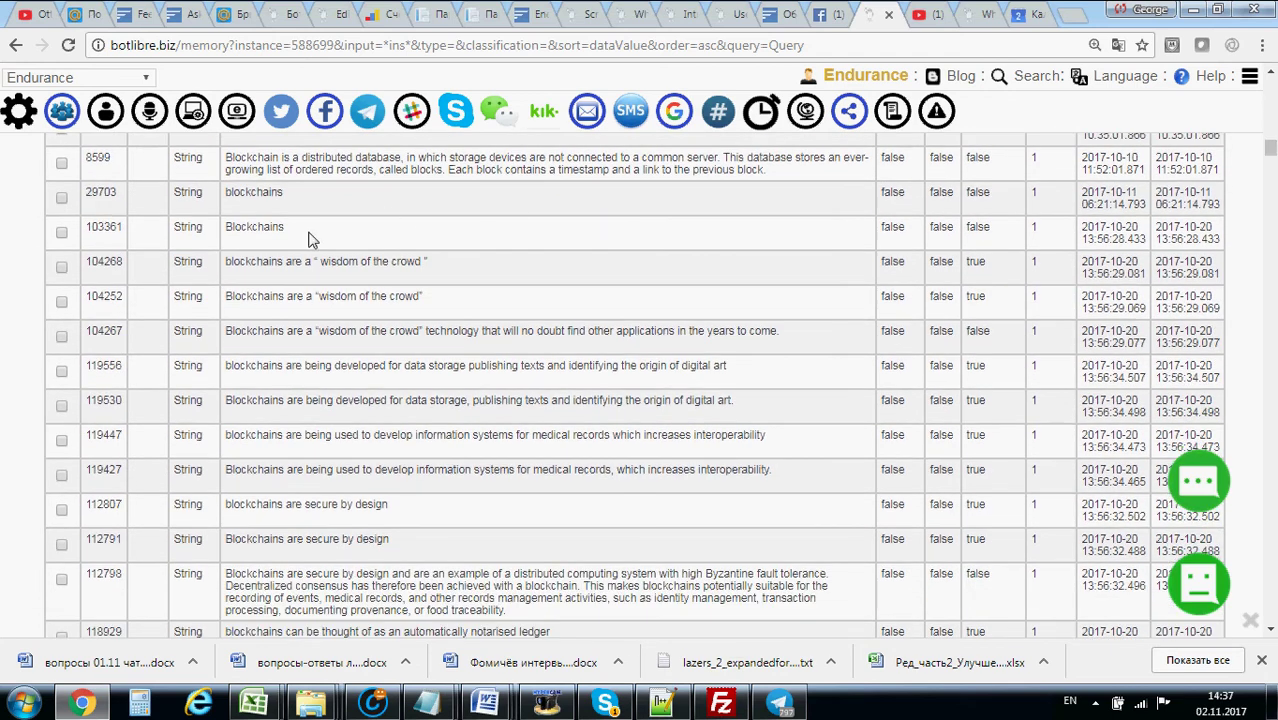
left_click_drag(288, 265, 430, 278)
left_click(466, 279)
left_click_drag(1270, 155, 1270, 266)
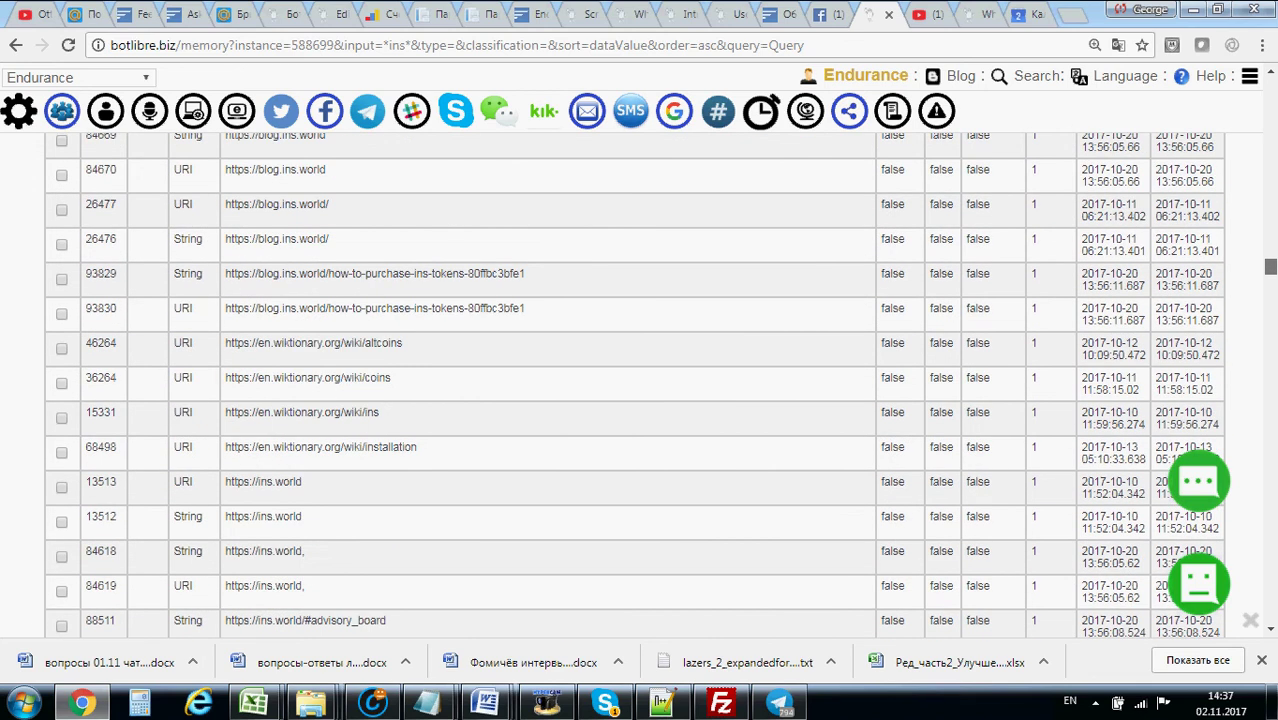
scroll(640, 380, "down", 1)
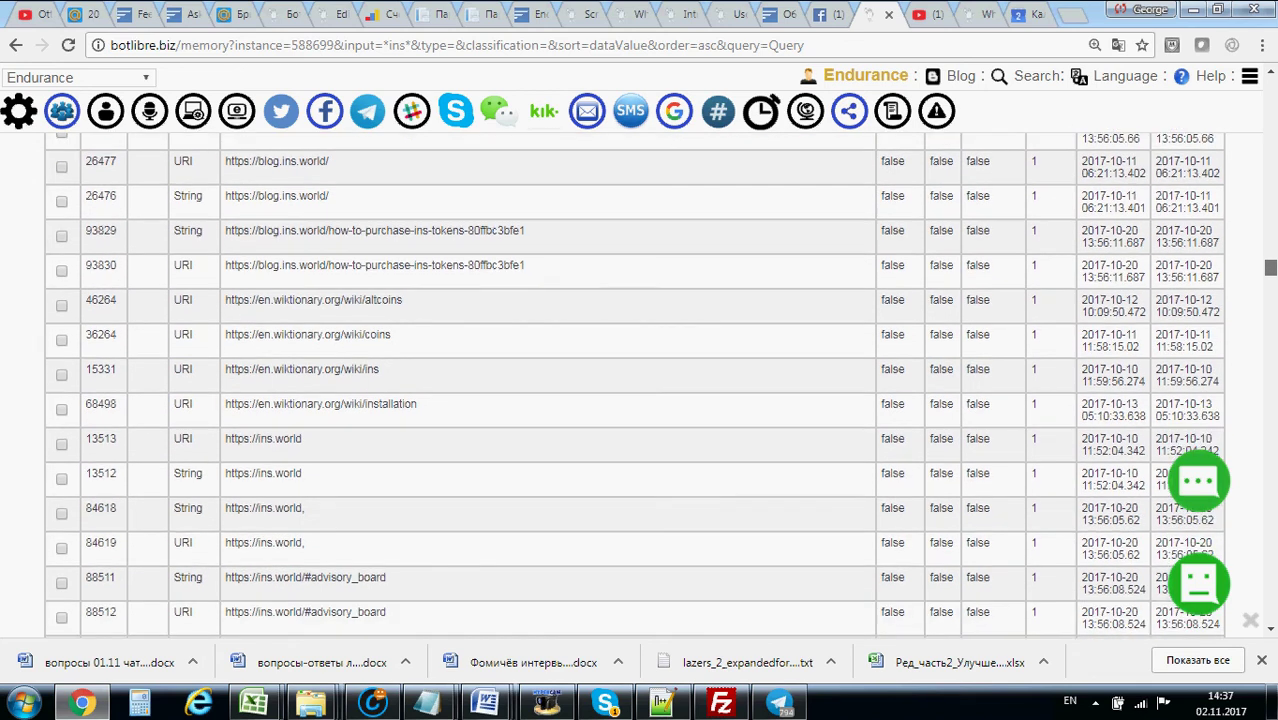
scroll(640, 385, "down", 10)
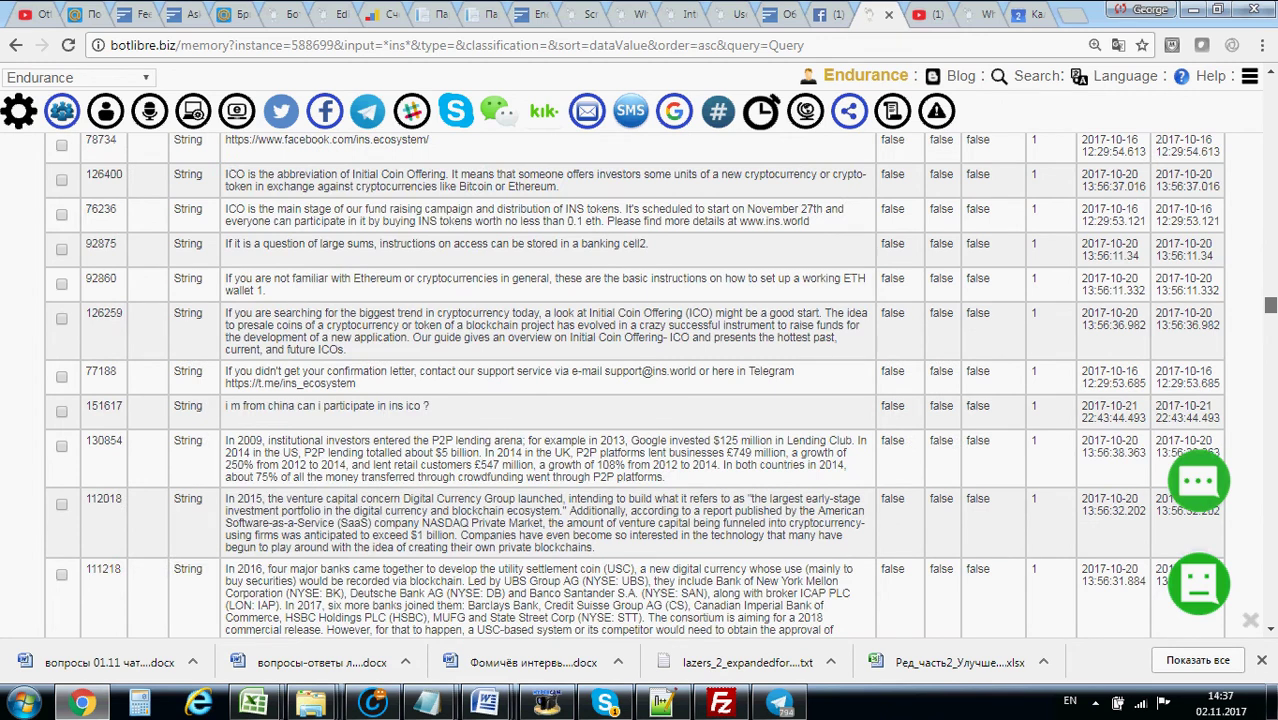
scroll(316, 476, "up", 20)
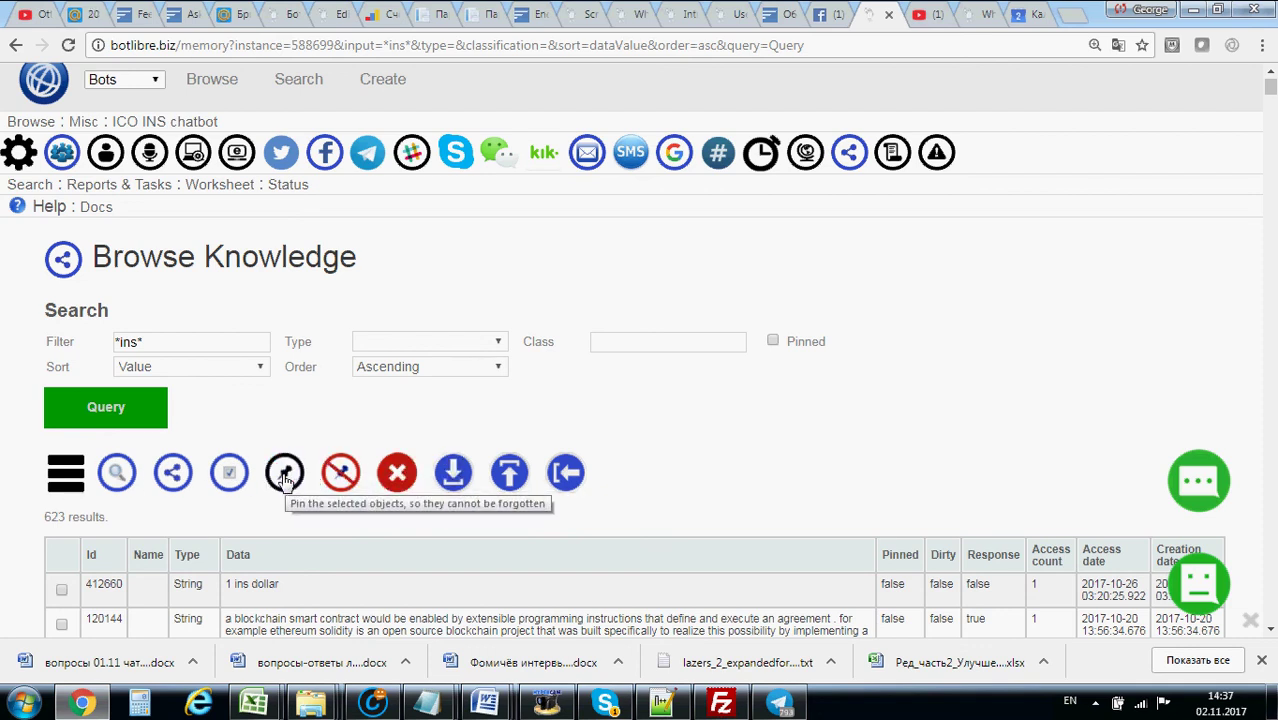
View the list of actions available for the knowledge entries above the results table
mouse_move(85, 478)
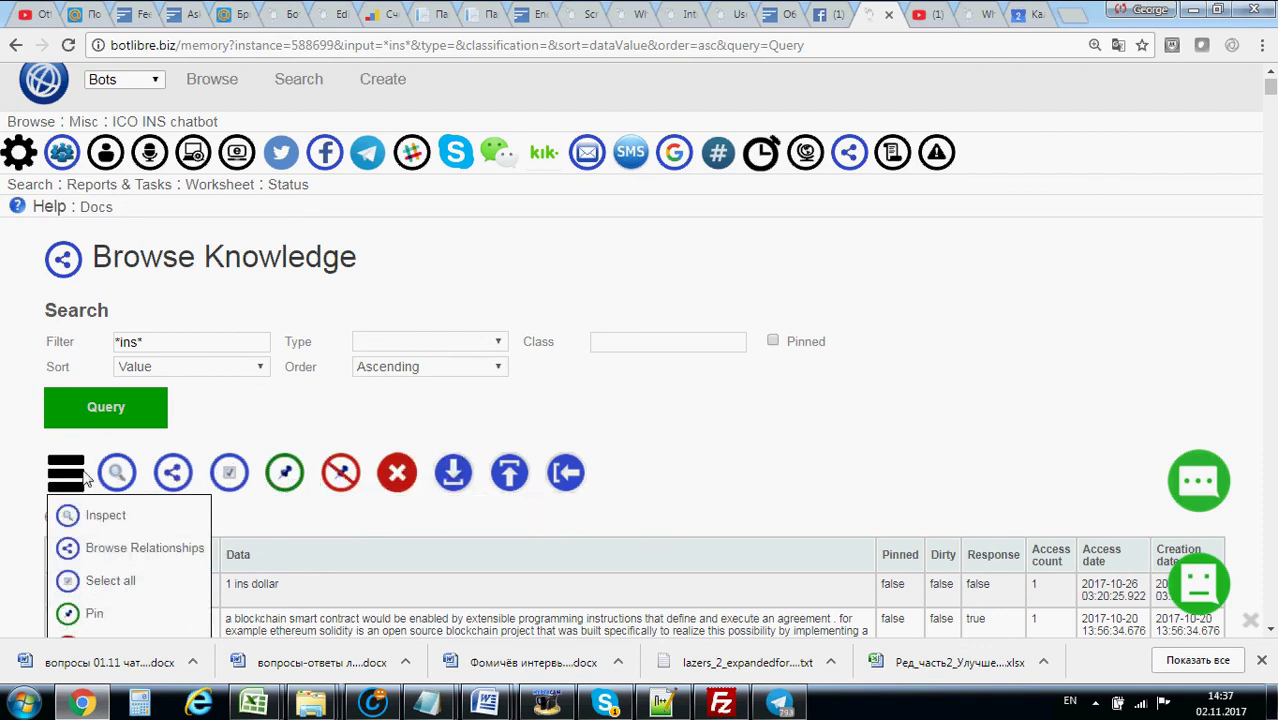
scroll(85, 478, "down", 2)
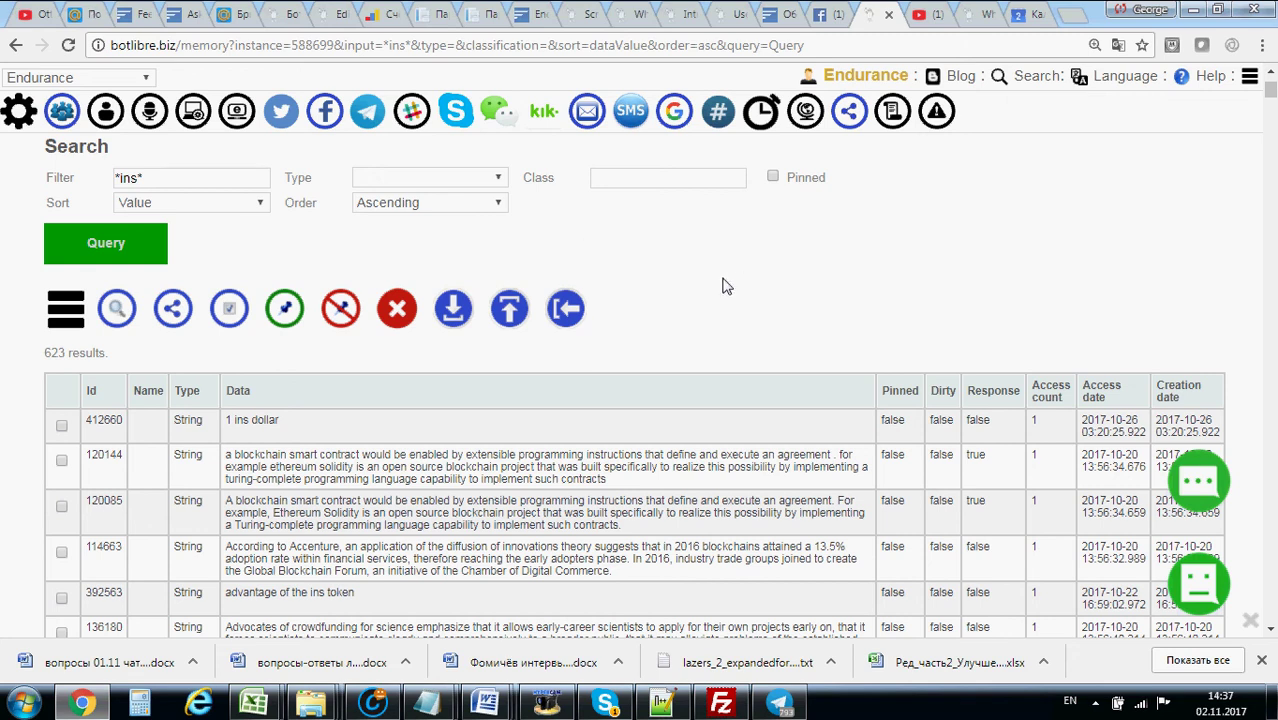
scroll(140, 264, "up", 3)
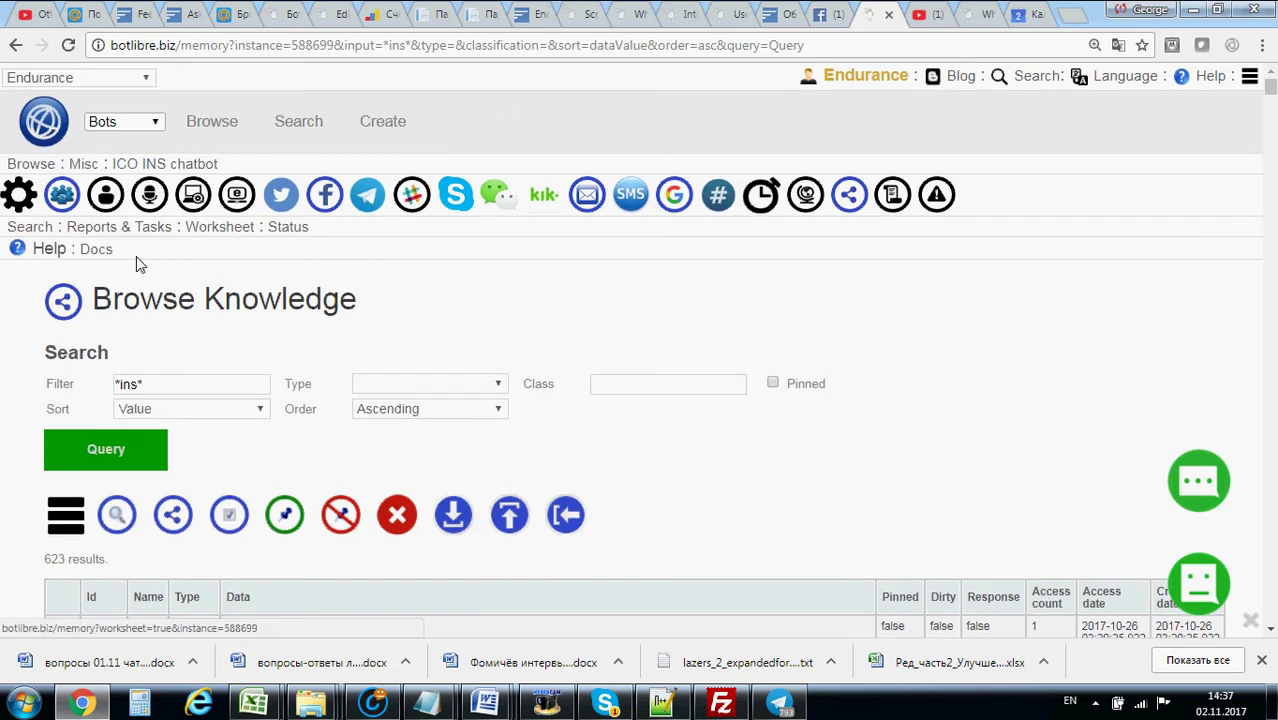
View the knowledge browser's Reports & Tasks and Status pages, and the bot's Scripts page
left_click(88, 229)
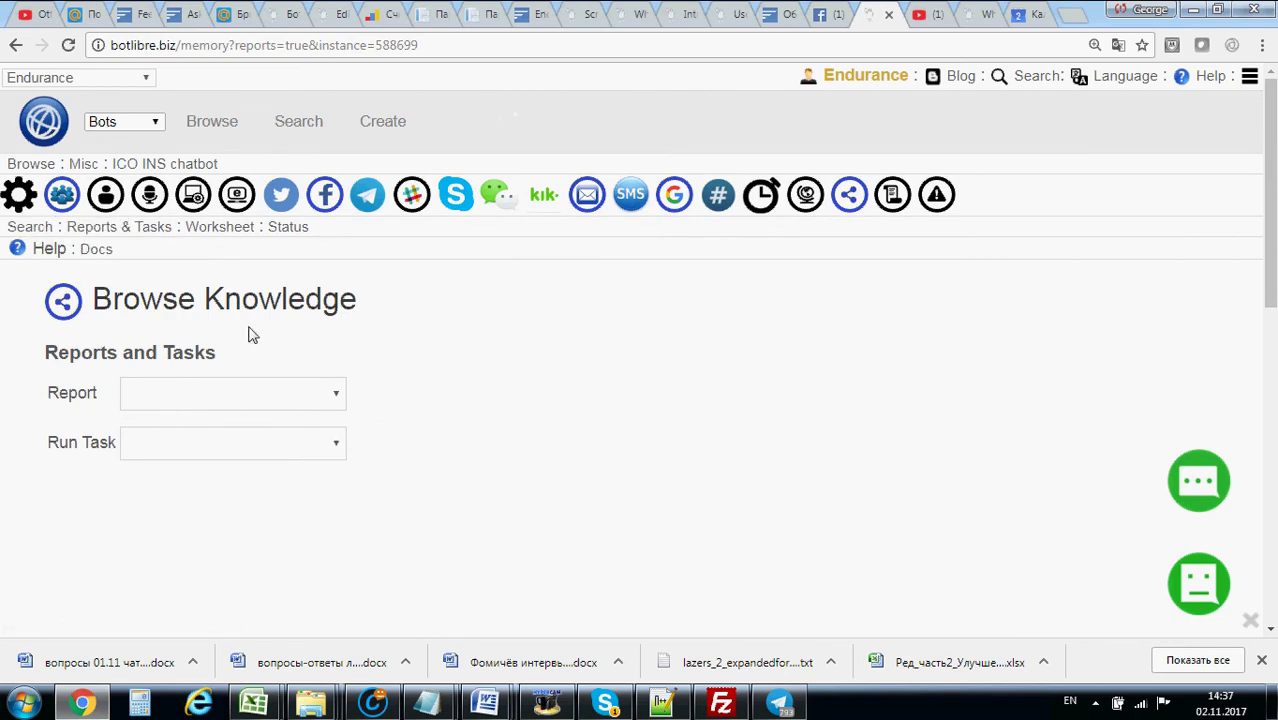
left_click(300, 227)
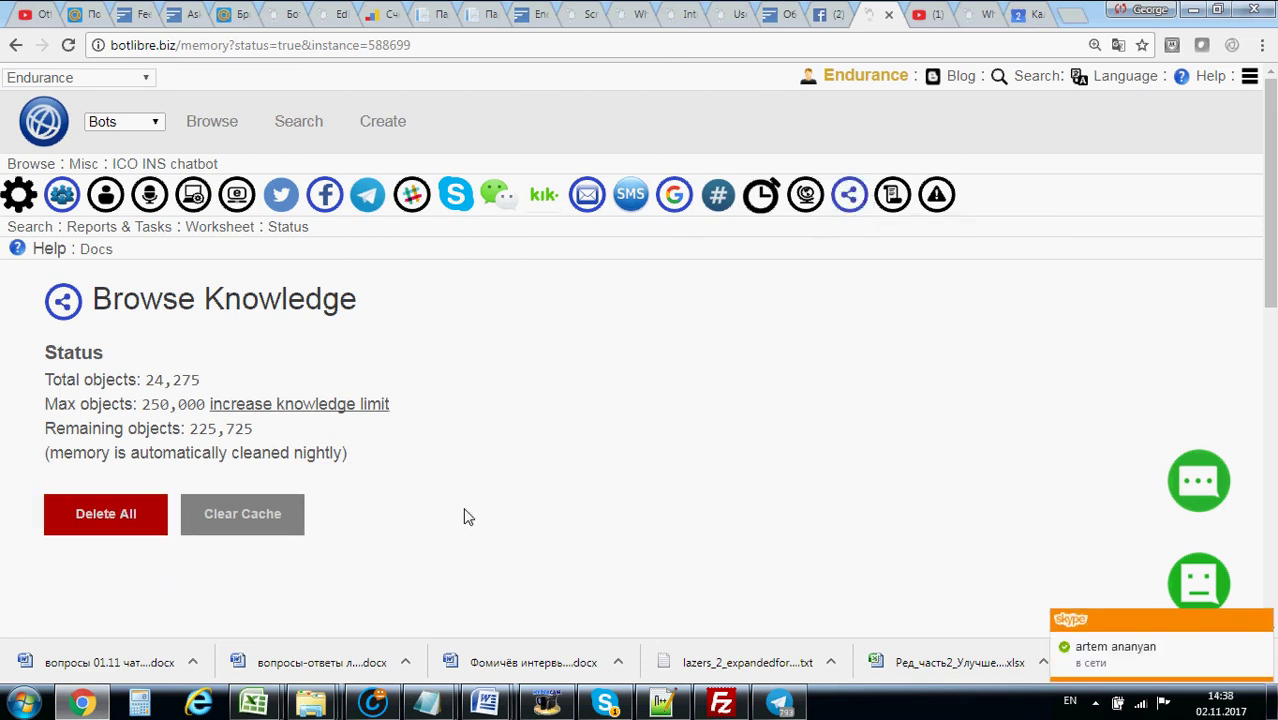
left_click(891, 199)
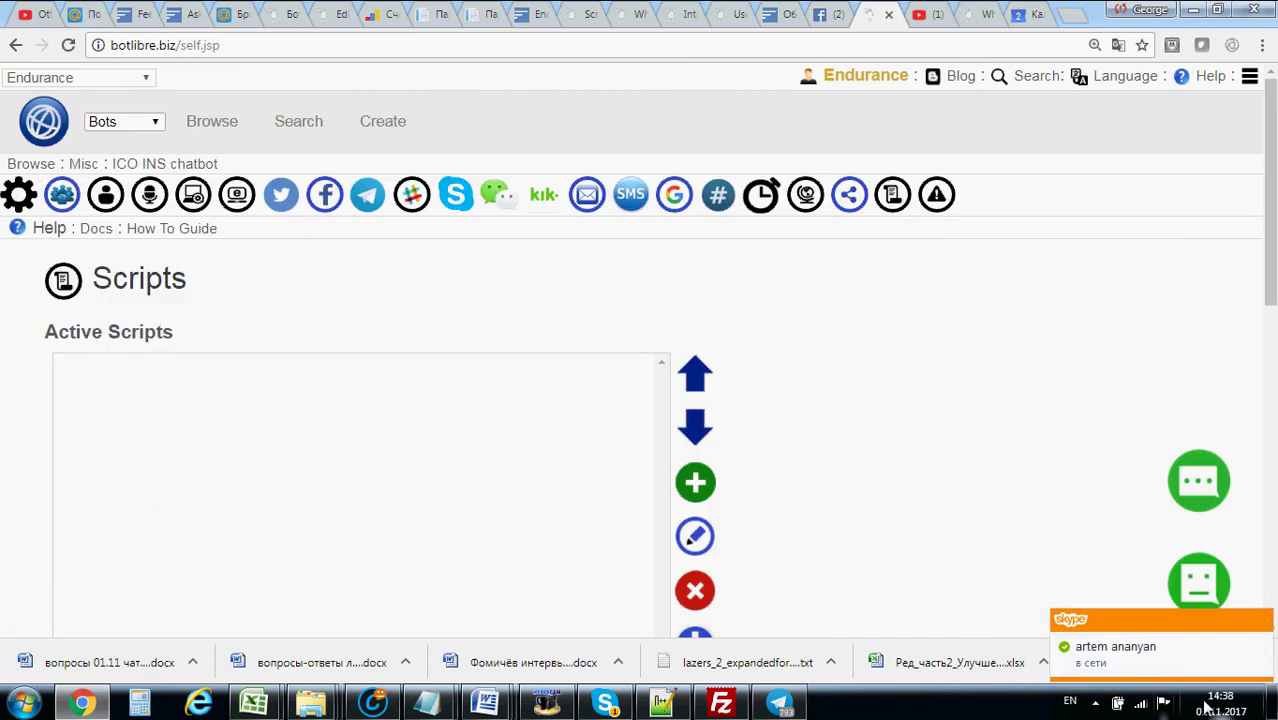
mouse_move(1212, 708)
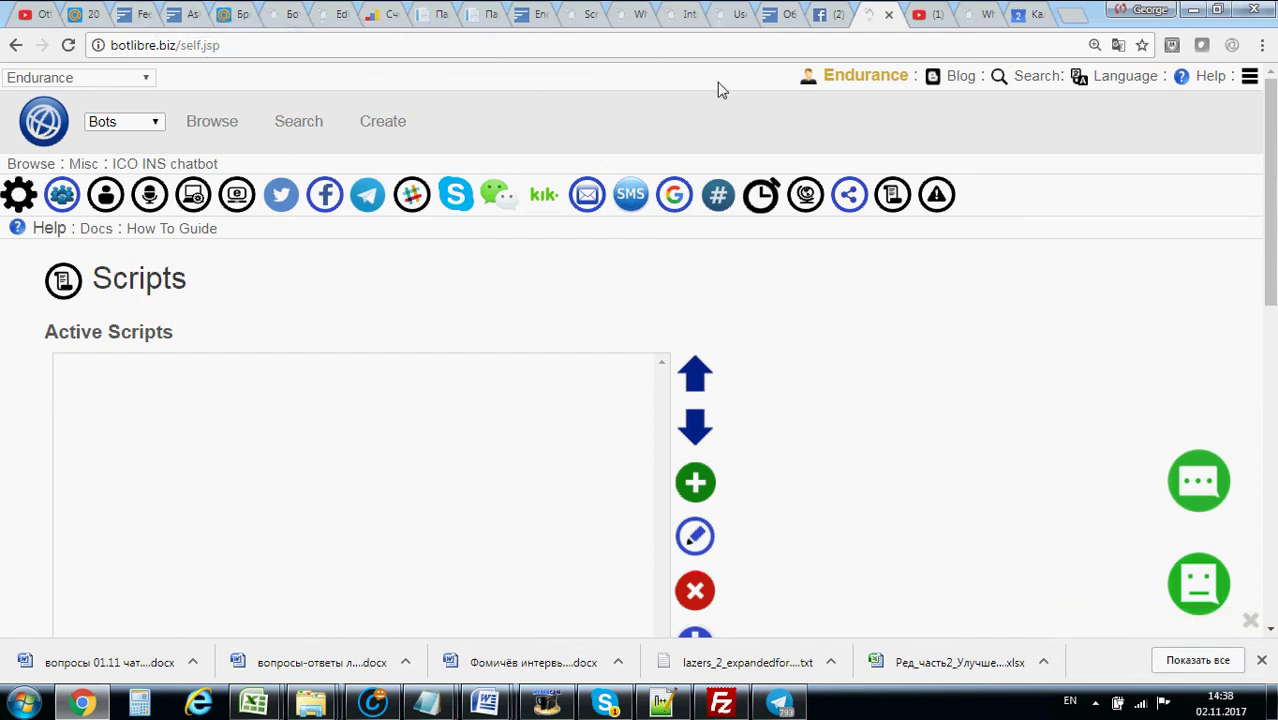
Bring up the already opened Self manual and the forum post Scripting your bot with AIML
left_click(843, 10)
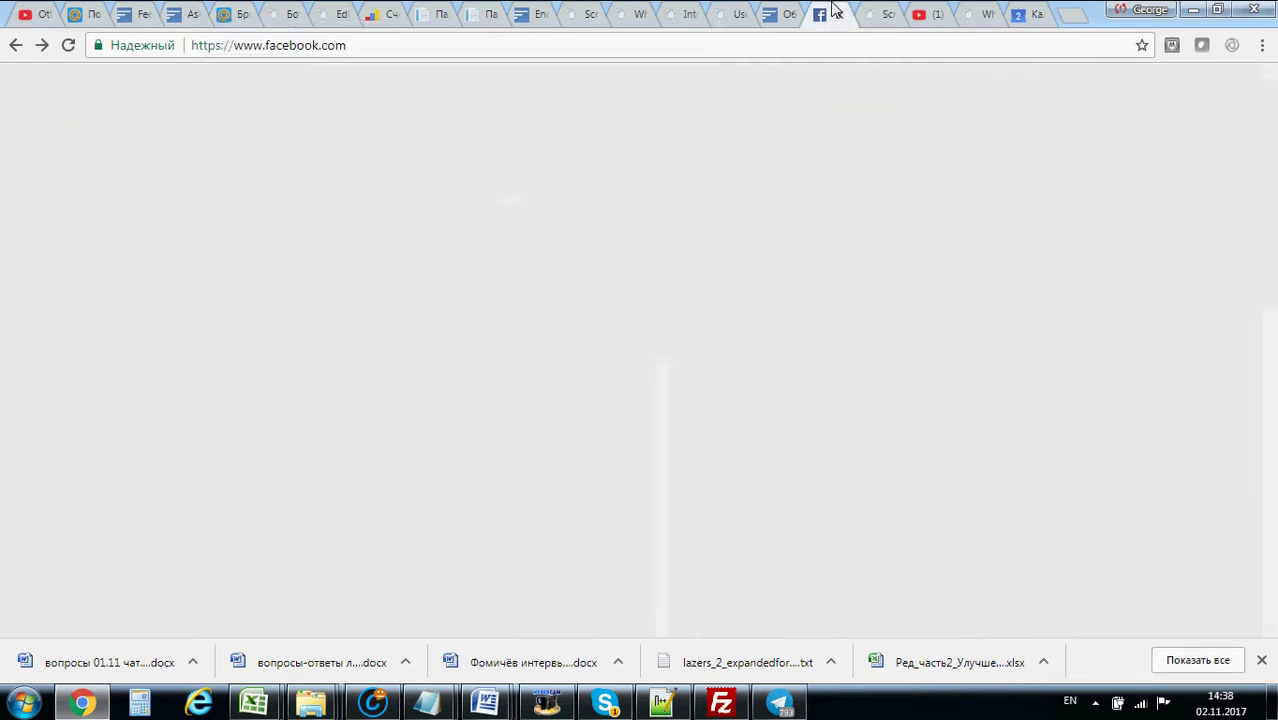
left_click(736, 10)
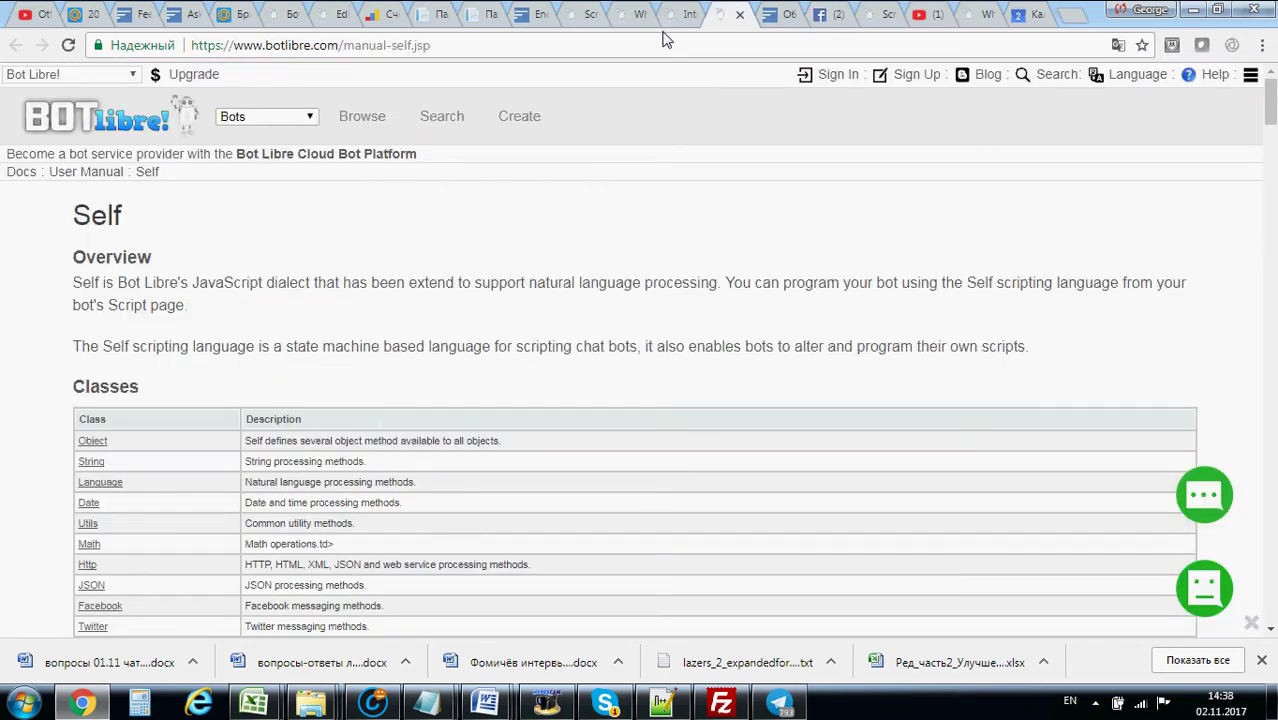
left_click(575, 15)
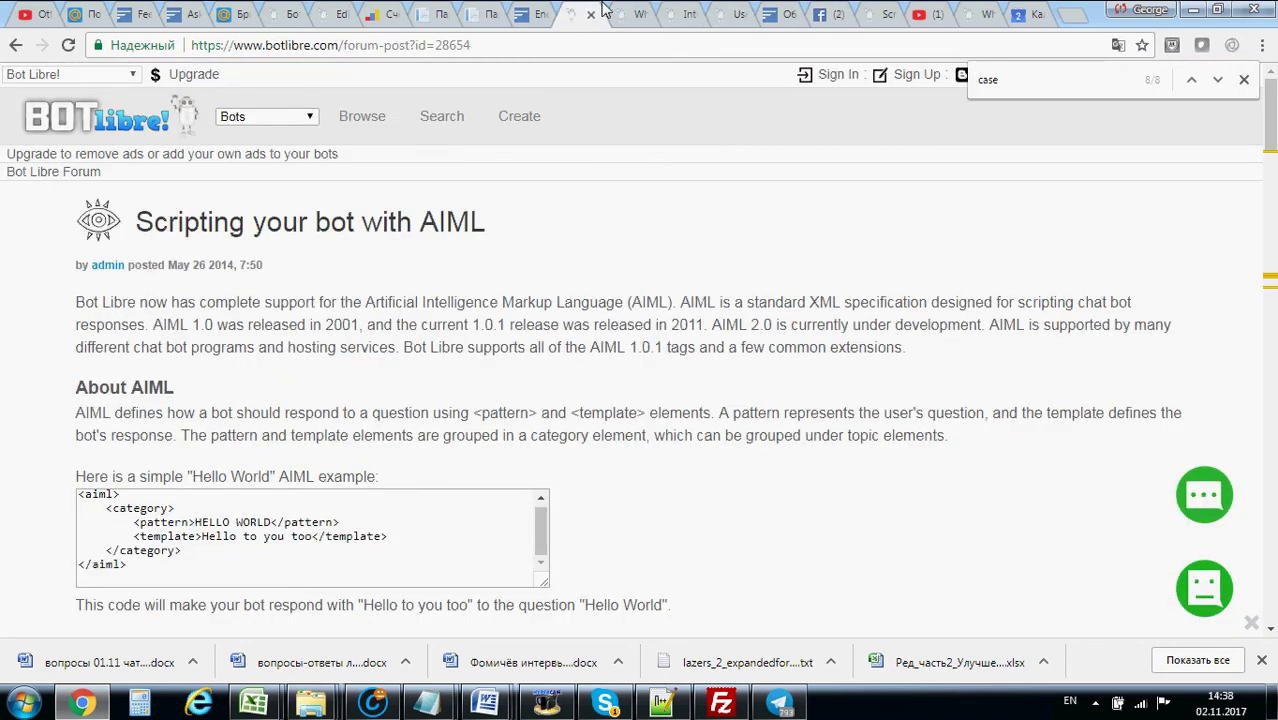
Show the forum post What classes are supported in Self from its beginning and highlight its title
left_click(620, 12)
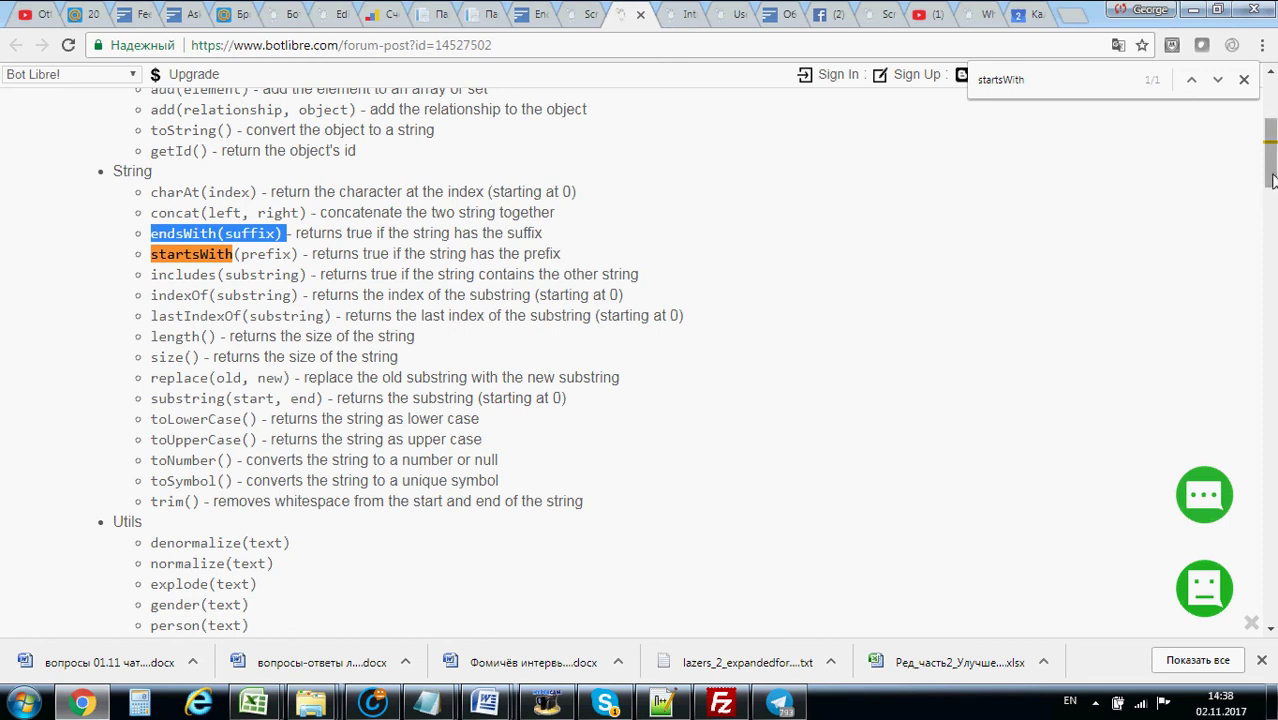
scroll(1268, 150, "up", 4)
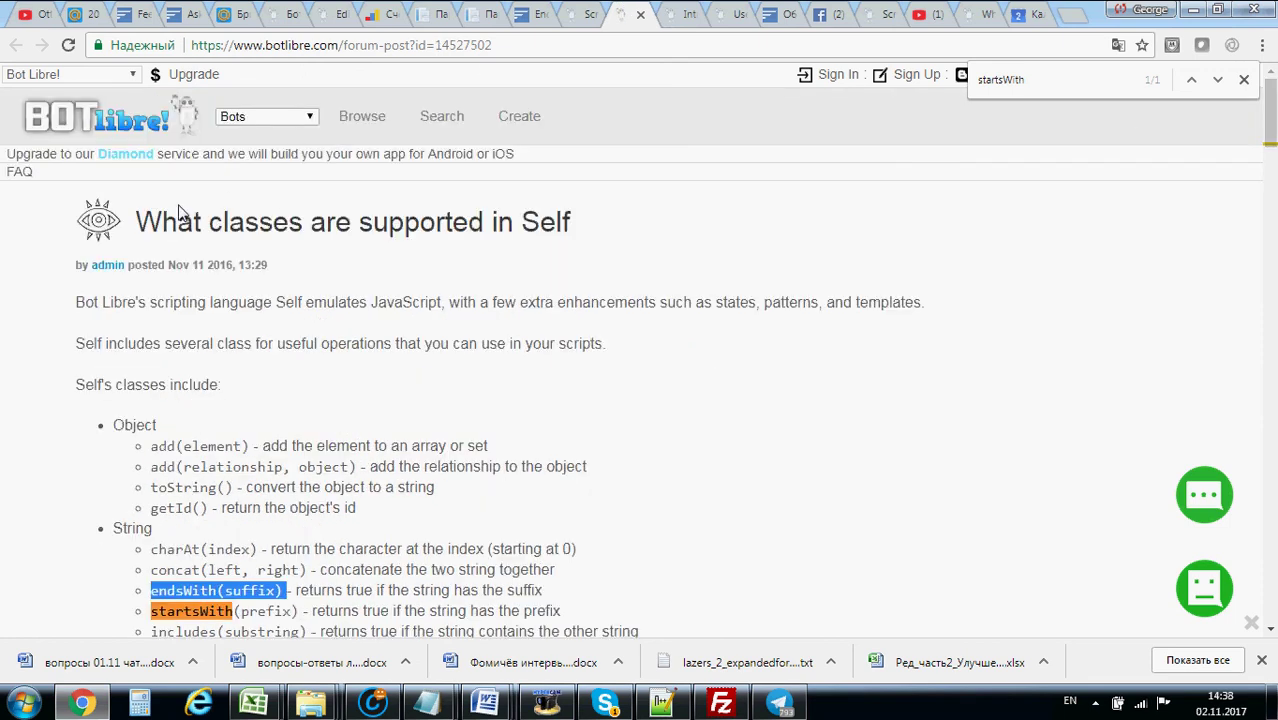
left_click_drag(163, 218, 468, 222)
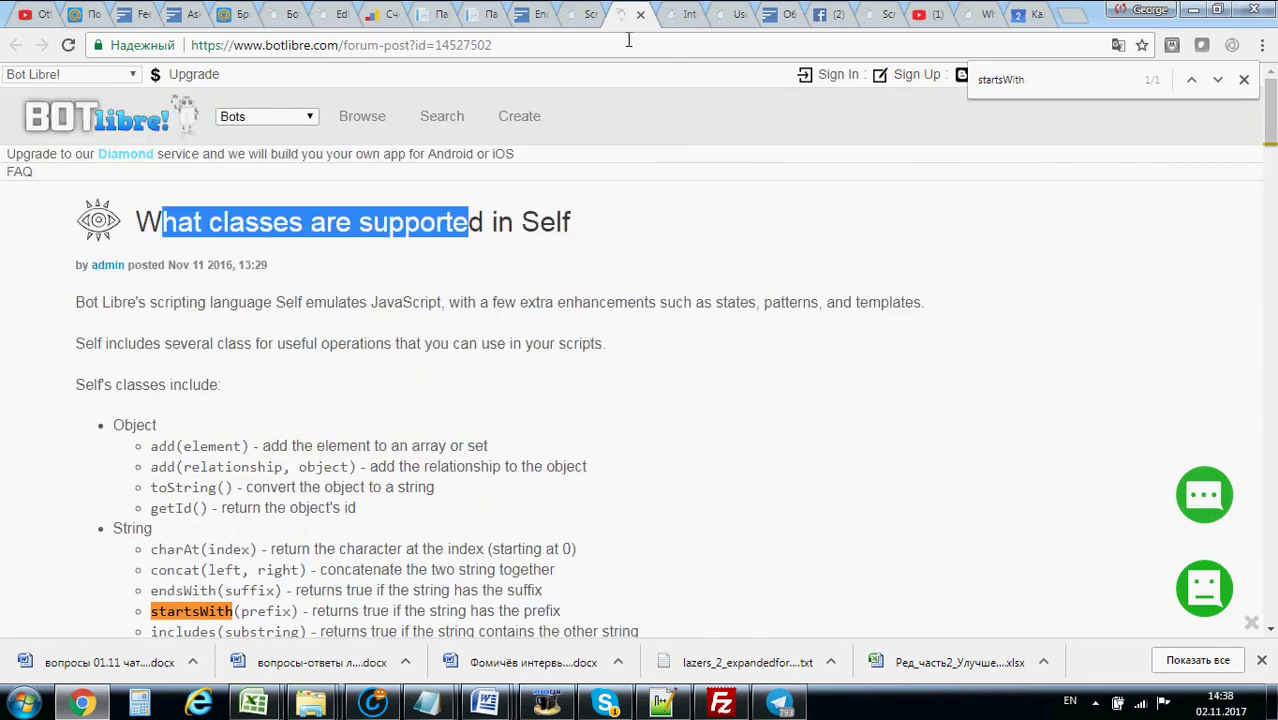
Show the forum post Introducing the Self scripting language from its beginning and highlight its title
left_click(686, 22)
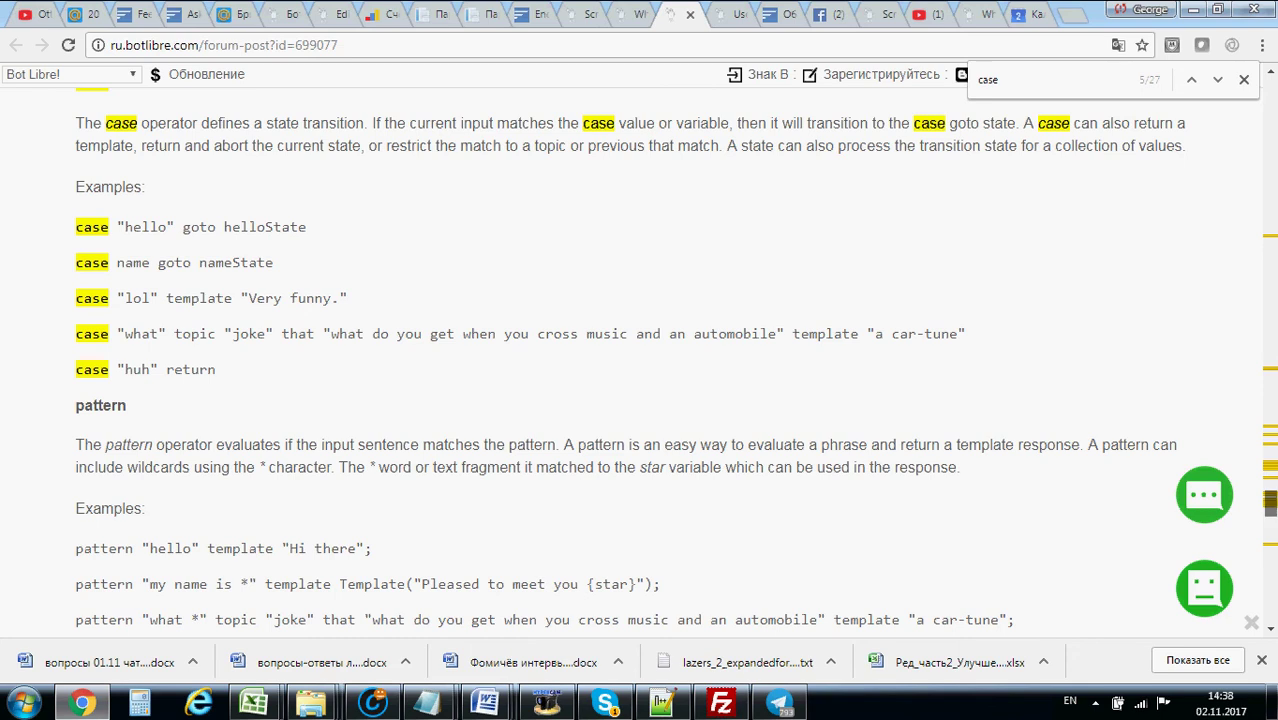
left_click_drag(1270, 503, 1270, 92)
left_click_drag(224, 222, 459, 232)
left_click(364, 42)
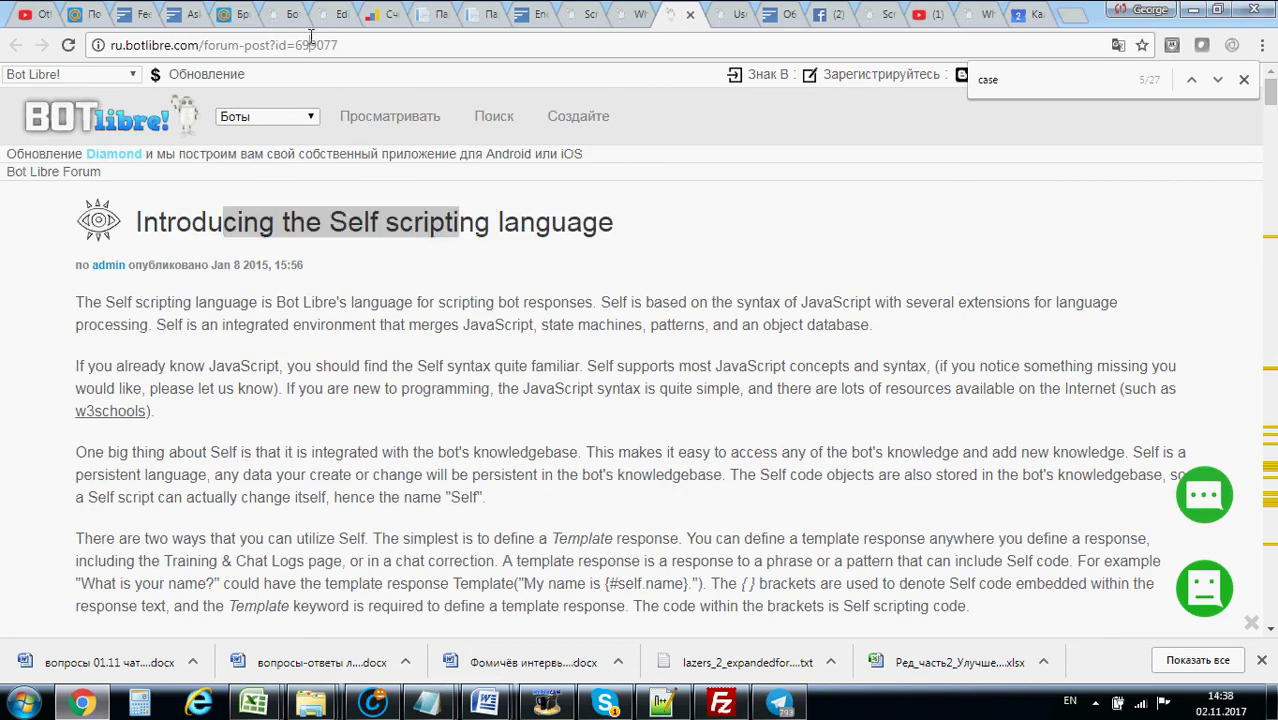
Return to the Self manual and examine the Object methods table, highlighting its heading and the getLast example
left_click(622, 22)
left_click(720, 14)
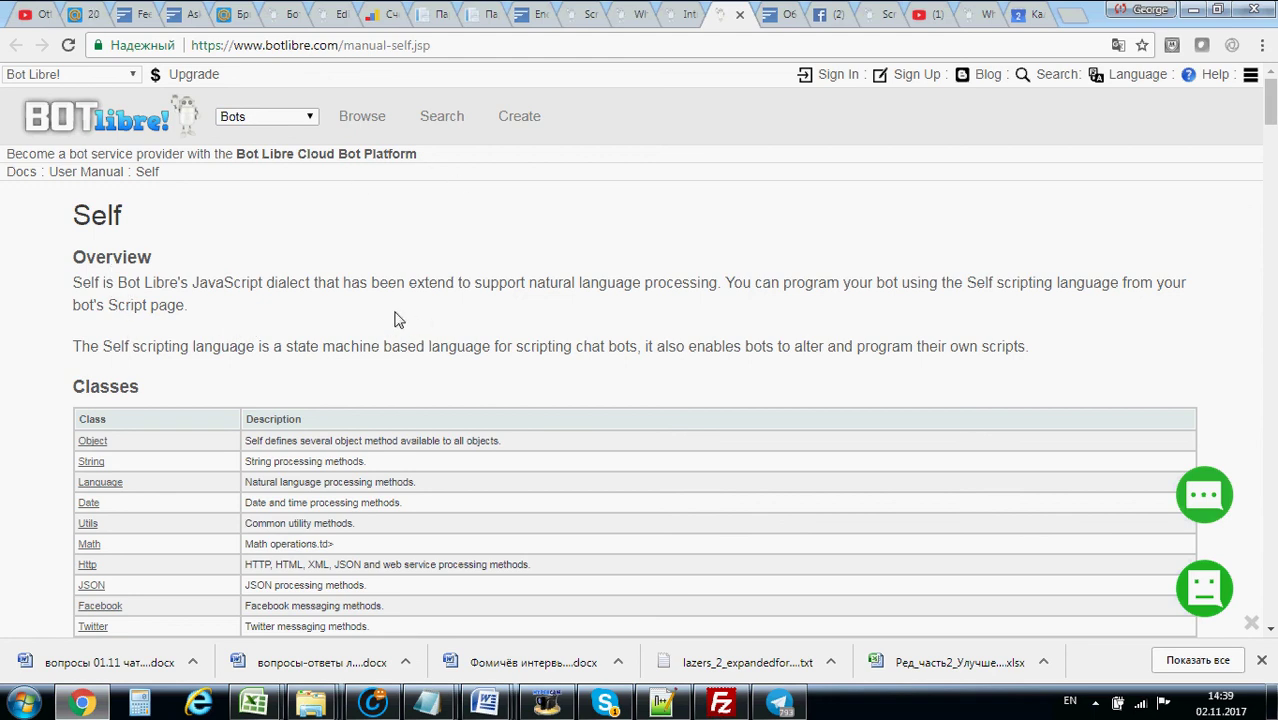
scroll(270, 404, "down", 7)
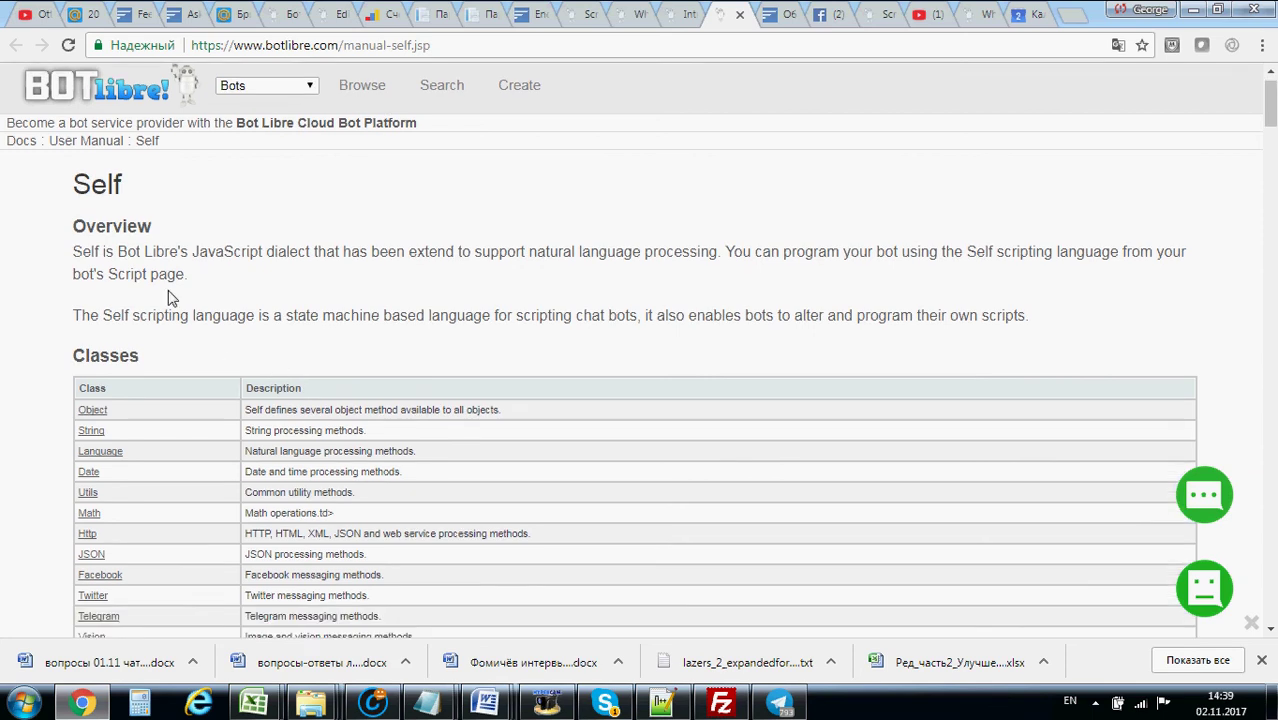
scroll(113, 322, "down", 15)
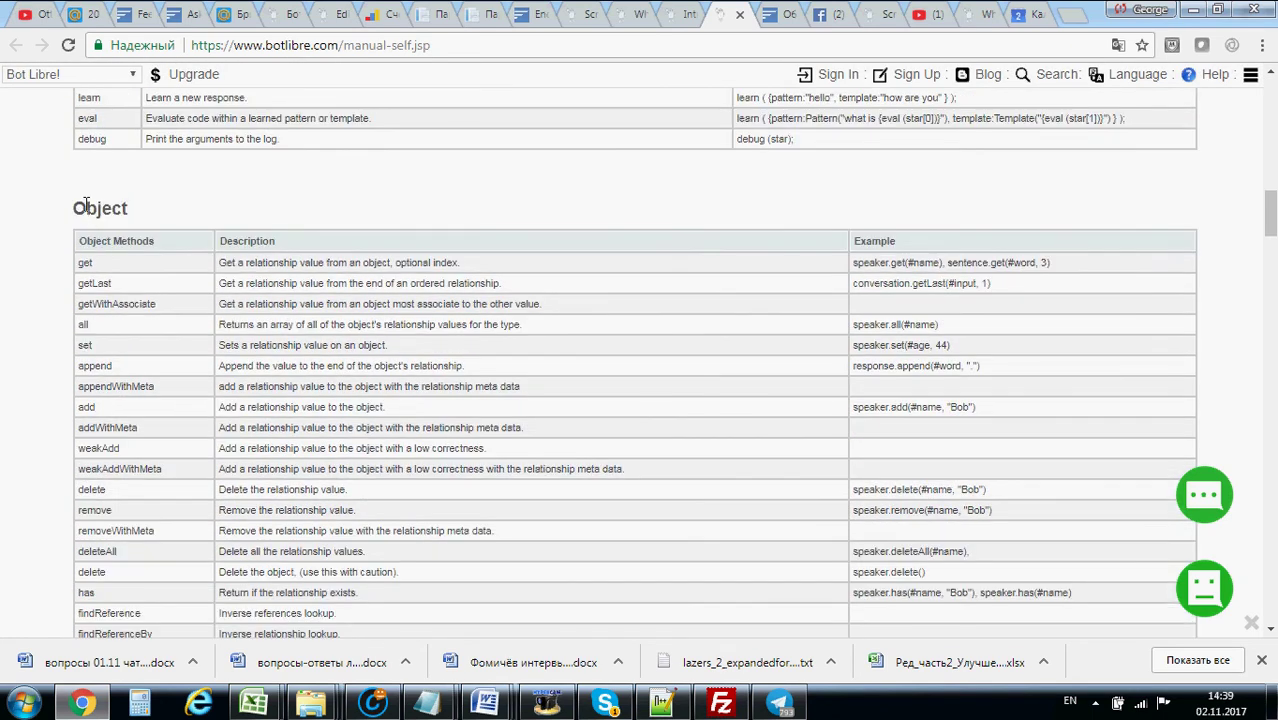
left_click_drag(86, 207, 163, 209)
left_click_drag(990, 284, 855, 283)
scroll(855, 283, "down", 3)
Highlight the String heading and read through the String, Language, Date, Utils, Math and Http method tables
double_click(84, 420)
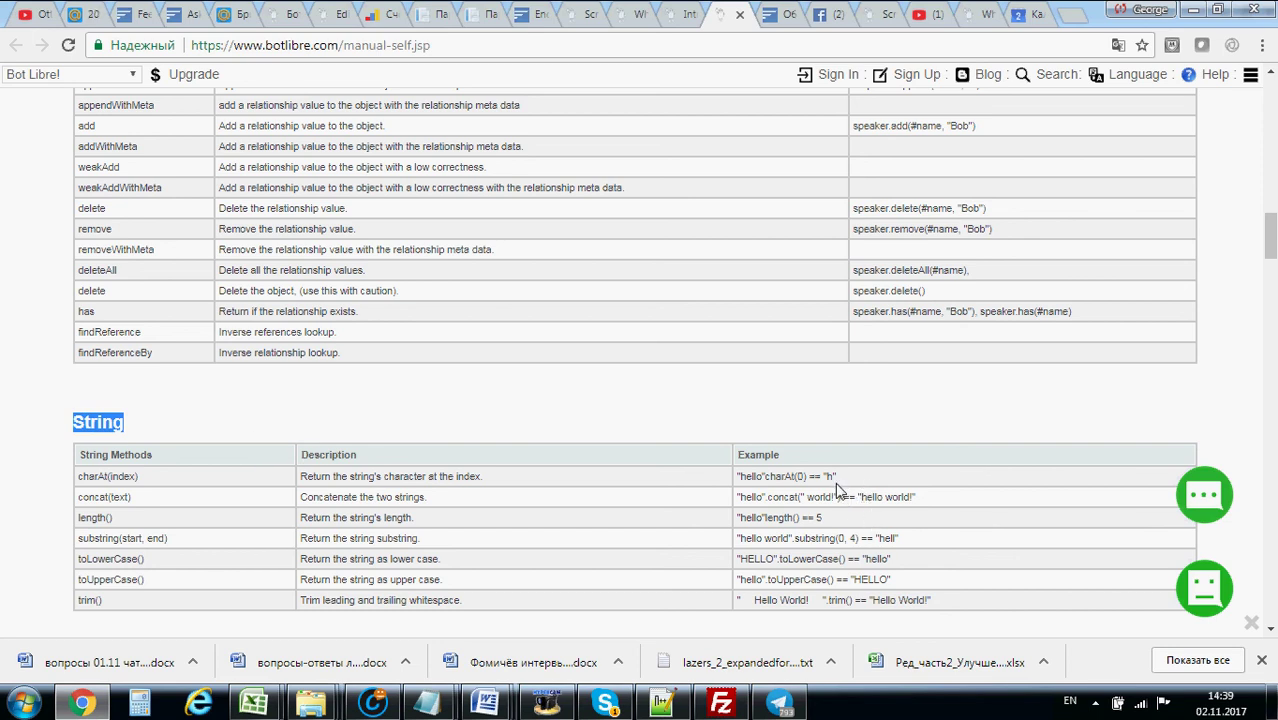
scroll(838, 490, "down", 3)
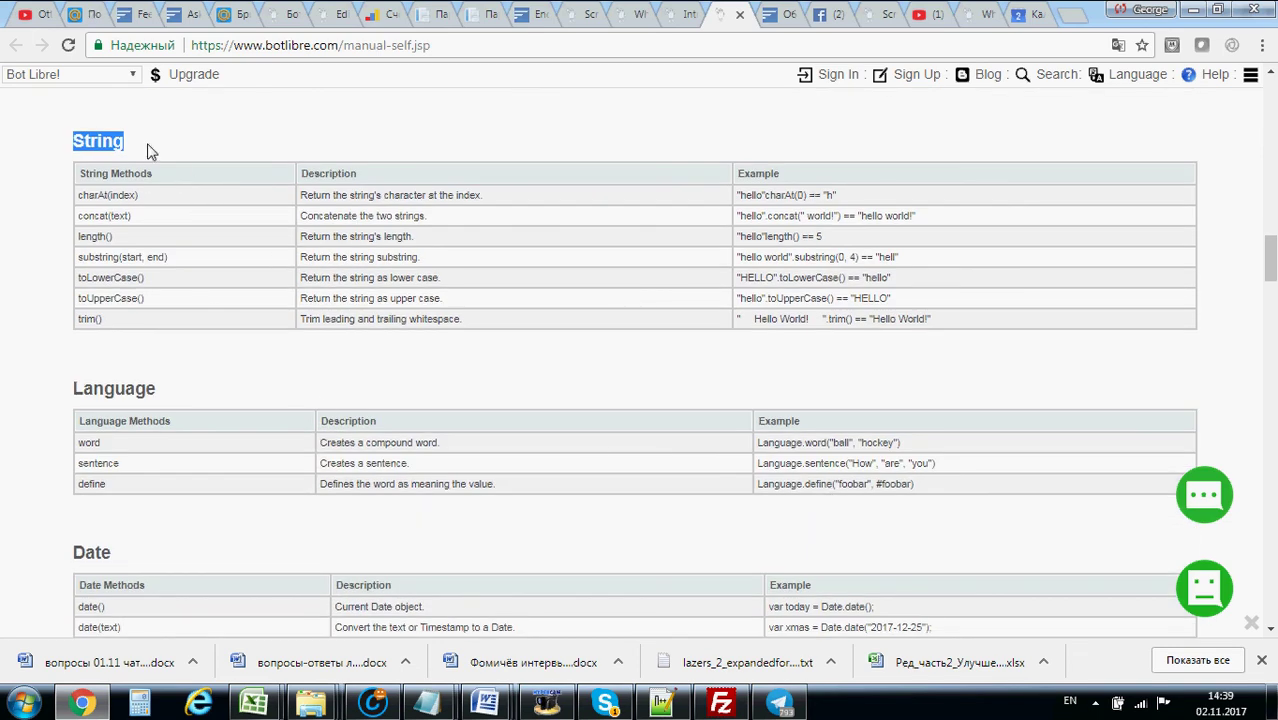
left_click_drag(150, 150, 57, 139)
scroll(432, 550, "down", 2)
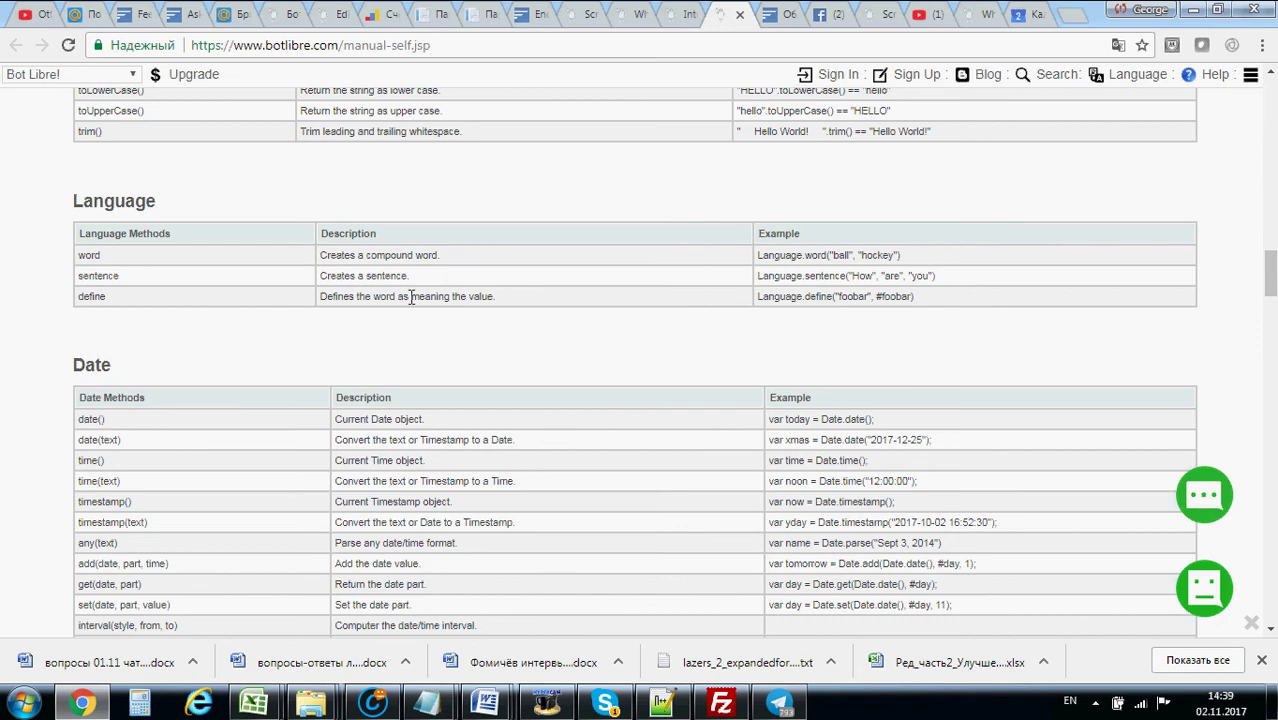
scroll(380, 278, "down", 5)
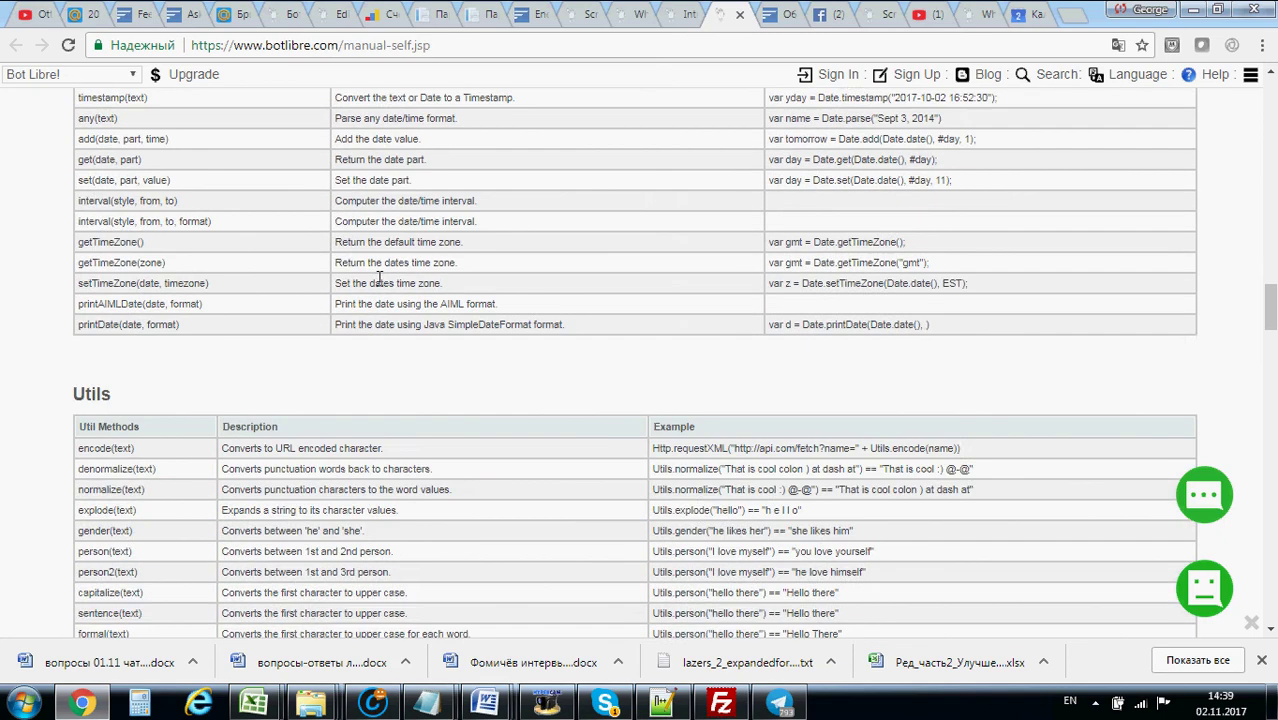
scroll(170, 357, "down", 6)
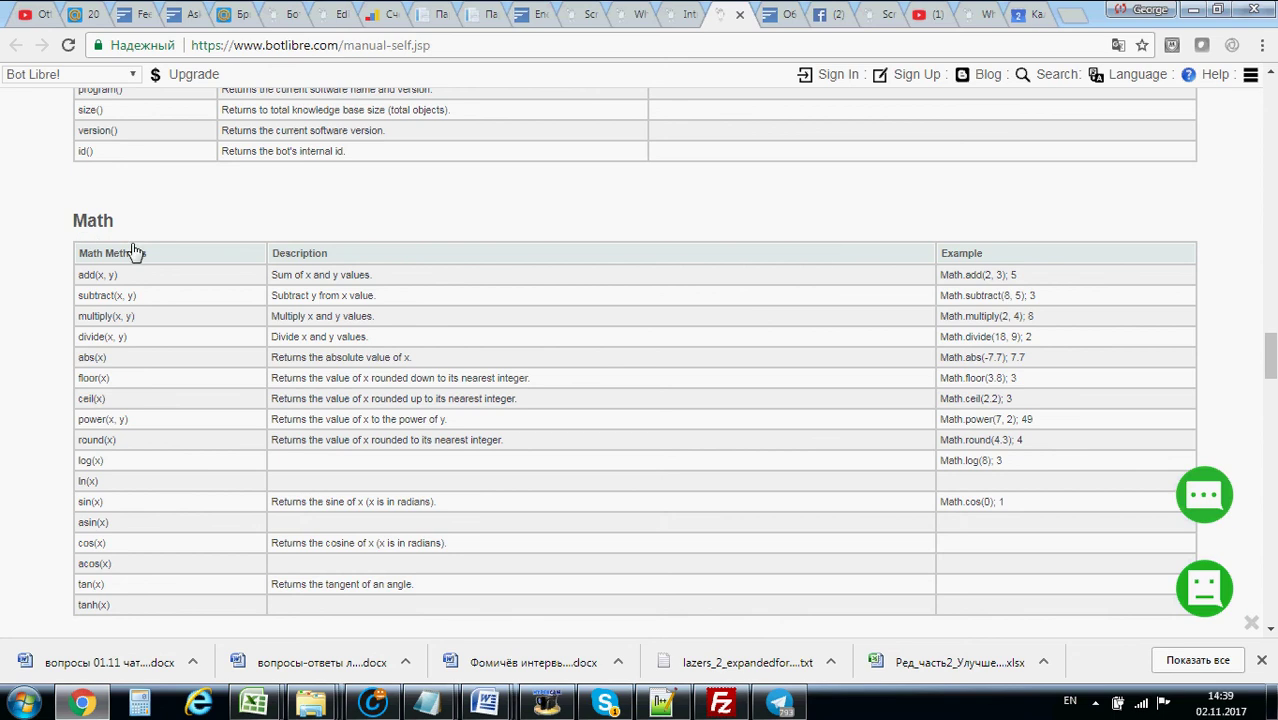
scroll(252, 290, "down", 5)
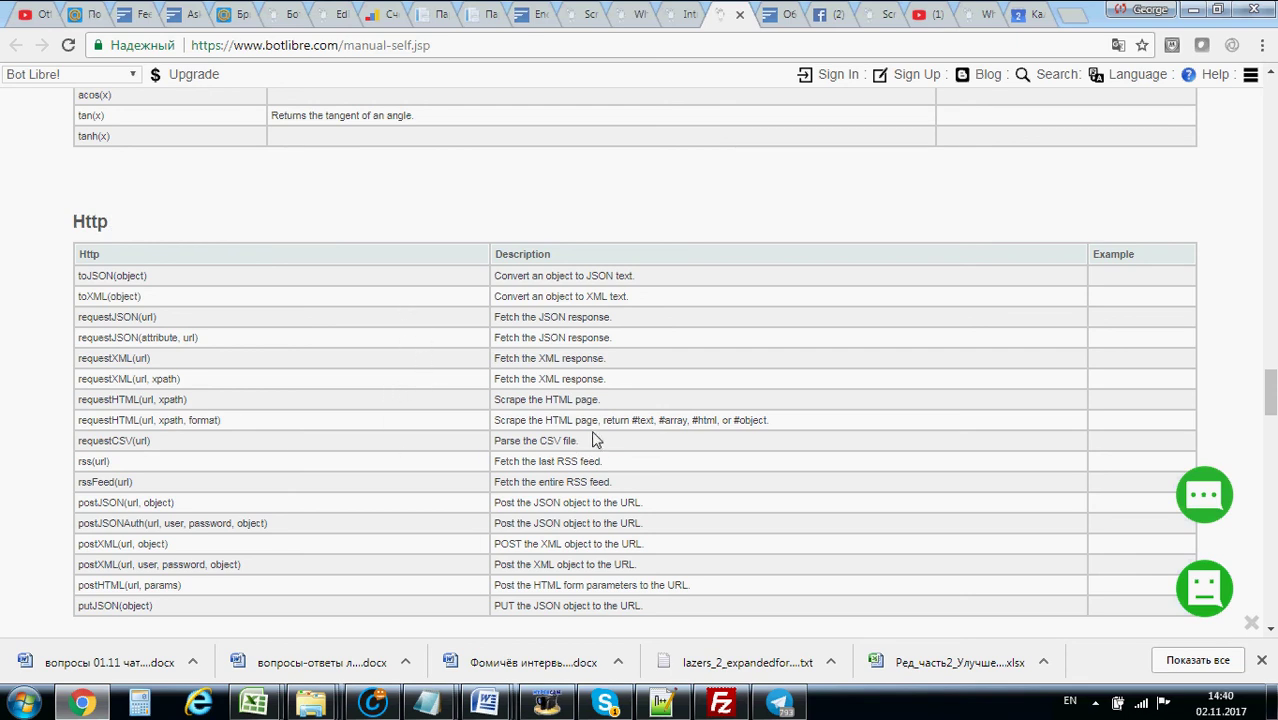
Highlight the requestCSV and requestHTML entries in the manual's Http methods table
left_click_drag(590, 441, 525, 441)
left_click_drag(149, 440, 80, 420)
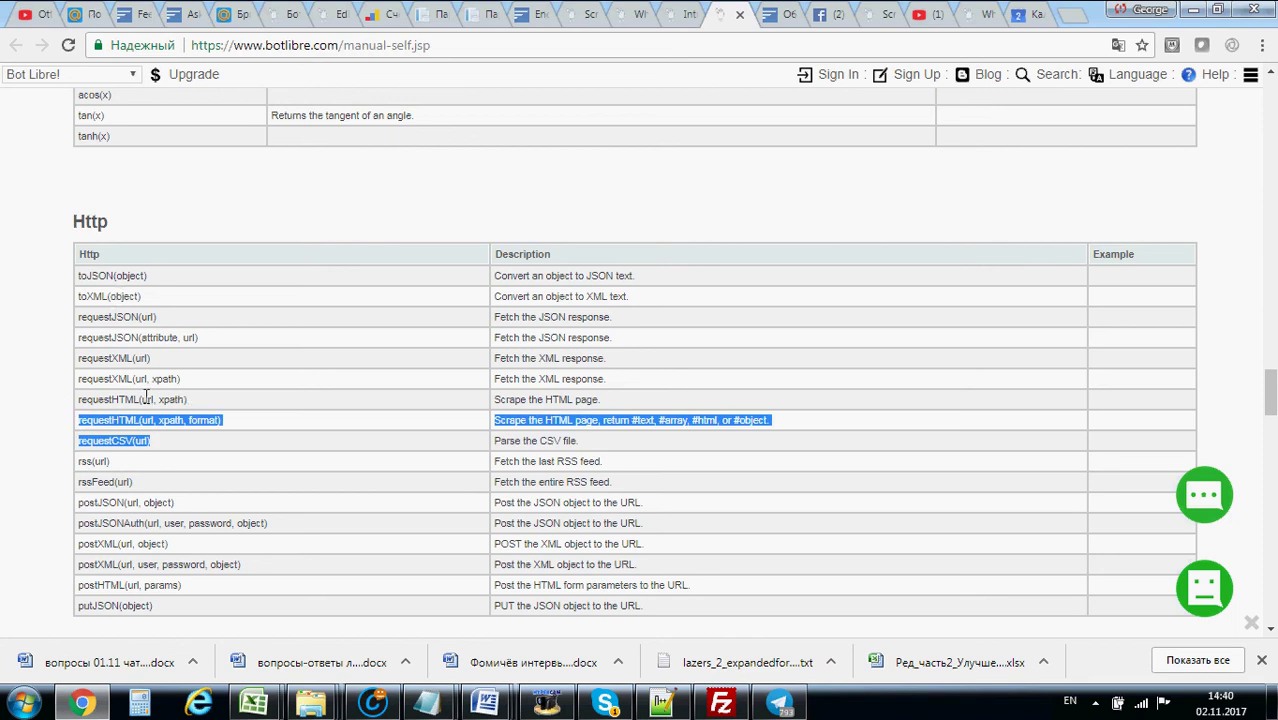
left_click_drag(104, 400, 222, 416)
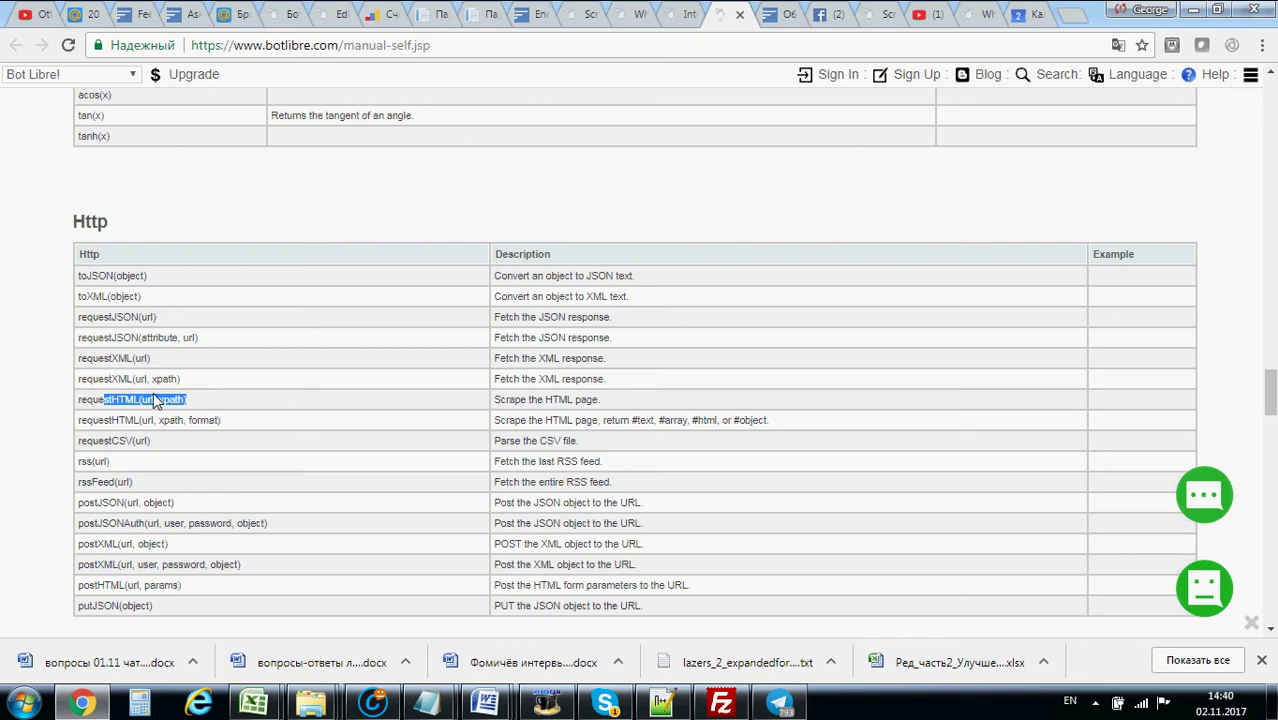
left_click_drag(80, 400, 203, 404)
Examine the Facebook methods table, highlighting the post description, the comment argument of postComment and the sendMessage method
scroll(220, 415, "down", 3)
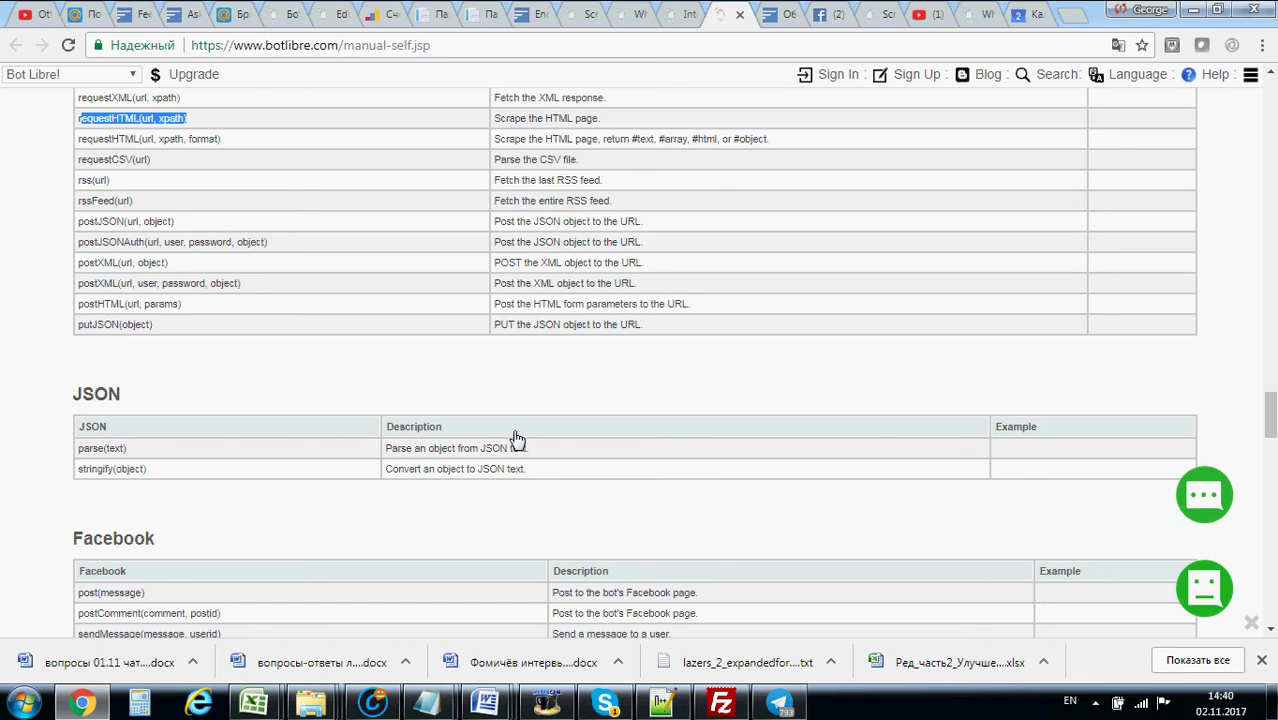
scroll(490, 410, "down", 1)
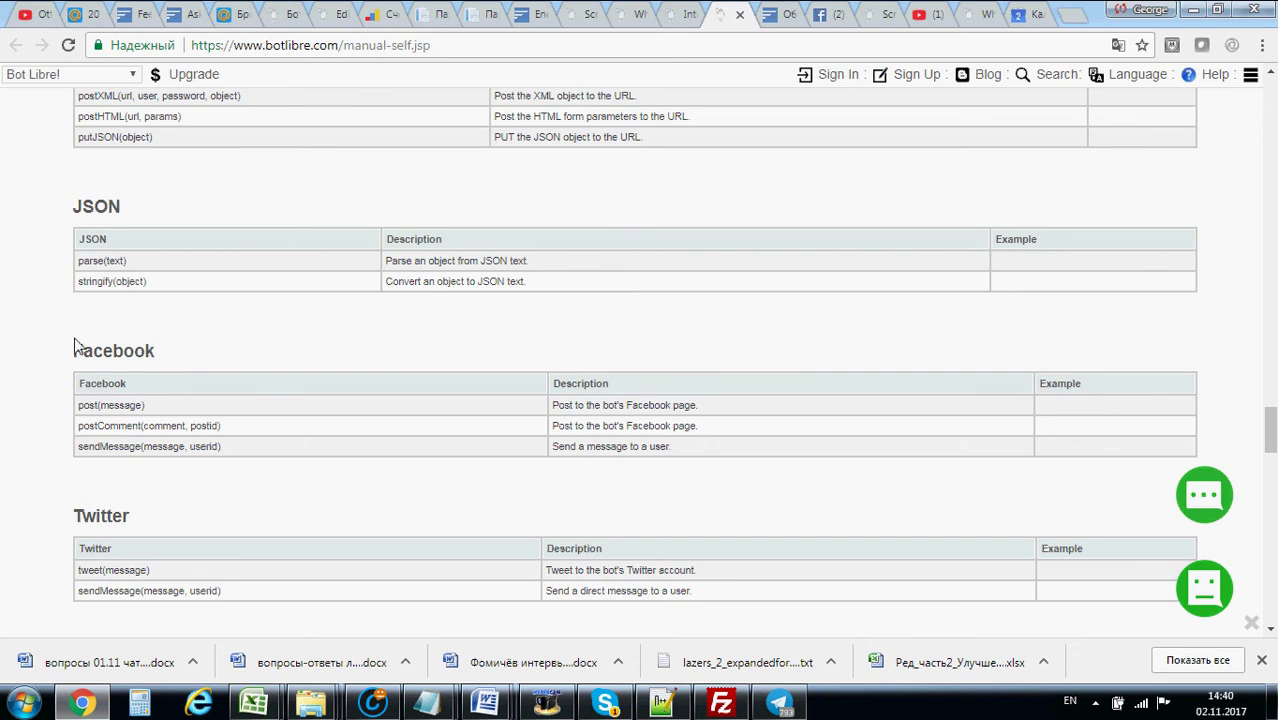
left_click_drag(700, 406, 551, 421)
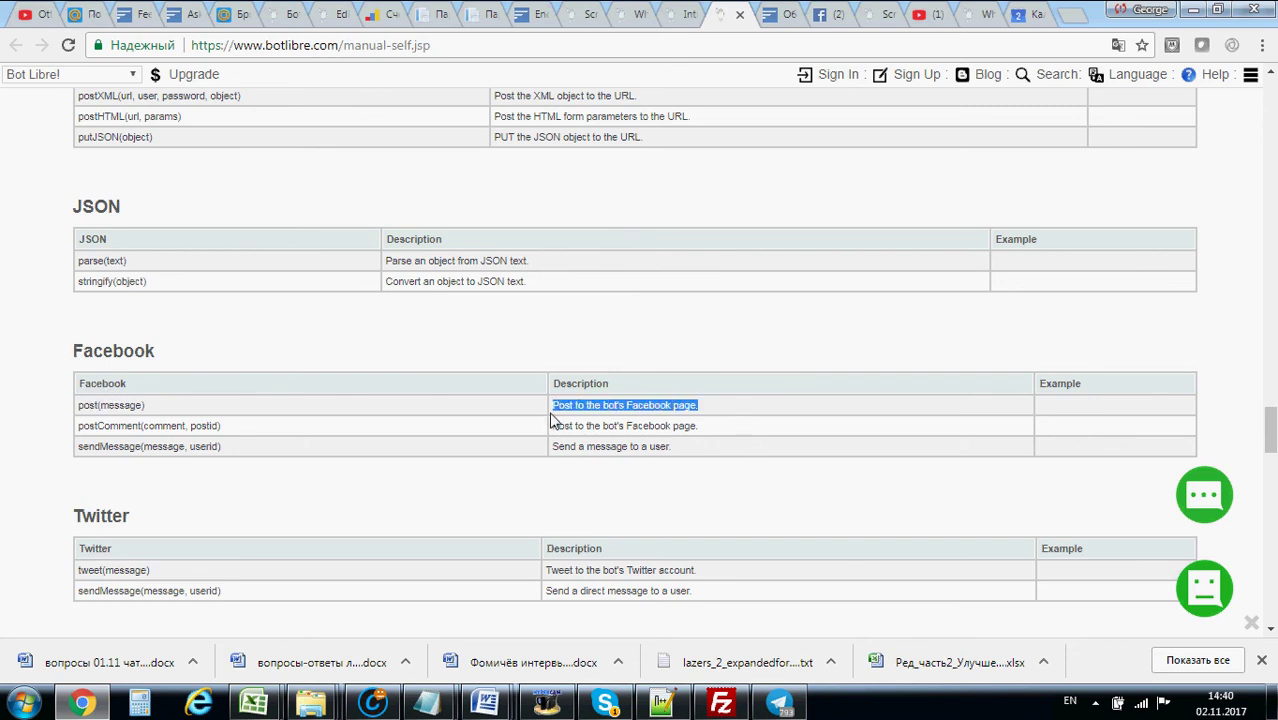
double_click(162, 426)
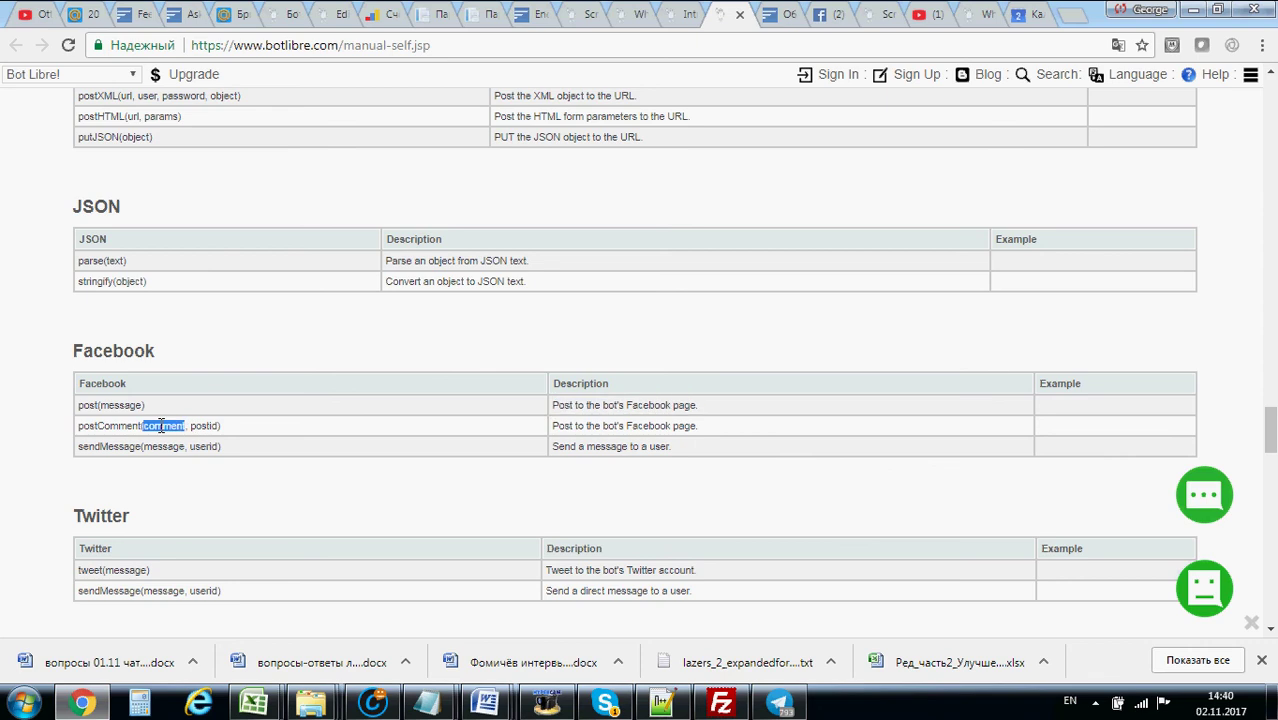
left_click_drag(215, 446, 84, 443)
Read the Twitter, Telegram, Vision, Context, Avatar and State Operations tables, and return to the manual's Classes table
scroll(257, 531, "down", 2)
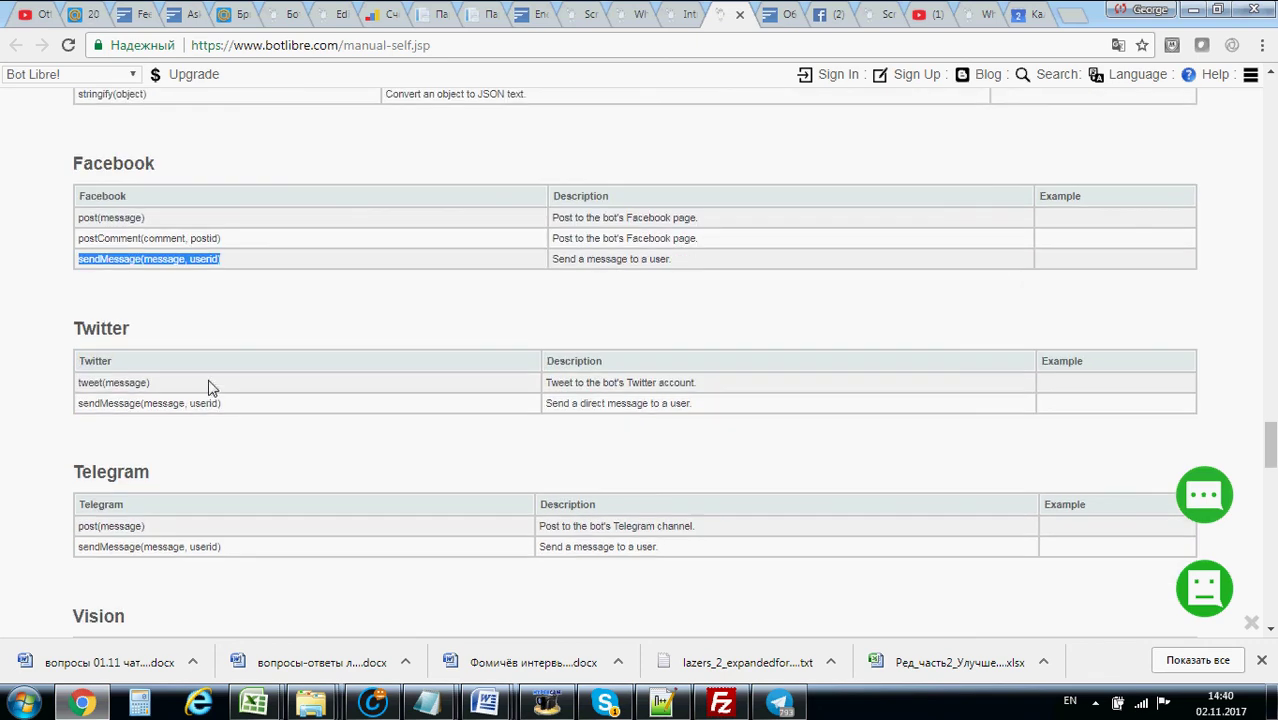
scroll(181, 432, "down", 2)
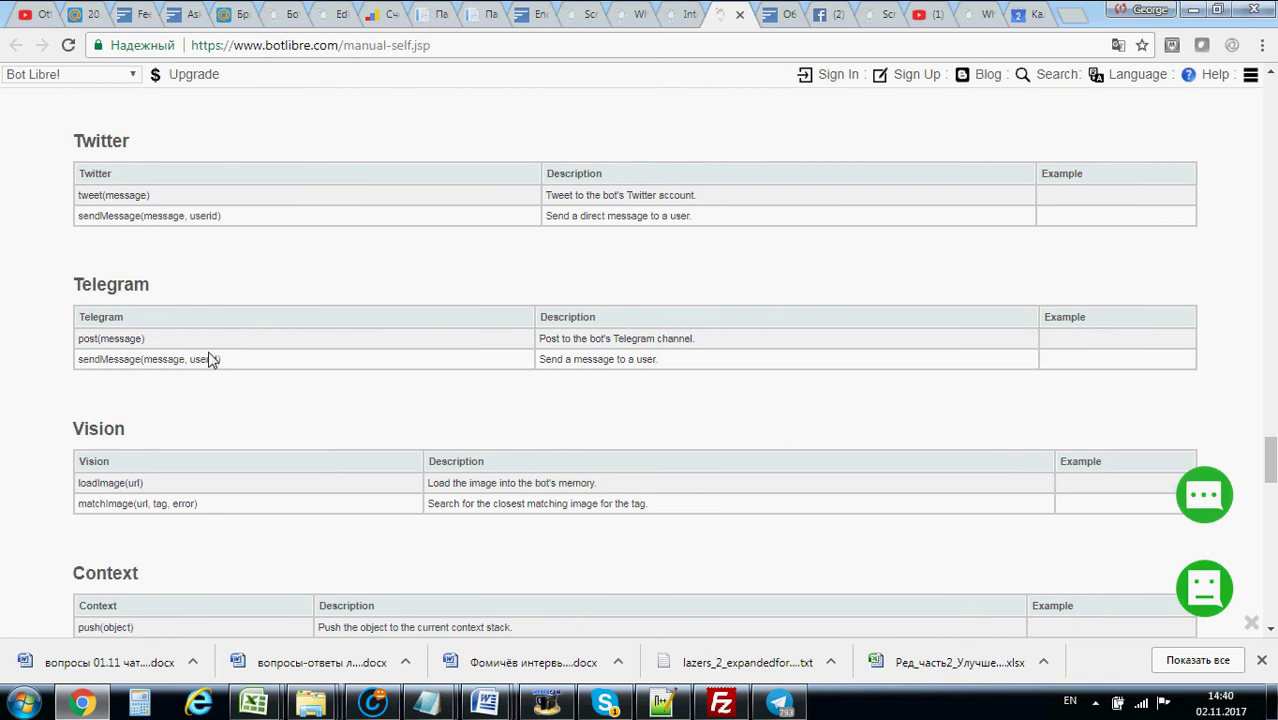
scroll(186, 471, "down", 2)
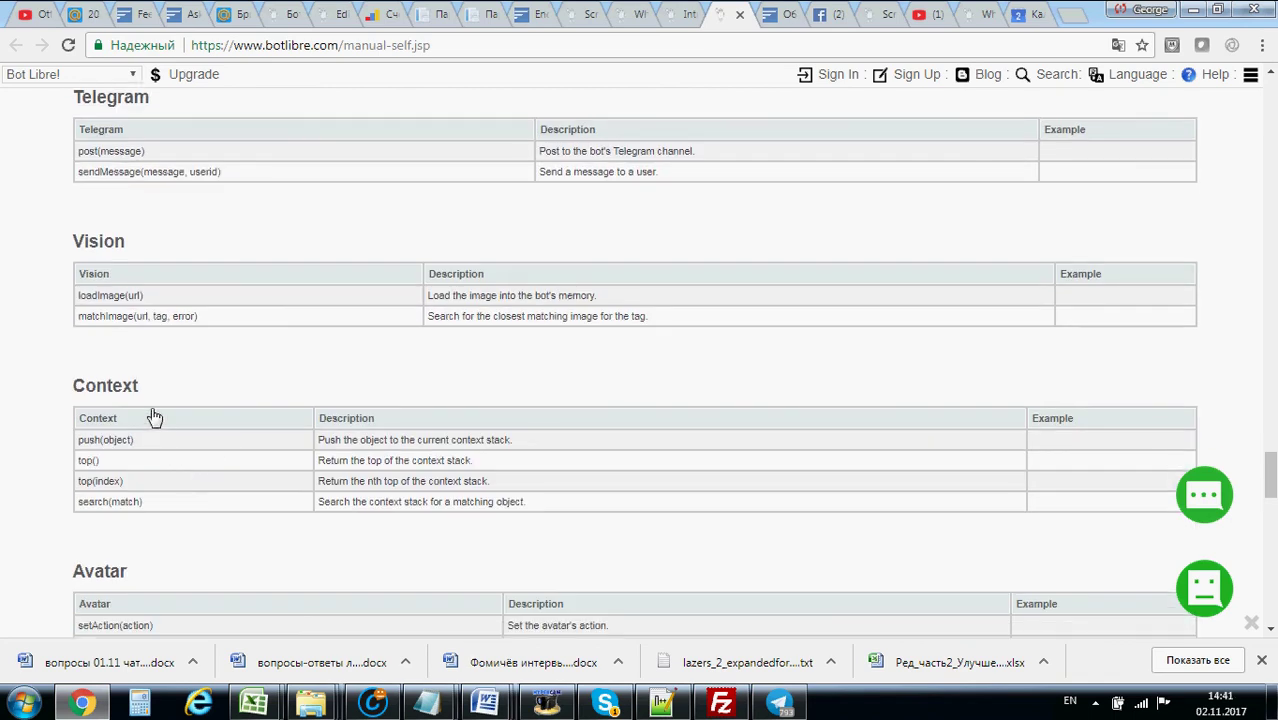
scroll(108, 418, "down", 3)
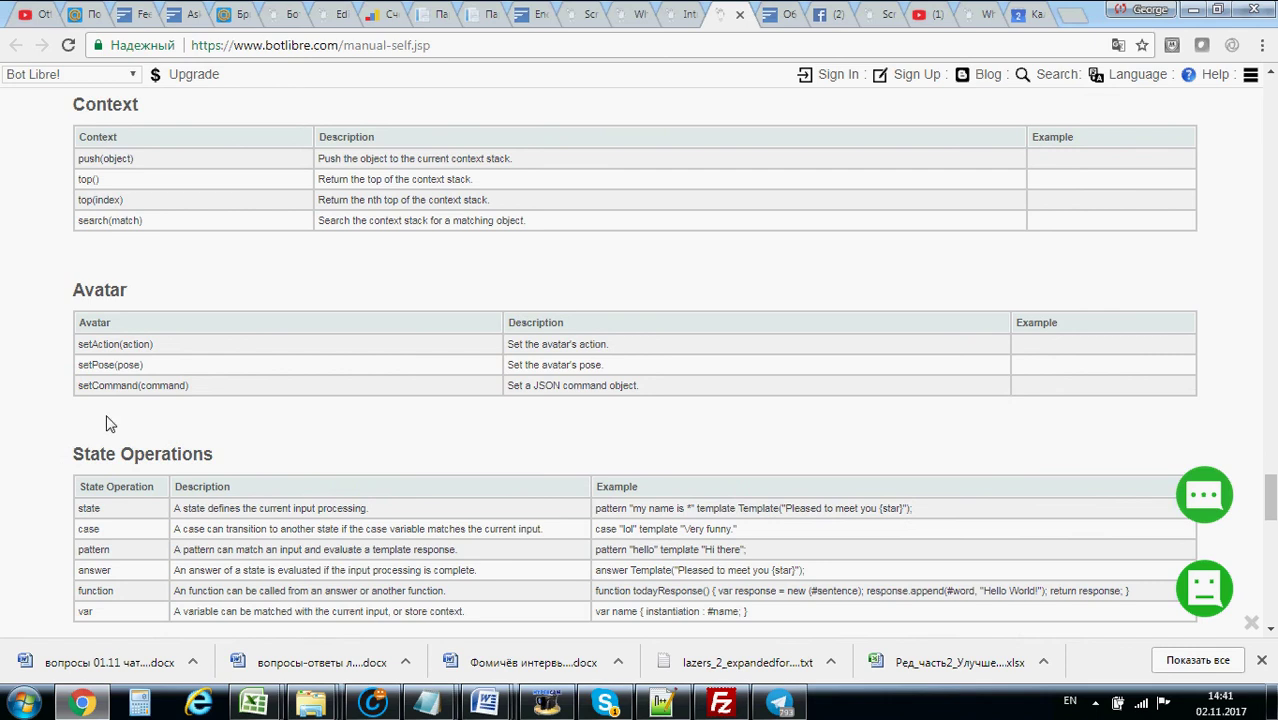
scroll(198, 498, "down", 2)
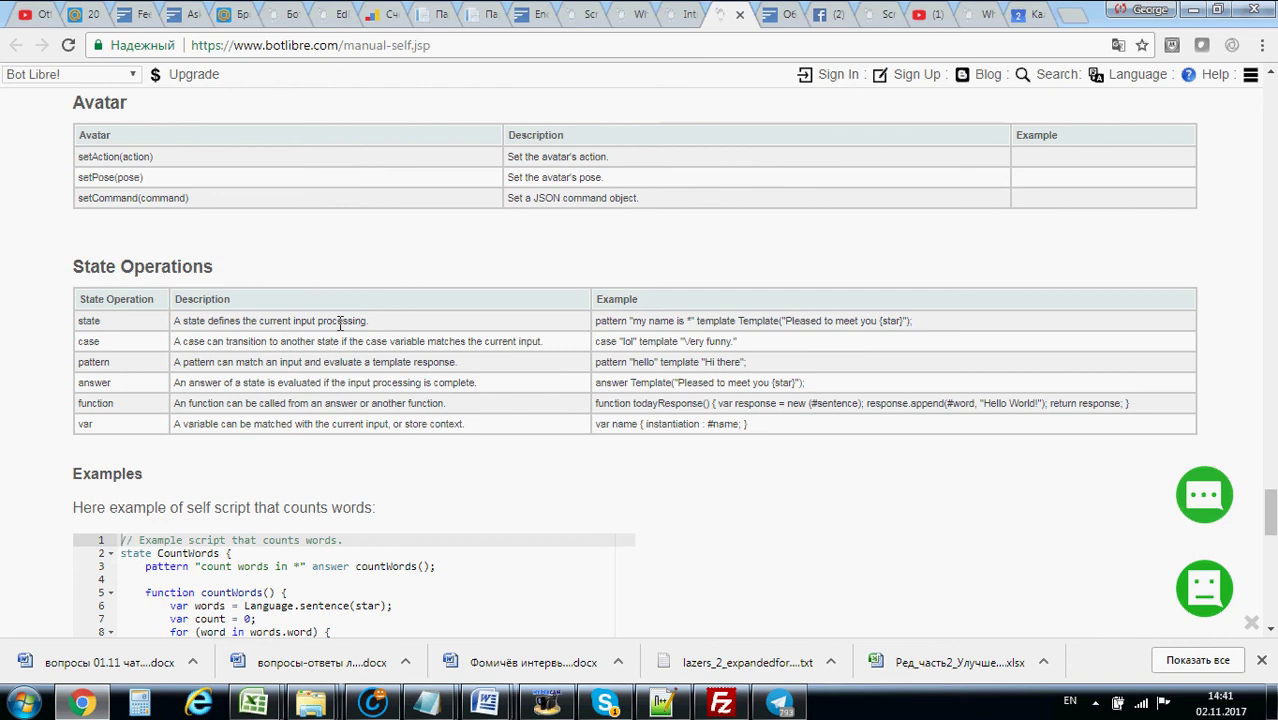
left_click_drag(1270, 512, 1190, 126)
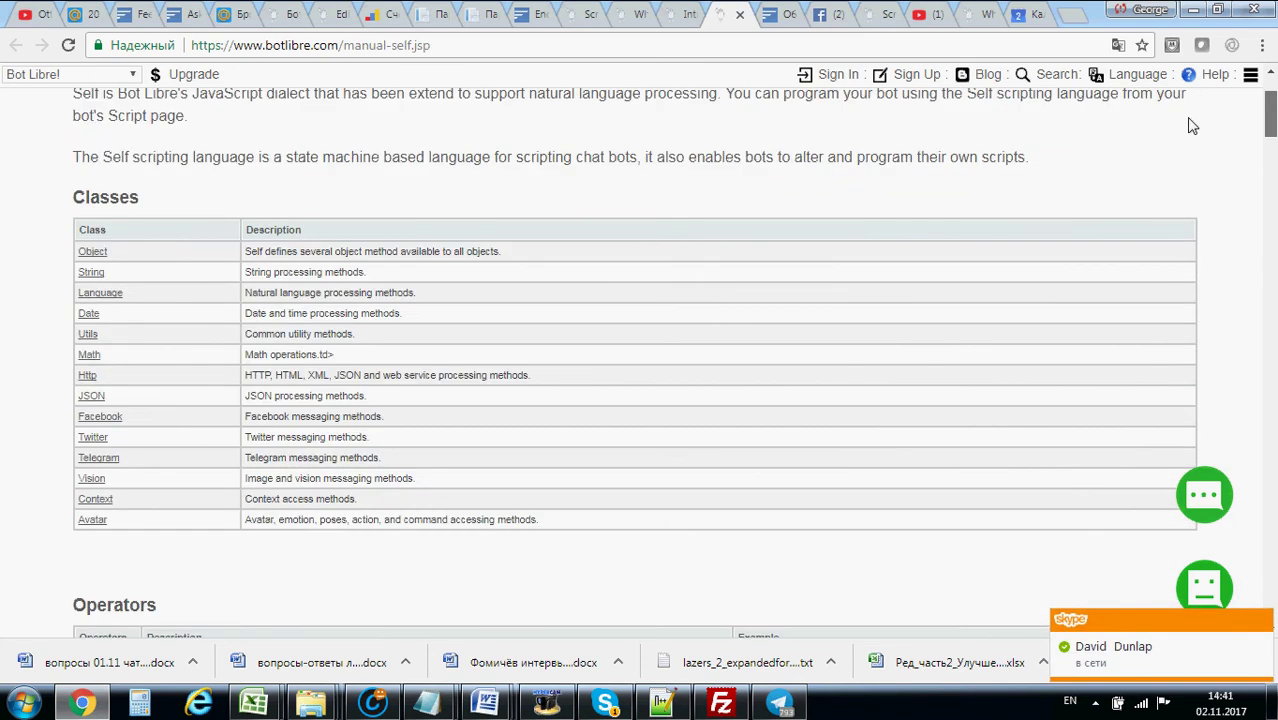
Switch to the forum post What classes are supported in Self and skim its class lists down to Language and Facebook
left_click(587, 10)
left_click(630, 12)
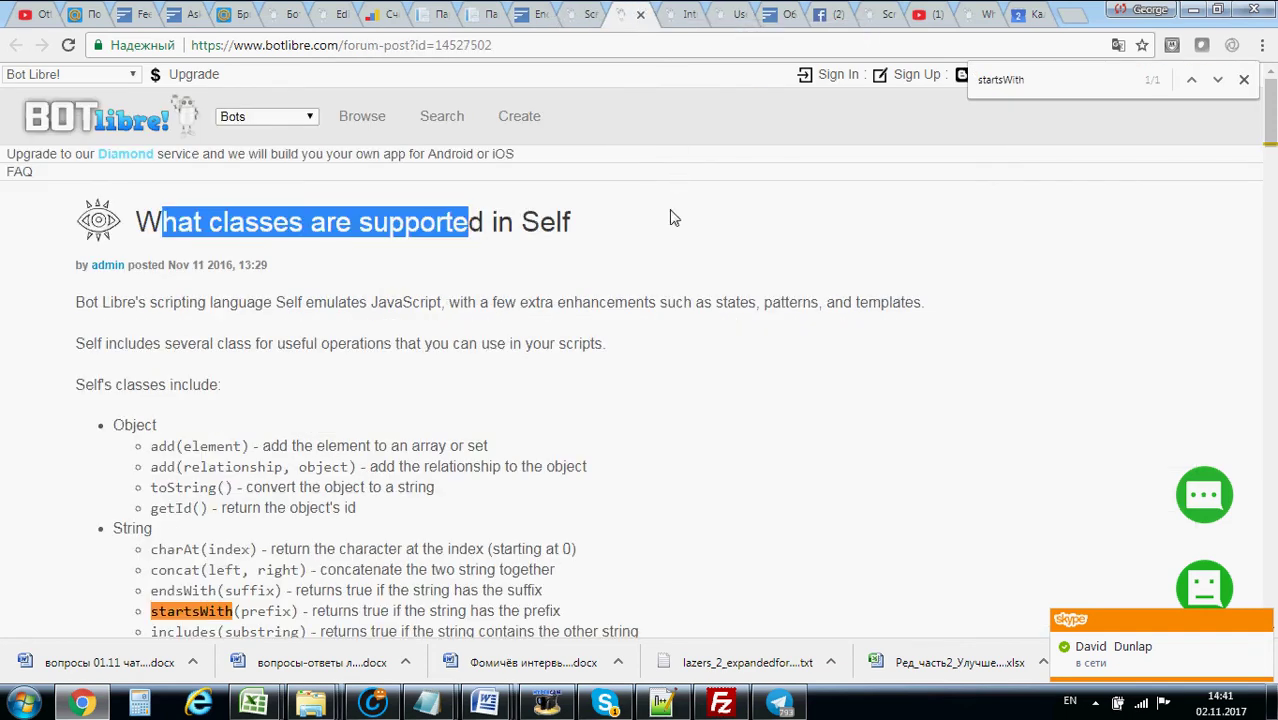
scroll(225, 262, "down", 3)
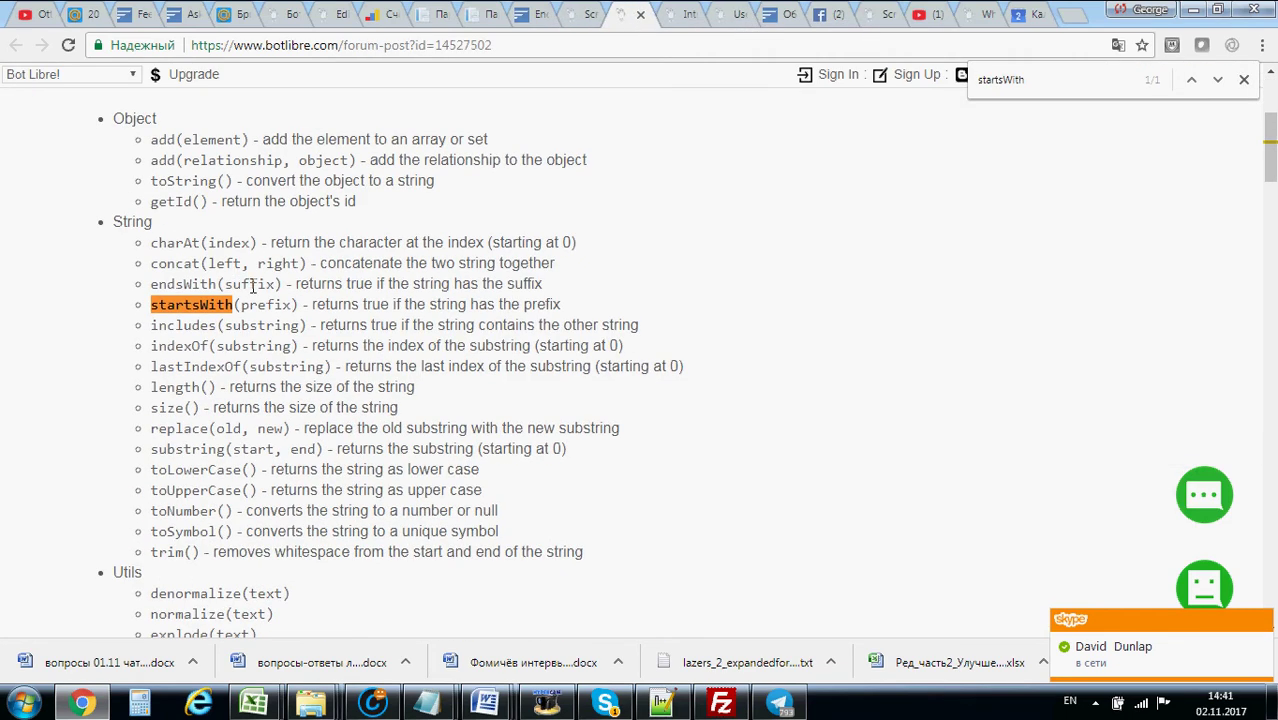
scroll(236, 380, "down", 3)
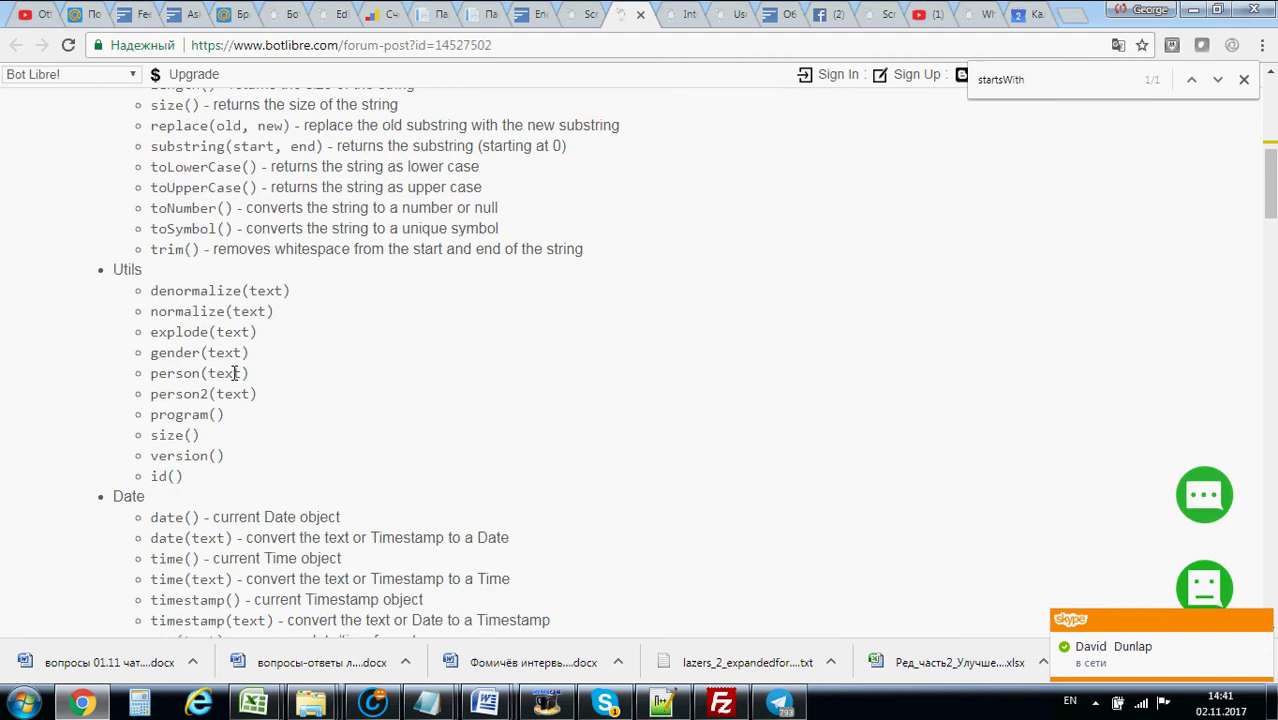
scroll(235, 373, "down", 16)
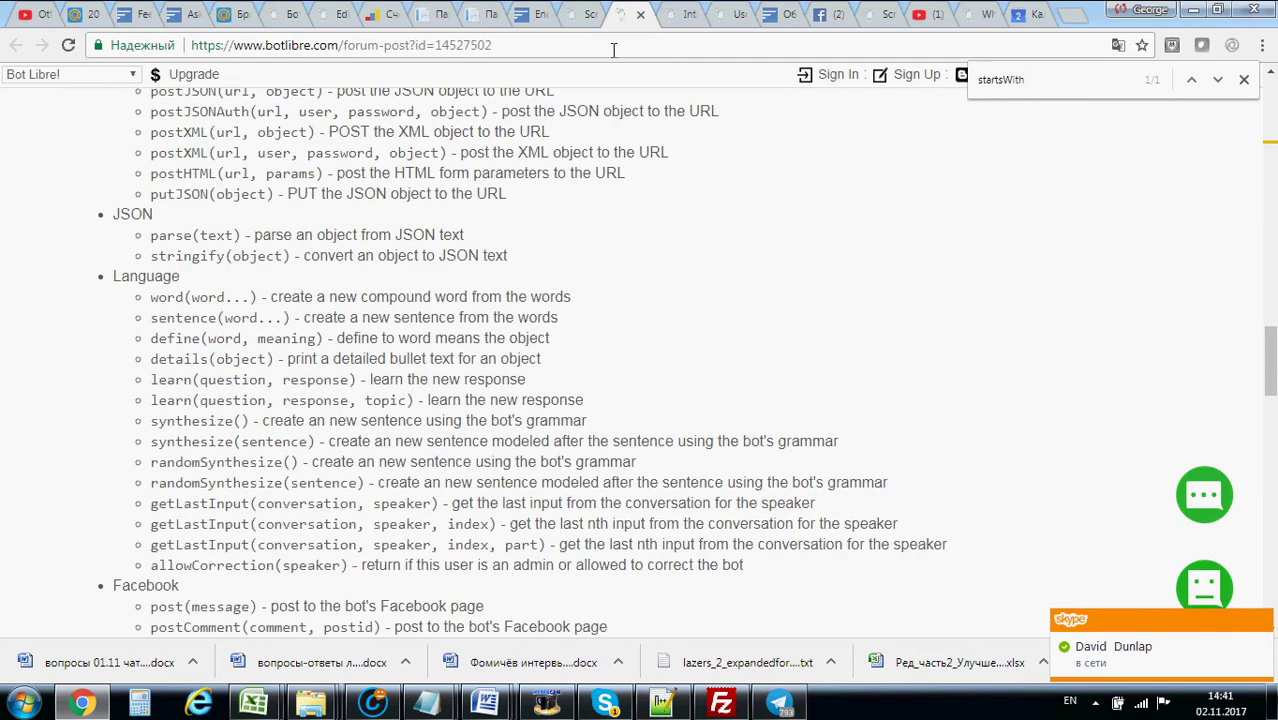
Switch to the forum post Introducing the Self scripting language and read its Self Syntax, Data Types and Variables sections
left_click(743, 14)
left_click(657, 14)
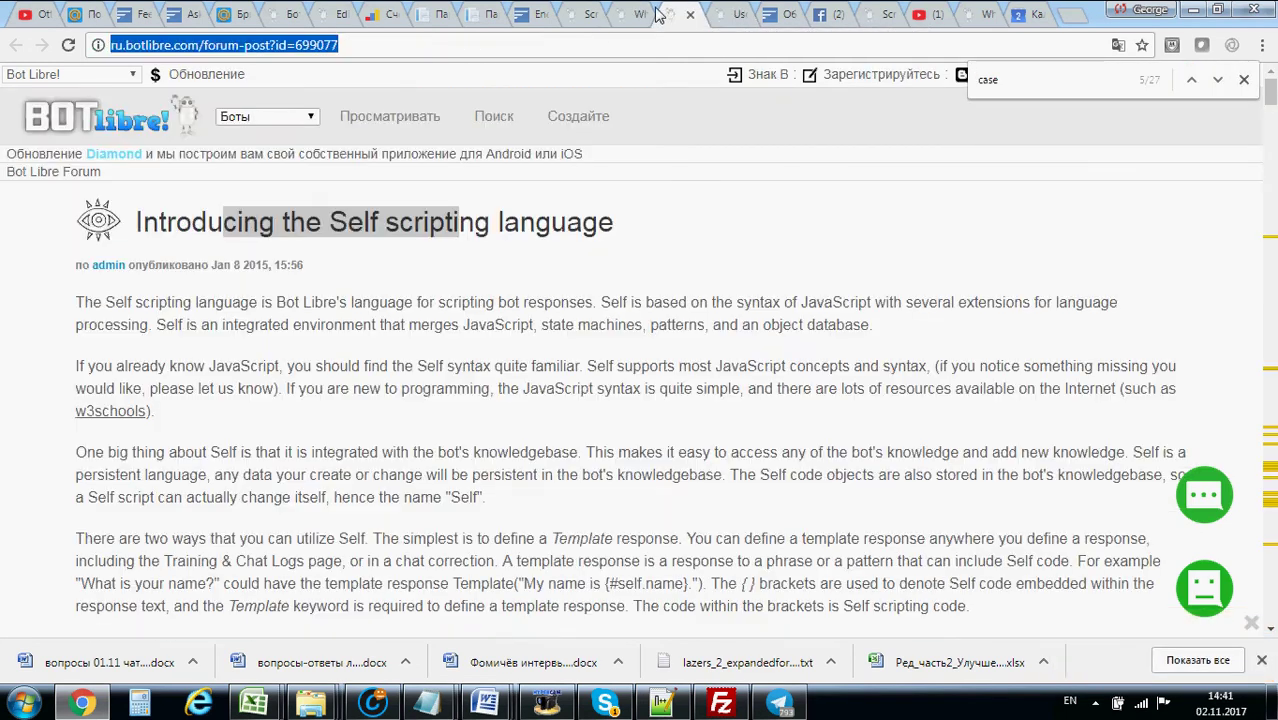
scroll(534, 250, "down", 5)
scroll(534, 252, "up", 3)
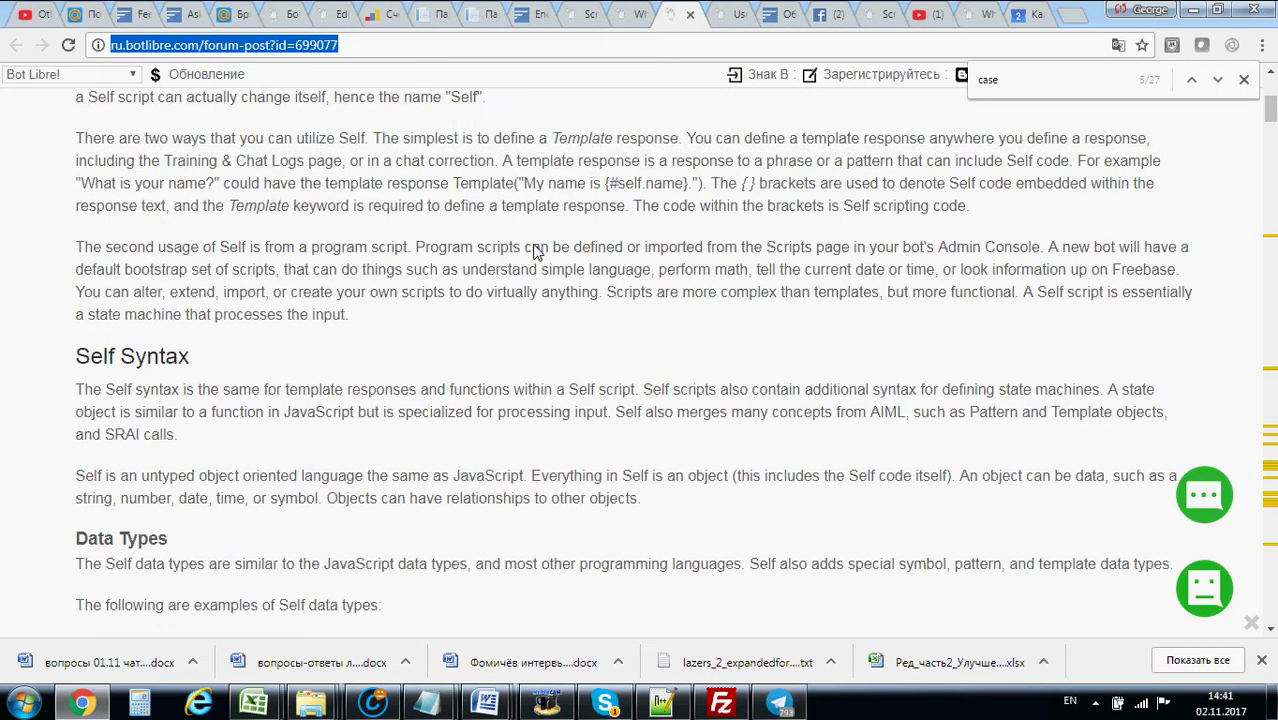
scroll(531, 260, "down", 4)
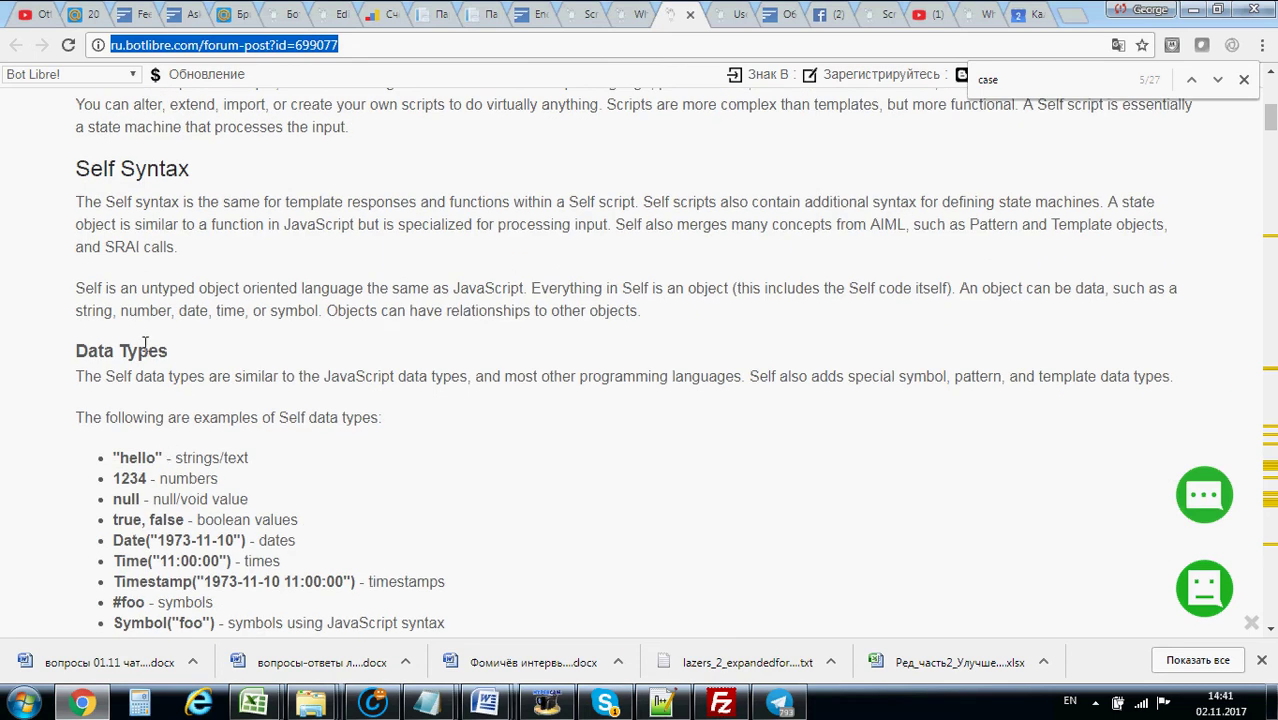
scroll(85, 226, "down", 3)
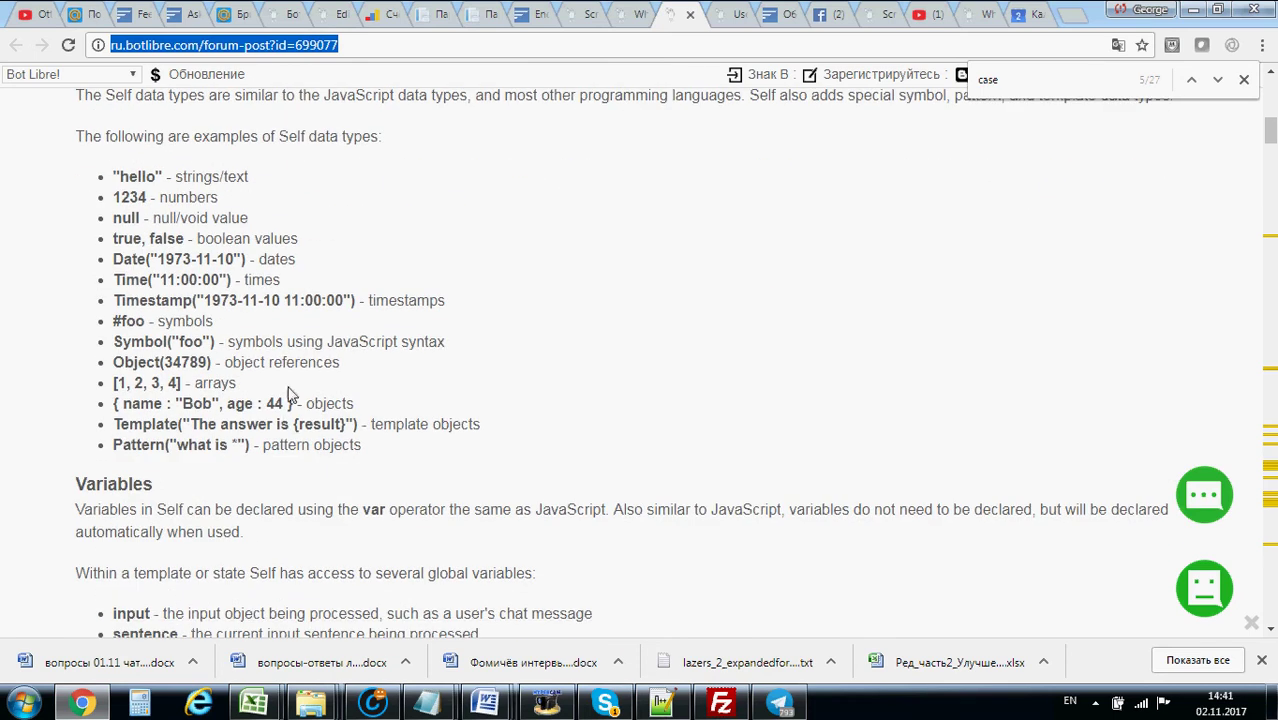
scroll(290, 388, "up", 3)
scroll(305, 375, "down", 9)
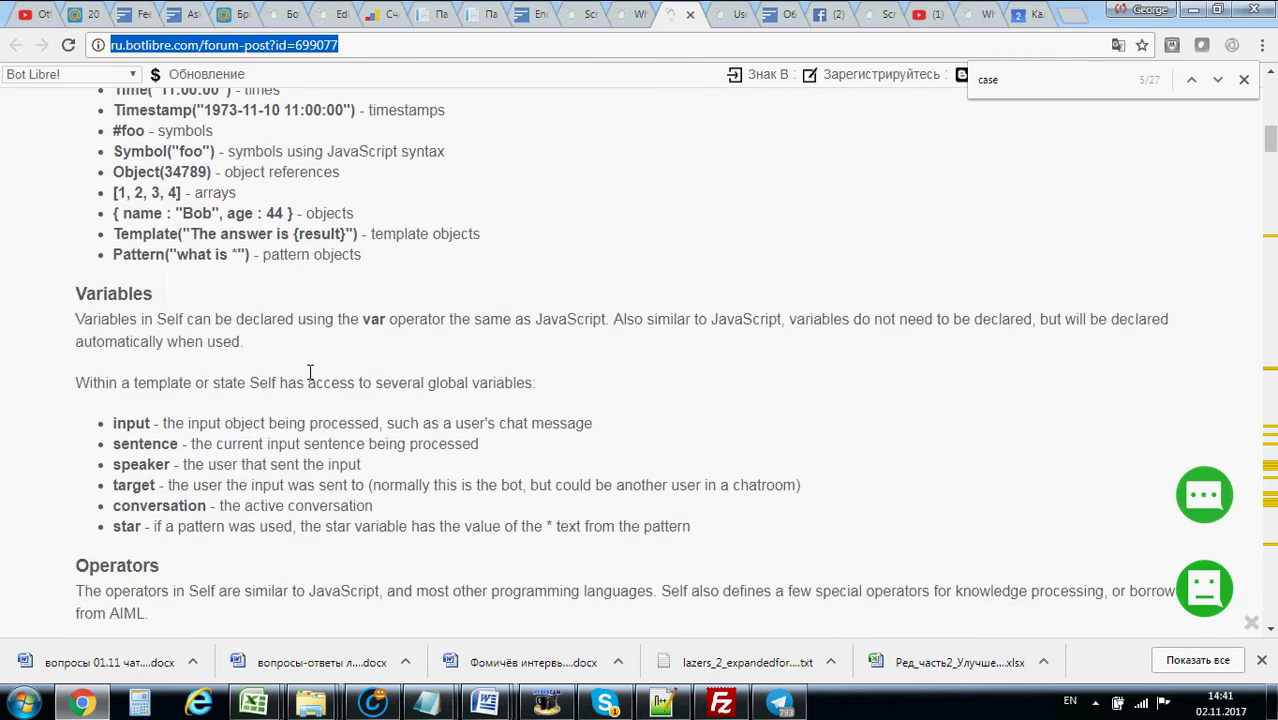
Examine the Operators list and the if section, highlighting the == operator and the first if examples
scroll(177, 368, "down", 1)
left_click_drag(121, 357, 160, 351)
scroll(161, 351, "down", 2)
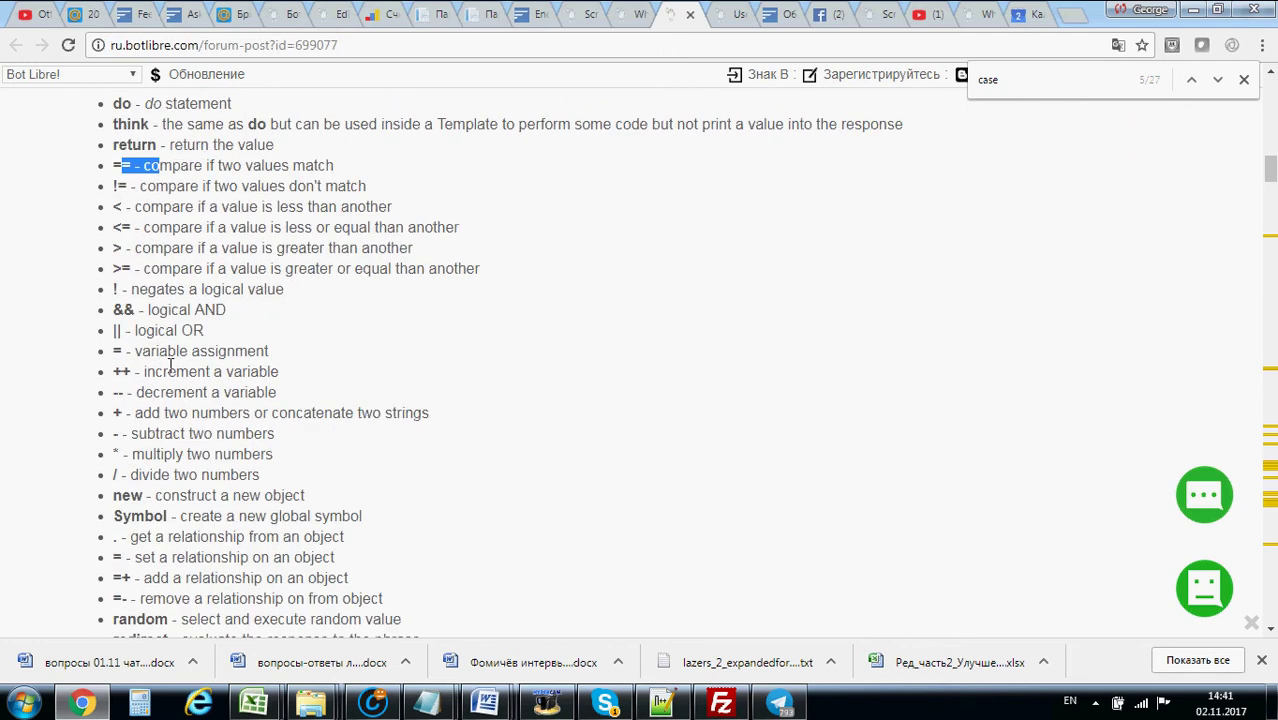
scroll(172, 365, "down", 7)
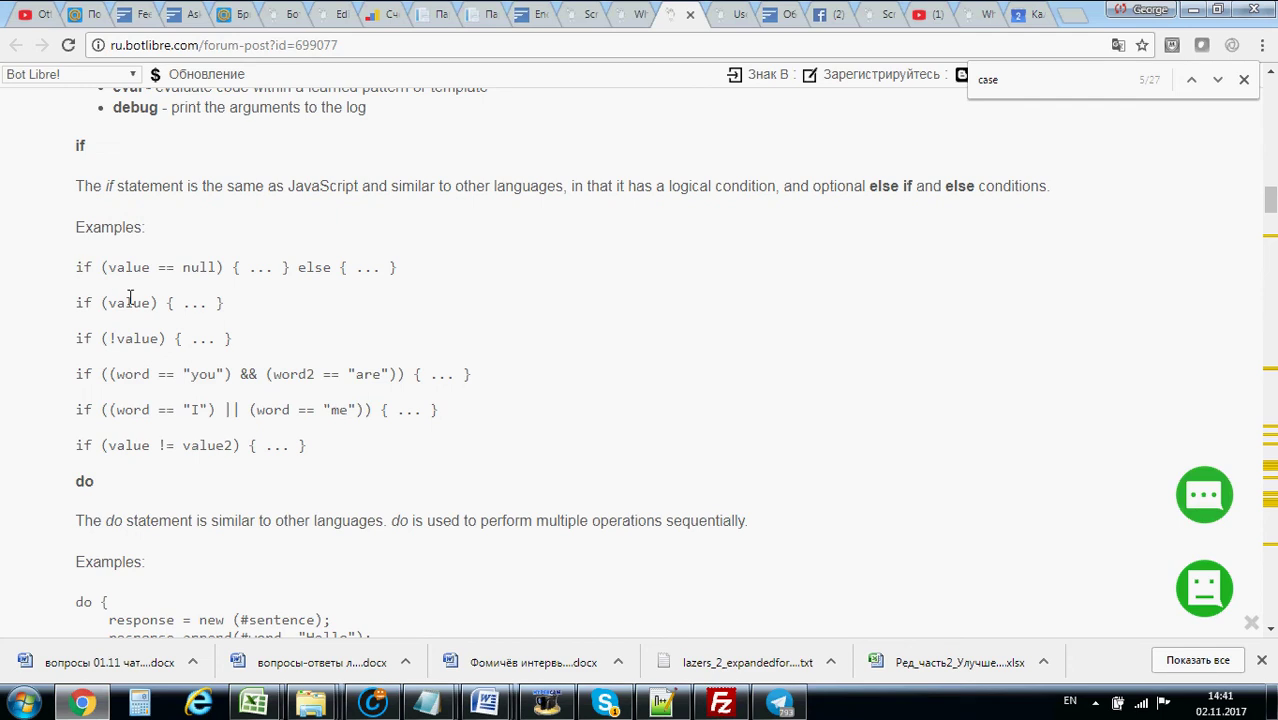
left_click_drag(76, 264, 174, 311)
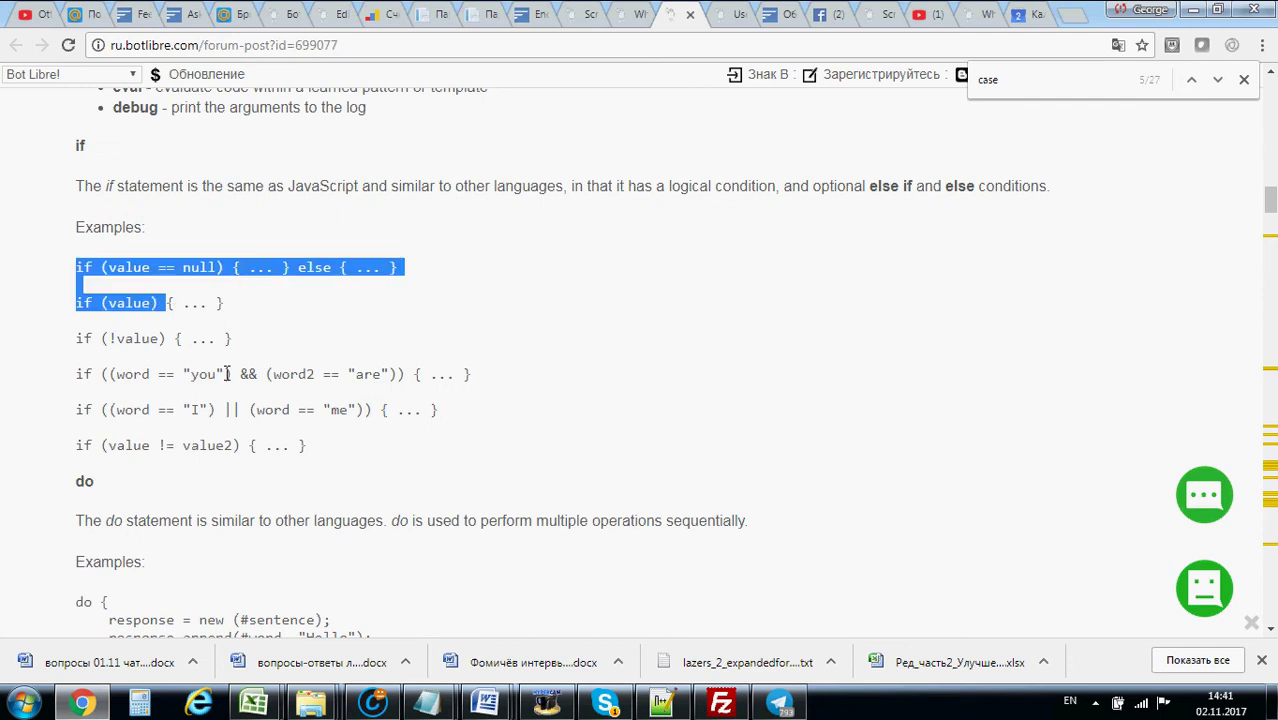
scroll(104, 465, "down", 1)
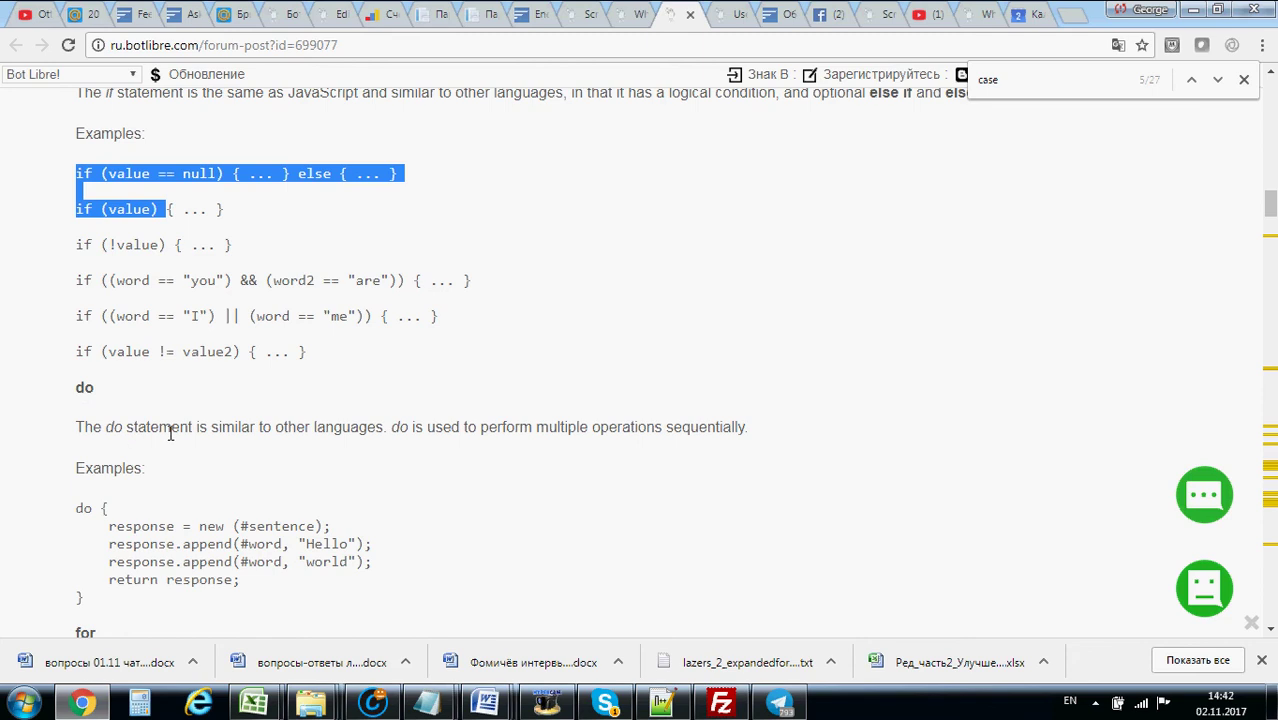
Read the for, return, not and assign sections, highlighting the return "hello there" line in the return example
scroll(313, 395, "down", 5)
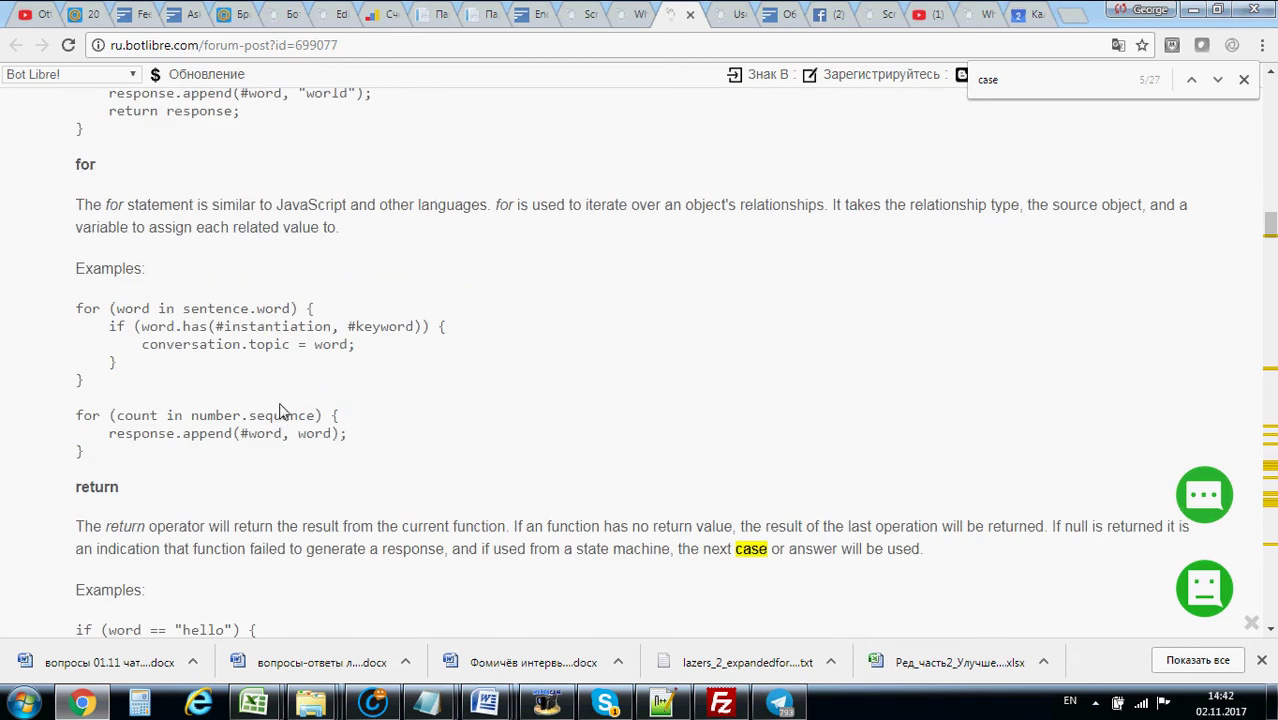
scroll(151, 525, "down", 2)
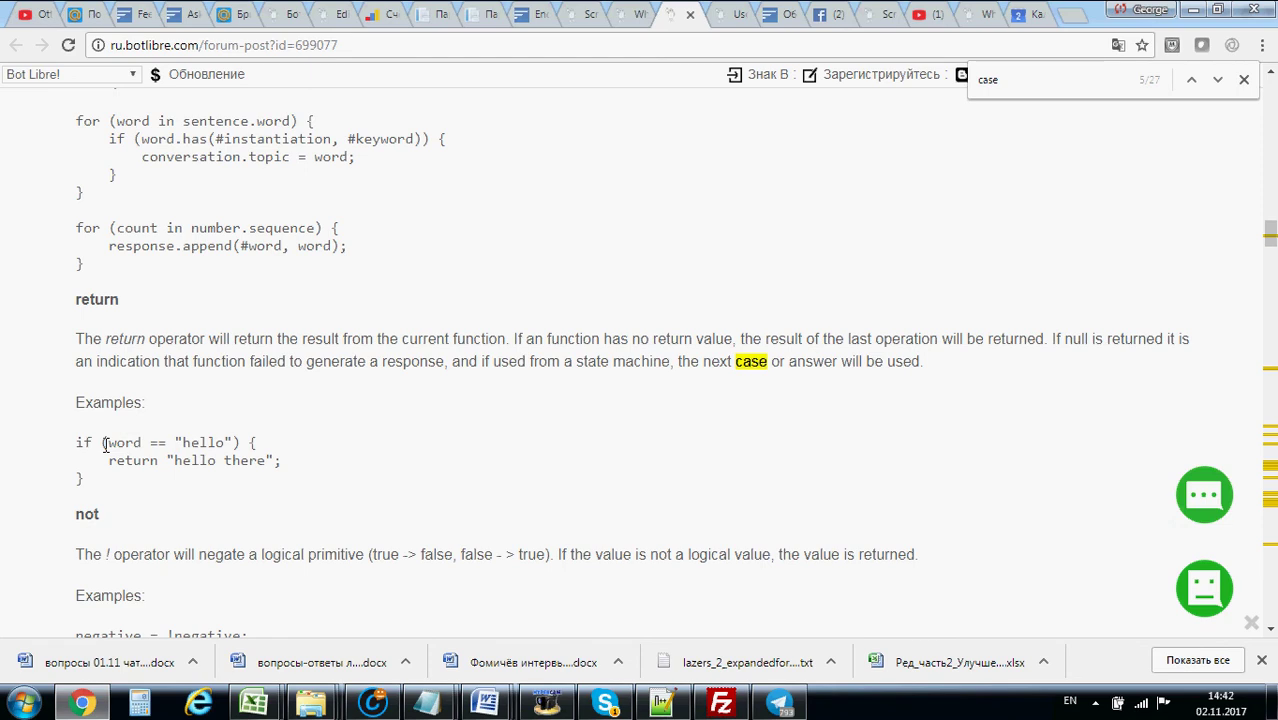
left_click_drag(110, 461, 281, 466)
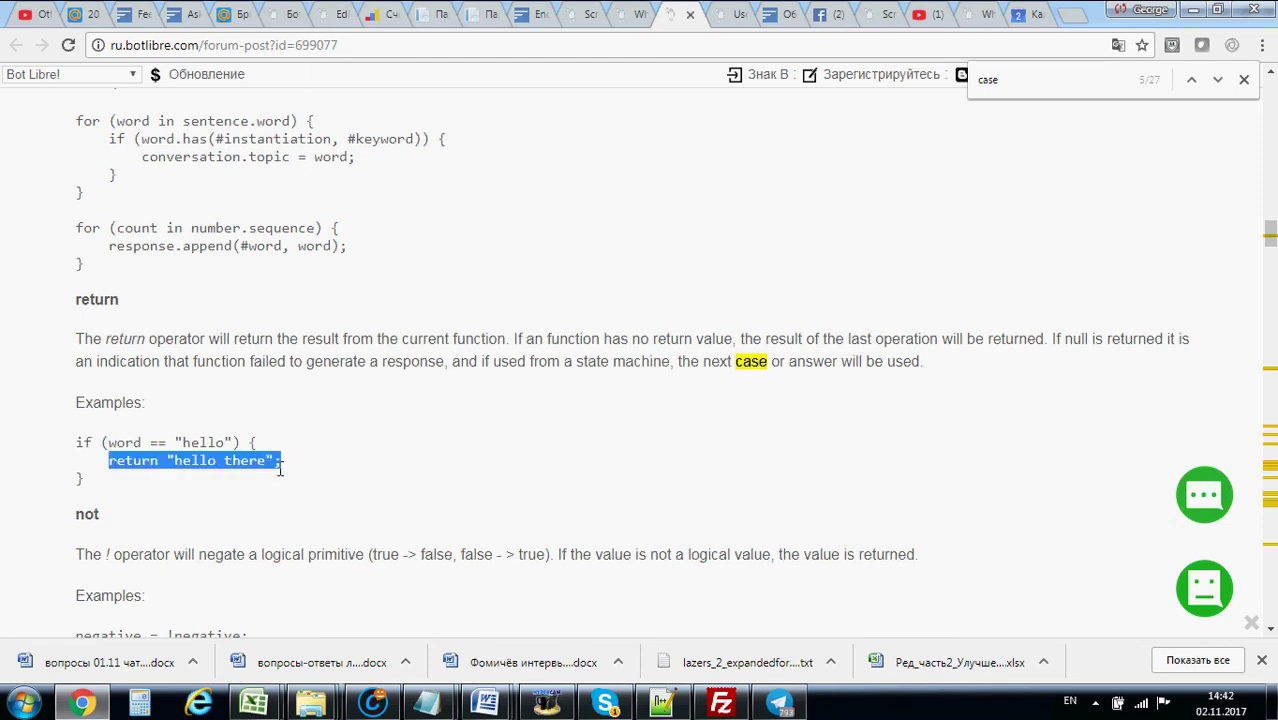
scroll(222, 420, "down", 3)
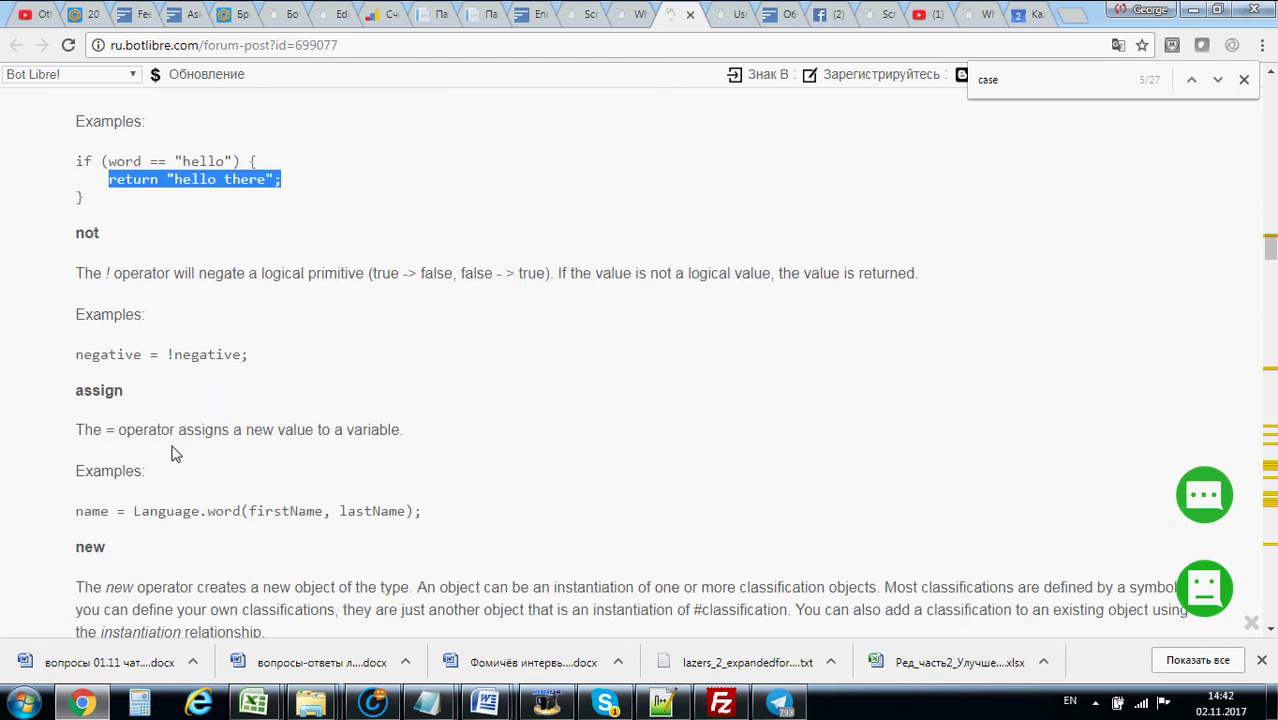
scroll(178, 455, "down", 3)
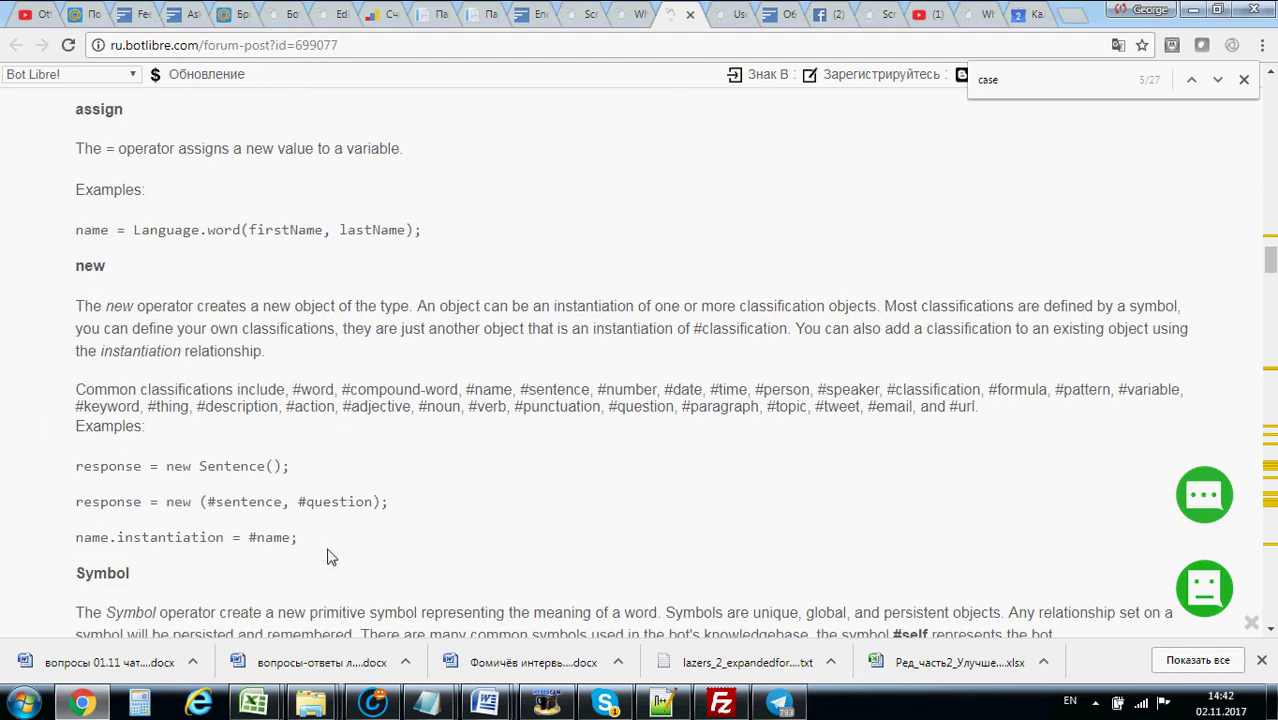
Highlight the examples of the new operator and read through the Symbol, get and set sections
left_click_drag(330, 556, 92, 468)
scroll(118, 490, "down", 4)
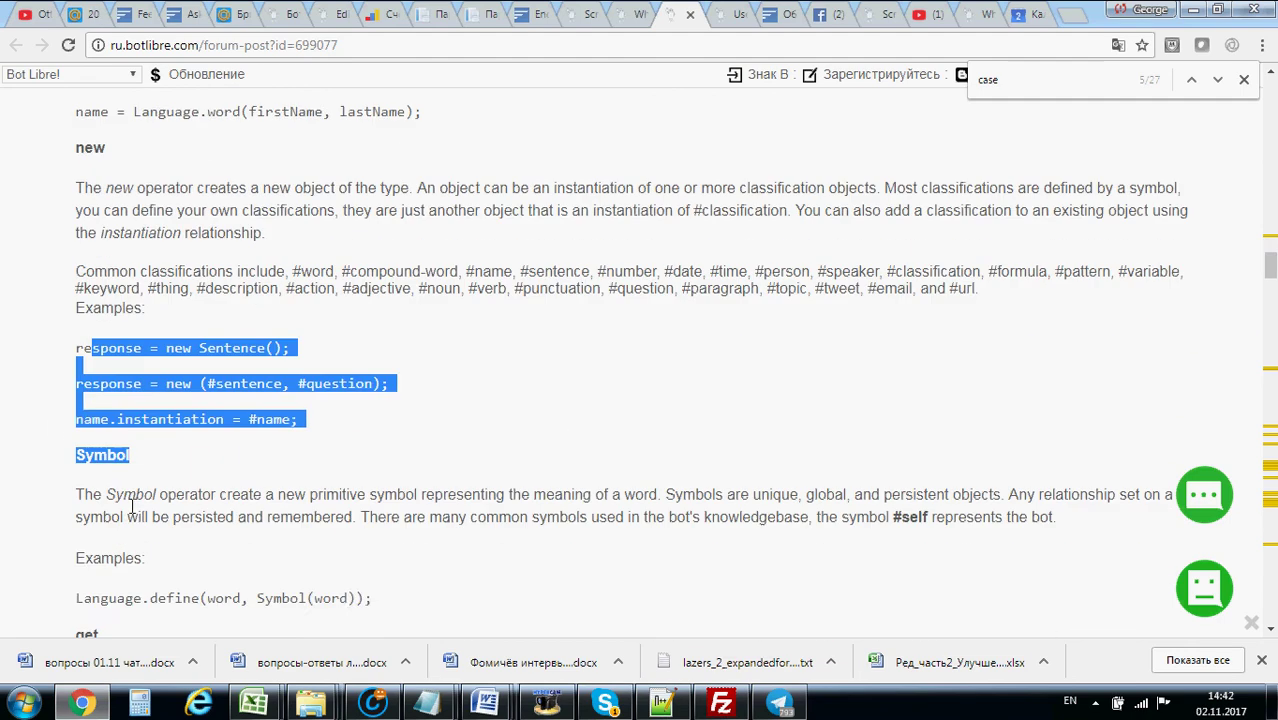
scroll(137, 455, "down", 2)
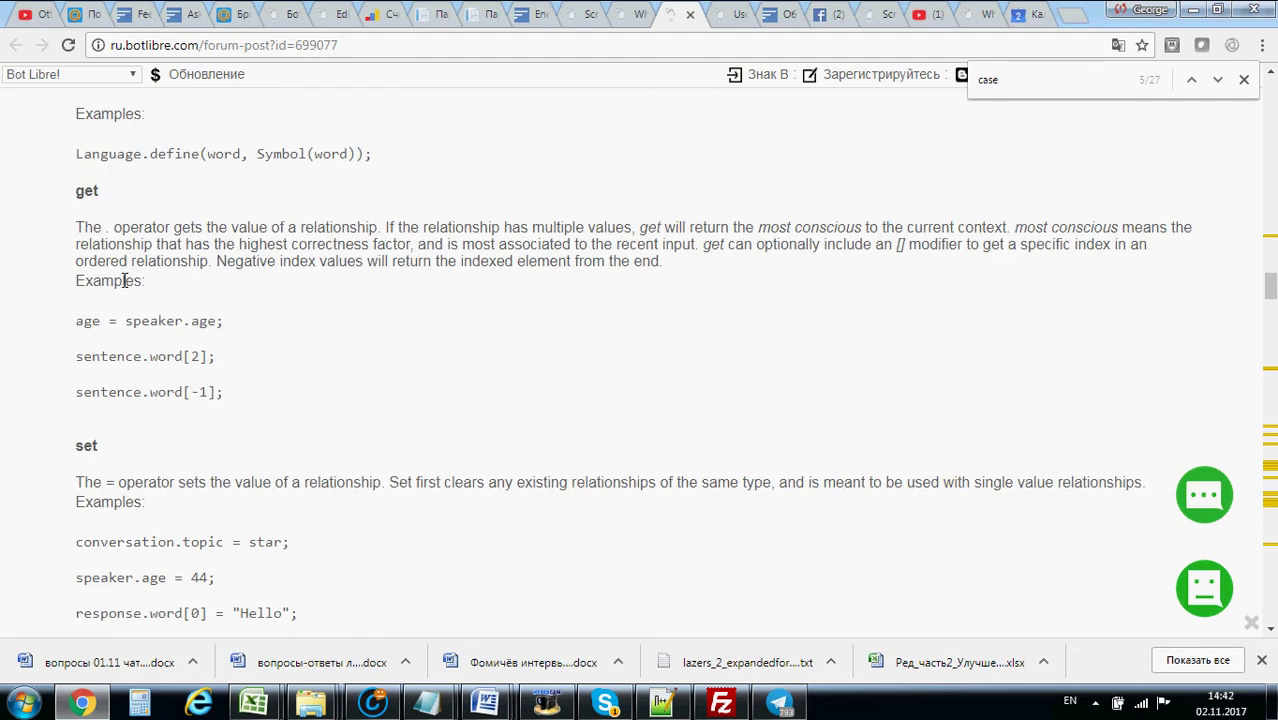
scroll(124, 284, "up", 2)
scroll(124, 288, "down", 3)
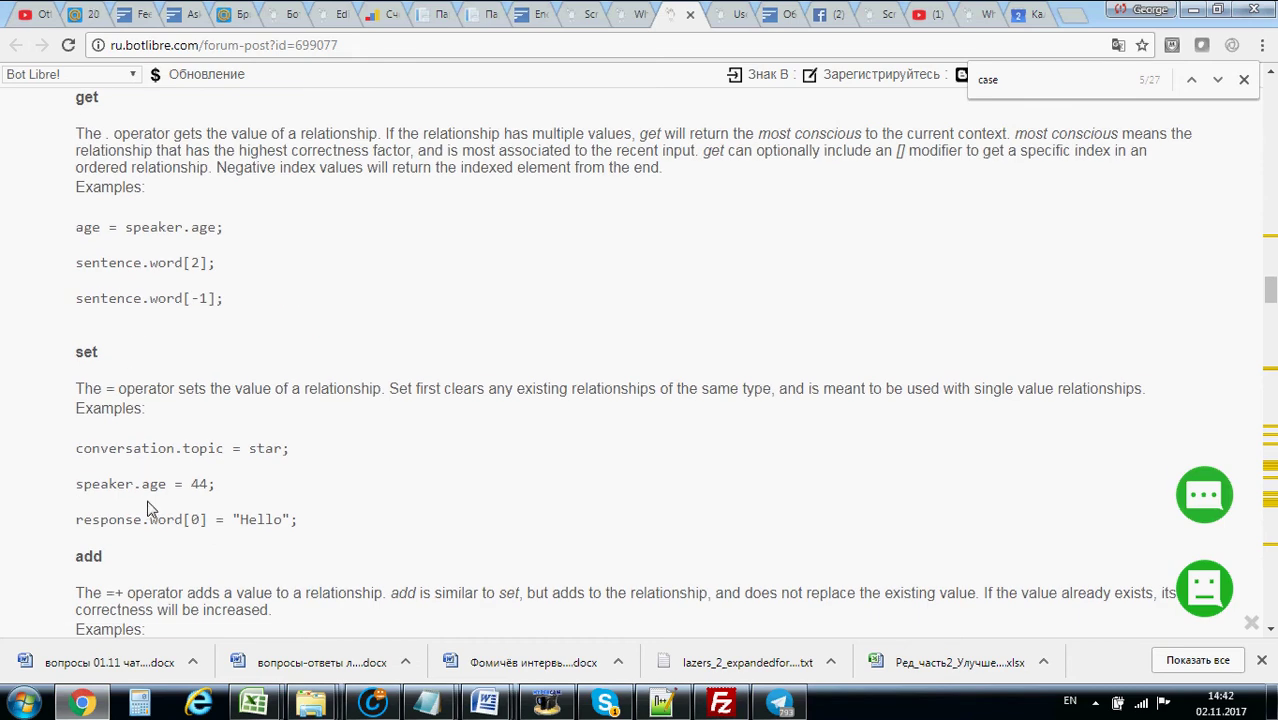
Read the random, srai and sraix sections and examine the Object methods list, highlighting the heading above it
scroll(146, 505, "down", 4)
scroll(145, 480, "down", 3)
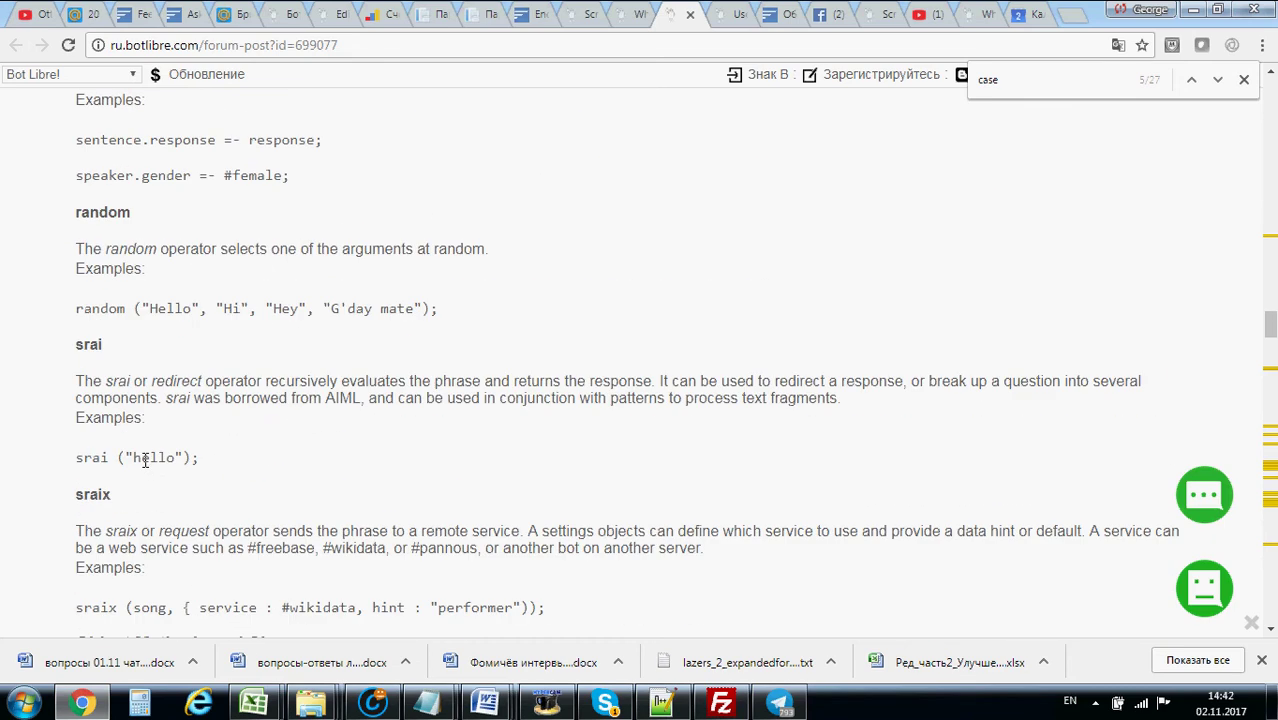
scroll(145, 460, "down", 4)
left_click_drag(88, 268, 334, 285)
scroll(217, 374, "down", 2)
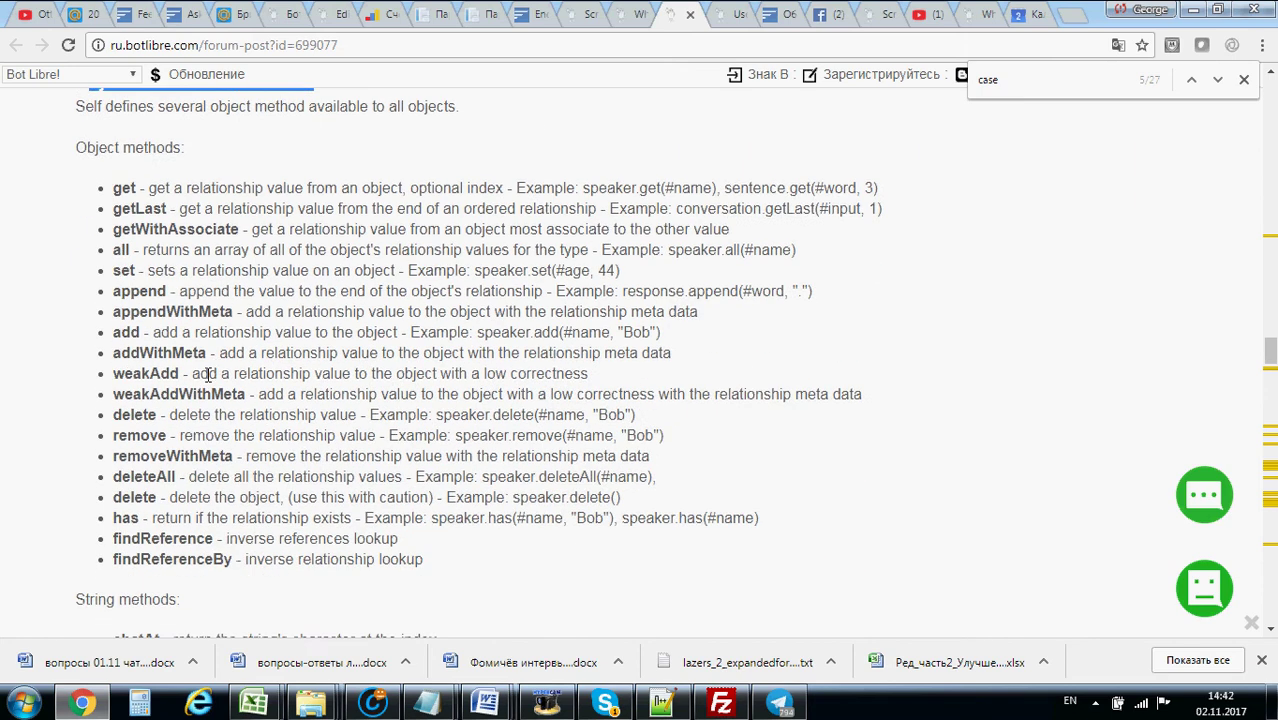
Highlight the full Object methods list, the findReferenceBy entry, and the word argument in the append example
left_click_drag(462, 572, 95, 186)
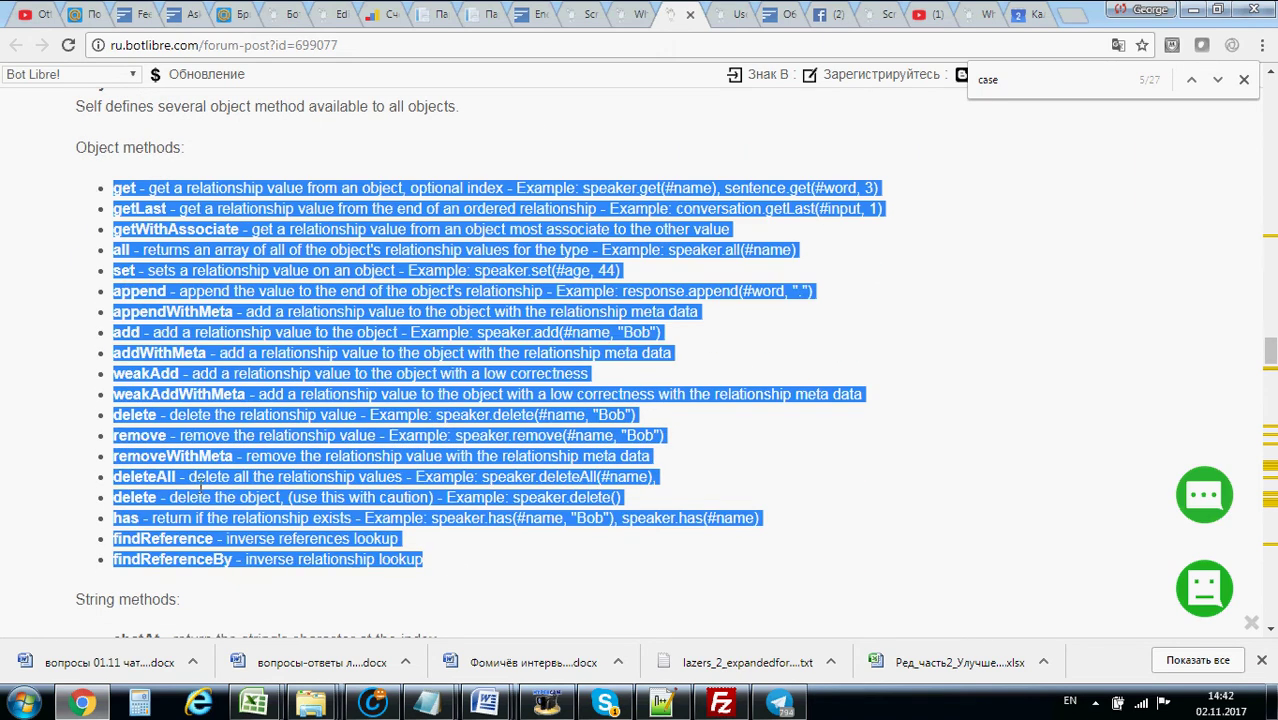
left_click(196, 578)
double_click(184, 562)
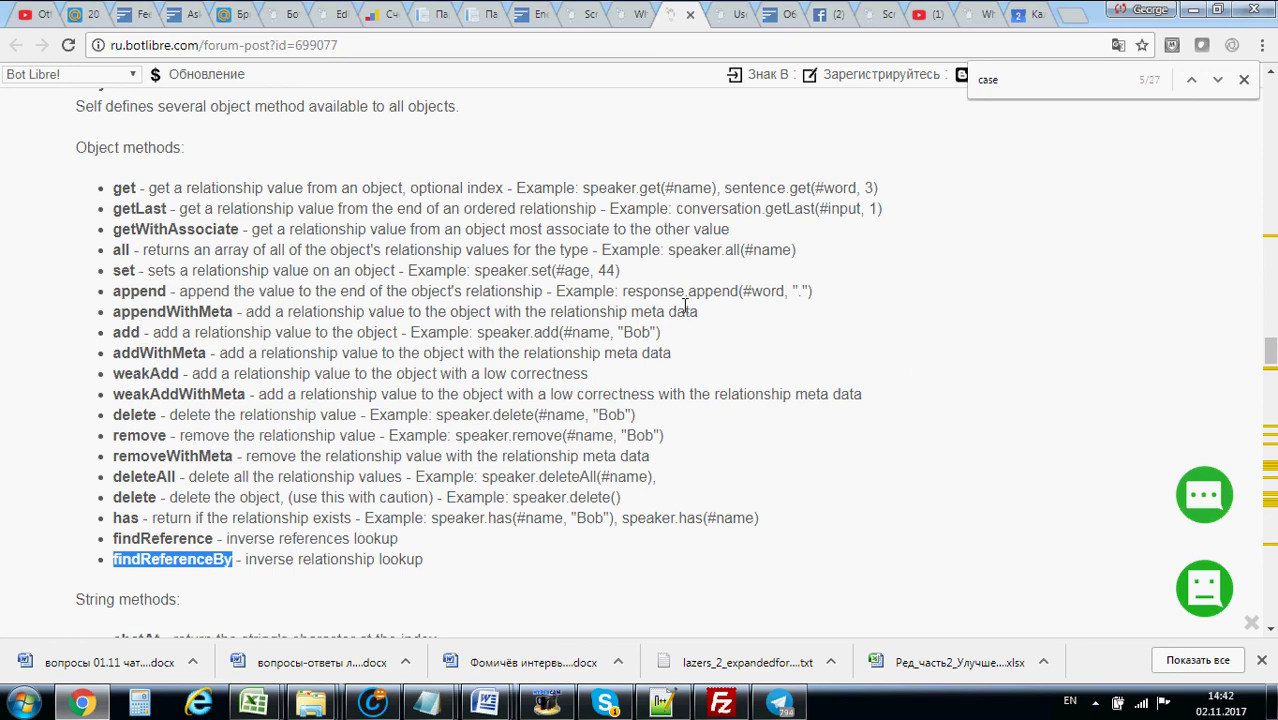
left_click_drag(749, 294, 779, 294)
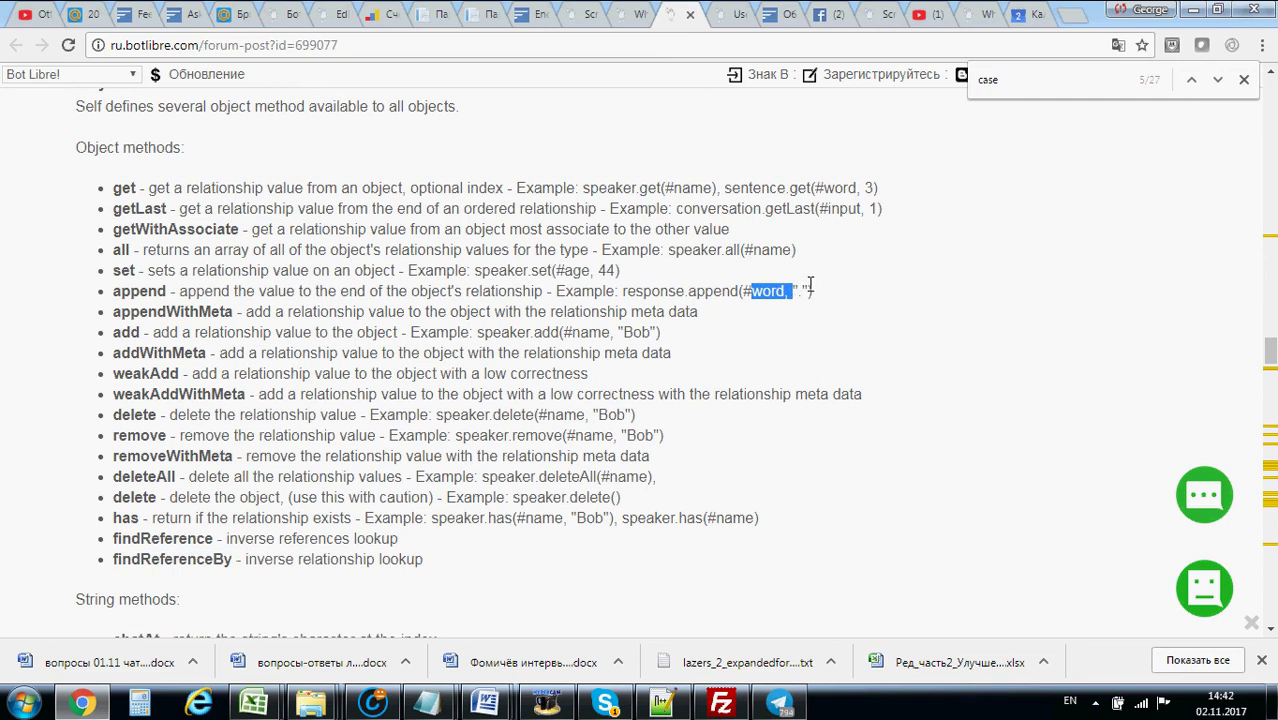
left_click(752, 296)
left_click_drag(752, 296, 790, 292)
Read on through the String, date, Util and Math methods to the Hello and Repeat state code examples
scroll(337, 289, "down", 3)
scroll(167, 257, "up", 2)
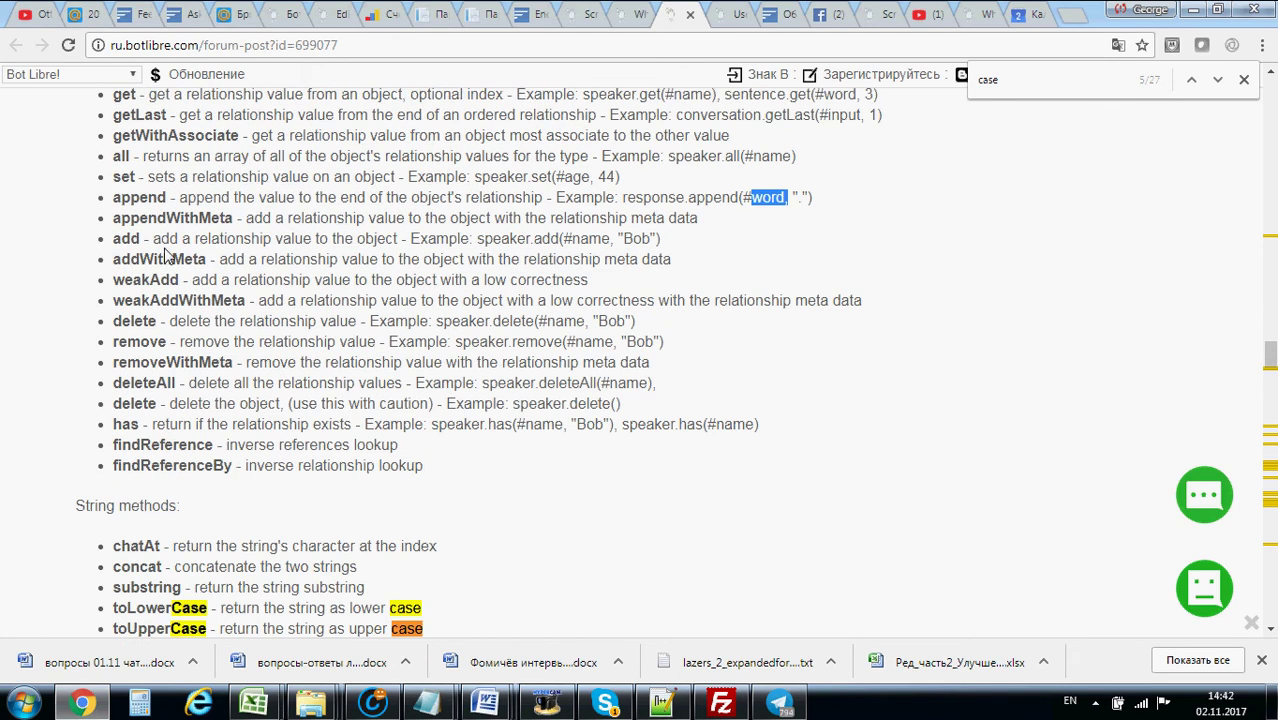
scroll(170, 240, "down", 4)
scroll(212, 352, "down", 12)
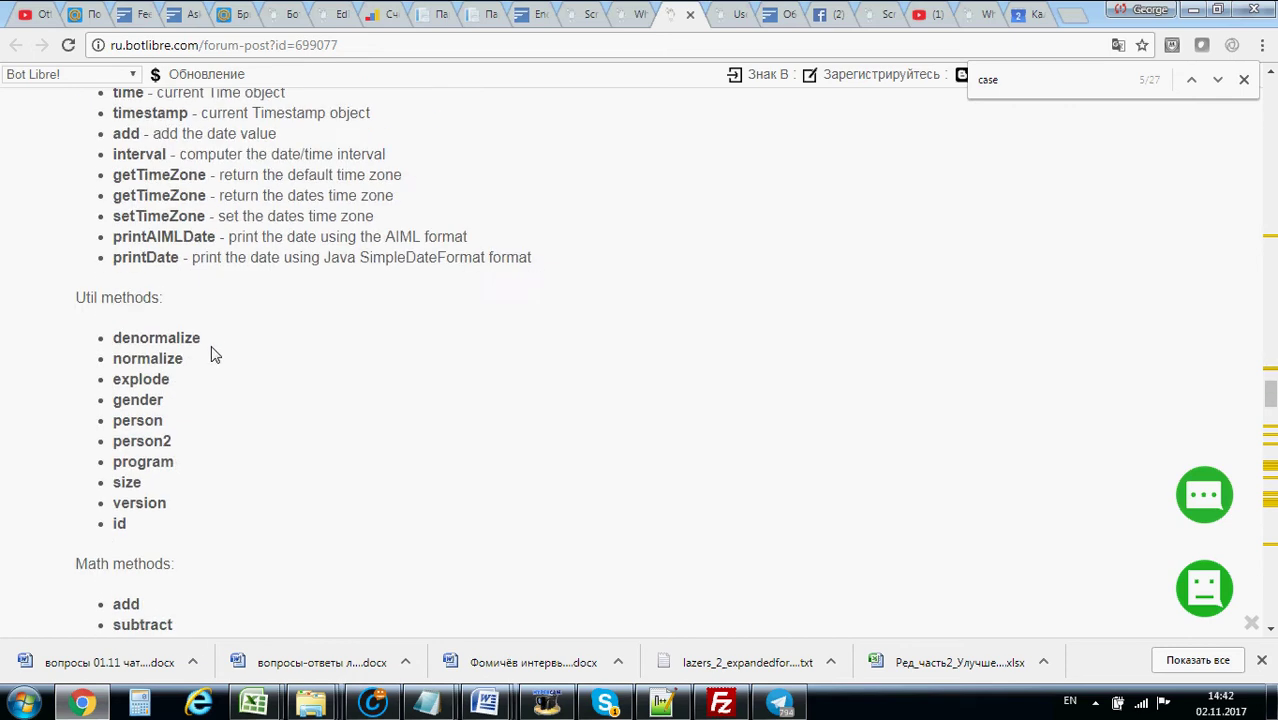
scroll(548, 334, "down", 7)
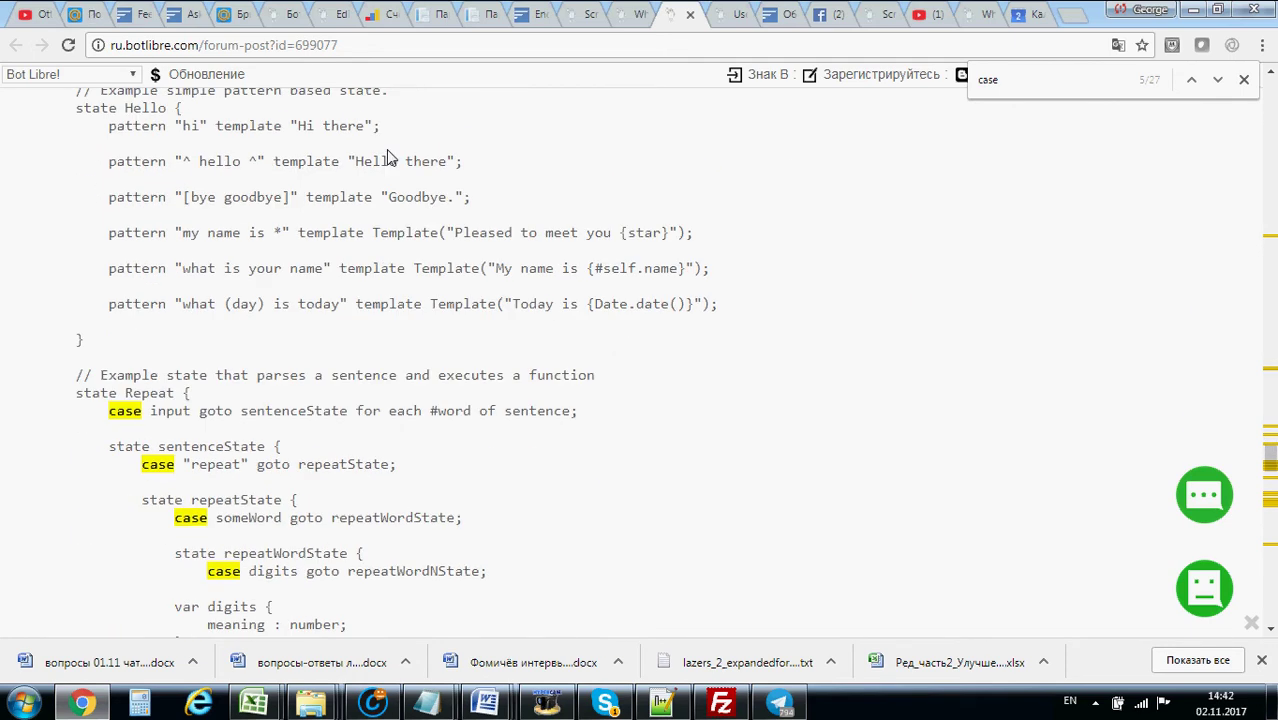
mouse_move(659, 703)
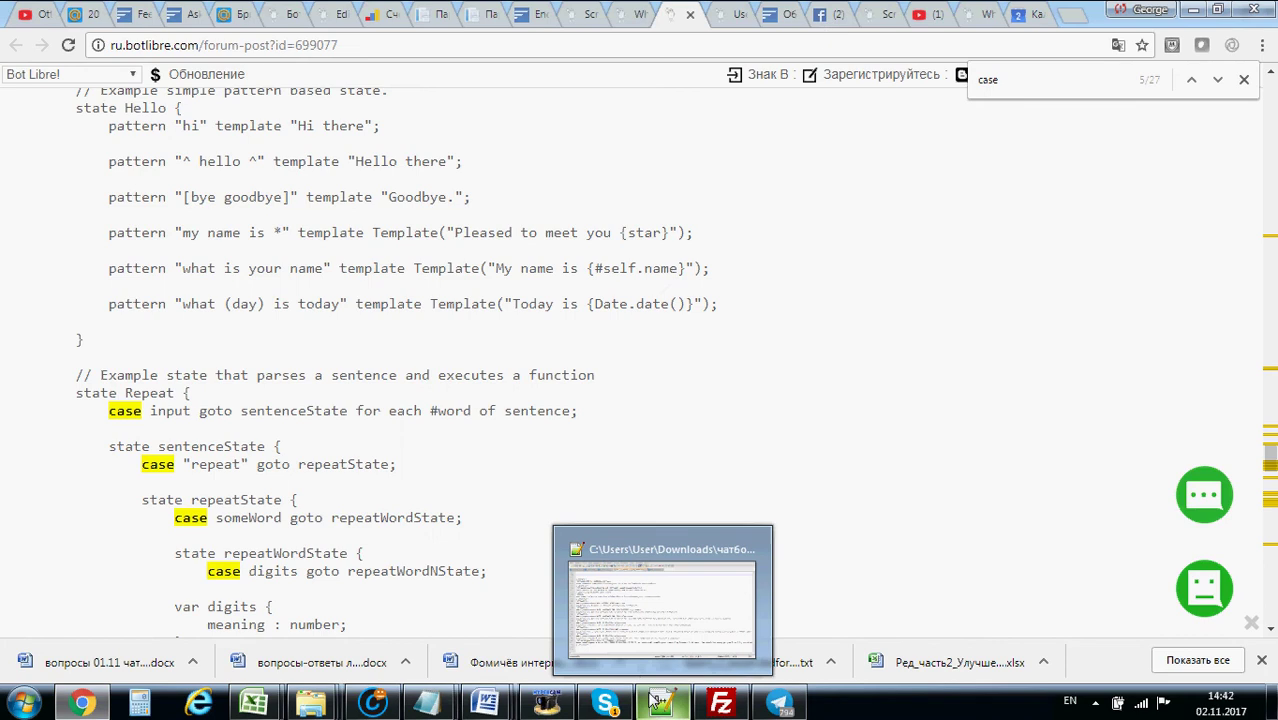
Return to the browser page with the open reminder script and cancel its editing
left_click(984, 16)
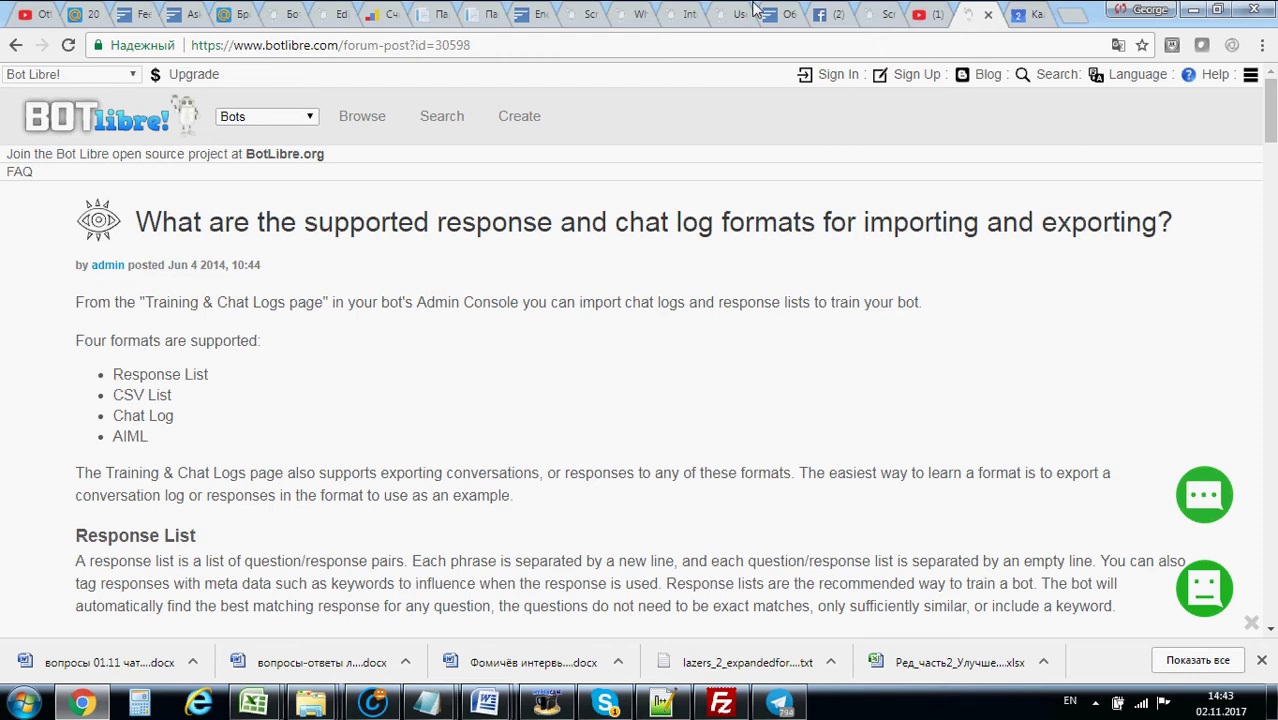
left_click(723, 12)
left_click(335, 13)
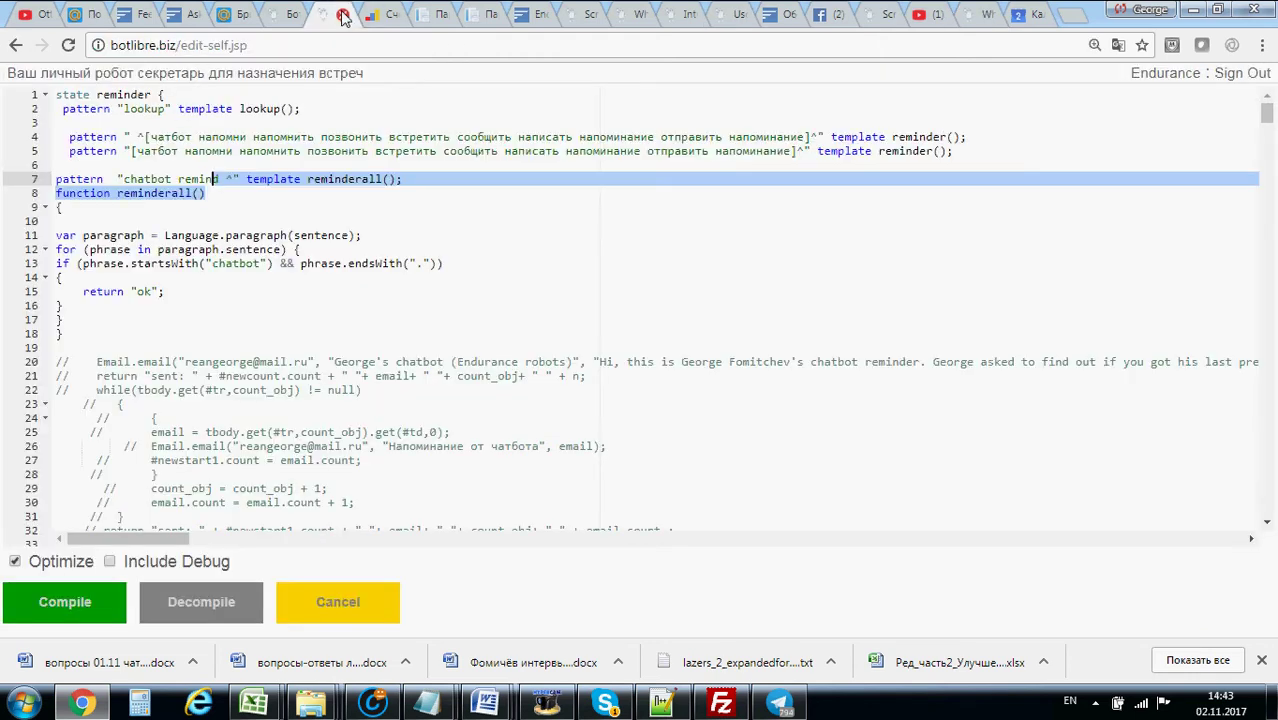
left_click(338, 604)
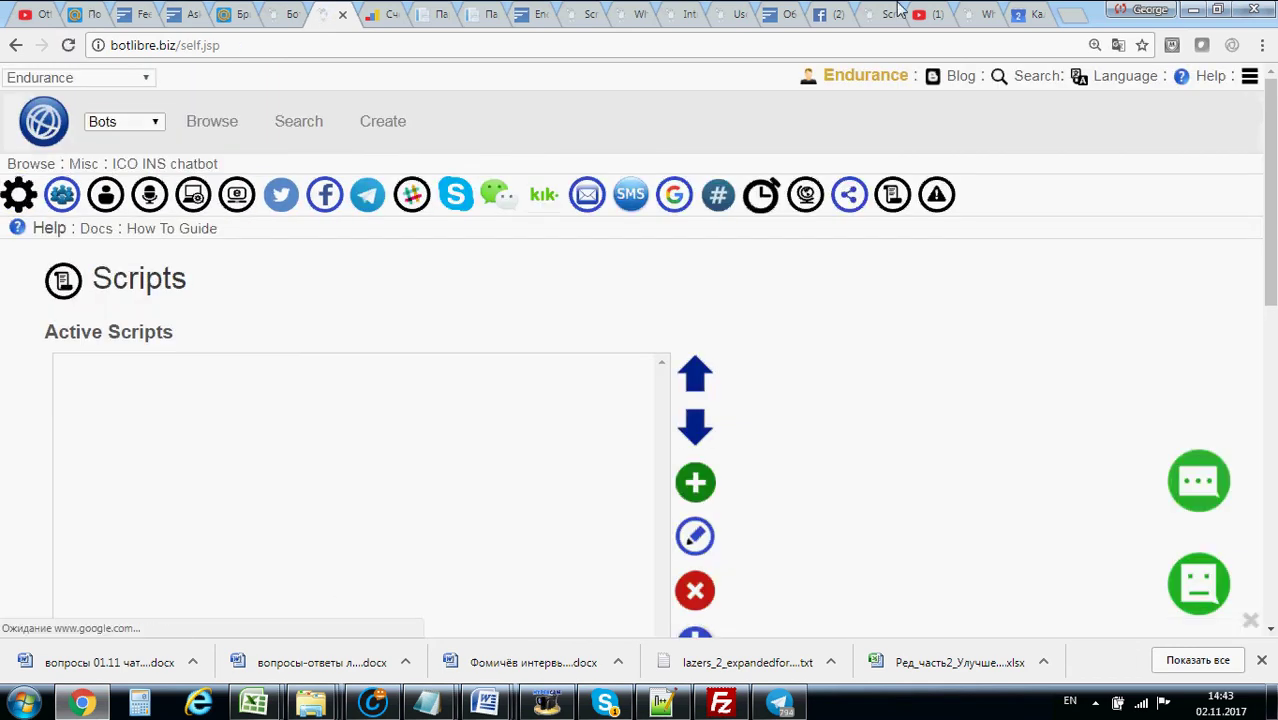
Open the bot "Ваш личный робот секретарь для назначения встреч" from My Bots
left_click(840, 80)
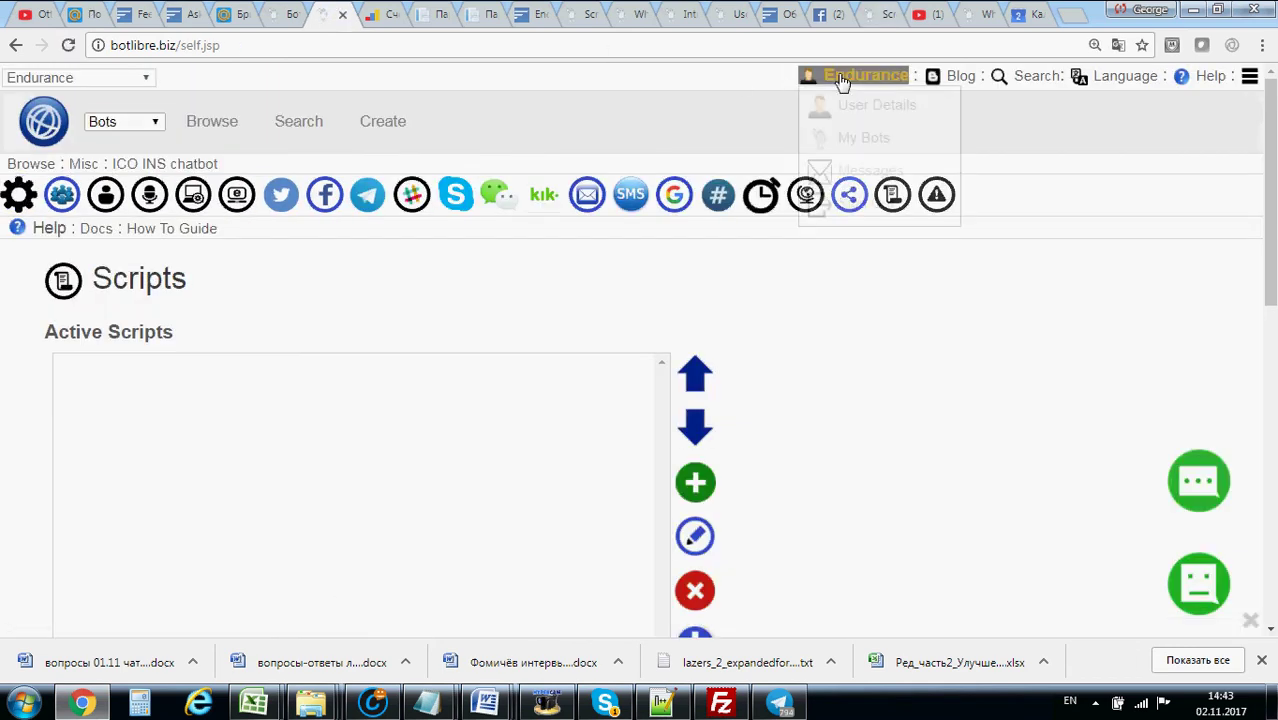
left_click(858, 140)
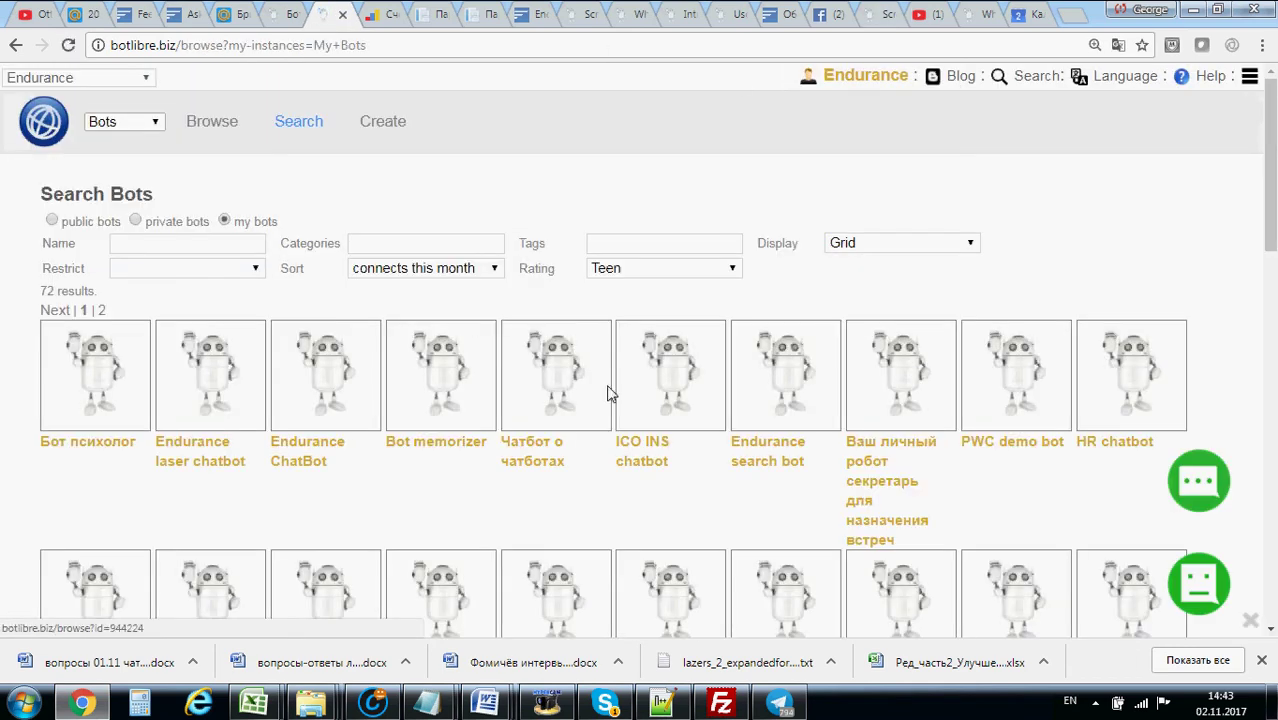
left_click(937, 358)
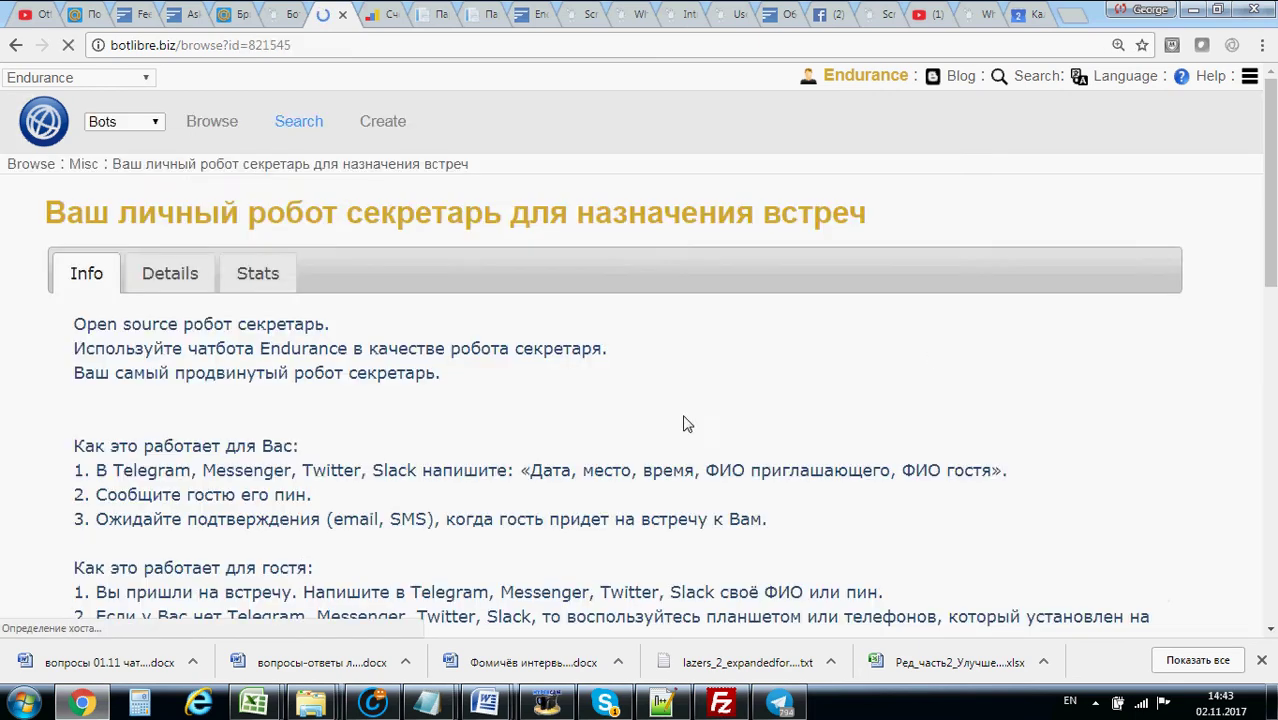
Go to the secretary bot's Scripts admin page and open its active reminder script for editing
scroll(100, 537, "down", 5)
left_click(99, 537)
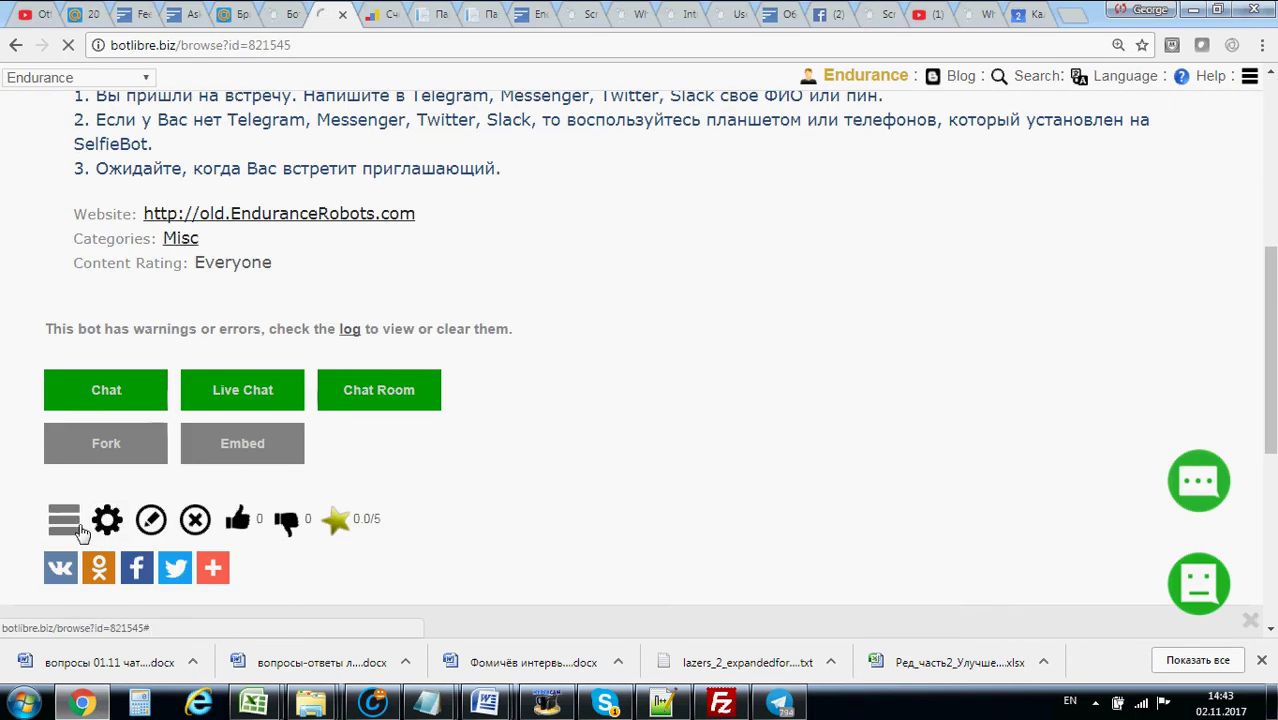
left_click(890, 195)
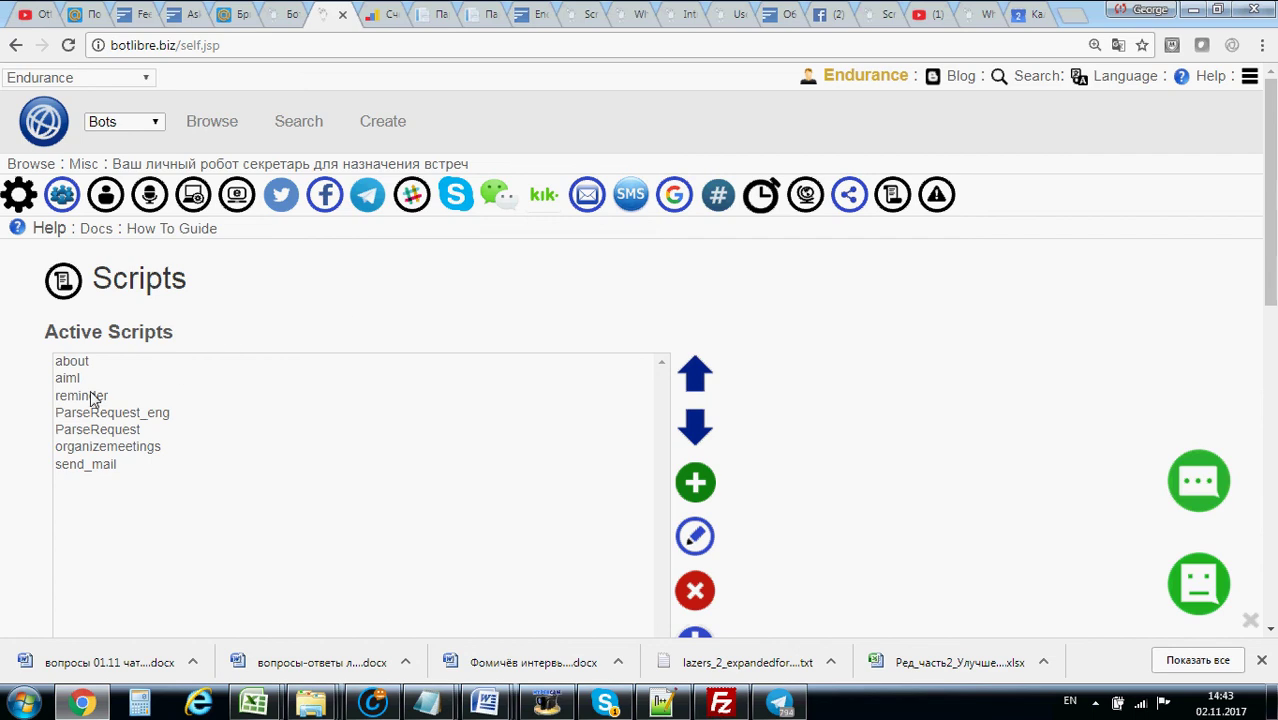
left_click(90, 397)
scroll(91, 400, "down", 3)
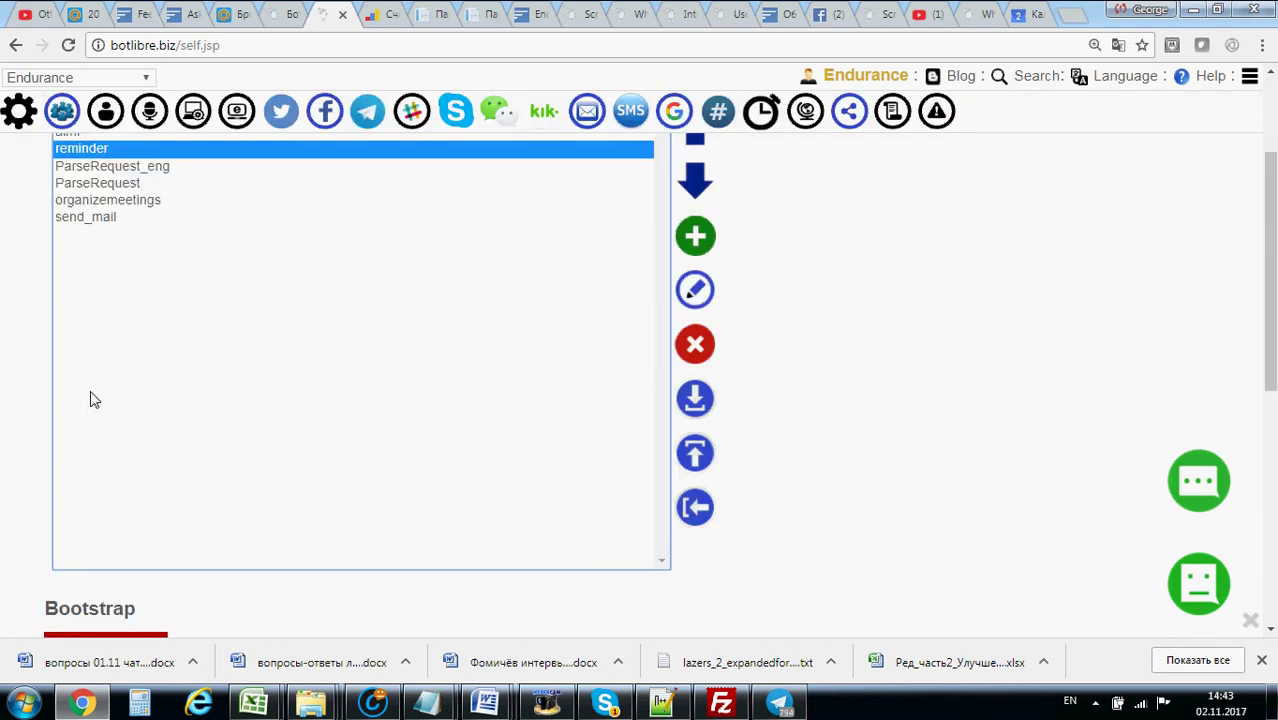
left_click(695, 290)
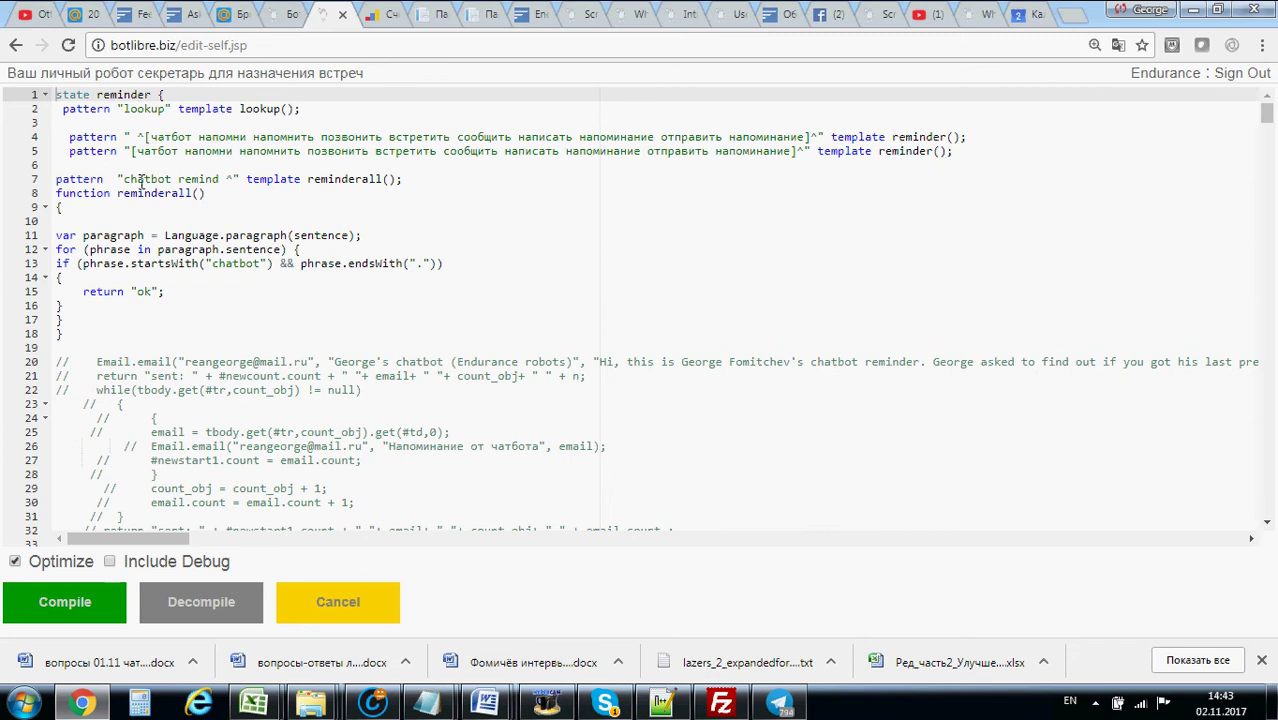
Highlight chatbot remind in the line 7 pattern and read through the lookup function to the start of reminder()
left_click_drag(123, 180, 228, 179)
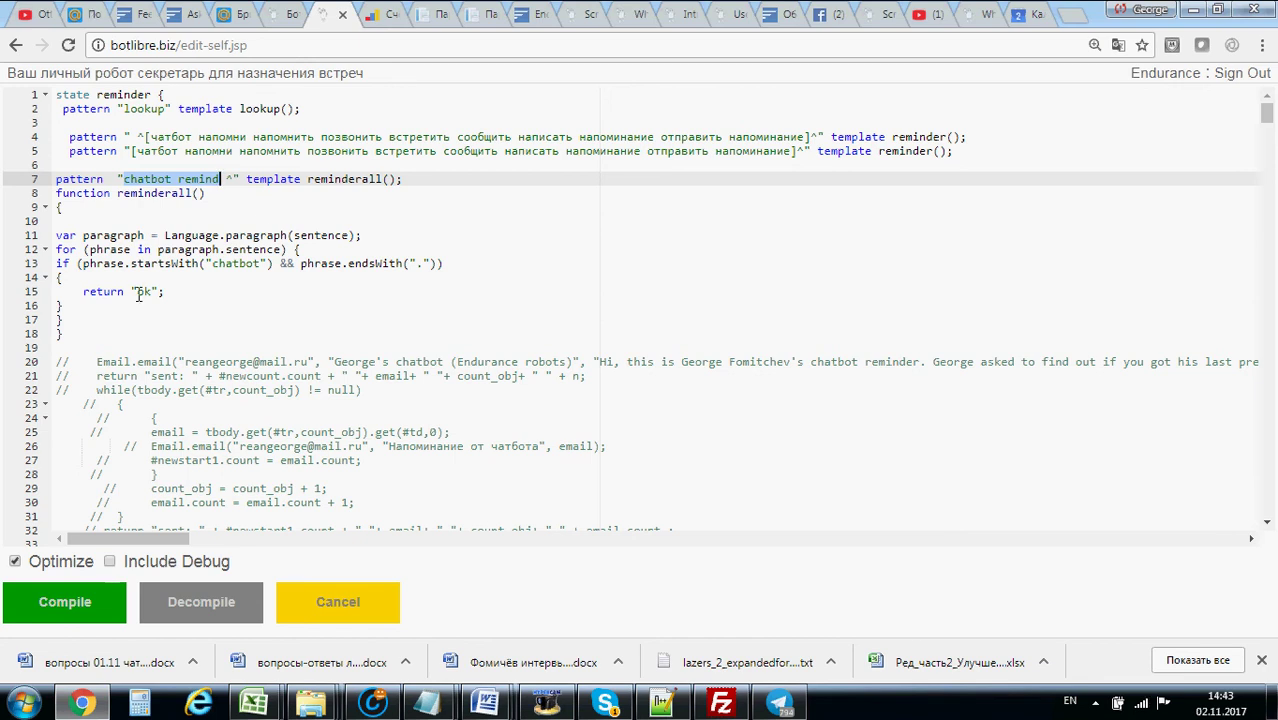
scroll(139, 293, "down", 3)
scroll(150, 205, "up", 3)
scroll(186, 285, "down", 4)
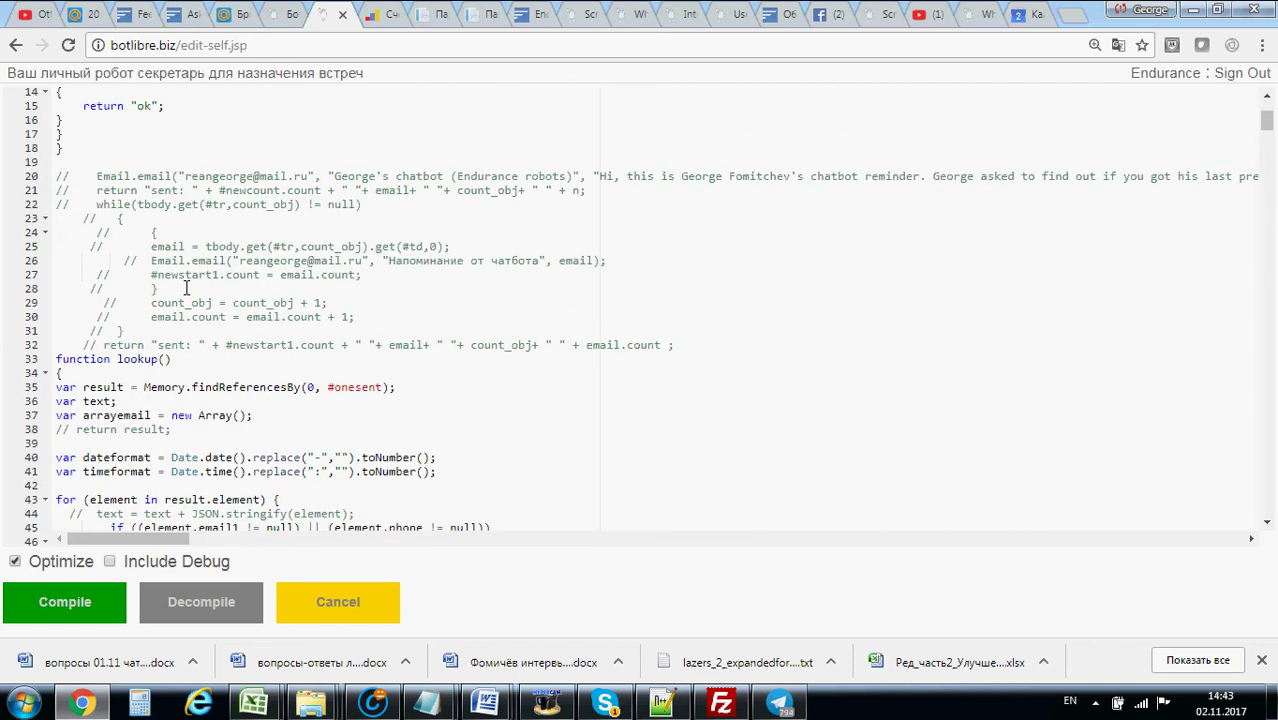
scroll(197, 290, "down", 3)
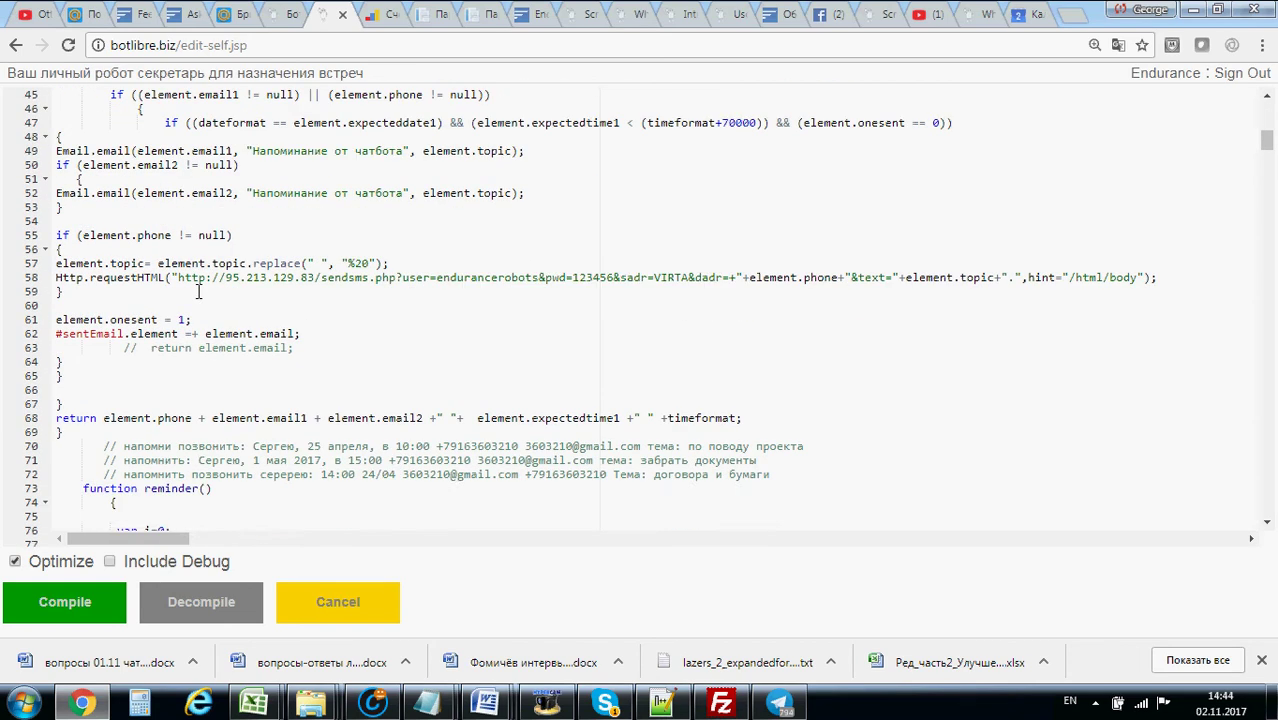
scroll(199, 292, "down", 1)
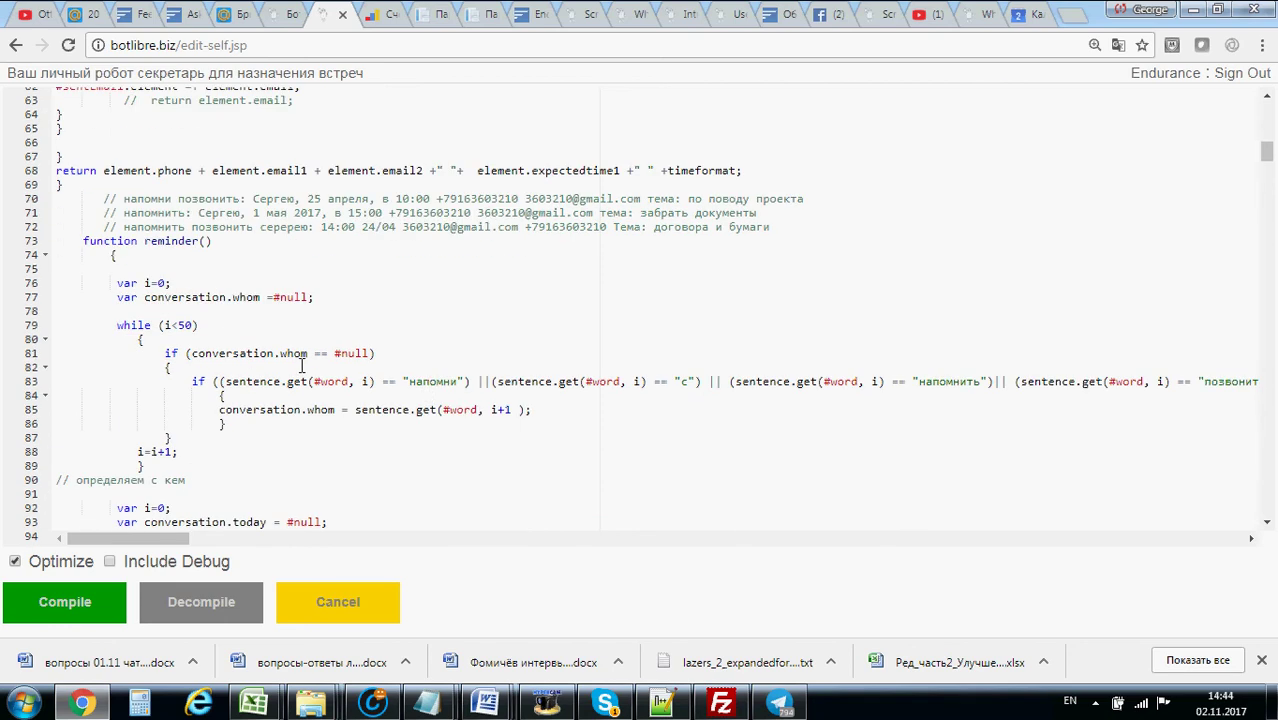
Highlight "напомни" and "напомнить" in the line 83 condition, and the conversation.whom assignment on line 85
double_click(413, 382)
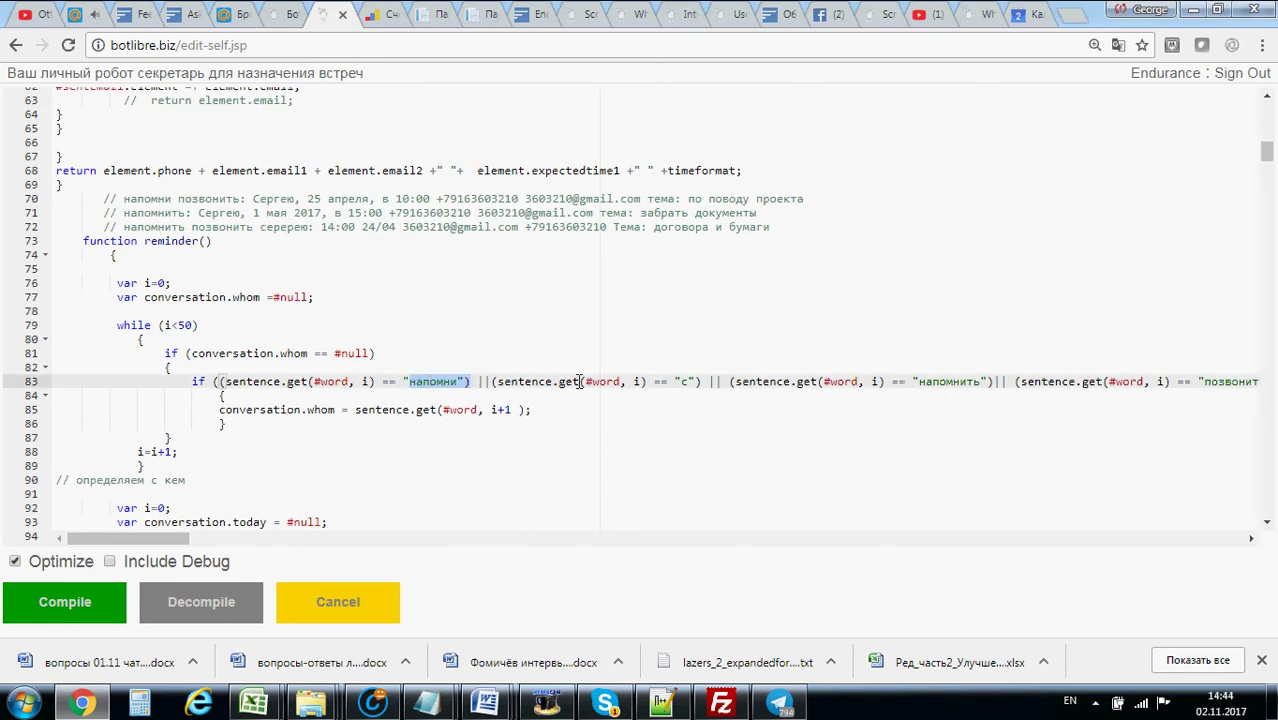
left_click_drag(916, 386, 983, 381)
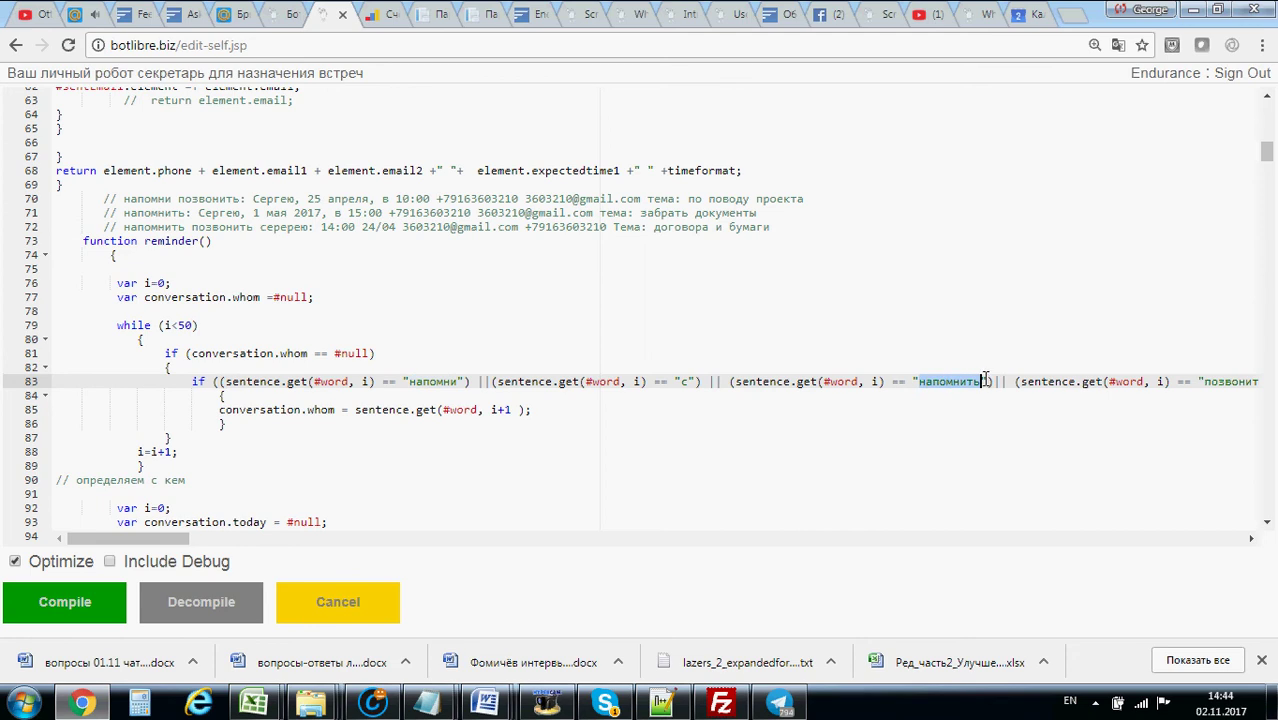
scroll(417, 470, "down", 4)
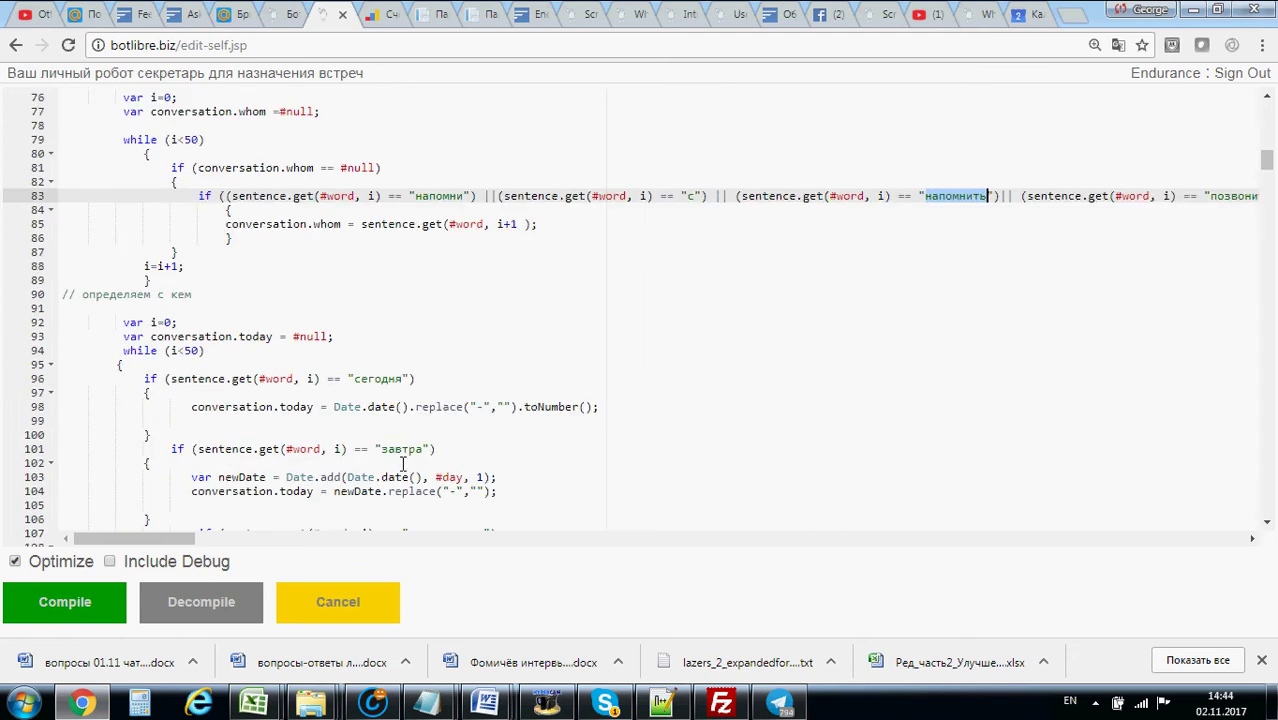
left_click_drag(545, 226, 211, 238)
Highlight the function reminder() header, and the template keyword and reminder call in the line 4 pattern
scroll(211, 238, "up", 2)
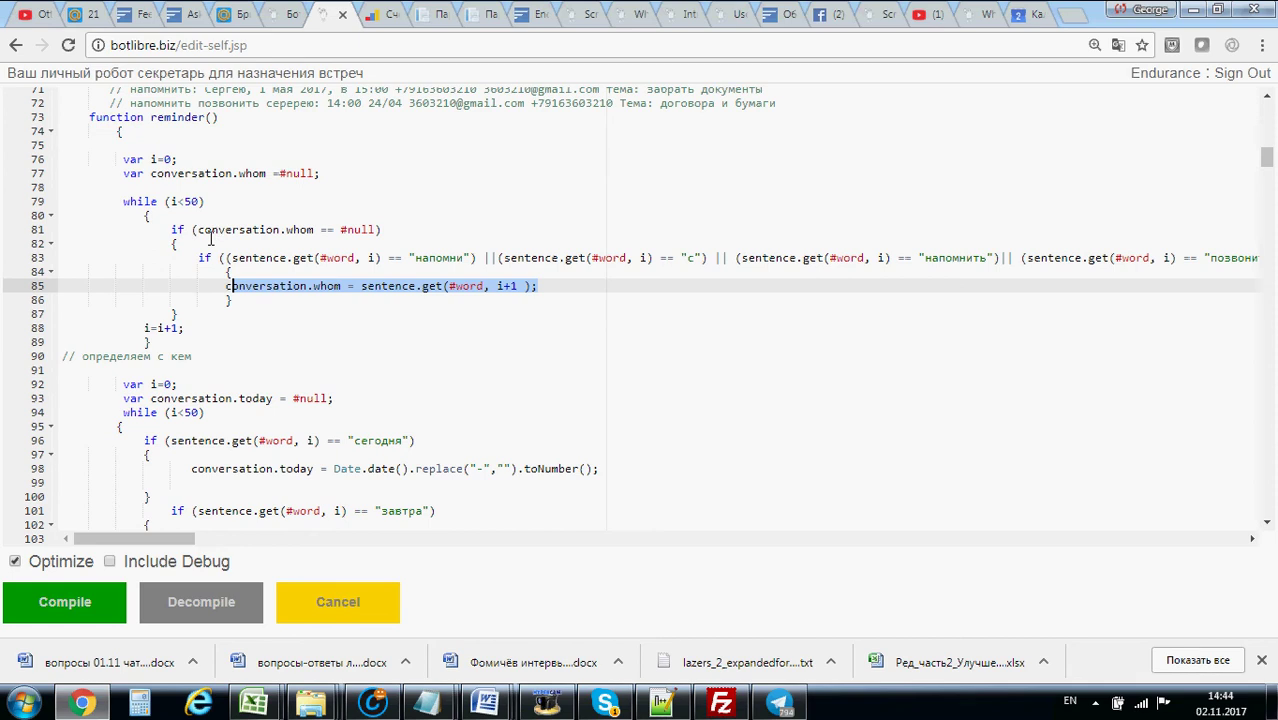
left_click(84, 118)
triple_click(84, 118)
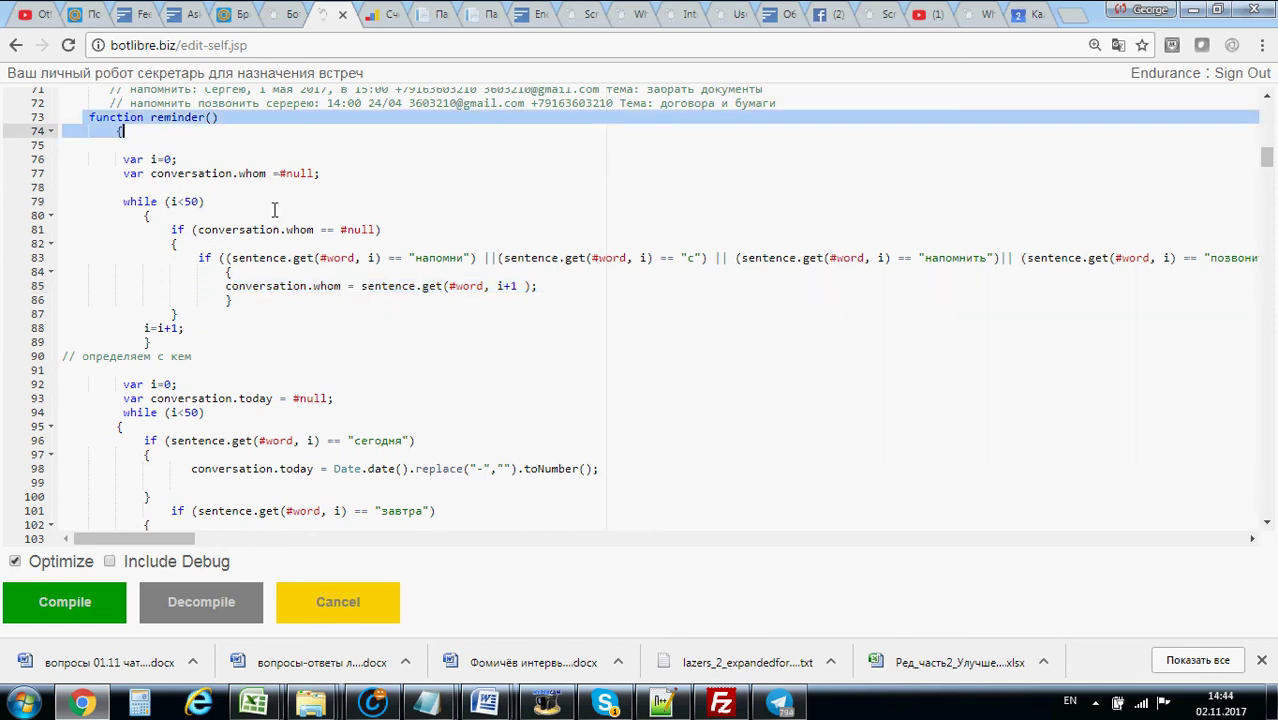
scroll(282, 202, "up", 10)
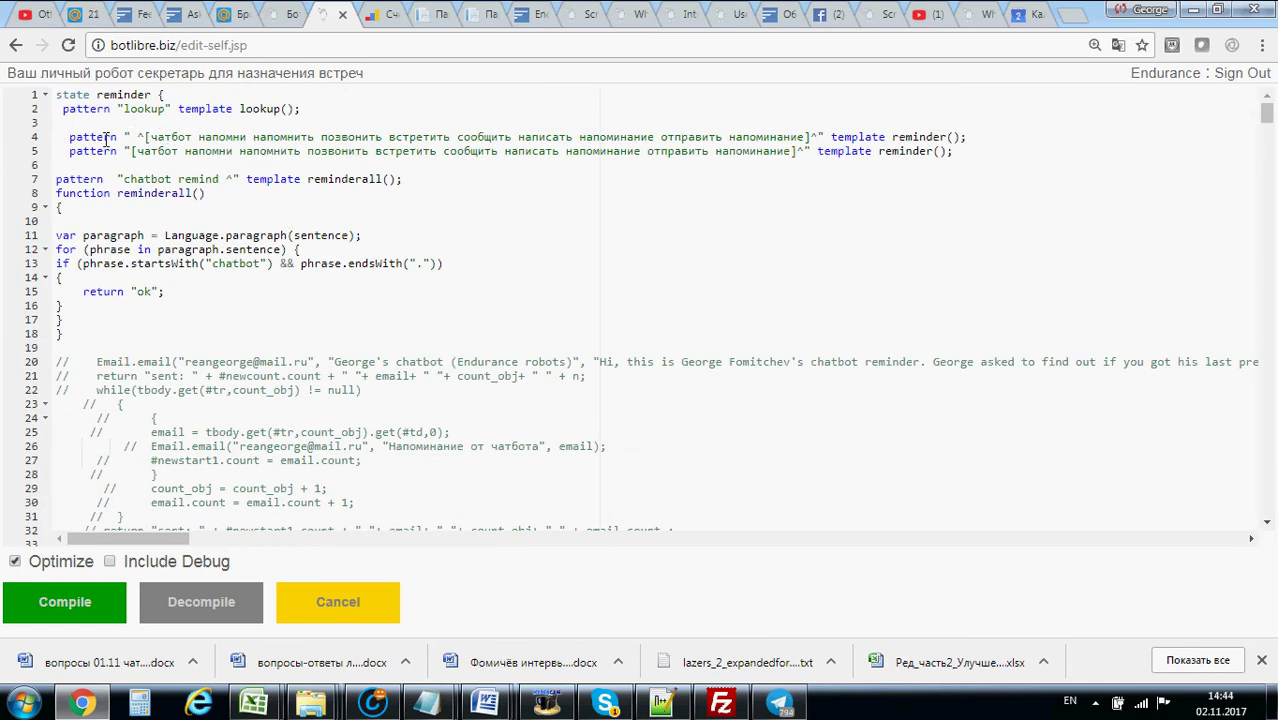
left_click(110, 137)
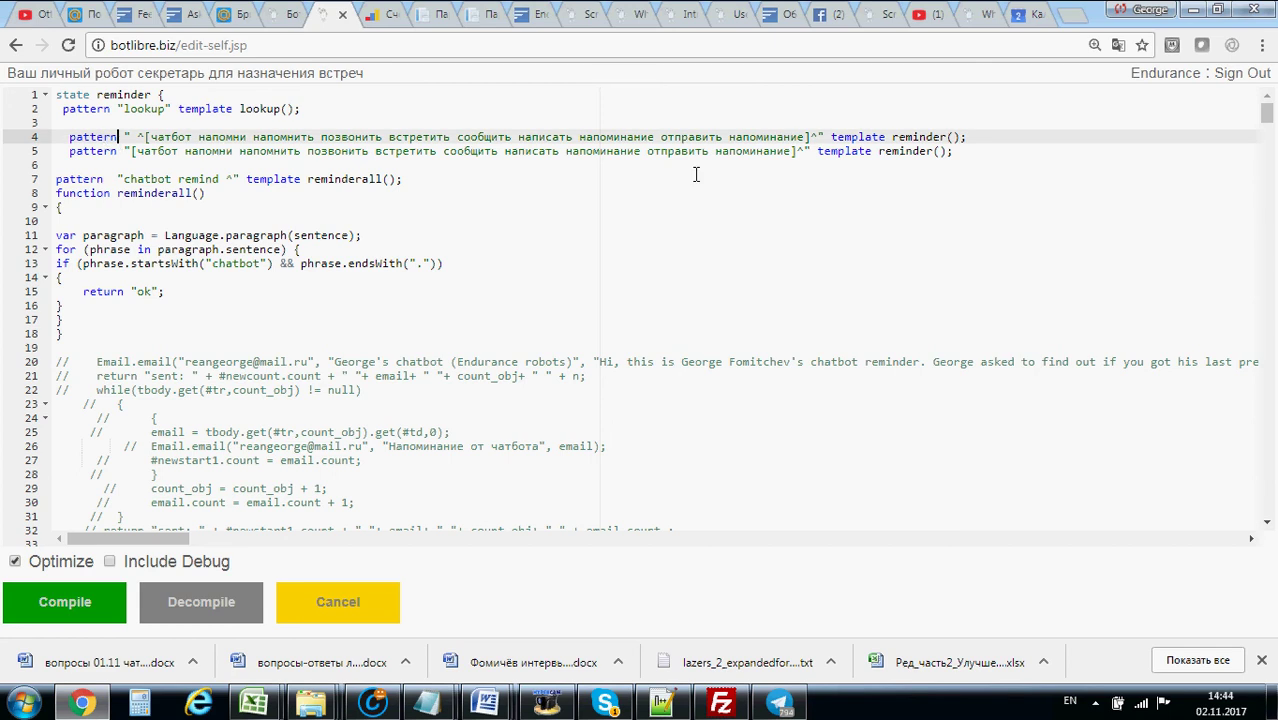
double_click(872, 138)
double_click(916, 137)
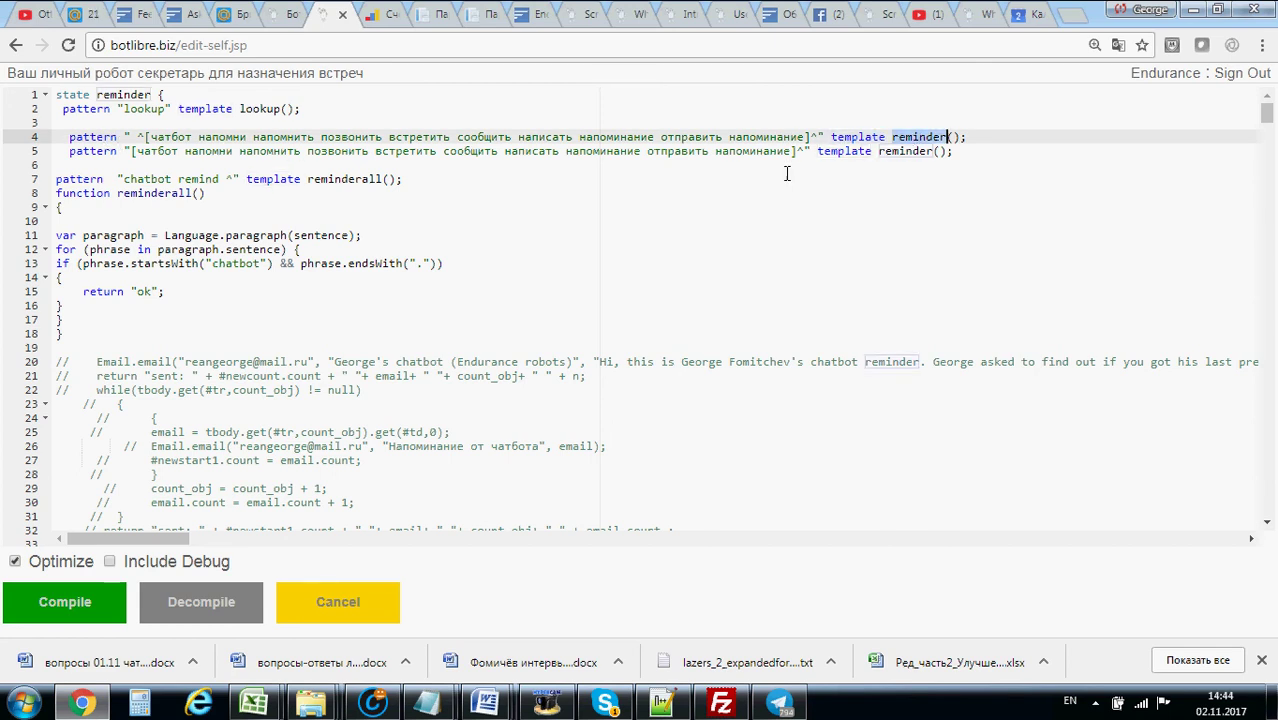
Go back to the body of function reminder() and highlight its conversation.whom and var i=0 declarations
scroll(735, 186, "down", 3)
scroll(720, 190, "down", 9)
scroll(371, 290, "down", 9)
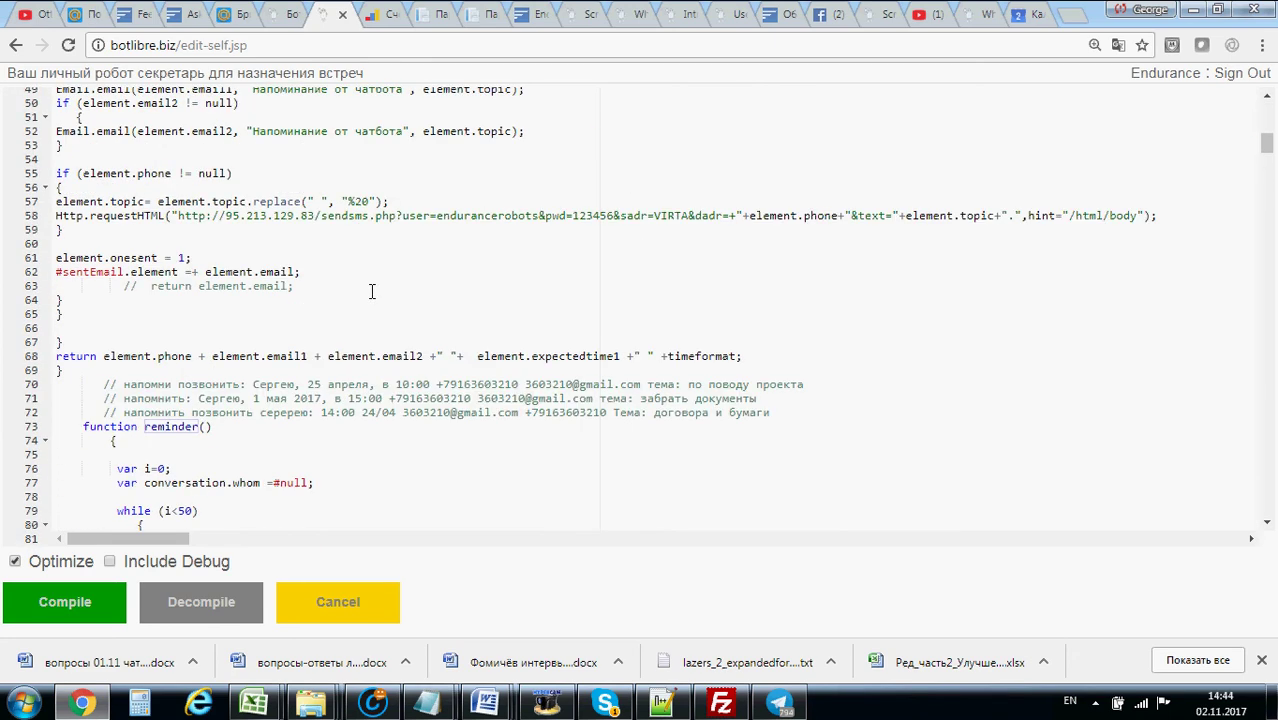
scroll(367, 291, "up", 3)
scroll(277, 262, "up", 10)
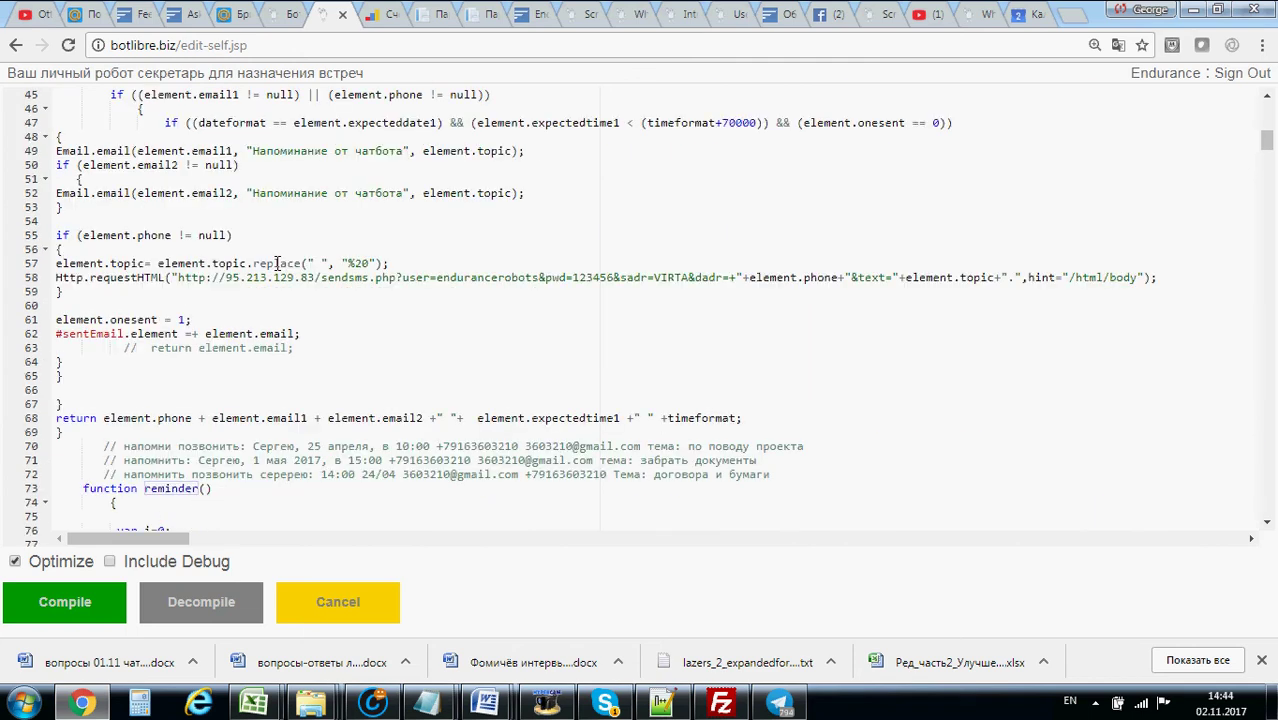
scroll(188, 238, "down", 17)
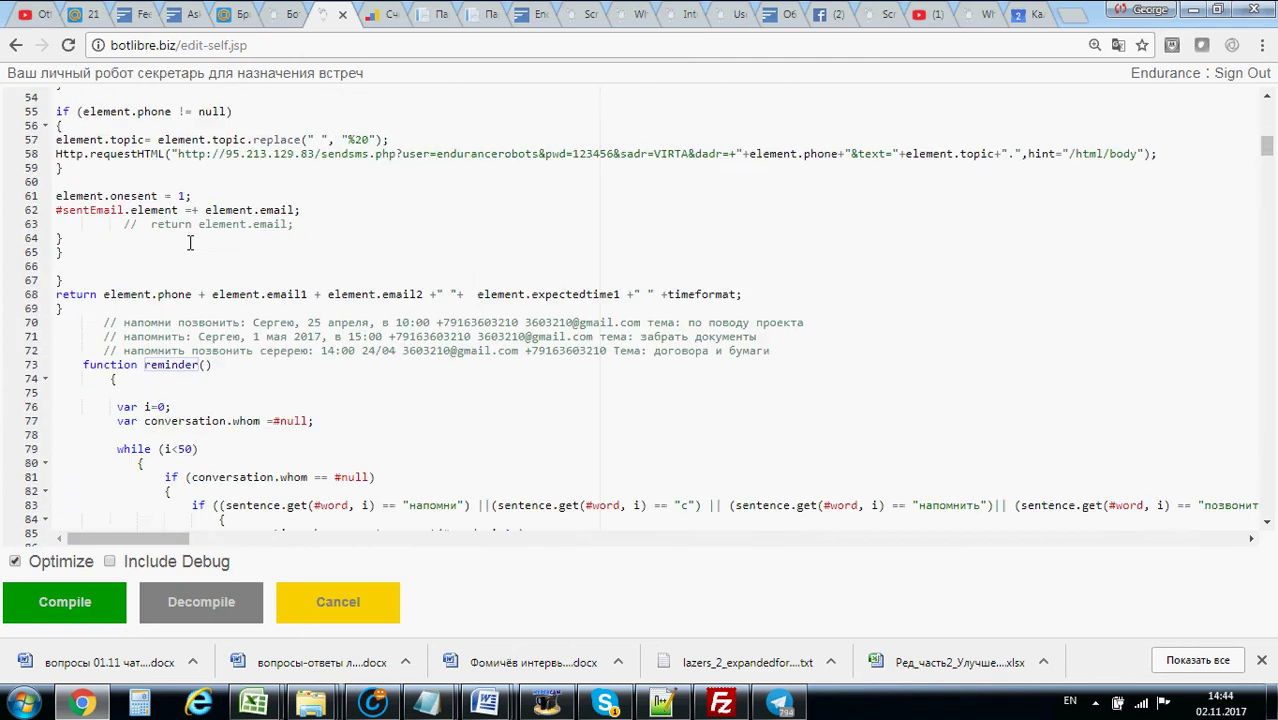
scroll(194, 252, "up", 1)
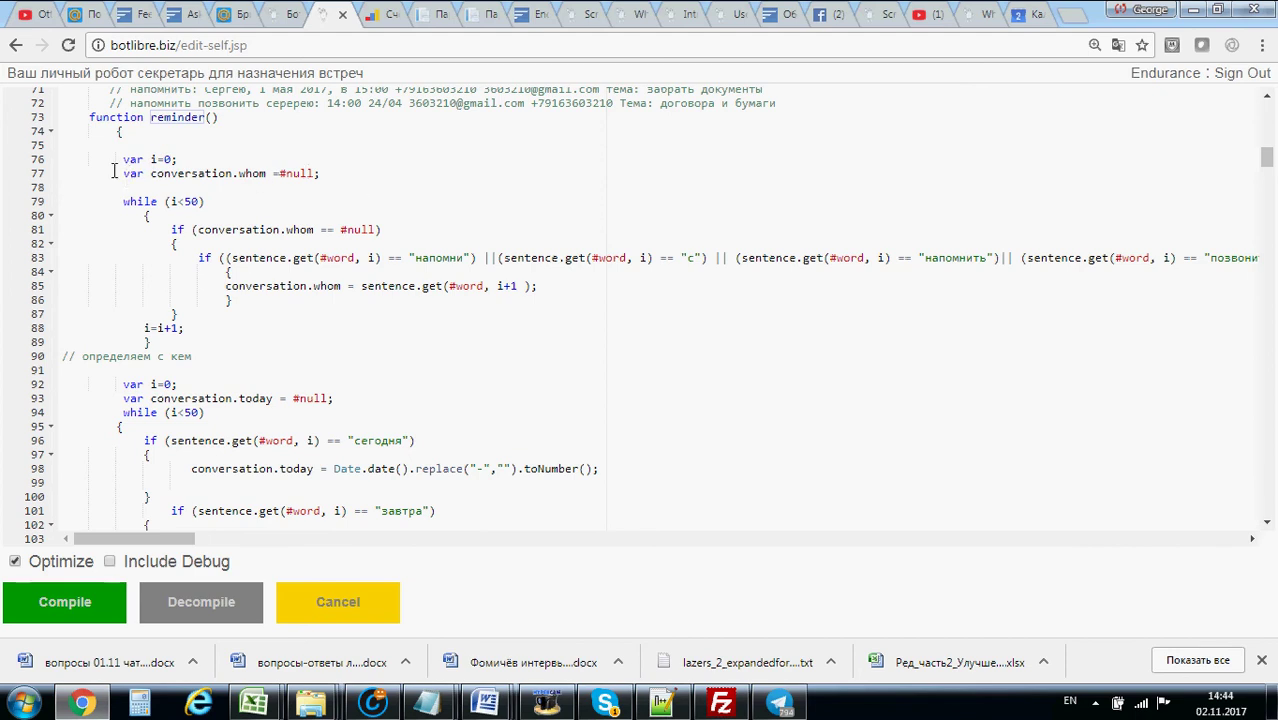
left_click_drag(113, 172, 342, 188)
left_click(325, 175)
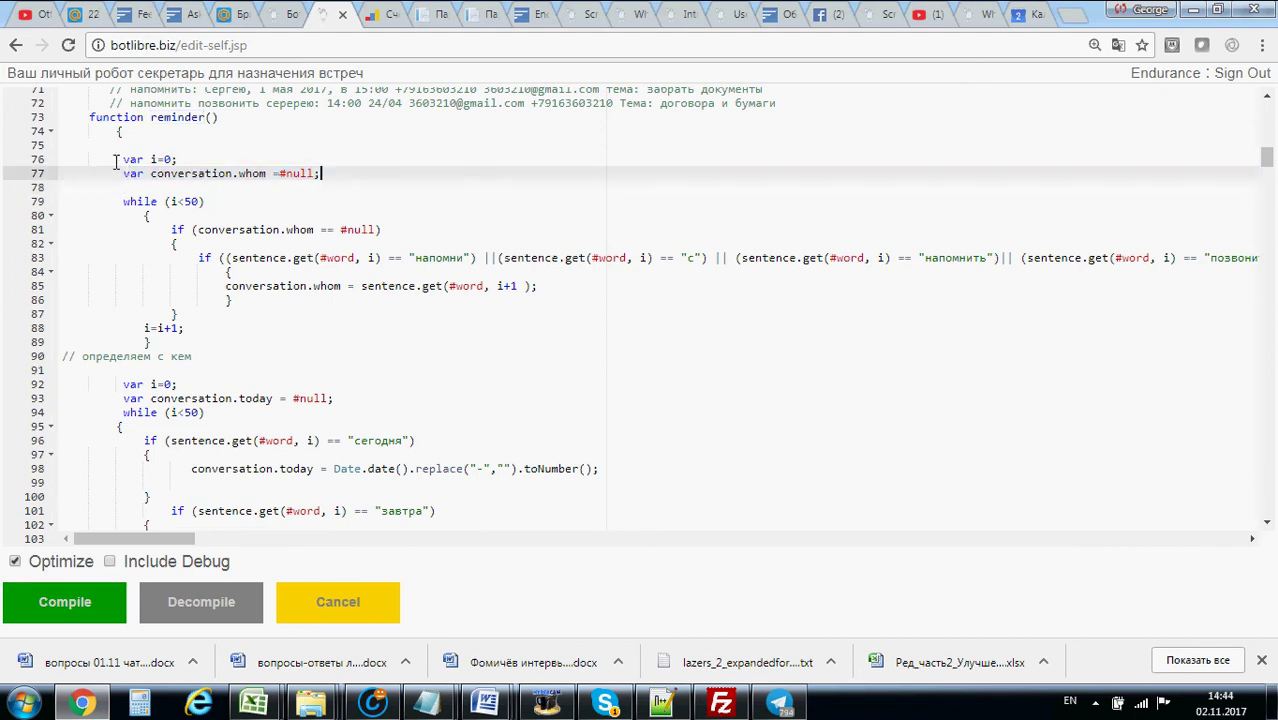
left_click_drag(116, 162, 178, 160)
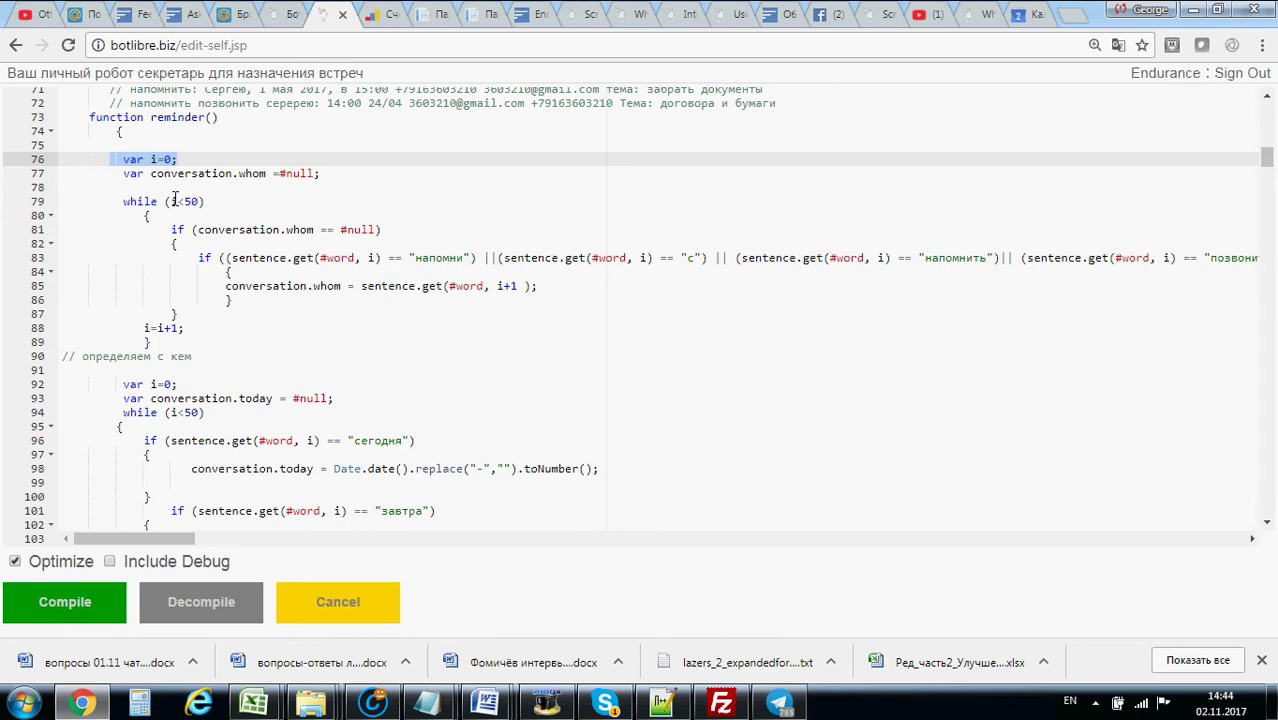
Highlight the i<50 limit of the line 79 while loop and the conversation.whom assignment on line 85
left_click_drag(171, 201, 205, 202)
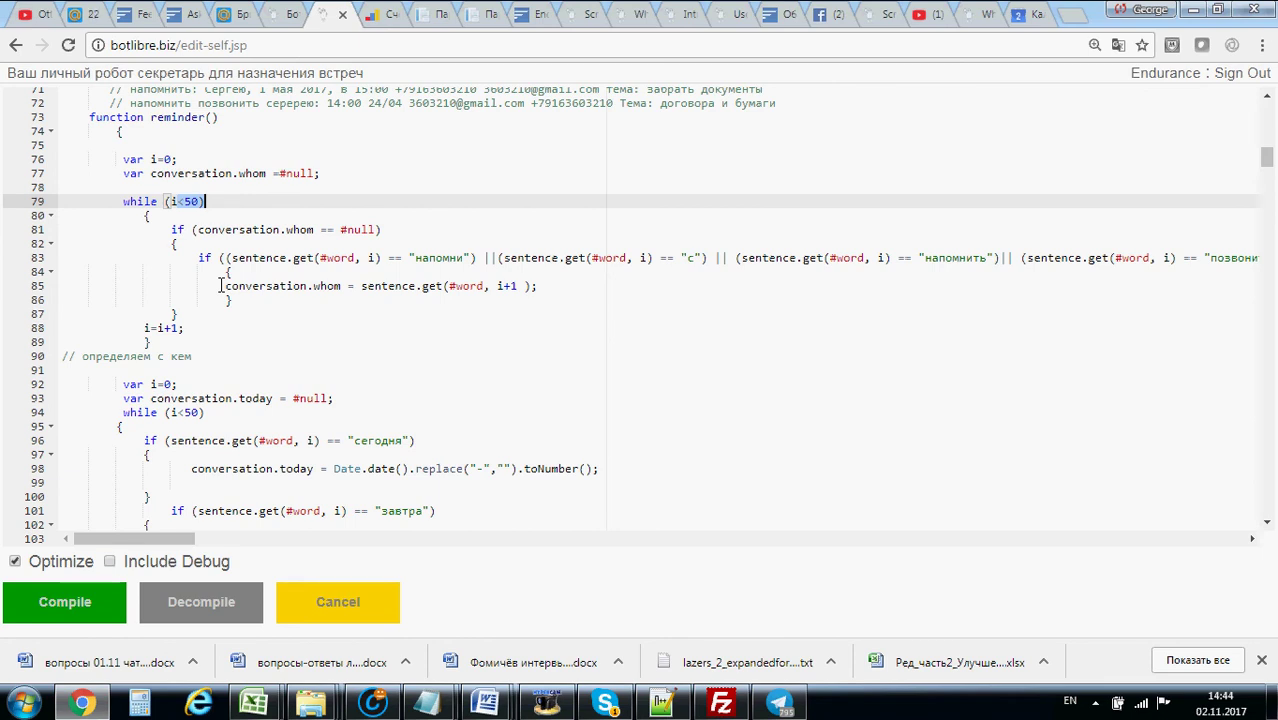
left_click_drag(222, 287, 548, 285)
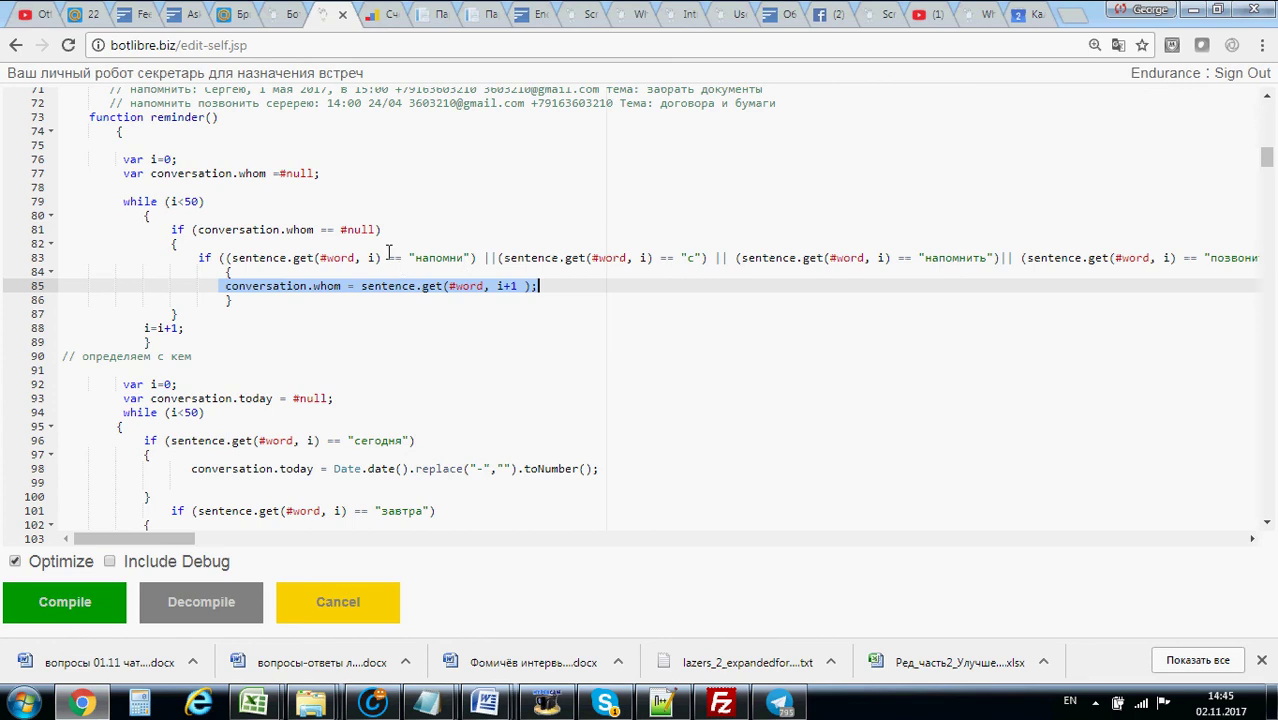
left_click(557, 289)
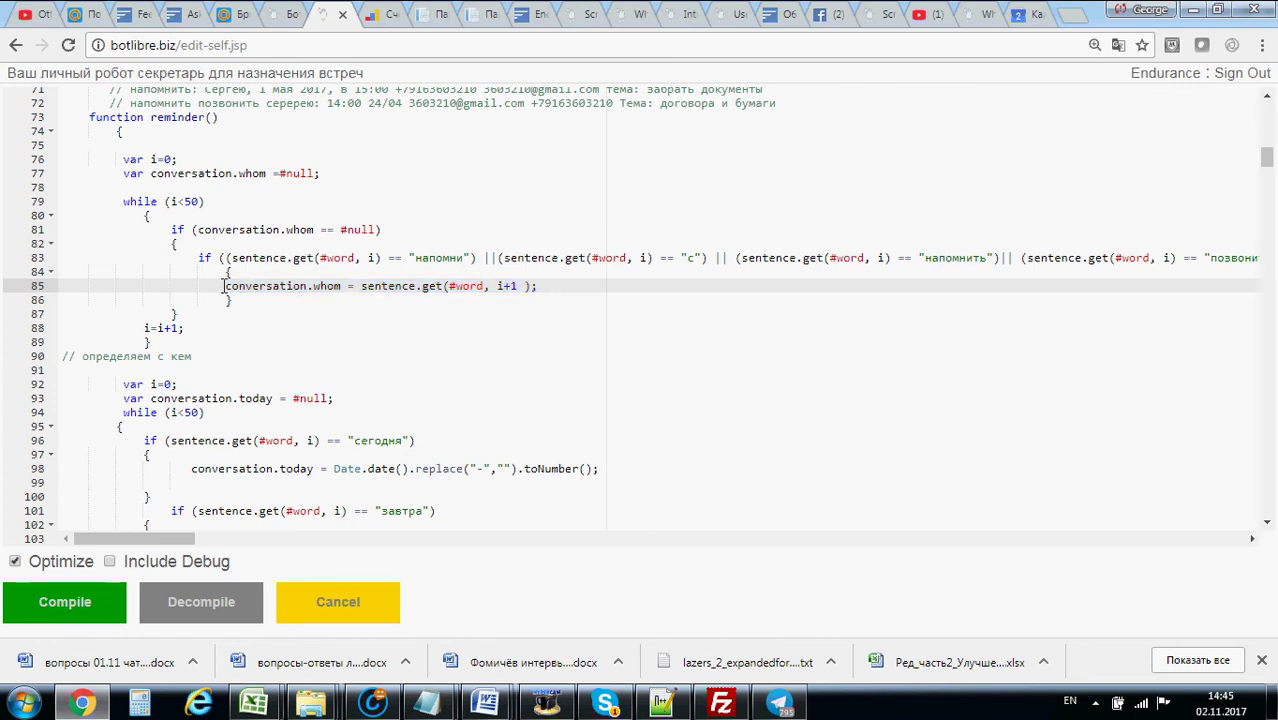
left_click_drag(218, 286, 541, 286)
Highlight "сегодня", "завтра" and "послезавтра" in the conversation.today conditions and read on through the "через" conditions
scroll(530, 289, "down", 1)
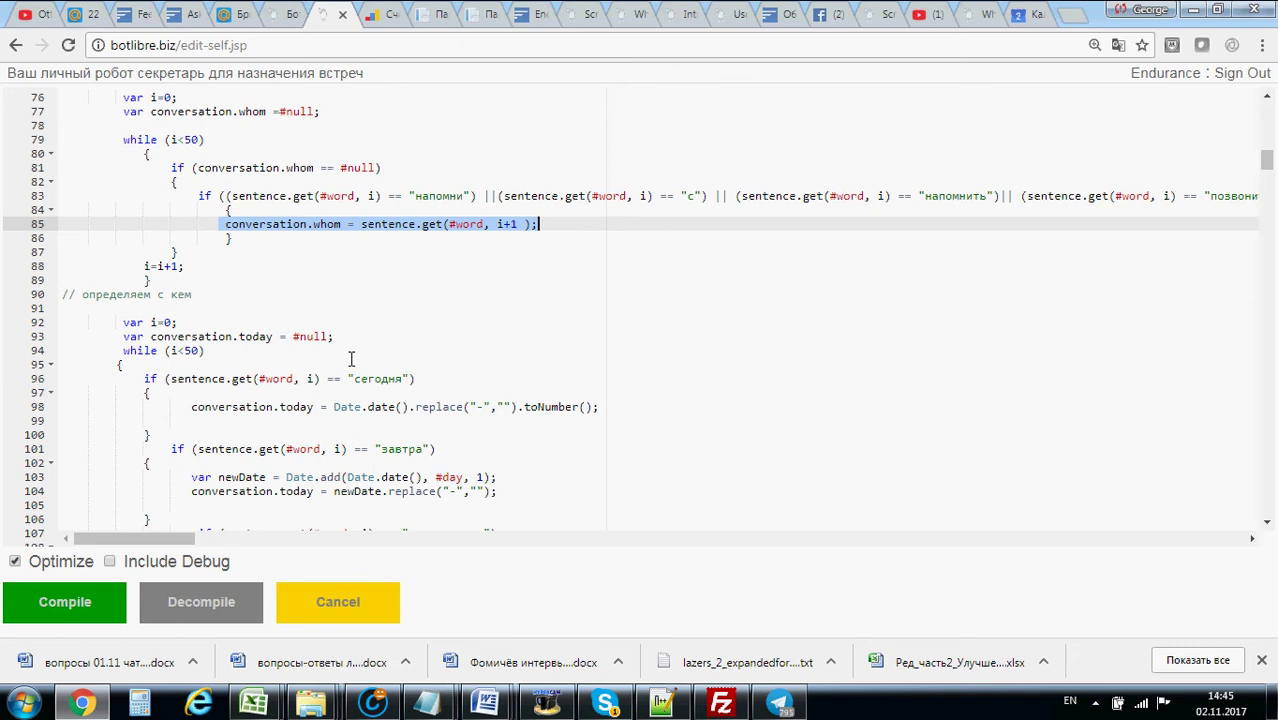
scroll(337, 341, "down", 3)
double_click(381, 255)
double_click(396, 326)
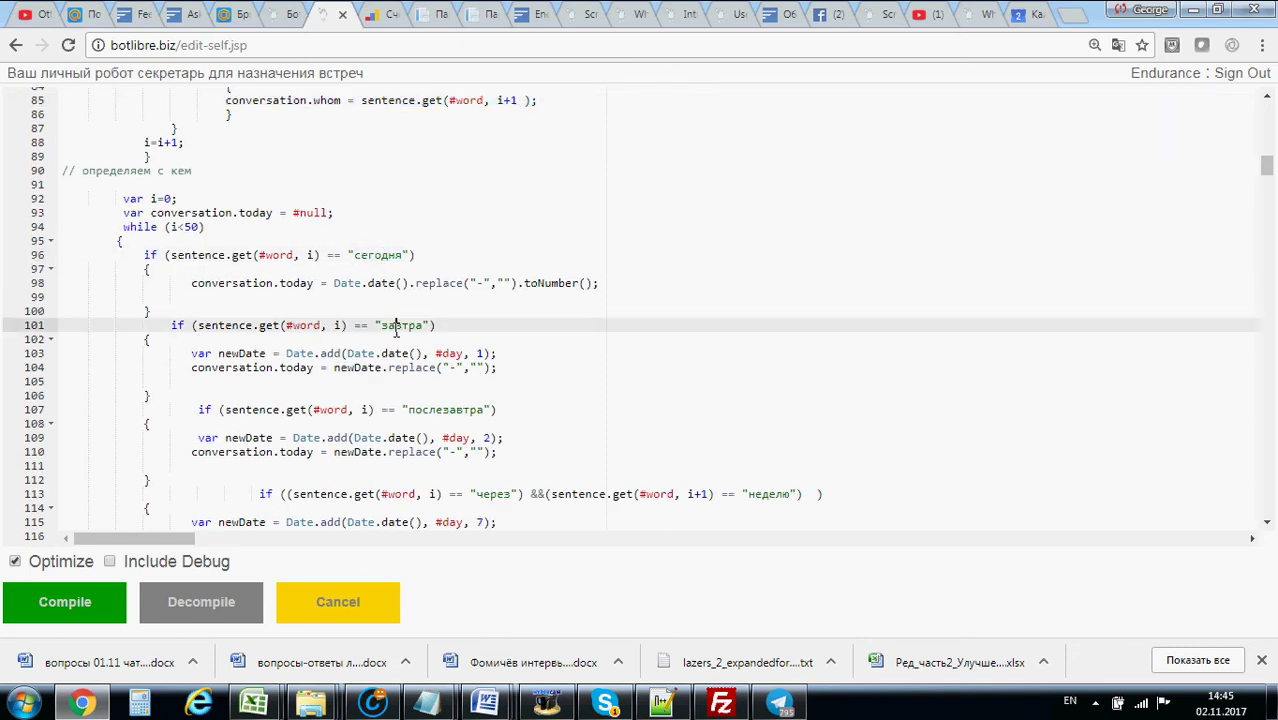
double_click(444, 409)
scroll(440, 412, "down", 3)
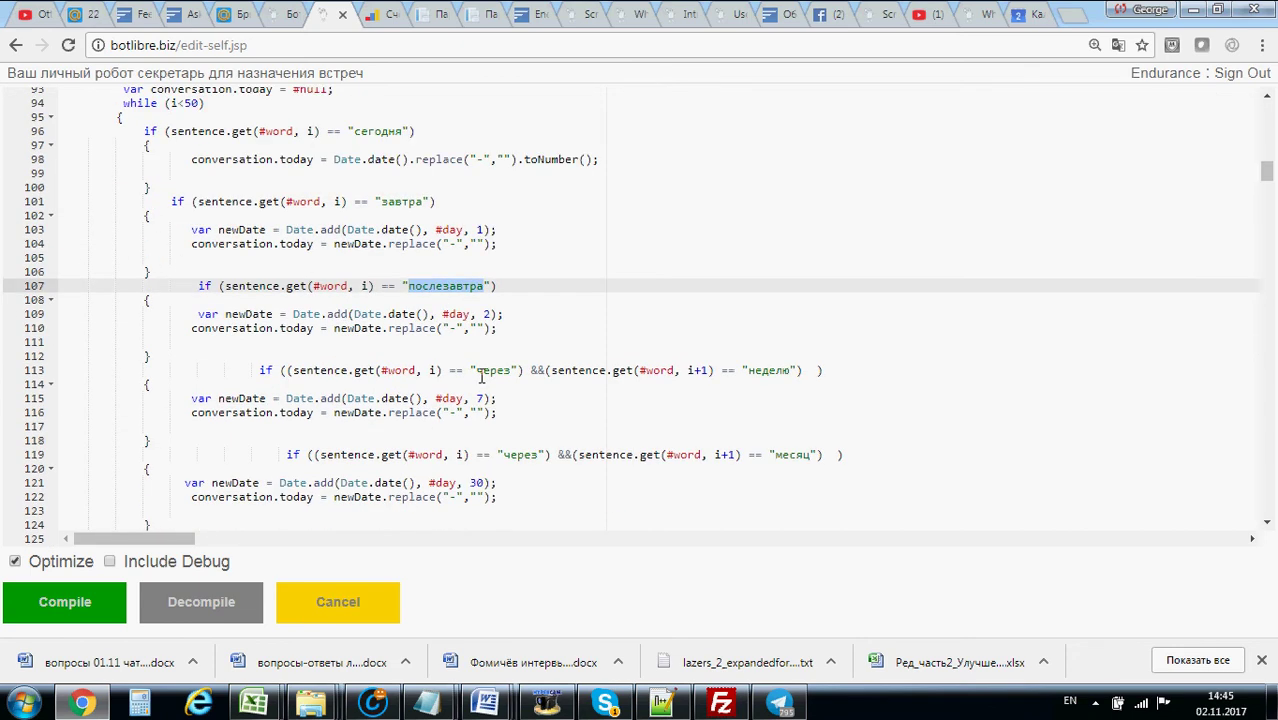
scroll(733, 470, "down", 3)
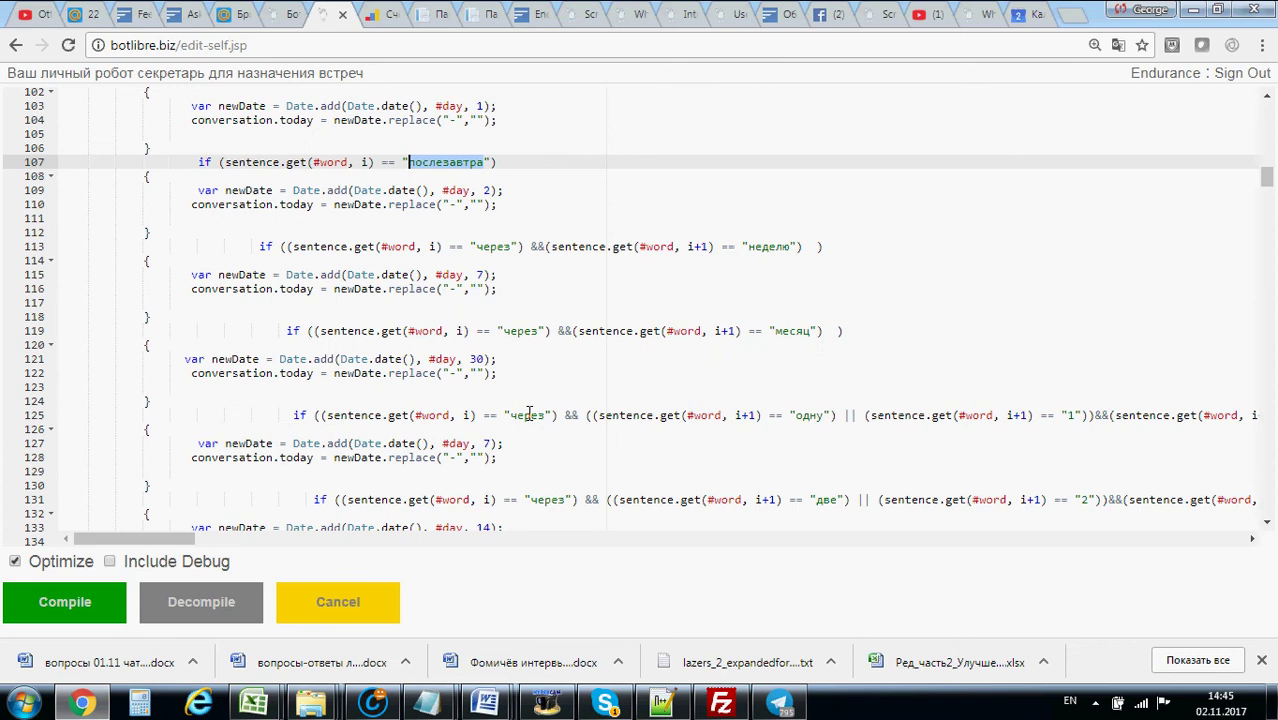
scroll(420, 418, "down", 3)
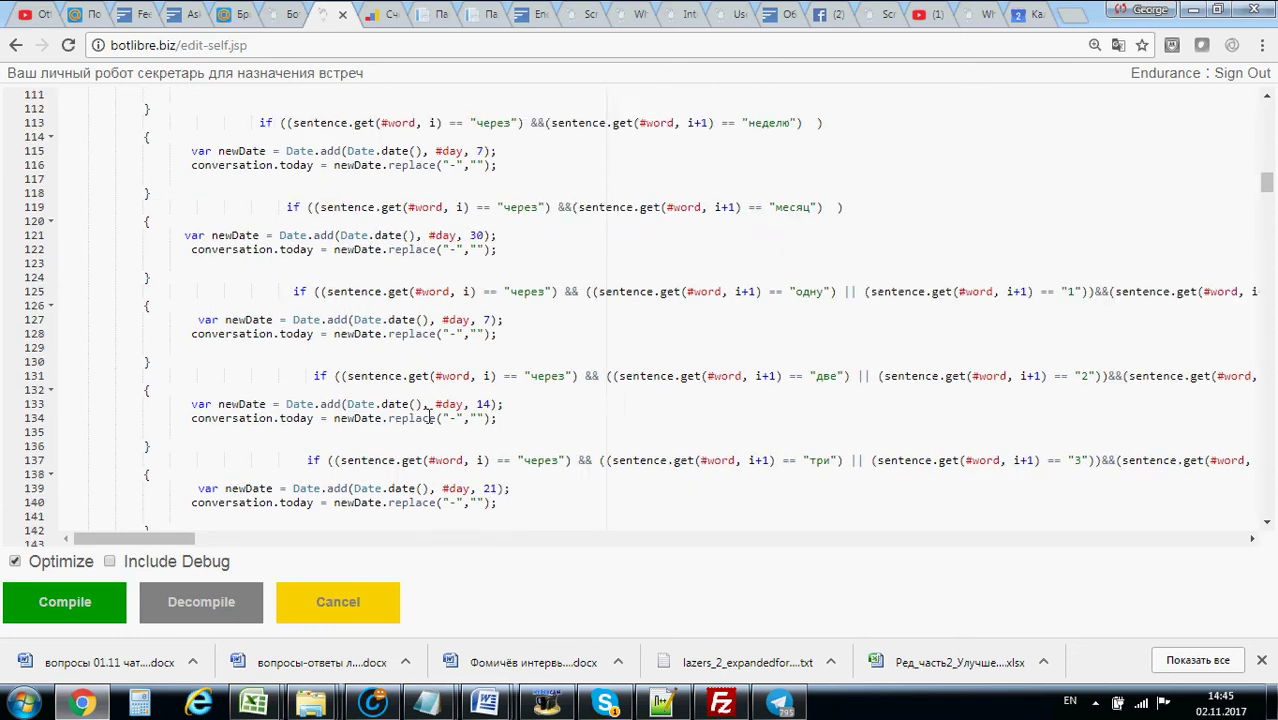
Go back to the "завтра" block and highlight its Date.add expression on line 103 and its if condition on line 101
scroll(425, 366, "up", 4)
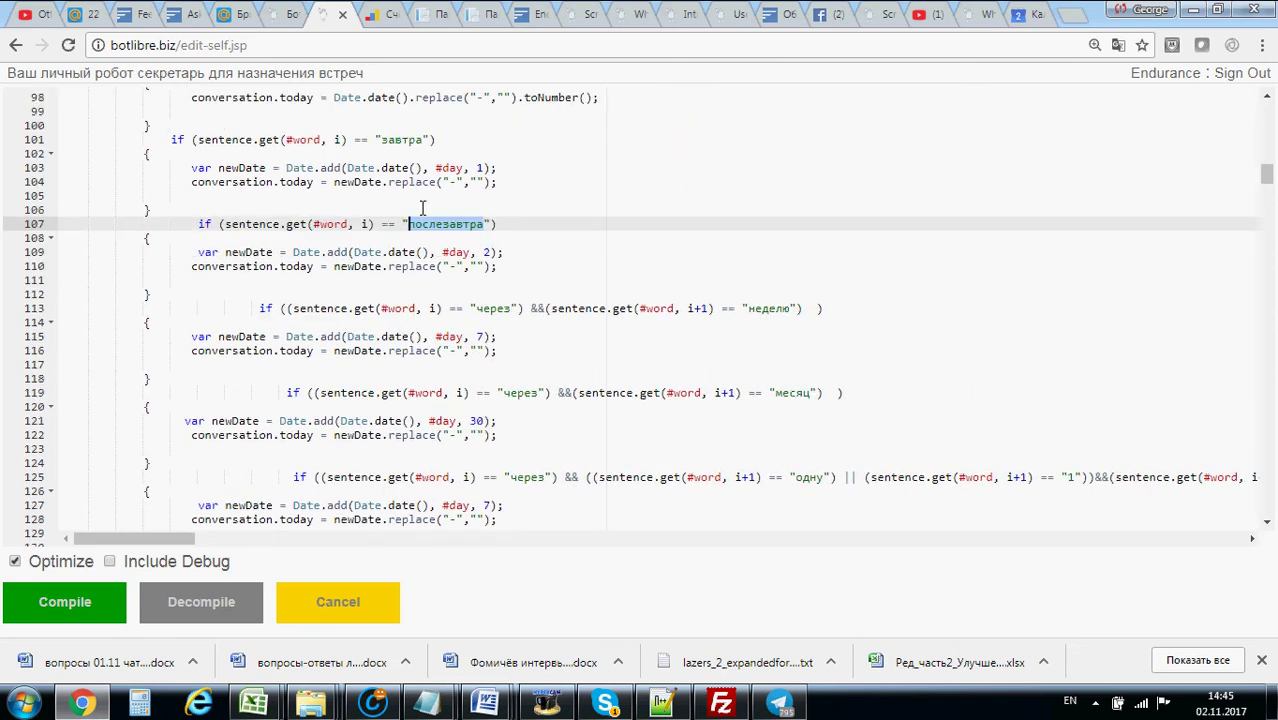
scroll(304, 171, "up", 3)
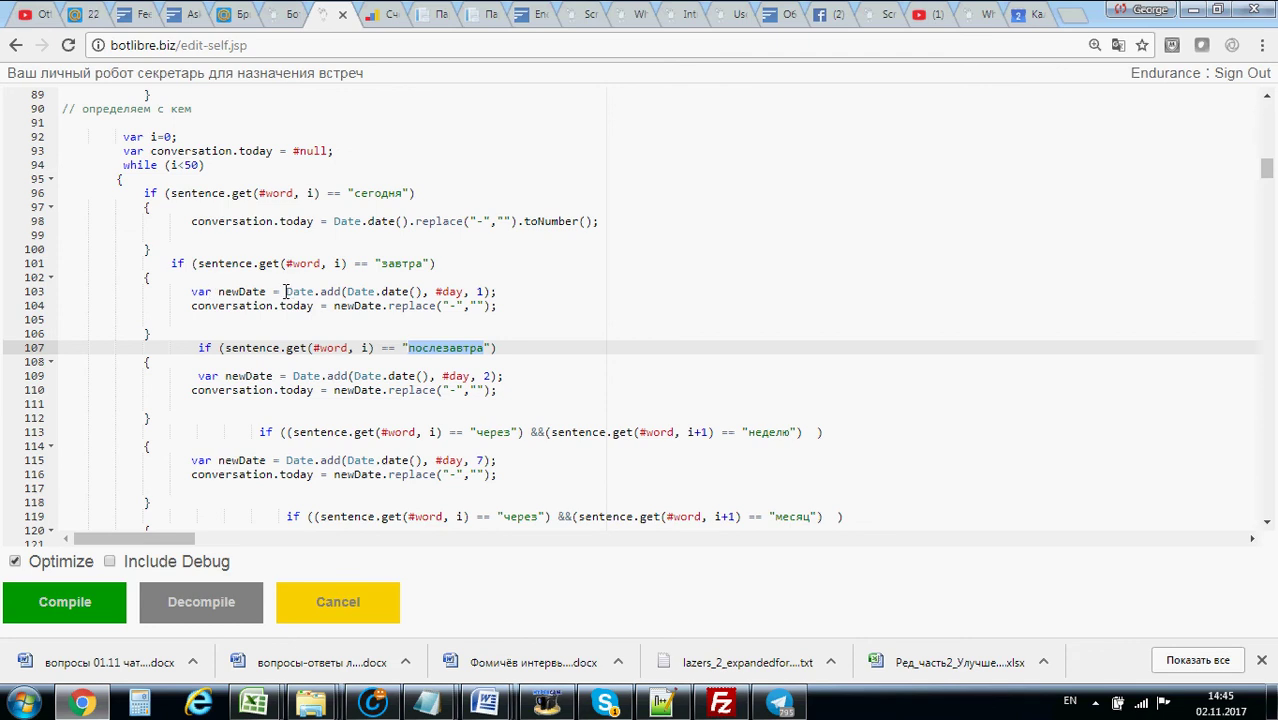
left_click_drag(286, 291, 481, 291)
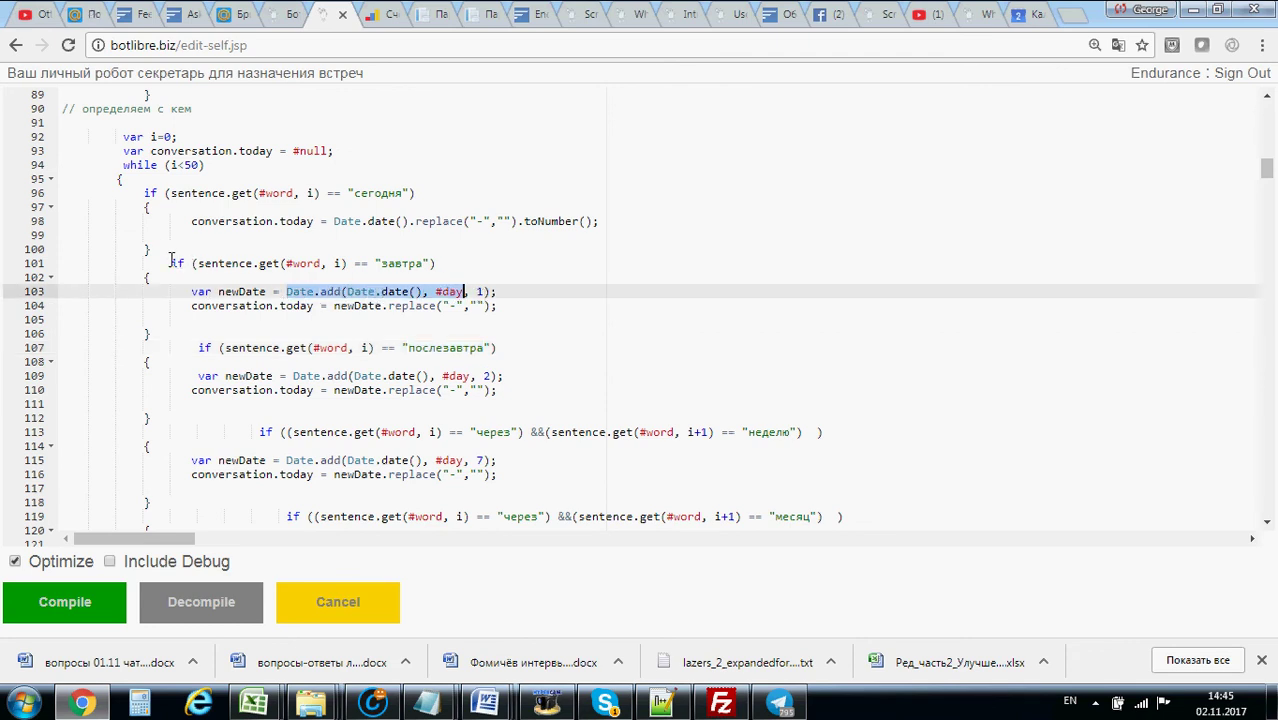
left_click_drag(169, 263, 450, 263)
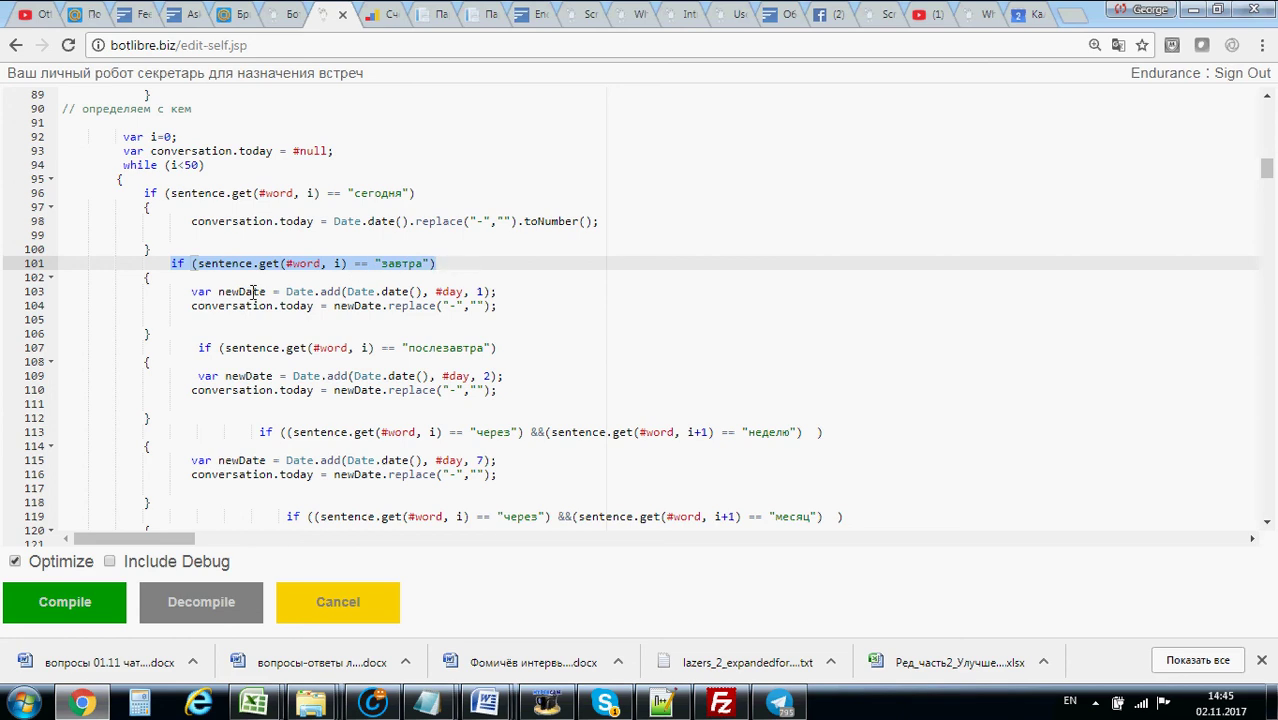
left_click(486, 291)
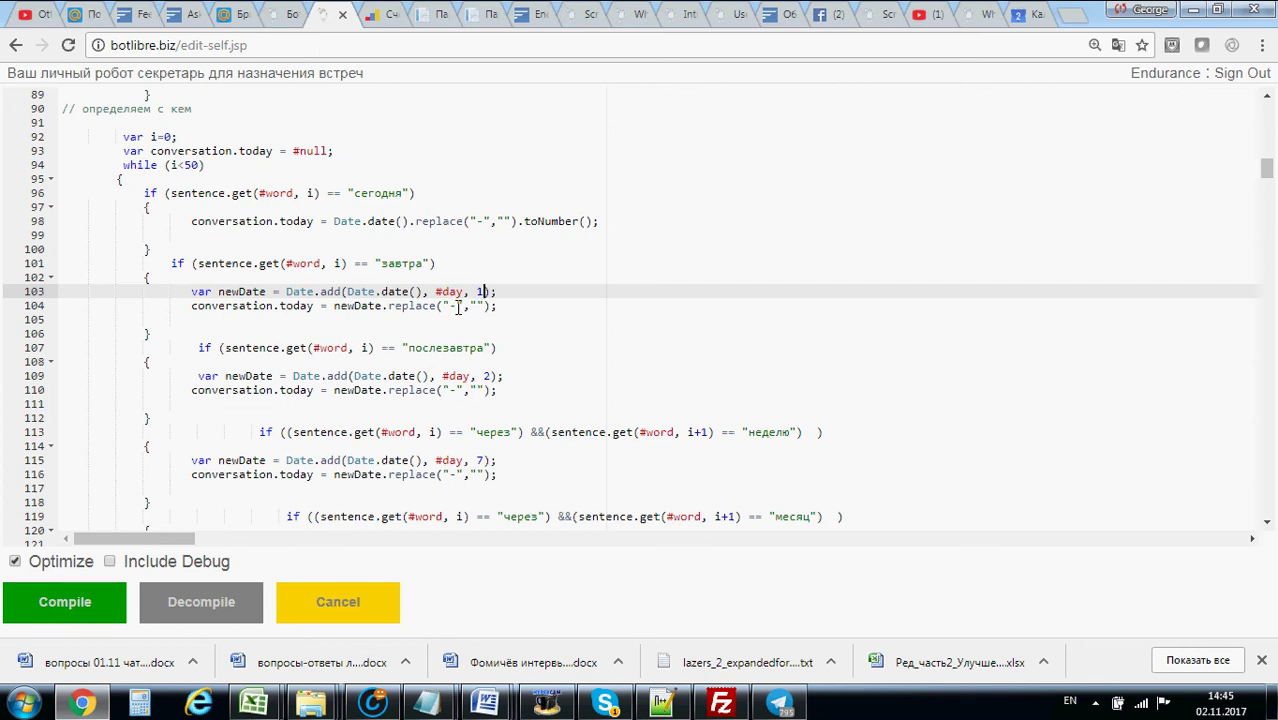
left_click(458, 307)
left_click(505, 307)
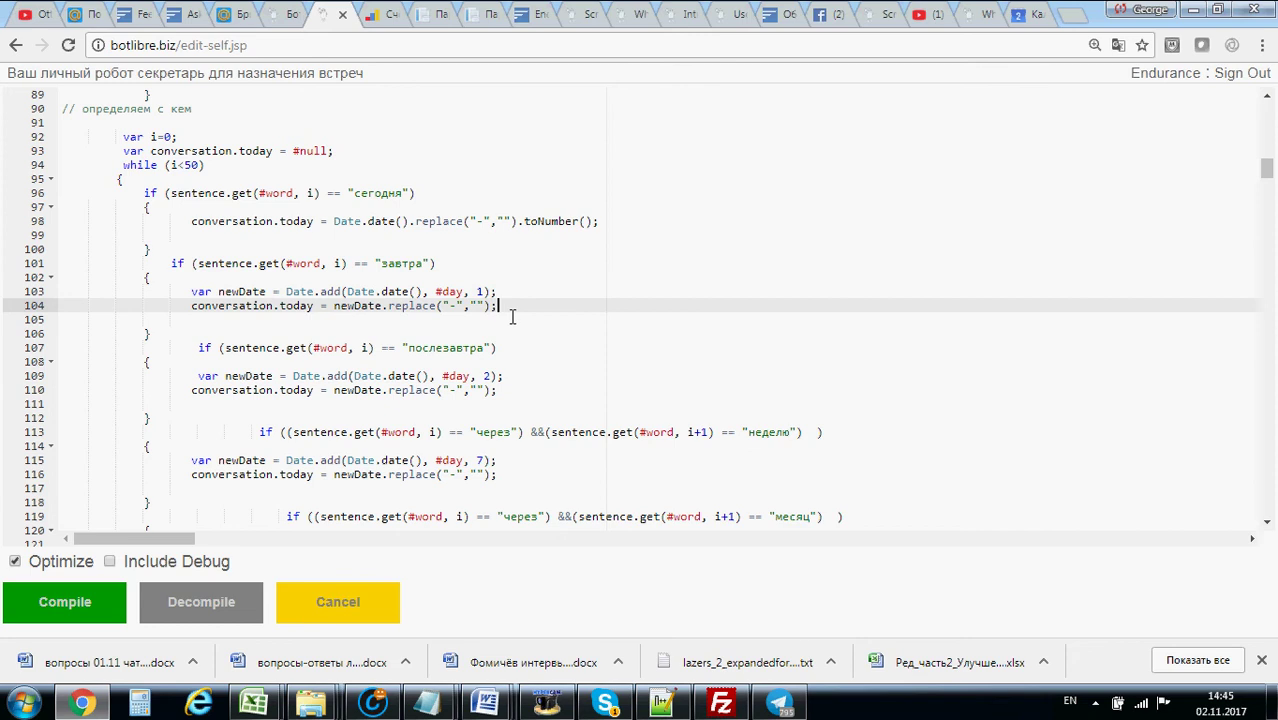
scroll(510, 318, "down", 7)
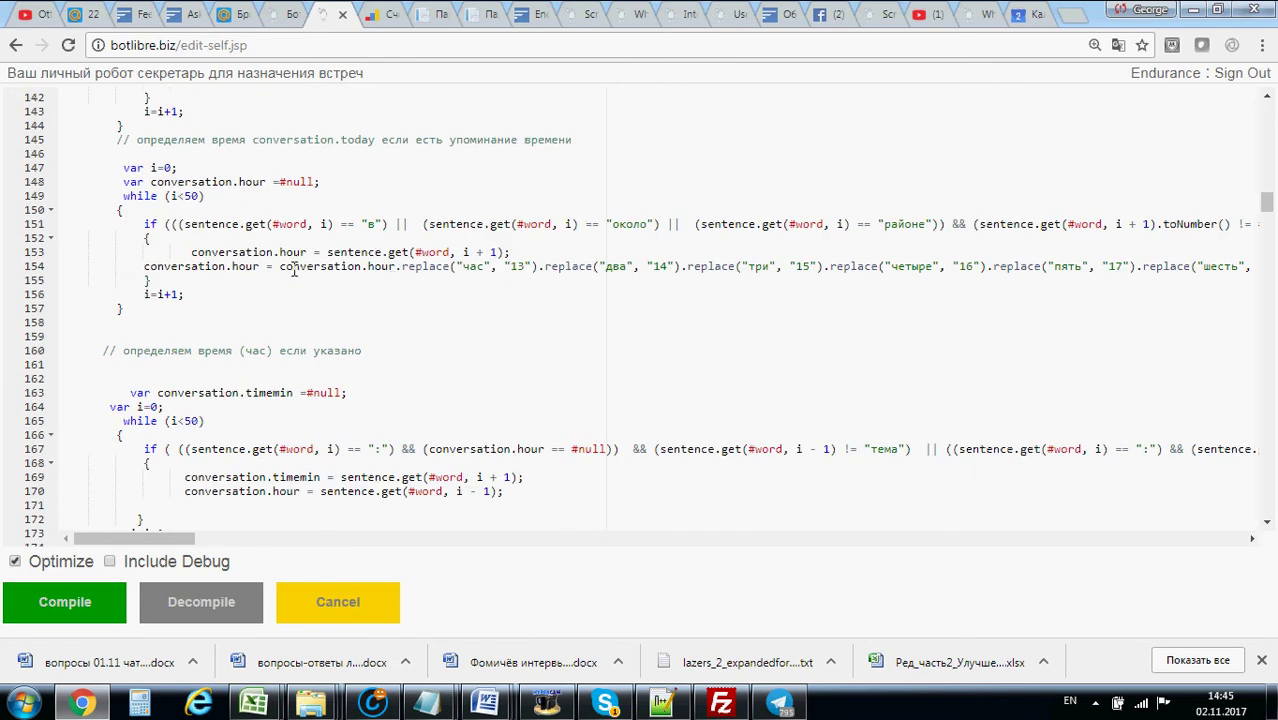
scroll(500, 292, "down", 1)
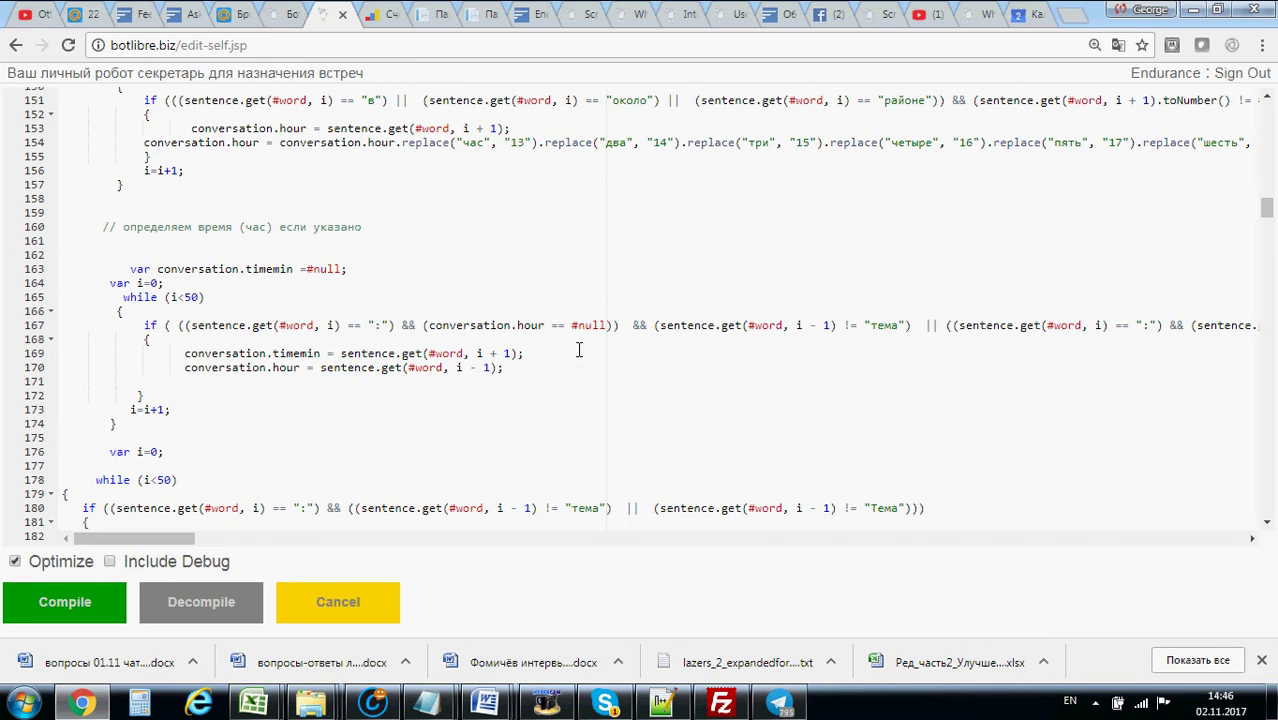
scroll(578, 349, "down", 10)
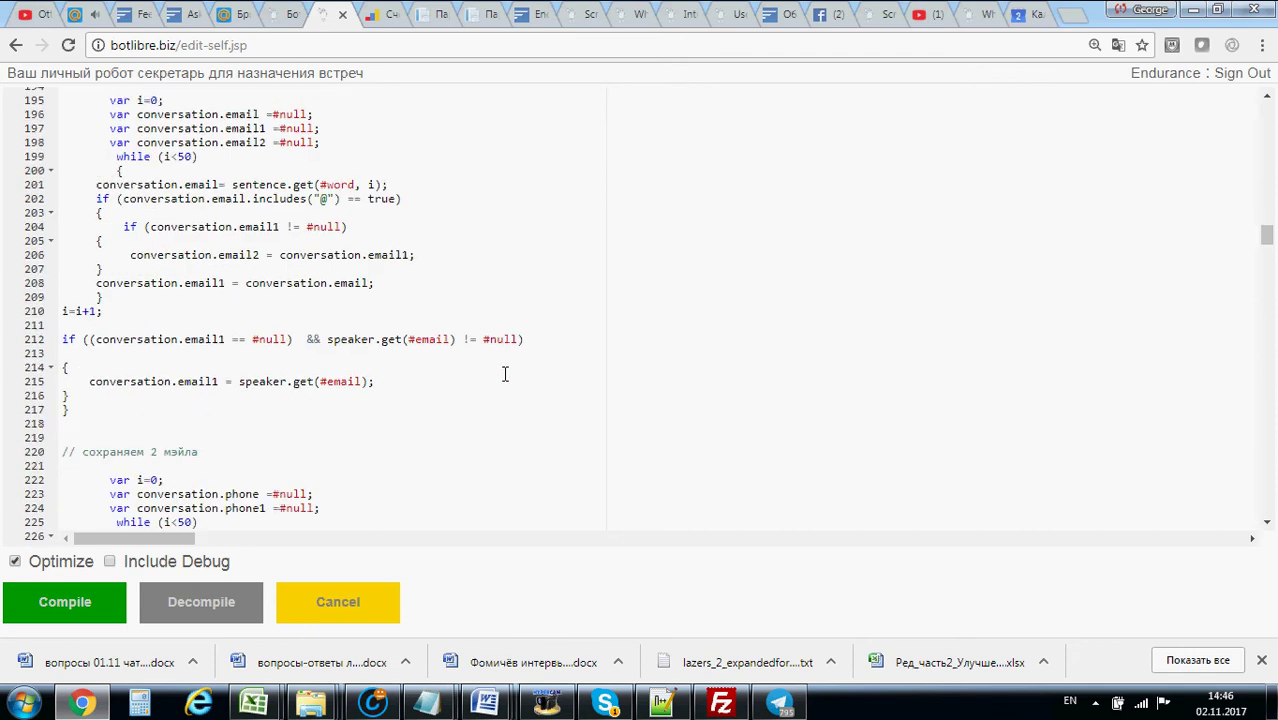
scroll(500, 368, "down", 6)
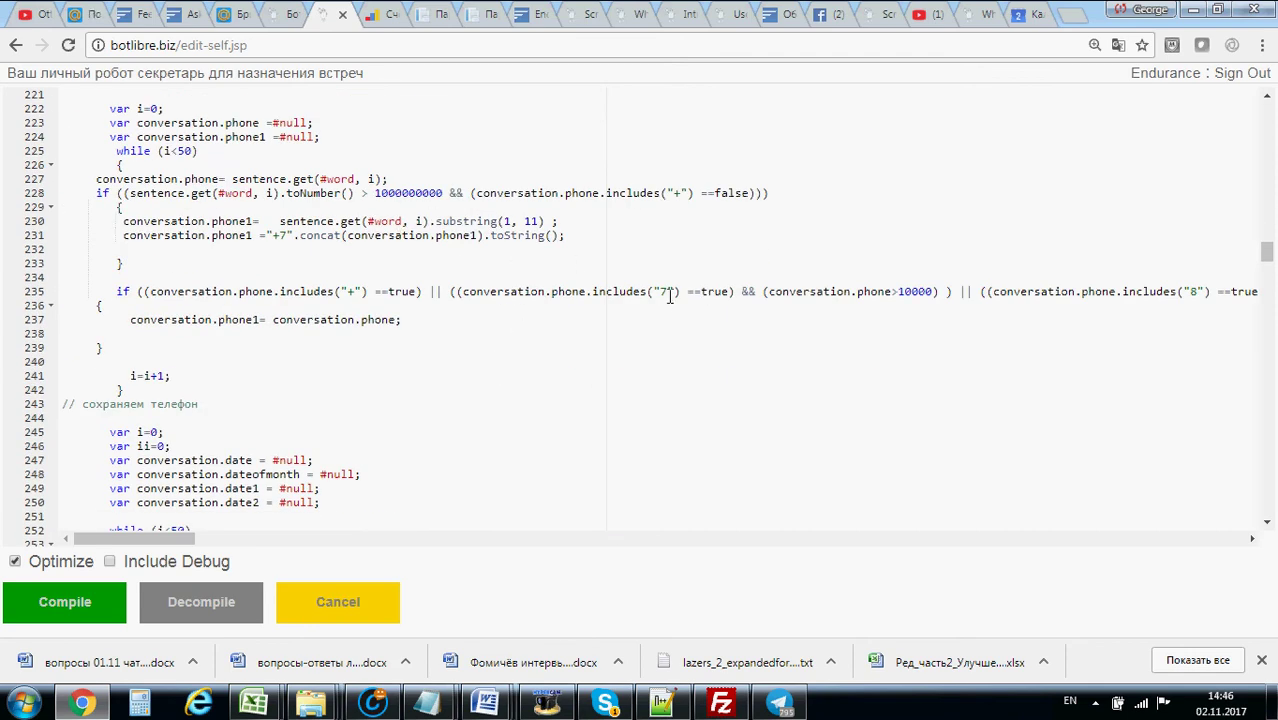
left_click(455, 207)
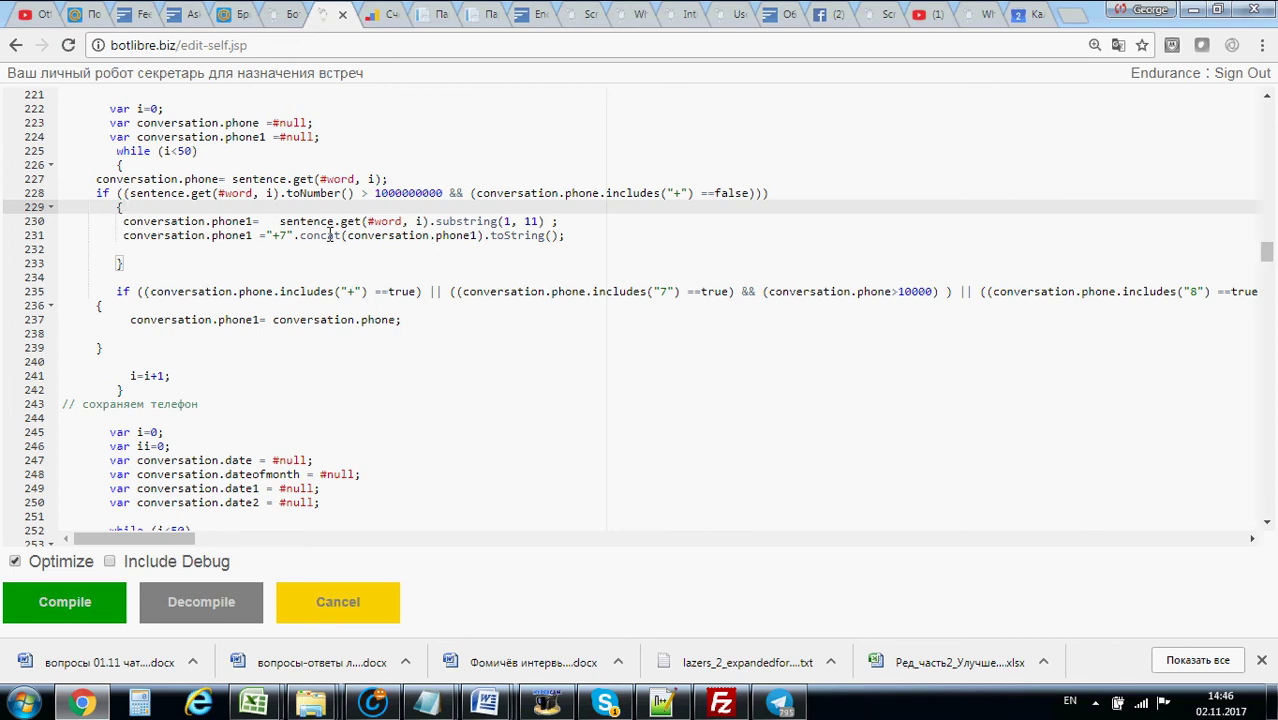
left_click_drag(375, 193, 445, 193)
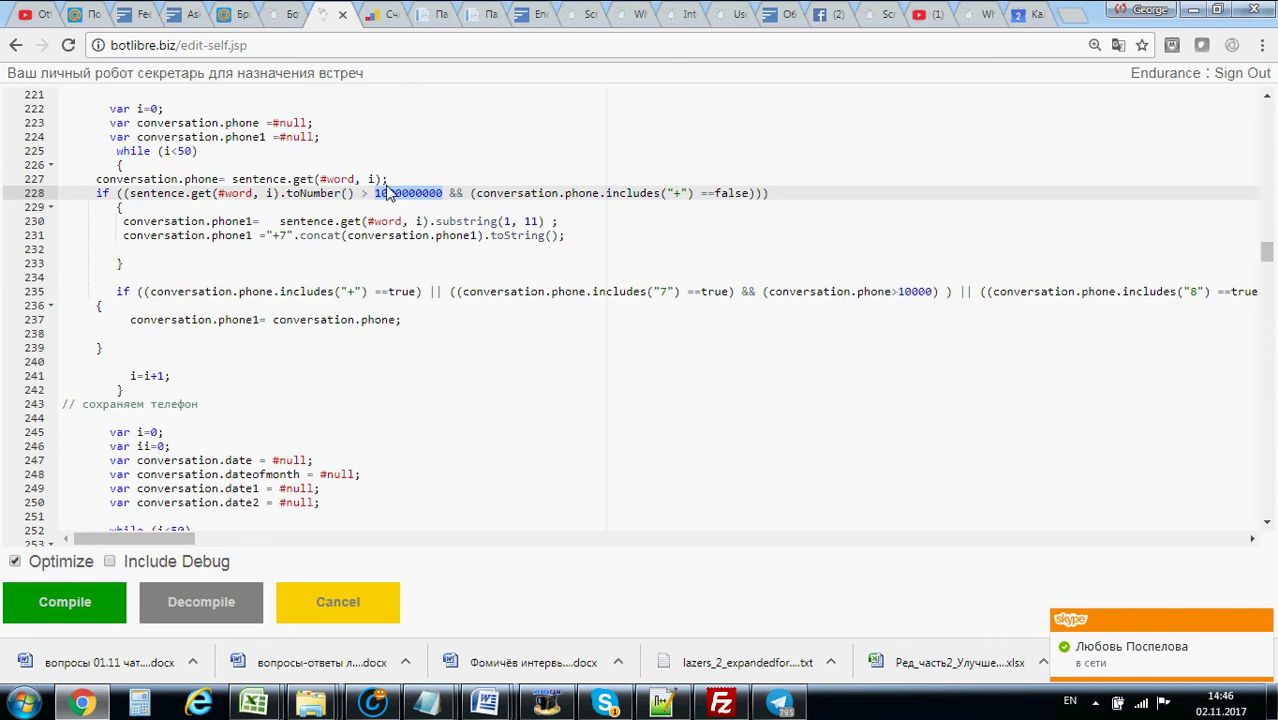
left_click(383, 179)
type(";")
left_click(380, 193)
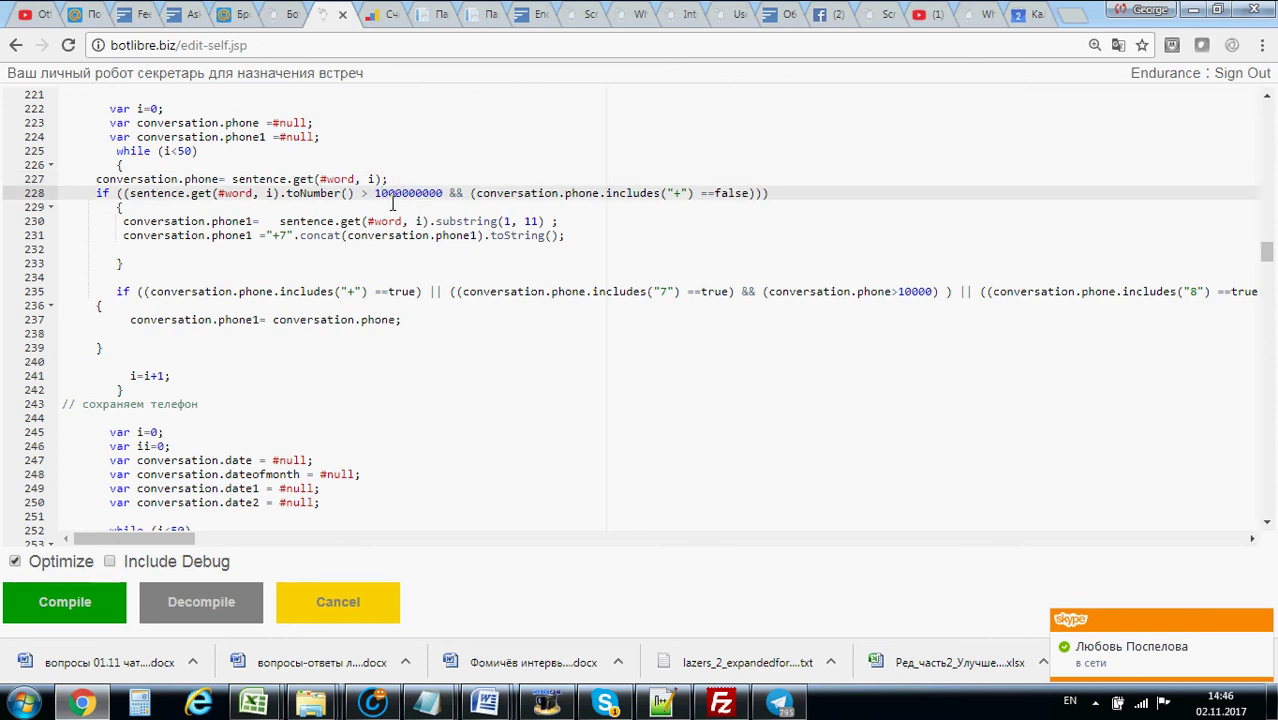
left_click(392, 205)
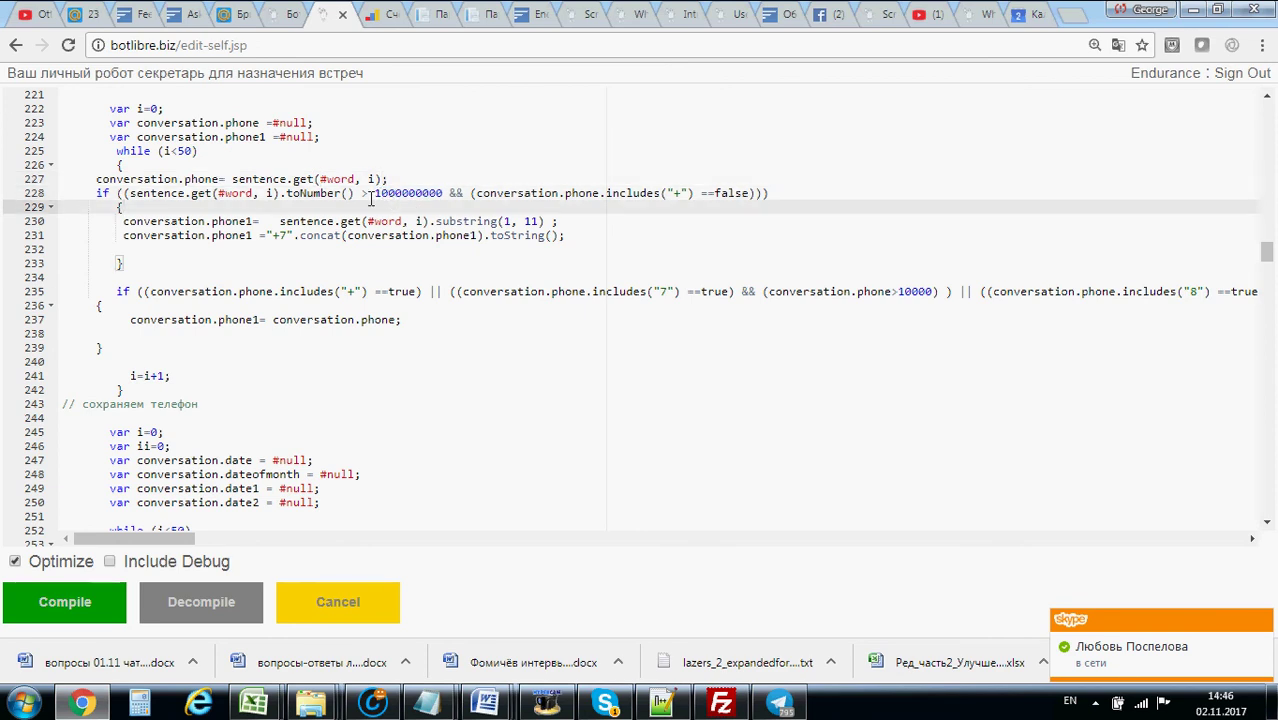
left_click(669, 193)
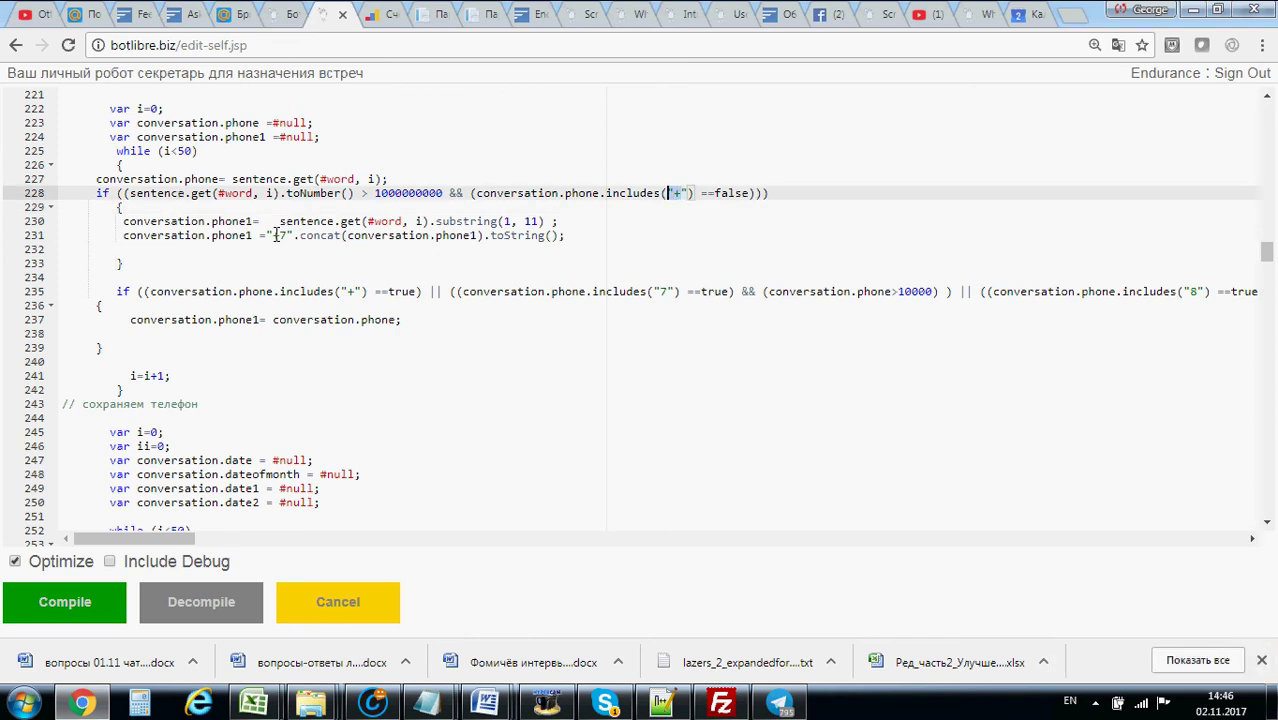
Read through the date and month parsing and the "тема" block that fills conversation.address1 to conversation.address10
scroll(277, 236, "down", 3)
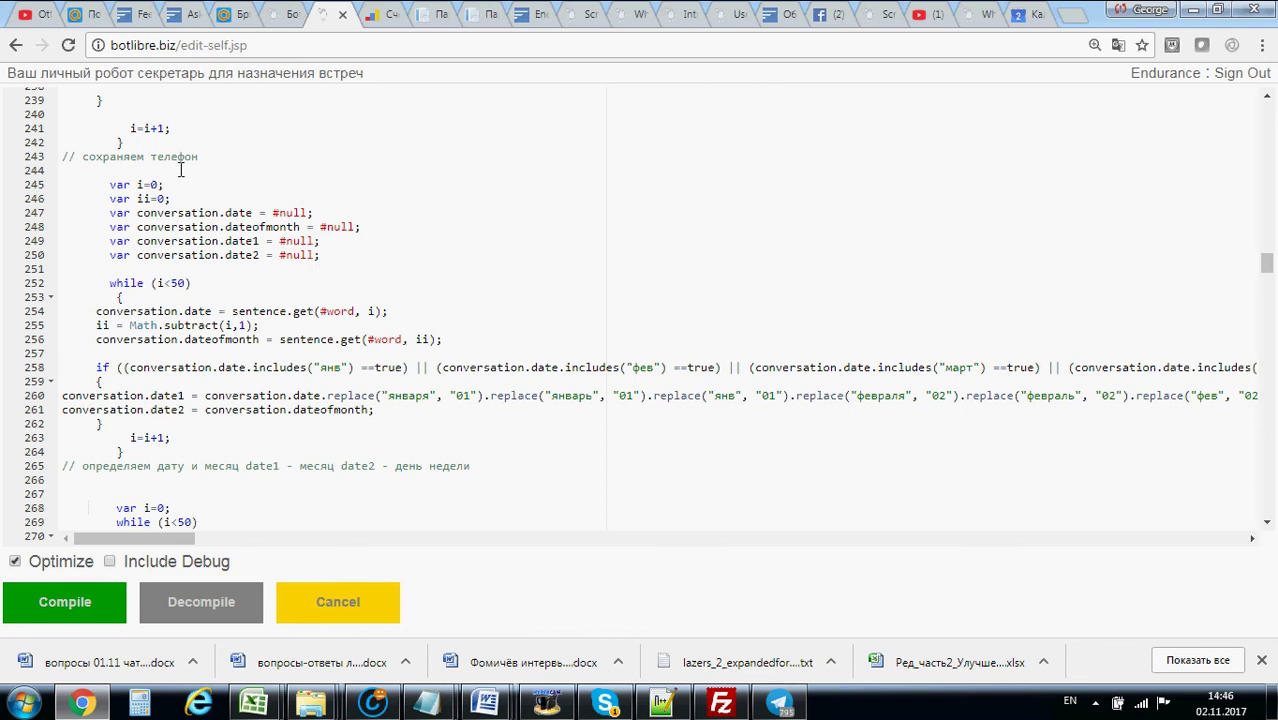
scroll(188, 172, "down", 3)
scroll(188, 172, "down", 3)
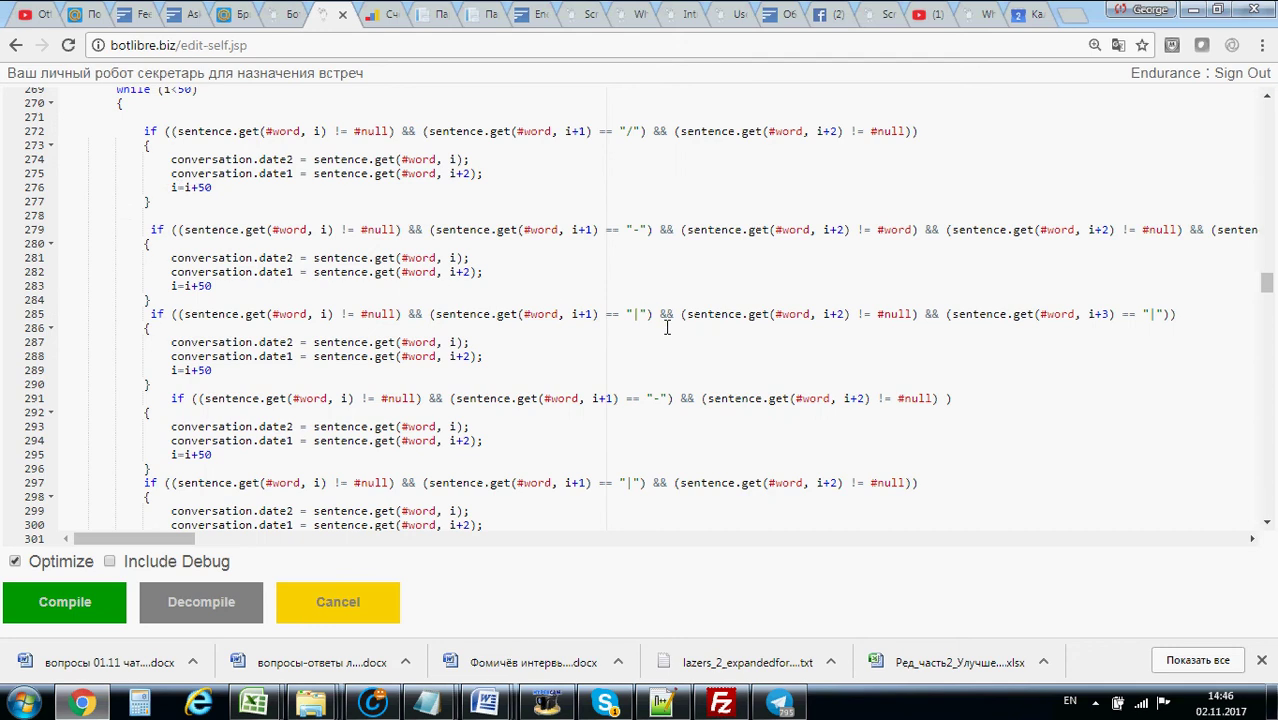
scroll(648, 358, "down", 10)
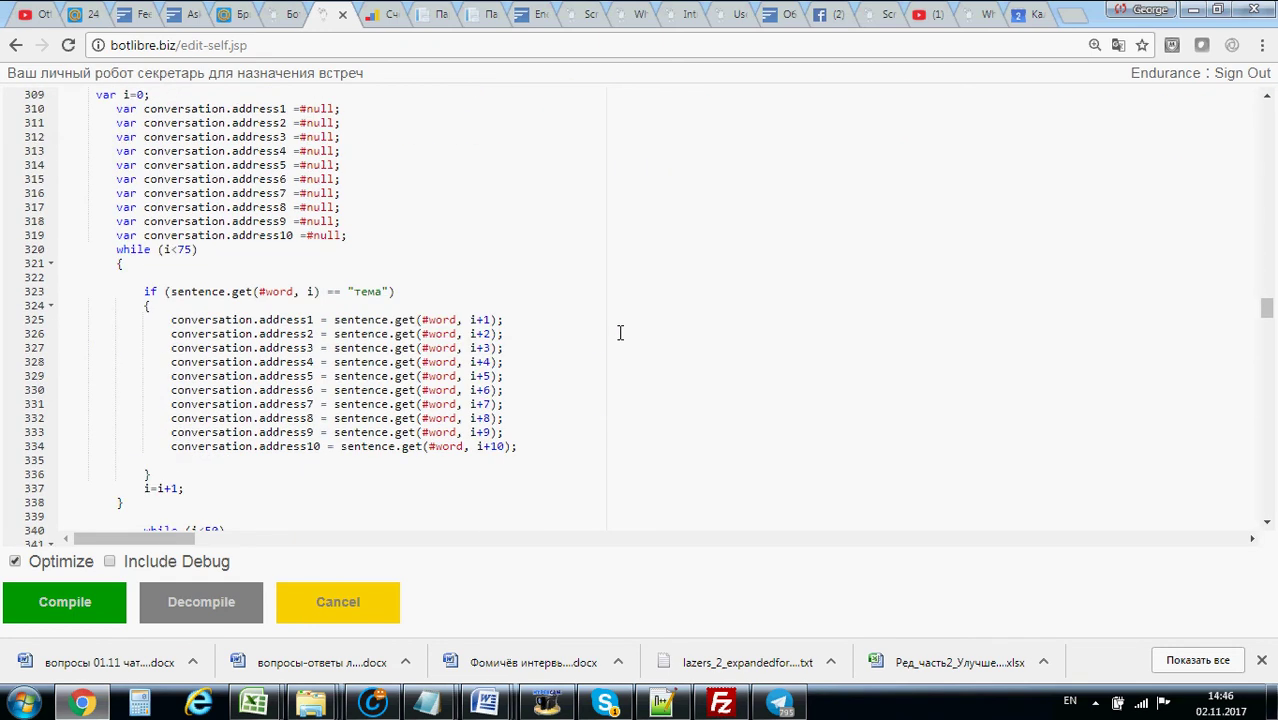
scroll(600, 328, "up", 1)
scroll(556, 317, "up", 4)
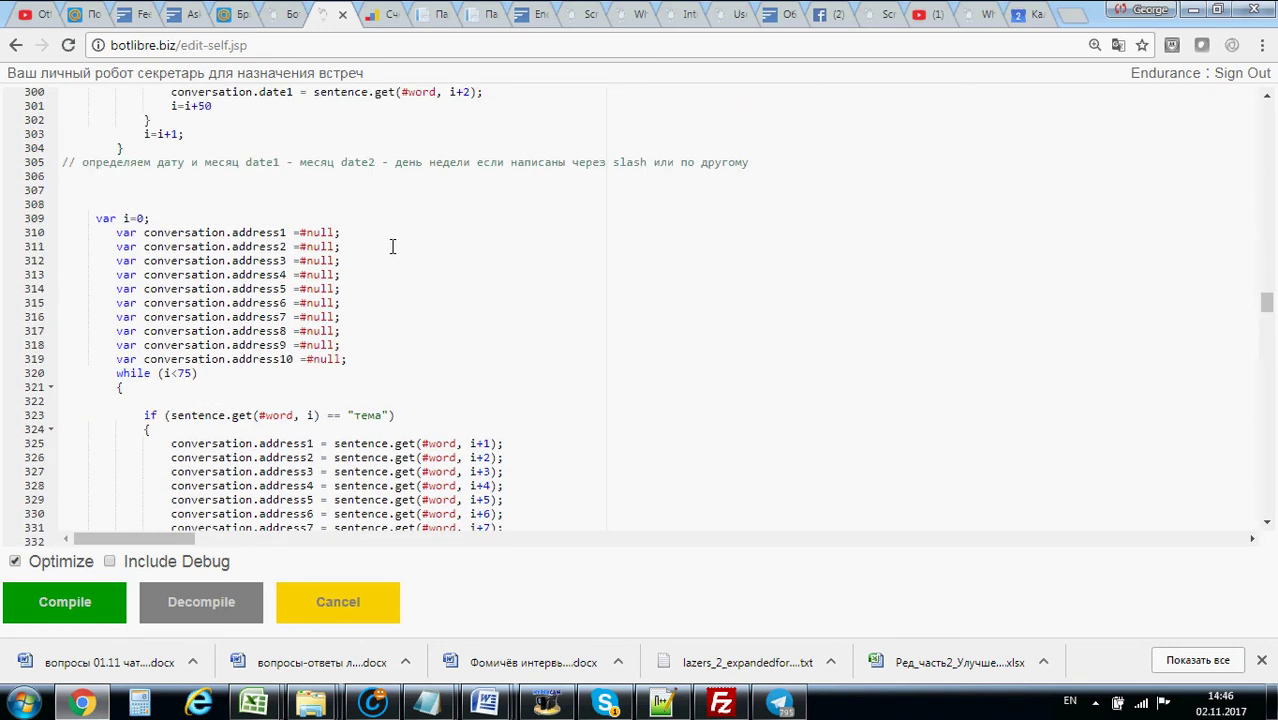
scroll(338, 234, "down", 2)
scroll(338, 234, "down", 1)
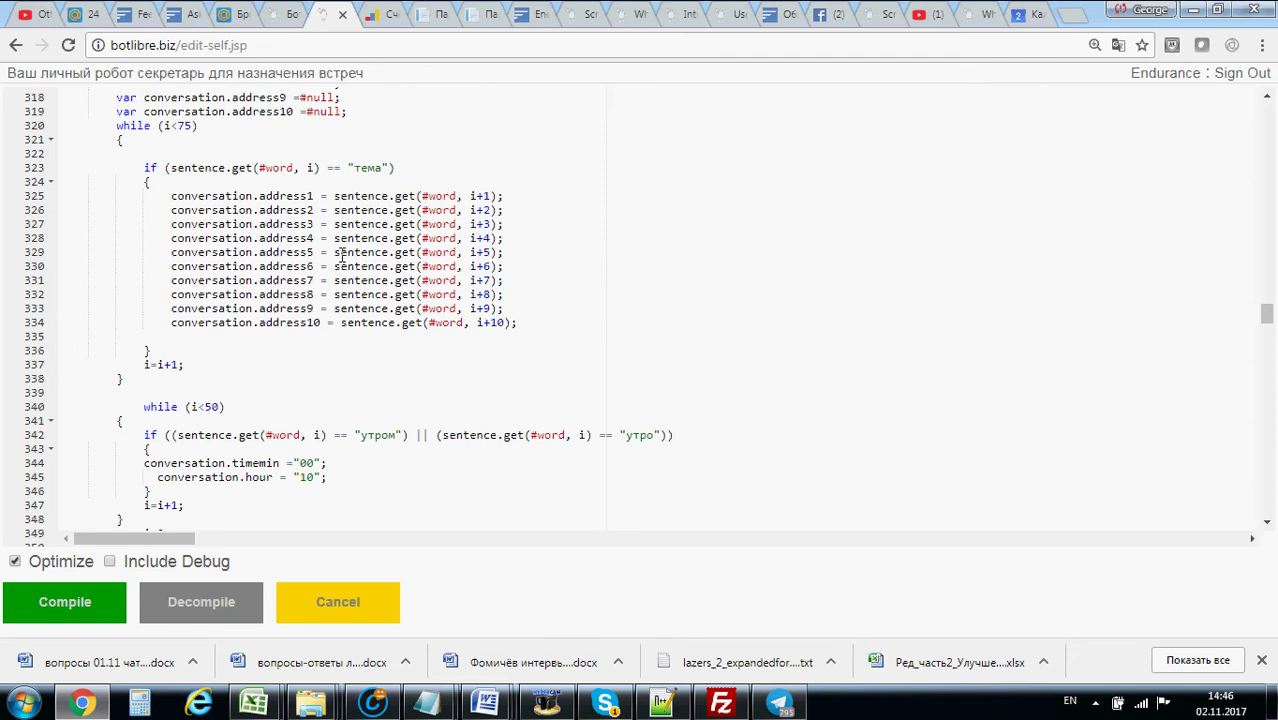
scroll(341, 257, "down", 3)
scroll(344, 256, "up", 2)
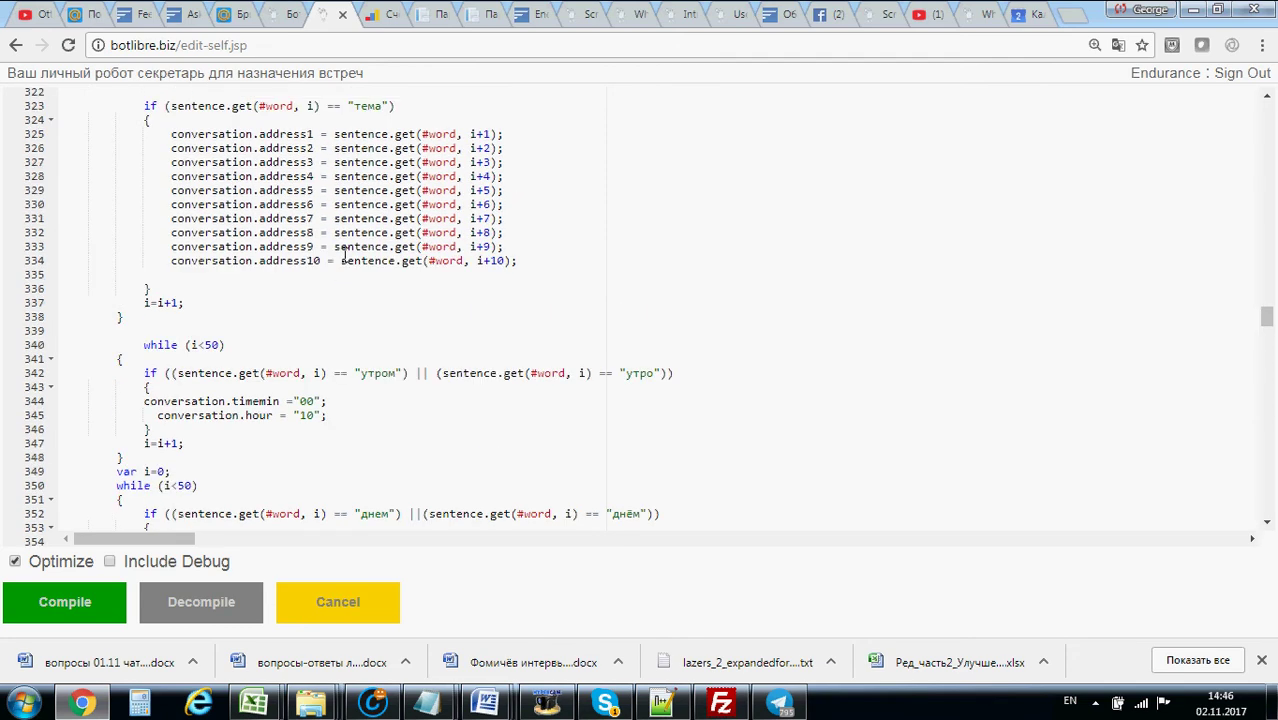
Examine the time-of-day conditions, the empty-value and date format checks, finalstring, and the start of the responses1 object
scroll(375, 262, "down", 13)
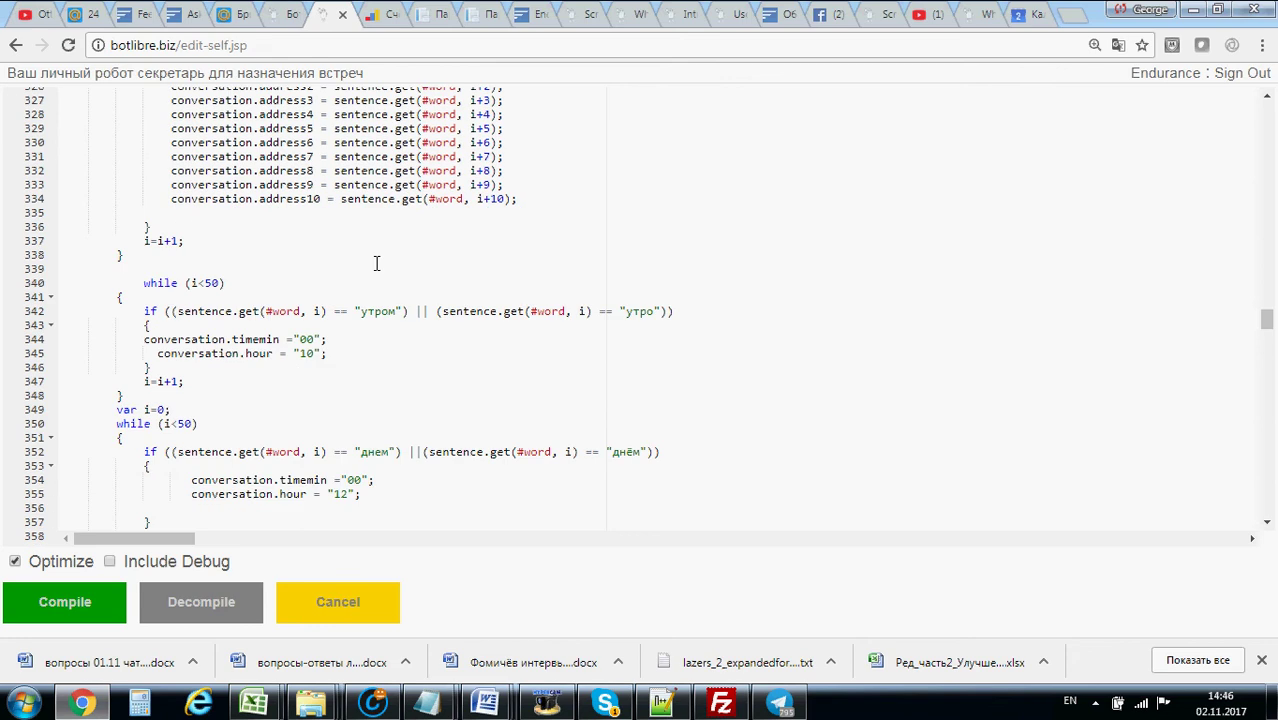
scroll(378, 254, "down", 20)
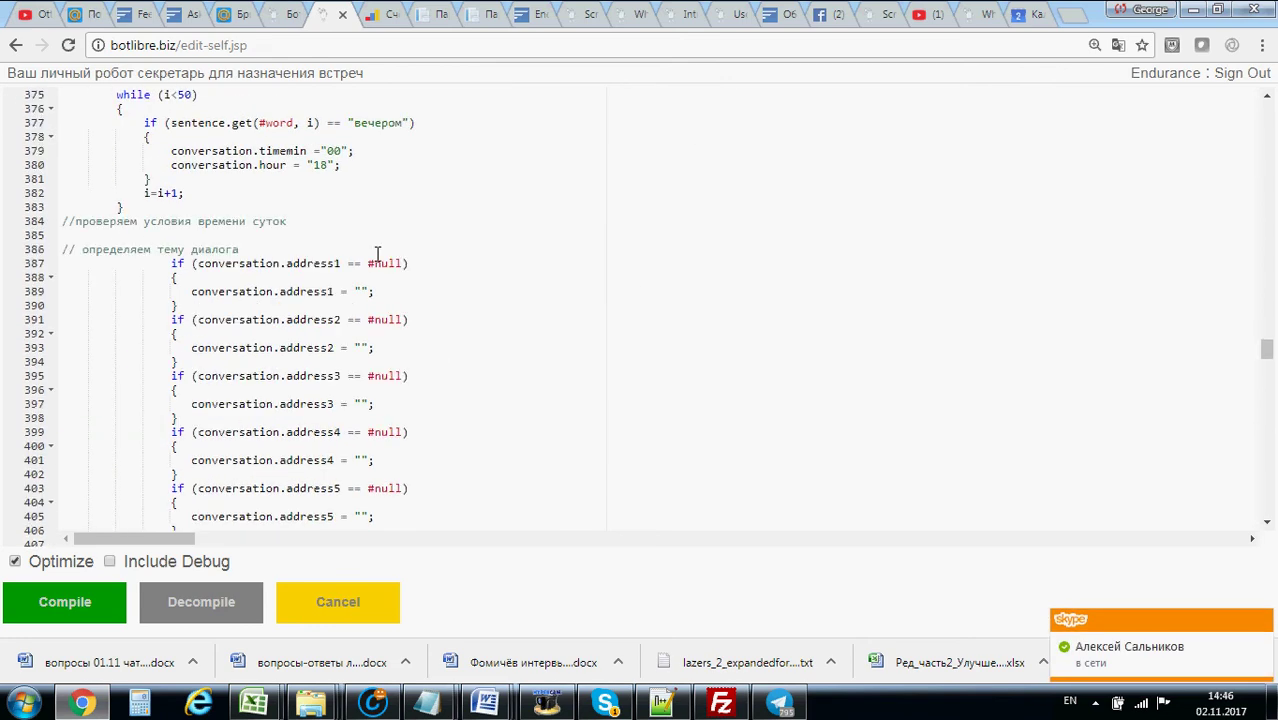
scroll(375, 256, "down", 10)
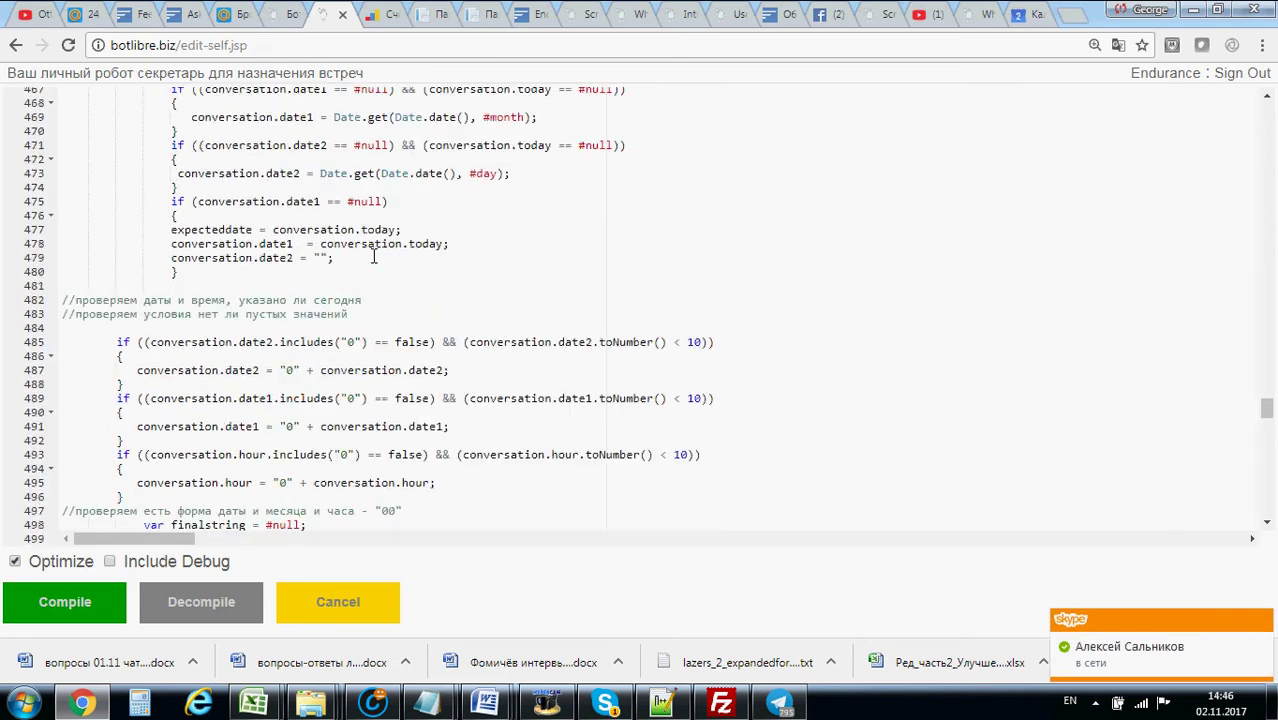
scroll(374, 257, "down", 6)
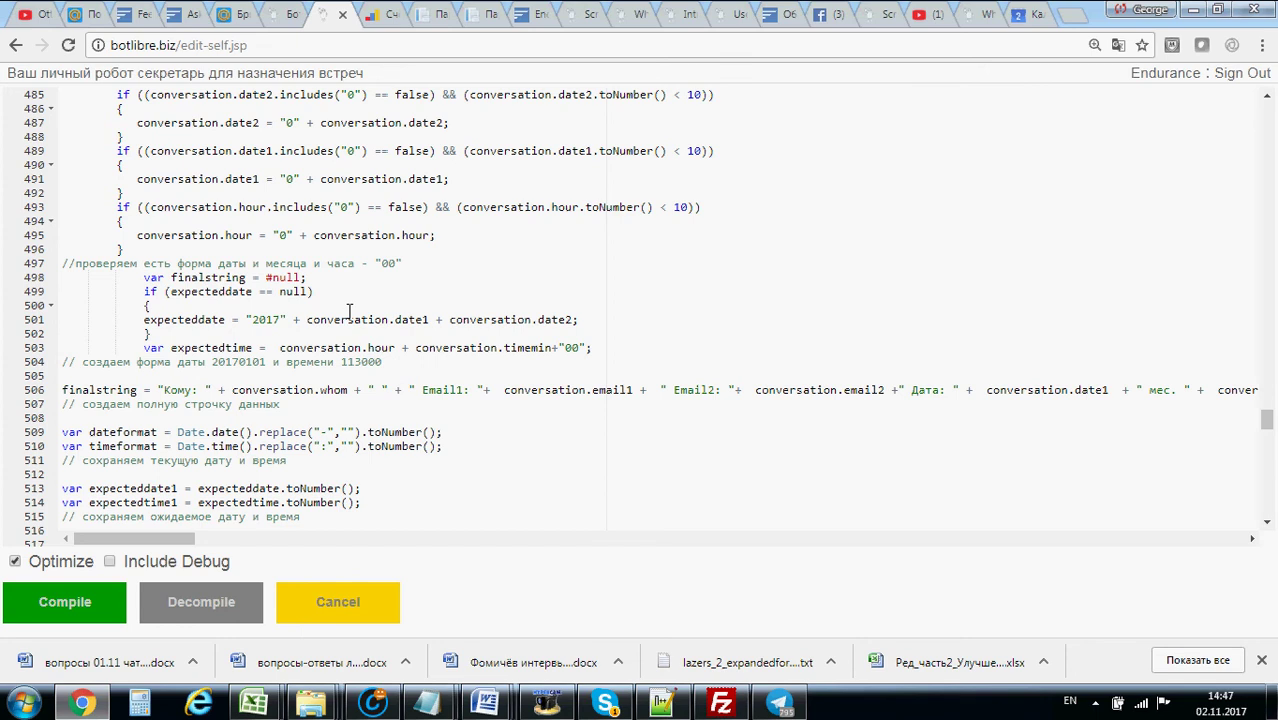
scroll(170, 390, "down", 1)
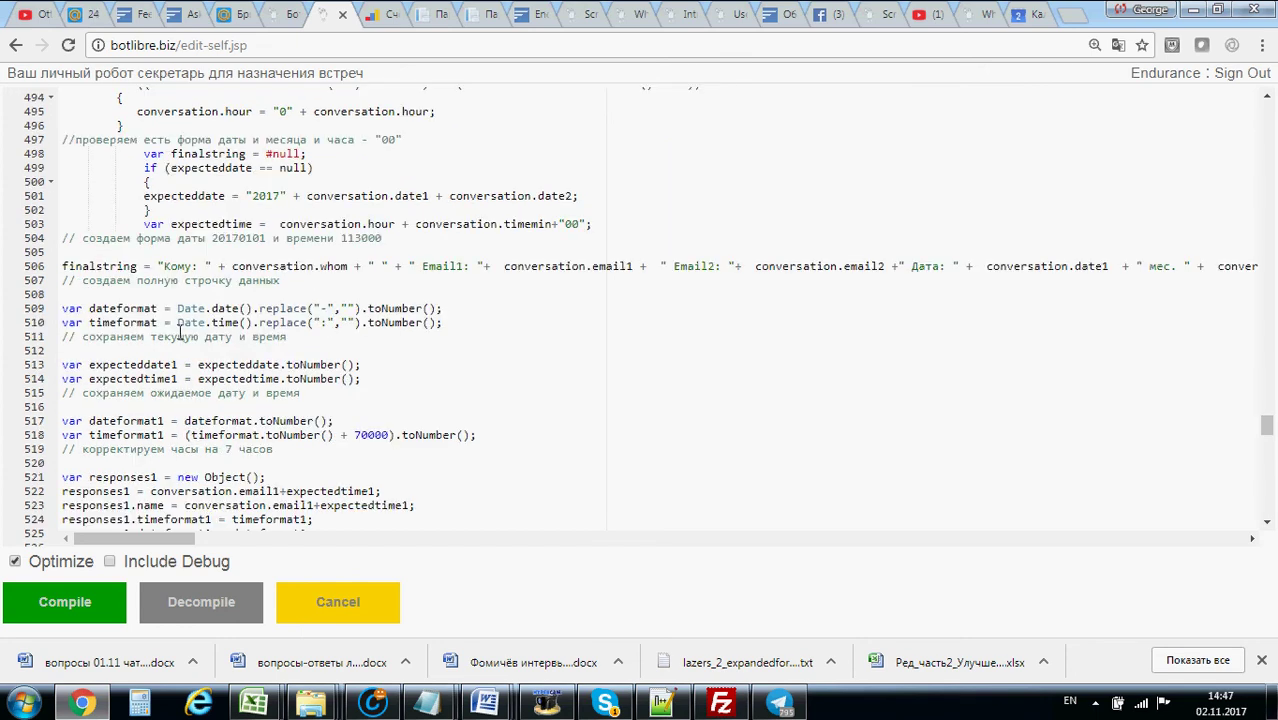
scroll(218, 328, "down", 1)
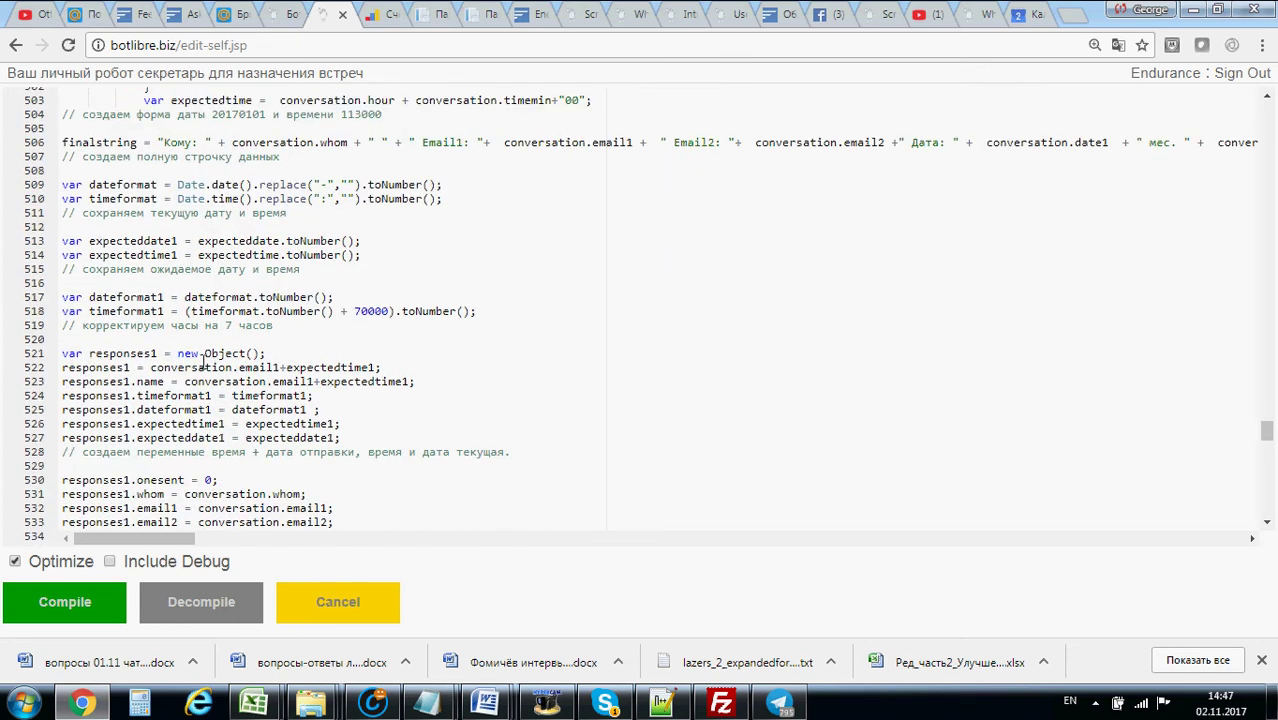
Highlight the responses1 object declaration on line 521, its name, and the dateformat1 and expecteddate1 assignments below it
left_click_drag(63, 357, 280, 354)
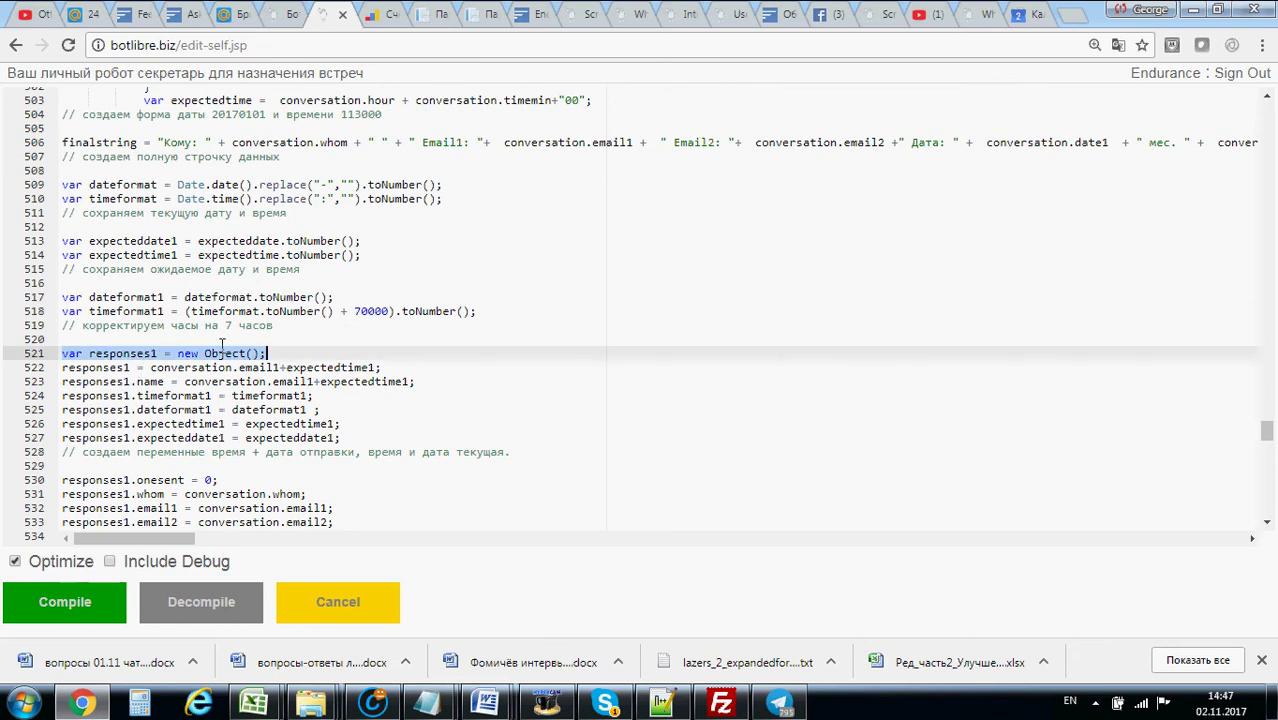
double_click(138, 353)
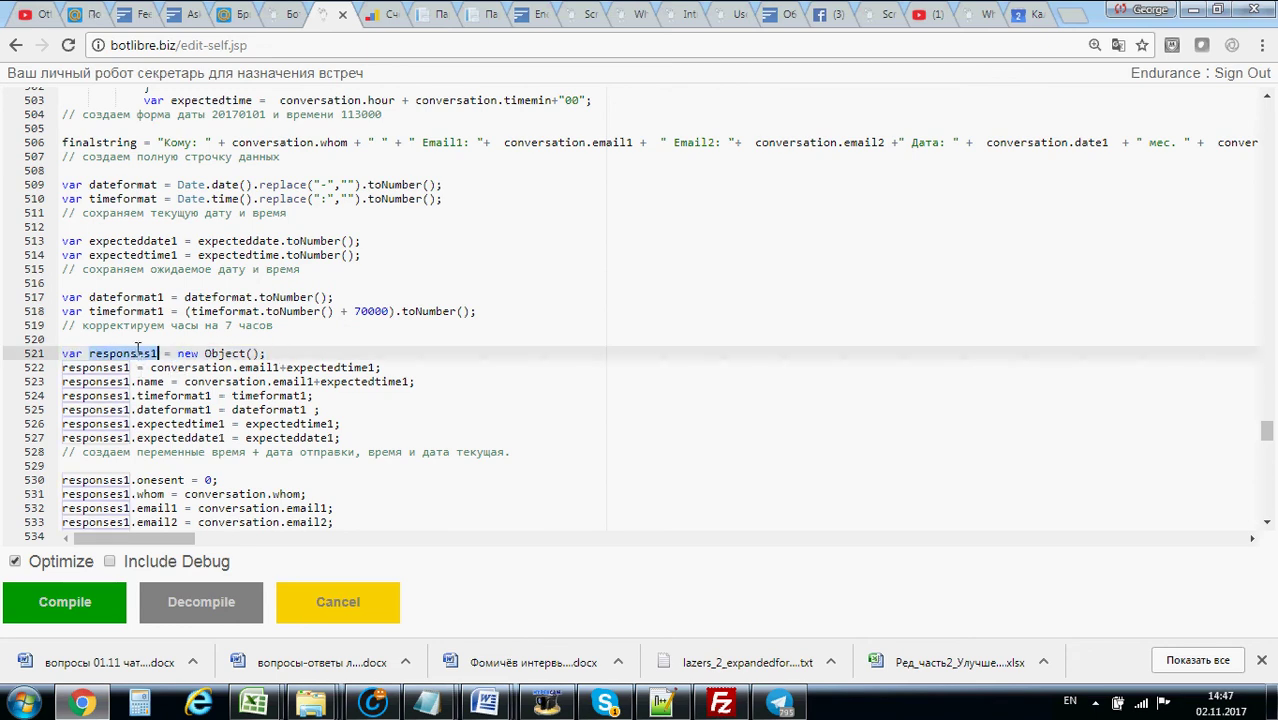
double_click(105, 368)
left_click(171, 410)
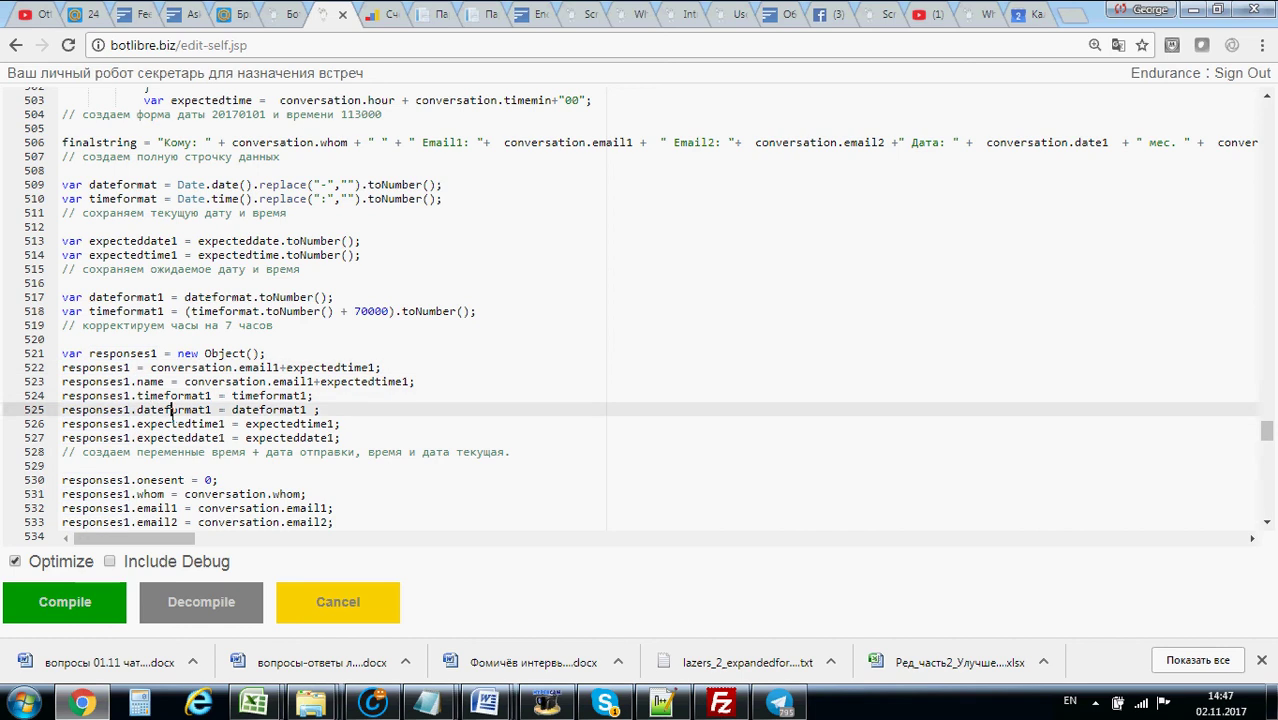
left_click(182, 438)
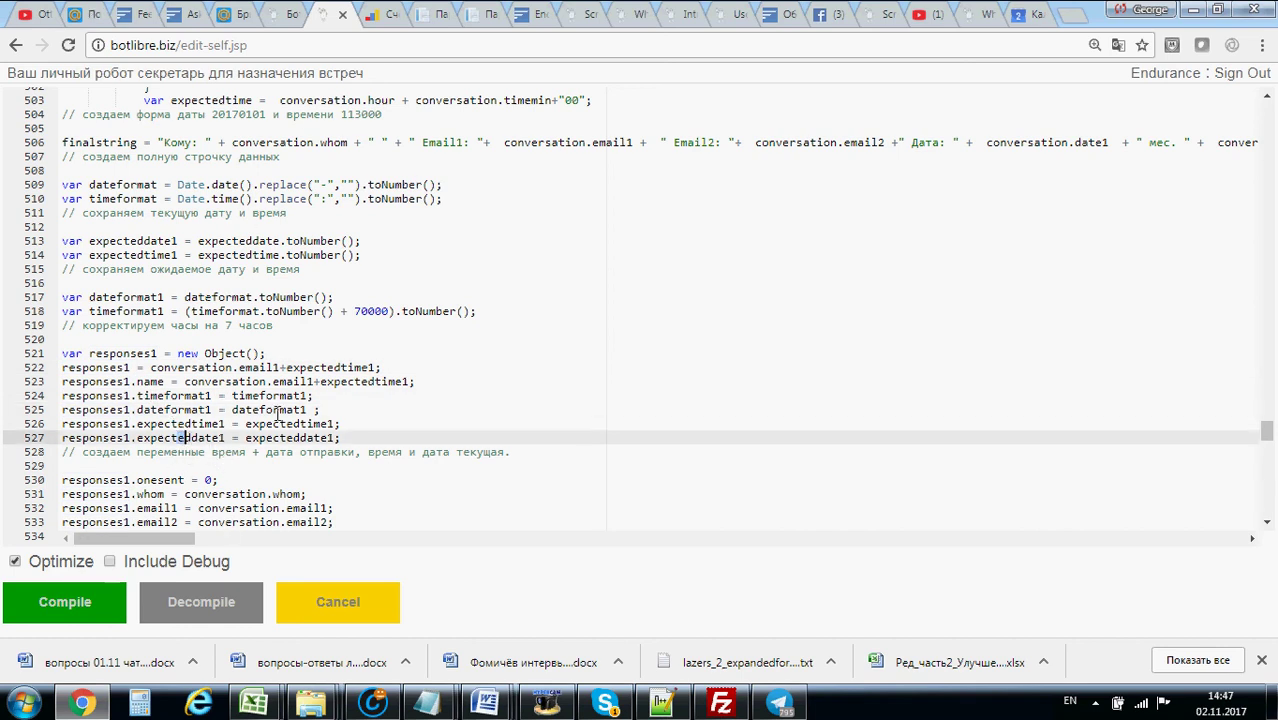
Read the rest of reminder() through its final return, and highlight the start of state reminder and its "lookup" pattern on lines 1–2
scroll(280, 412, "down", 1)
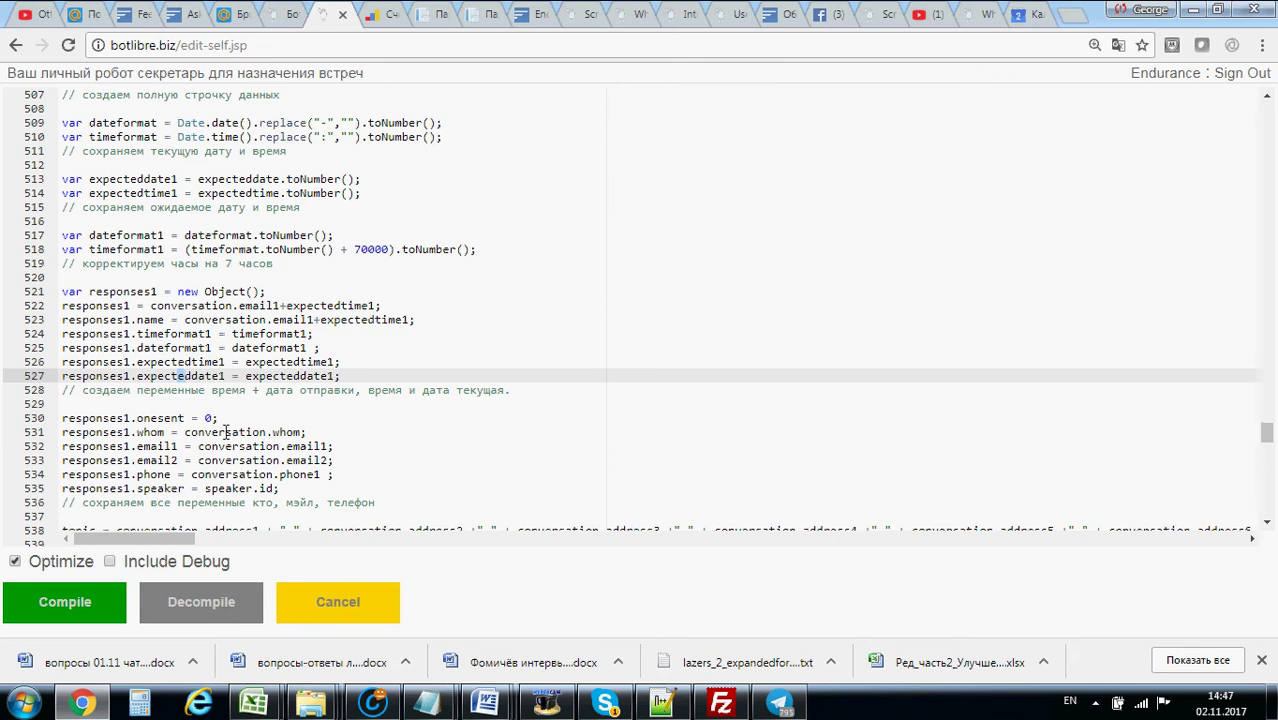
scroll(226, 432, "down", 3)
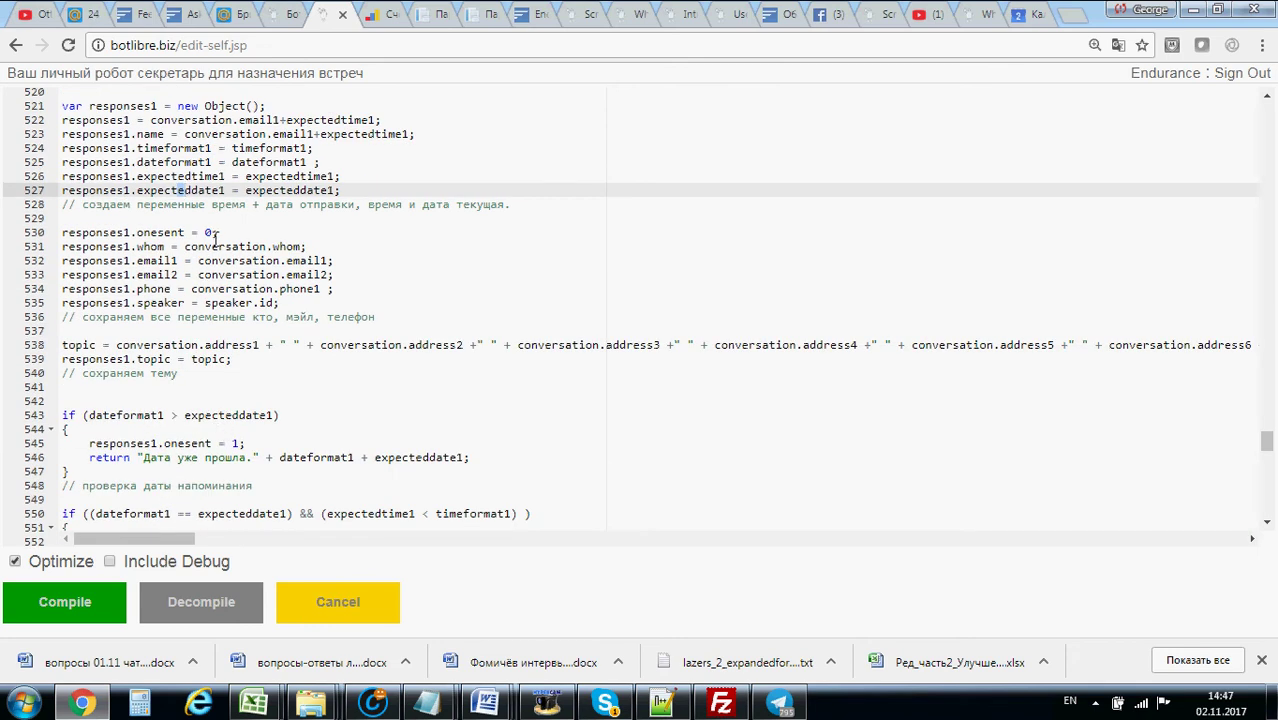
scroll(145, 303, "down", 3)
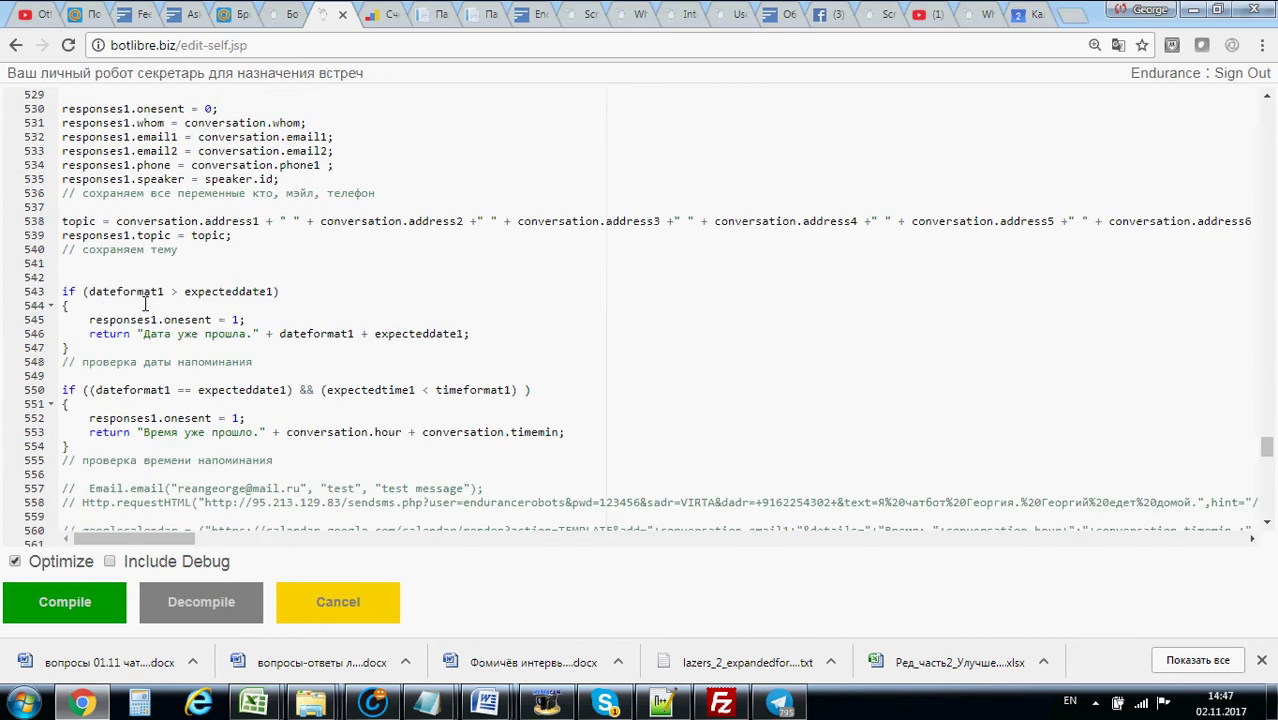
scroll(210, 403, "down", 3)
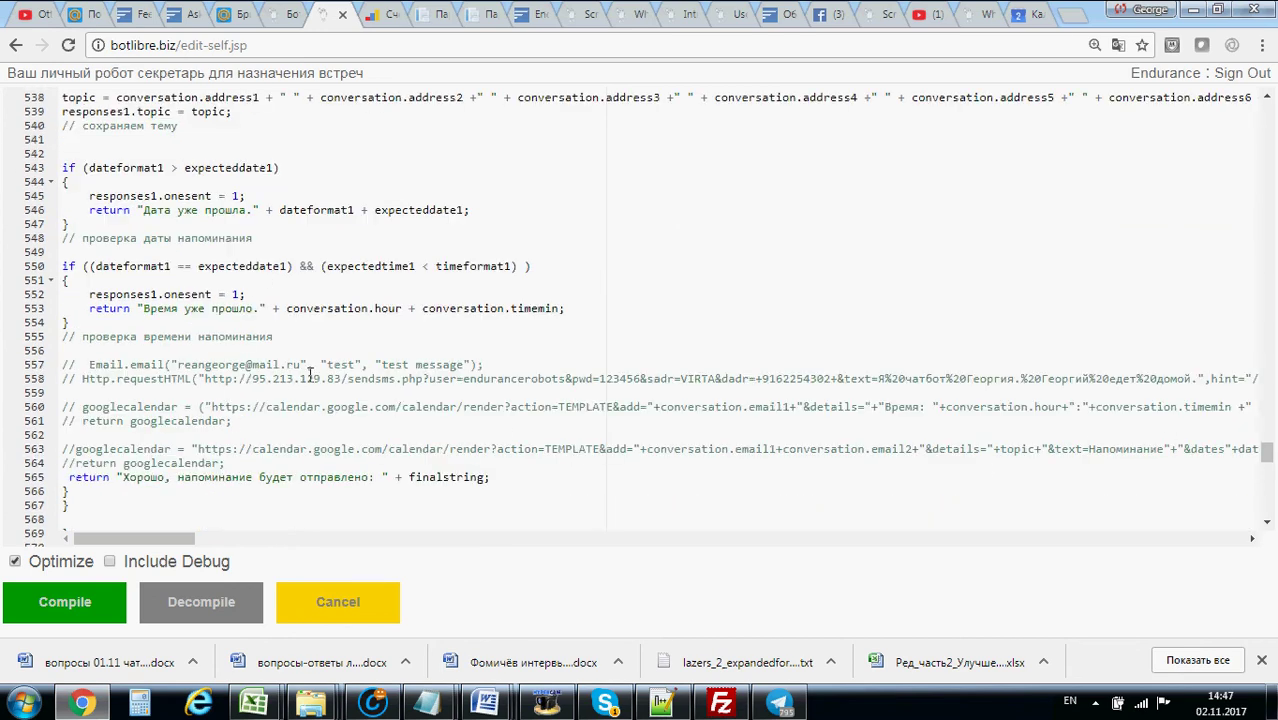
scroll(310, 372, "down", 4)
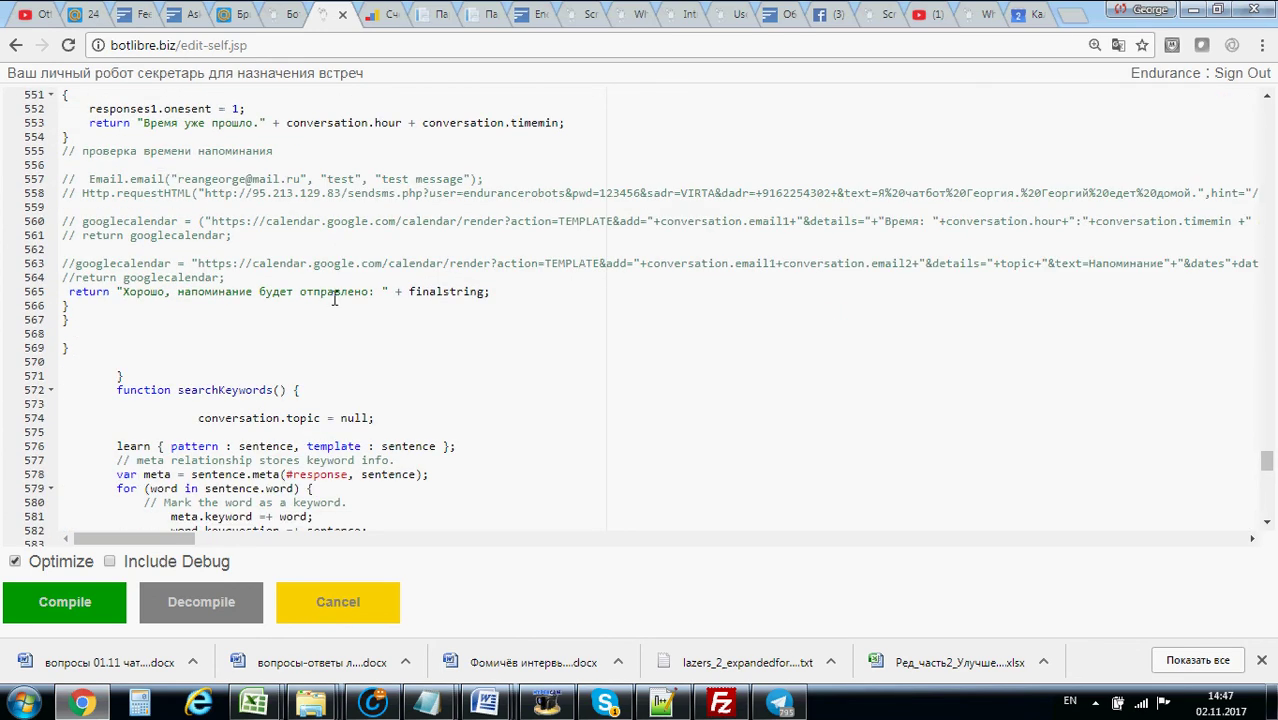
left_click_drag(1266, 460, 1260, 104)
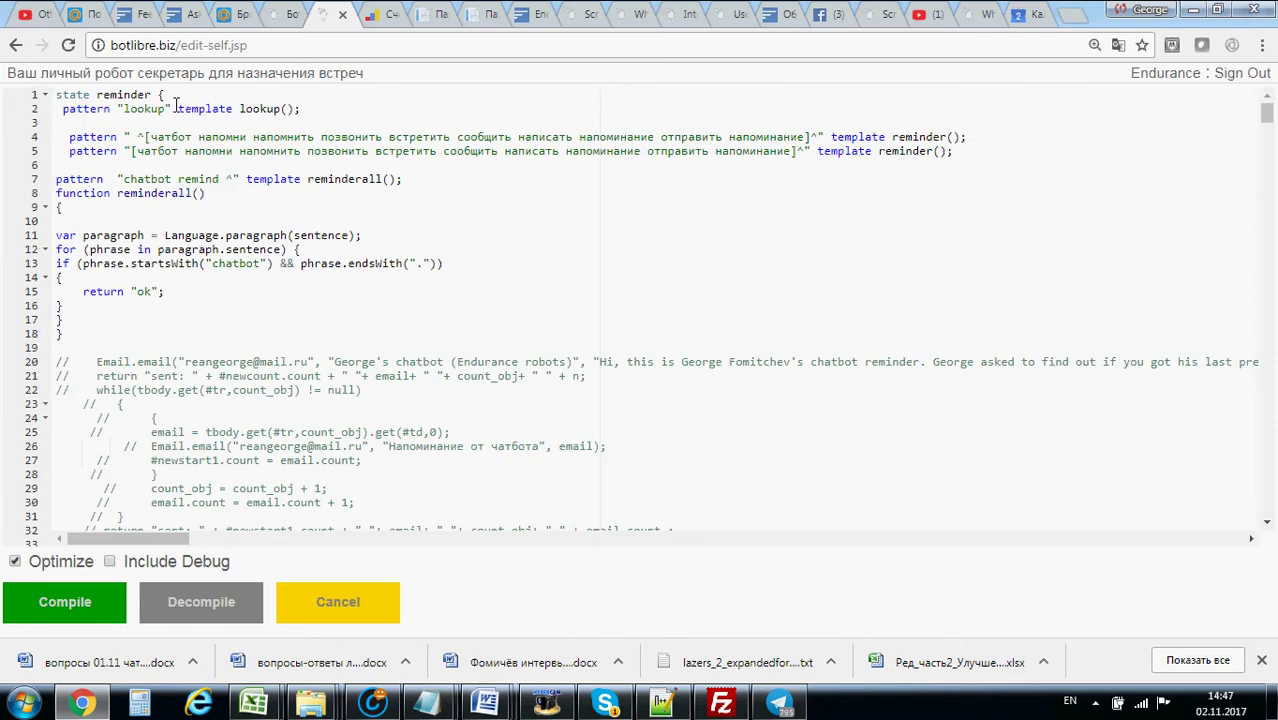
left_click_drag(96, 94, 166, 108)
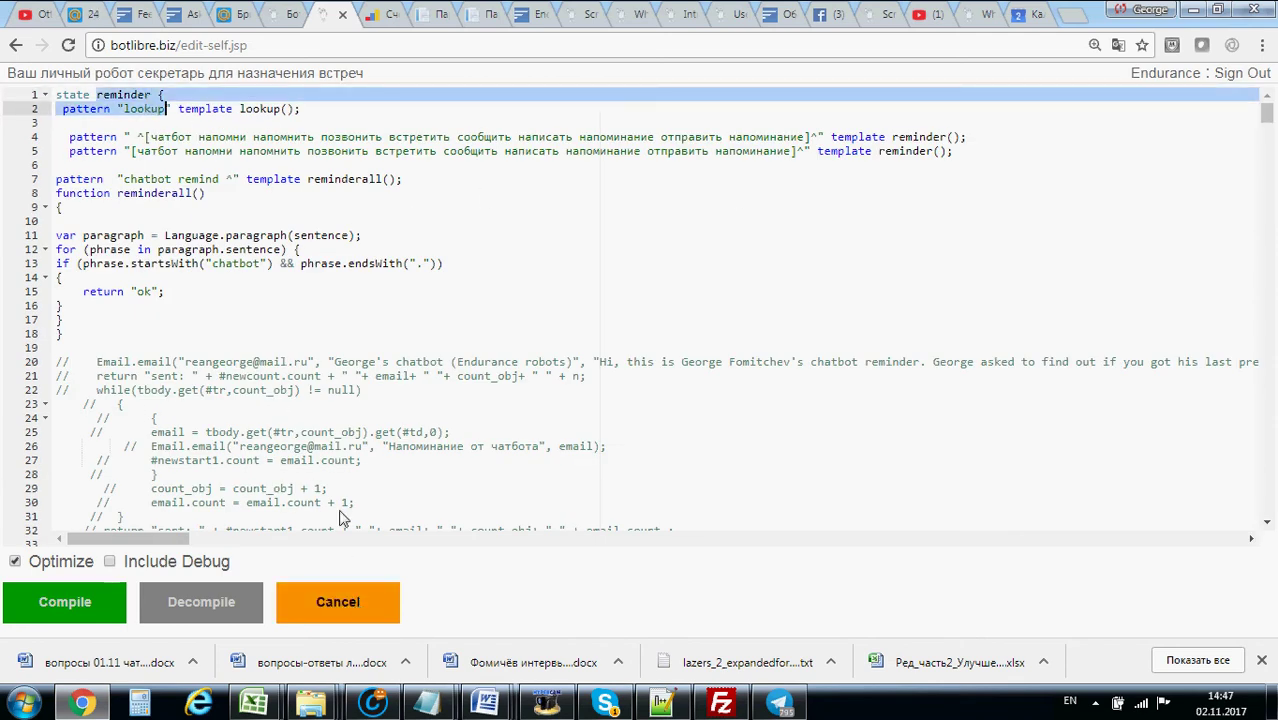
Leave the "Бот психолог" chat and open "Ваш личный робот секретарь для назначения встреч" from the account's own bots
left_click(278, 8)
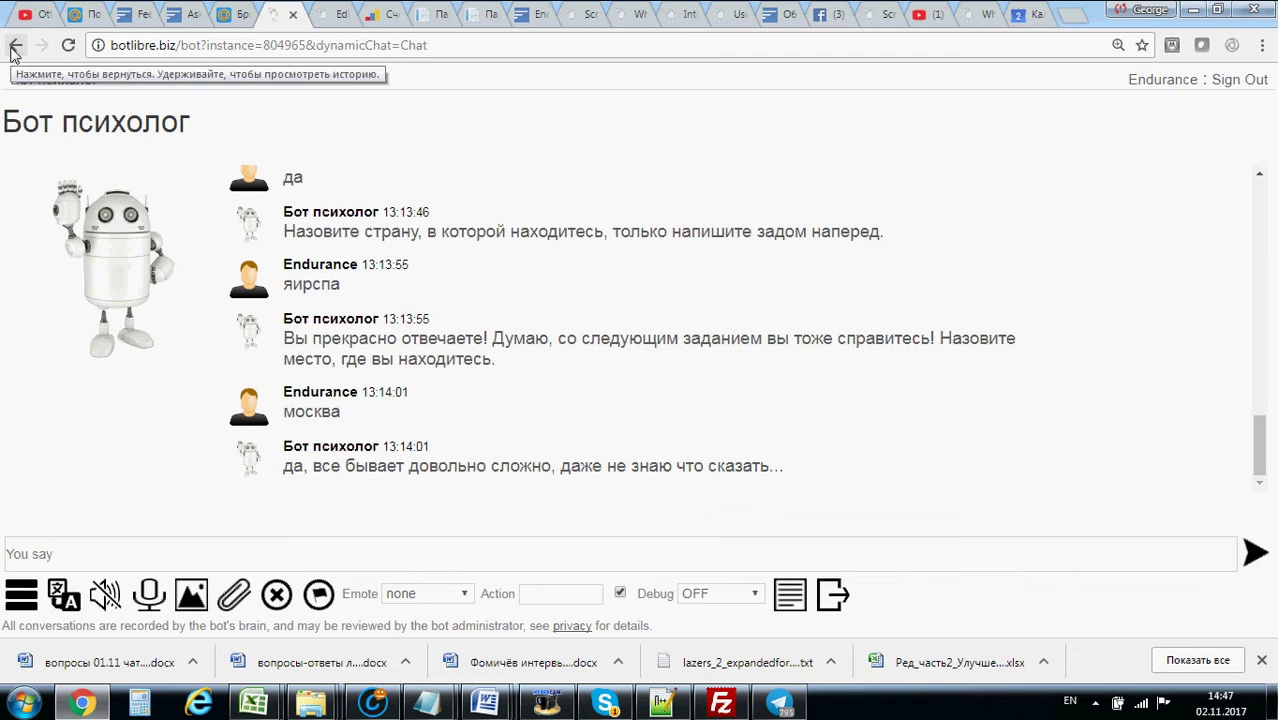
left_click(15, 45)
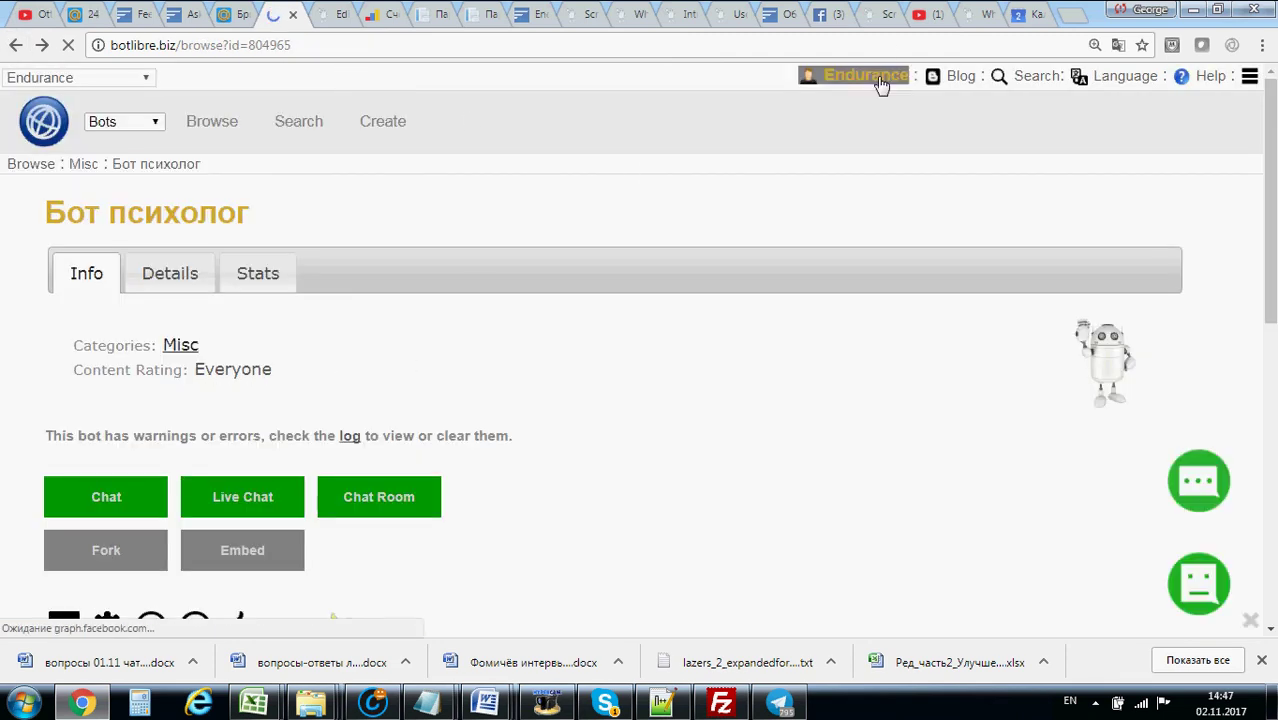
mouse_move(881, 102)
left_click(879, 137)
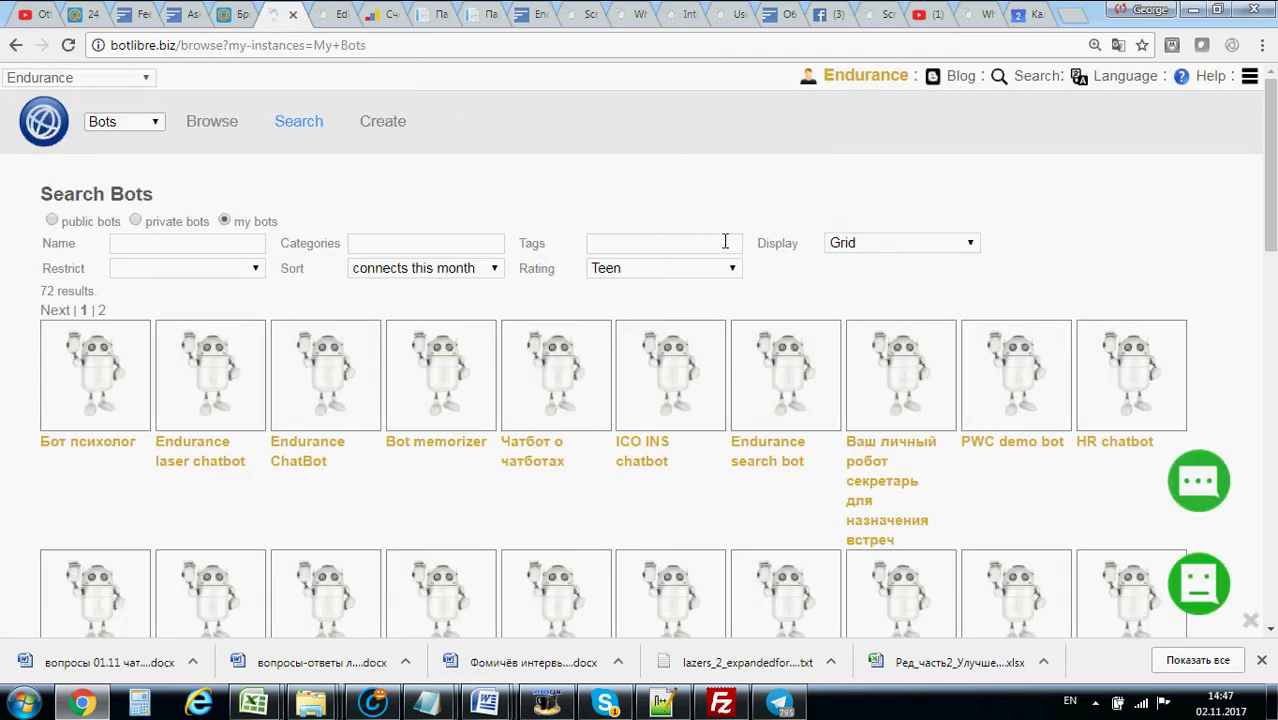
left_click(875, 400)
Open the secretary bot's Timers settings in its Admin Console and highlight the timer interval value
scroll(143, 604, "down", 5)
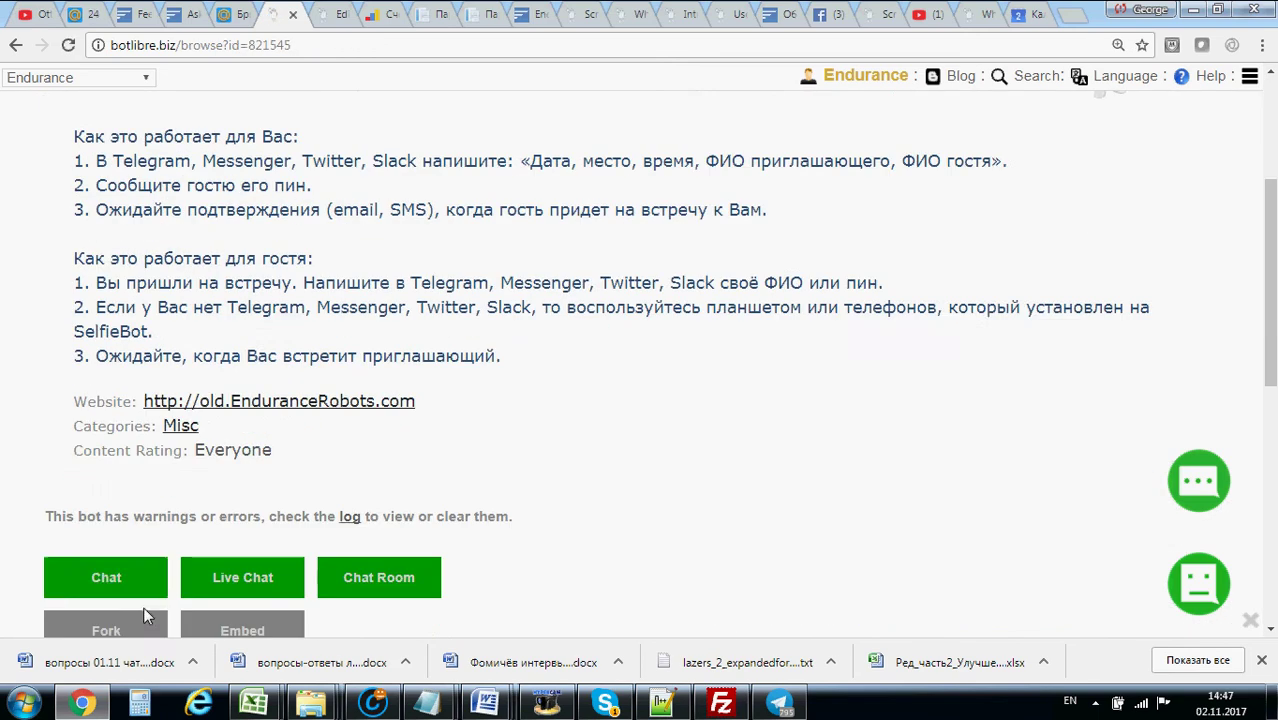
scroll(133, 608, "down", 1)
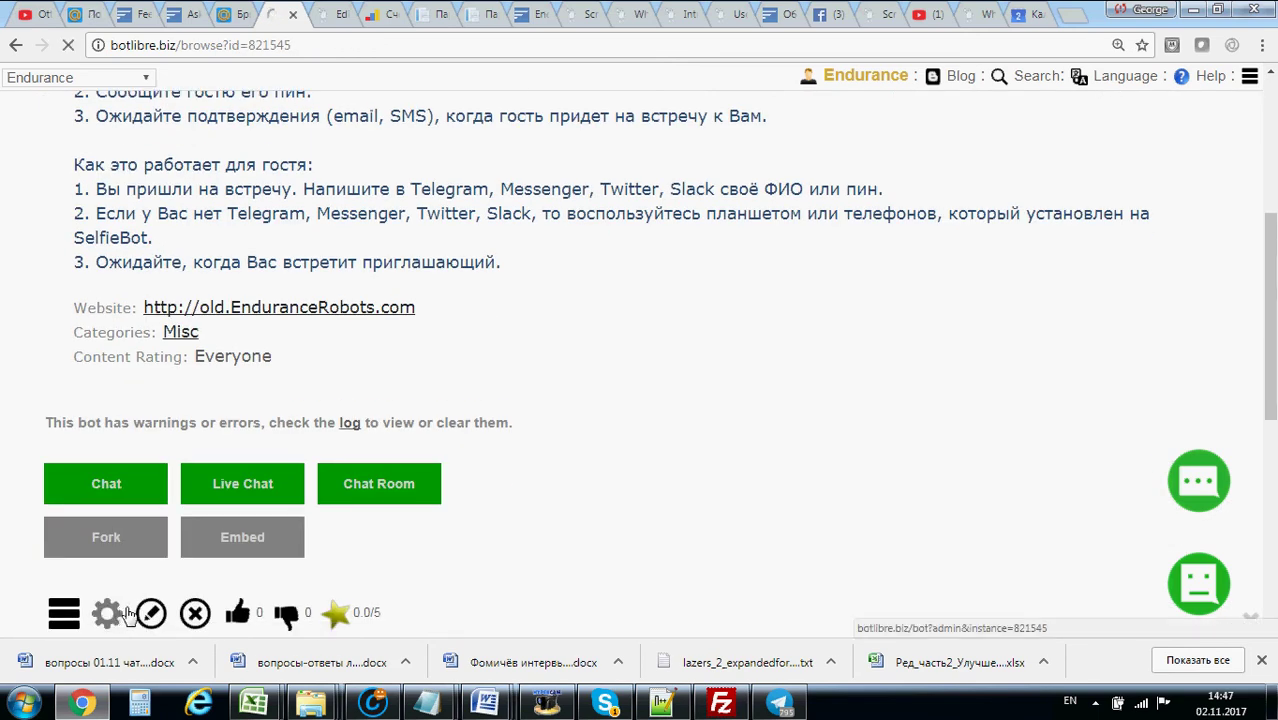
left_click(108, 610)
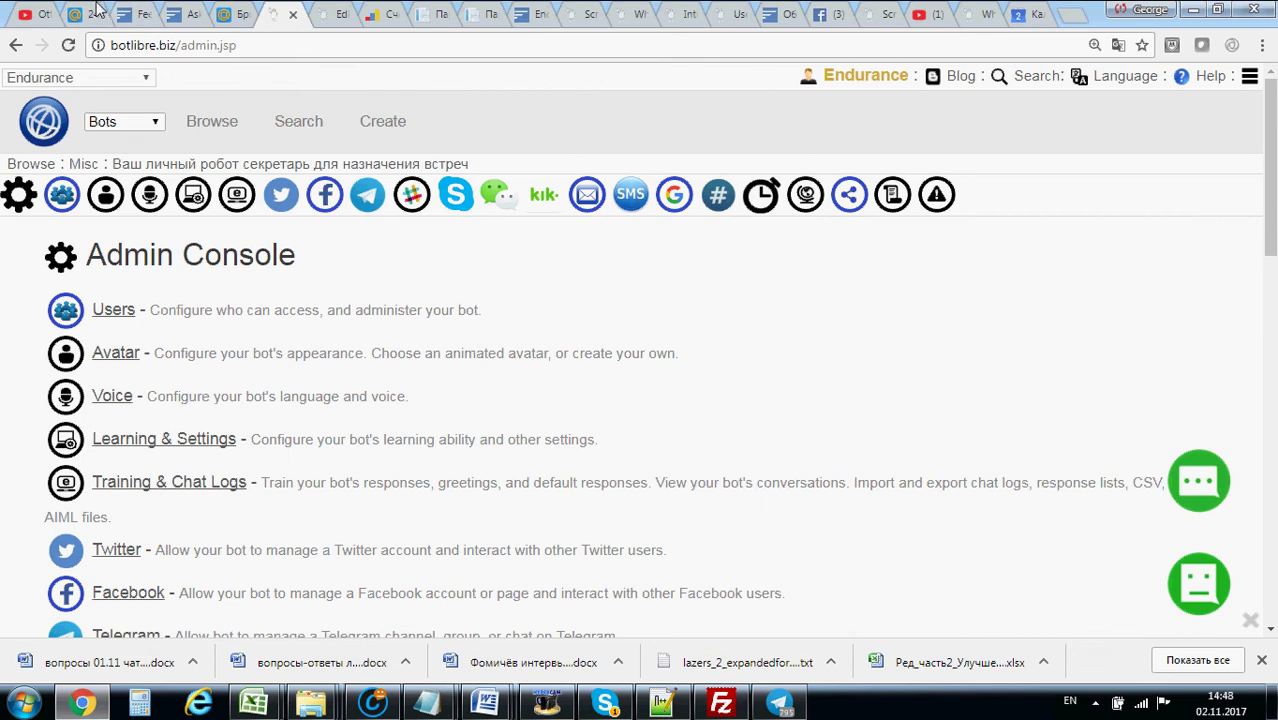
left_click(765, 200)
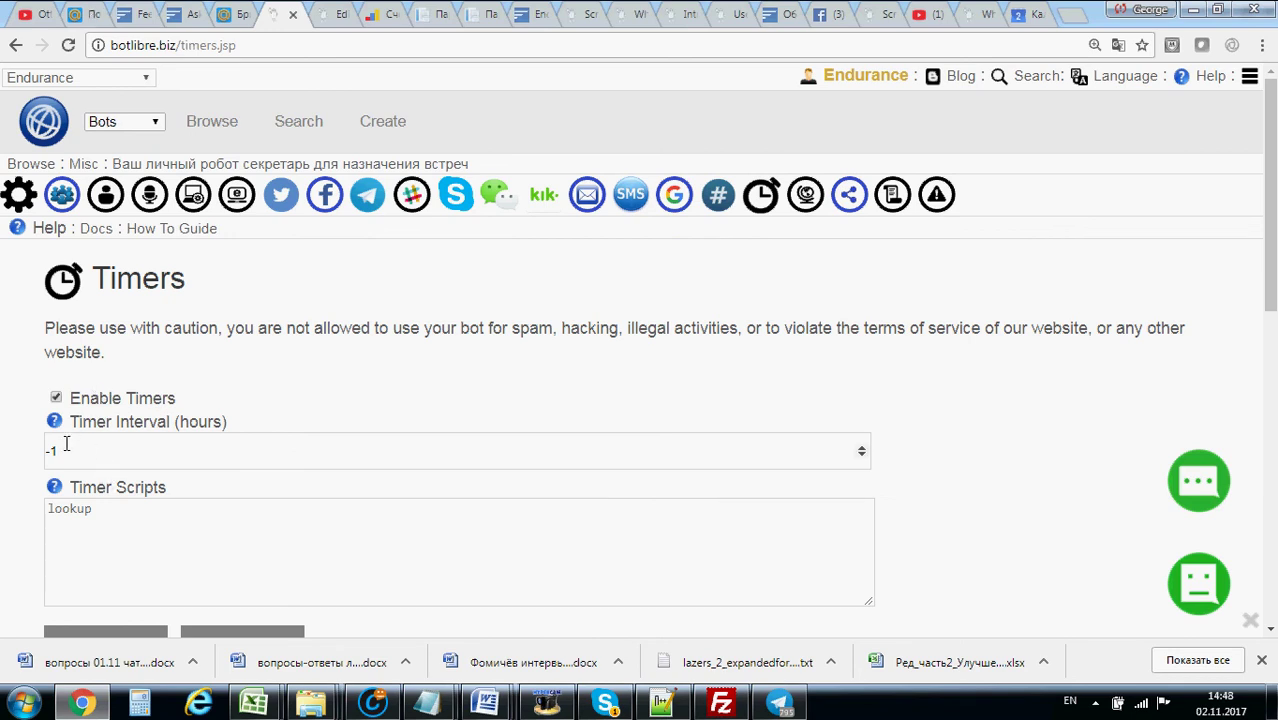
left_click_drag(60, 449, 34, 448)
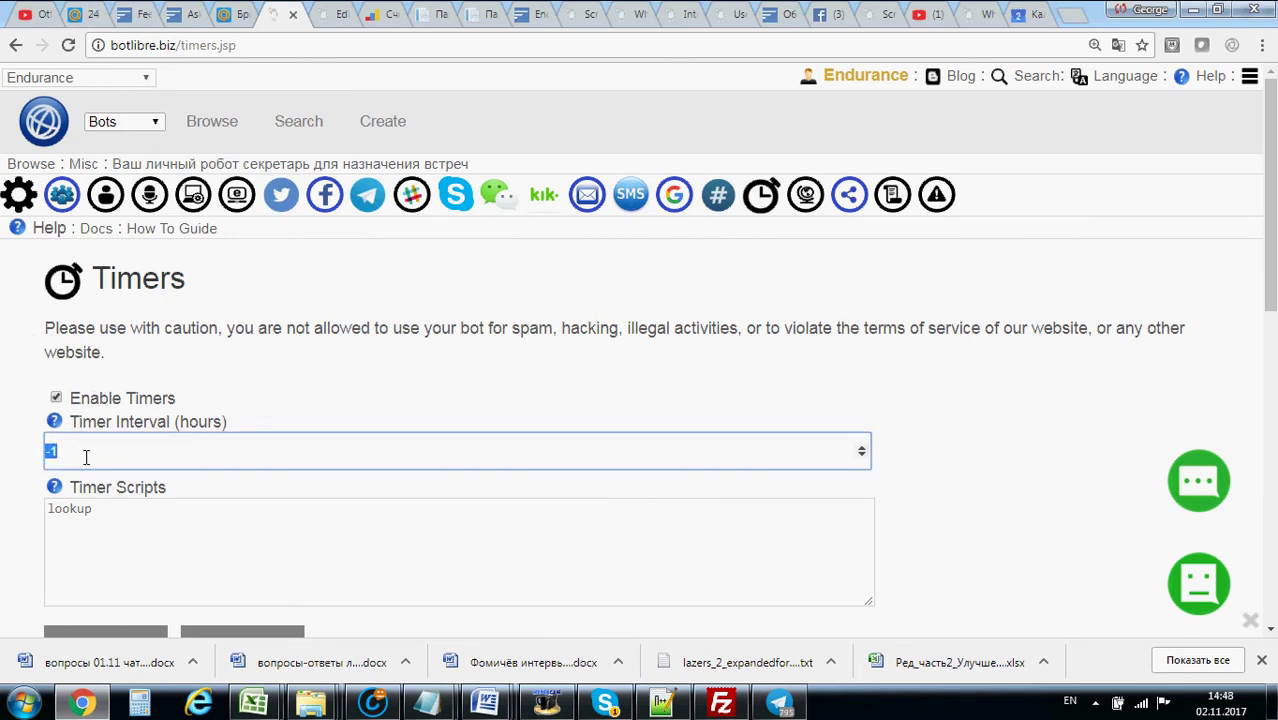
Switch to the Mail.ru inbox, open the 14:44 email "Напоминание от чатбота" and highlight its body text
left_click(80, 16)
left_click(143, 203)
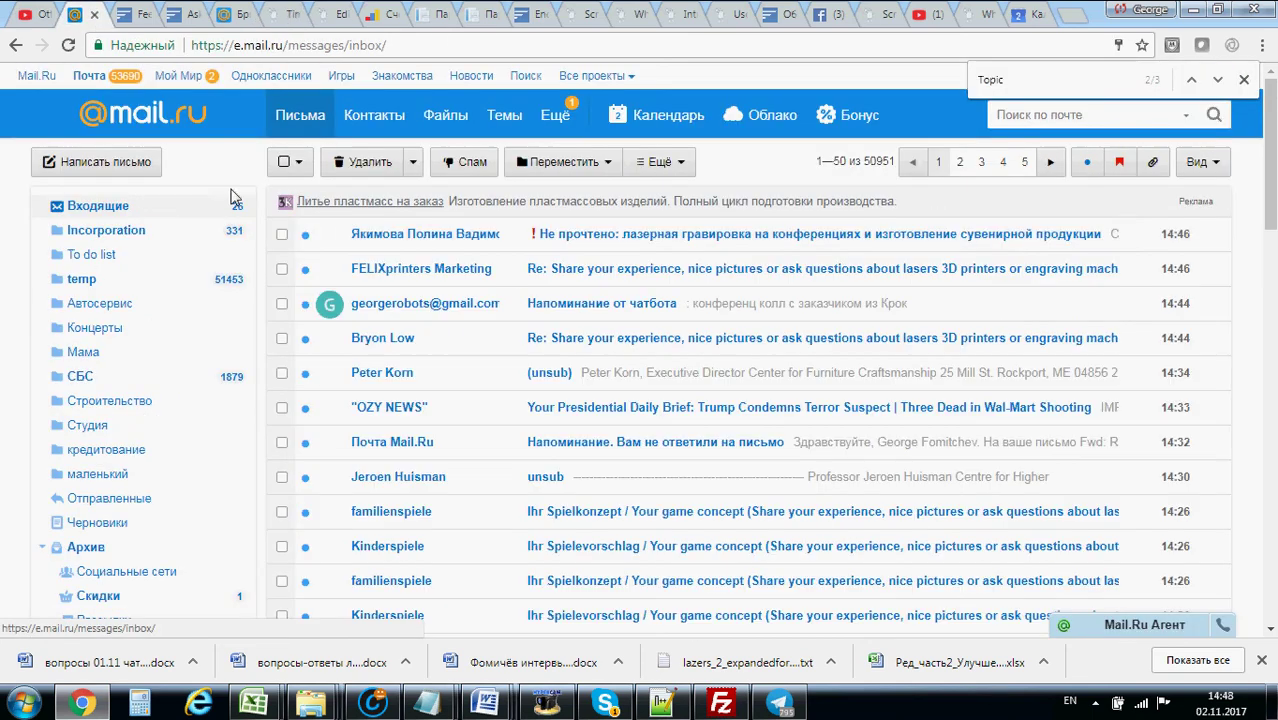
left_click(478, 313)
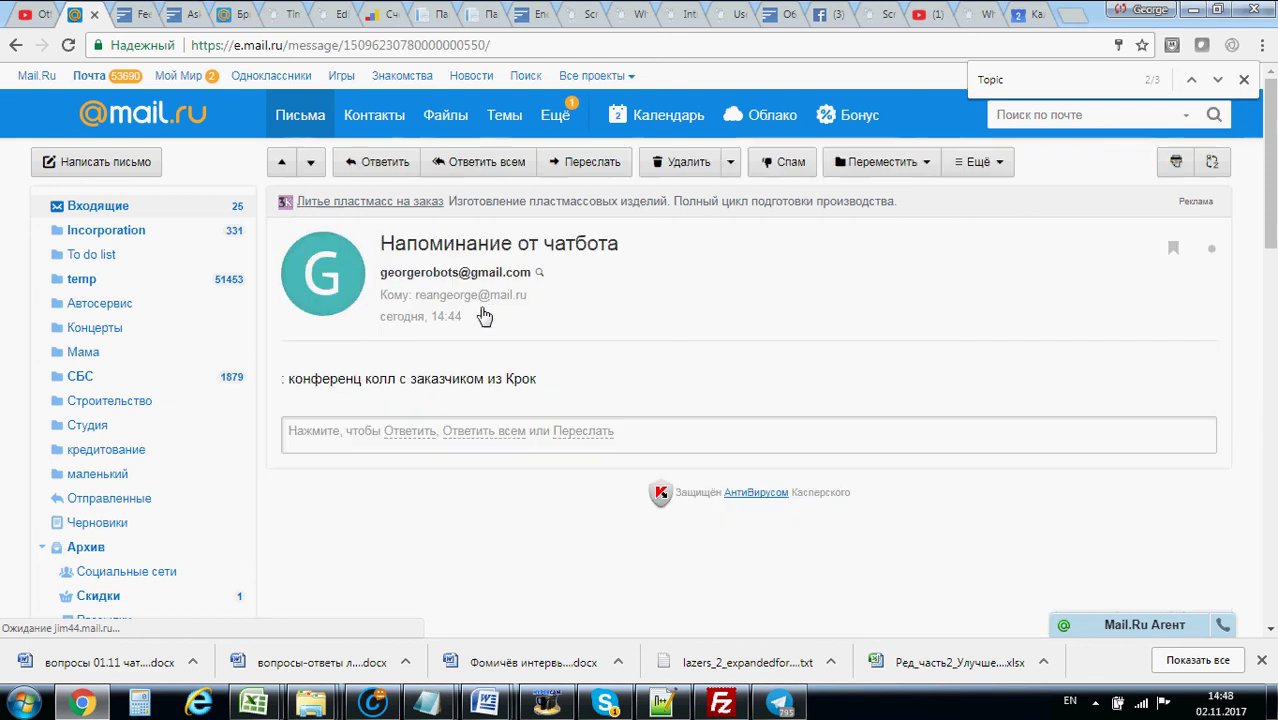
left_click_drag(562, 385, 284, 379)
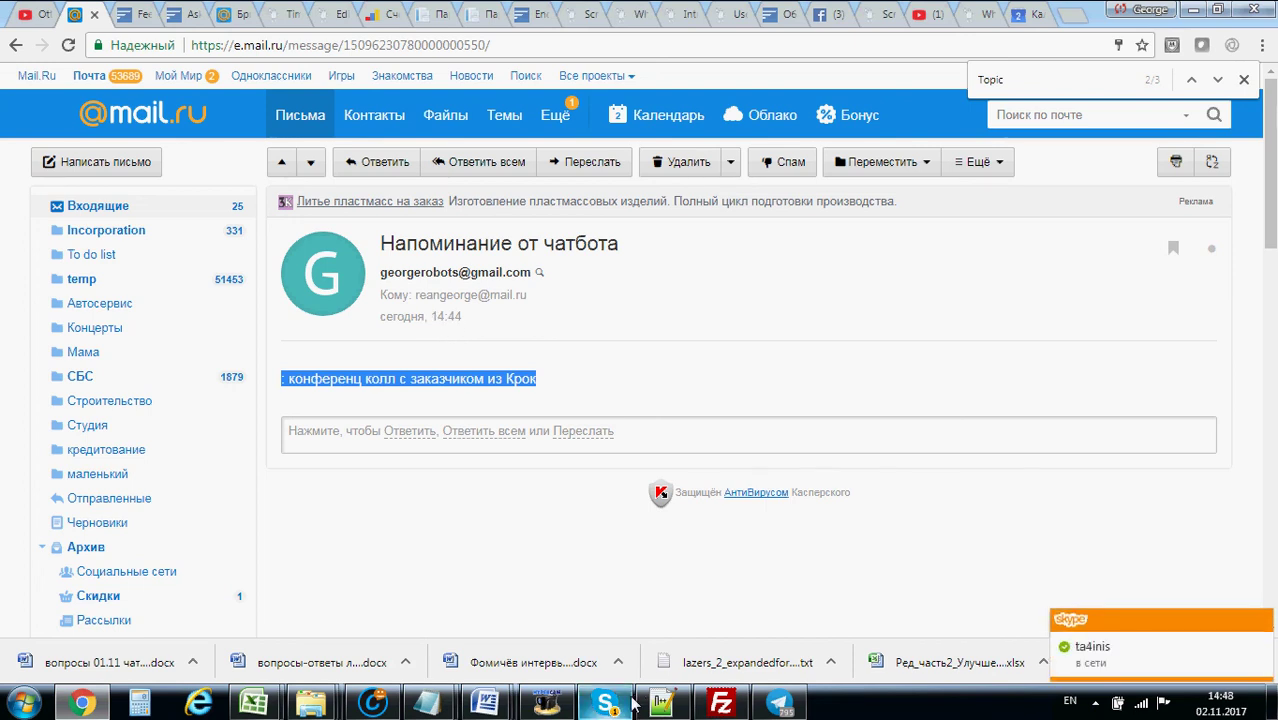
Switch to Telegram, open the Endurance_robot chat and look back through its reminder requests and replies to October 31
key("alt+Tab")
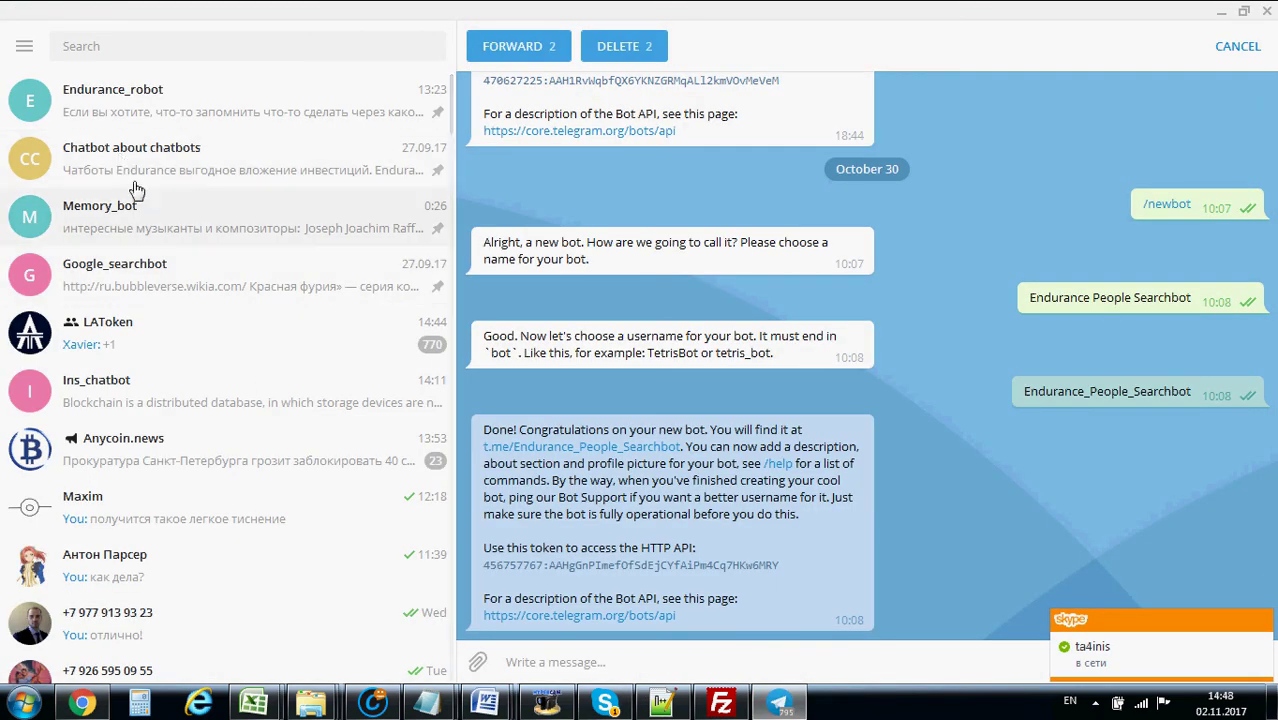
left_click(125, 115)
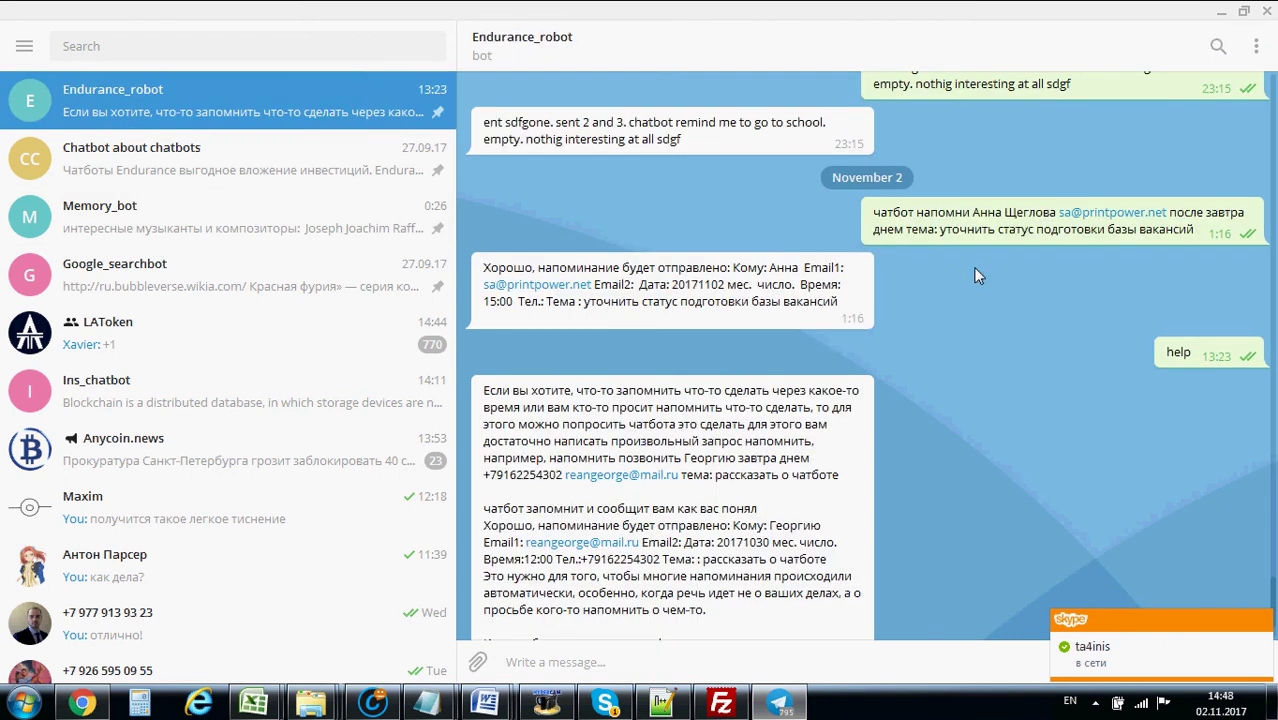
scroll(1010, 272, "up", 6)
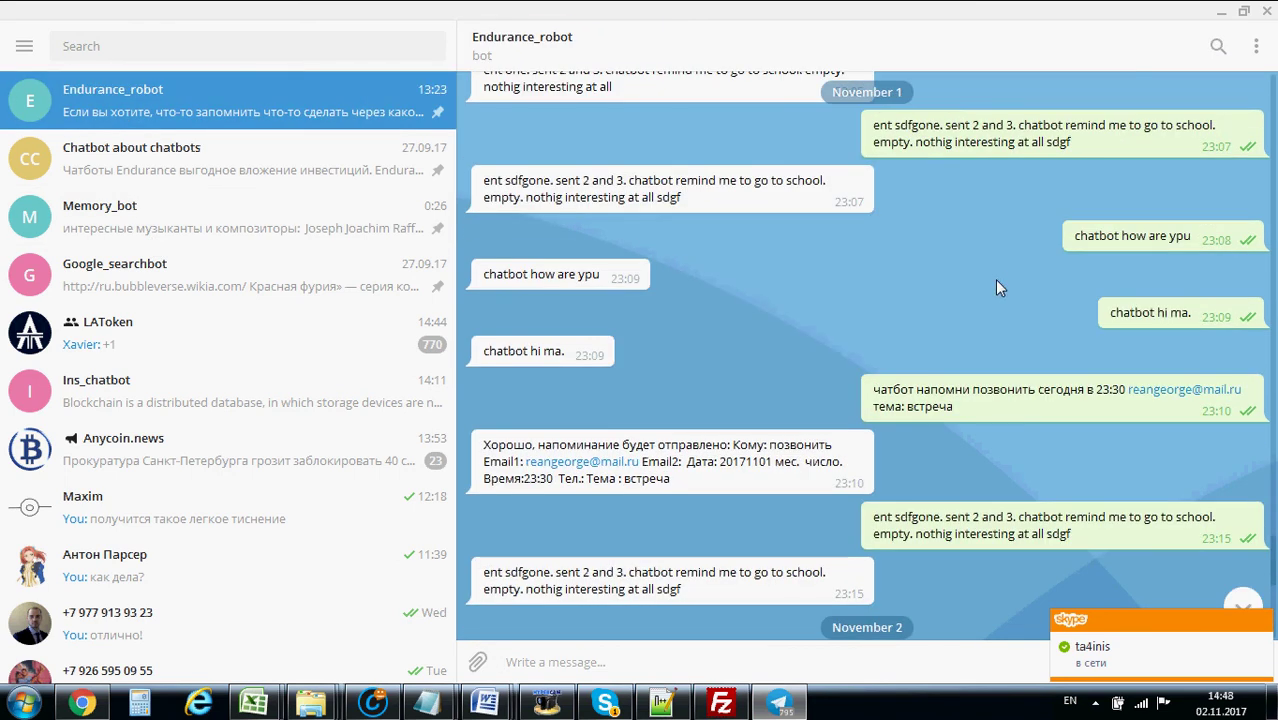
scroll(1053, 451, "up", 12)
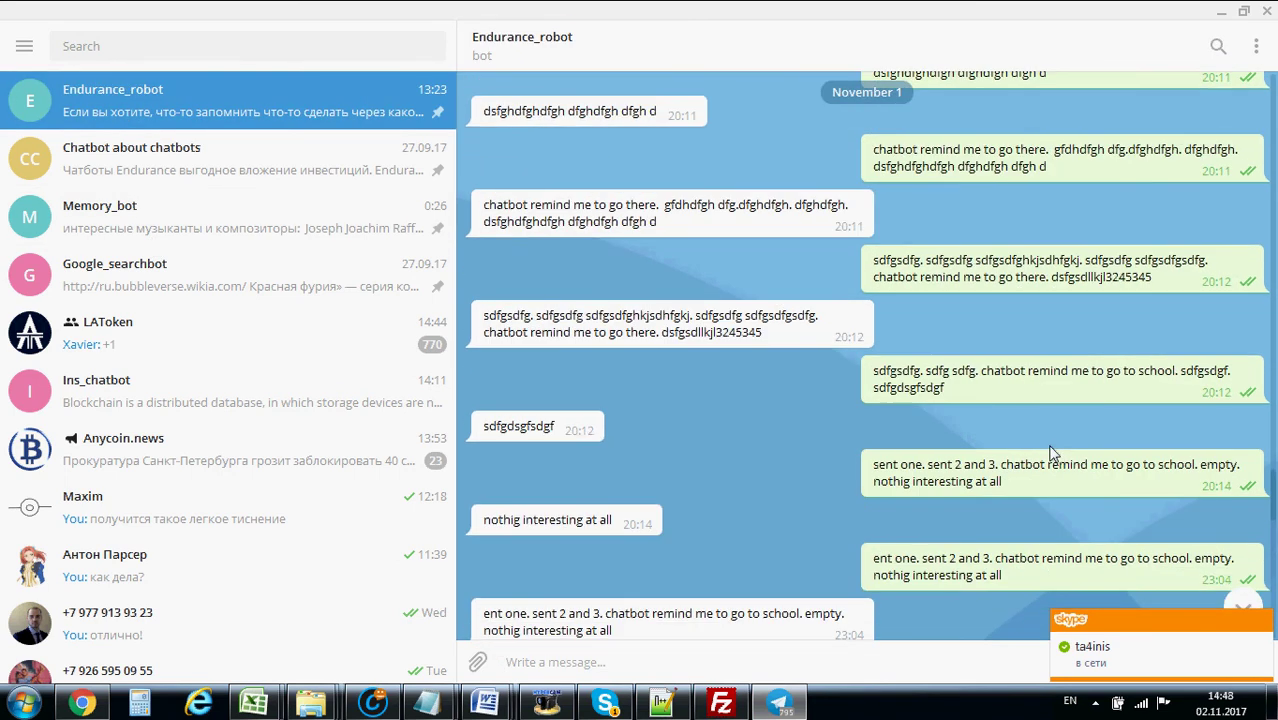
scroll(1007, 417, "up", 15)
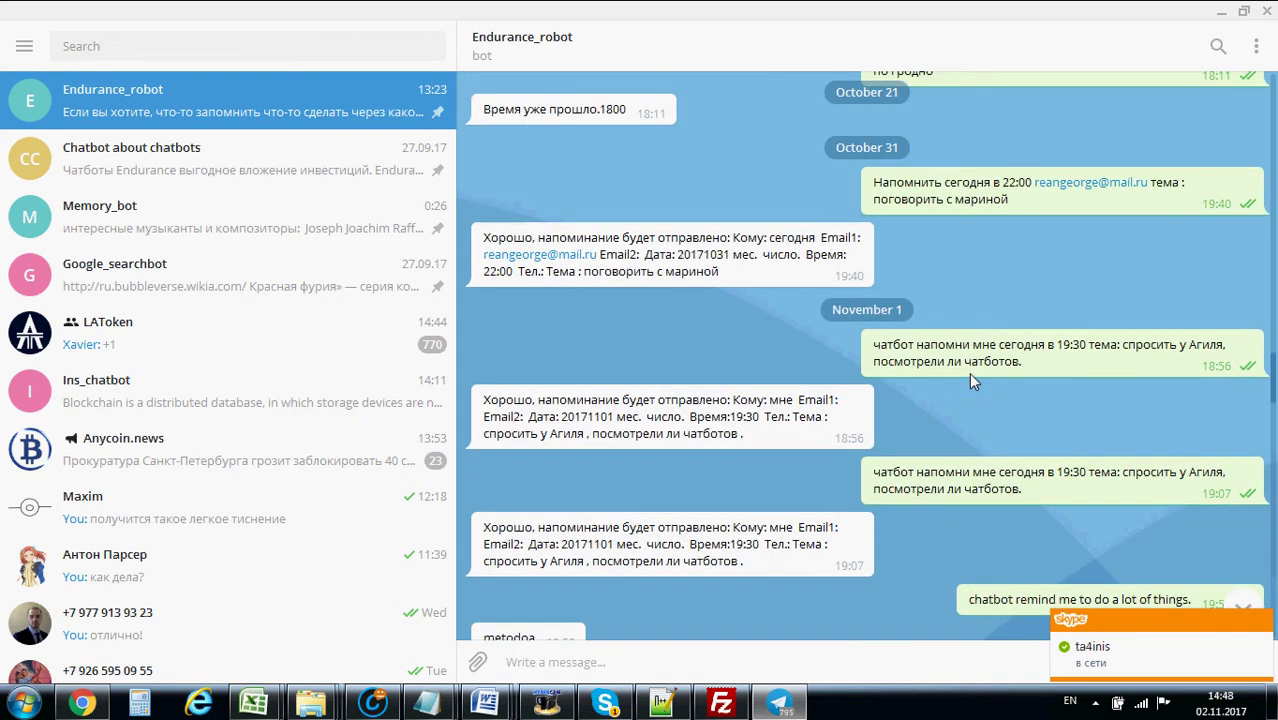
Return to Mail.ru in the browser and open the 12:20 forwarded message about chatbots and sales from the sent mail
left_click(82, 703)
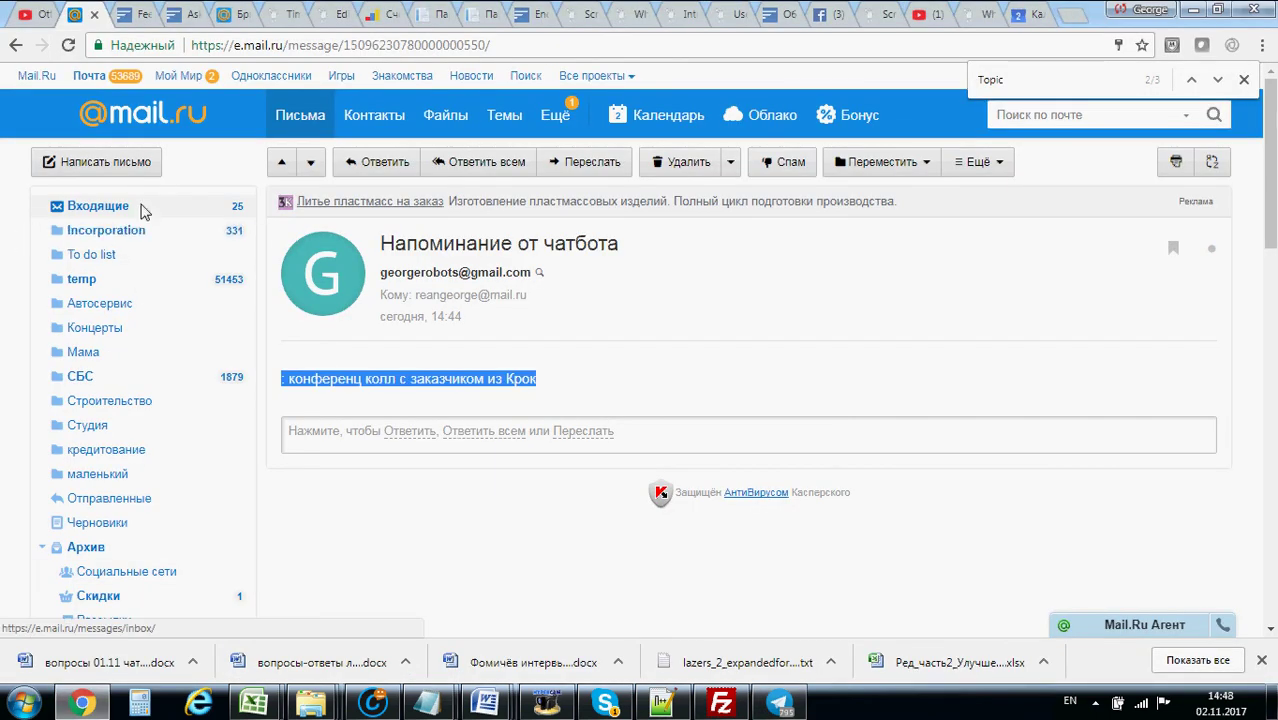
left_click(143, 208)
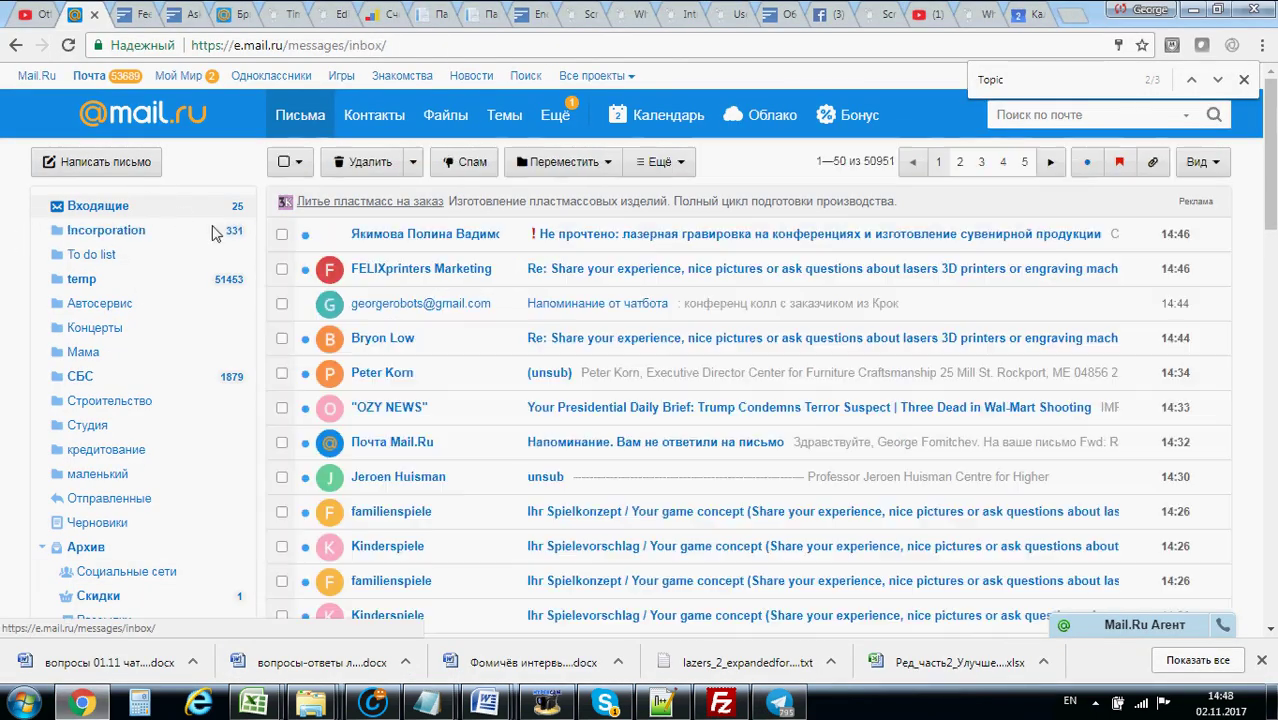
left_click(101, 504)
scroll(472, 375, "down", 1)
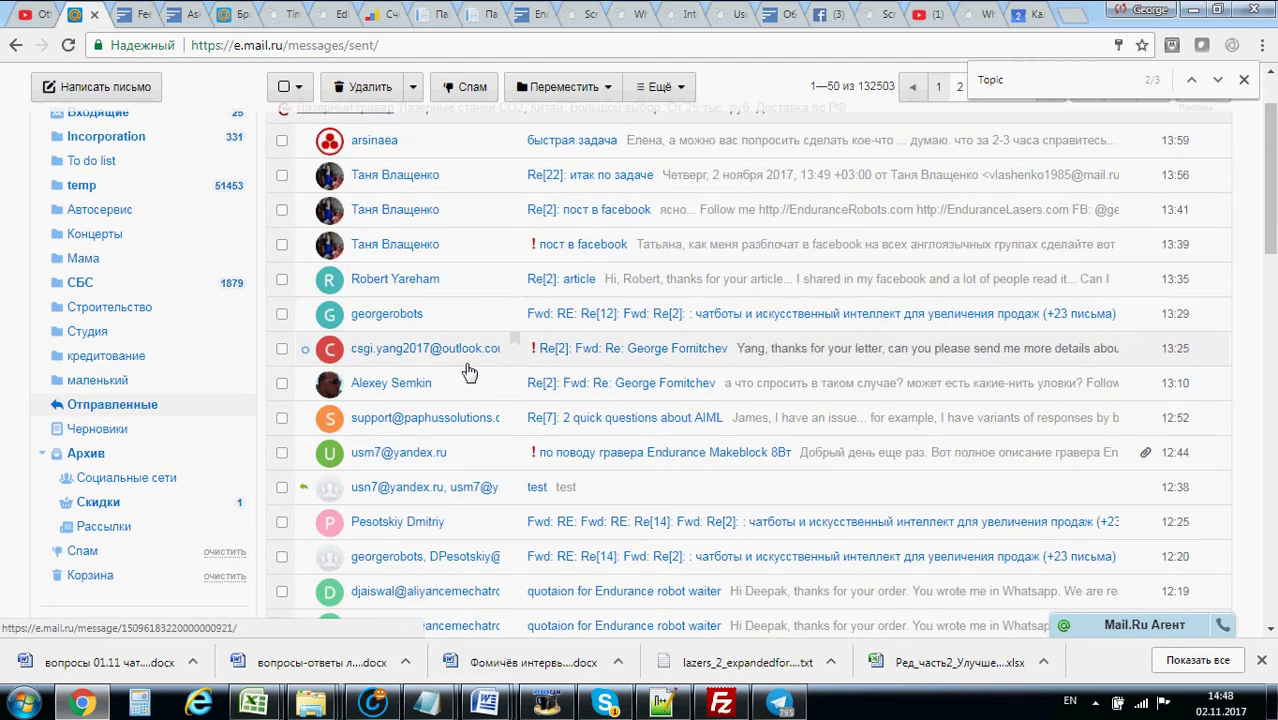
left_click(474, 570)
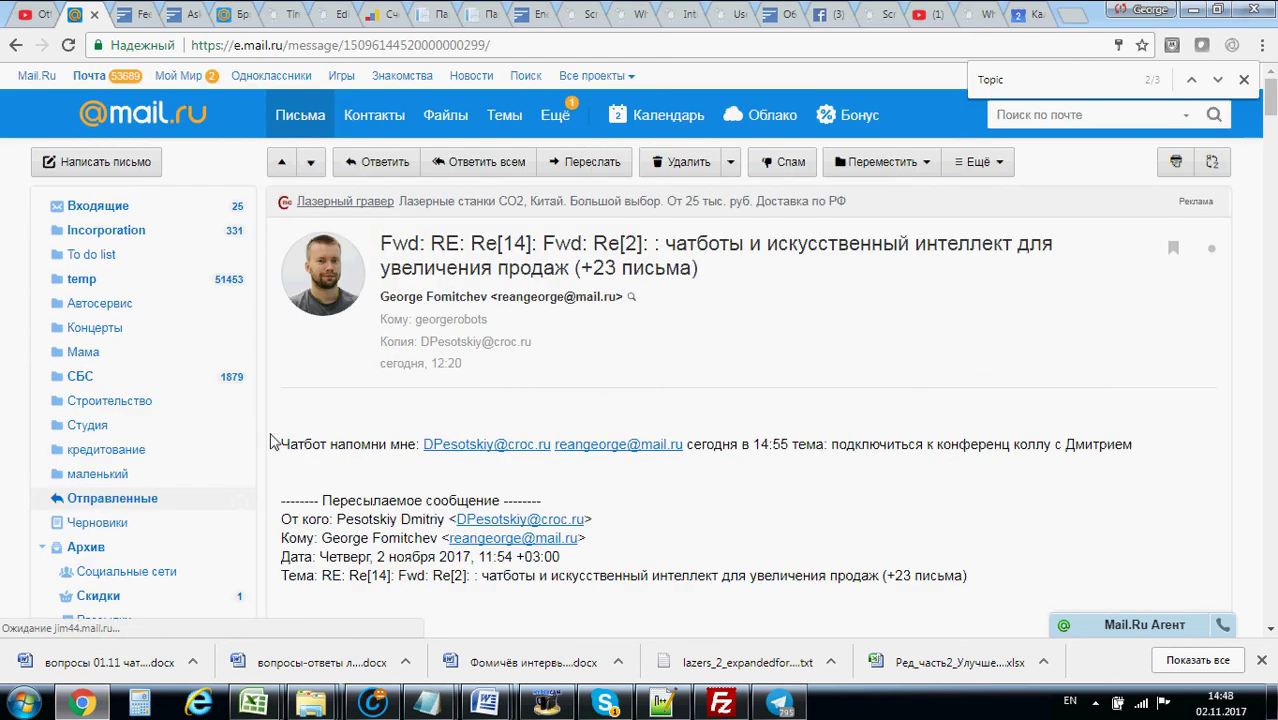
Highlight the "Чатбот напомни" command and the 14:55 reminder time in the forwarded message
left_click_drag(281, 444, 457, 432)
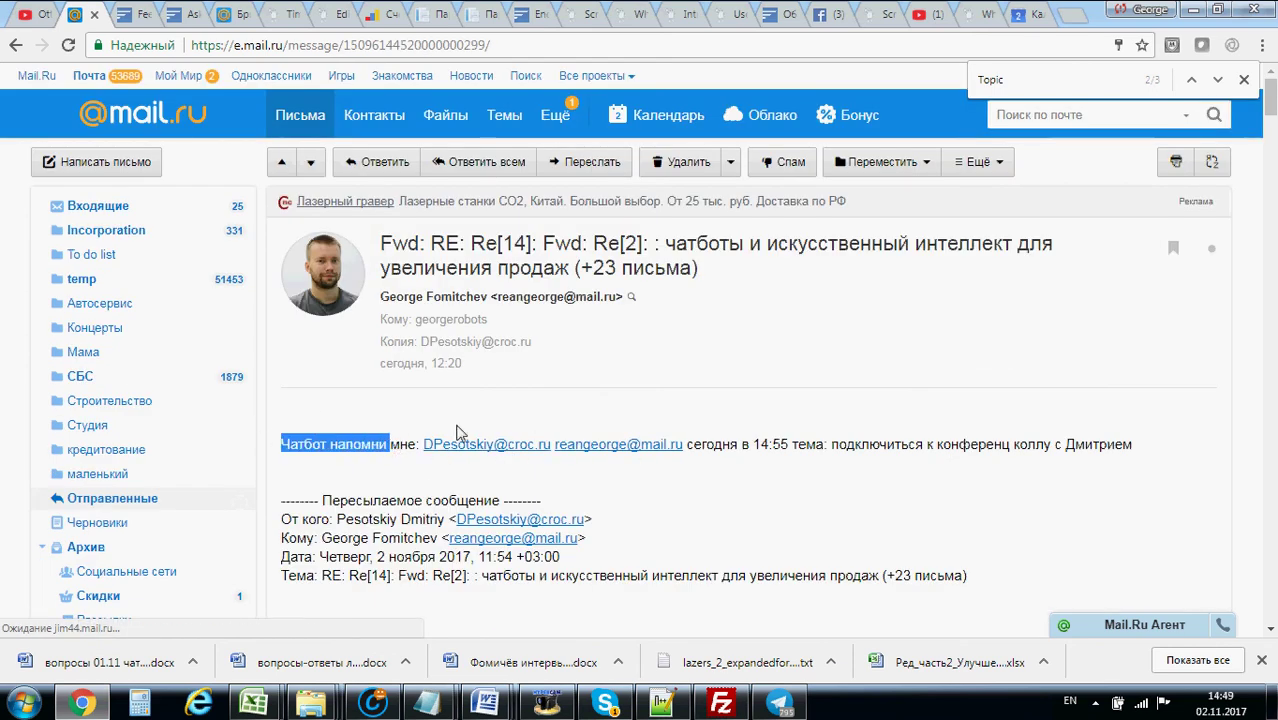
left_click(777, 447)
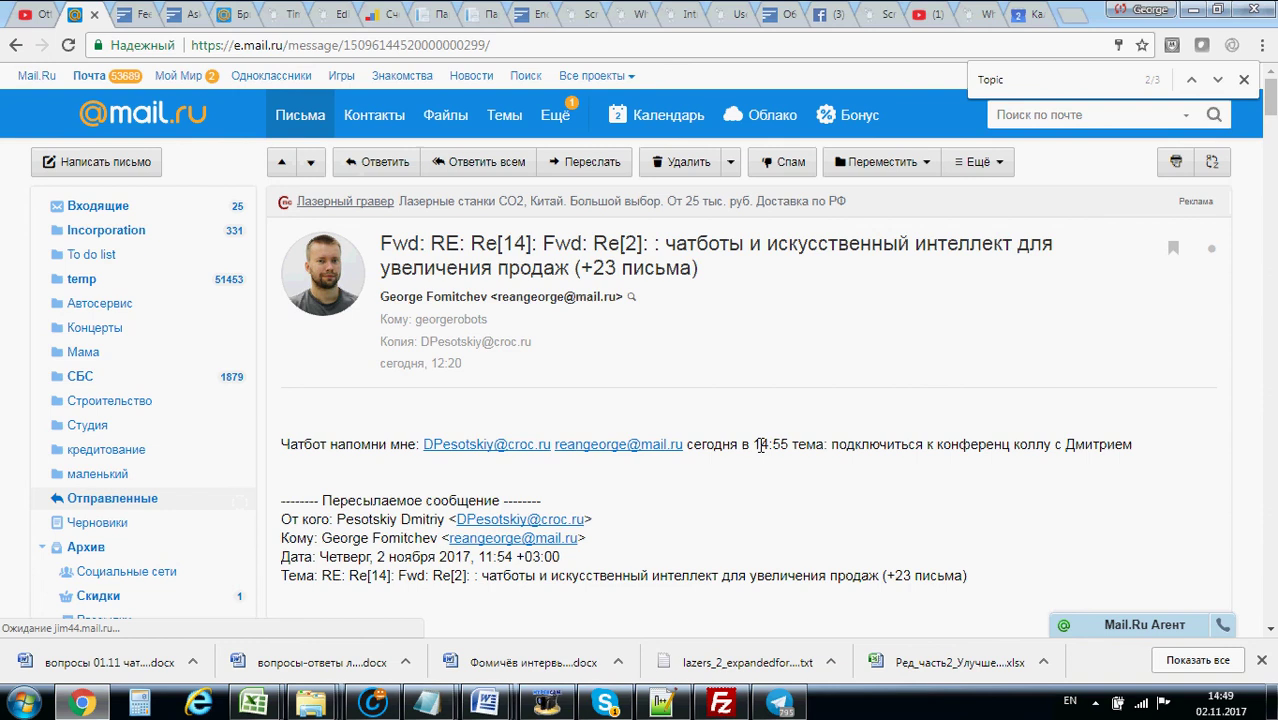
left_click_drag(760, 445, 791, 449)
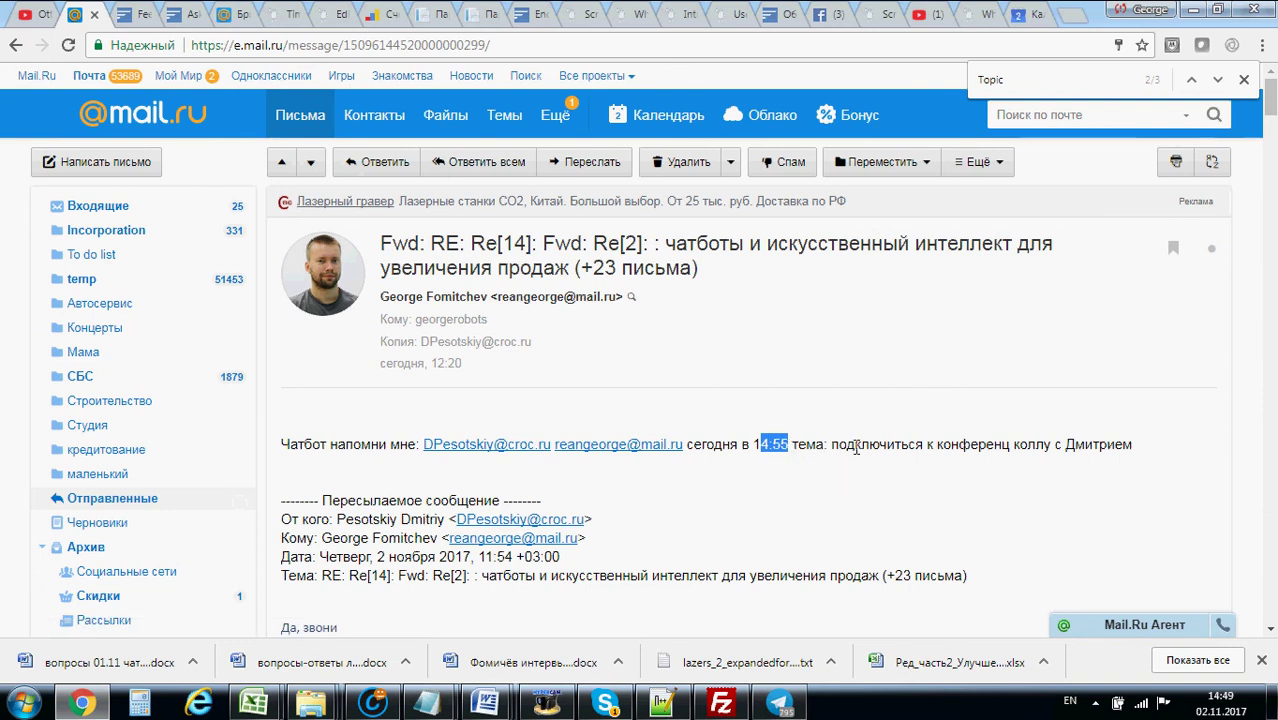
mouse_move(770, 694)
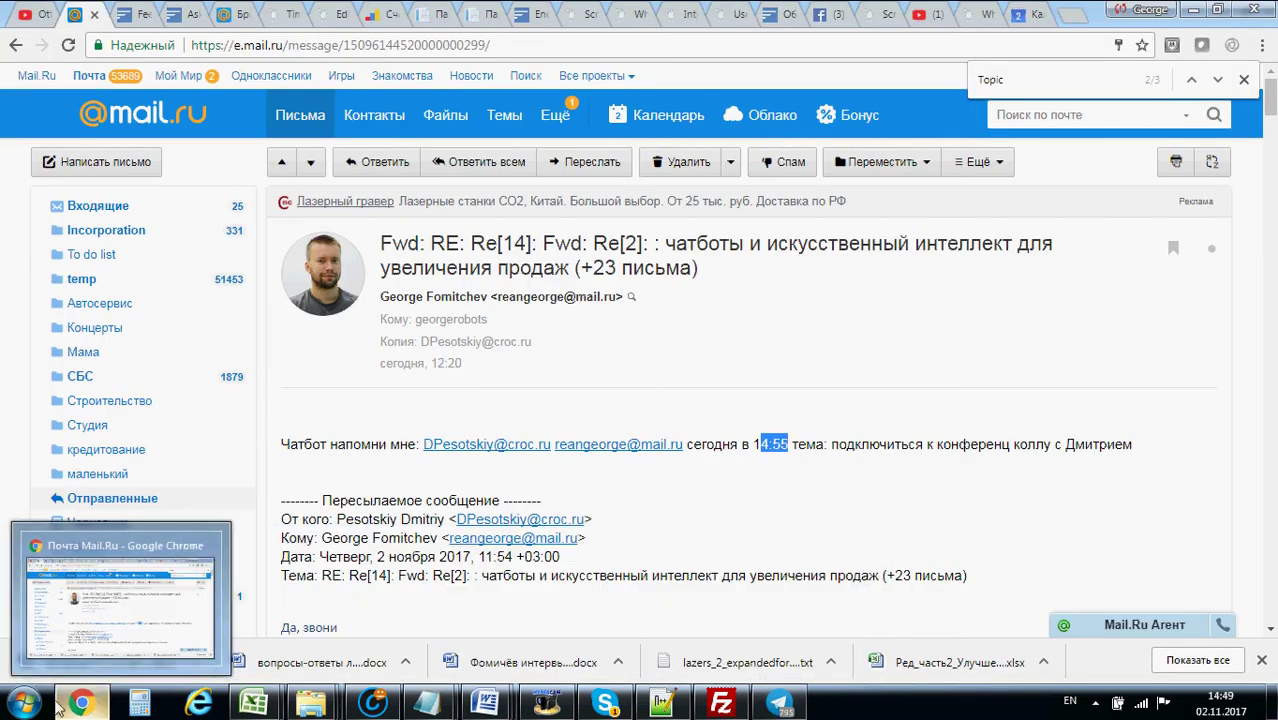
Return to the secretary bot's reminder script and highlight the #onesent and 0 arguments of Memory.findReferencesBy in lookup()
left_click(488, 8)
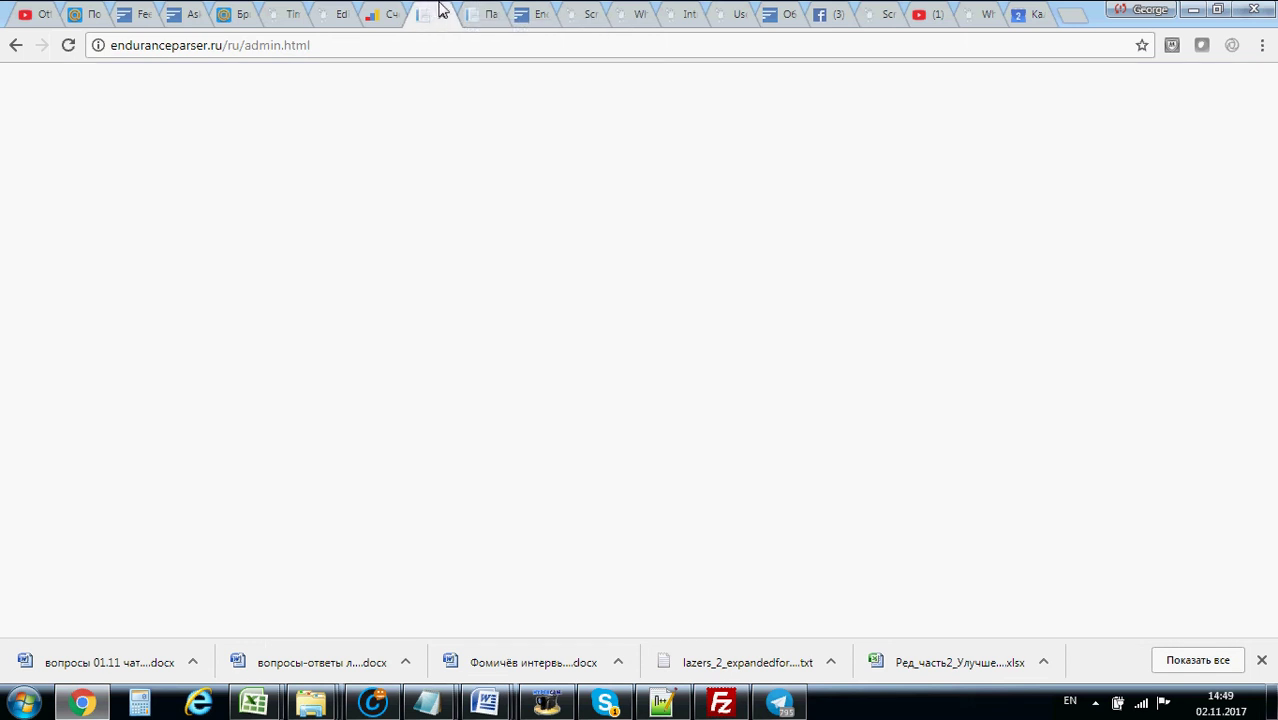
left_click(296, 10)
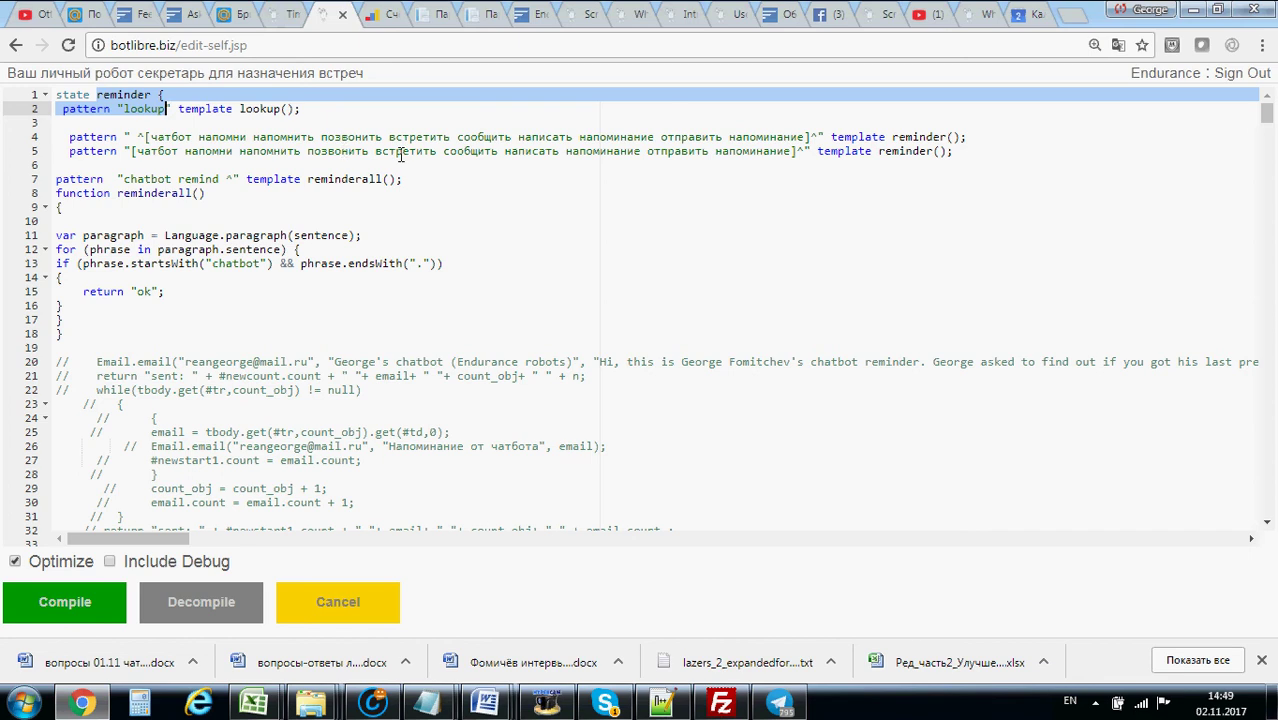
scroll(274, 321, "down", 5)
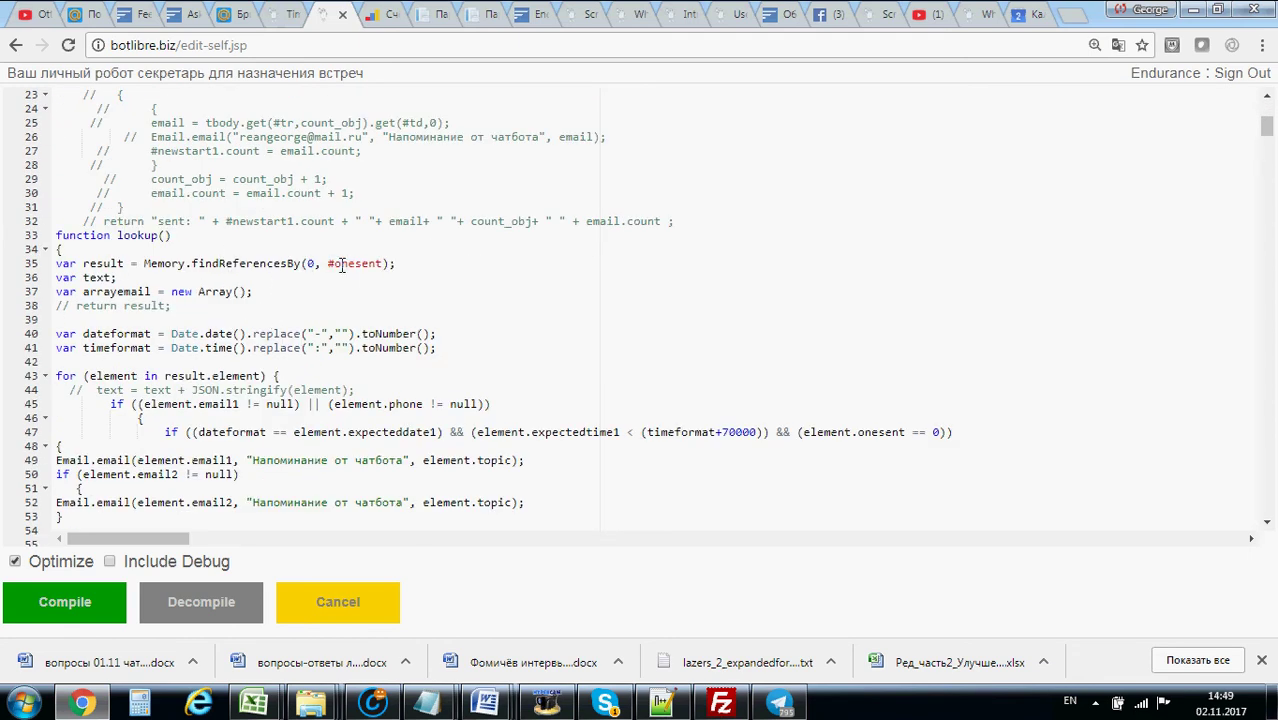
left_click_drag(329, 265, 378, 266)
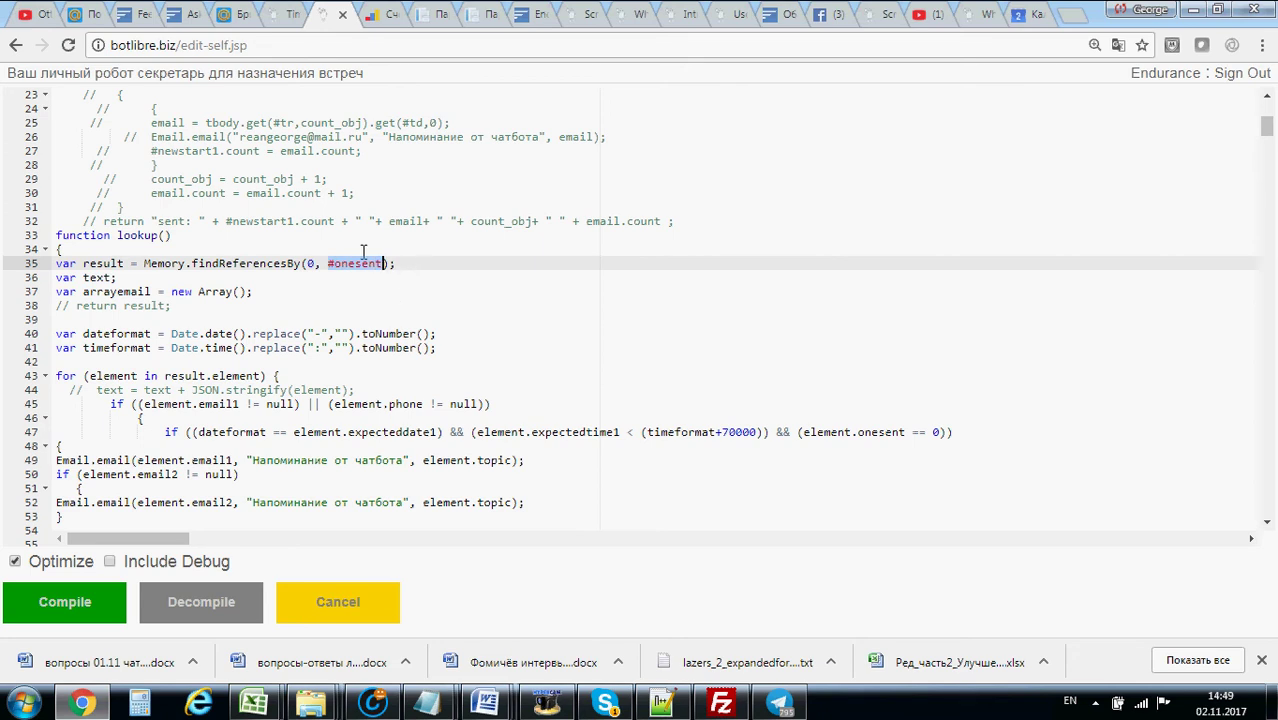
left_click_drag(306, 264, 321, 264)
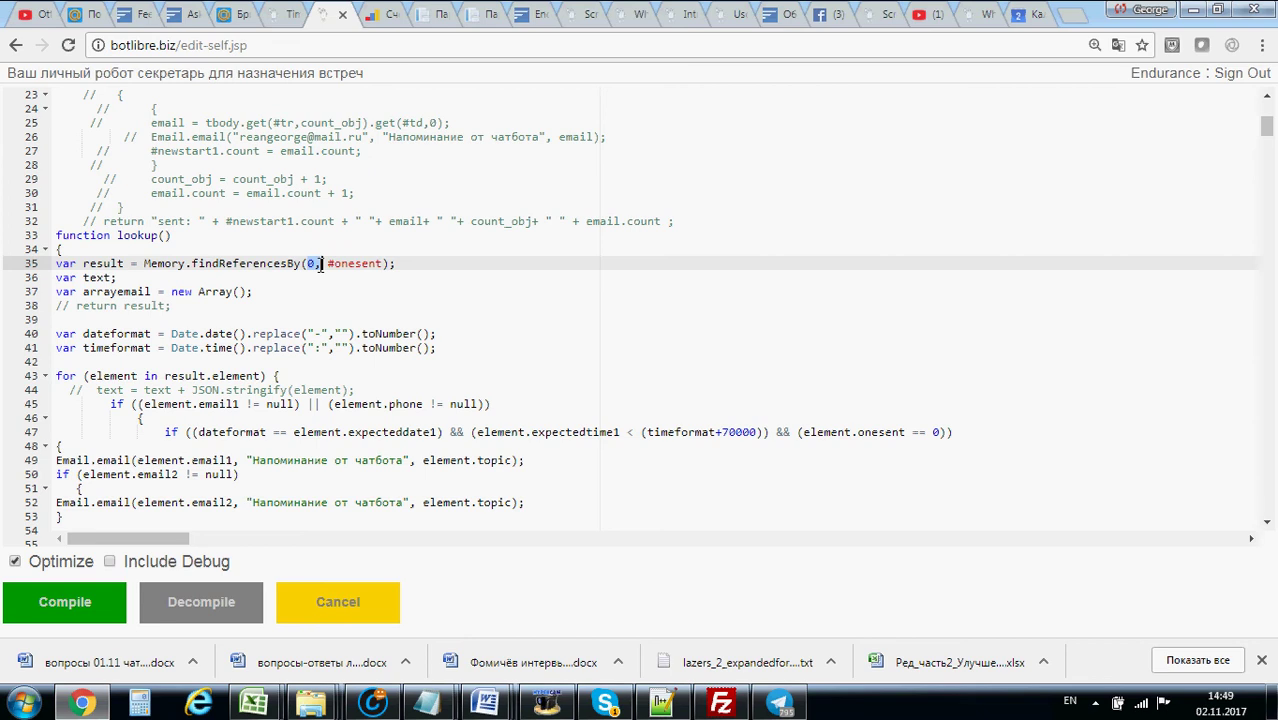
left_click(316, 264)
Highlight the dateformat comparison in lookup()'s inner if condition and the arguments of the first Email.email call, ending on element.topic
scroll(400, 390, "down", 3)
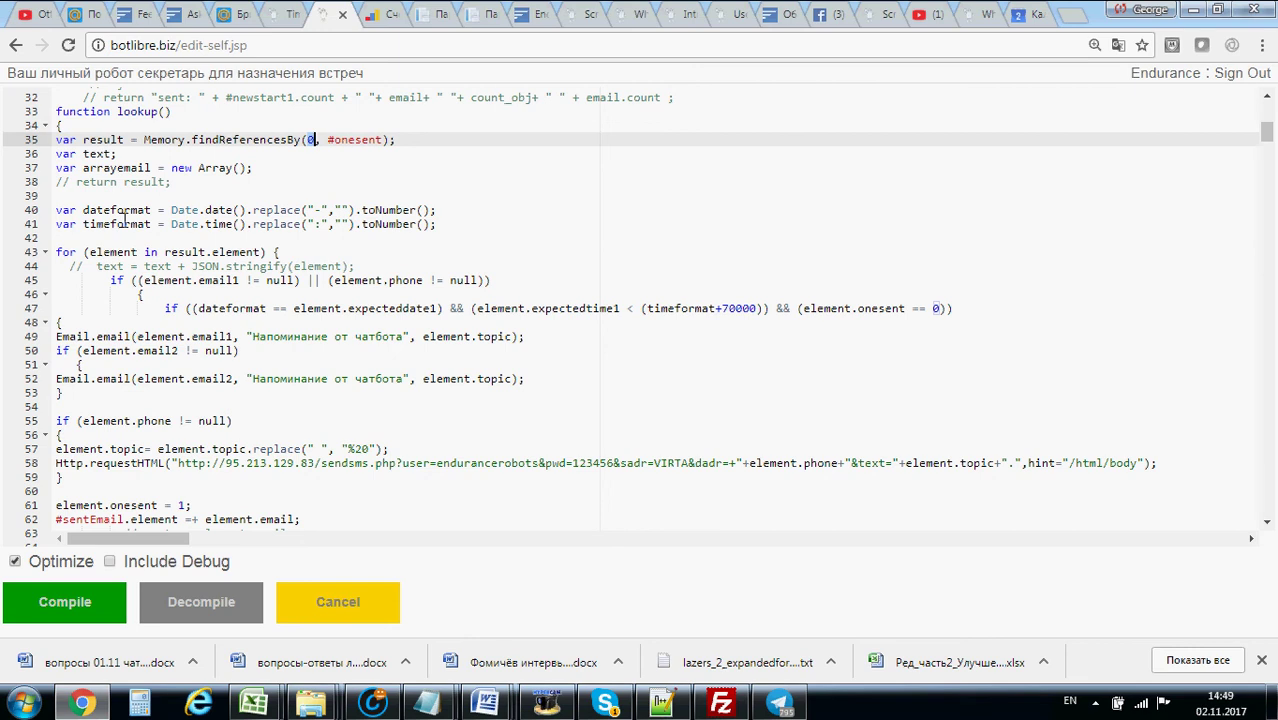
scroll(88, 418, "down", 1)
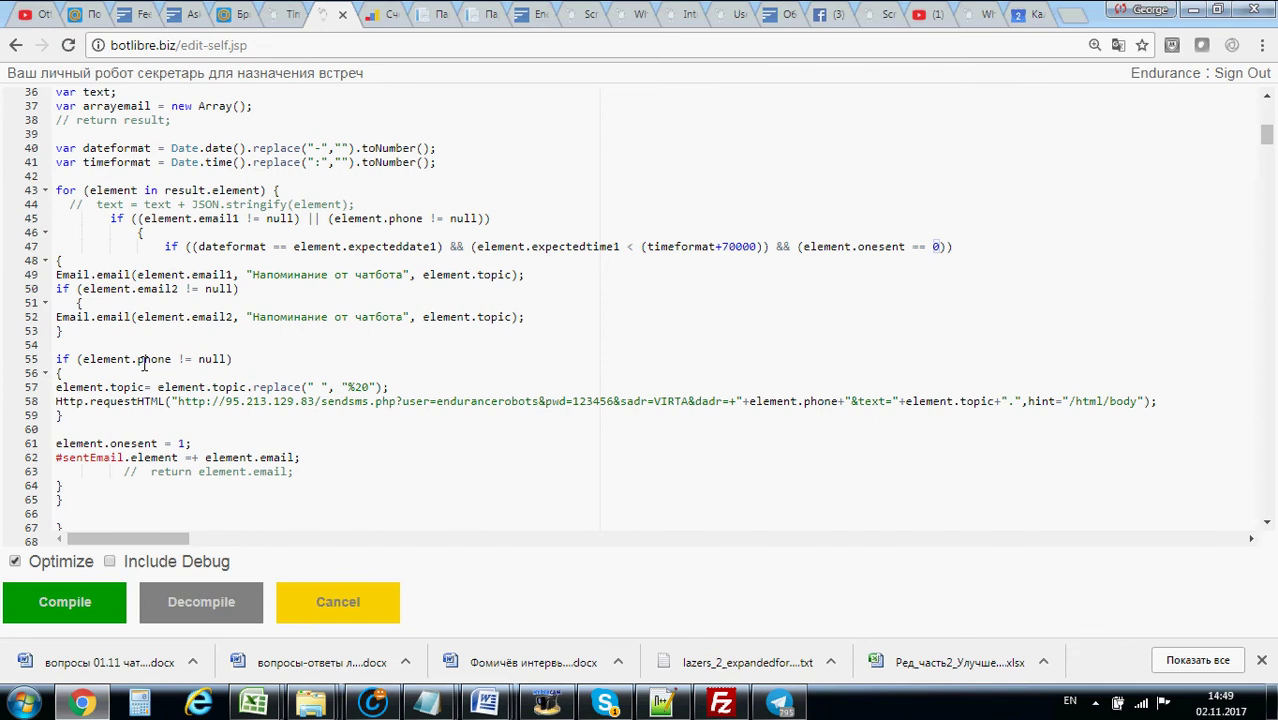
left_click_drag(199, 246, 293, 246)
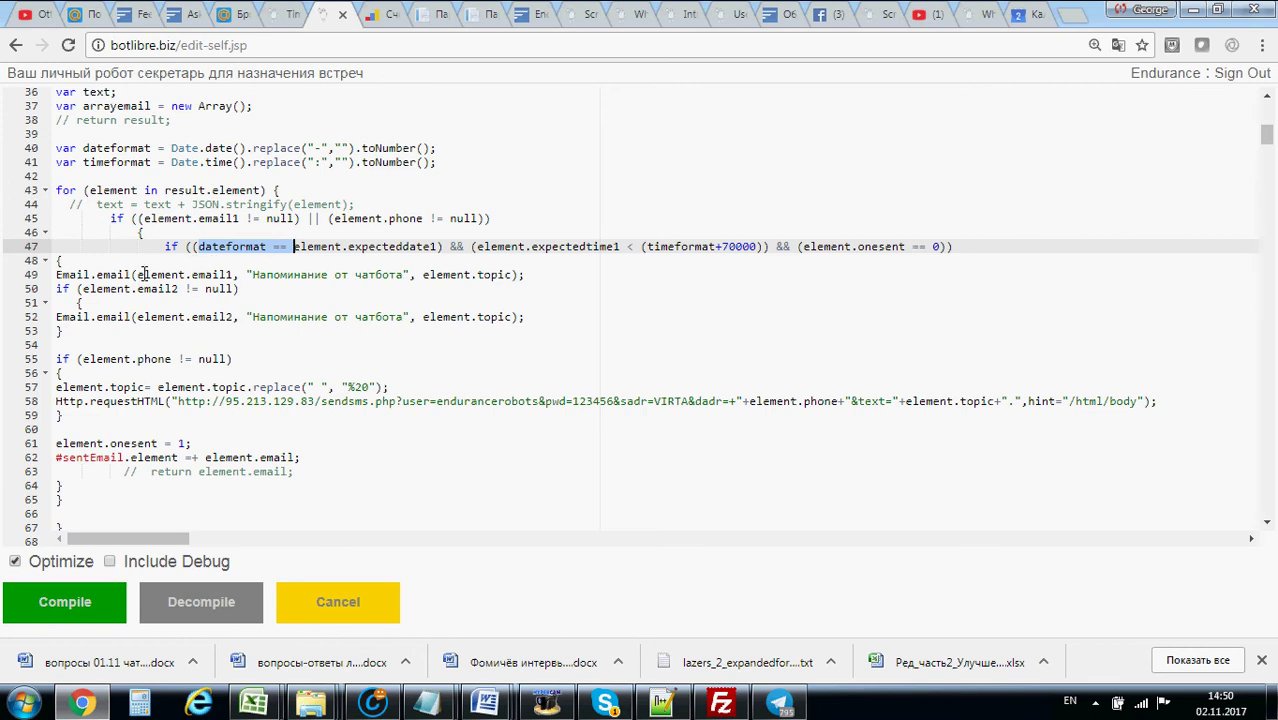
left_click_drag(140, 274, 194, 274)
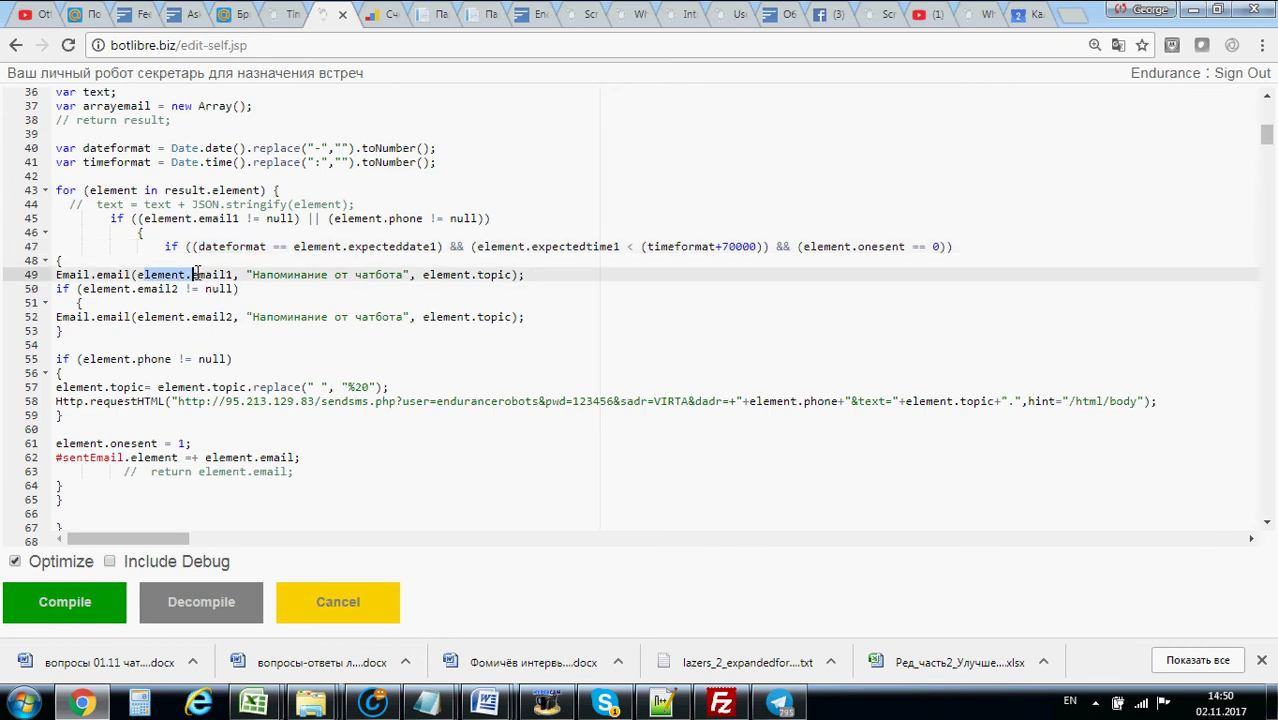
double_click(70, 274)
left_click(103, 274)
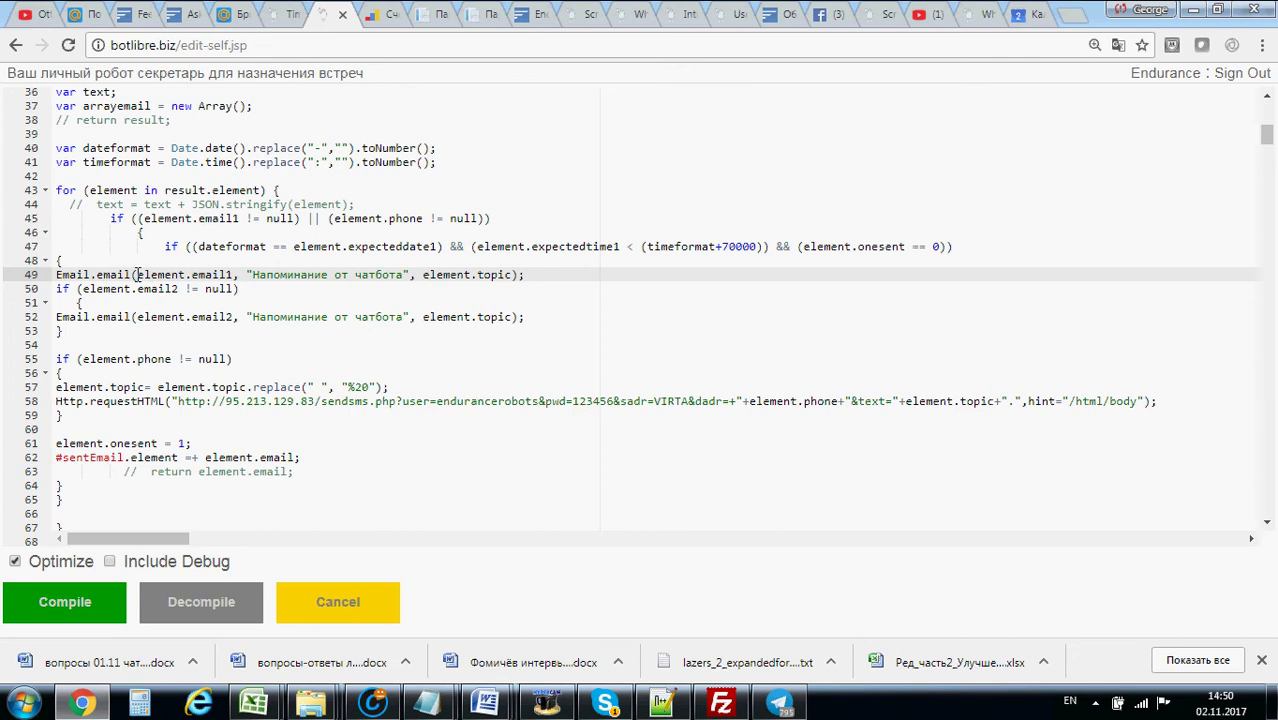
left_click_drag(138, 274, 512, 274)
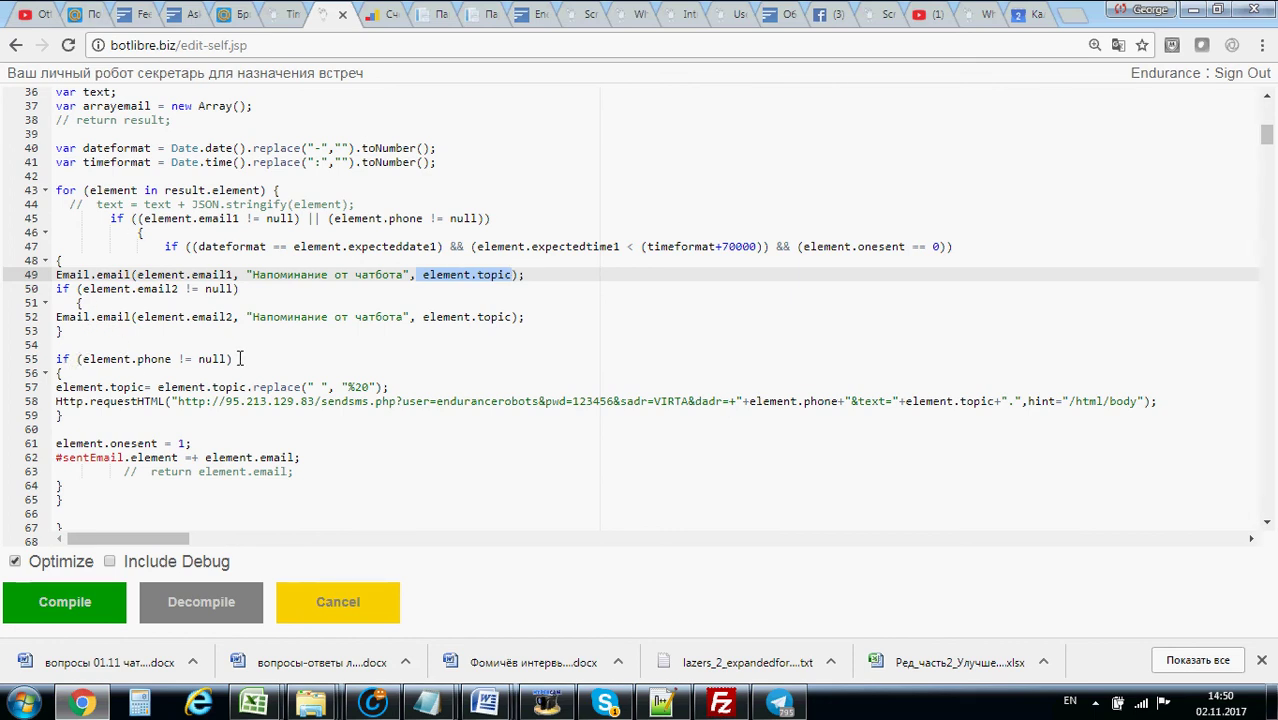
Highlight the element.phone != null condition, look over the rest of lookup(), and close the reminder script without compiling
left_click_drag(240, 359, 72, 359)
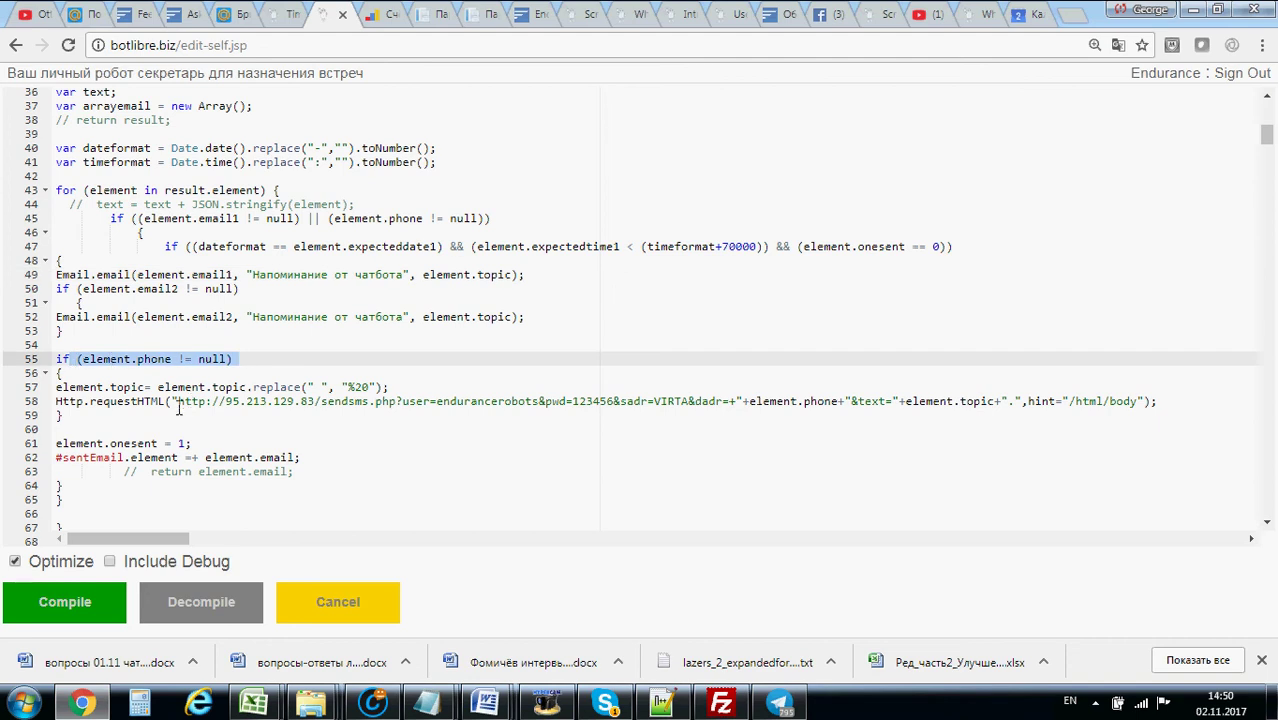
scroll(403, 406, "down", 3)
scroll(403, 406, "down", 2)
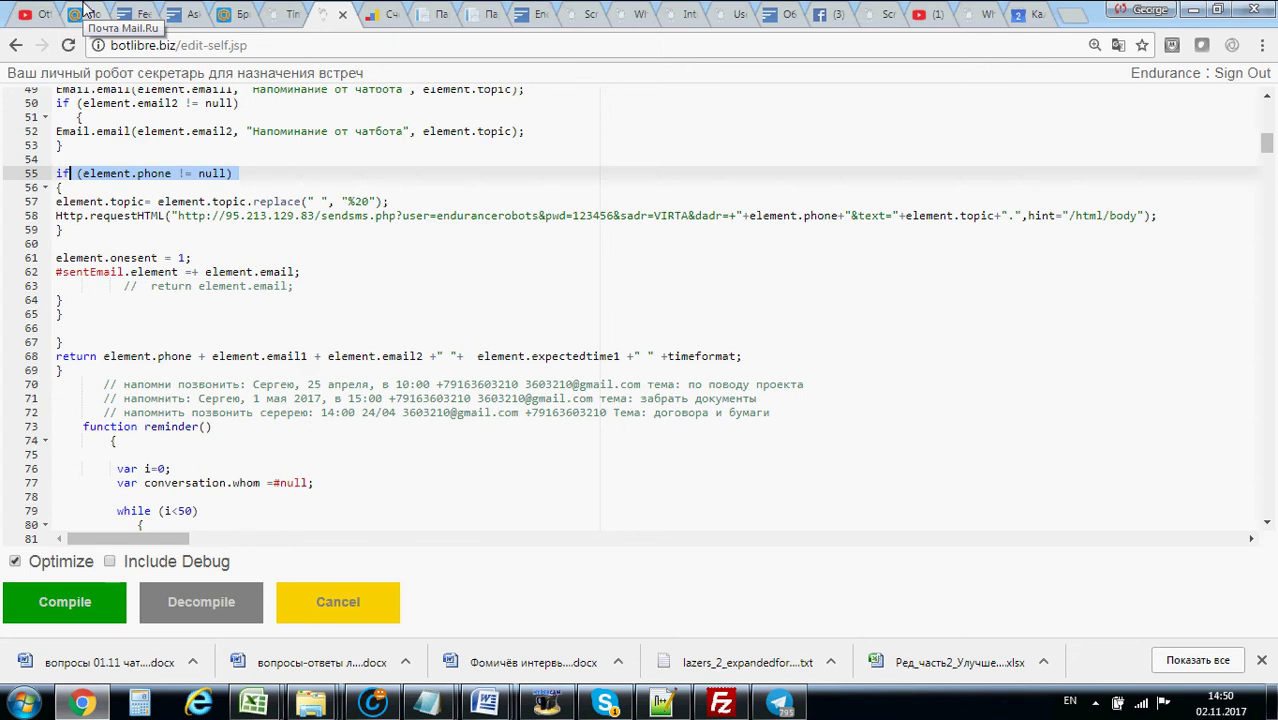
left_click(342, 606)
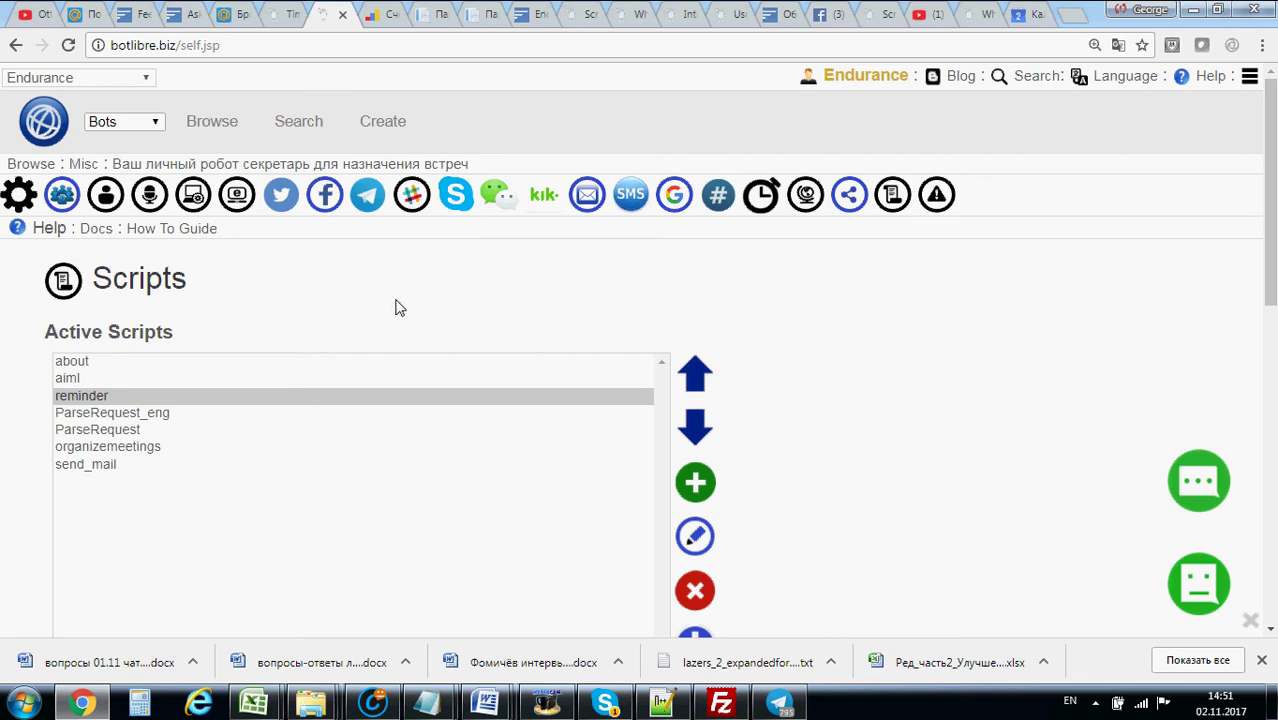
Open the ParseRequest_eng script, look through its English date-word checks, and close it without compiling
left_click(117, 412)
scroll(112, 415, "down", 3)
scroll(108, 120, "up", 3)
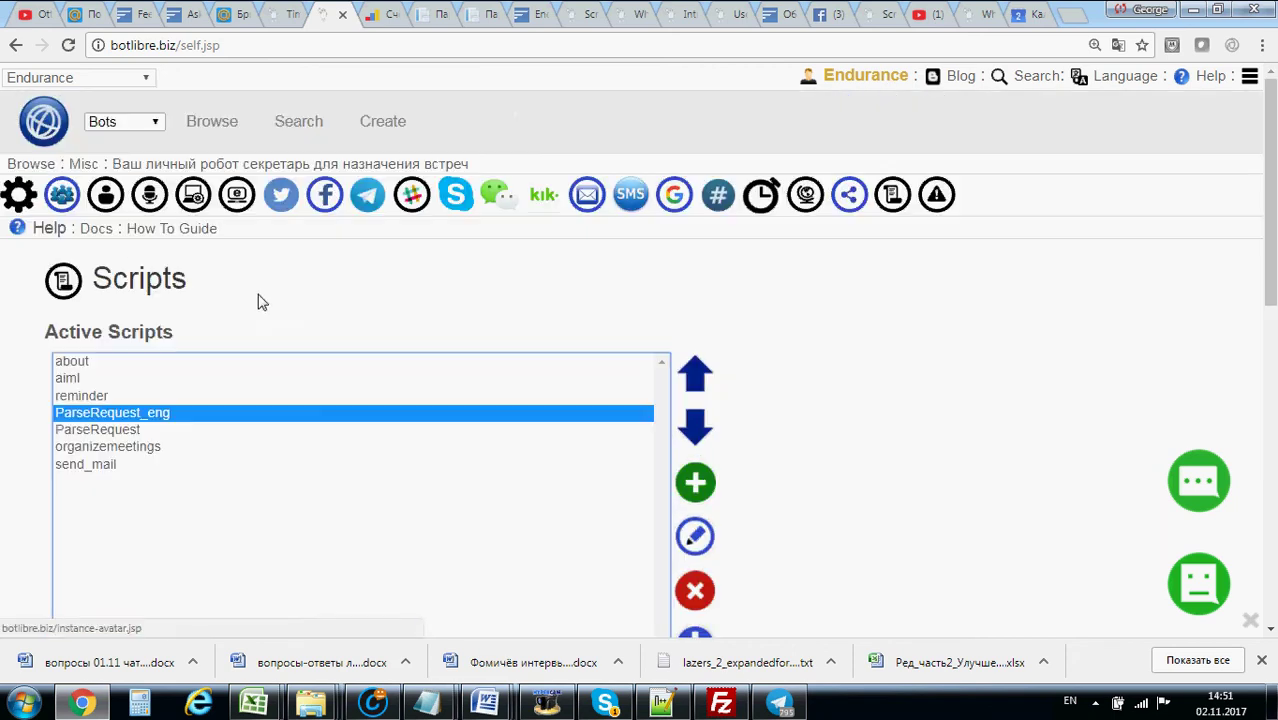
left_click(112, 430)
left_click(172, 413)
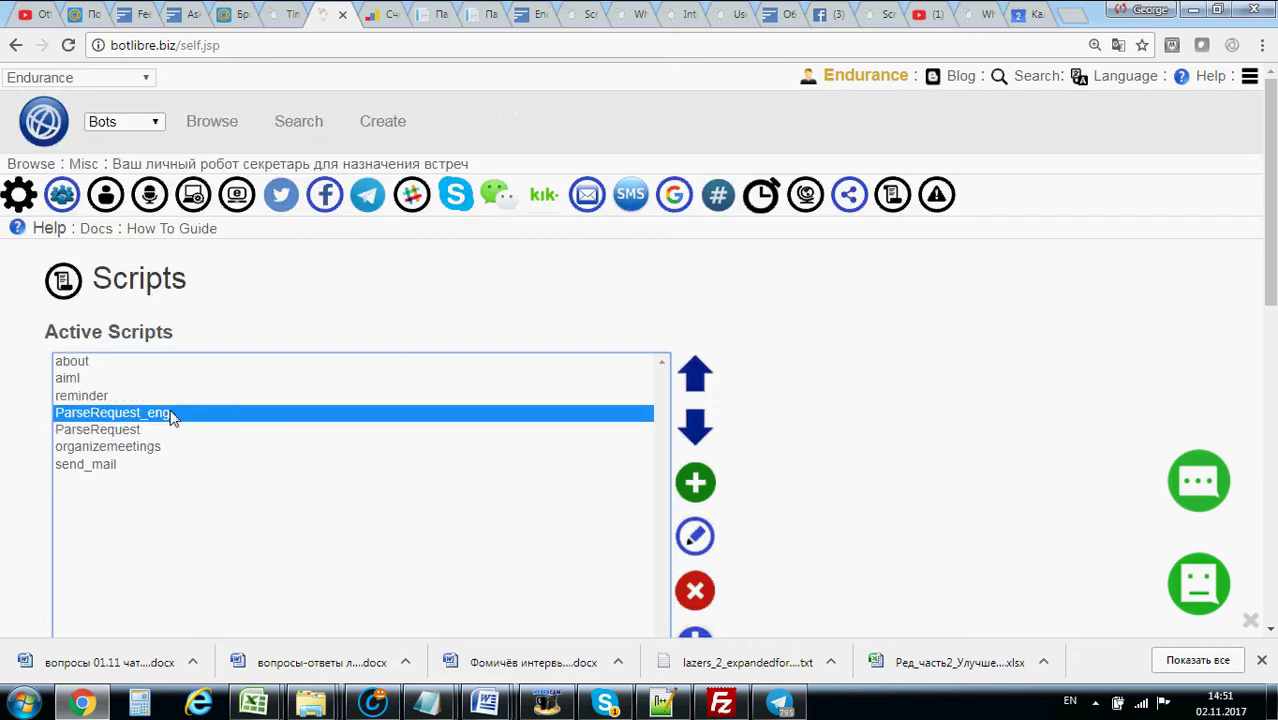
left_click(695, 538)
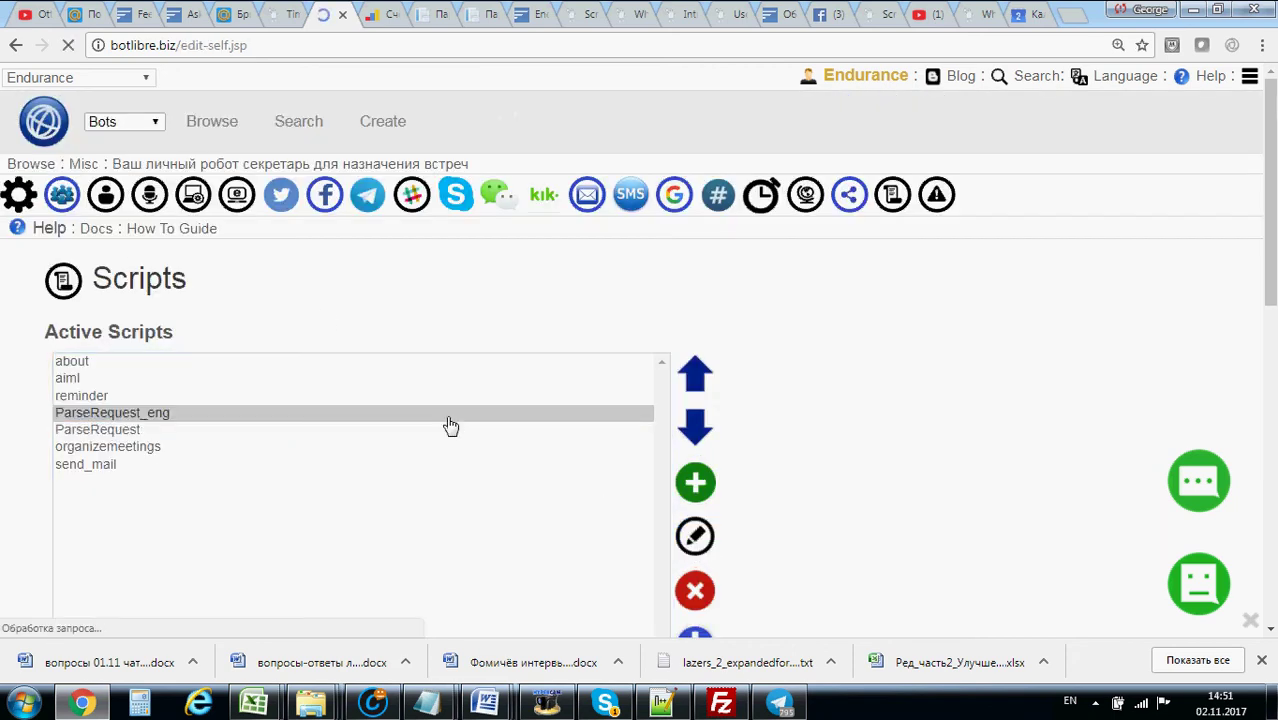
scroll(410, 420, "down", 6)
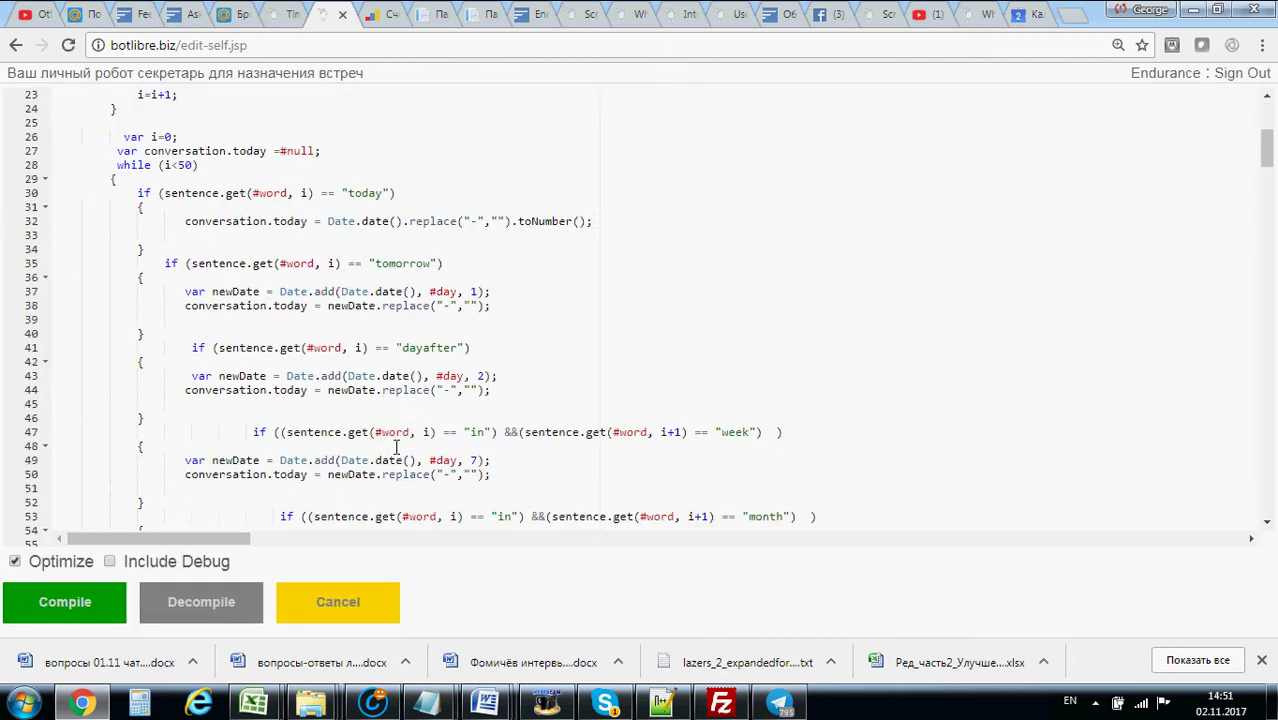
left_click(370, 613)
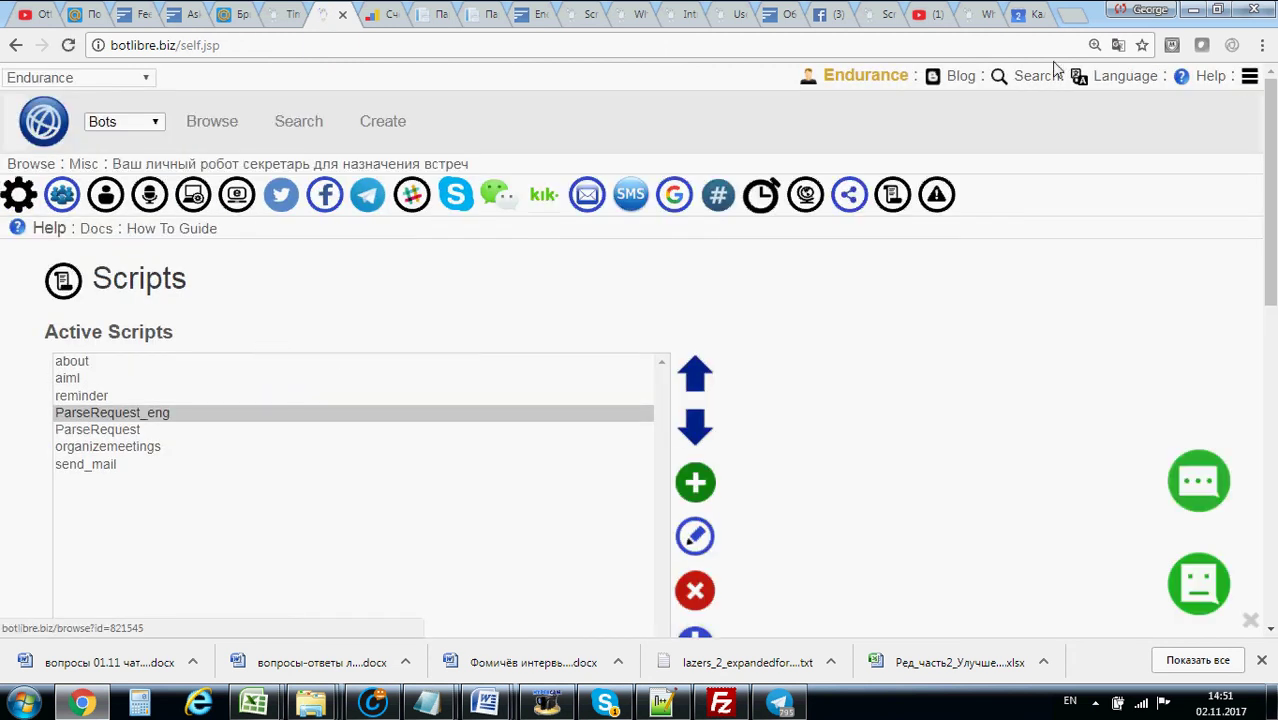
Open Endurance ChatBot from the account's own bots and go to its Scripts page
left_click(866, 76)
left_click(872, 140)
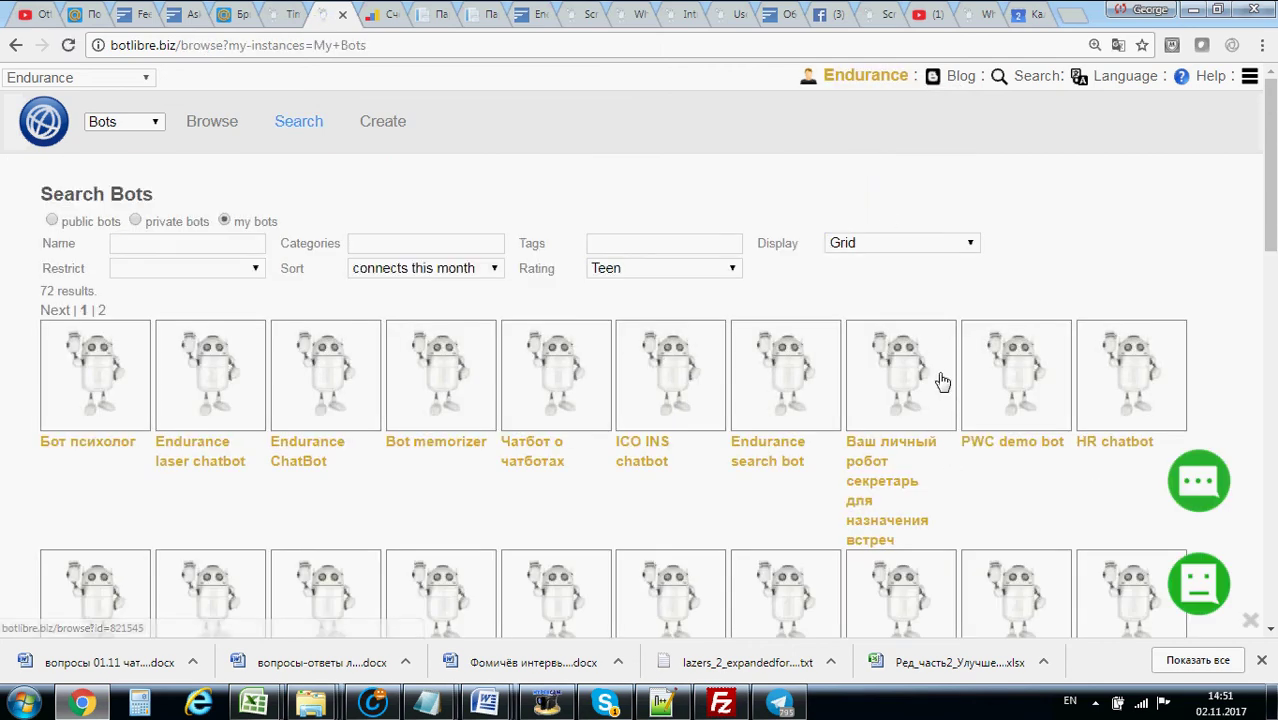
mouse_move(941, 376)
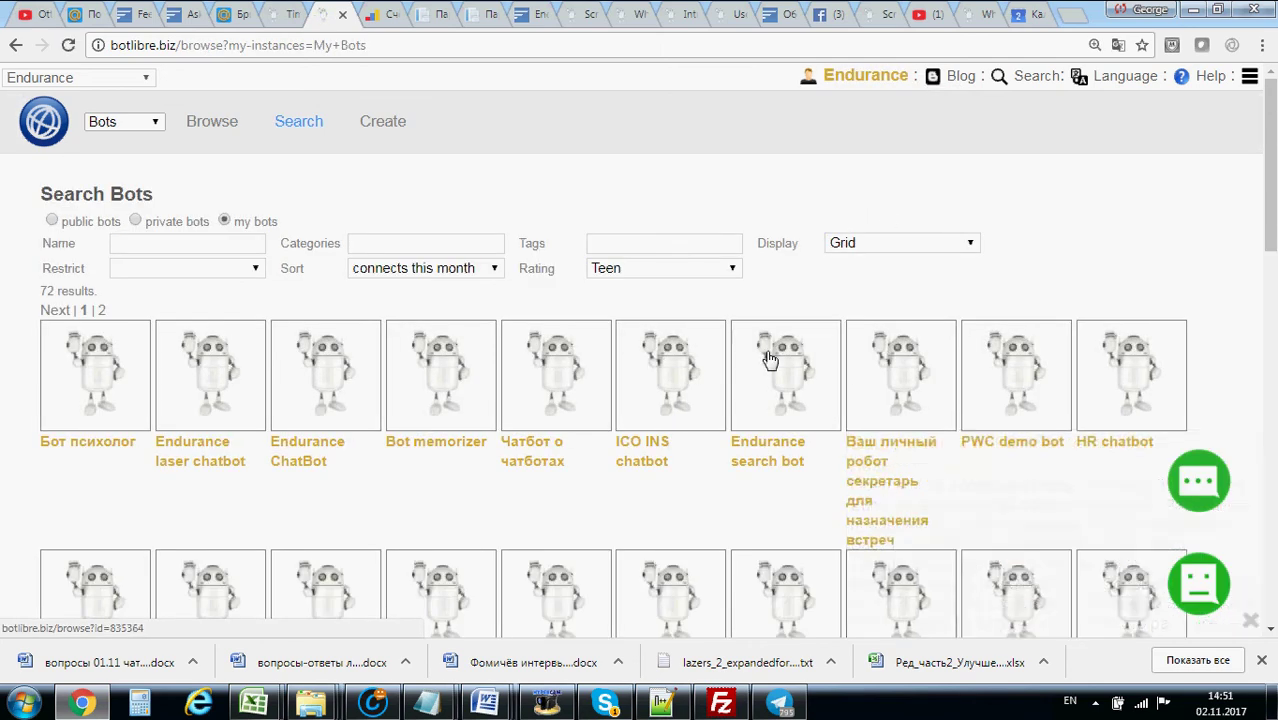
left_click(281, 367)
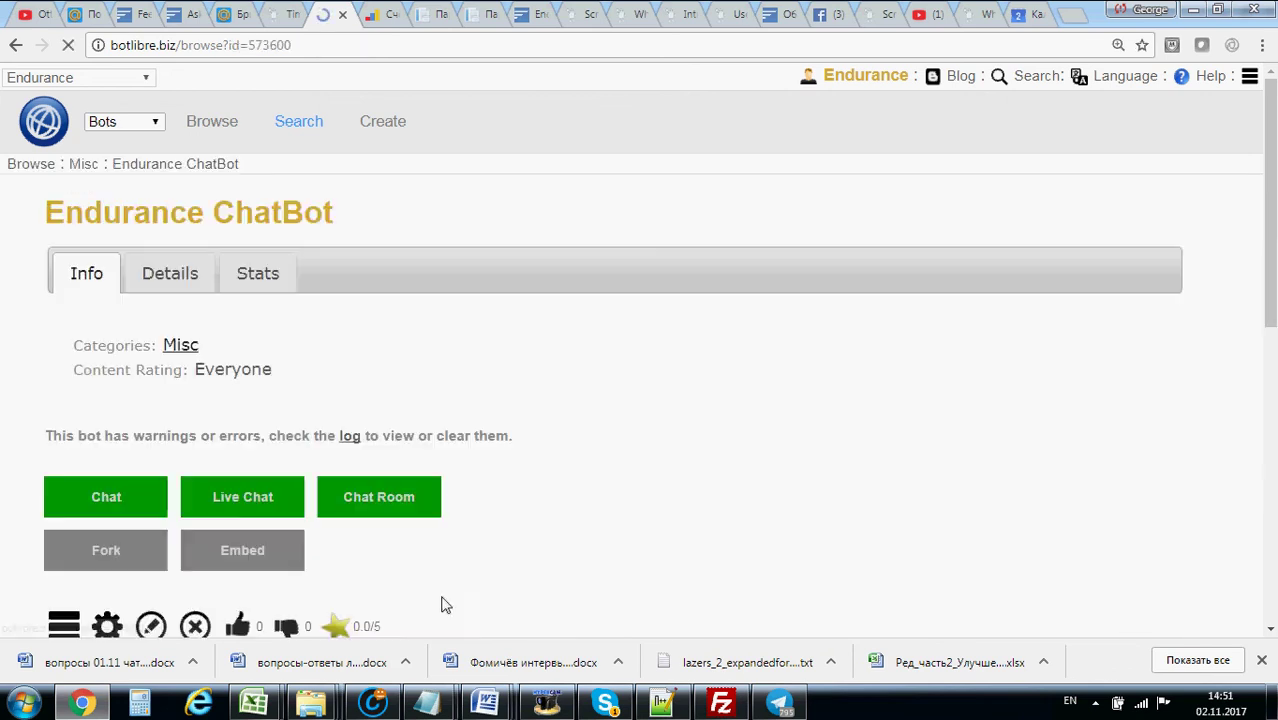
left_click(104, 630)
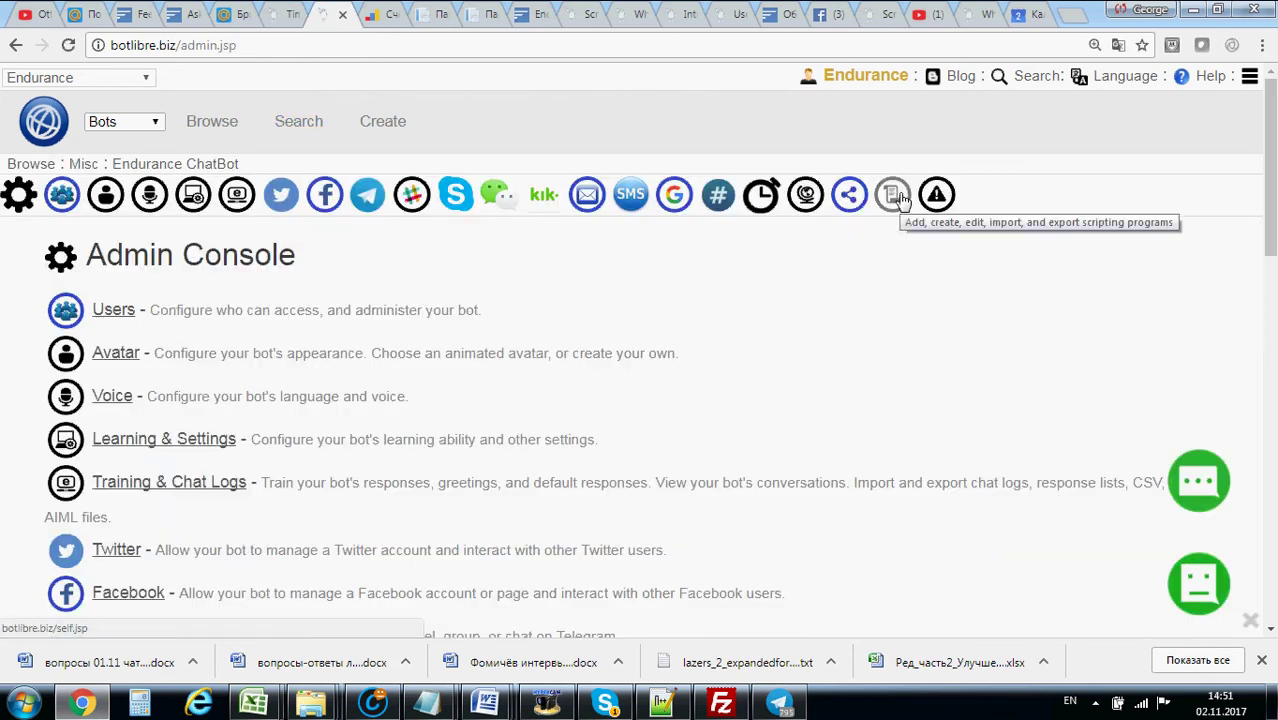
left_click(895, 196)
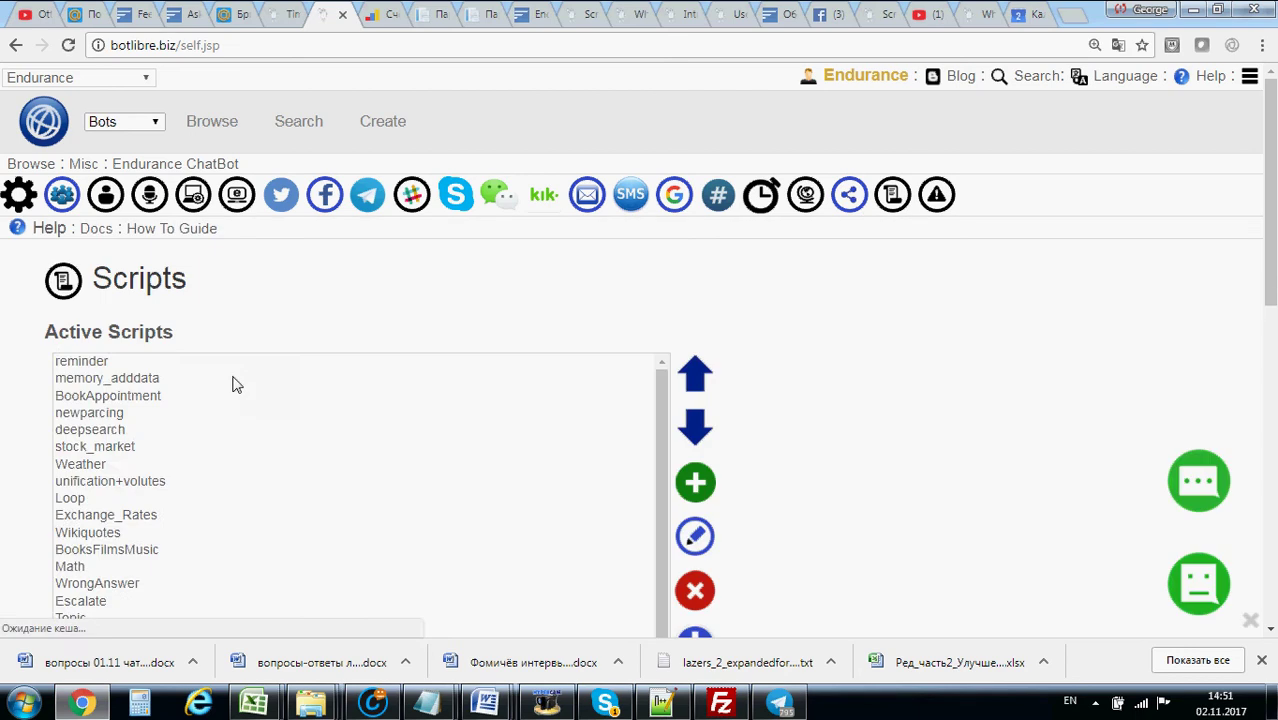
Look through Endurance ChatBot's active scripts and open the Escalate script for viewing
scroll(180, 375, "down", 5)
scroll(172, 375, "down", 2)
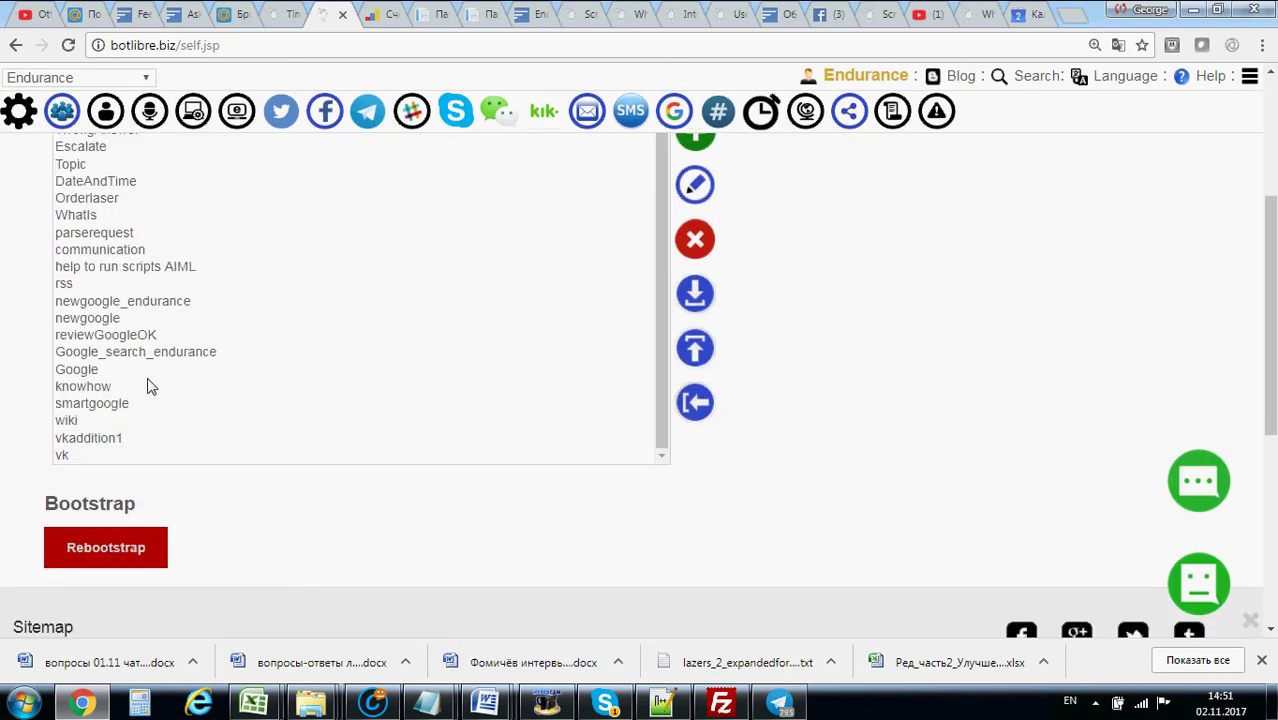
scroll(100, 345, "up", 1)
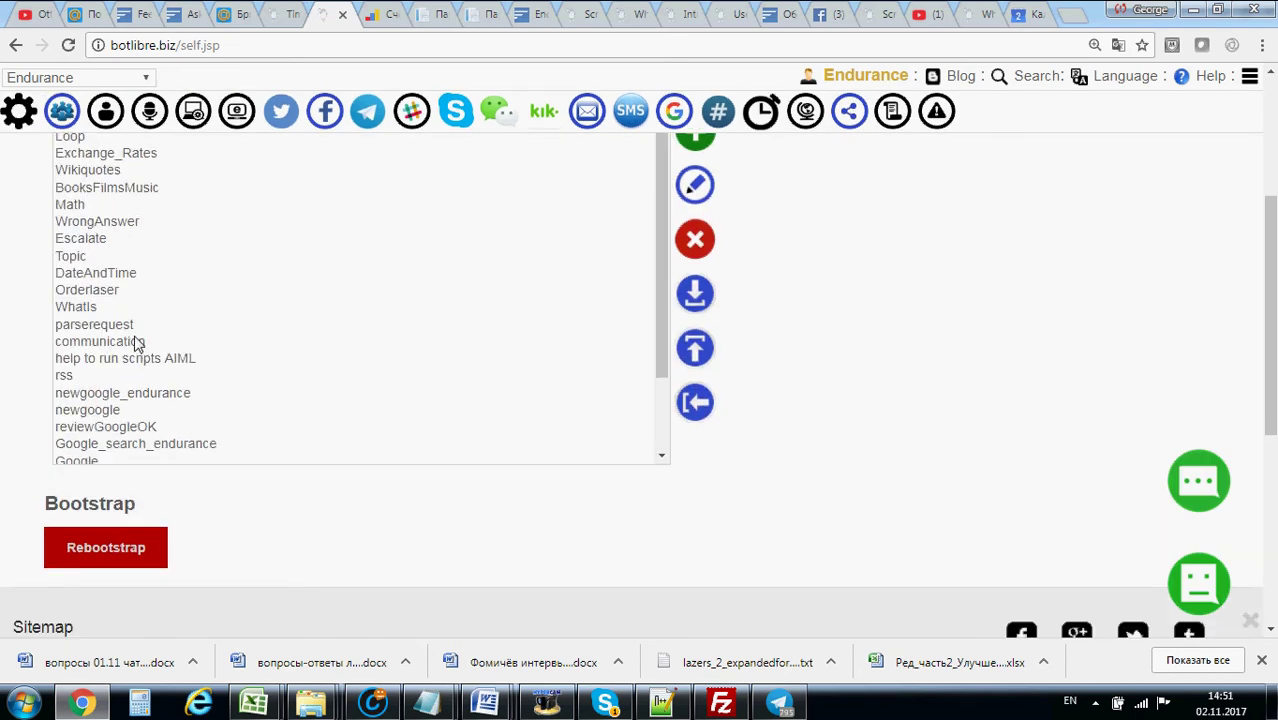
left_click(95, 234)
left_click(105, 303)
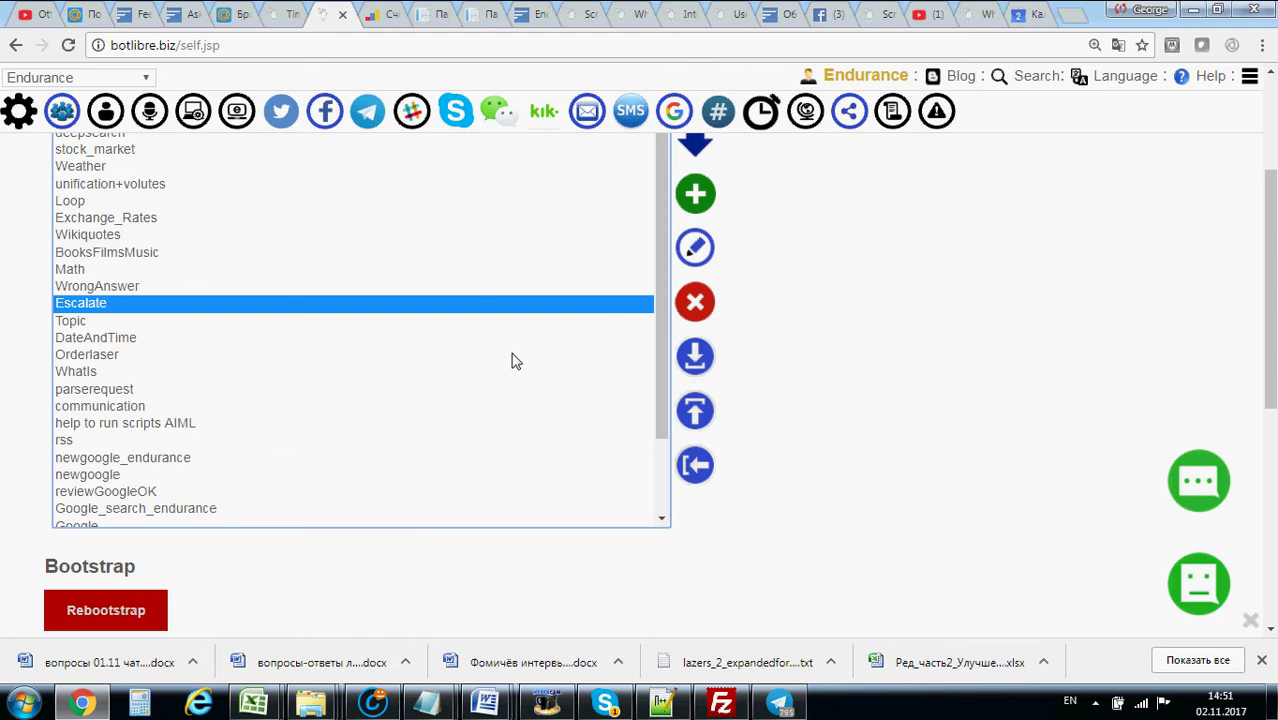
left_click(692, 252)
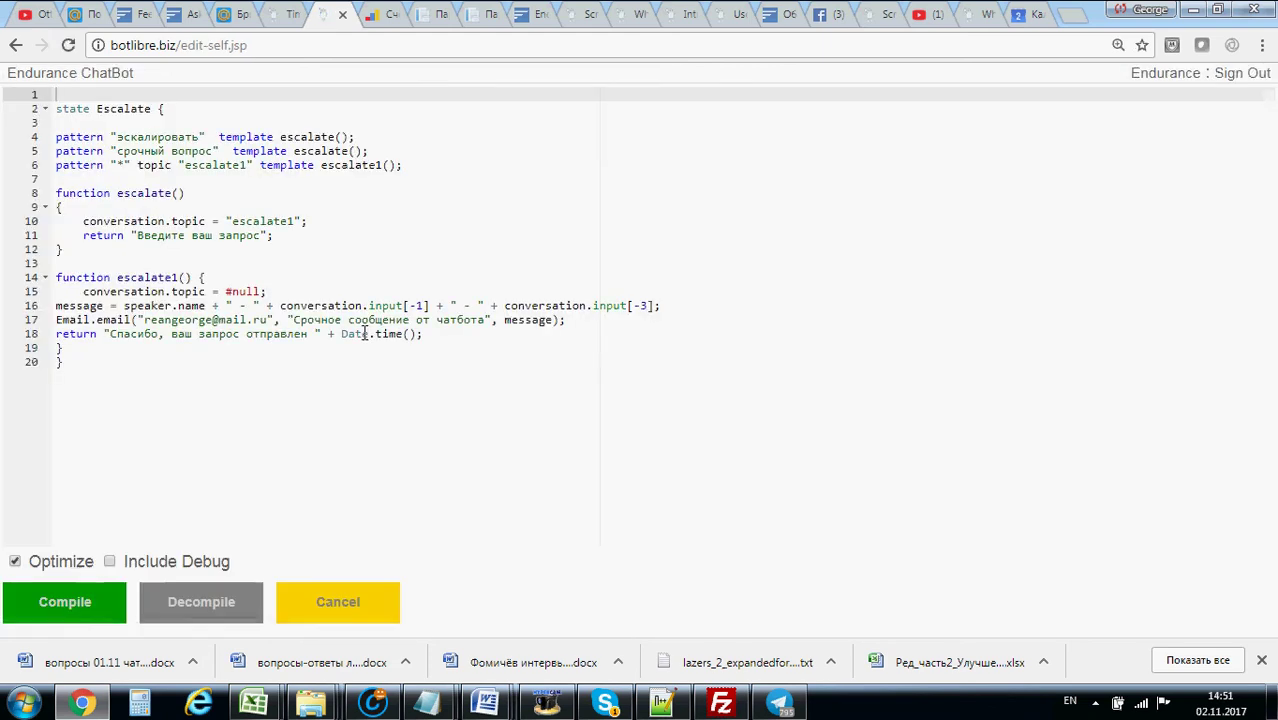
Highlight the "эскалировать" pattern and the whole Escalate script, then close it without compiling
double_click(136, 137)
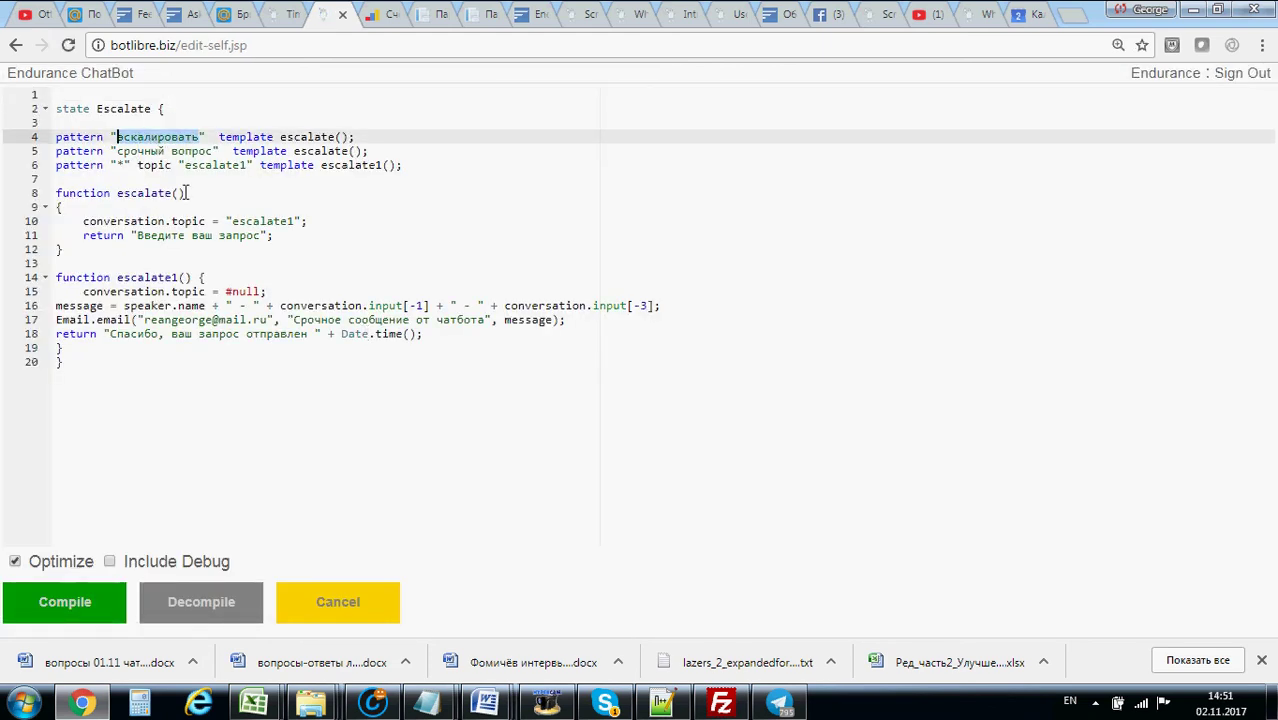
left_click(234, 221)
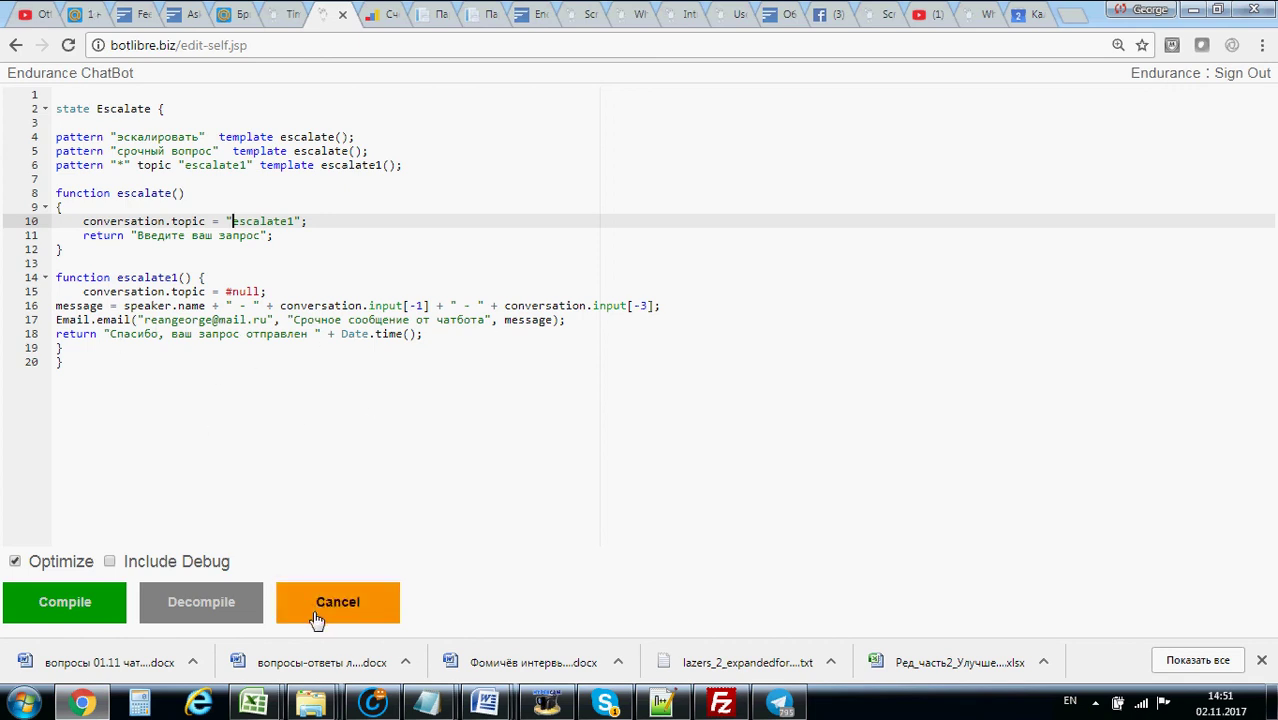
left_click_drag(72, 366, 28, 106)
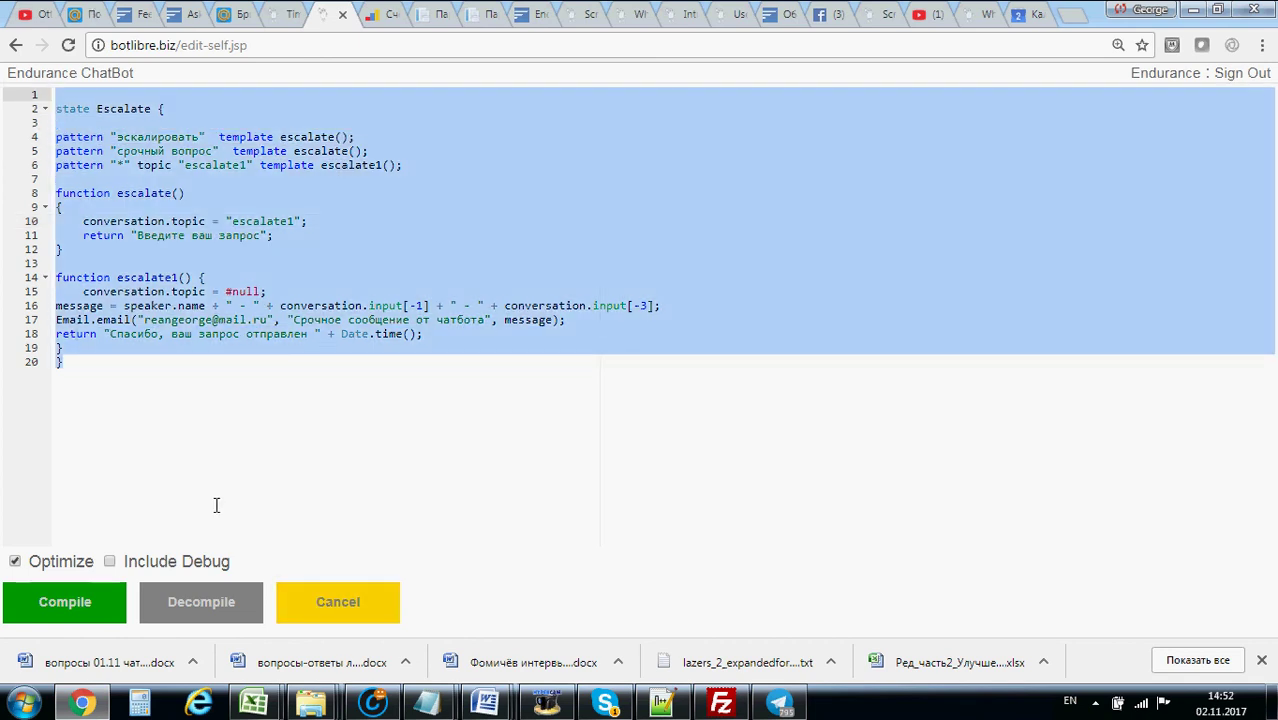
left_click(338, 602)
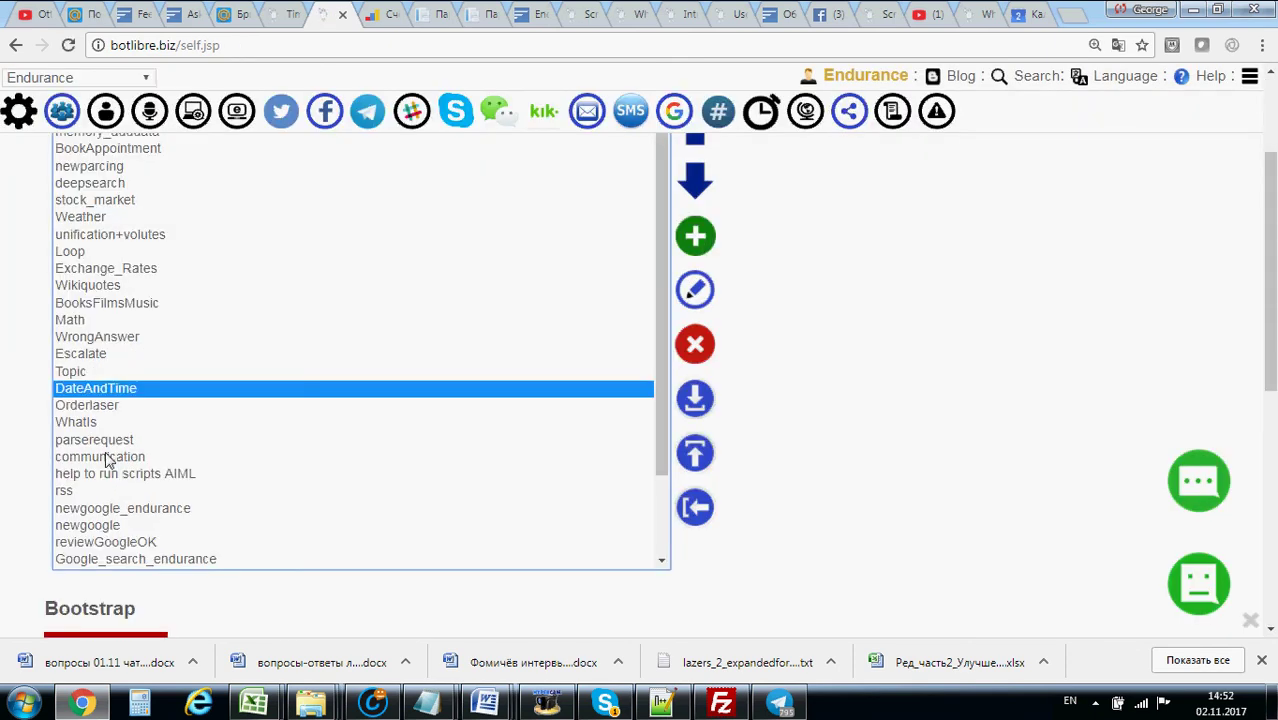
Open the Weather script, highlight the "погода" keyword in its pattern, and close it without compiling
left_click(113, 219)
left_click(694, 290)
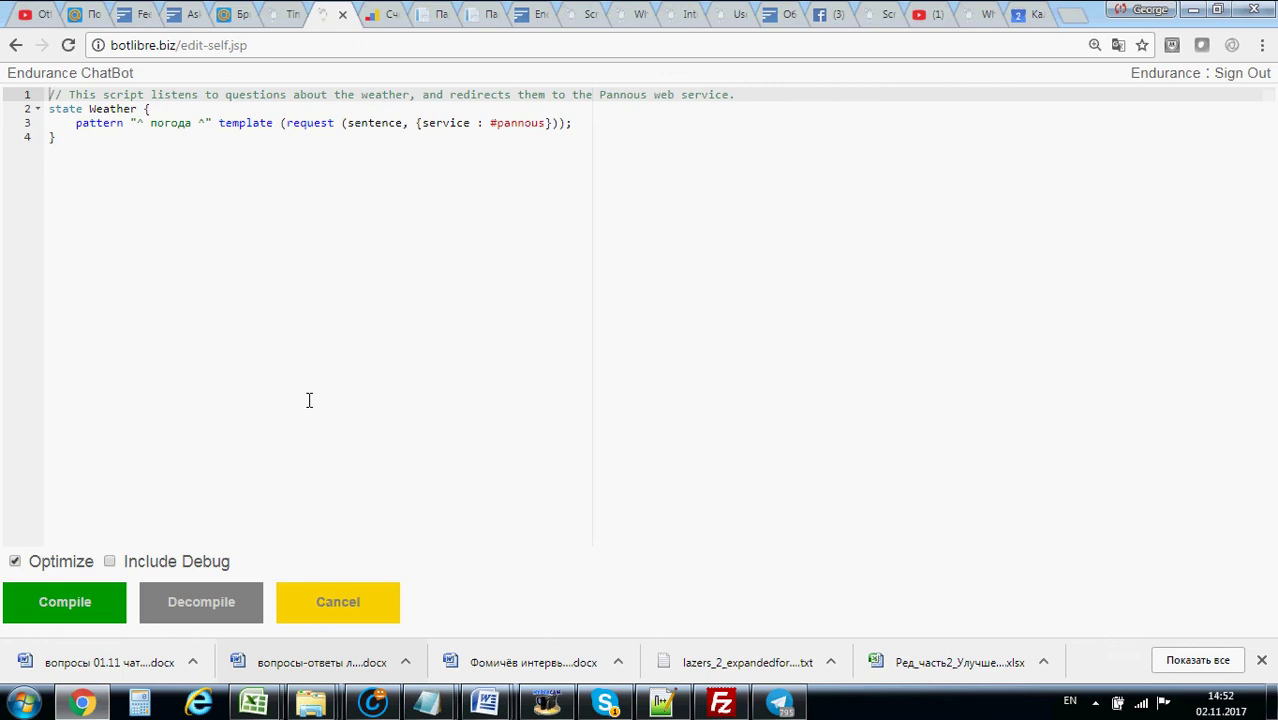
double_click(151, 123)
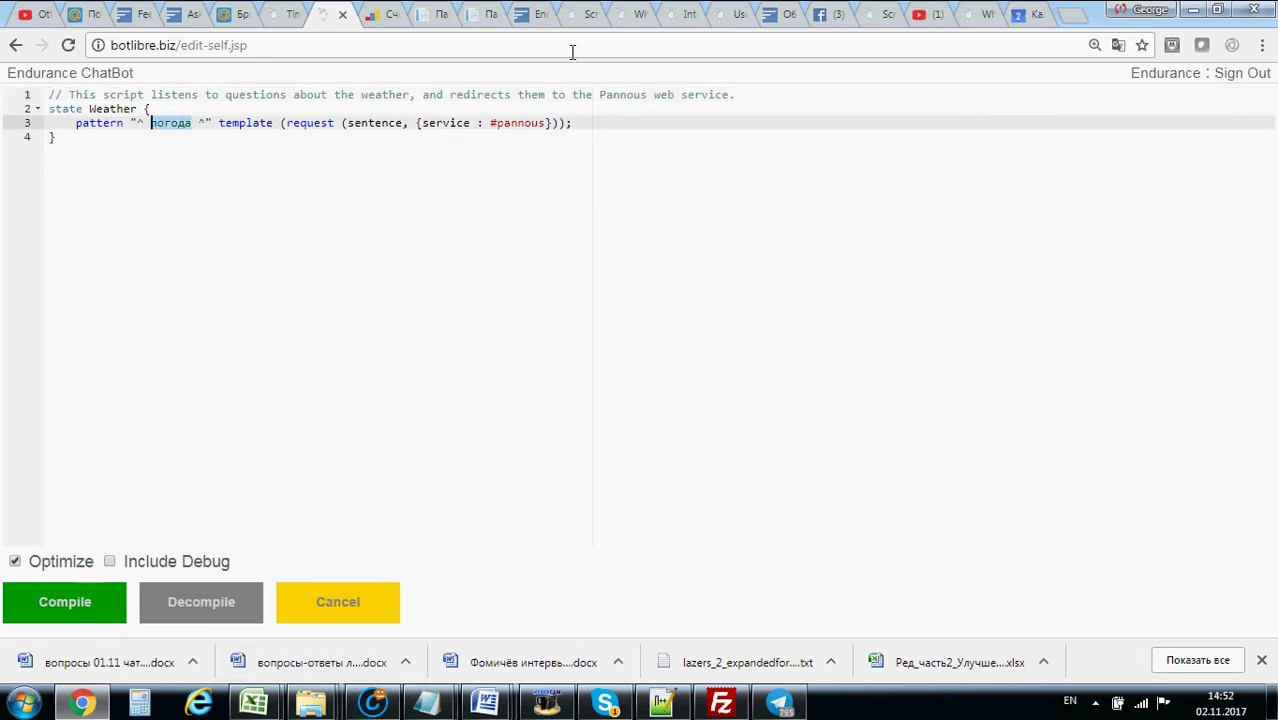
left_click(338, 604)
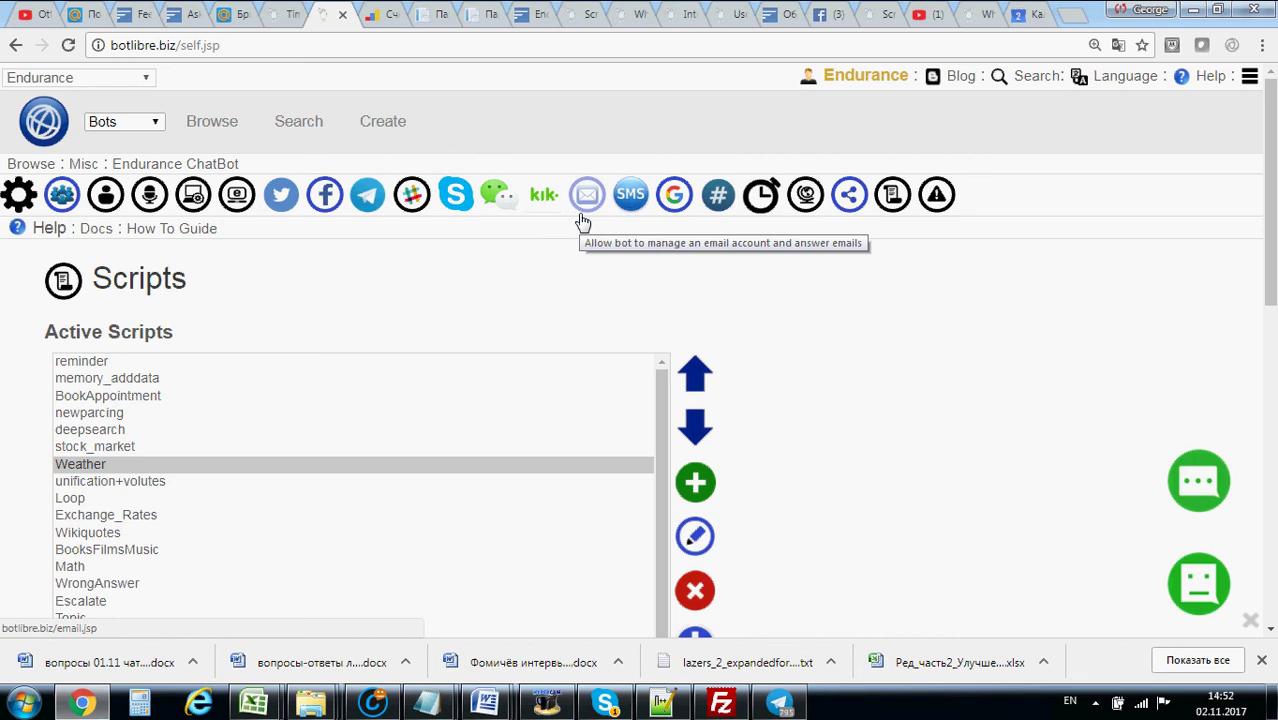
Open endurancerobots.com in a new browser tab, look through its home page down to the contact footer, and close the tab
left_click(1068, 14)
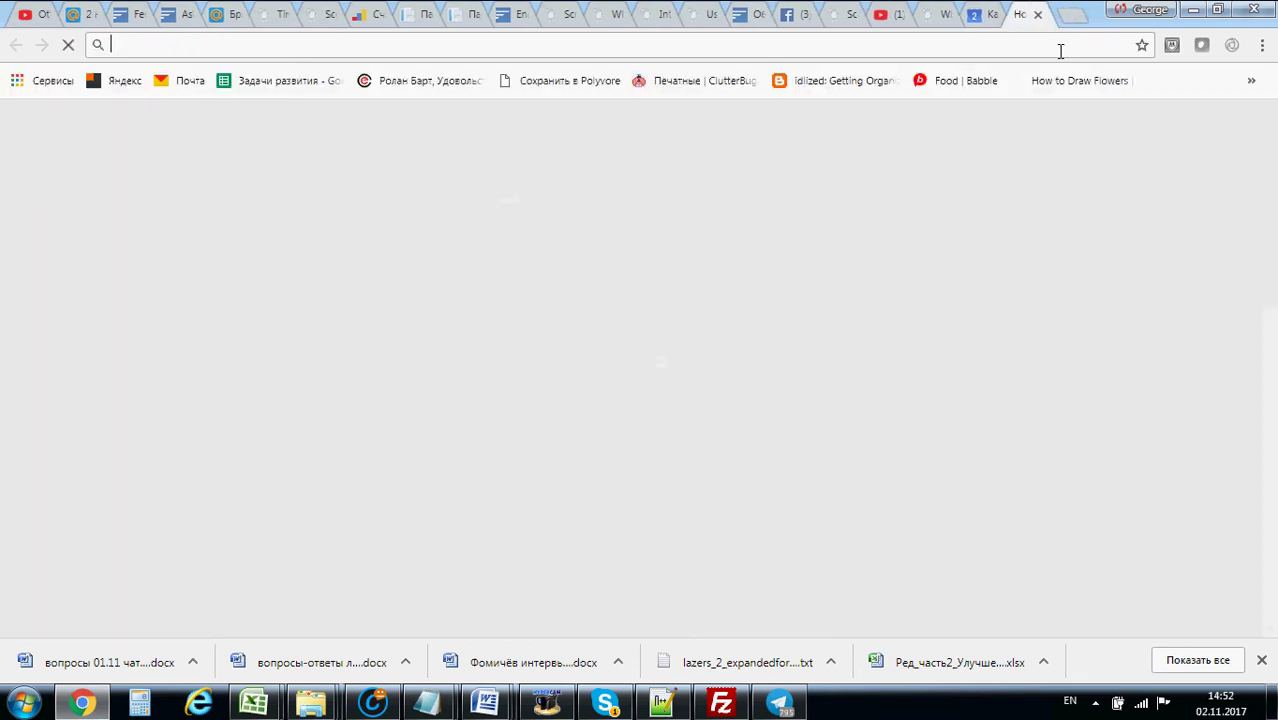
type("endurancerobots.com")
key("Return")
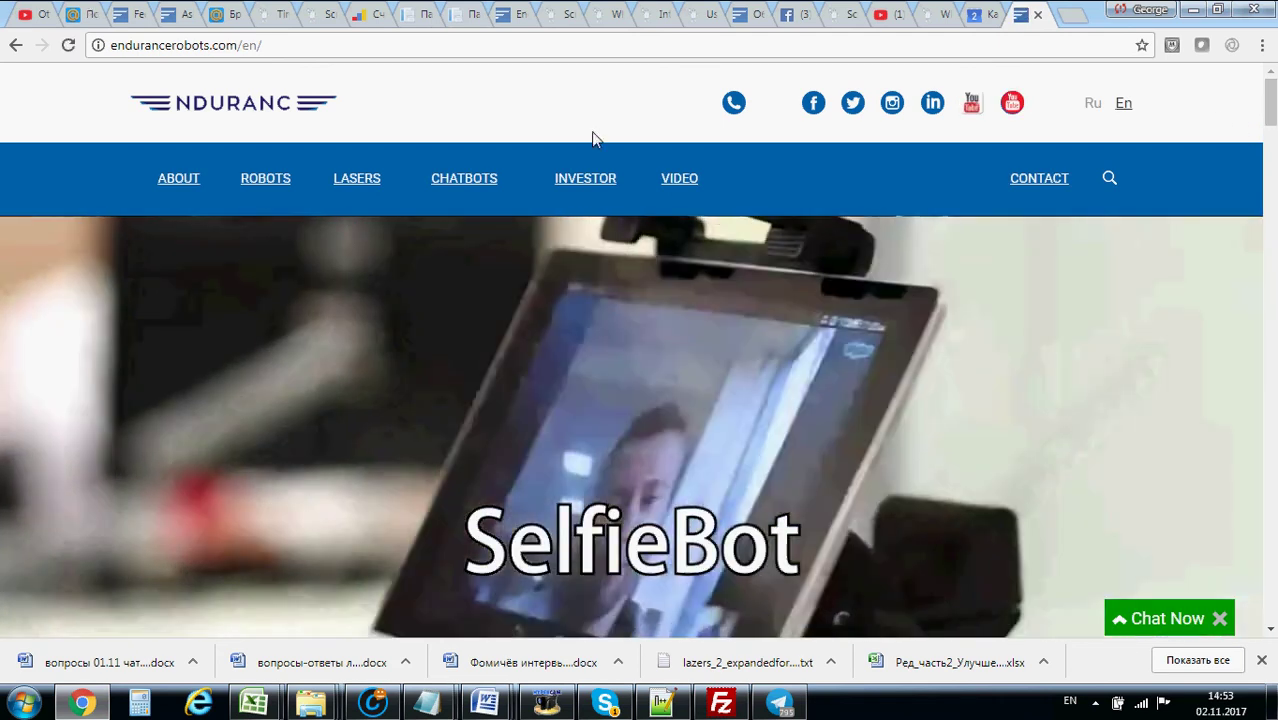
mouse_move(486, 180)
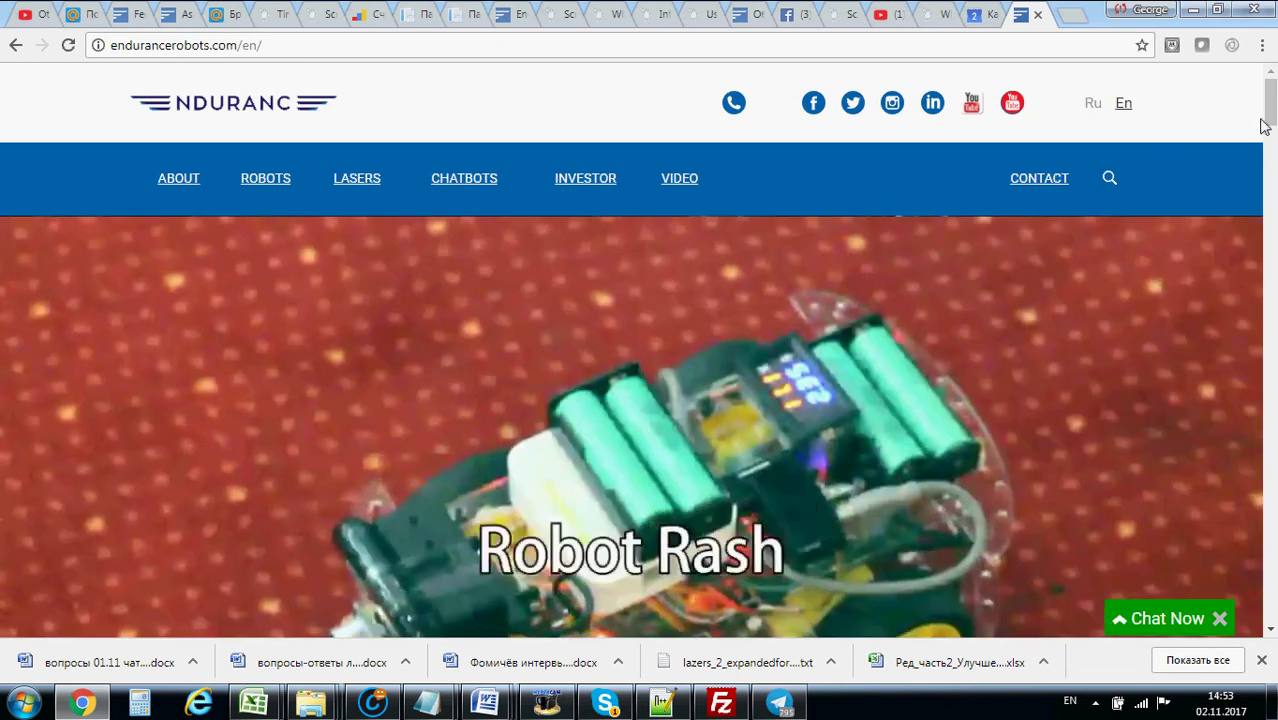
left_click_drag(1263, 125, 1270, 600)
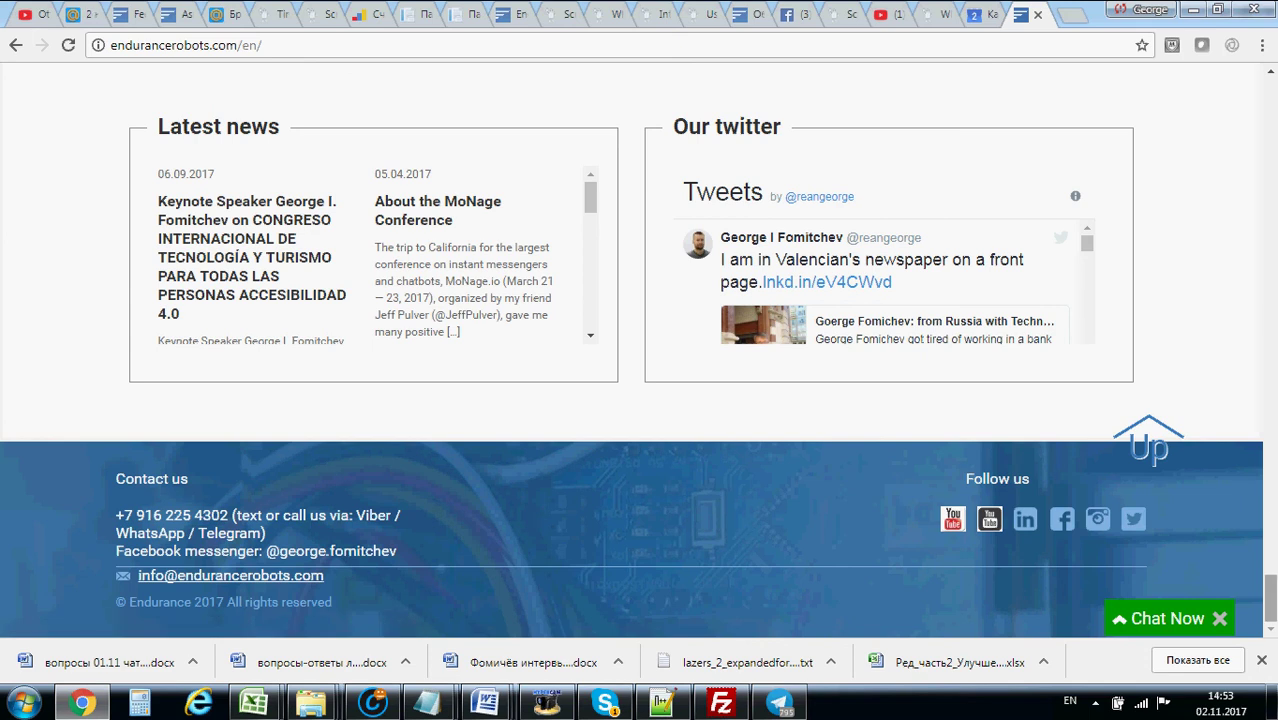
left_click_drag(1272, 600, 1270, 100)
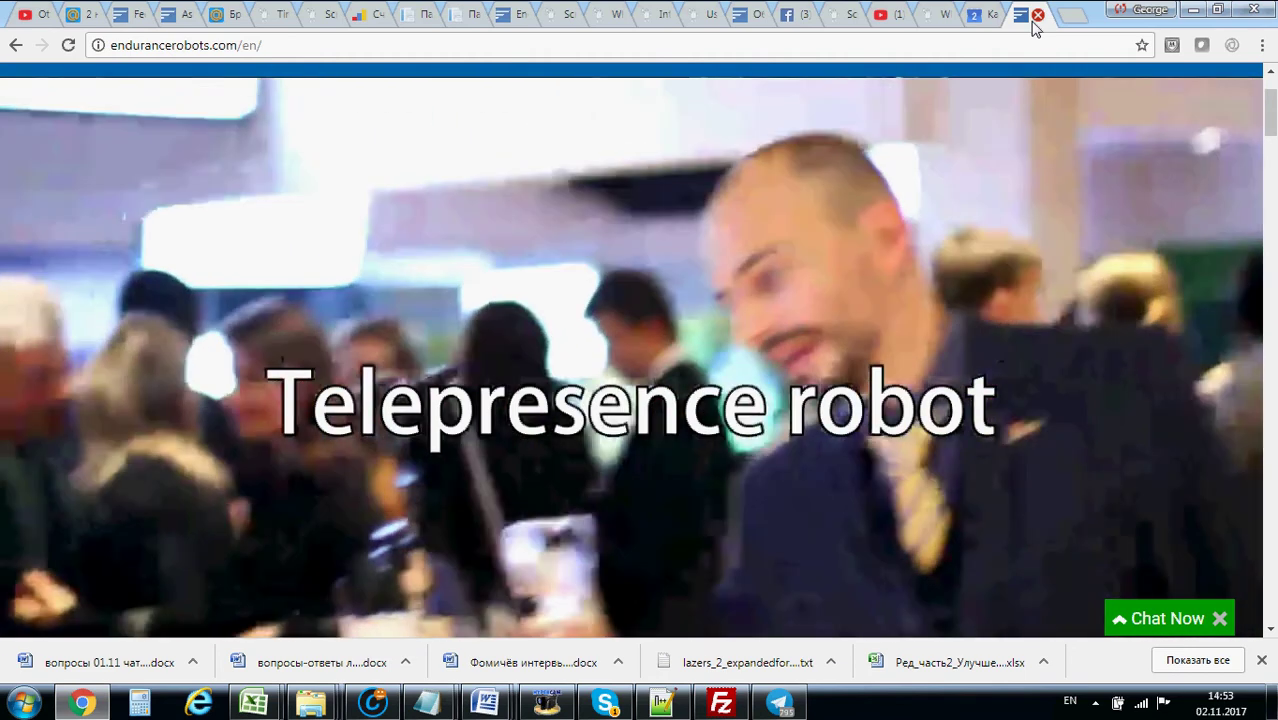
left_click(1037, 15)
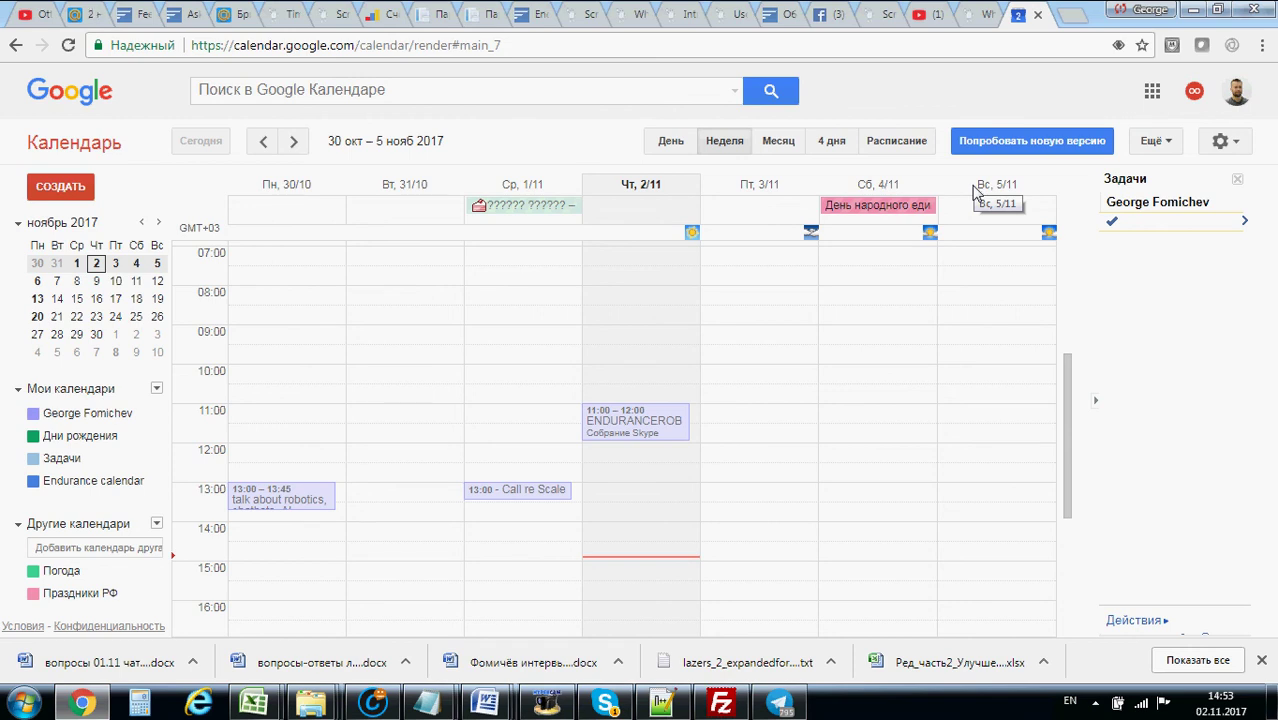
Switch to the open YouTube upload page and load the author's channel by replacing "upload" in the address with the channel name
left_click(922, 14)
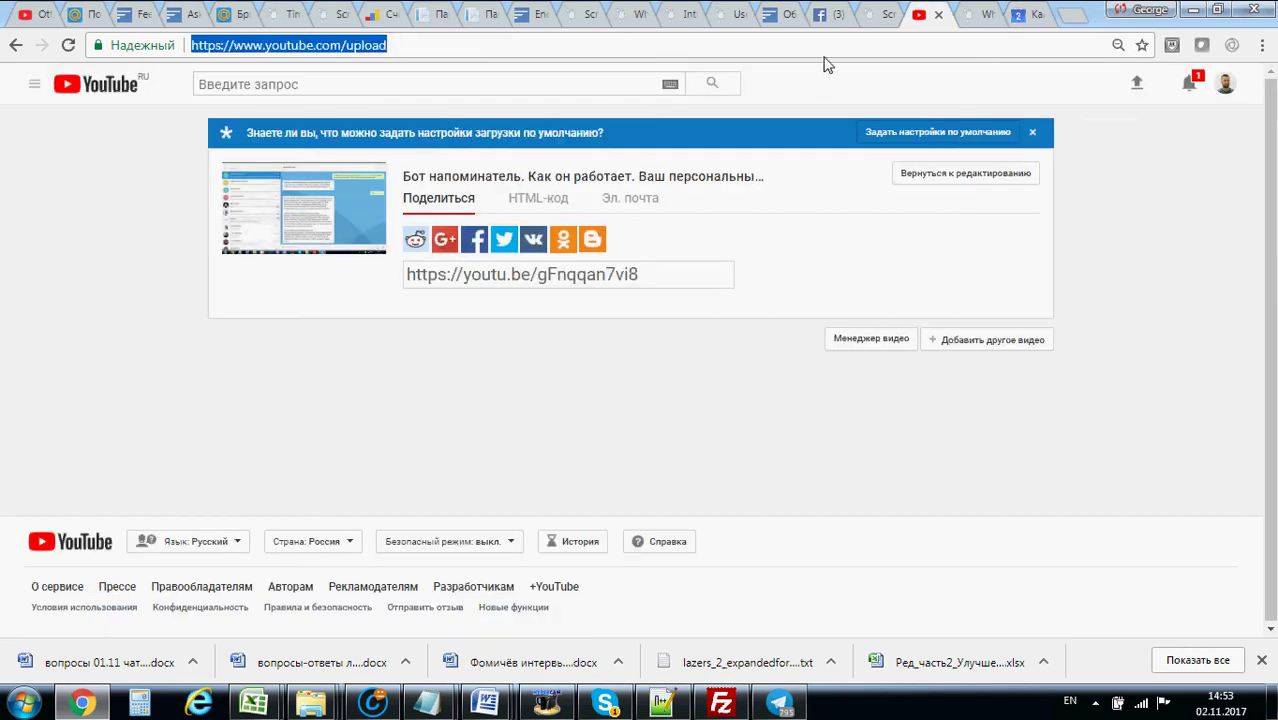
left_click(390, 45)
double_click(352, 45)
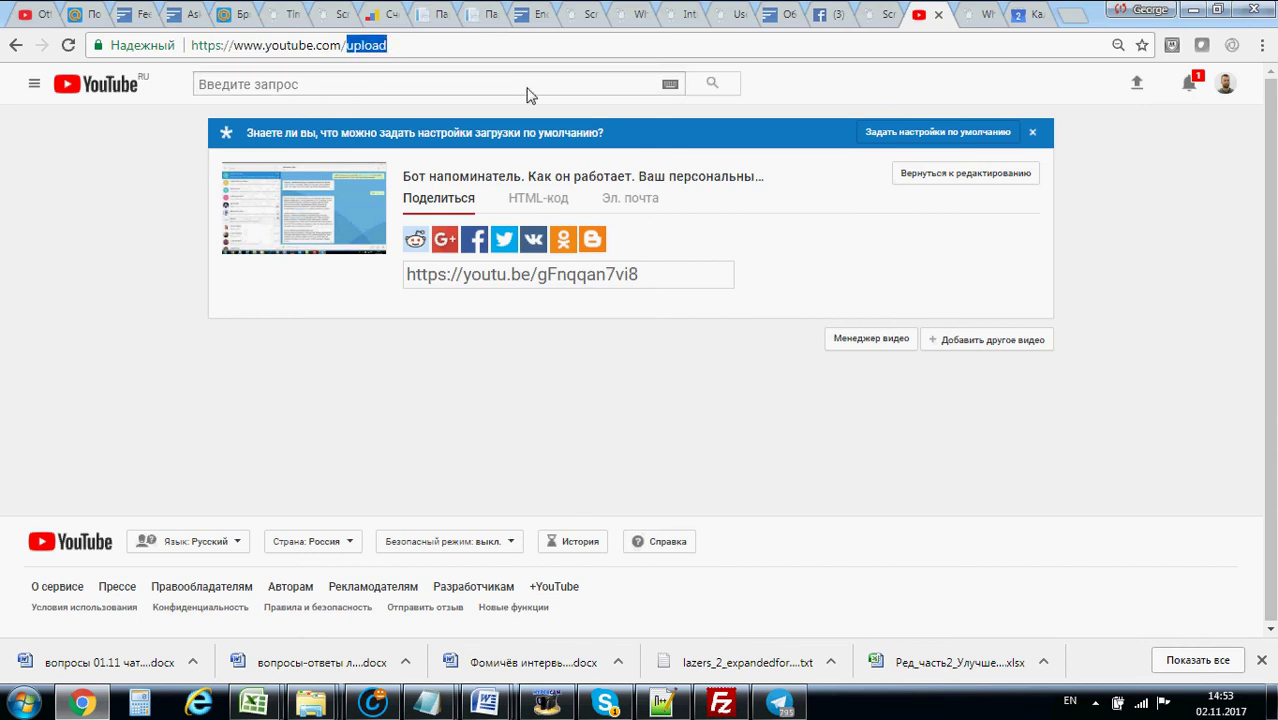
type("georgefomichev")
key("Return")
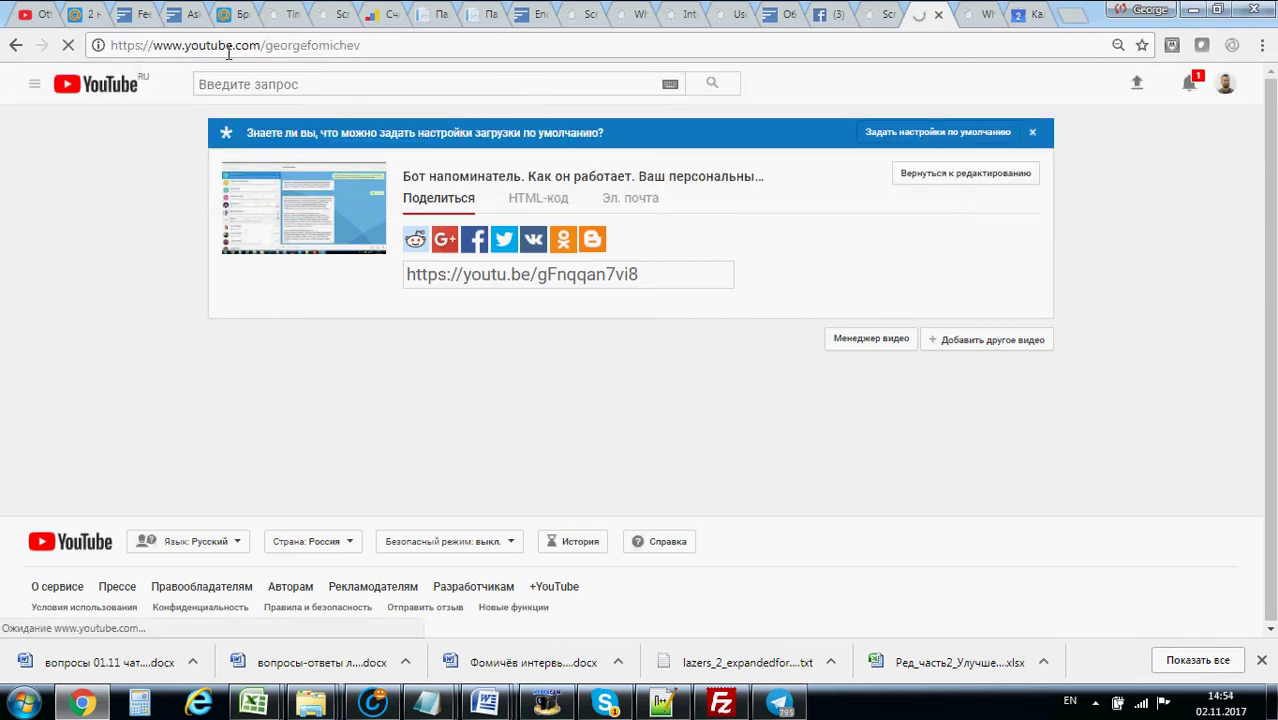